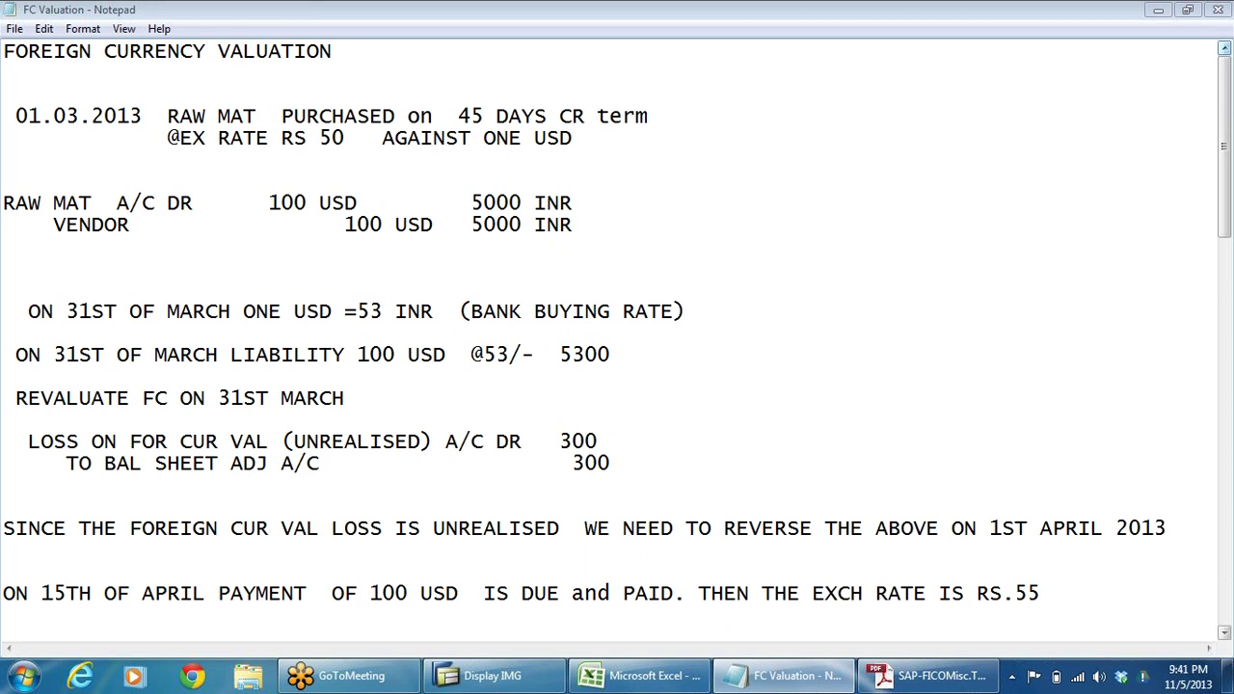
Close the FC Valuation notes and open the FC VAL_Int notes in Notepad.
{"action": "left_click", "coordinate": [319, 203]}
{"action": "left_click", "coordinate": [1214, 10]}
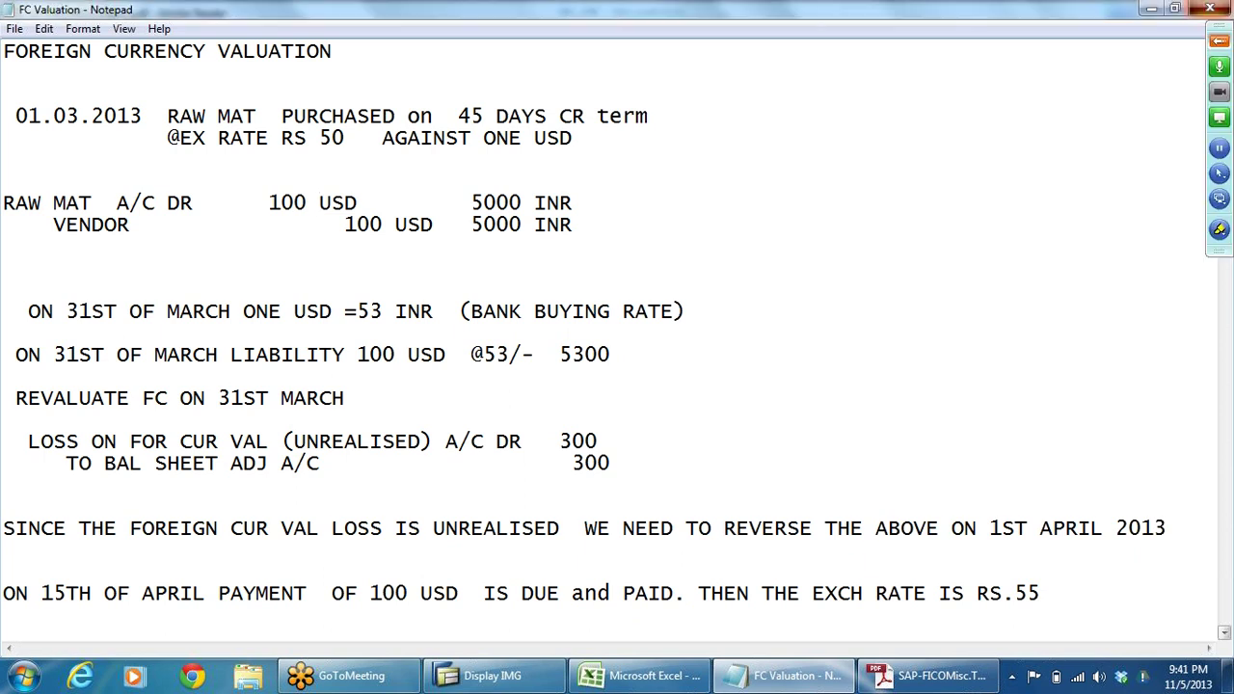
{"action": "left_click", "coordinate": [24, 681]}
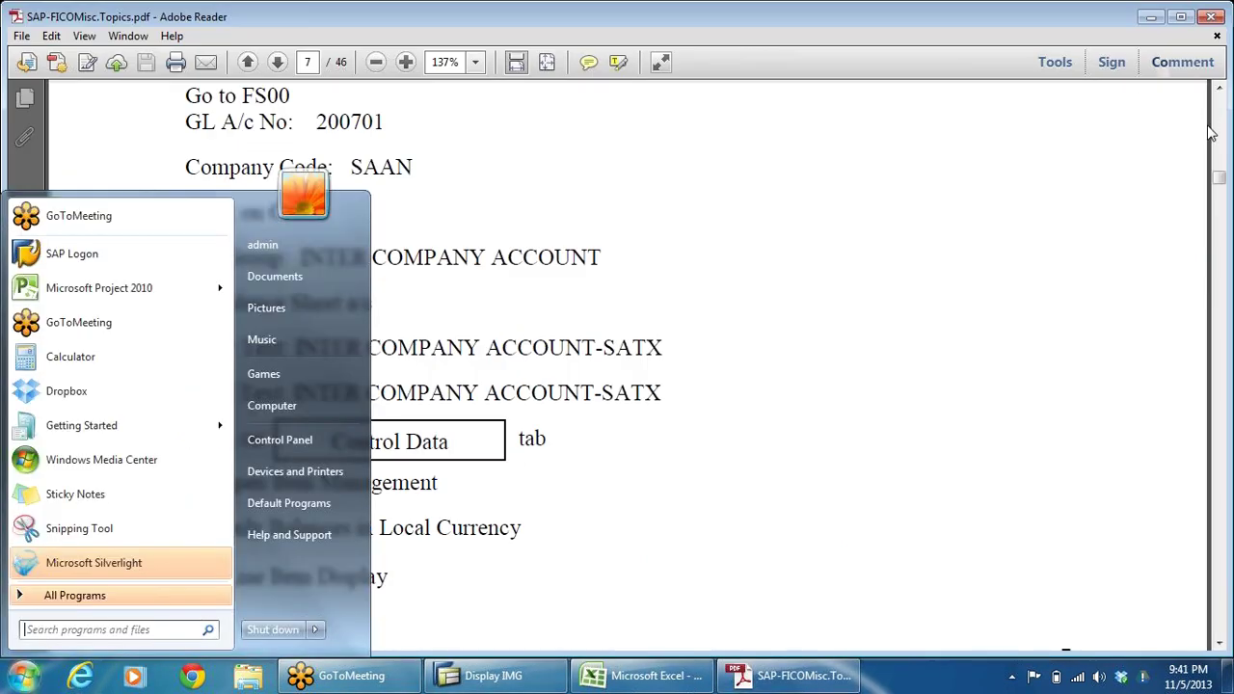
{"action": "left_click", "coordinate": [1220, 150]}
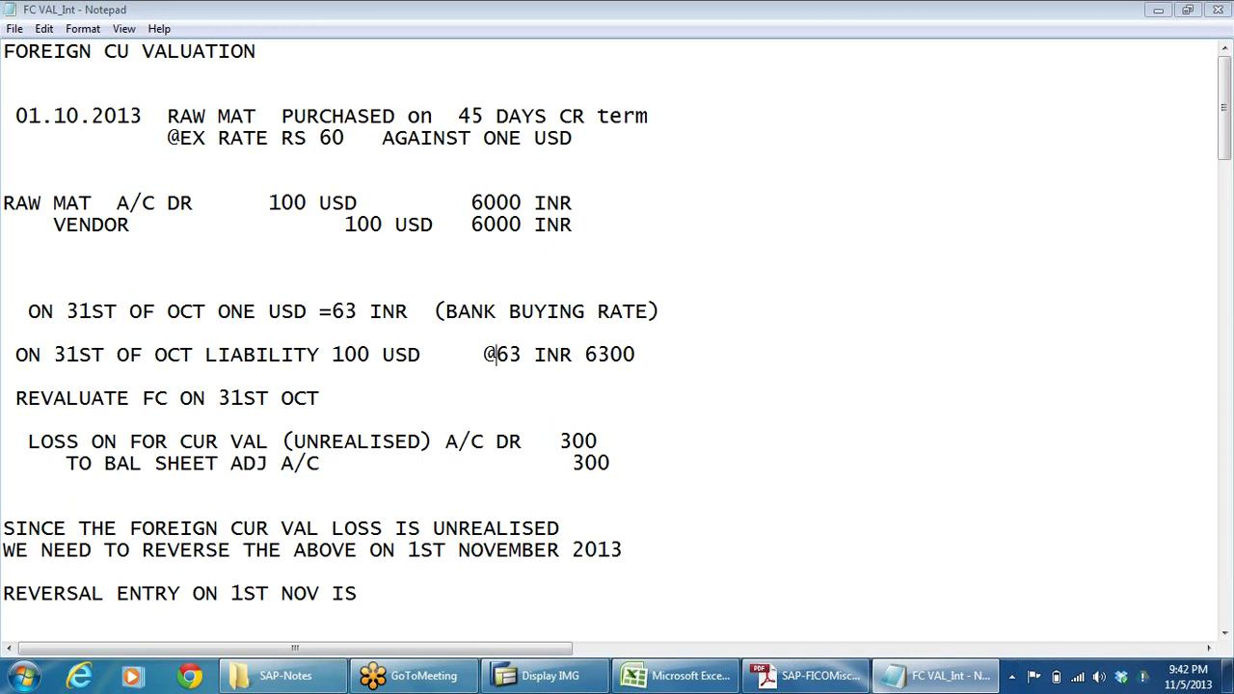
Review the 01.10.2013 raw material purchase in the notes, including its exchange rate and the USD and INR amounts of both posting lines.
{"action": "left_click", "coordinate": [344, 139]}
{"action": "left_click_drag", "start_coordinate": [421, 138], "coordinate": [561, 138]}
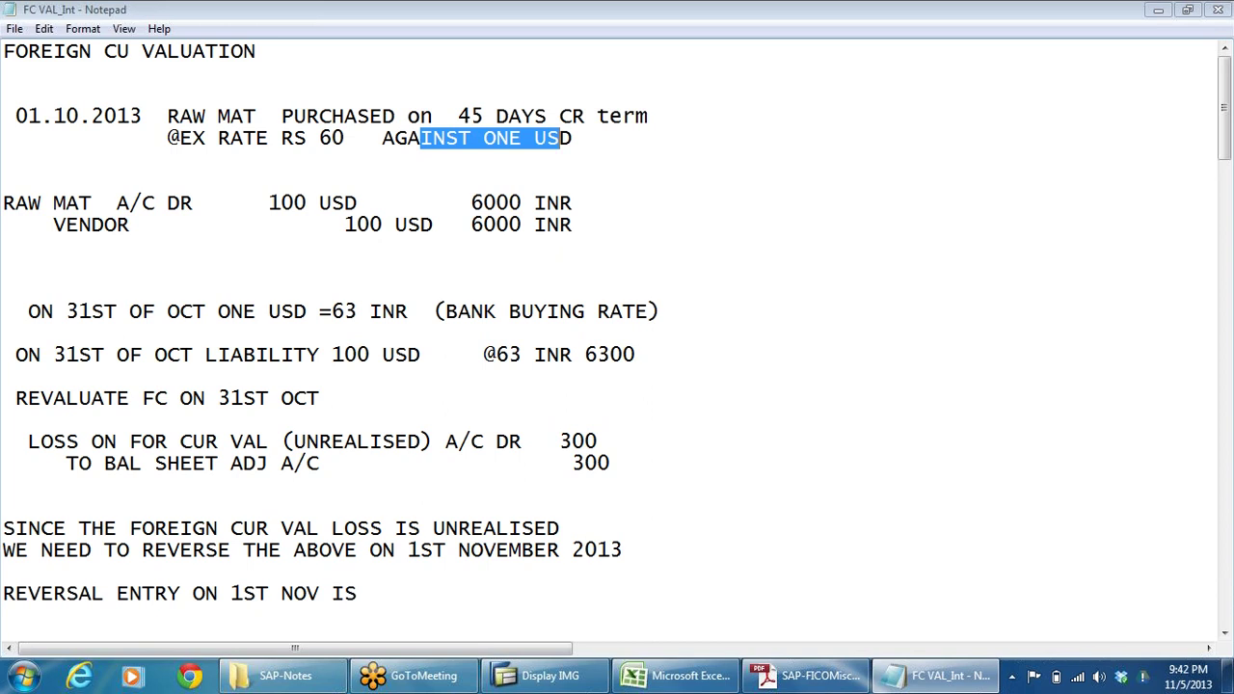
{"action": "left_click_drag", "start_coordinate": [269, 204], "coordinate": [383, 225]}
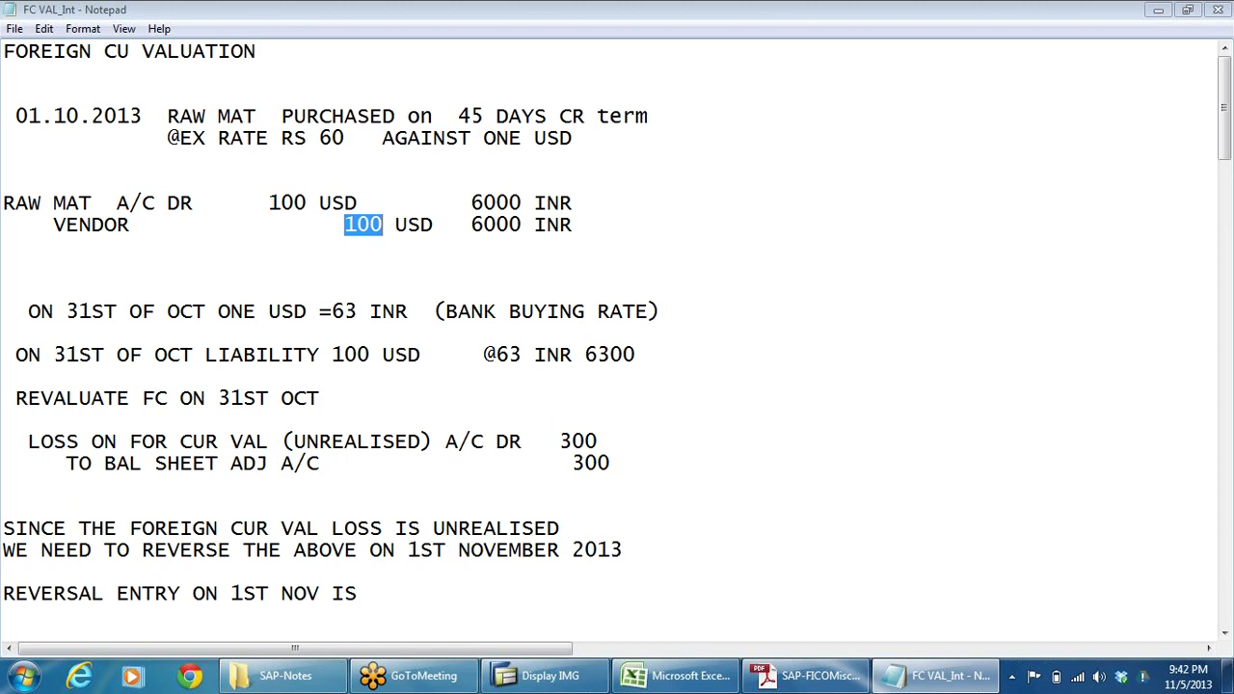
{"action": "left_click_drag", "start_coordinate": [470, 203], "coordinate": [573, 203]}
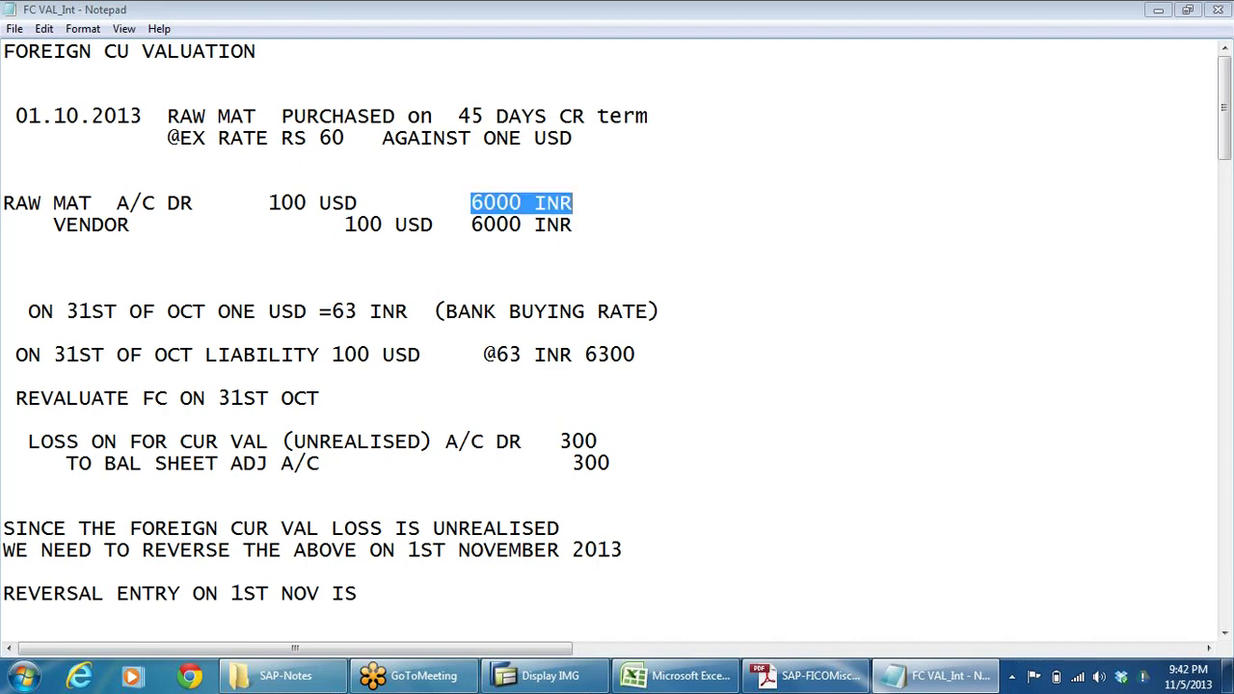
{"action": "left_click_drag", "start_coordinate": [471, 225], "coordinate": [547, 225]}
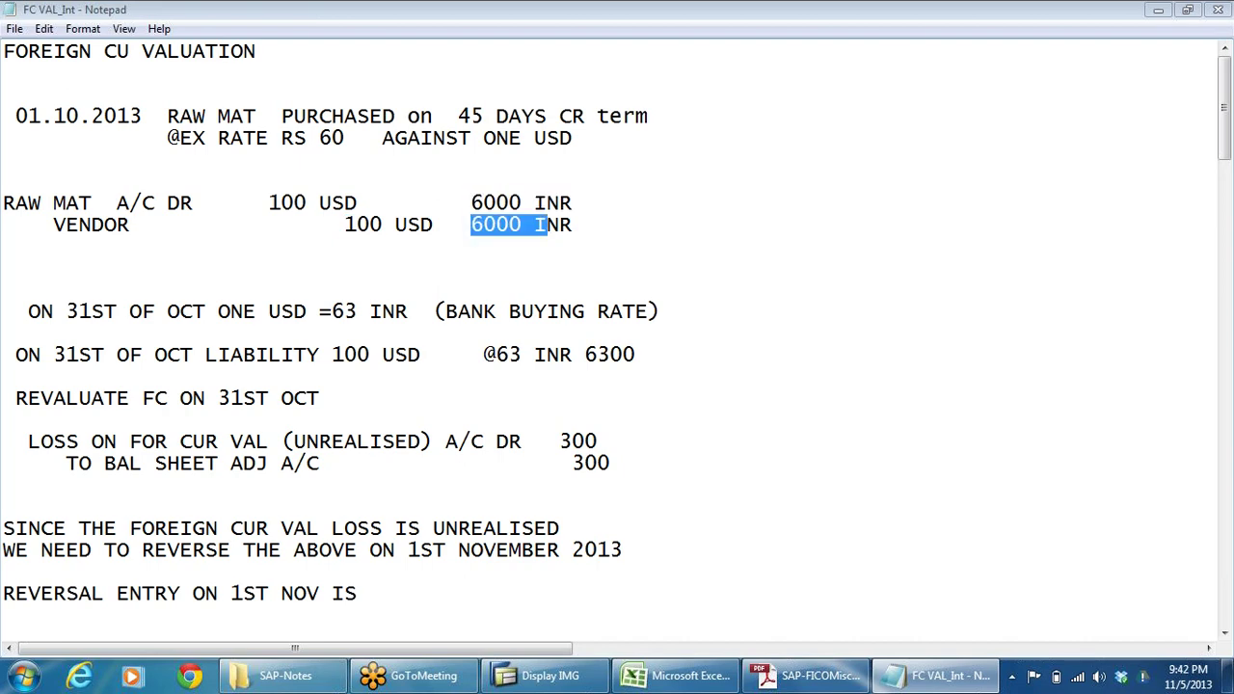
{"action": "scroll", "coordinate": [617, 347], "scroll_direction": "down", "scroll_amount": 1}
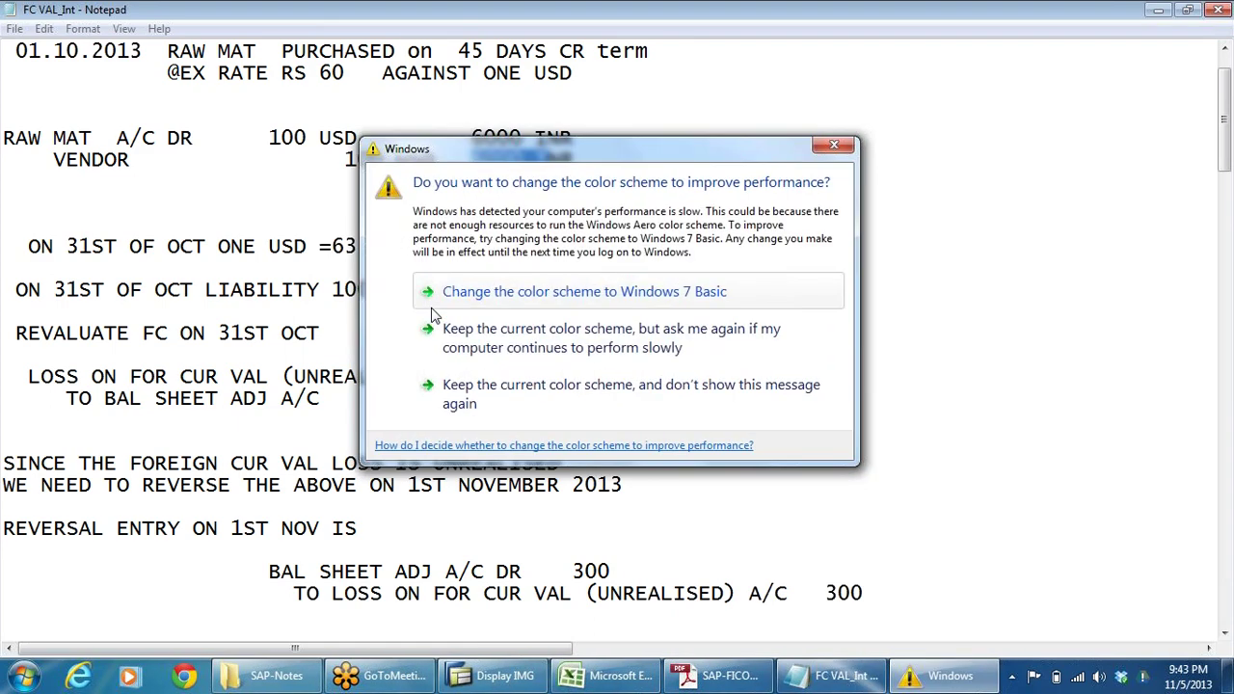
Keep the current Windows color scheme and stop the slow-performance message from being shown again.
{"action": "left_click", "coordinate": [573, 385]}
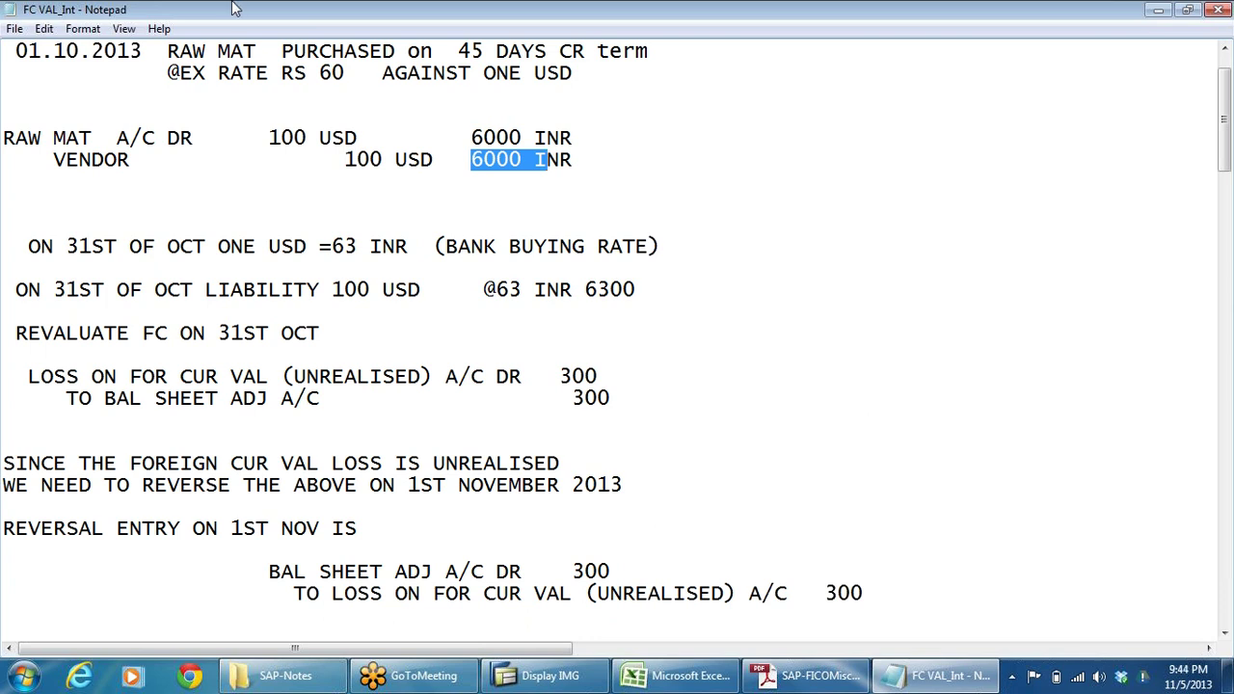
{"action": "left_click", "coordinate": [485, 159]}
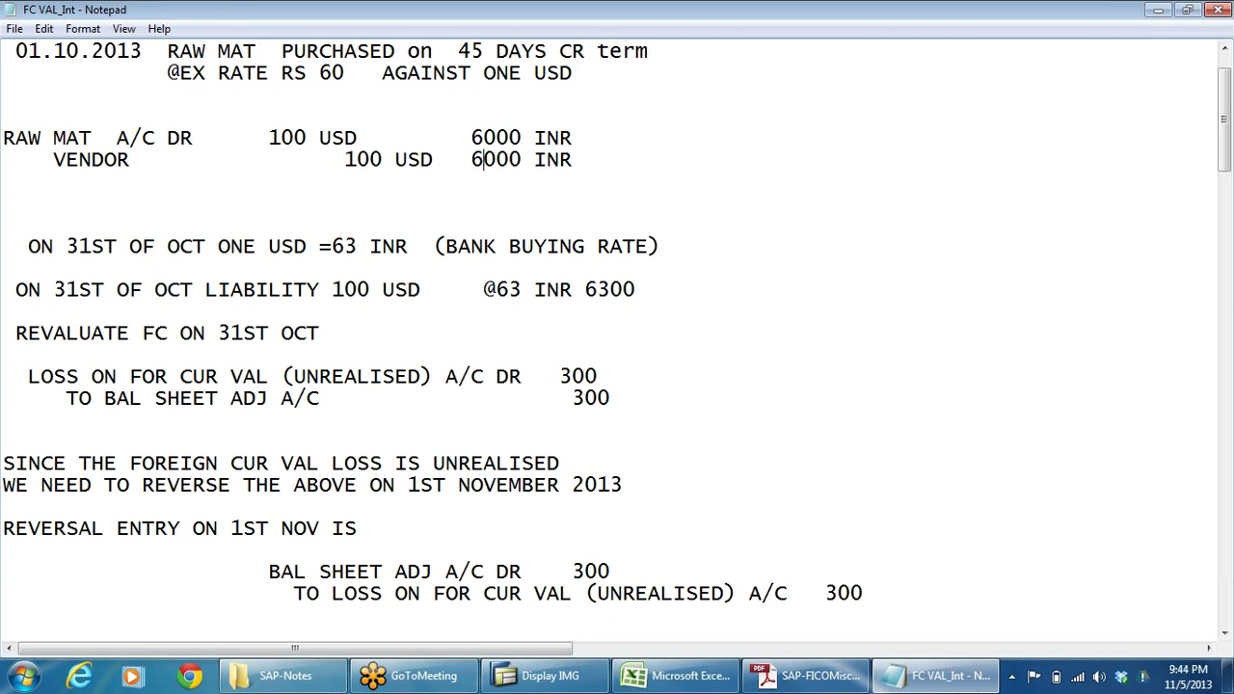
Review the 31st October liability, the unrealised loss entry with its balance sheet adjustment, and the 1st November reversal entry.
{"action": "left_click", "coordinate": [408, 289]}
{"action": "left_click_drag", "start_coordinate": [572, 376], "coordinate": [597, 377]}
{"action": "left_click", "coordinate": [4, 420]}
{"action": "left_click_drag", "start_coordinate": [66, 398], "coordinate": [4, 420]}
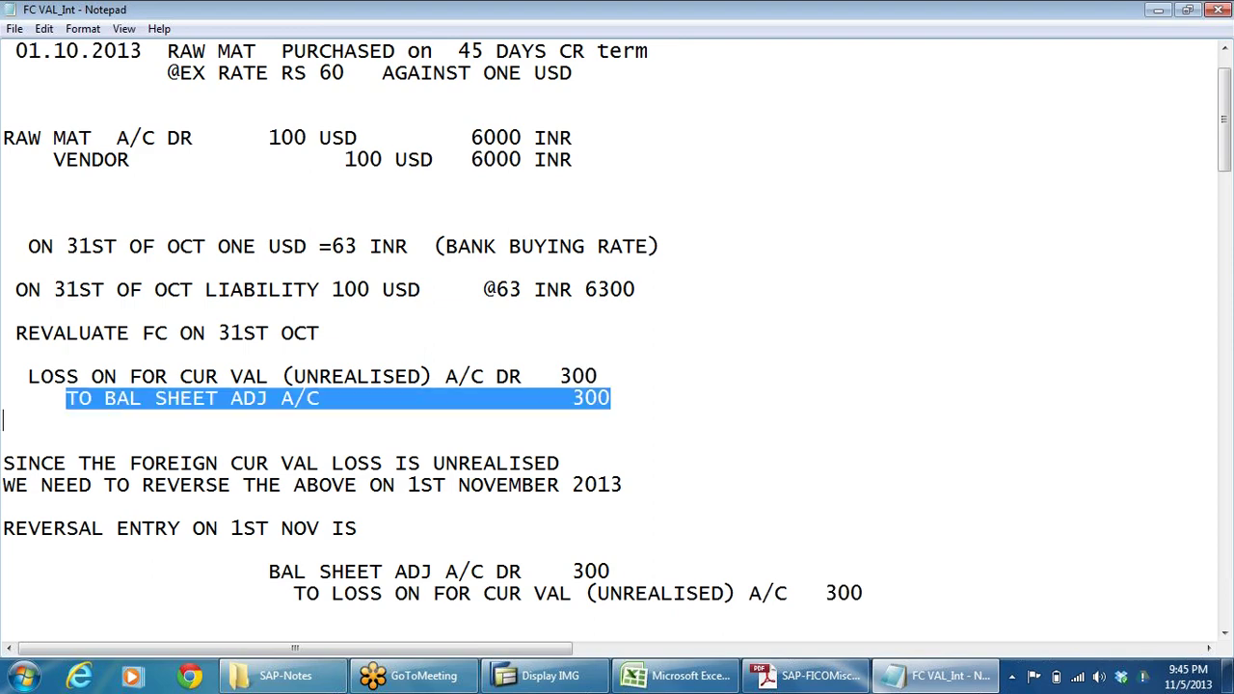
{"action": "scroll", "coordinate": [617, 338], "scroll_direction": "down", "scroll_amount": 4}
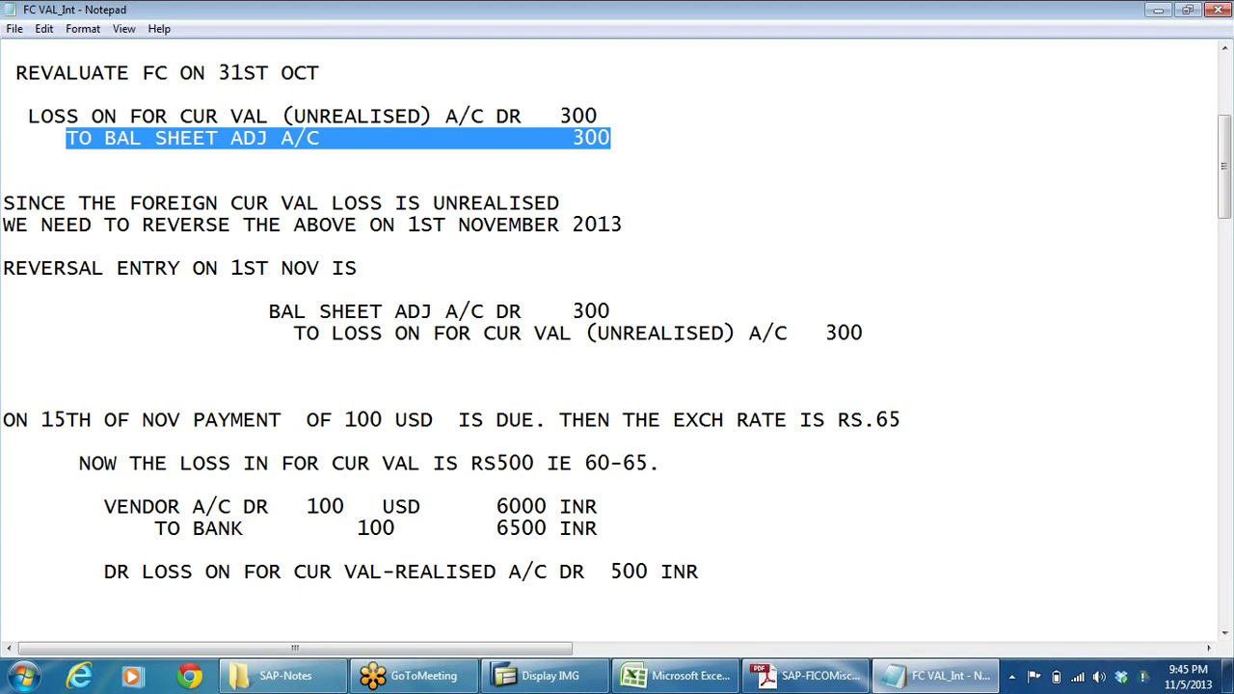
{"action": "scroll", "coordinate": [608, 337], "scroll_direction": "down", "scroll_amount": 2}
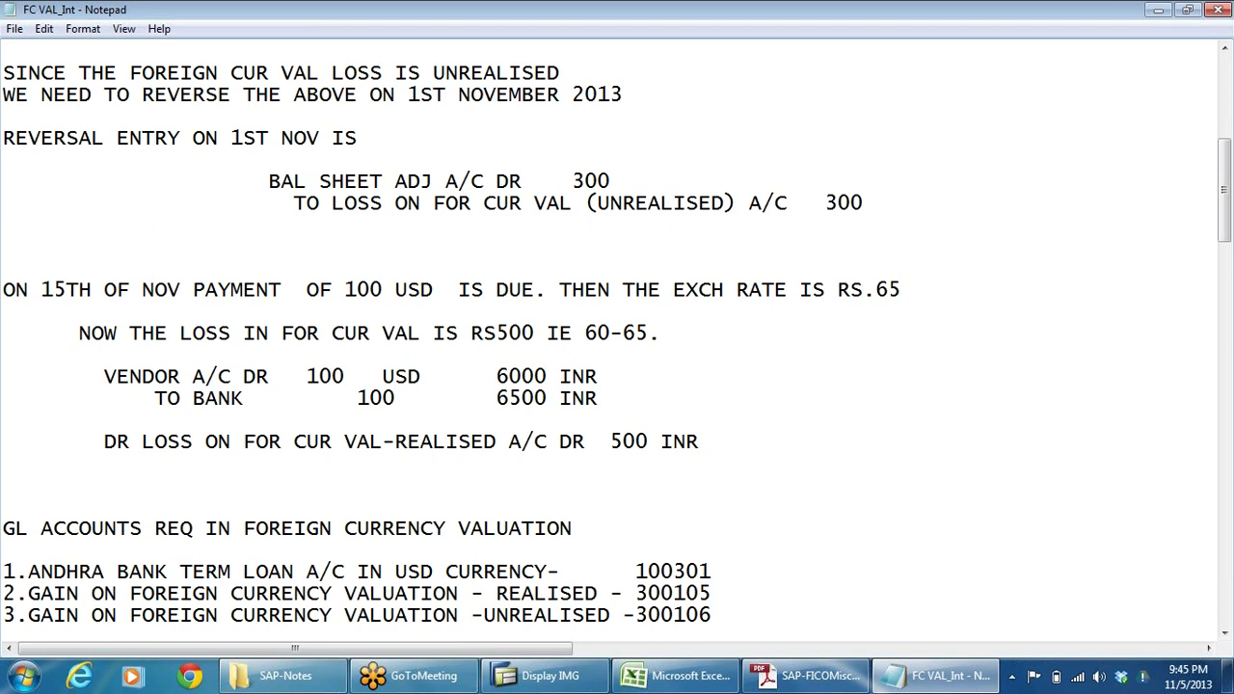
Examine the 15th November payment entry, comparing the vendor and bank INR amounts and the realised loss line.
{"action": "left_click", "coordinate": [534, 332]}
{"action": "left_click", "coordinate": [4, 420]}
{"action": "left_click", "coordinate": [219, 376]}
{"action": "left_click", "coordinate": [321, 376]}
{"action": "left_click", "coordinate": [382, 398]}
{"action": "left_click_drag", "start_coordinate": [3, 376], "coordinate": [294, 376]}
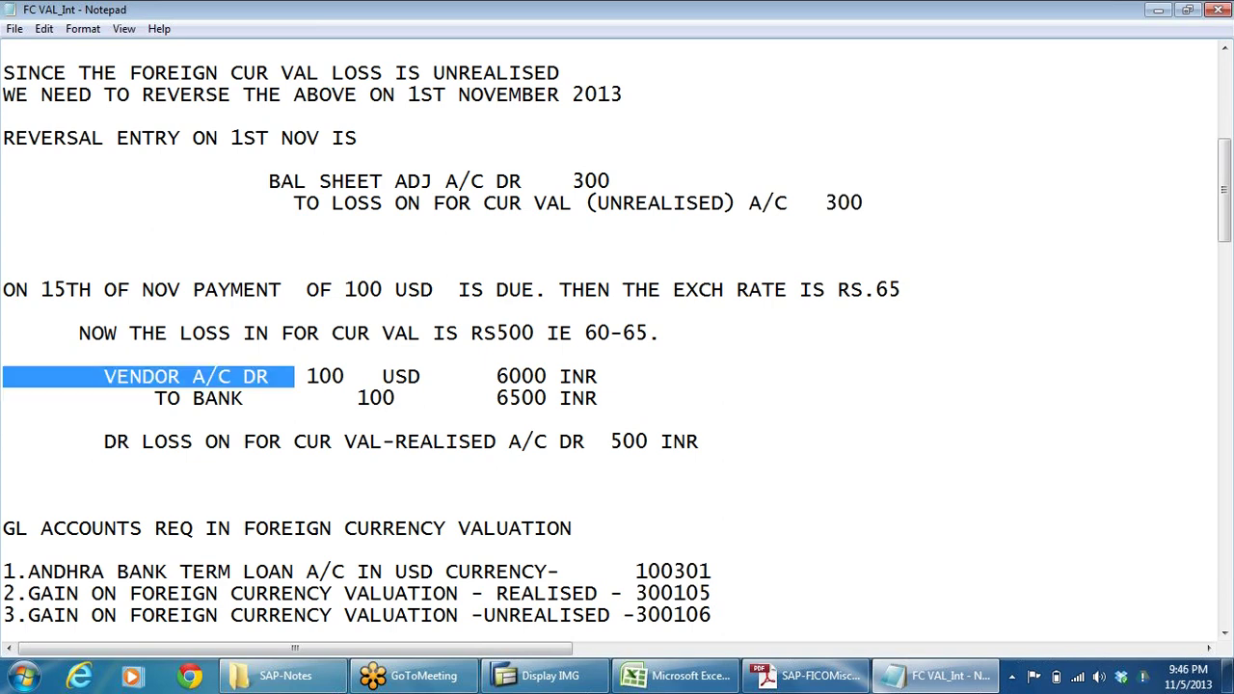
{"action": "left_click_drag", "start_coordinate": [497, 399], "coordinate": [3, 420]}
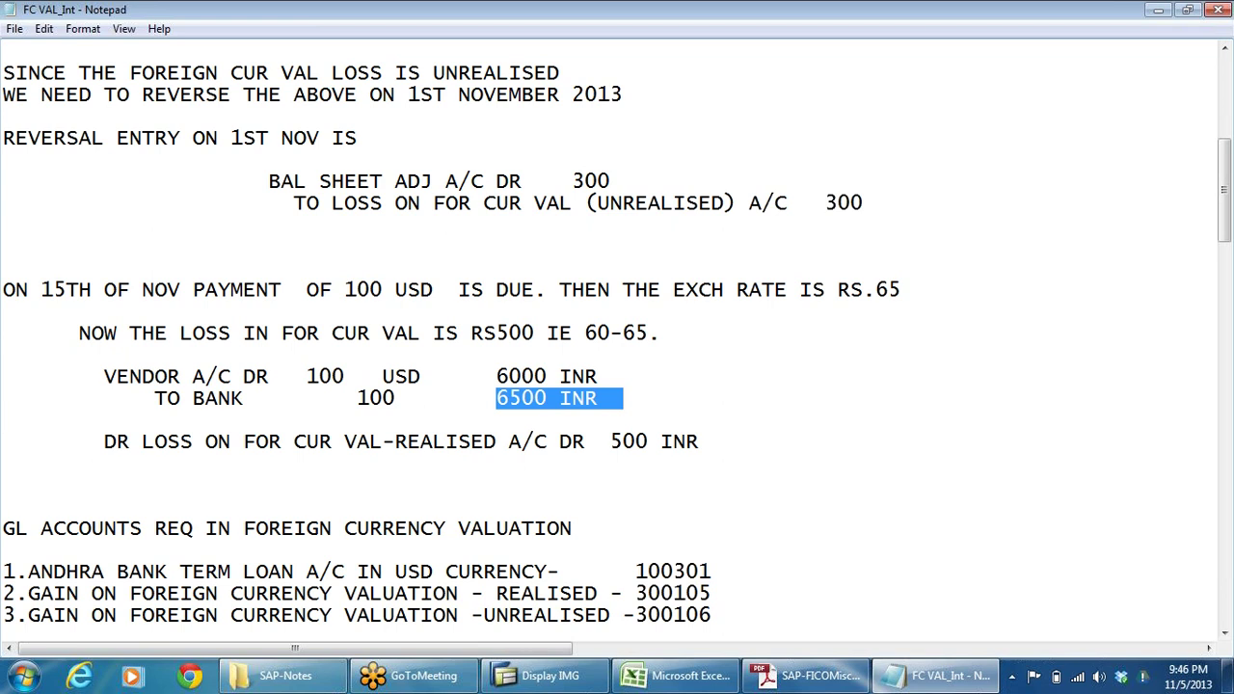
{"action": "left_click", "coordinate": [510, 399]}
{"action": "left_click_drag", "start_coordinate": [496, 399], "coordinate": [597, 399]}
{"action": "left_click_drag", "start_coordinate": [497, 376], "coordinate": [546, 377]}
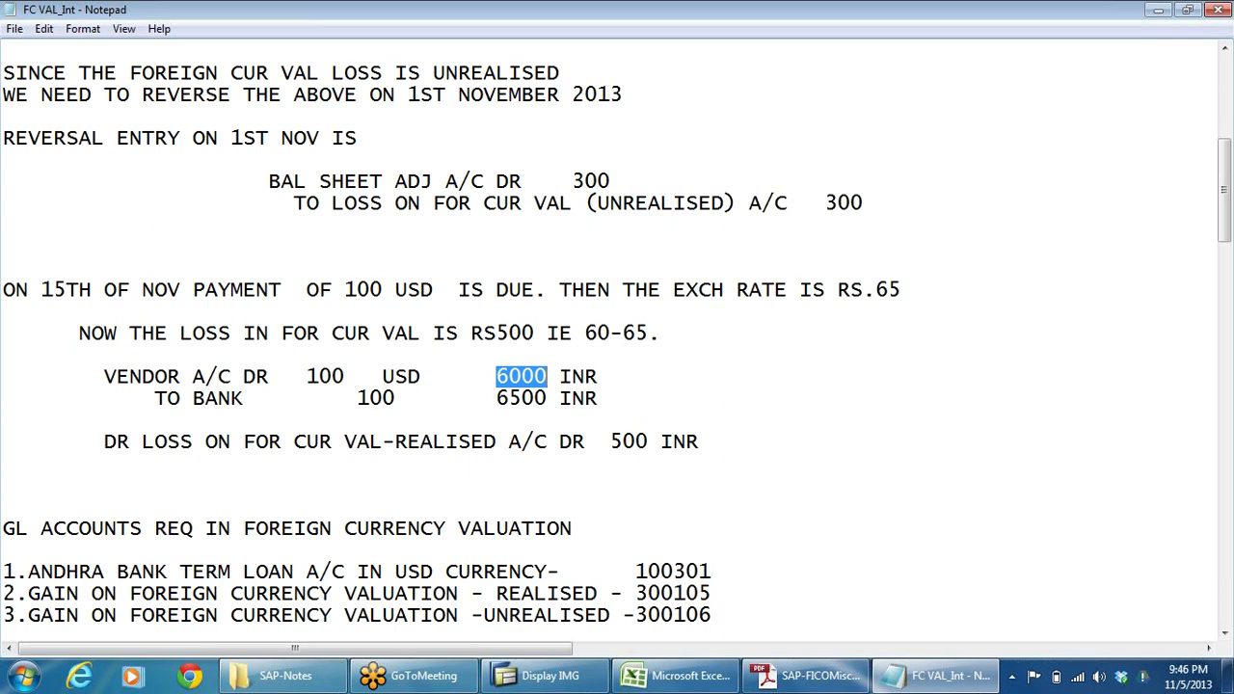
{"action": "left_click_drag", "start_coordinate": [382, 441], "coordinate": [422, 441]}
{"action": "left_click", "coordinate": [434, 442]}
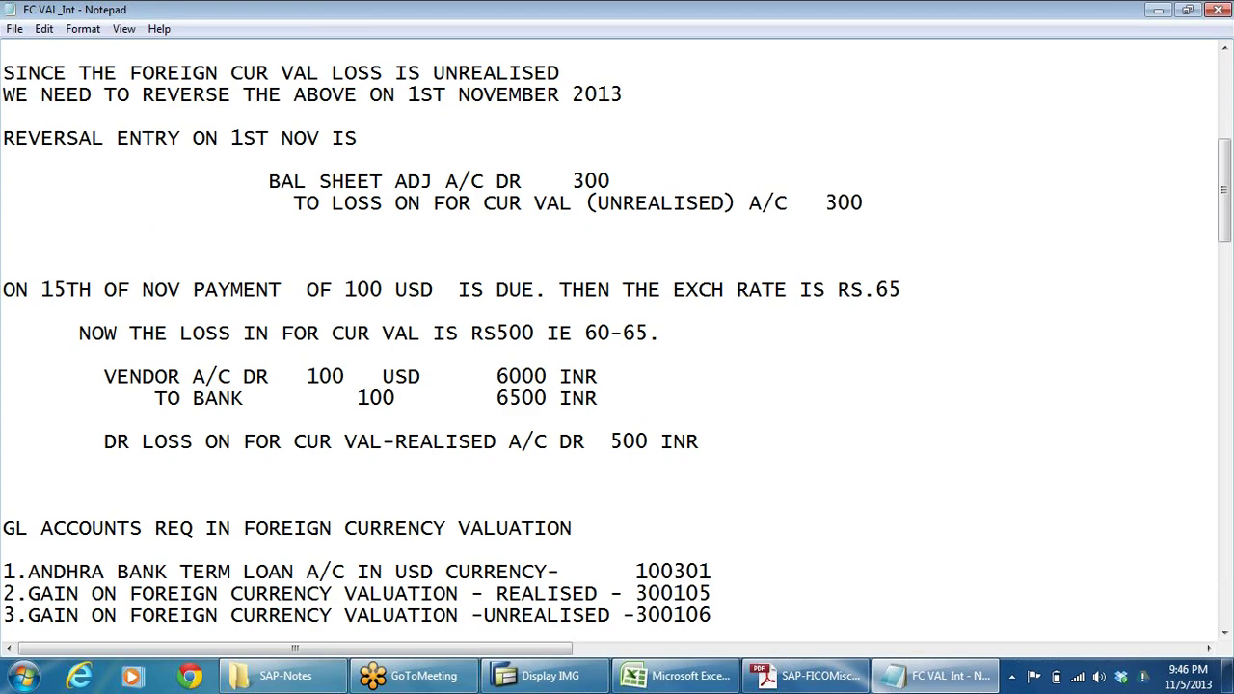
Examine the list of GL accounts required for foreign currency valuation, covering the realised and unrealised gain and loss accounts.
{"action": "scroll", "coordinate": [434, 442], "scroll_direction": "down", "scroll_amount": 5}
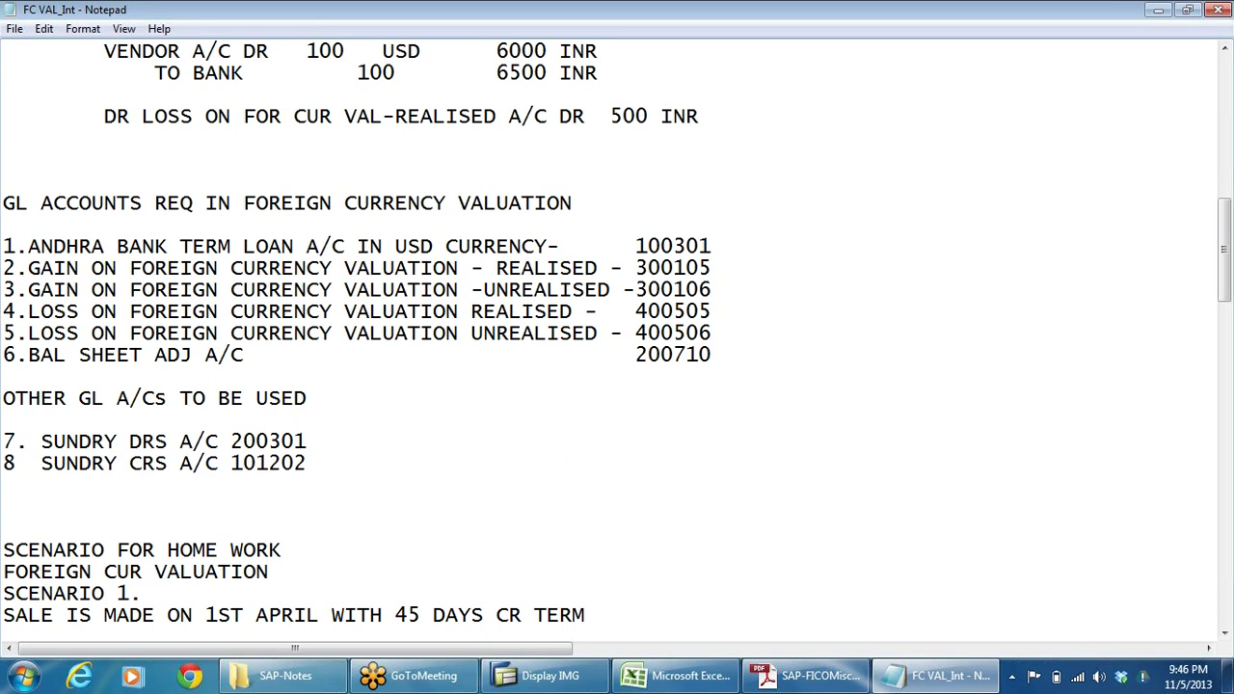
{"action": "left_click", "coordinate": [534, 289]}
{"action": "double_click", "coordinate": [473, 310]}
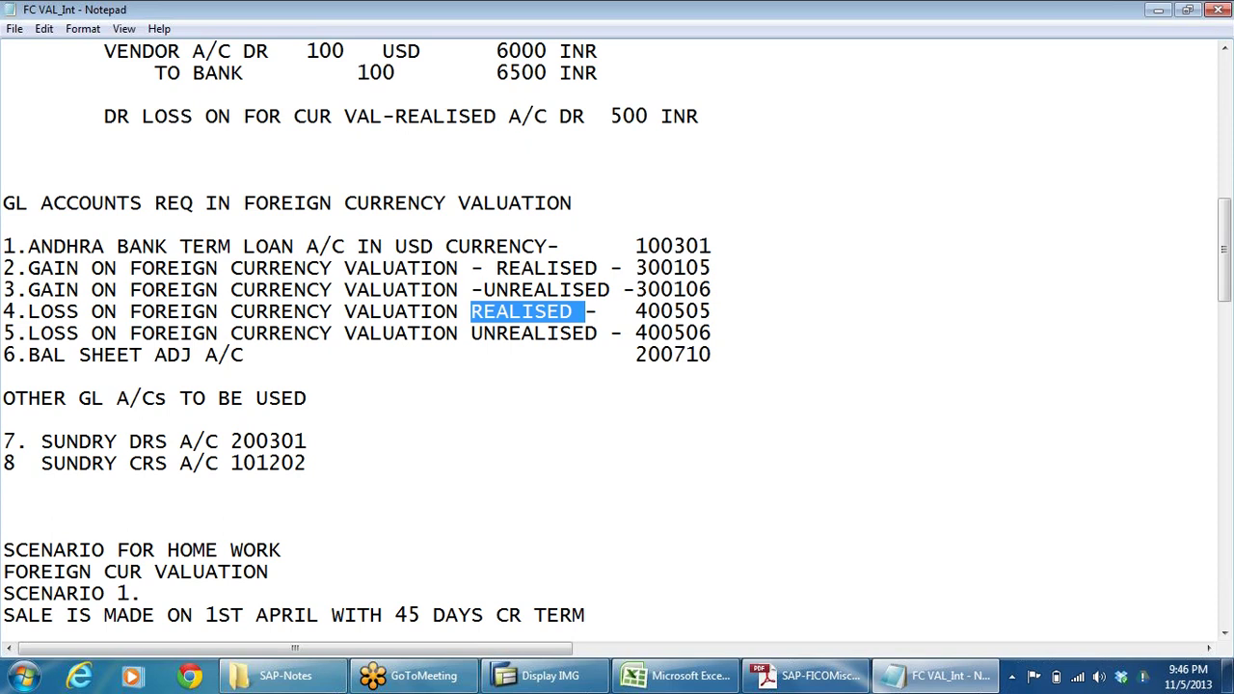
{"action": "left_click", "coordinate": [598, 312]}
{"action": "left_click", "coordinate": [623, 333]}
{"action": "left_click", "coordinate": [686, 268]}
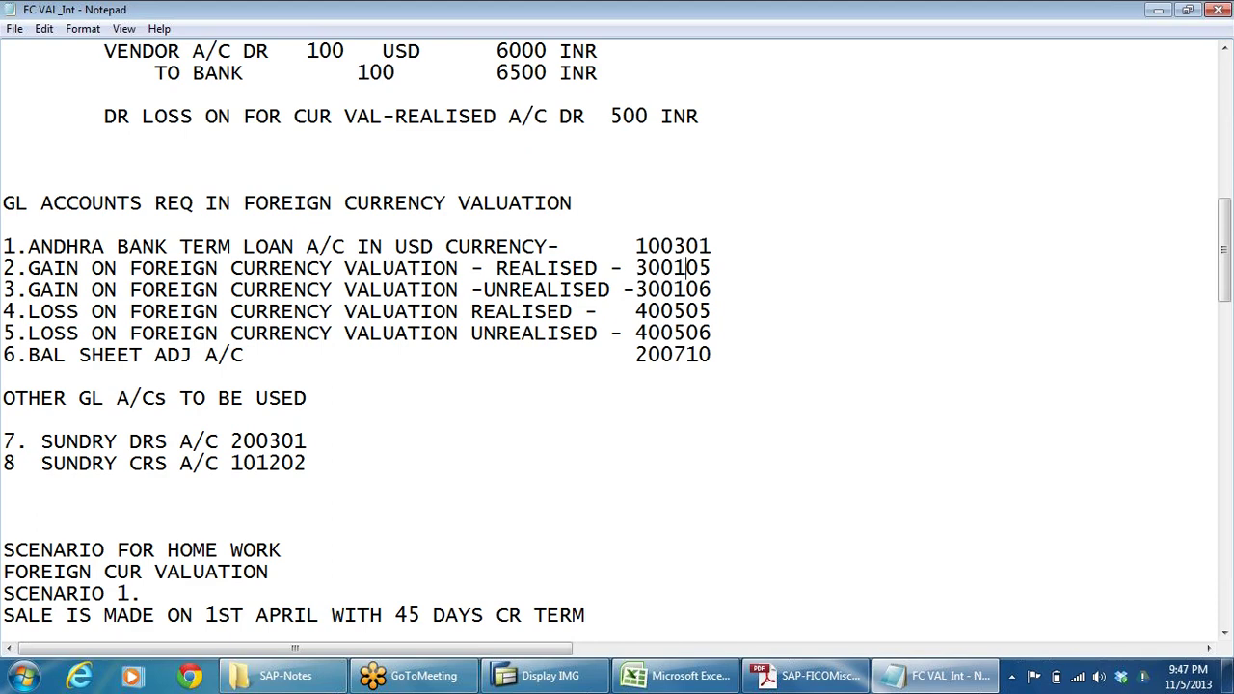
{"action": "scroll", "coordinate": [687, 268], "scroll_direction": "up", "scroll_amount": 7}
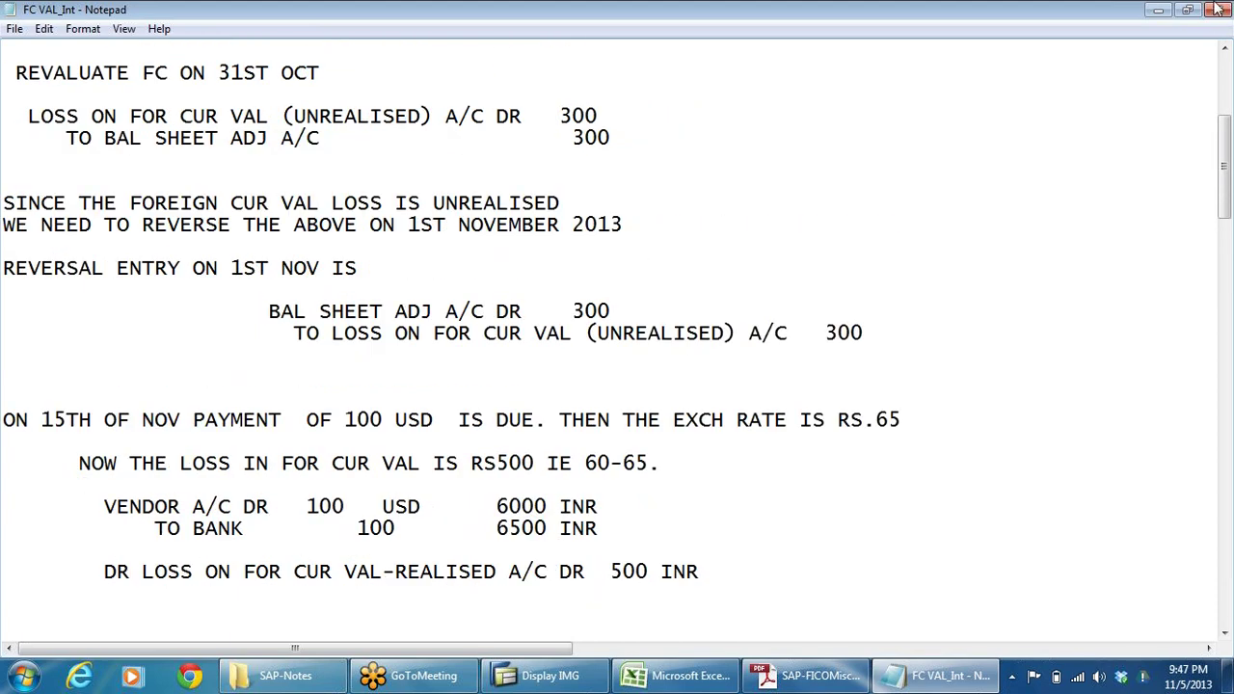
Minimize the FC VAL_Int notes and switch to the SAP Display IMG window.
{"action": "left_click", "coordinate": [1158, 10]}
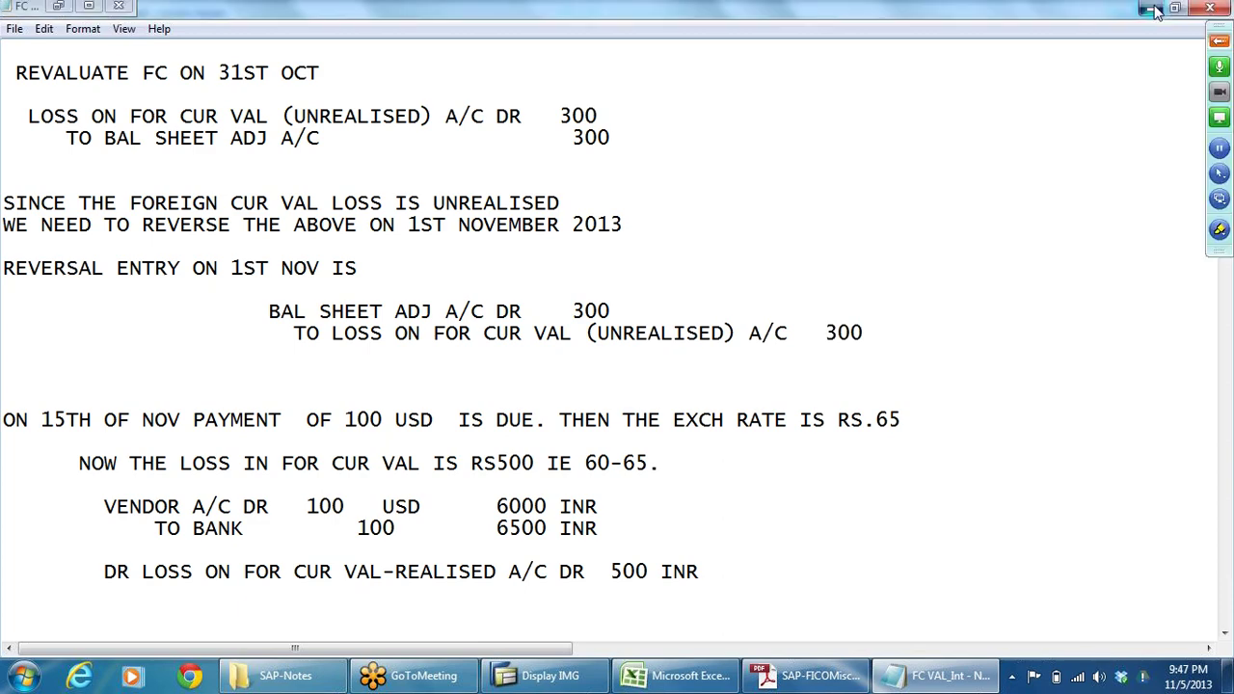
{"action": "left_click", "coordinate": [1217, 9]}
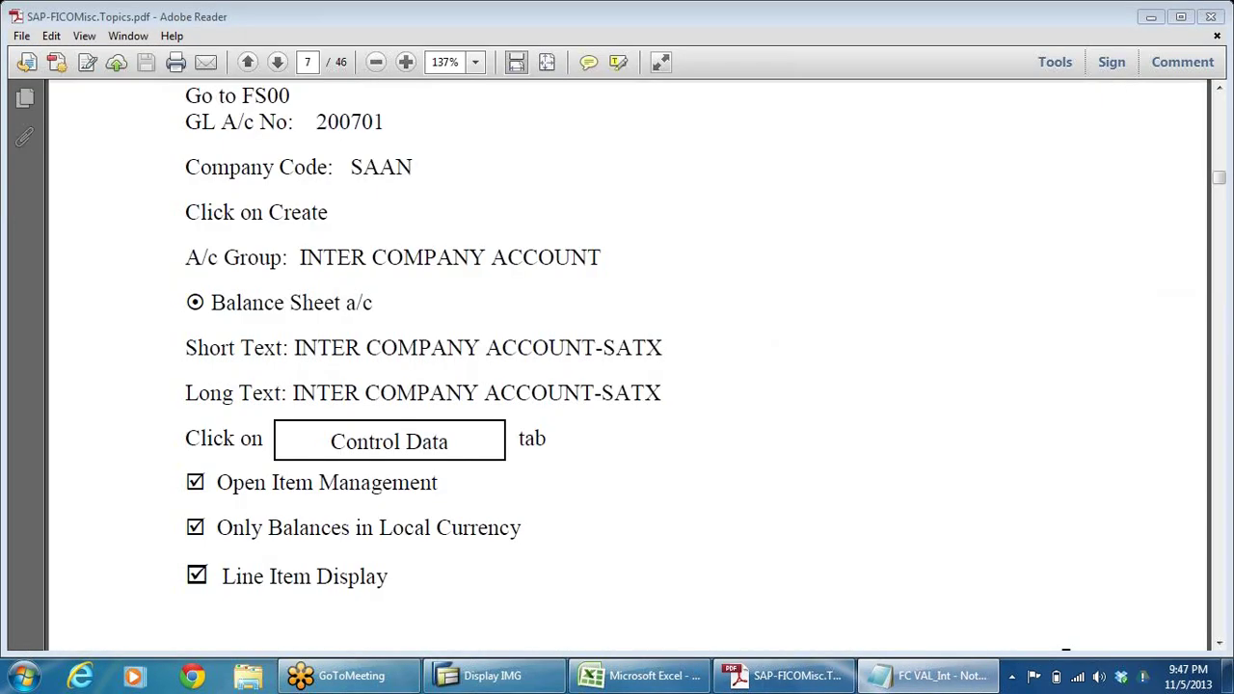
{"action": "left_click", "coordinate": [475, 676]}
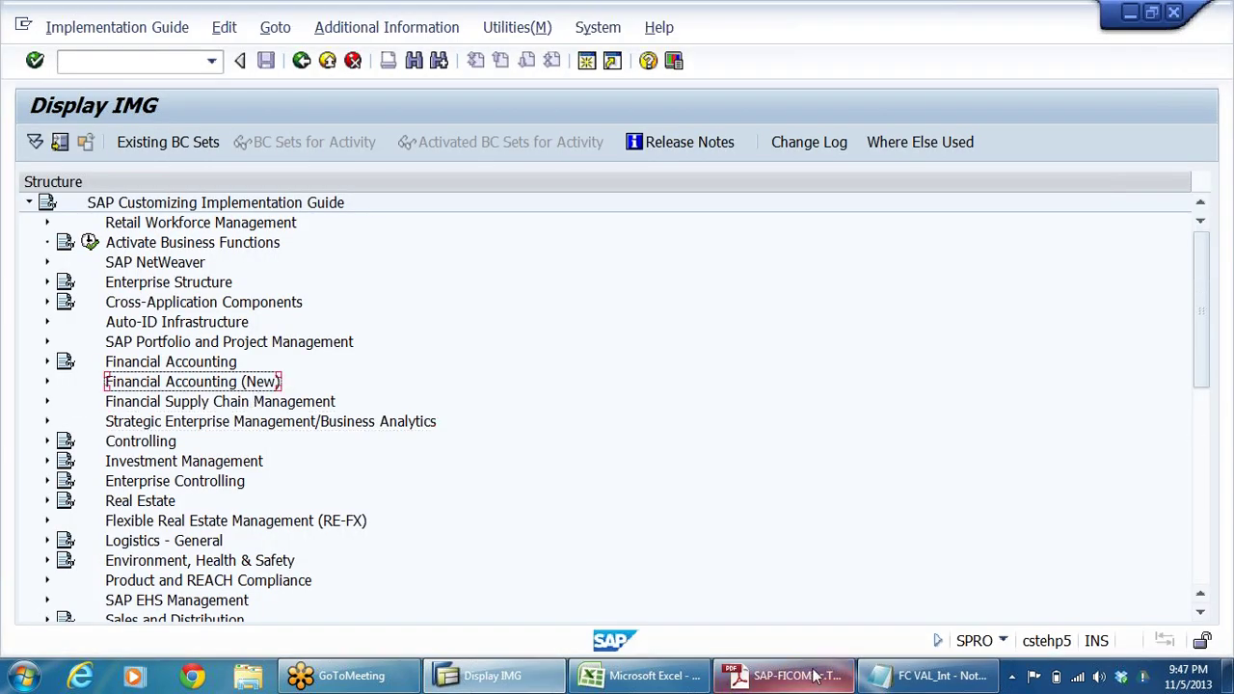
Switch to SAP-FICOMisc.Topics.pdf in Adobe Reader and find the Foreign Currency Valuation section.
{"action": "left_click", "coordinate": [789, 676]}
{"action": "scroll", "coordinate": [499, 501], "scroll_direction": "down", "scroll_amount": 15}
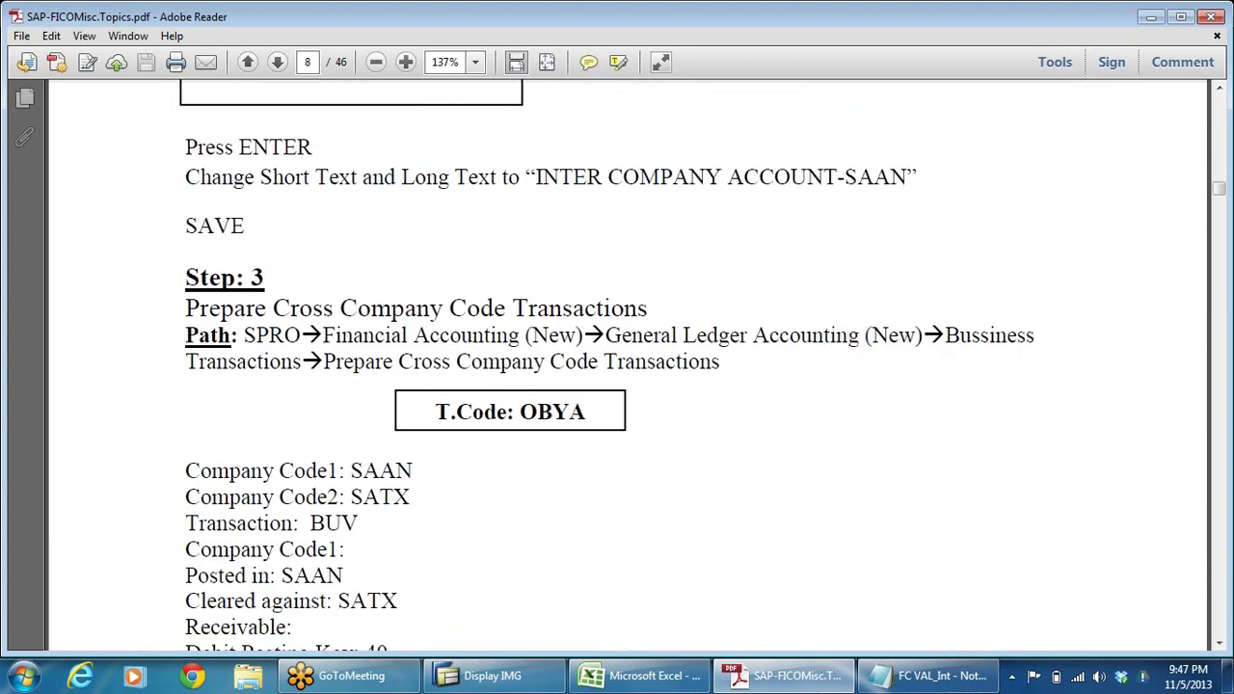
{"action": "scroll", "coordinate": [550, 449], "scroll_direction": "down", "scroll_amount": 20}
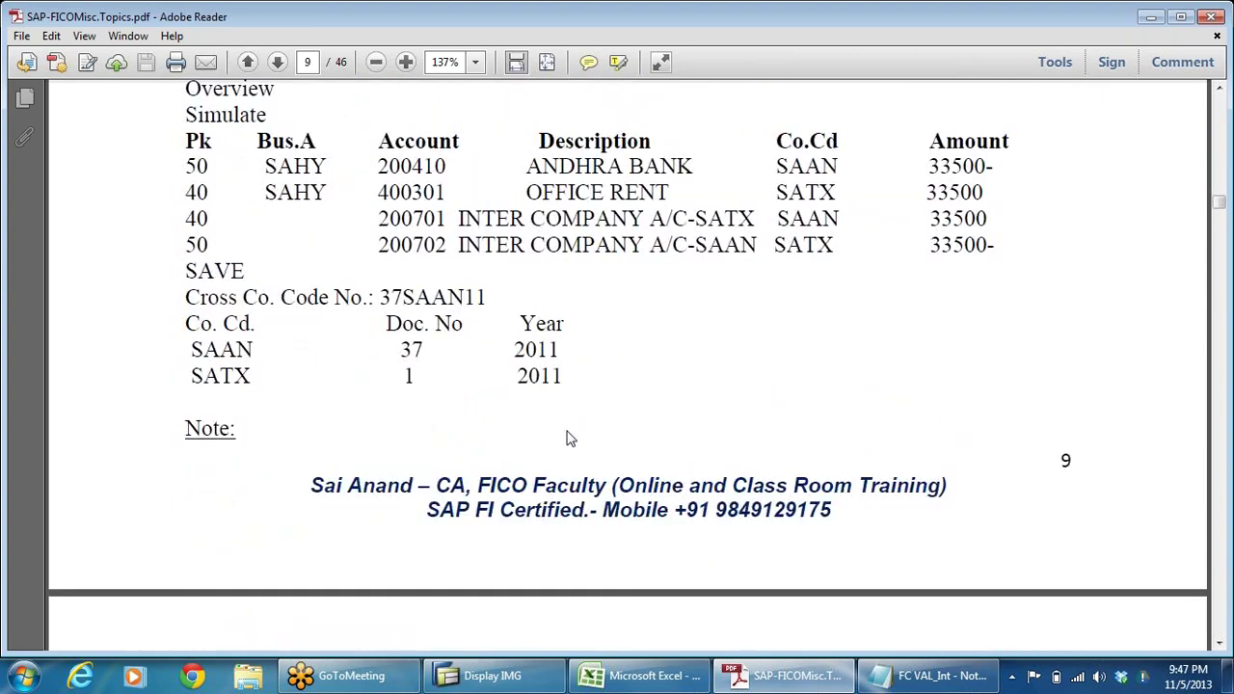
{"action": "scroll", "coordinate": [569, 438], "scroll_direction": "down", "scroll_amount": 20}
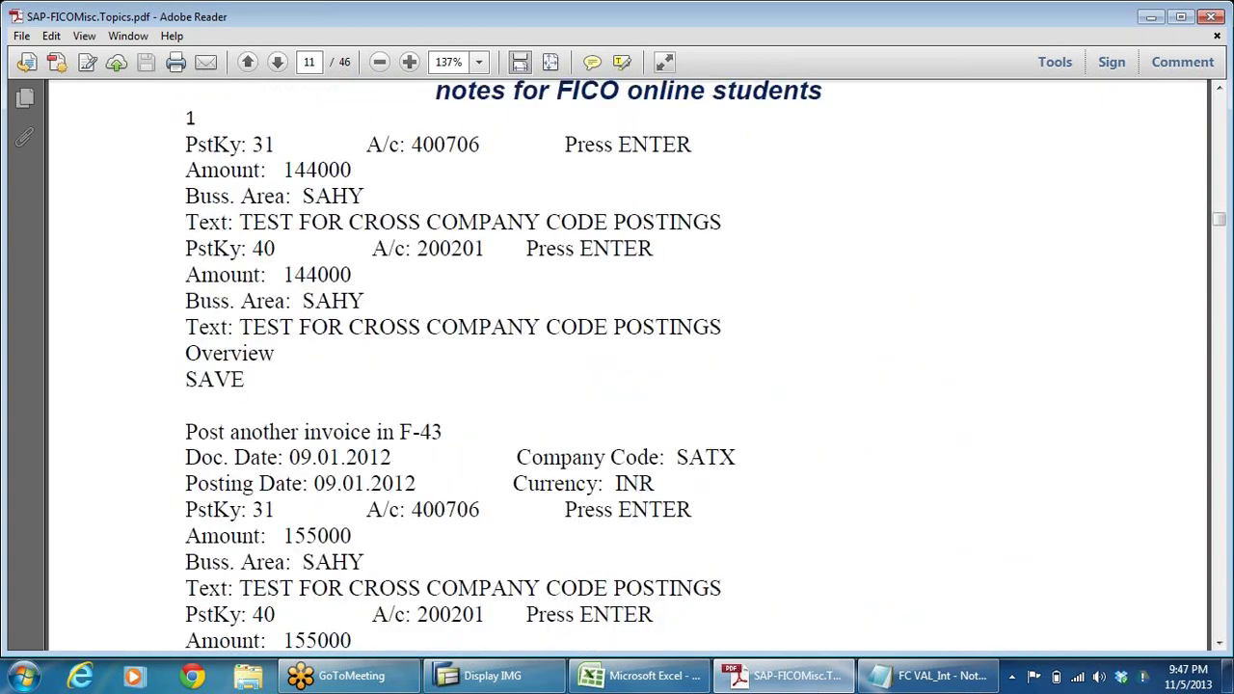
{"action": "scroll", "coordinate": [569, 439], "scroll_direction": "down", "scroll_amount": 20}
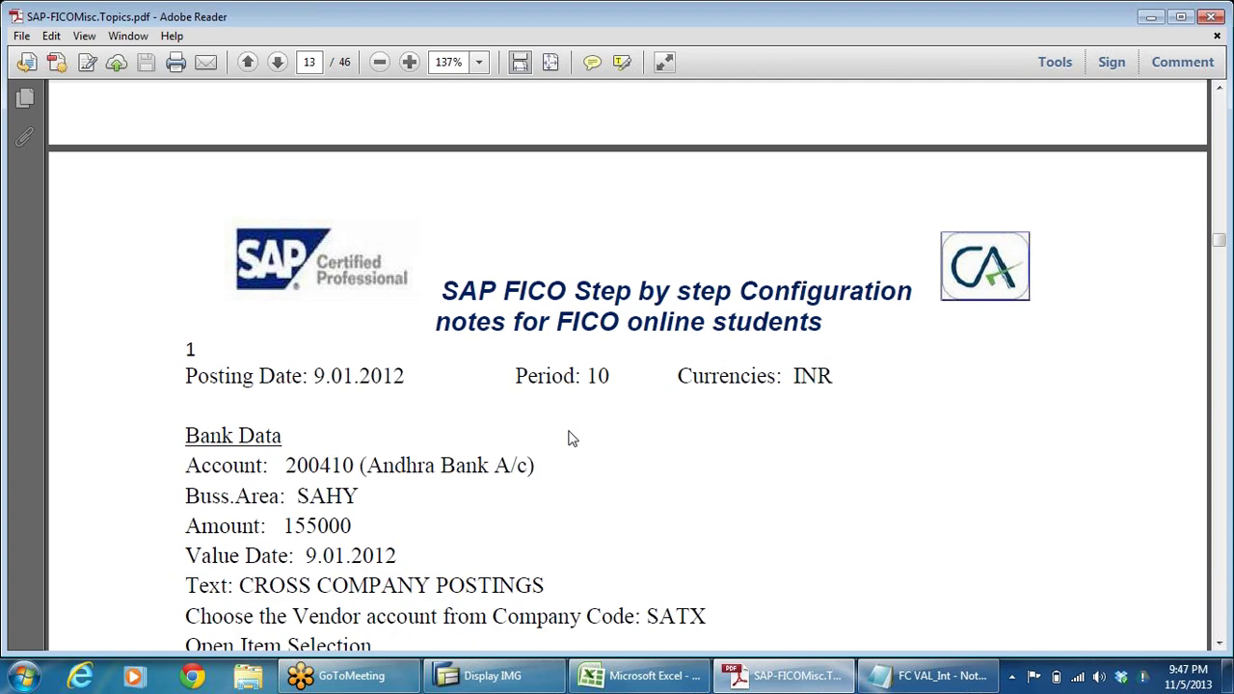
{"action": "scroll", "coordinate": [569, 439], "scroll_direction": "down", "scroll_amount": 8}
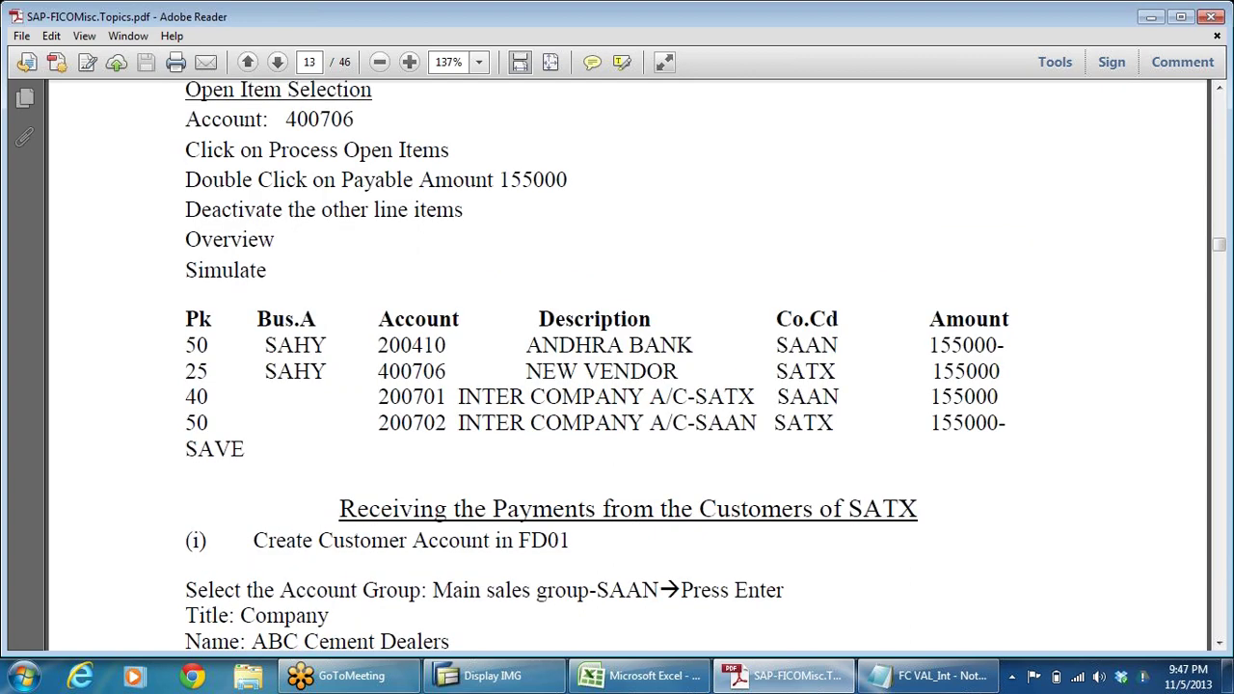
{"action": "scroll", "coordinate": [627, 366], "scroll_direction": "down", "scroll_amount": 8}
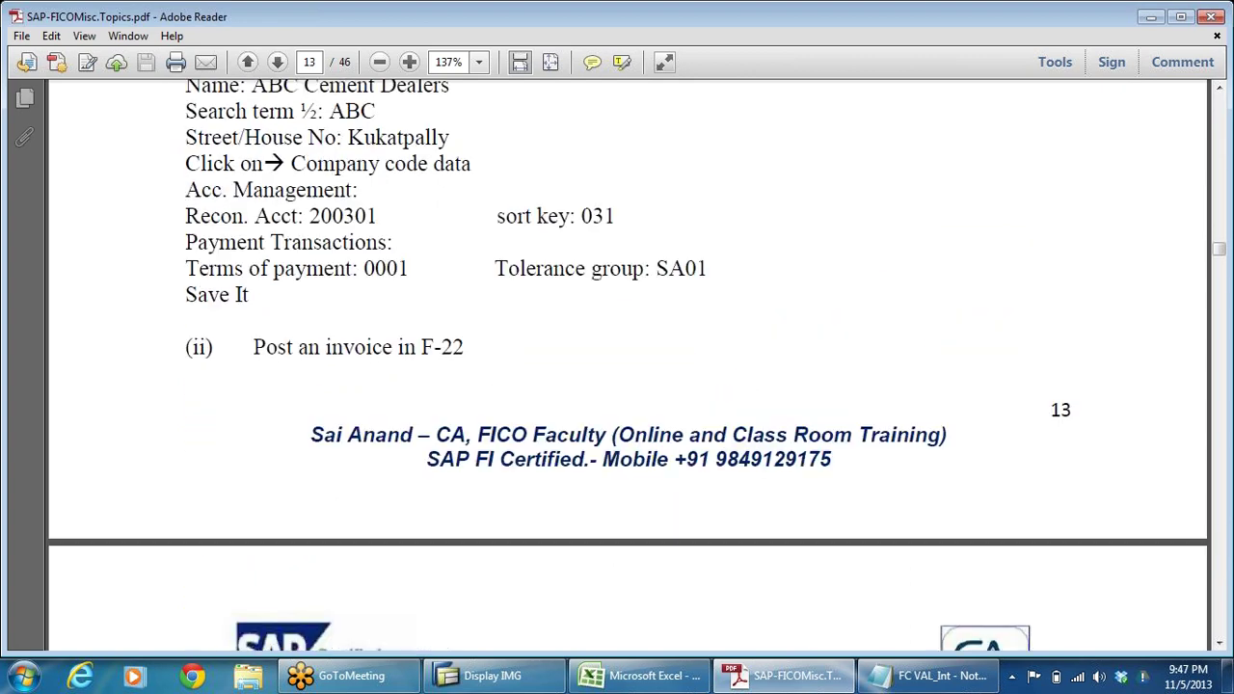
{"action": "scroll", "coordinate": [627, 367], "scroll_direction": "down", "scroll_amount": 8}
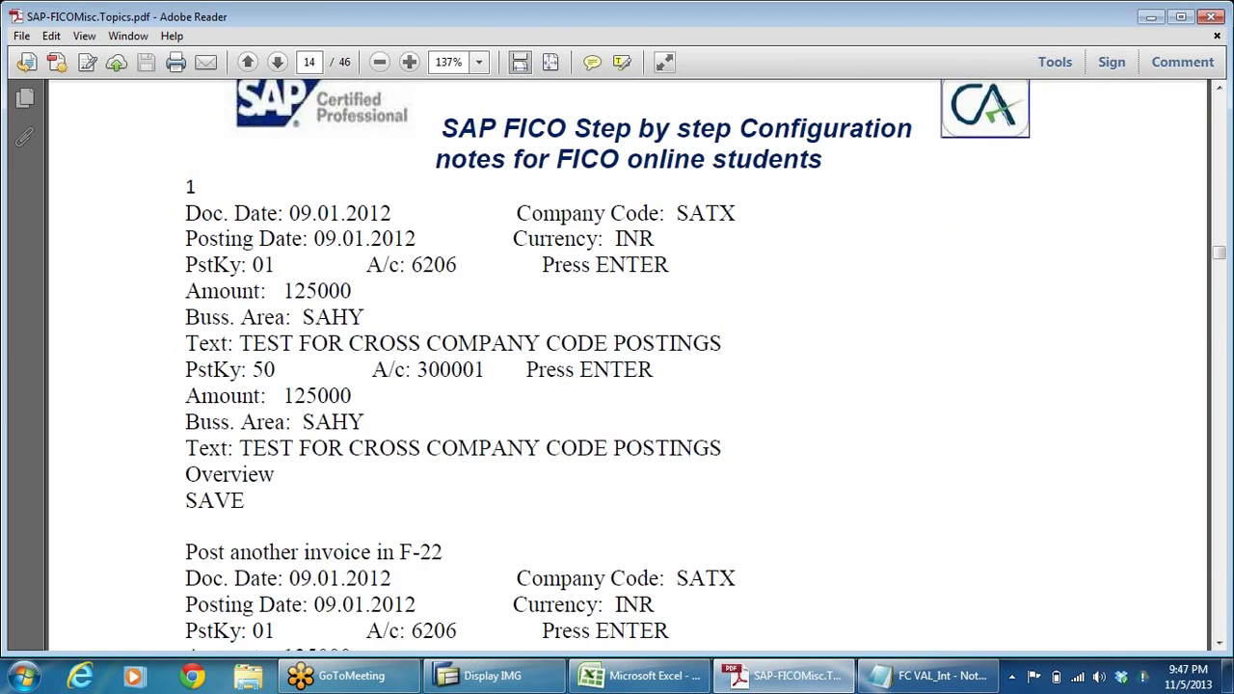
{"action": "scroll", "coordinate": [569, 439], "scroll_direction": "down", "scroll_amount": 20}
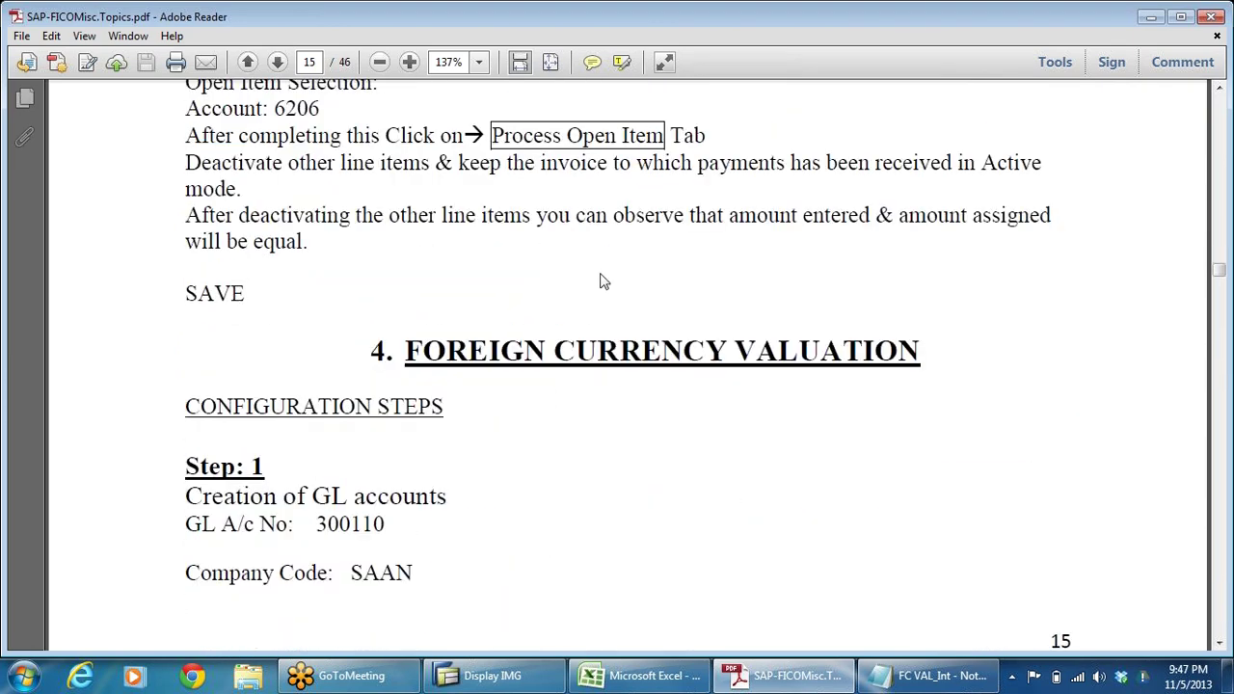
Look through the GL account creation instructions in step 1 of the foreign currency valuation configuration.
{"action": "scroll", "coordinate": [633, 413], "scroll_direction": "down", "scroll_amount": 5}
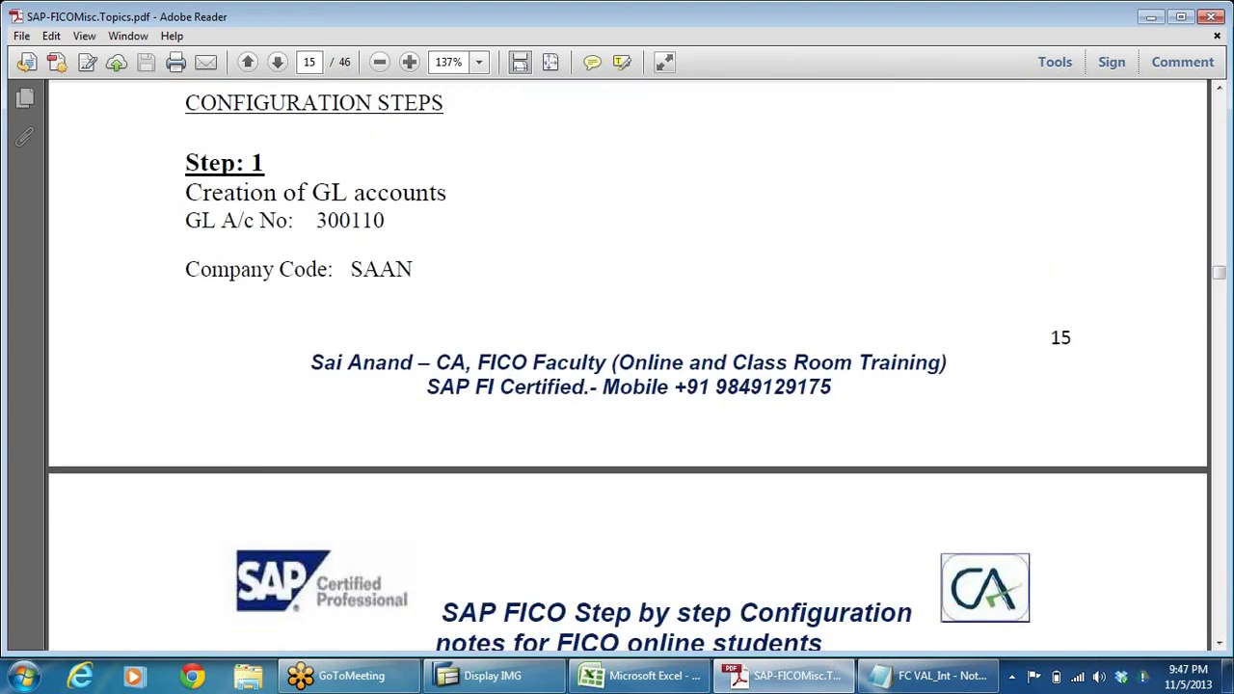
{"action": "scroll", "coordinate": [604, 305], "scroll_direction": "down", "scroll_amount": 20}
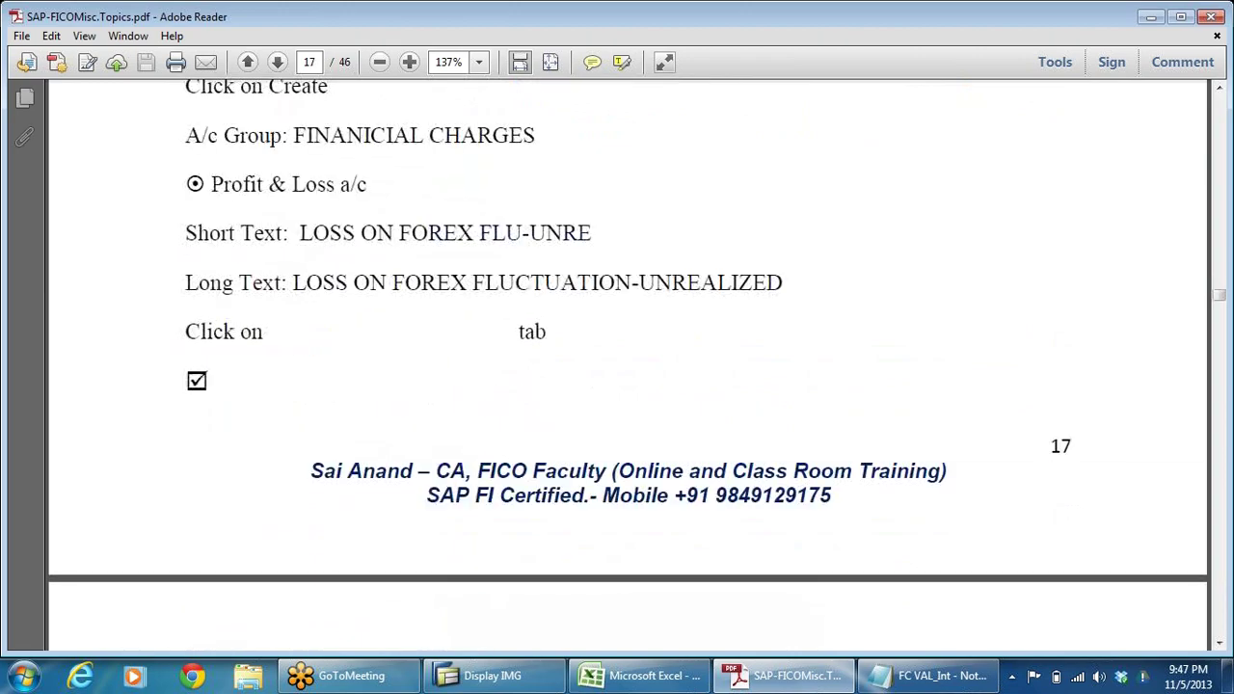
{"action": "scroll", "coordinate": [604, 308], "scroll_direction": "down", "scroll_amount": 14}
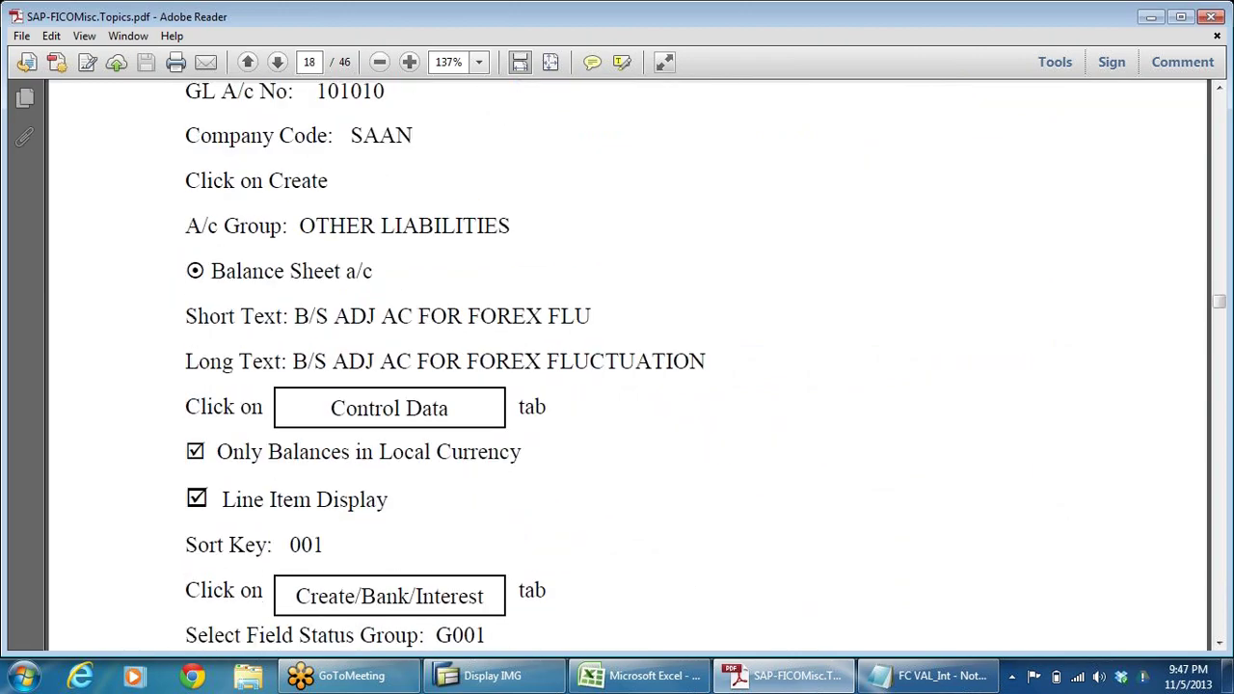
Read the Define Valuation Methods instructions in step 2 of the guide and switch to the SAP Display IMG window.
{"action": "scroll", "coordinate": [607, 323], "scroll_direction": "down", "scroll_amount": 6}
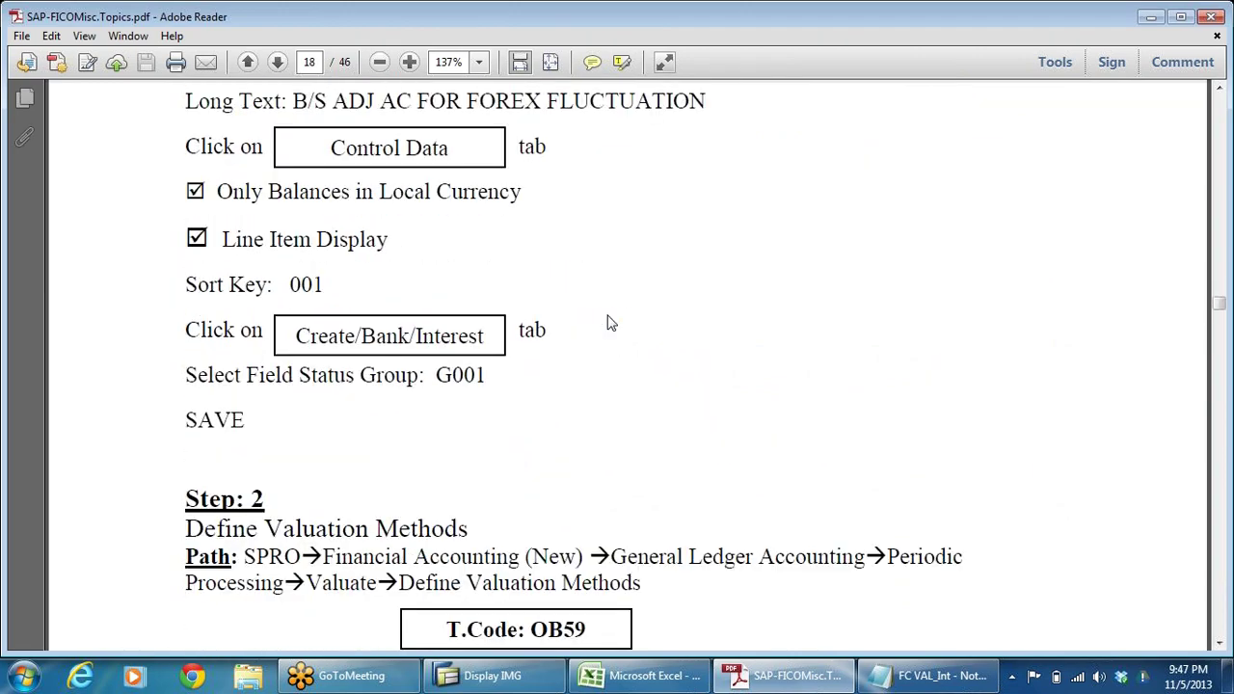
{"action": "scroll", "coordinate": [608, 323], "scroll_direction": "down", "scroll_amount": 7}
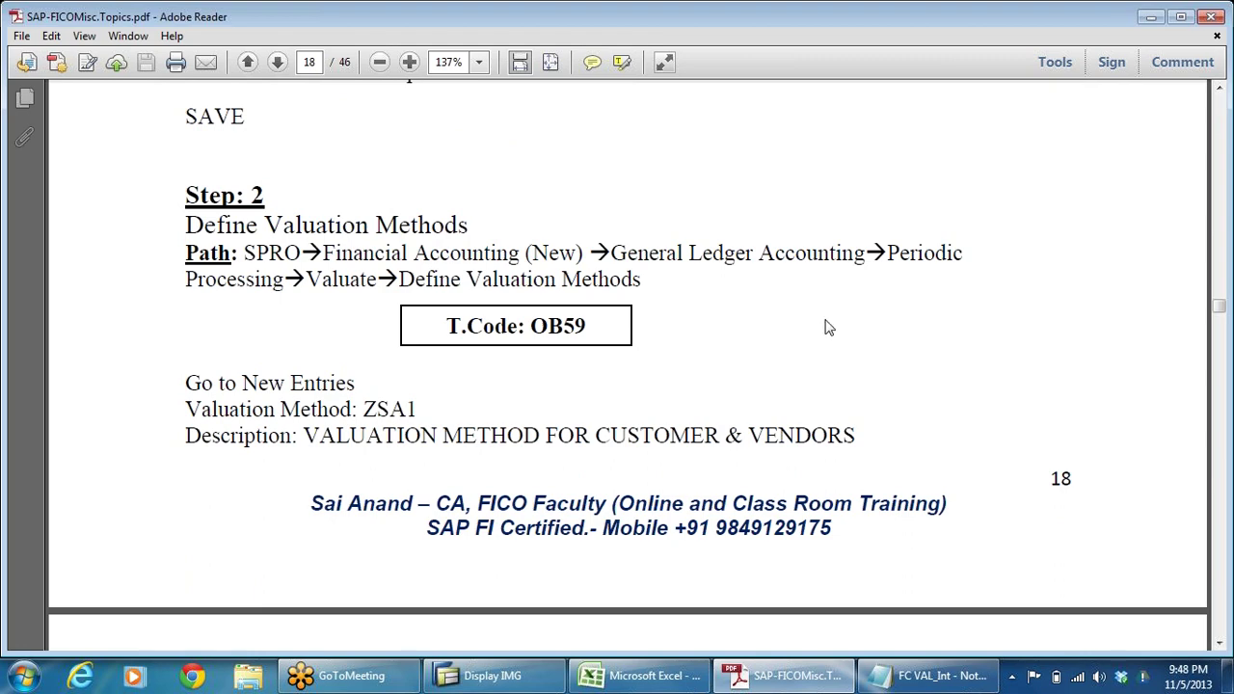
{"action": "key", "text": "alt+Tab"}
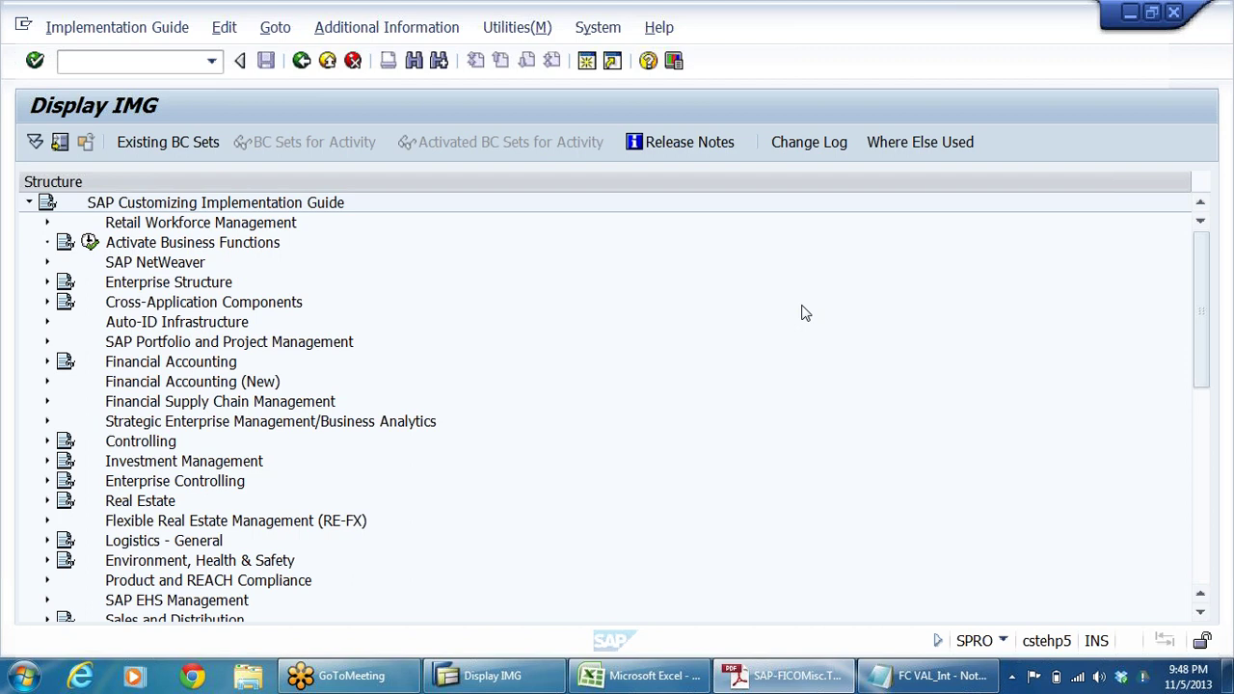
Expand Financial Accounting (New) and General Ledger Accounting (New) in the IMG structure.
{"action": "left_click", "coordinate": [256, 386]}
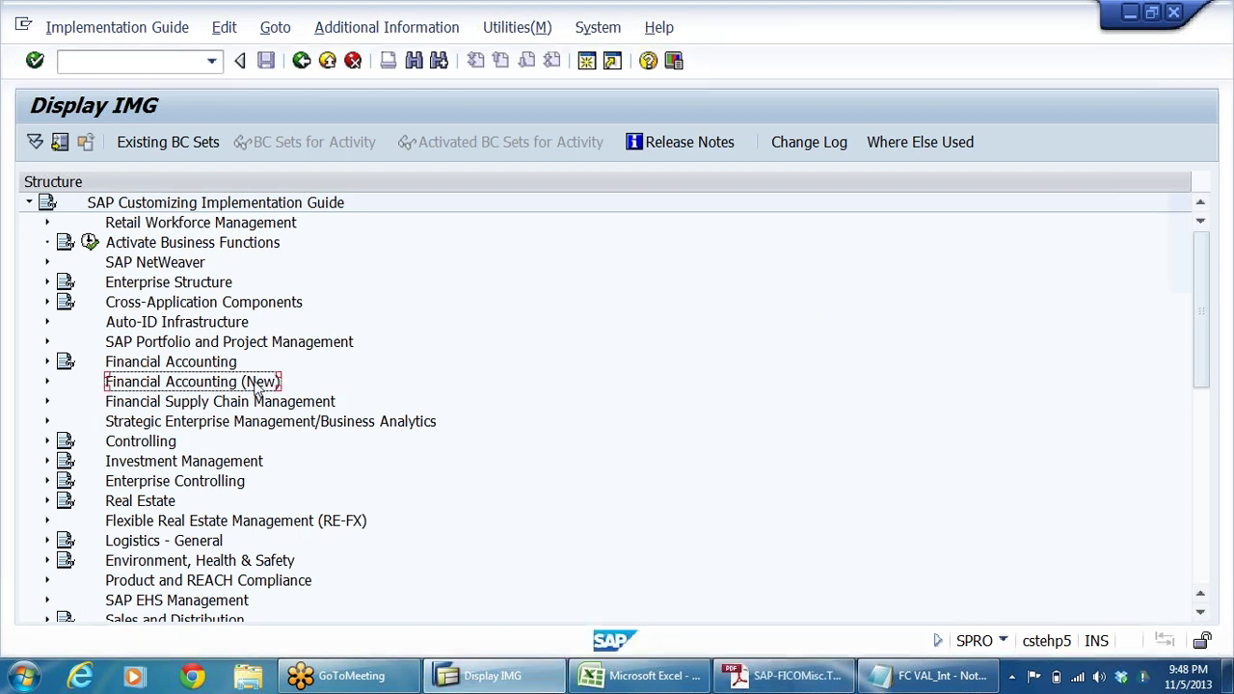
{"action": "double_click", "coordinate": [257, 386]}
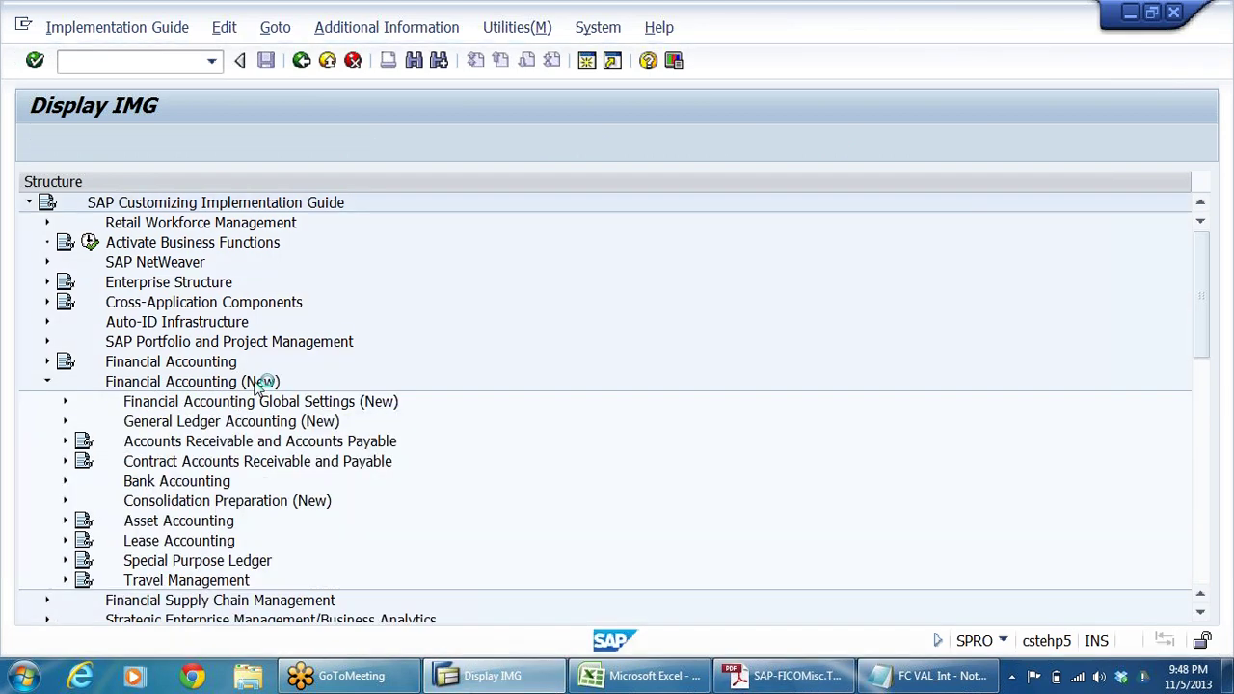
{"action": "key", "text": "Down"}
{"action": "key", "text": "Right"}
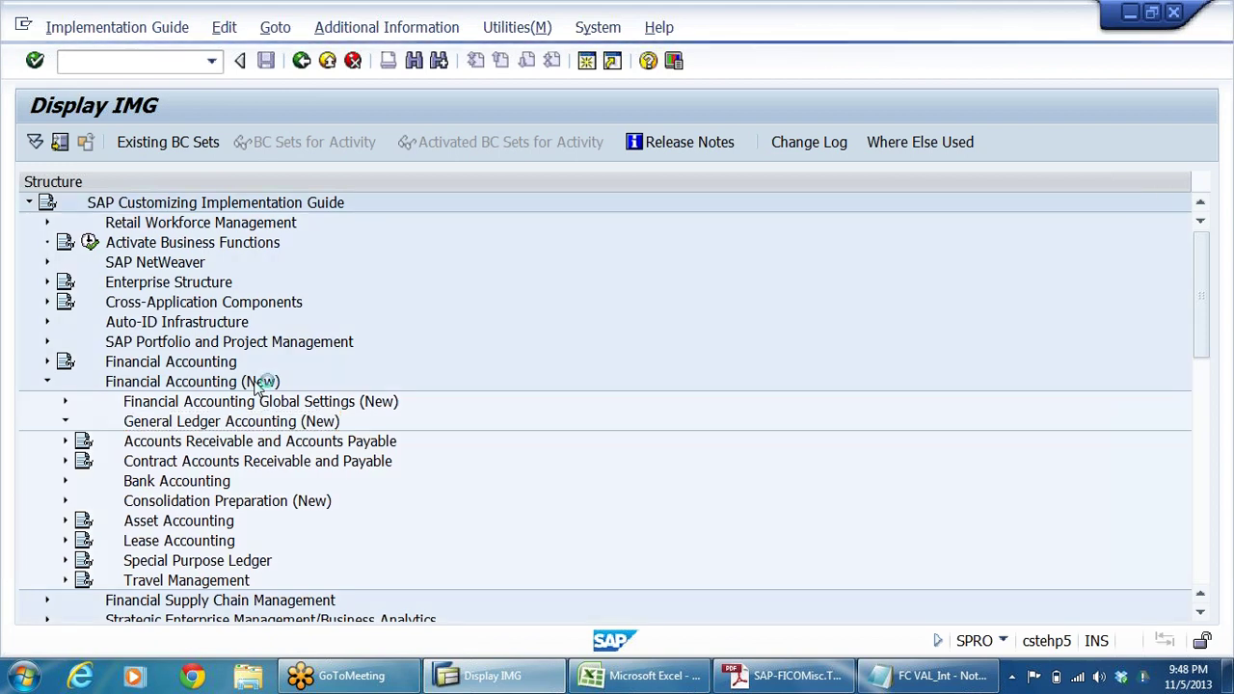
Expand Periodic Processing and Valuate under General Ledger Accounting (New) and go to Define Valuation Methods.
{"action": "key", "text": "Down"}
{"action": "key", "text": "Down"}
{"action": "key", "text": "Down"}
{"action": "key", "text": "Down"}
{"action": "key", "text": "Down"}
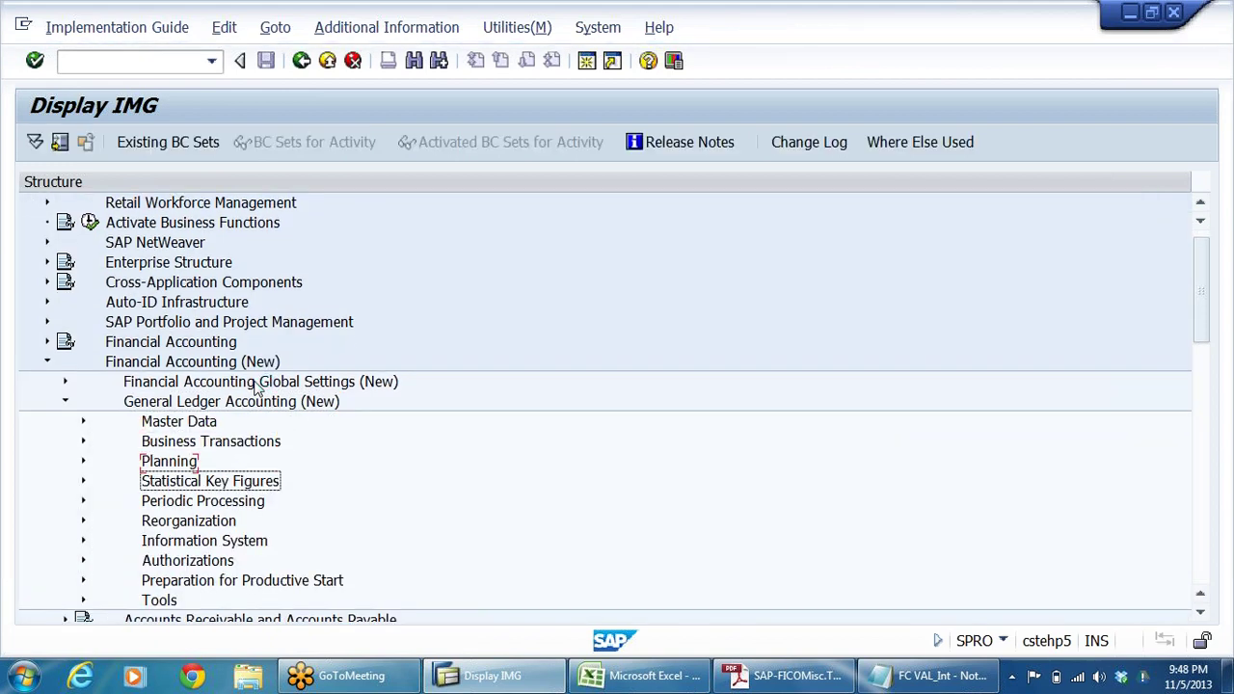
{"action": "key", "text": "Right"}
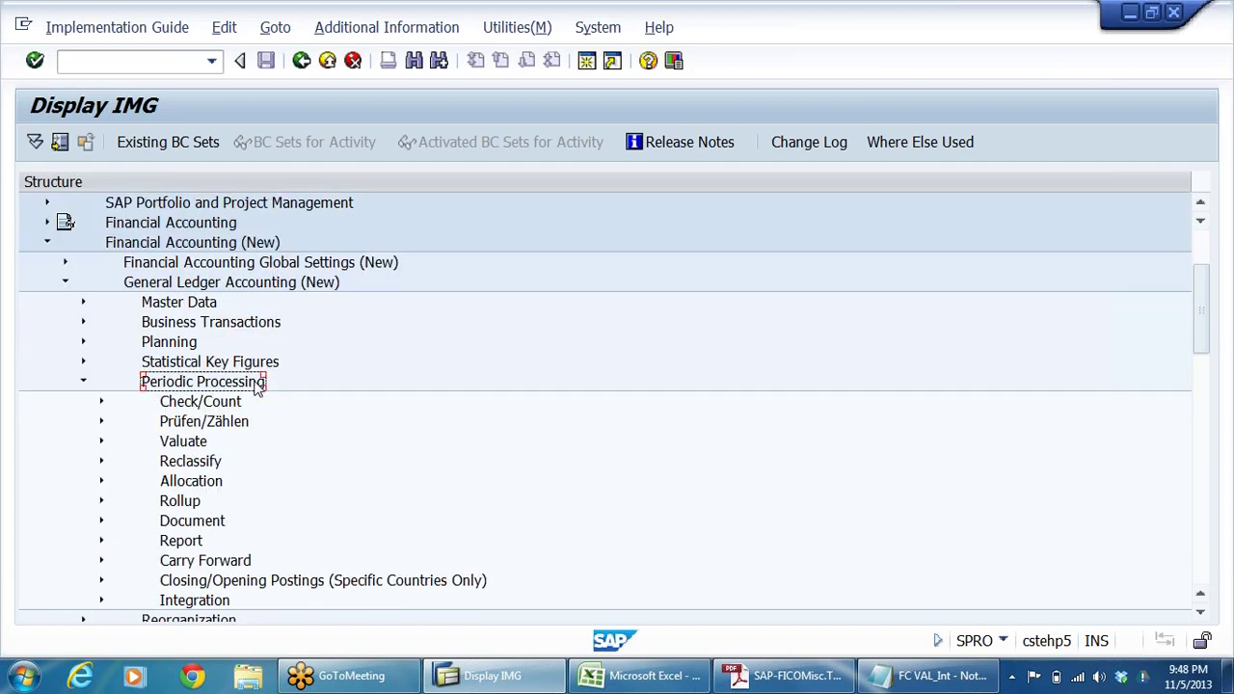
{"action": "key", "text": "Down"}
{"action": "key", "text": "Down"}
{"action": "key", "text": "Right"}
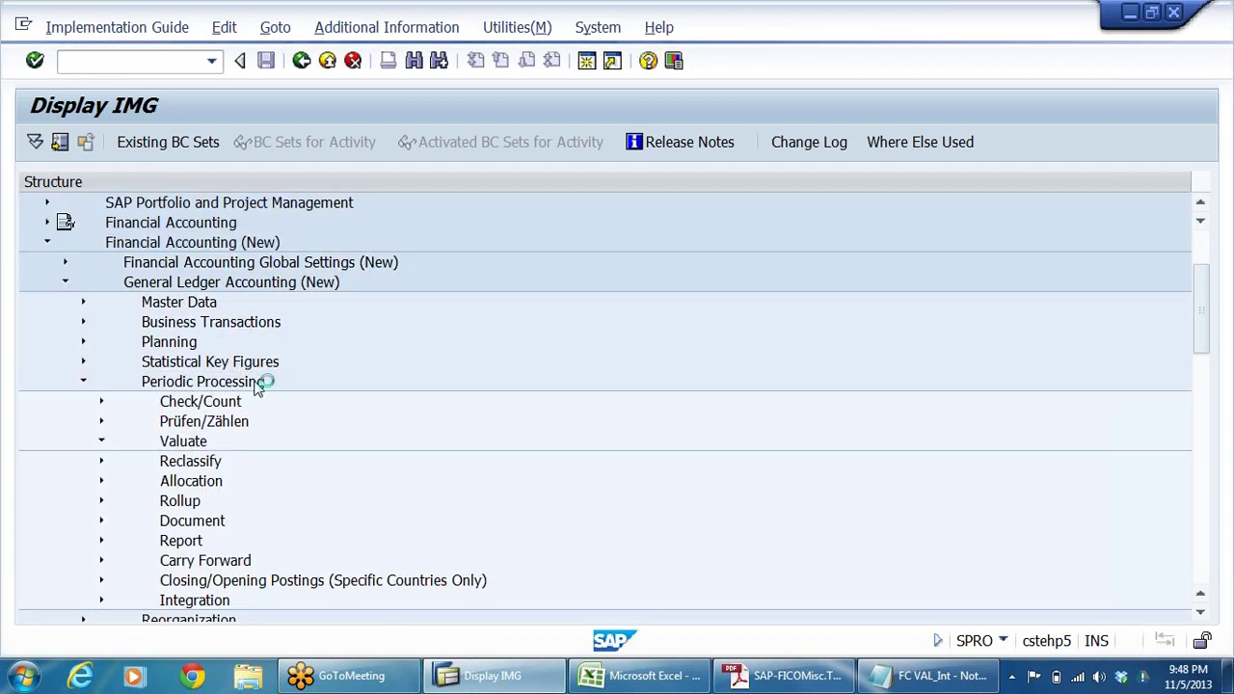
{"action": "key", "text": "Down"}
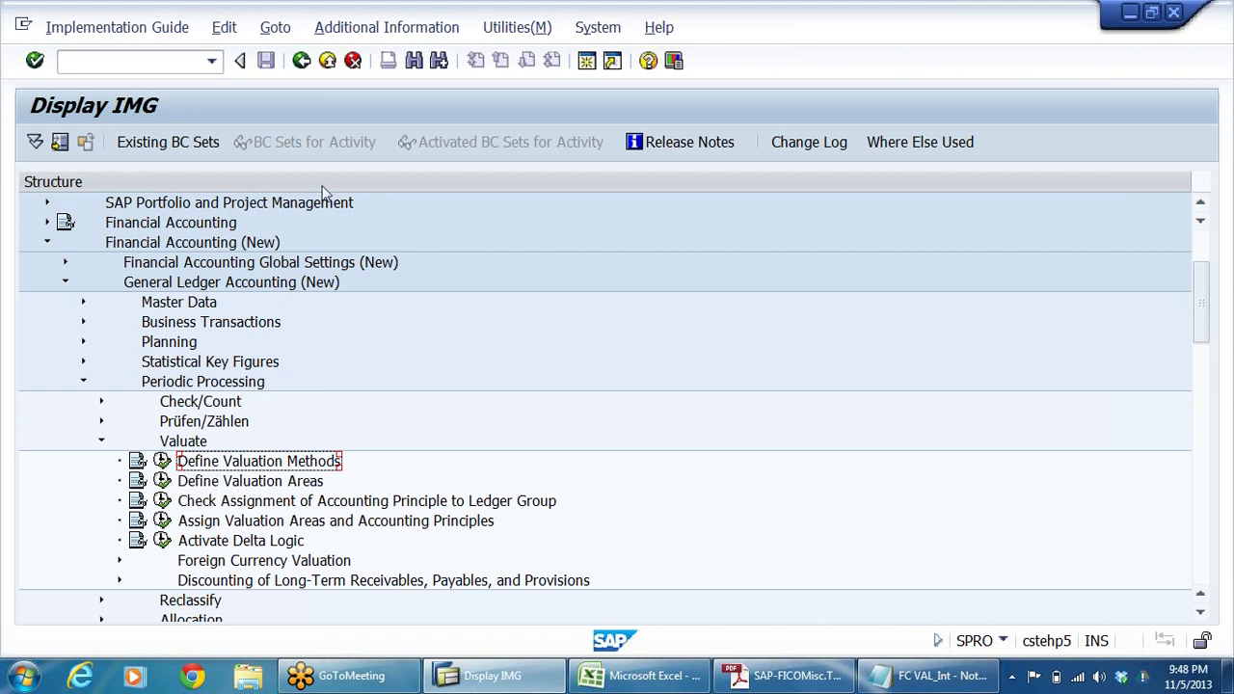
Display the IMG Activity key as additional information in the structure and widen its column to fit the full keys.
{"action": "left_click", "coordinate": [391, 32]}
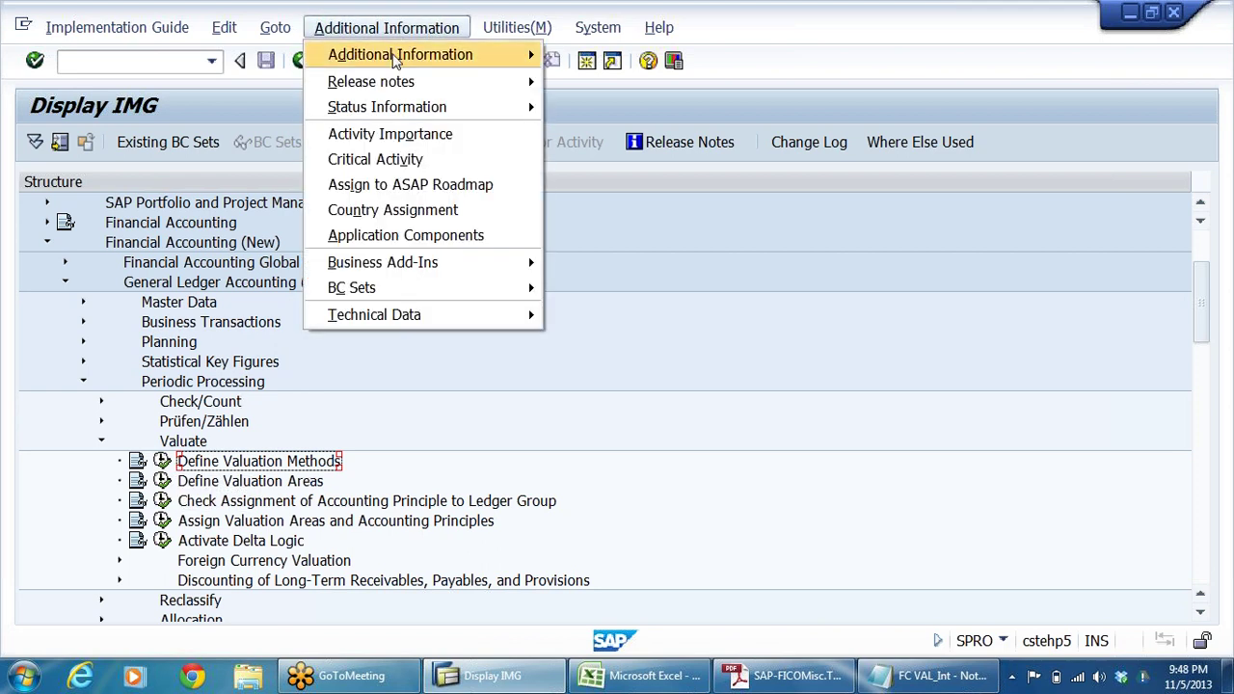
{"action": "mouse_move", "coordinate": [399, 54]}
{"action": "mouse_move", "coordinate": [641, 84]}
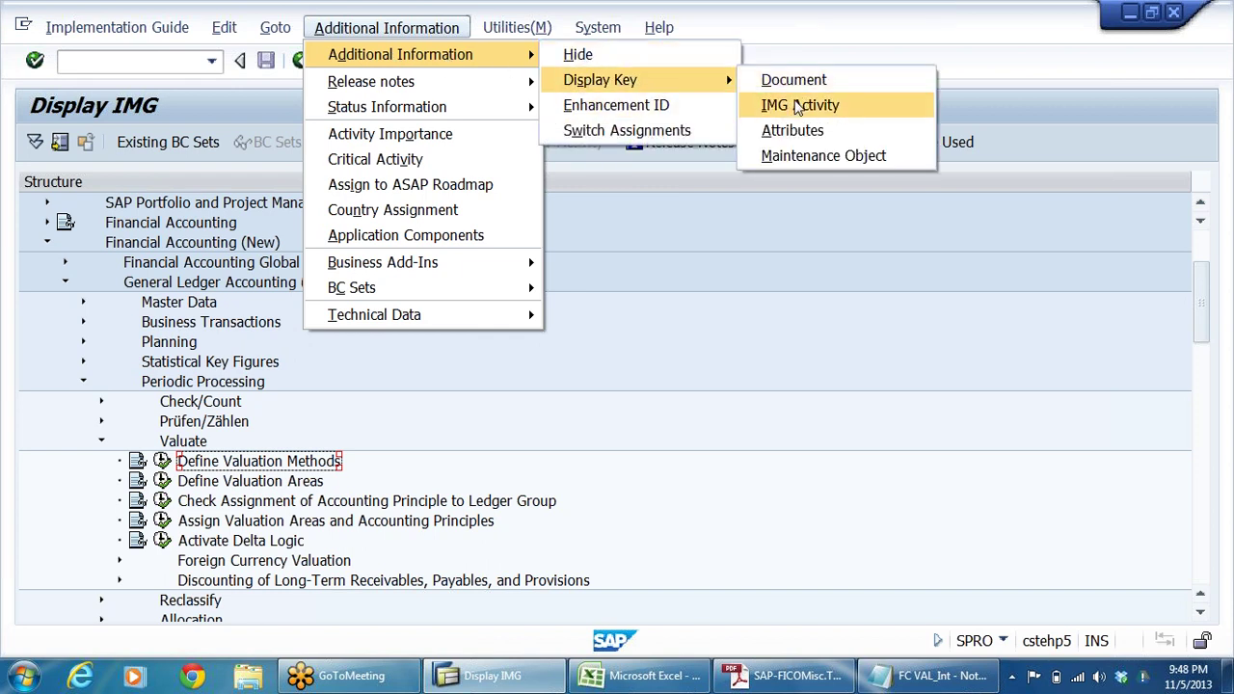
{"action": "left_click", "coordinate": [800, 105]}
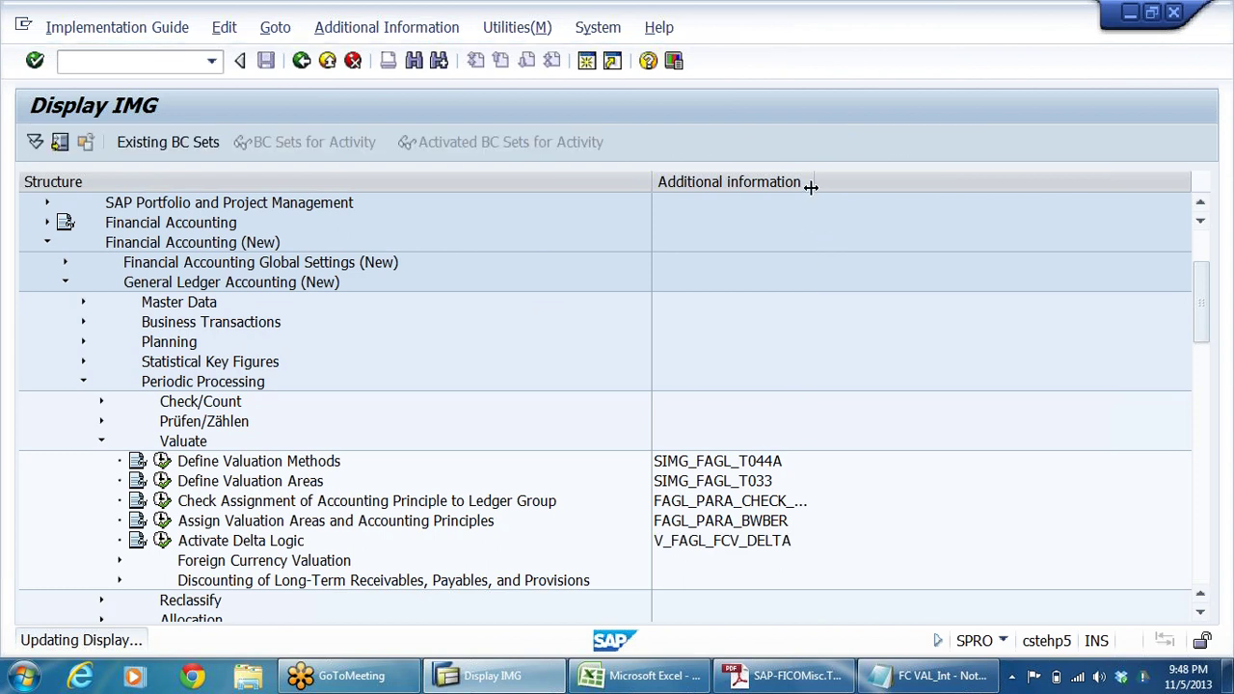
{"action": "left_click_drag", "start_coordinate": [816, 182], "coordinate": [960, 191]}
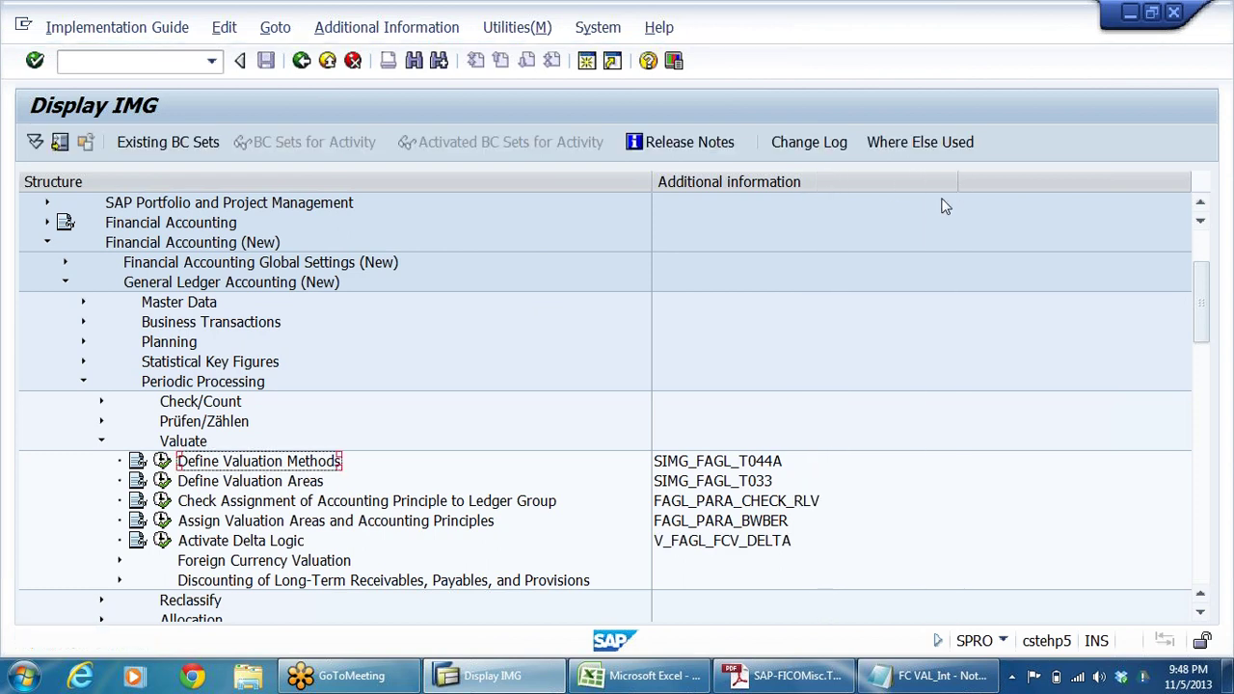
View the Valuation Methods overview, check the entries in the FC VAL_Int notes, and return to the Display IMG structure.
{"action": "left_click", "coordinate": [162, 462]}
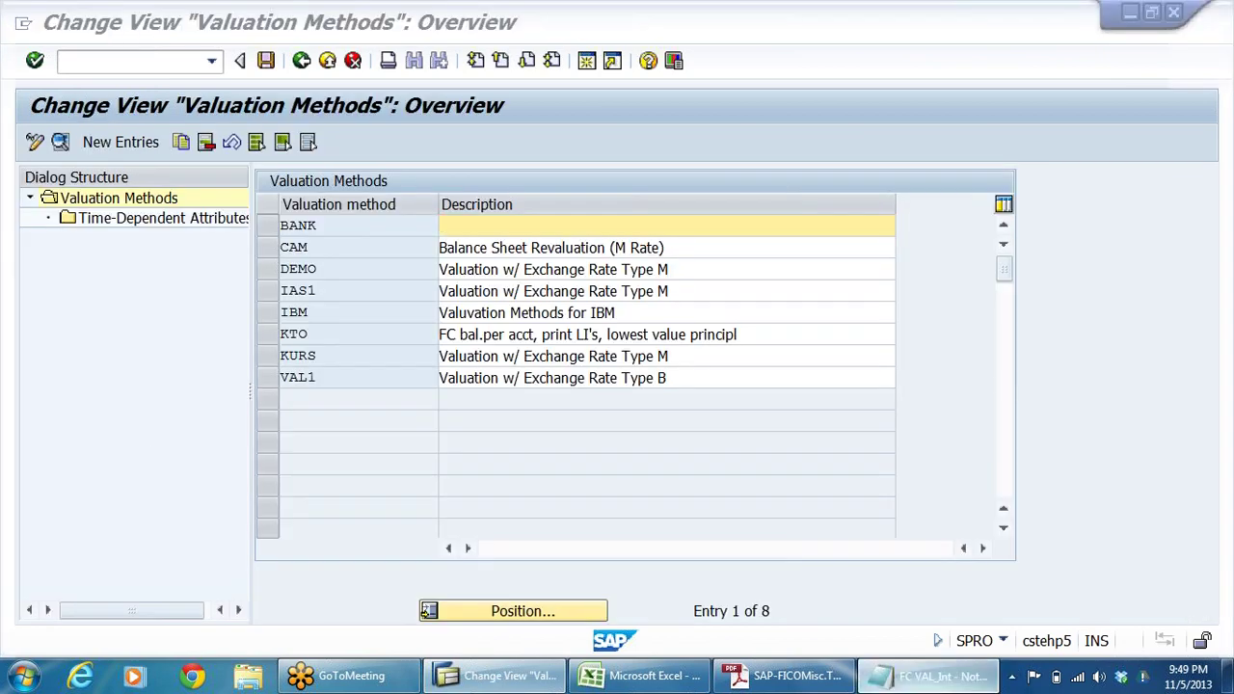
{"action": "left_click", "coordinate": [930, 676]}
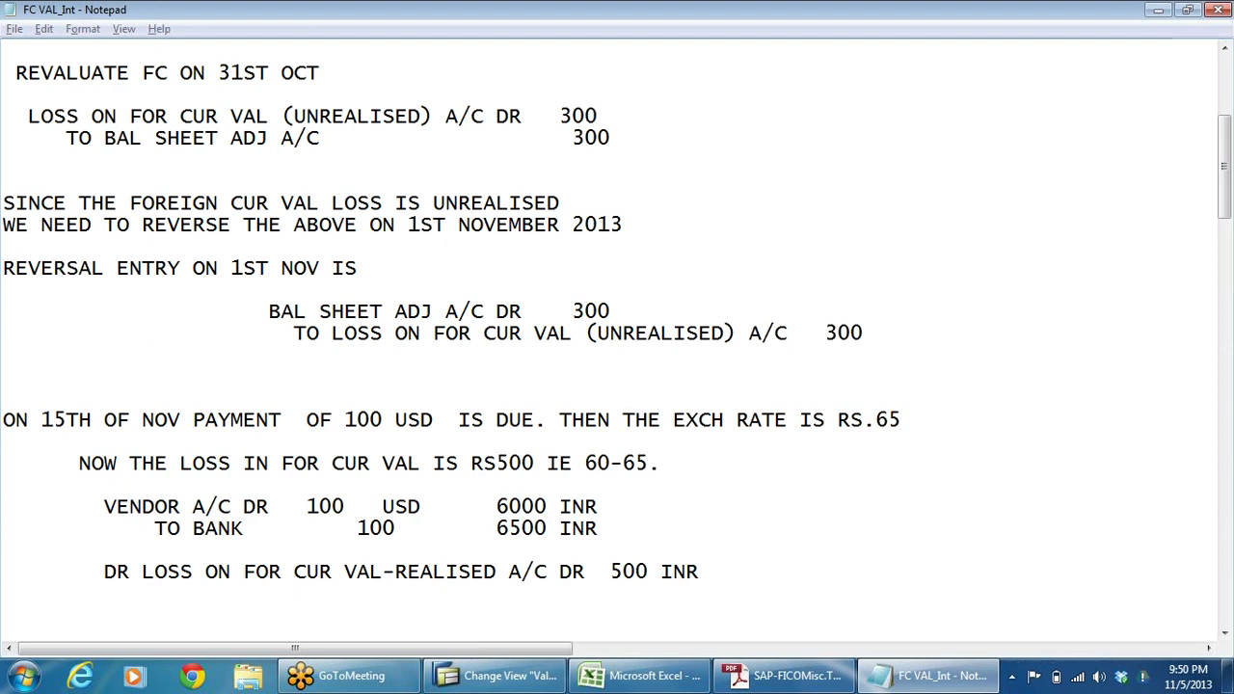
{"action": "key", "text": "alt+Tab"}
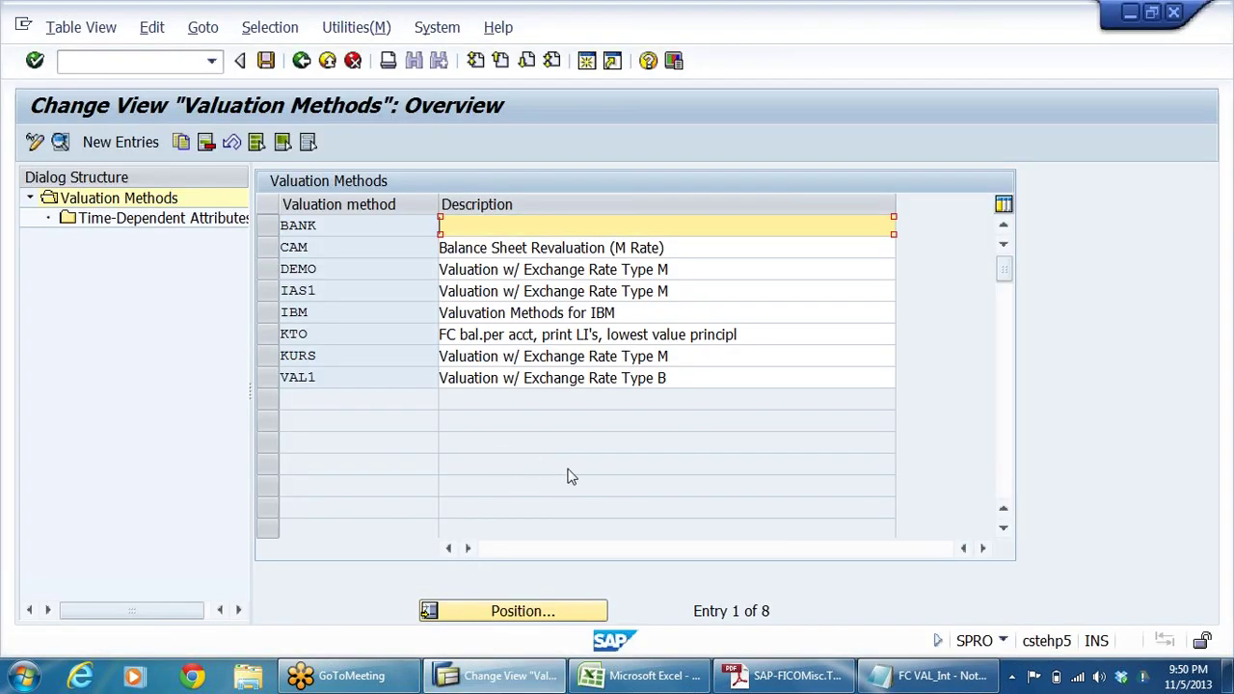
{"action": "left_click", "coordinate": [302, 61]}
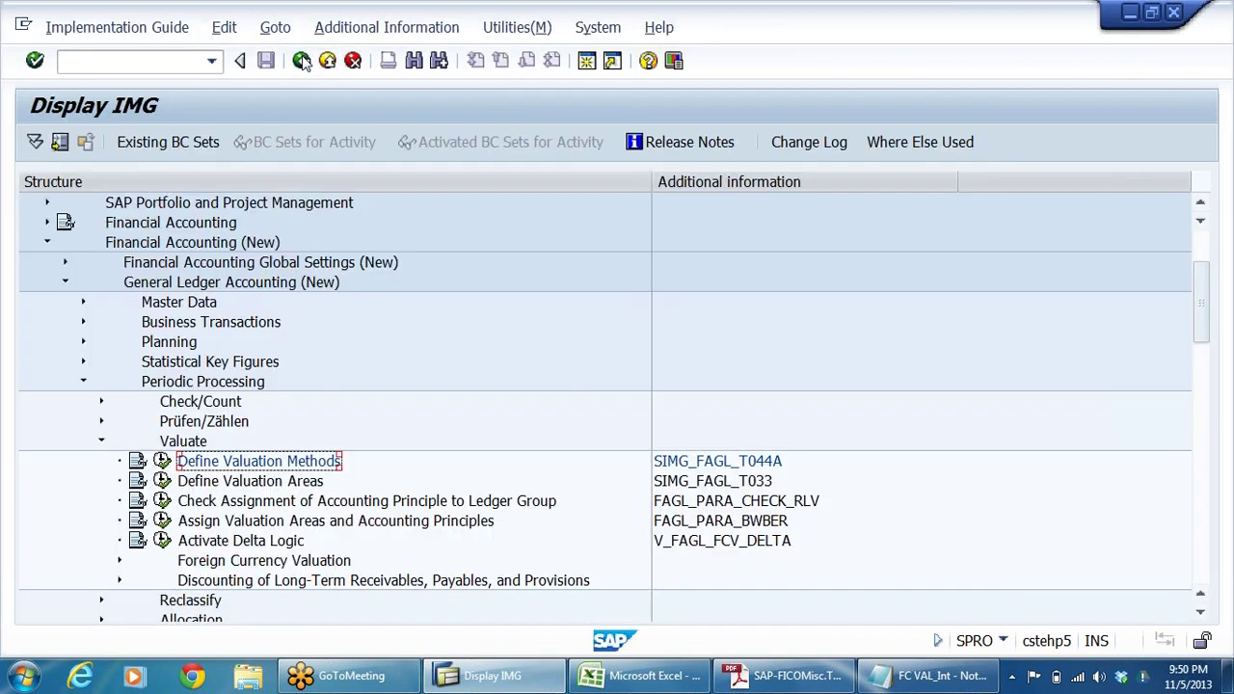
Open Define Valuation Methods and start a new valuation method entry.
{"action": "scroll", "coordinate": [439, 380], "scroll_direction": "down", "scroll_amount": 2}
{"action": "scroll", "coordinate": [456, 400], "scroll_direction": "down", "scroll_amount": 1}
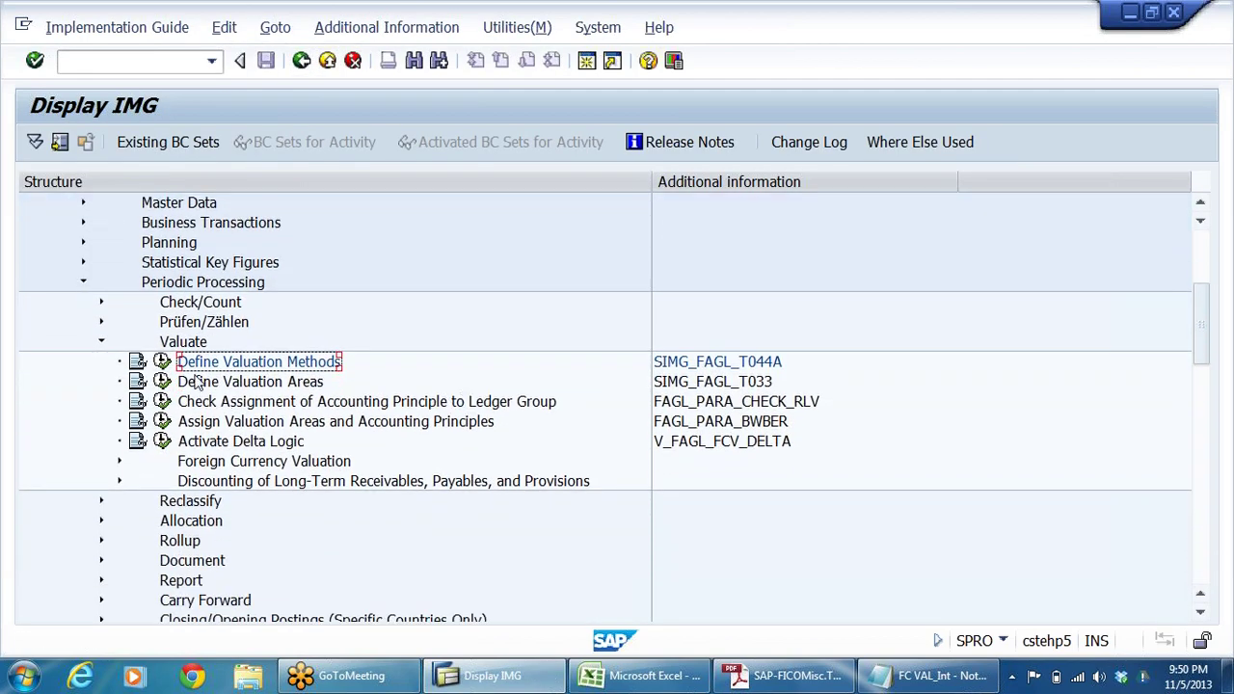
{"action": "left_click", "coordinate": [162, 361]}
{"action": "left_click", "coordinate": [162, 362]}
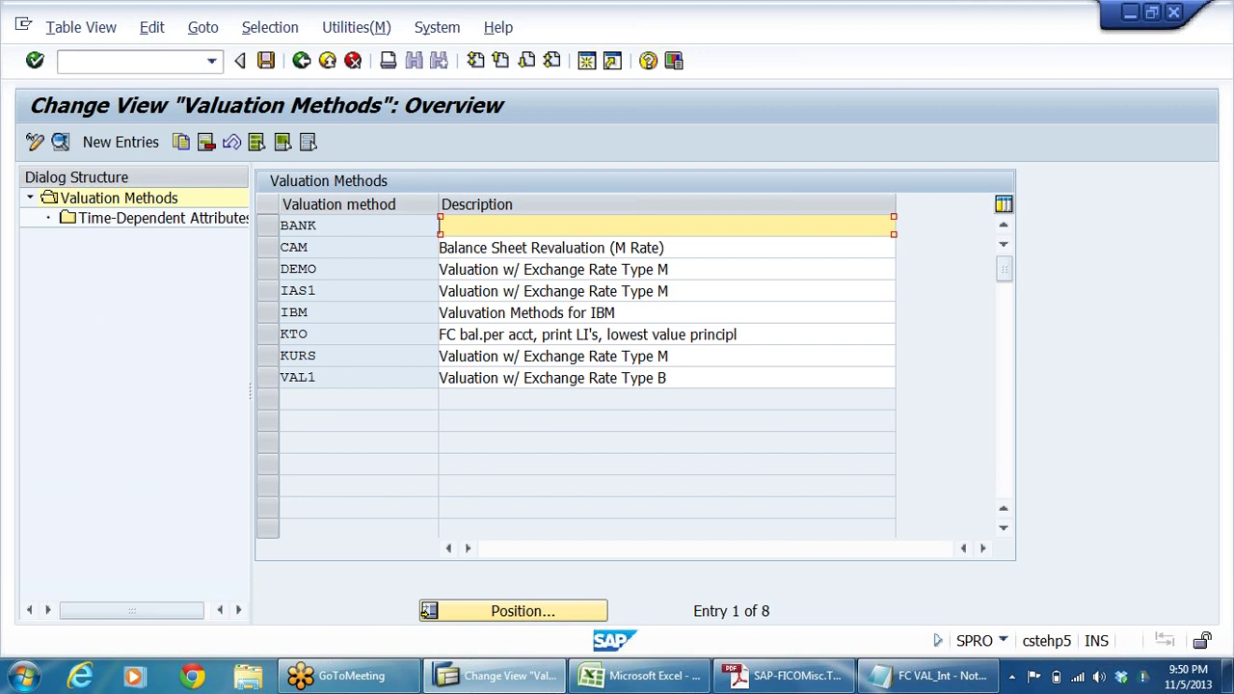
{"action": "left_click", "coordinate": [666, 247]}
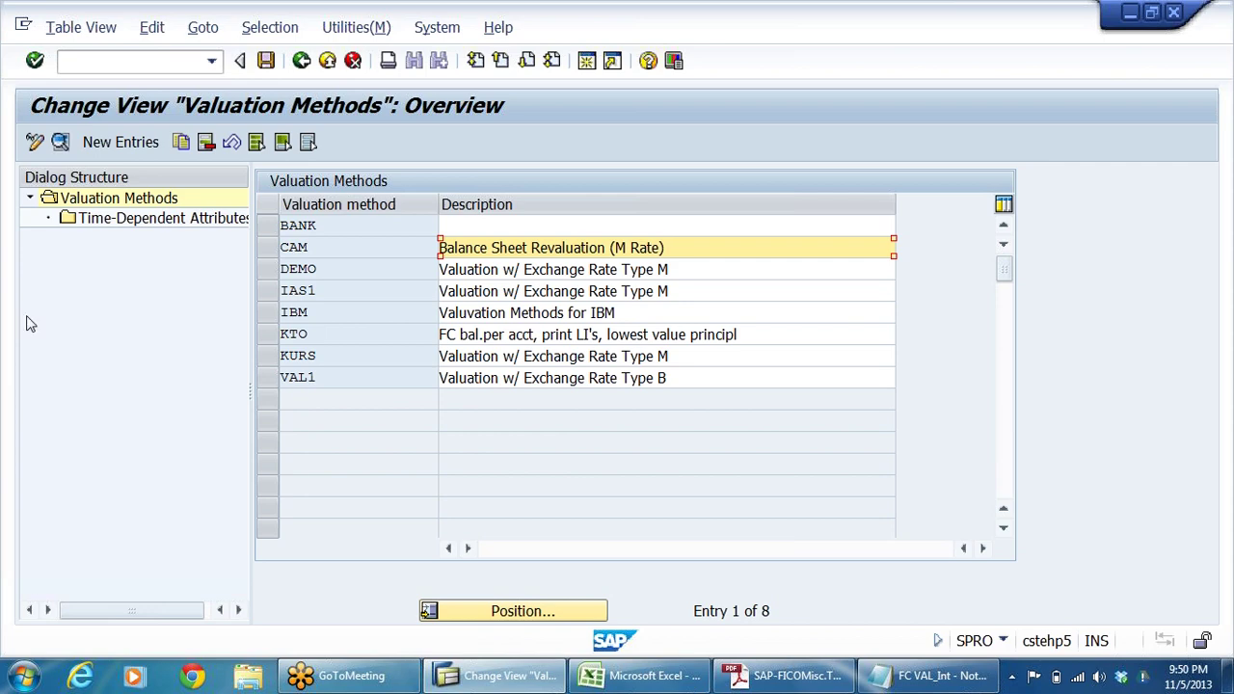
{"action": "left_click", "coordinate": [108, 145]}
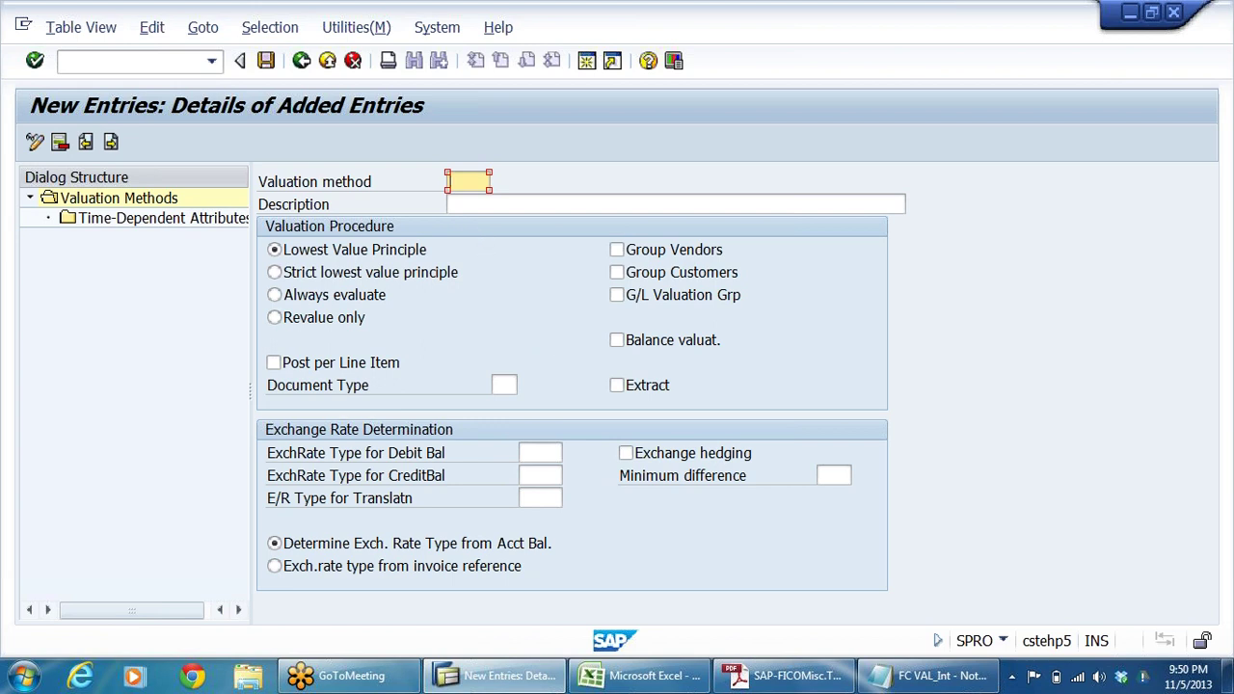
Consult step 2 of the PDF guide and set the new entry's description to FC VAL METHOD FOR VENDORS/CUSTOMERS.
{"action": "left_click", "coordinate": [461, 205]}
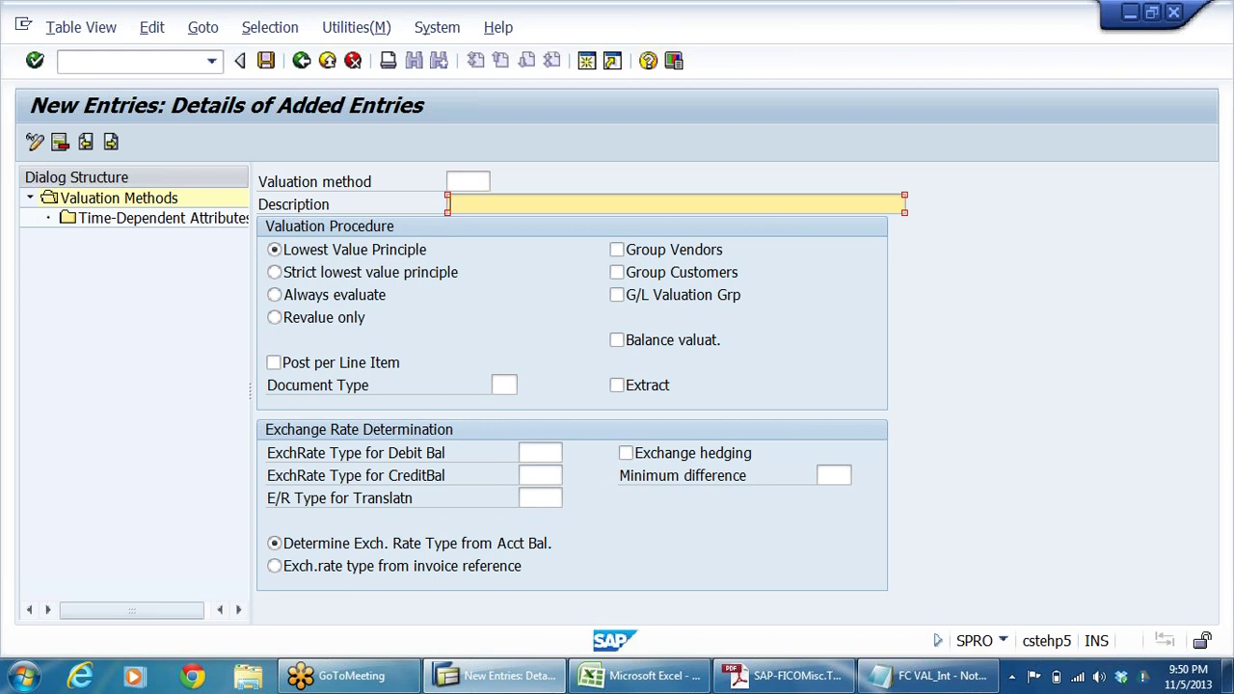
{"action": "type", "text": "fc"}
{"action": "key", "text": "BackSpace"}
{"action": "key", "text": "BackSpace"}
{"action": "key", "text": "Caps_Lock"}
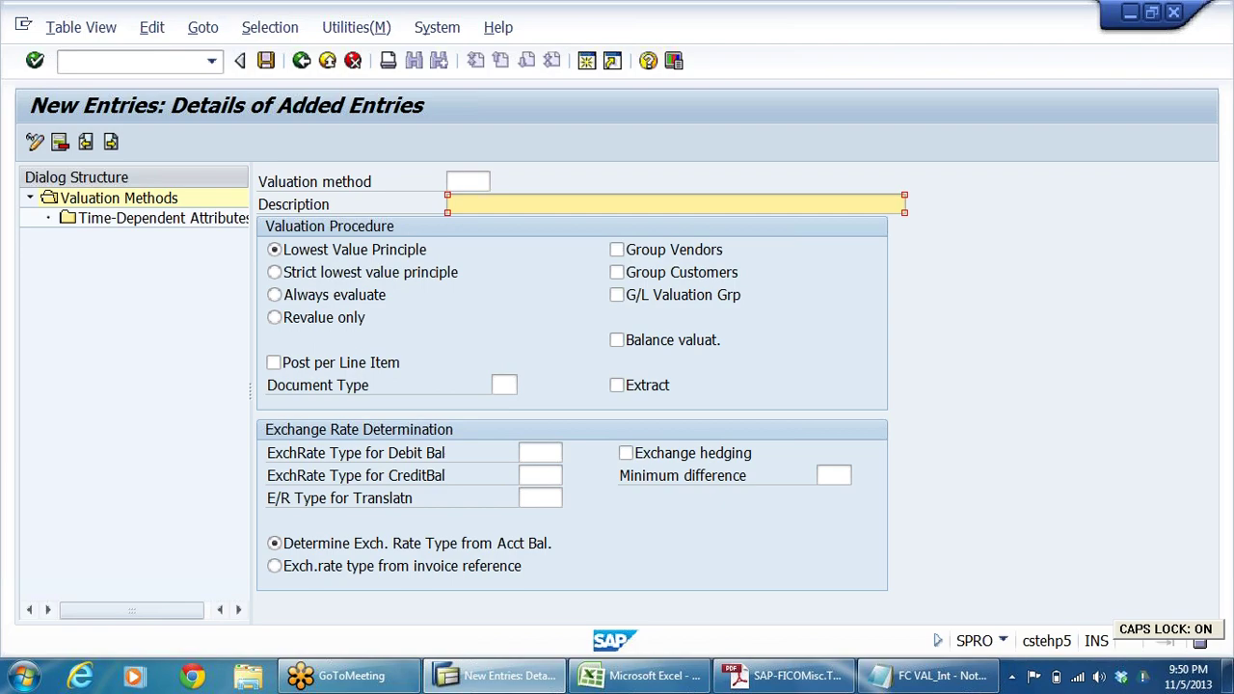
{"action": "key", "text": "alt+Tab"}
{"action": "key", "text": "alt+Tab"}
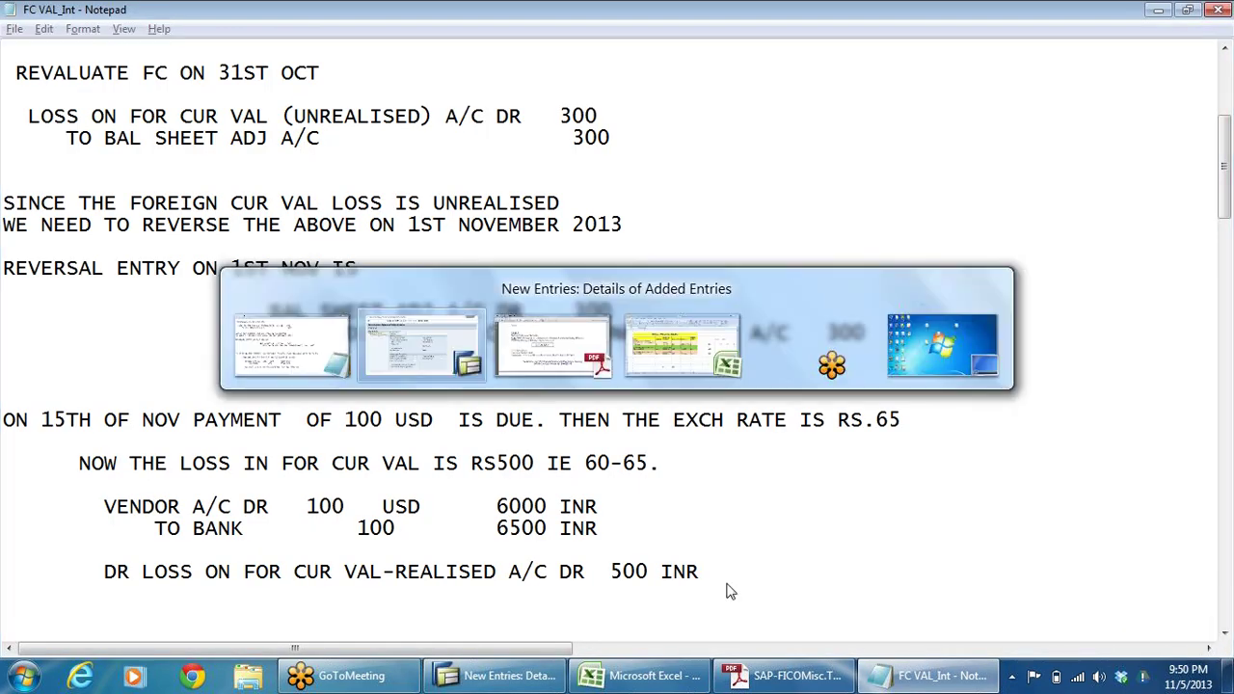
{"action": "left_click", "coordinate": [784, 676]}
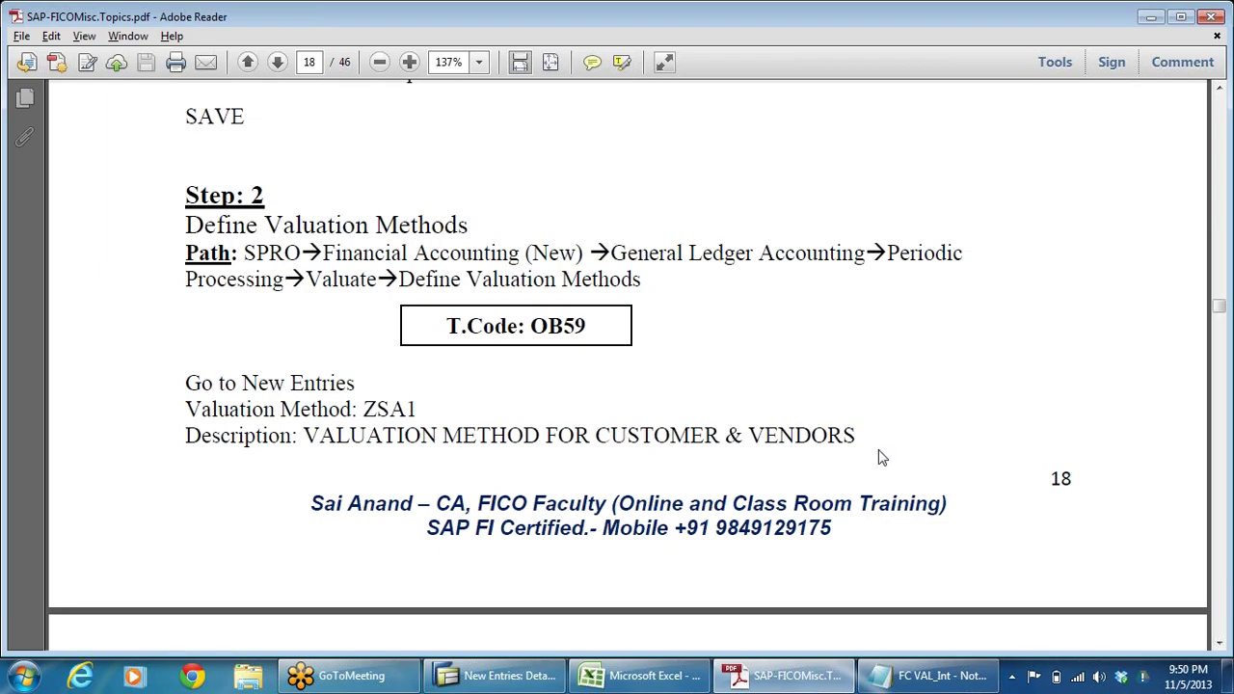
{"action": "key", "text": "alt+Tab"}
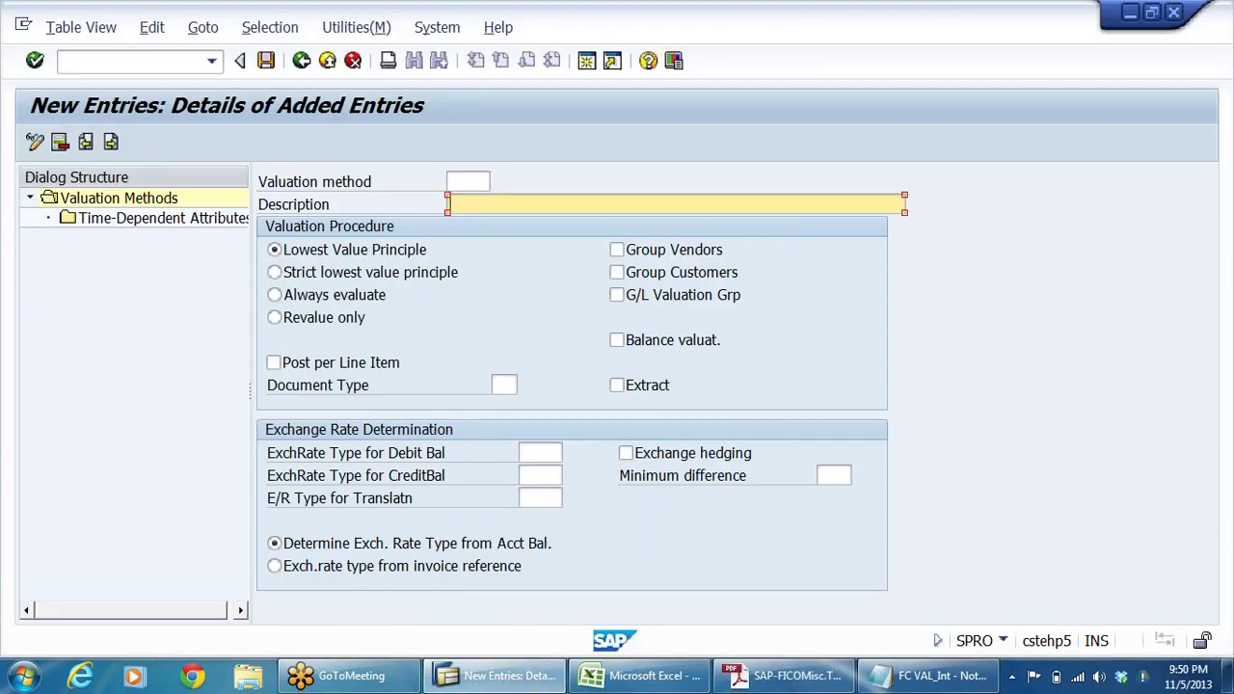
{"action": "type", "text": "FC VAL METHOD FOR"}
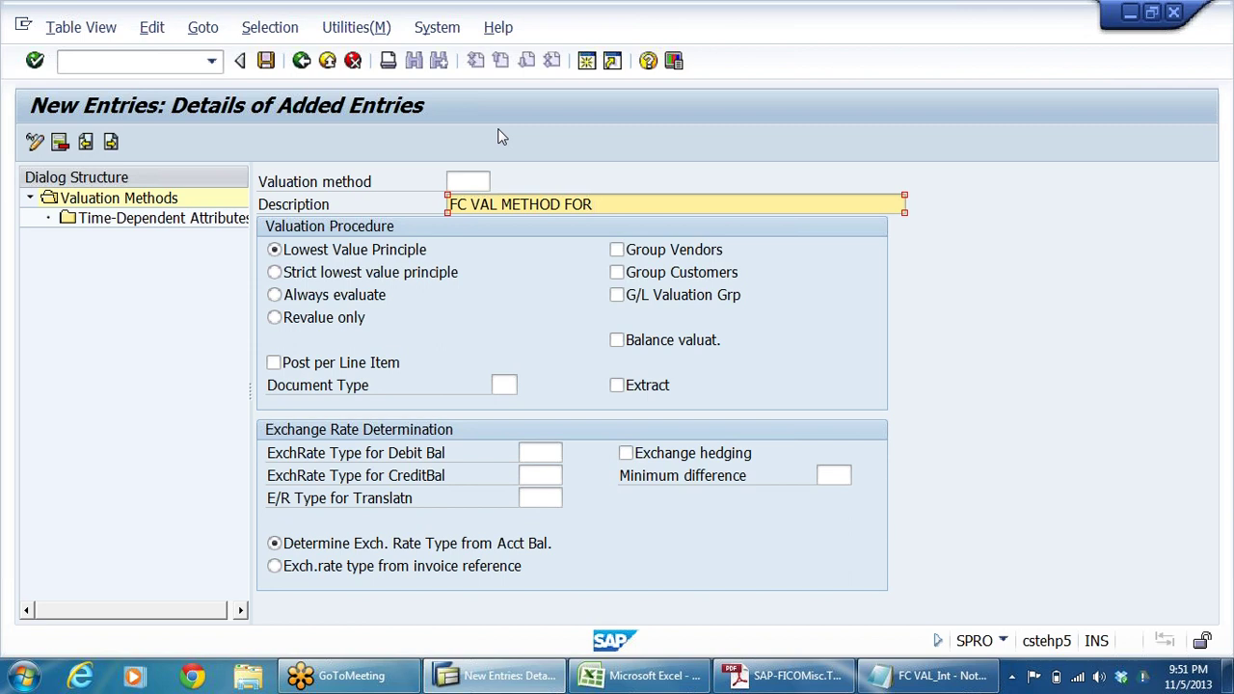
{"action": "type", "text": " VENDORS/CUSTOME"}
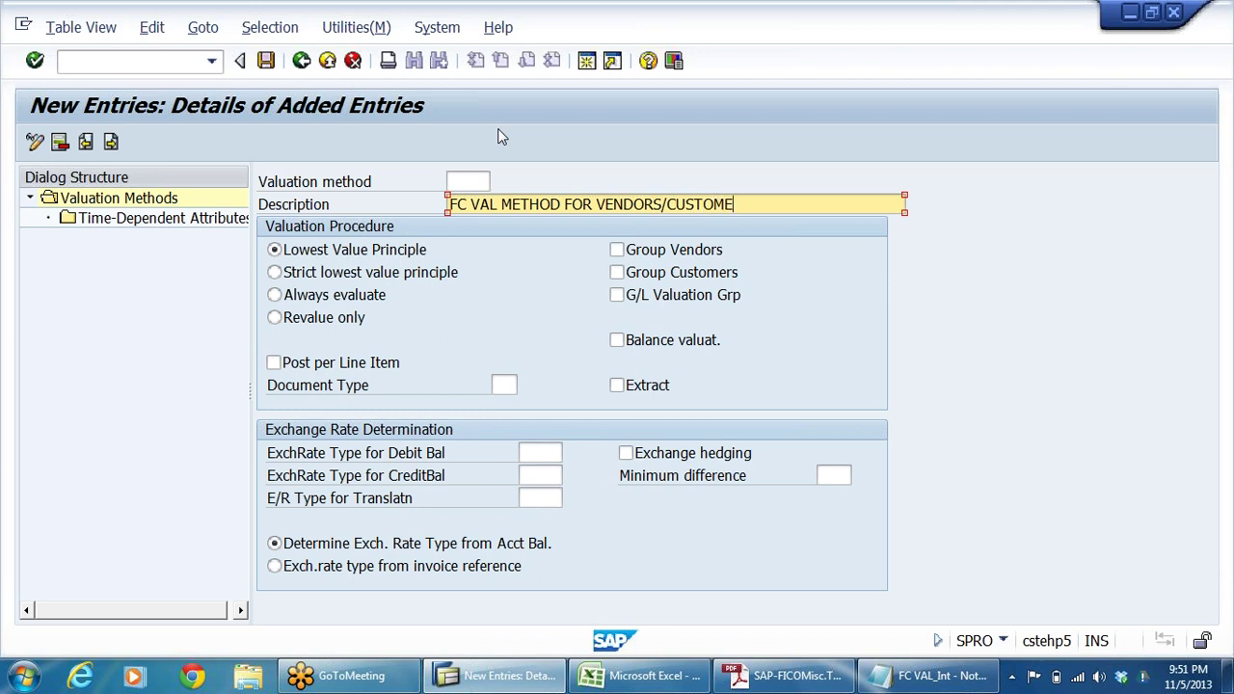
{"action": "type", "text": "RS"}
Enter DRVC as the code of the new valuation method.
{"action": "left_click", "coordinate": [470, 181]}
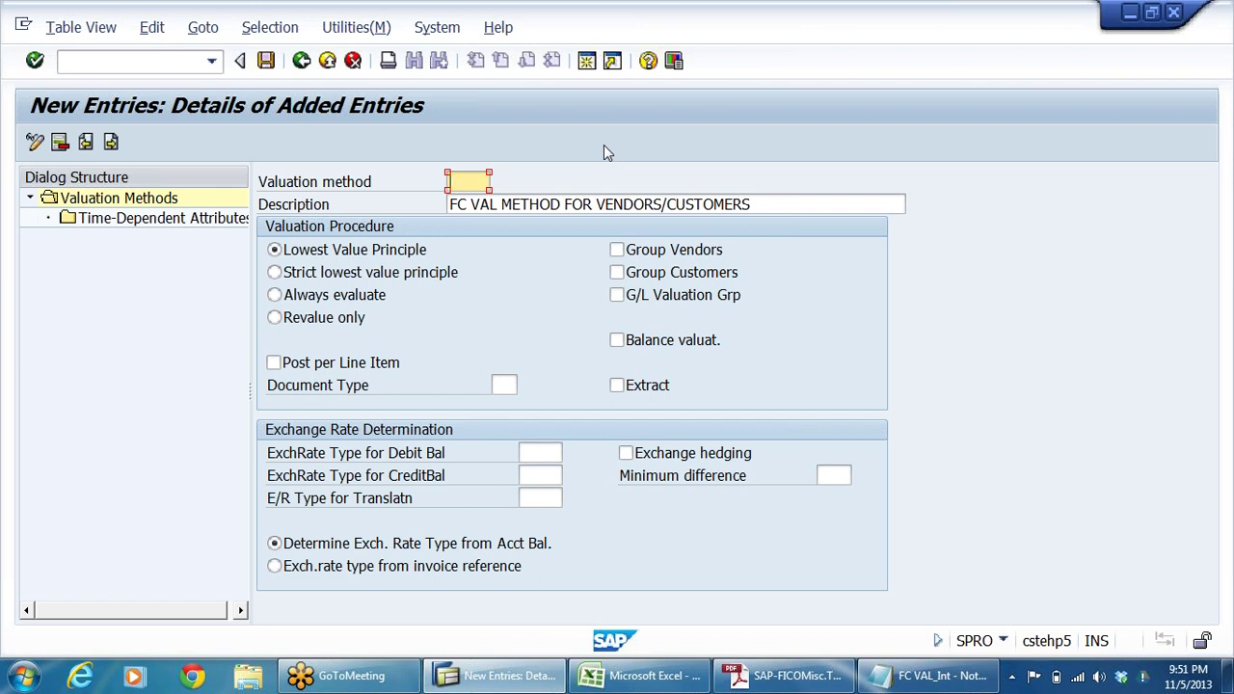
{"action": "type", "text": "DR"}
{"action": "type", "text": "VC"}
Go through the valuation procedure options, choose Always evaluate, and enable Post per Line Item for method DRVC.
{"action": "left_click", "coordinate": [278, 298]}
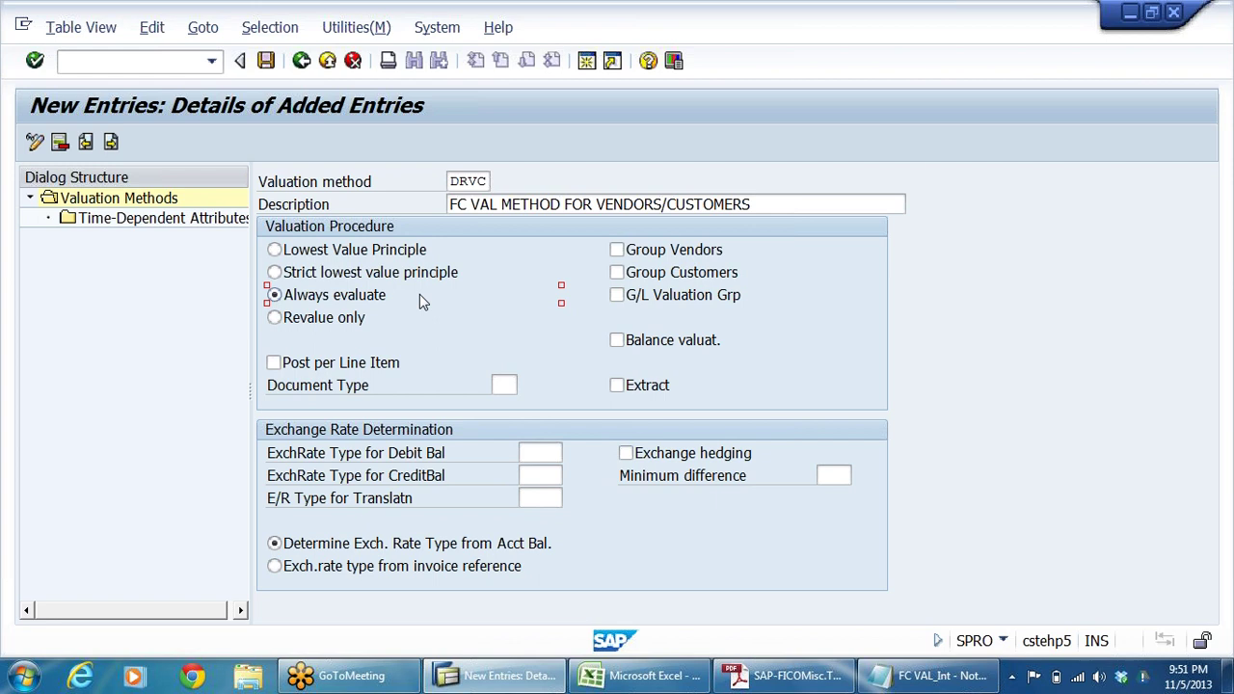
{"action": "left_click", "coordinate": [384, 250]}
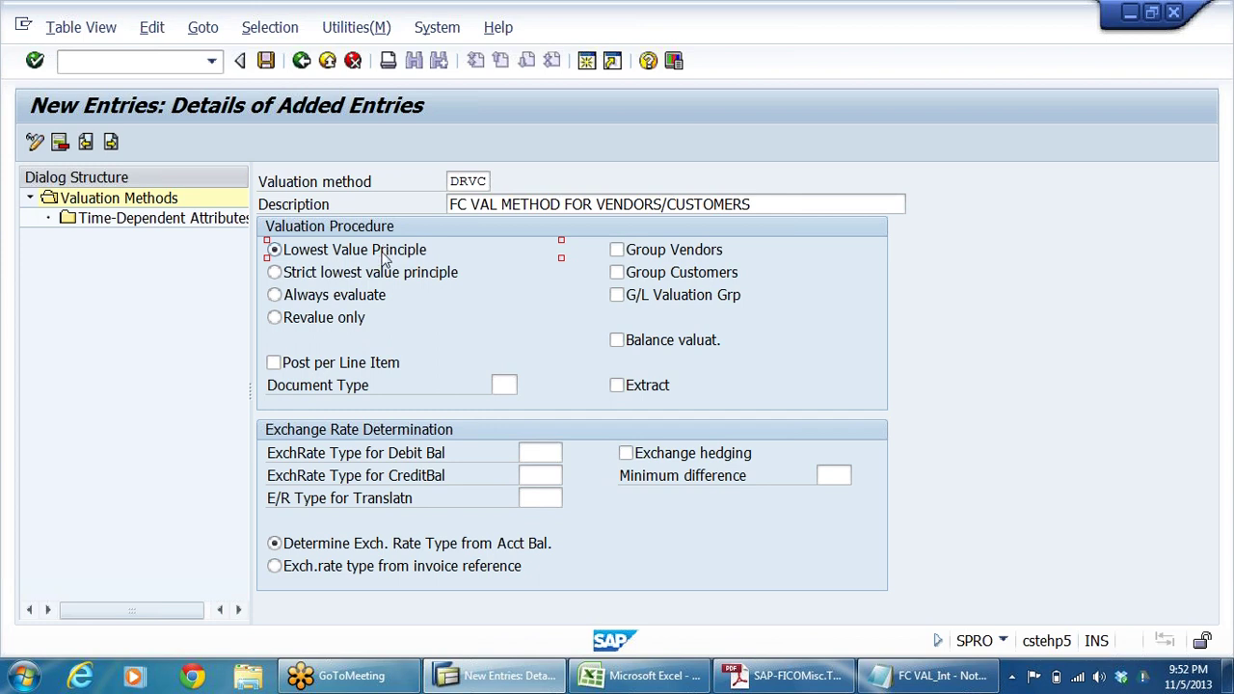
{"action": "left_click", "coordinate": [289, 299]}
{"action": "left_click", "coordinate": [275, 250]}
{"action": "left_click", "coordinate": [274, 274]}
{"action": "left_click", "coordinate": [327, 297]}
{"action": "left_click", "coordinate": [301, 364]}
Switch to the FC VAL_Int notes and highlight the 100 USD amount in the vendor payment entry.
{"action": "left_click", "coordinate": [644, 675]}
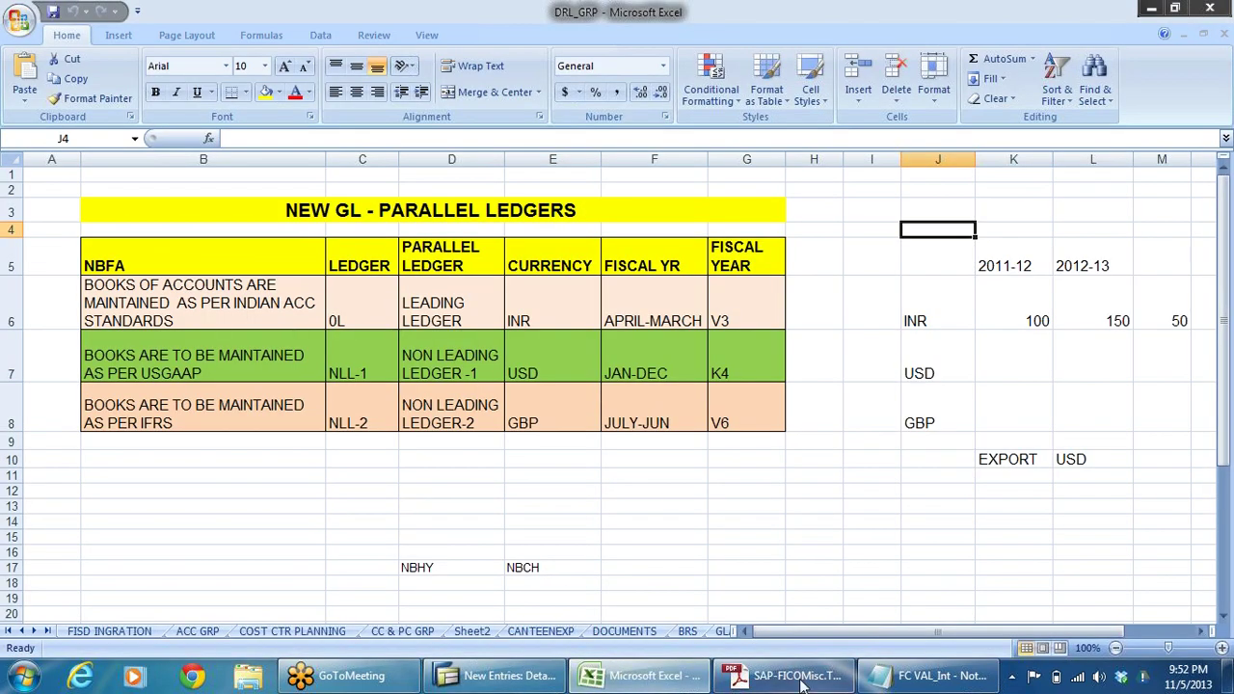
{"action": "left_click", "coordinate": [928, 675]}
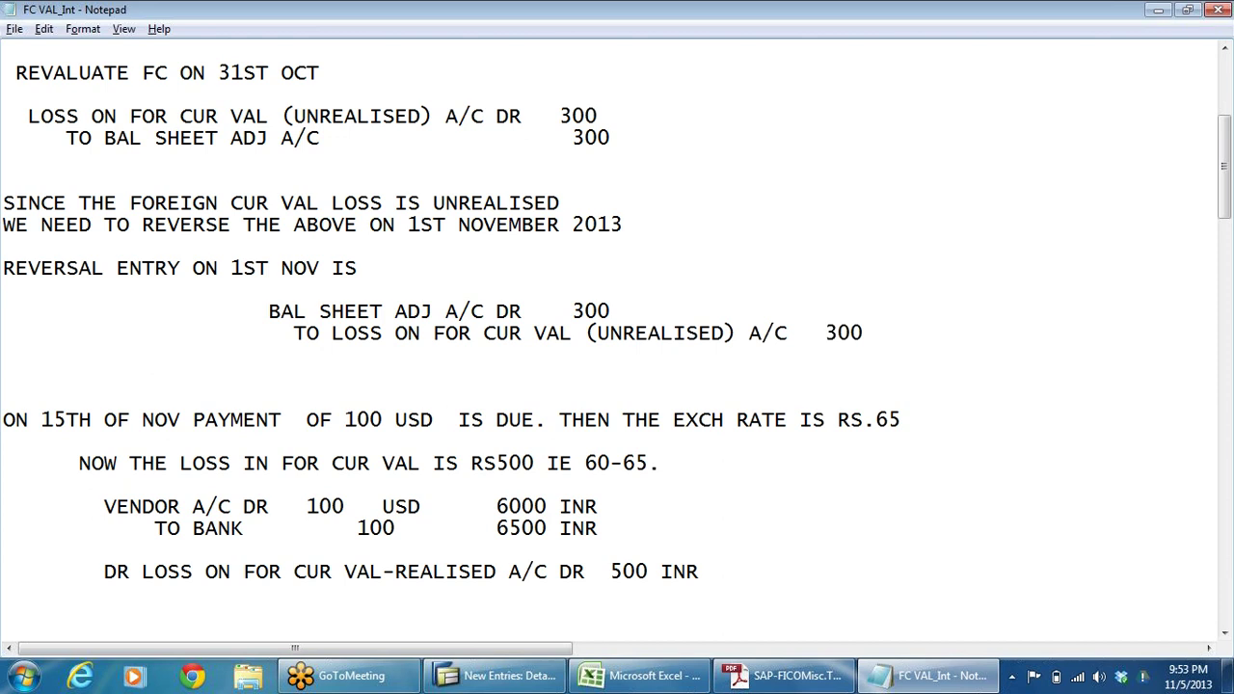
{"action": "left_click_drag", "start_coordinate": [305, 506], "coordinate": [358, 507]}
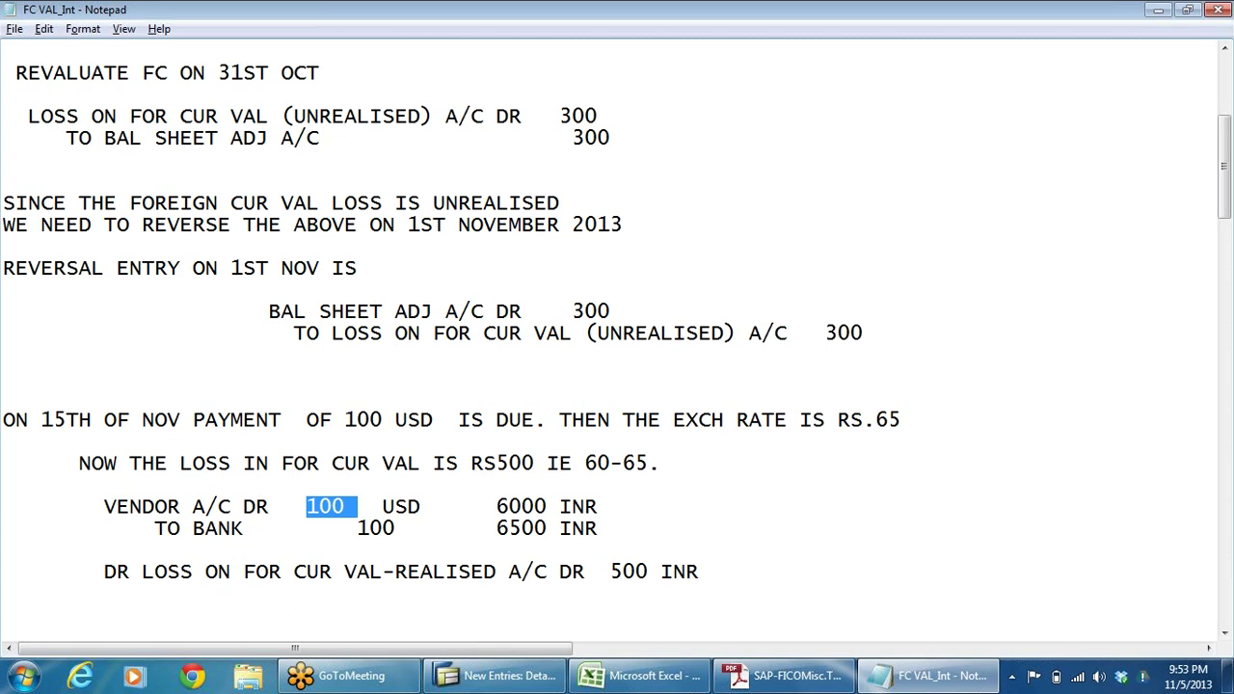
Return to the new DRVC valuation method entry in SAP and go to its Document Type field.
{"action": "key", "text": "alt+Tab"}
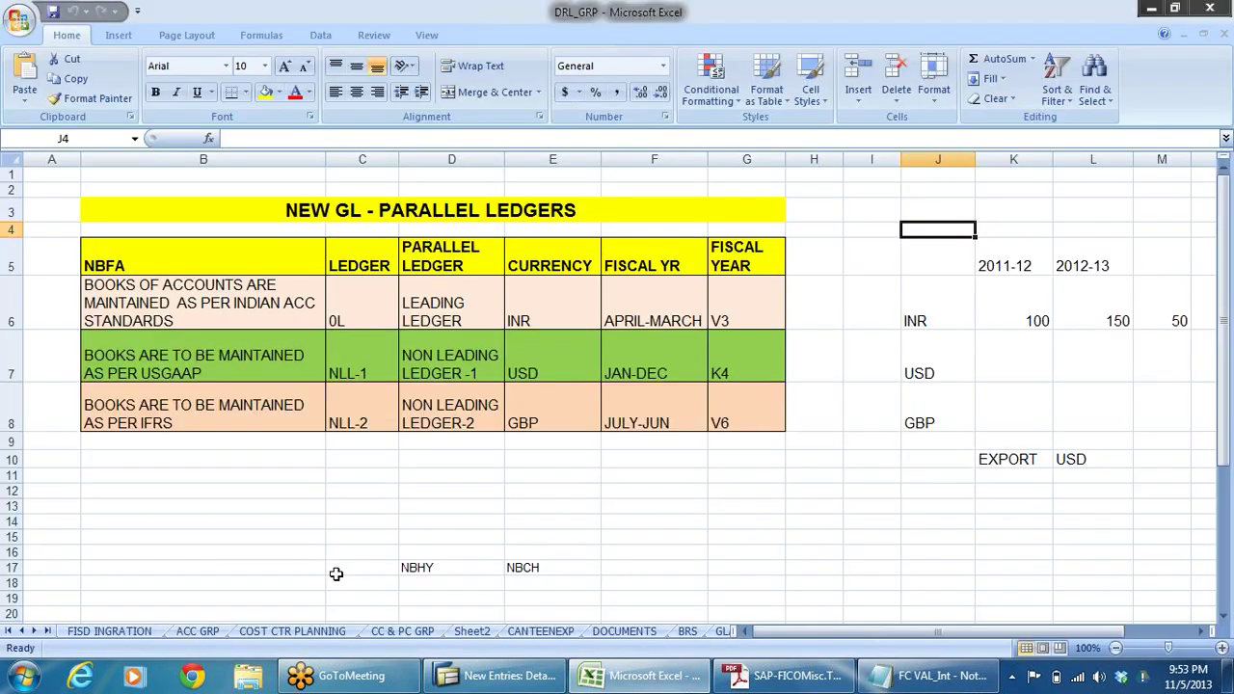
{"action": "left_click", "coordinate": [470, 682]}
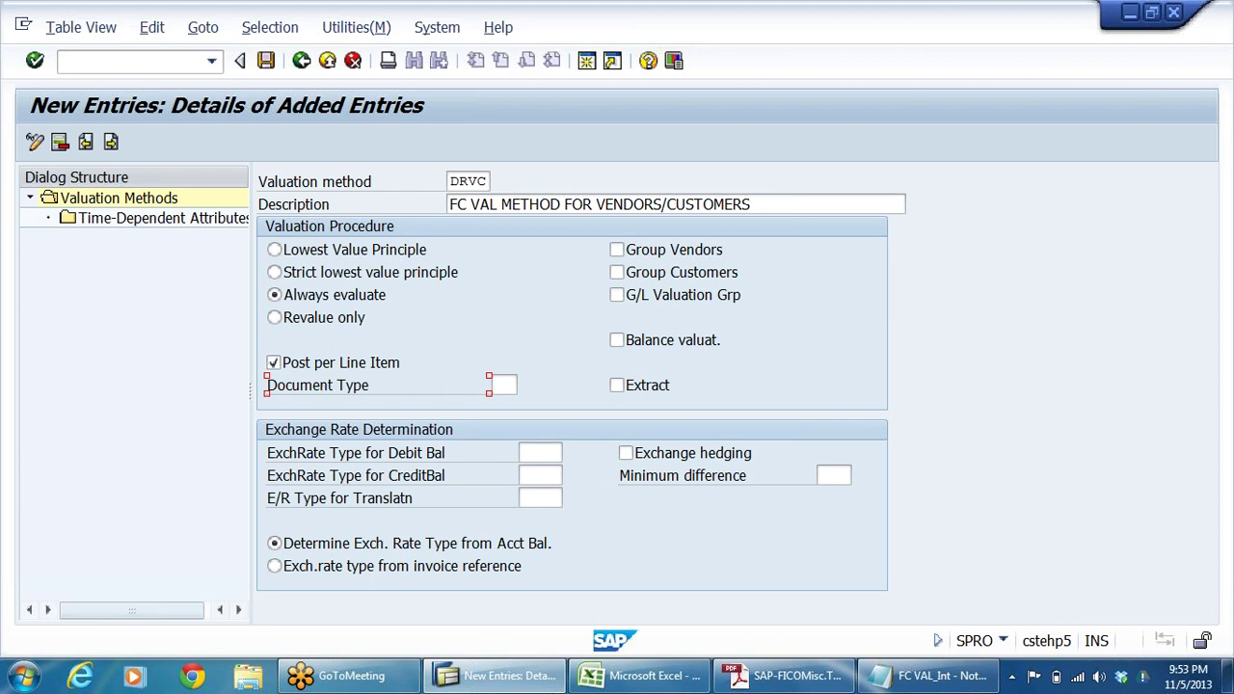
{"action": "left_click", "coordinate": [503, 385]}
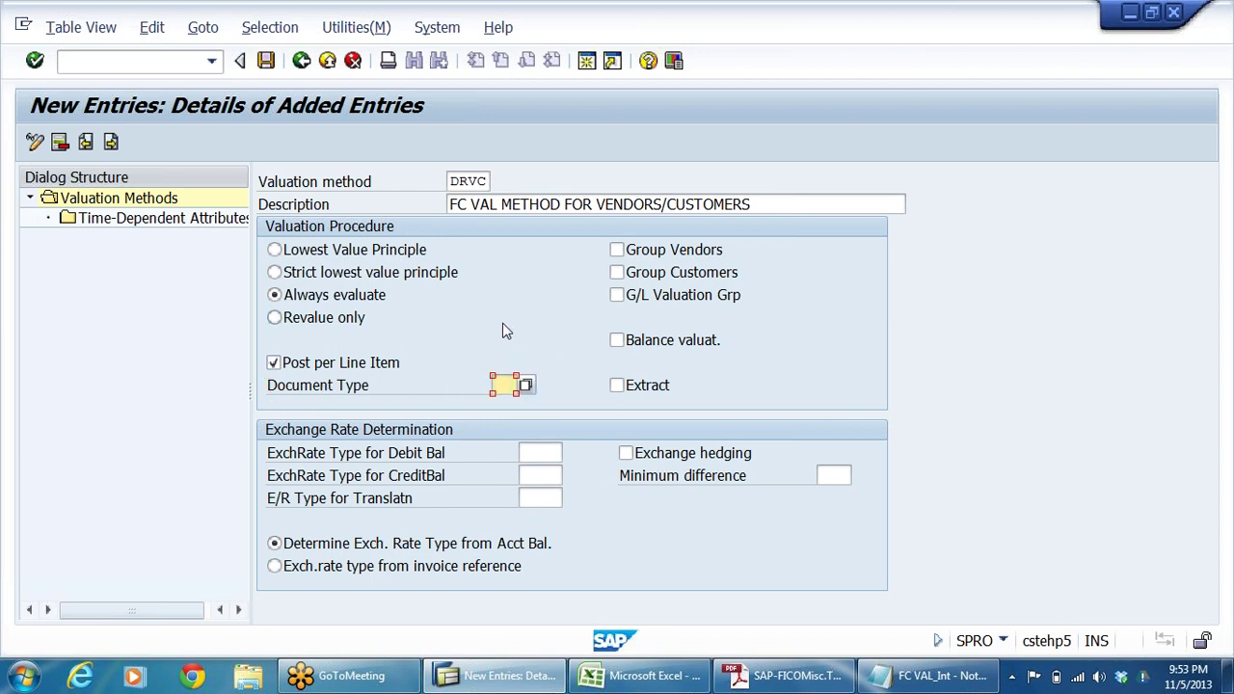
{"action": "key", "text": "alt+Tab"}
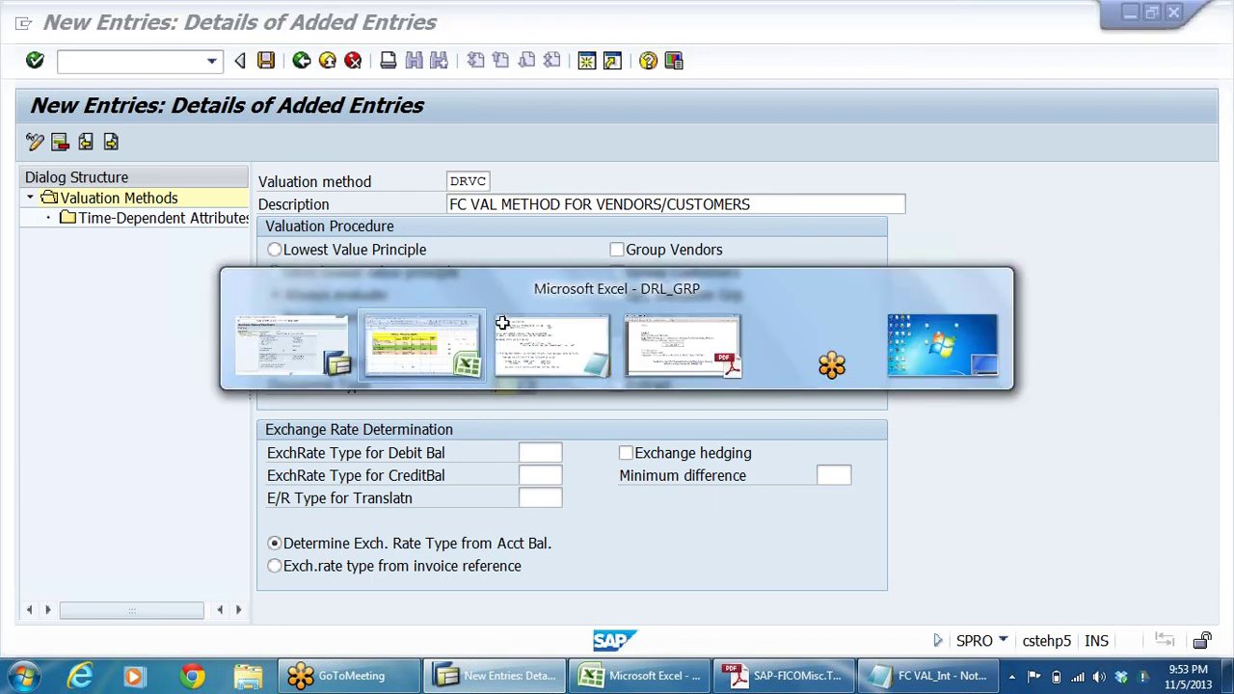
{"action": "key", "text": "alt+Tab"}
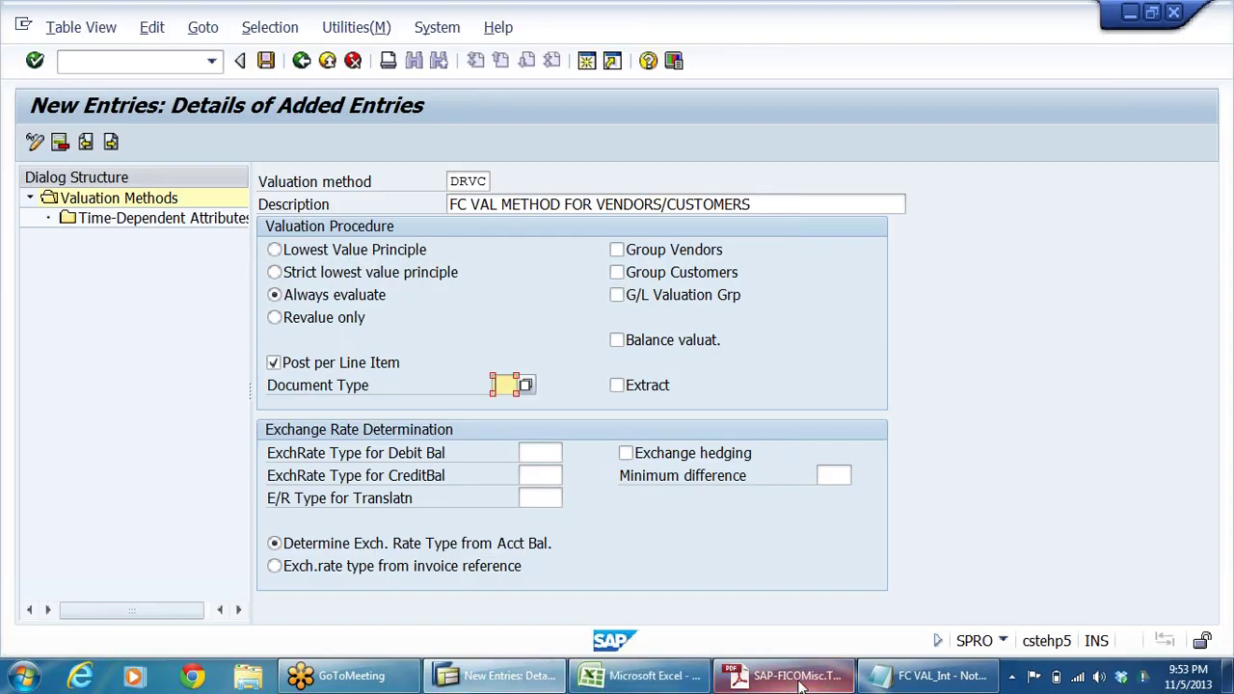
Consult the FC VAL_Int notes, highlight the unrealised loss revaluation entry for 31st October, and return to the valuation method in SAP.
{"action": "left_click", "coordinate": [883, 683]}
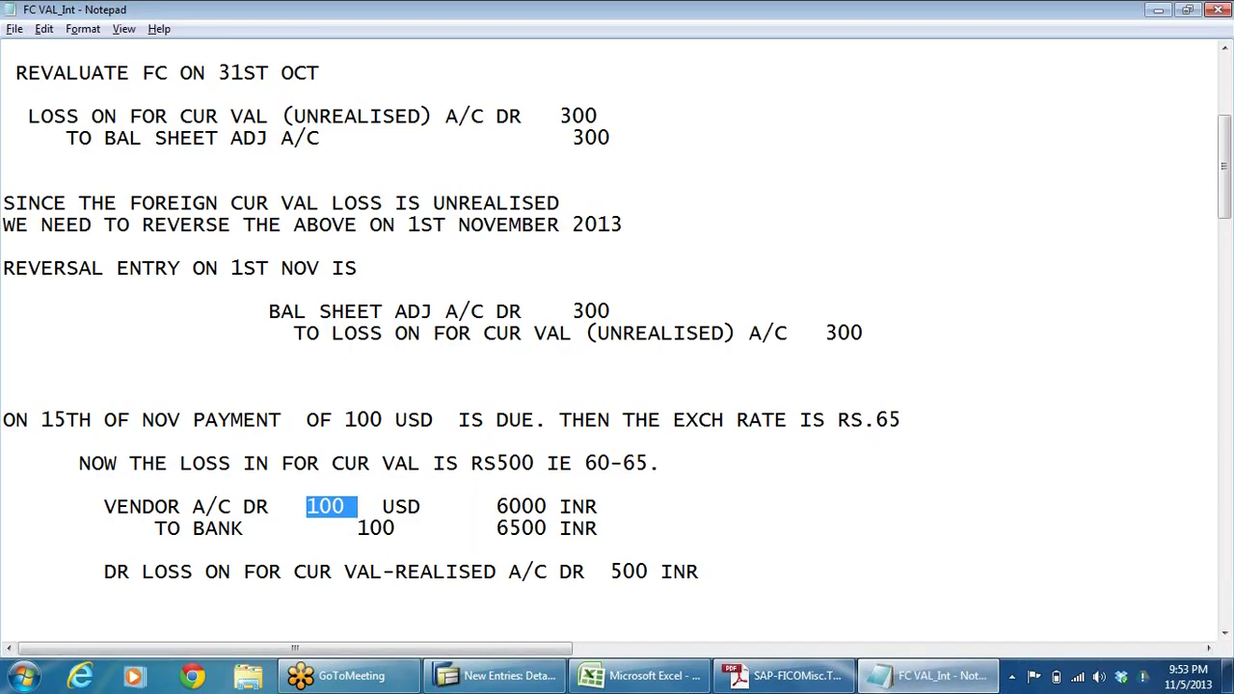
{"action": "key", "text": "ctrl+Home"}
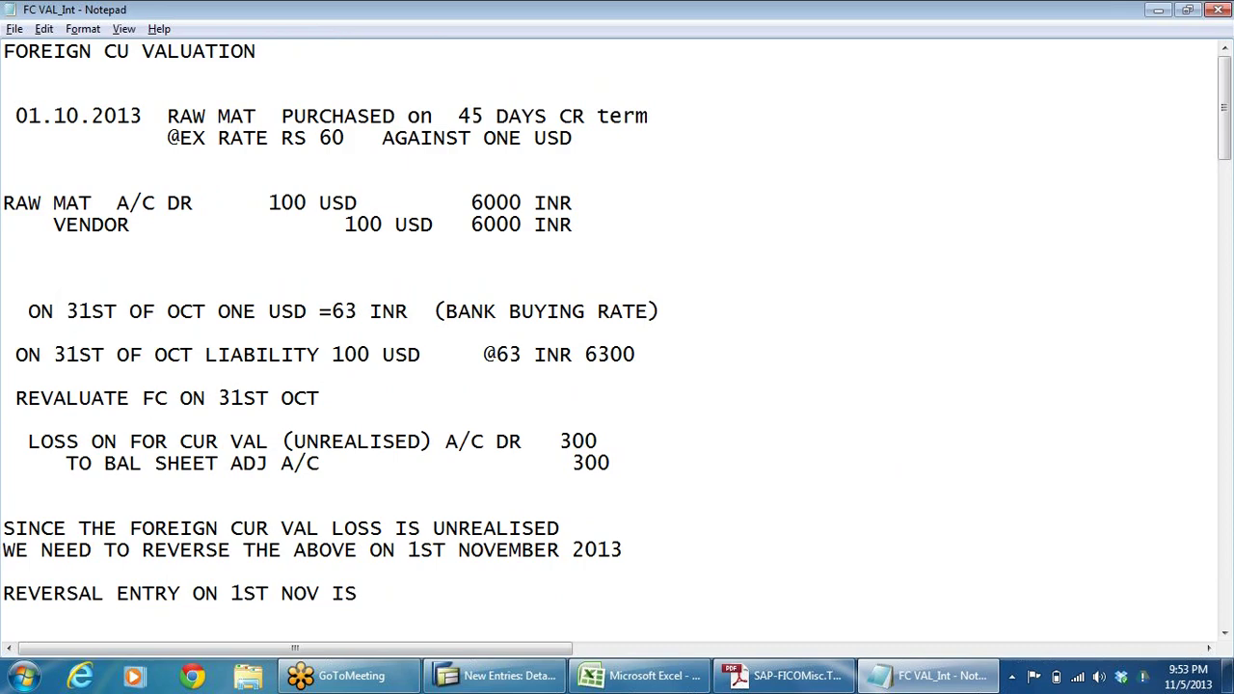
{"action": "scroll", "coordinate": [617, 337], "scroll_direction": "down", "scroll_amount": 1}
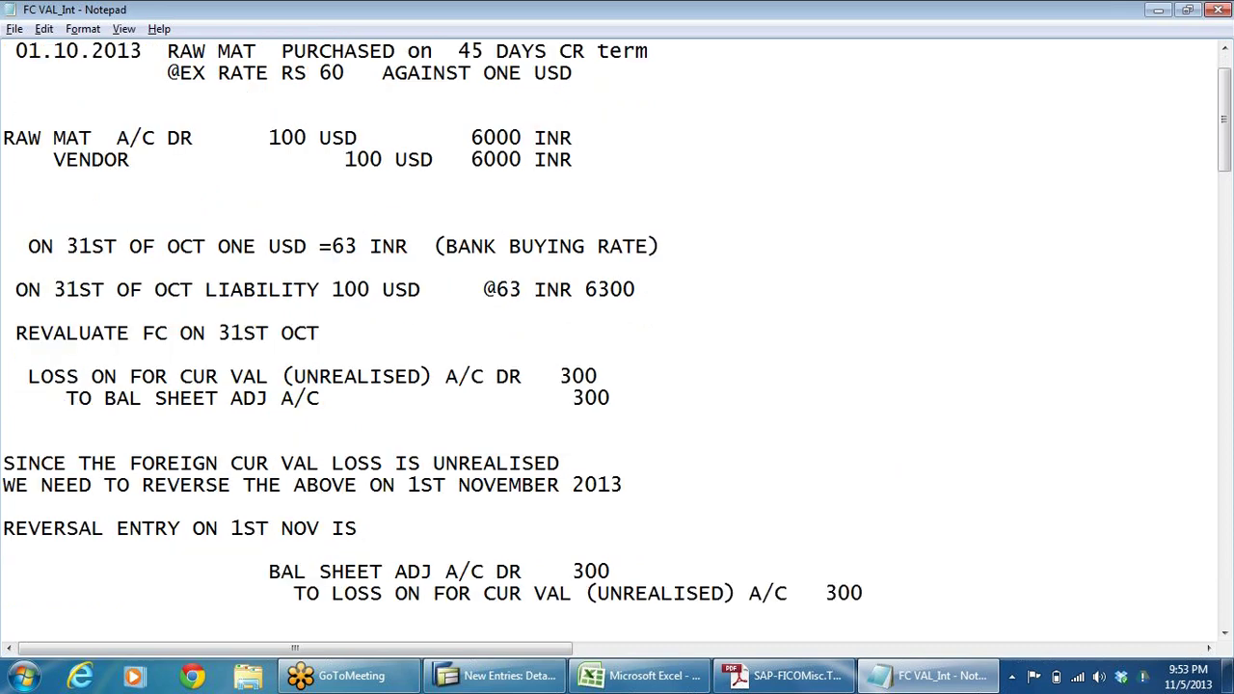
{"action": "left_click_drag", "start_coordinate": [3, 376], "coordinate": [610, 398]}
{"action": "left_click", "coordinate": [598, 377]}
{"action": "key", "text": "alt+Tab"}
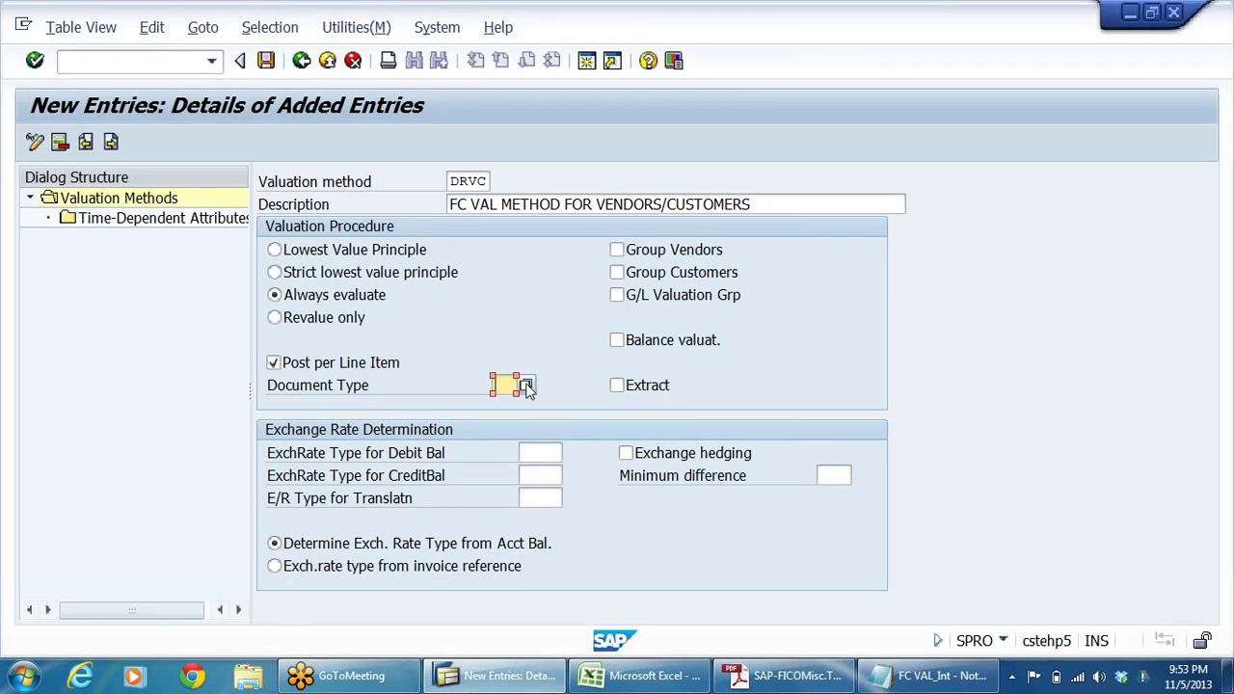
Look up and choose document type SA for method DRVC, and tick and clear Group Vendors again.
{"action": "type", "text": "SA"}
{"action": "left_click", "coordinate": [524, 385]}
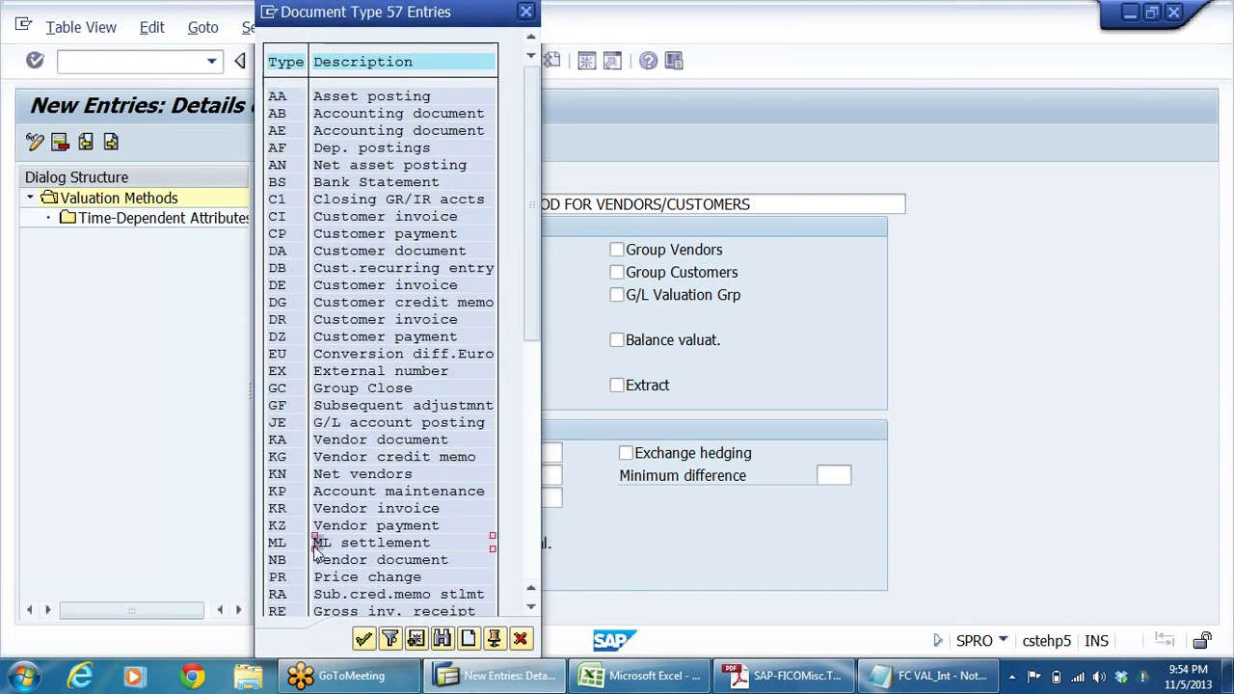
{"action": "scroll", "coordinate": [347, 520], "scroll_direction": "down", "scroll_amount": 3}
{"action": "scroll", "coordinate": [352, 518], "scroll_direction": "down", "scroll_amount": 5}
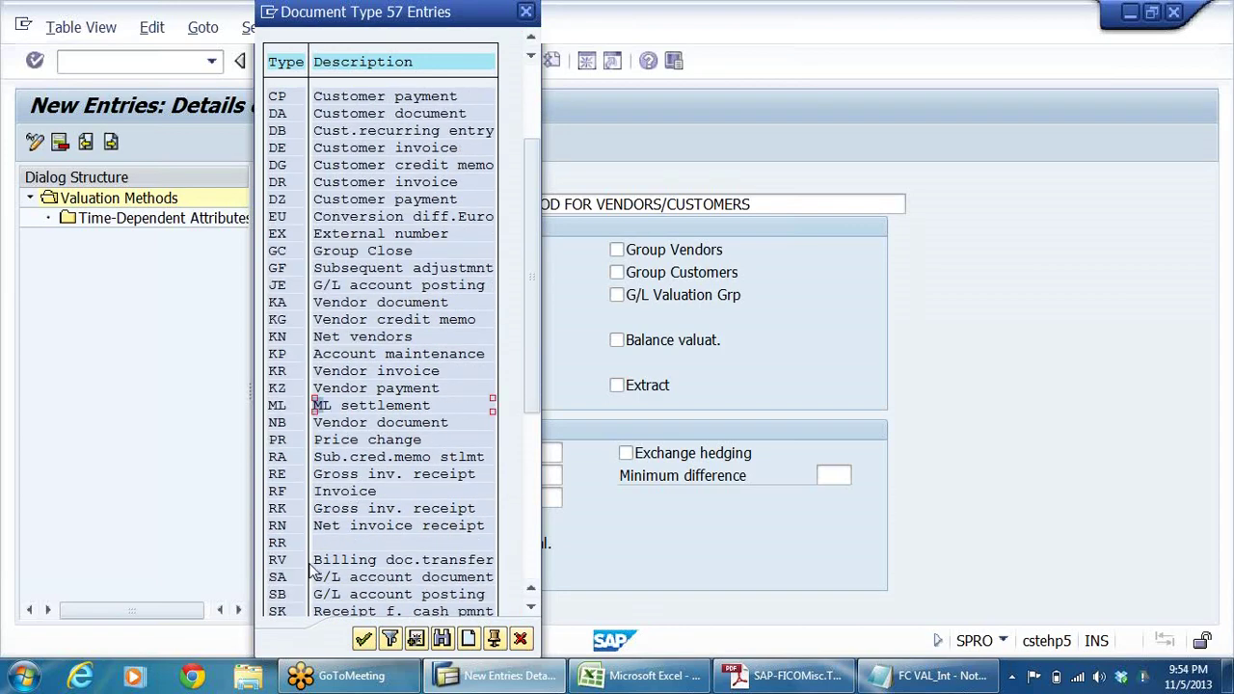
{"action": "double_click", "coordinate": [279, 577]}
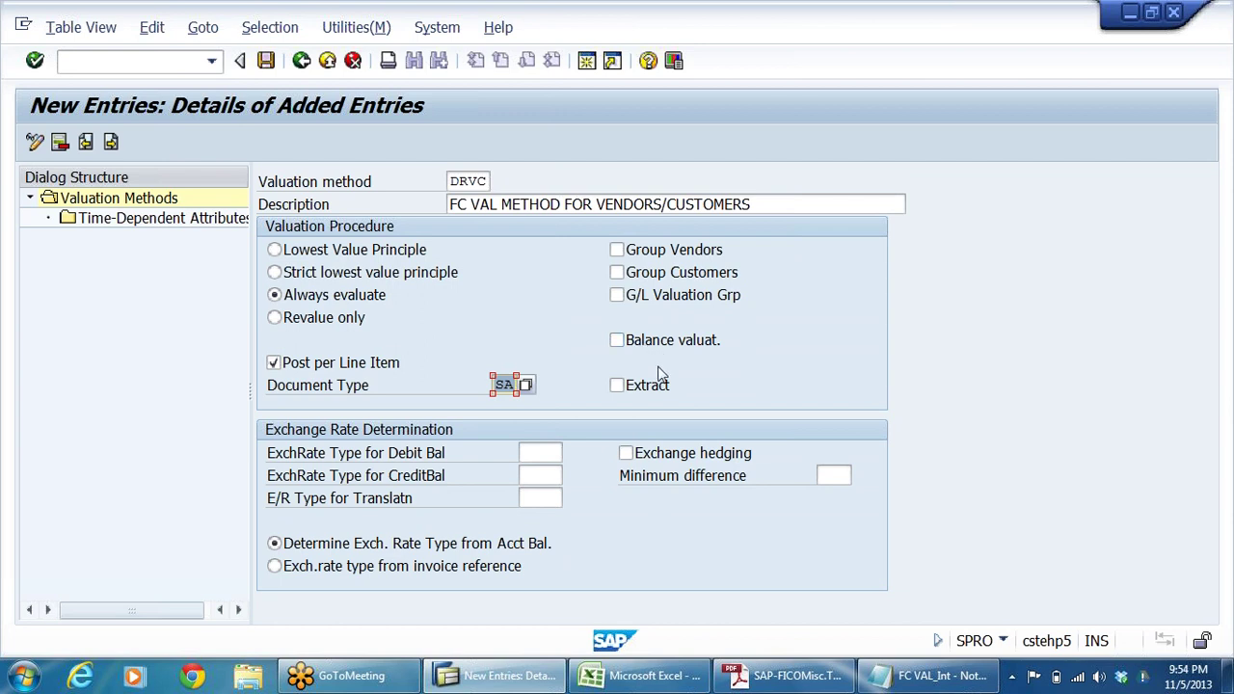
{"action": "left_click", "coordinate": [690, 255]}
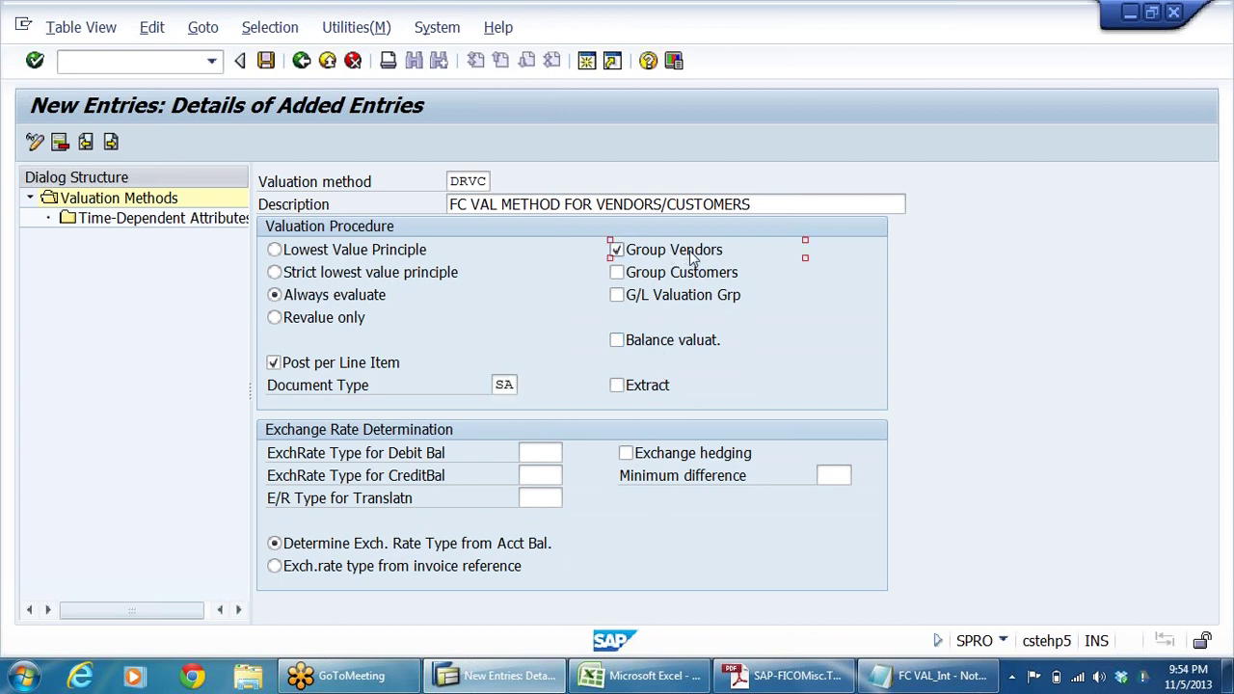
{"action": "left_click", "coordinate": [740, 252]}
Set the exchange rate type to M for debit and credit balances, and take the rate type from the invoice reference.
{"action": "left_click", "coordinate": [540, 453]}
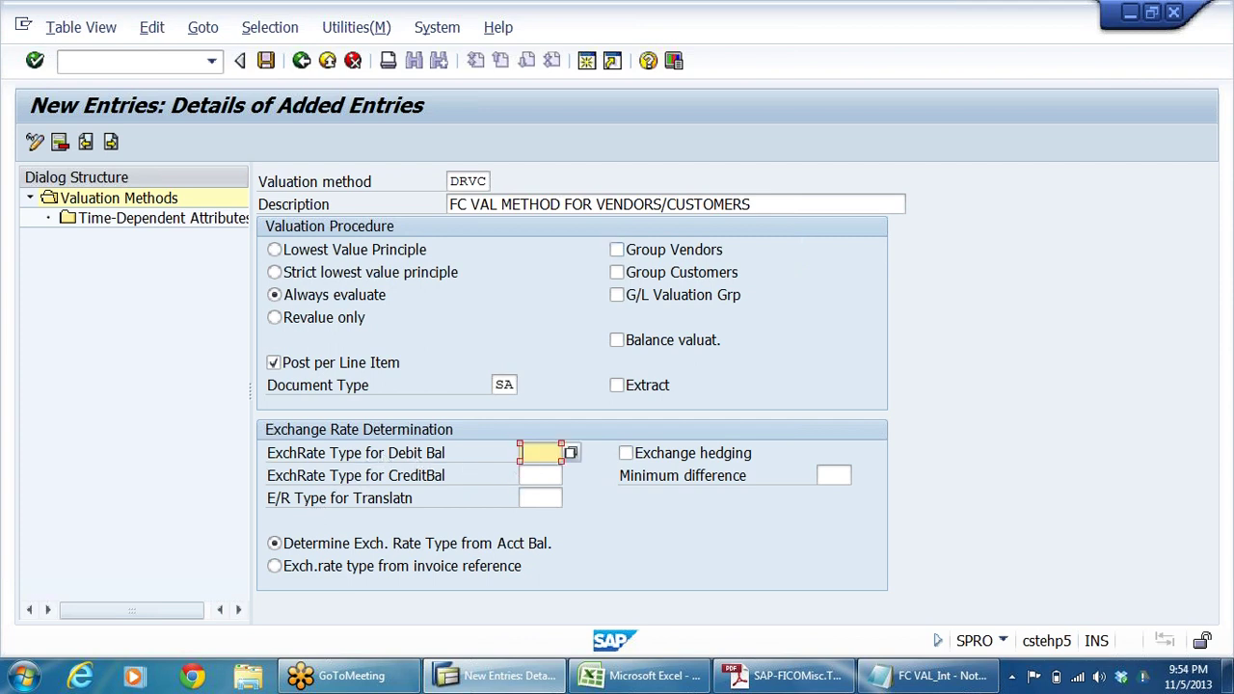
{"action": "key", "text": "Tab"}
{"action": "left_click", "coordinate": [557, 454]}
{"action": "type", "text": "M"}
{"action": "key", "text": "Tab"}
{"action": "type", "text": "M"}
{"action": "left_click", "coordinate": [505, 568]}
{"action": "left_click", "coordinate": [478, 181]}
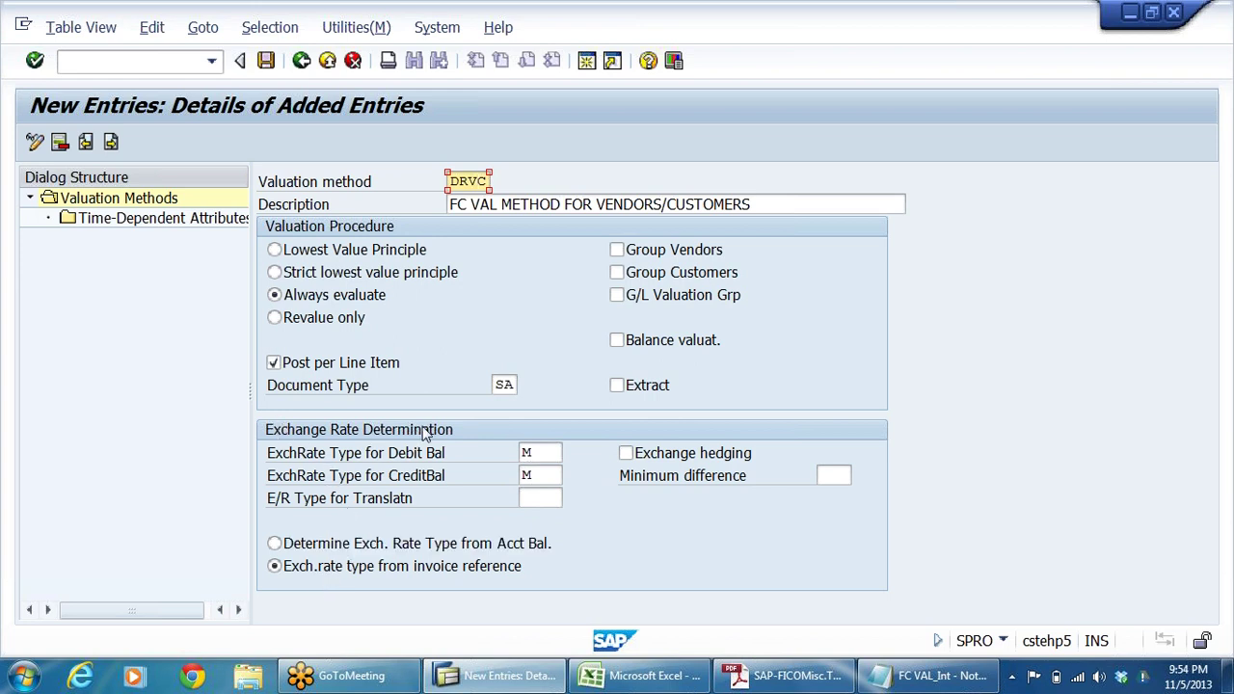
{"action": "left_click", "coordinate": [477, 571]}
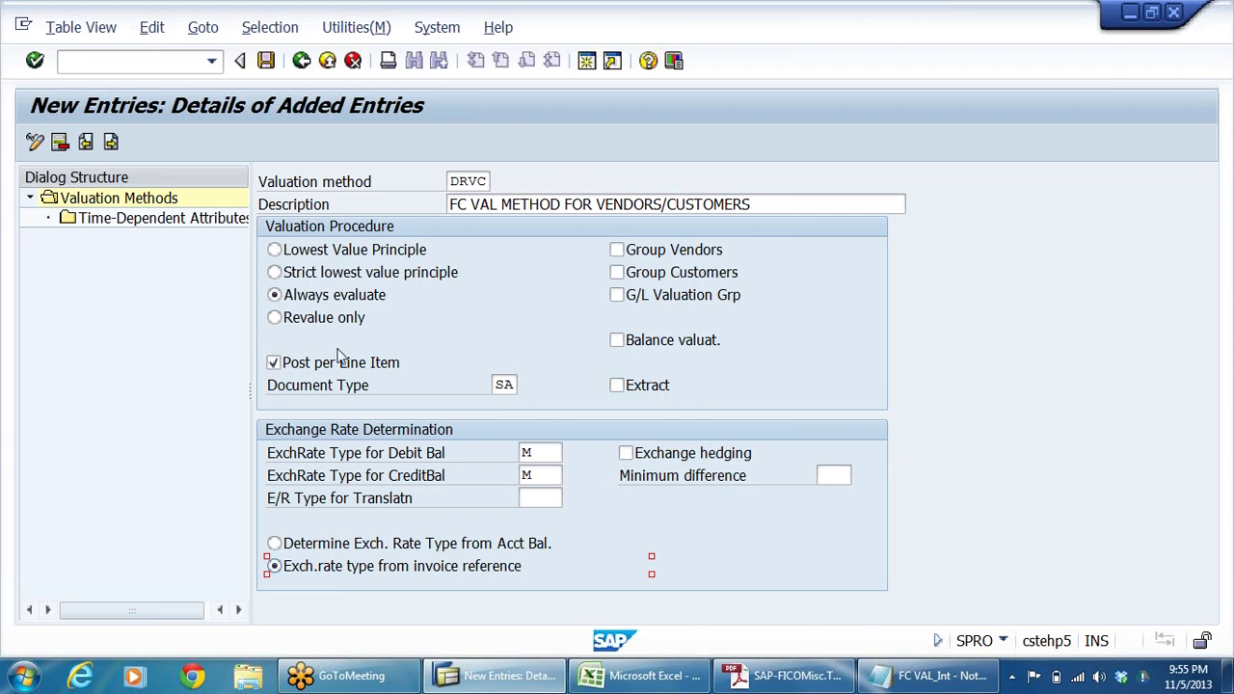
Save valuation method DRVC under a new customizing request described as FC VALUATION-DRLB.
{"action": "left_click", "coordinate": [265, 61]}
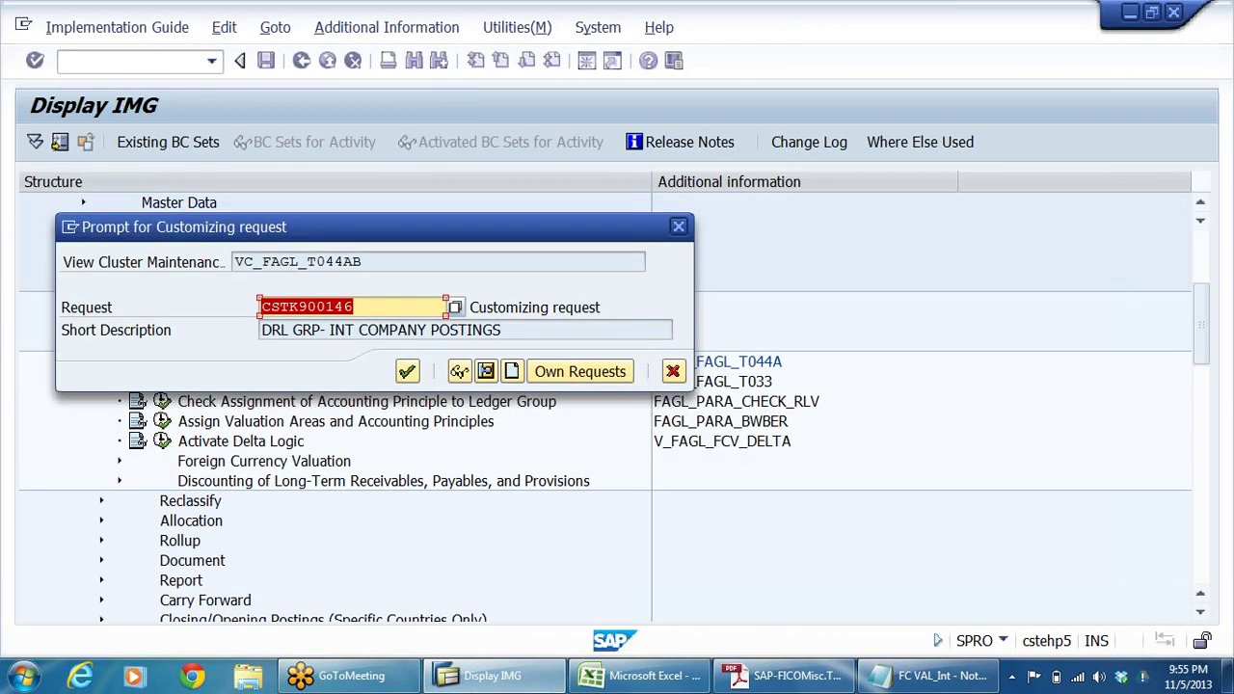
{"action": "left_click", "coordinate": [513, 378]}
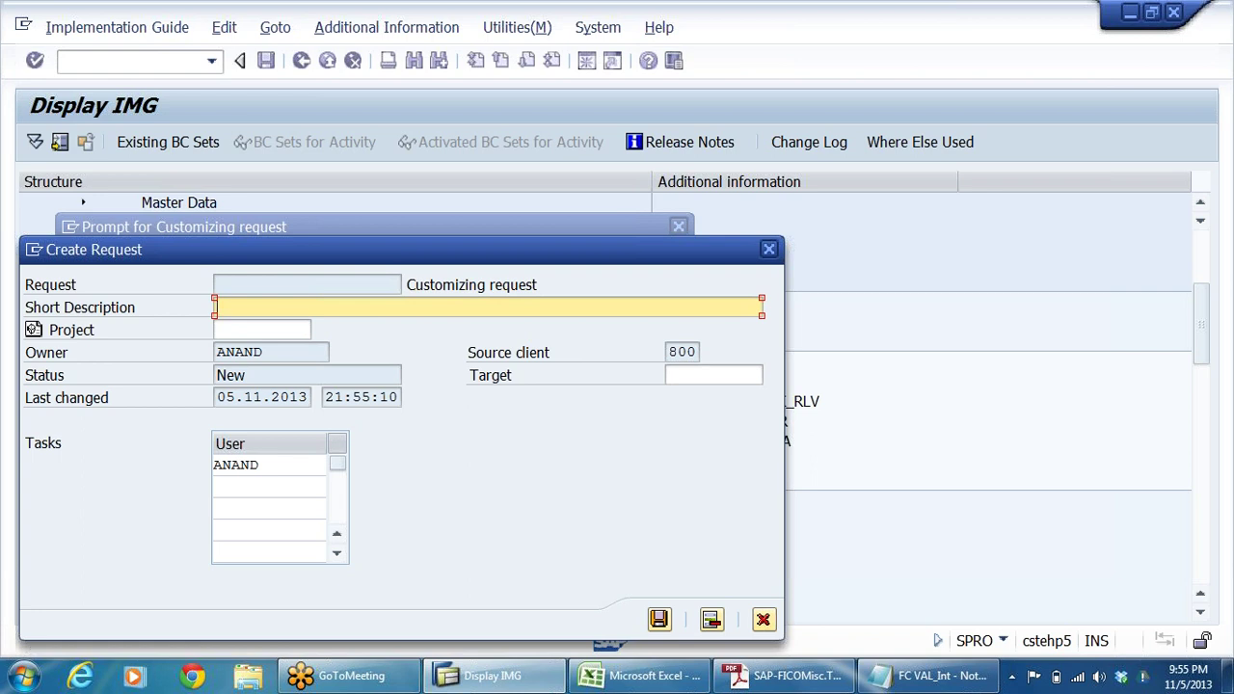
{"action": "type", "text": "FC VALUATION"}
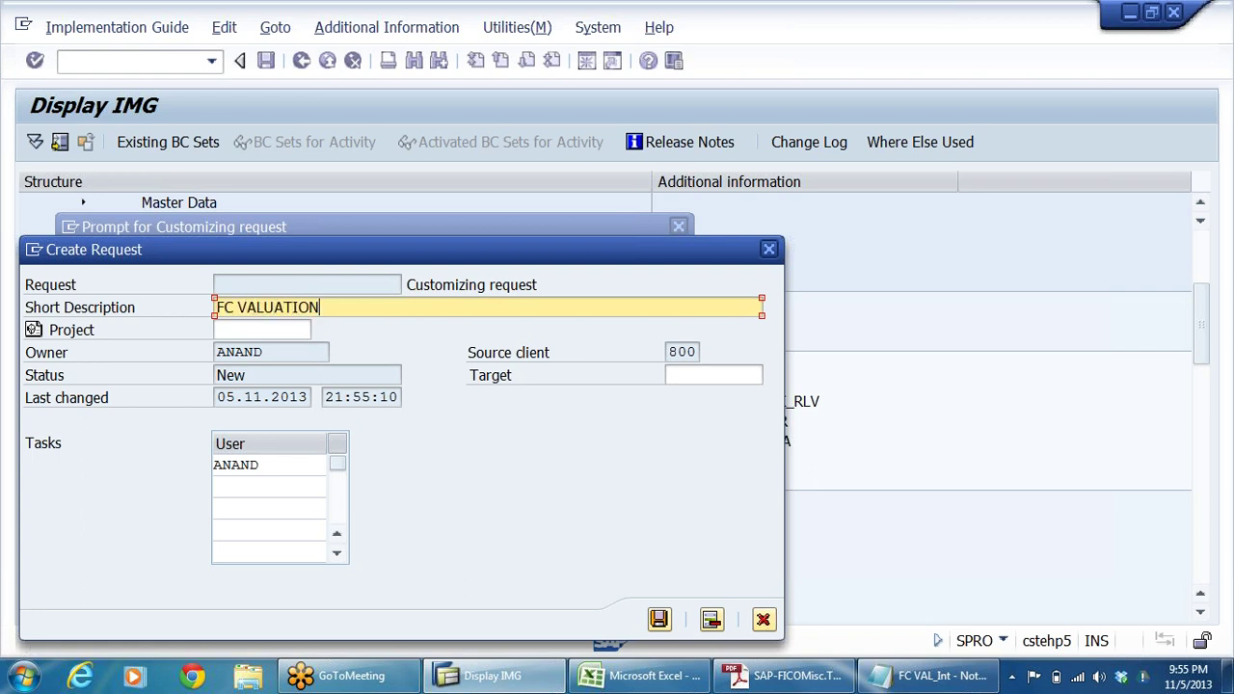
{"action": "type", "text": "-DRLB"}
{"action": "key", "text": "Return"}
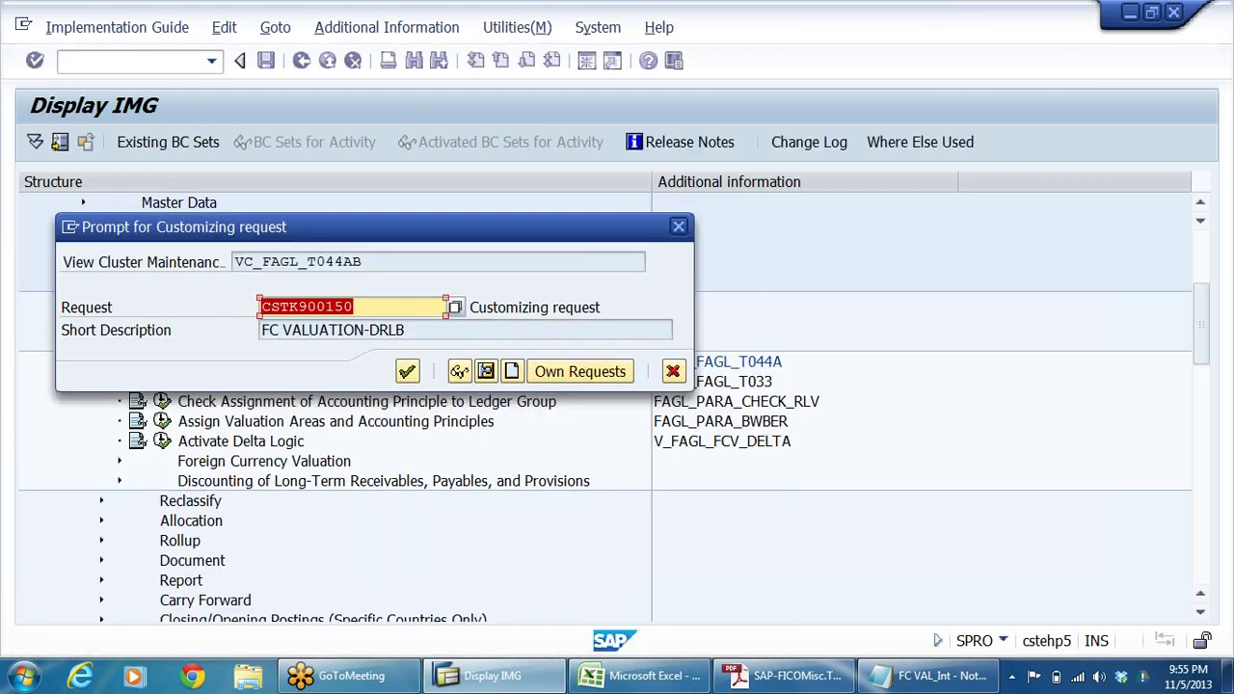
{"action": "left_click", "coordinate": [405, 381]}
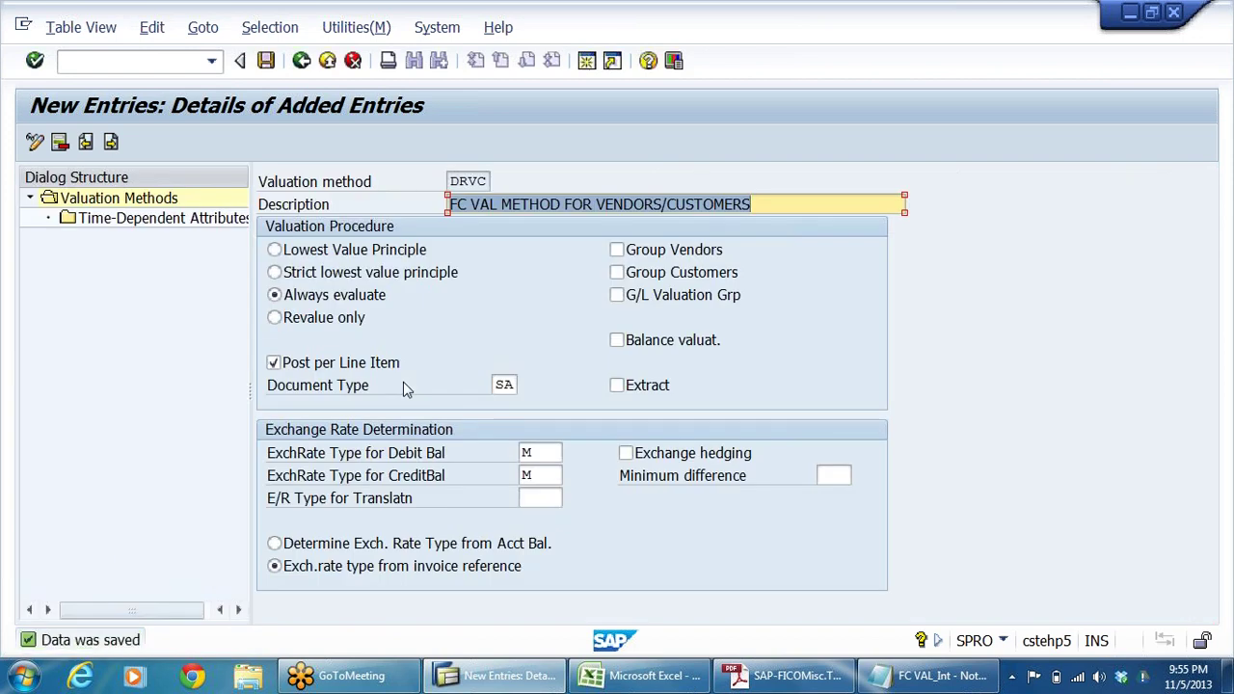
Review the exchange rate types entered for debit and credit balances in method DRVC.
{"action": "left_click", "coordinate": [395, 458]}
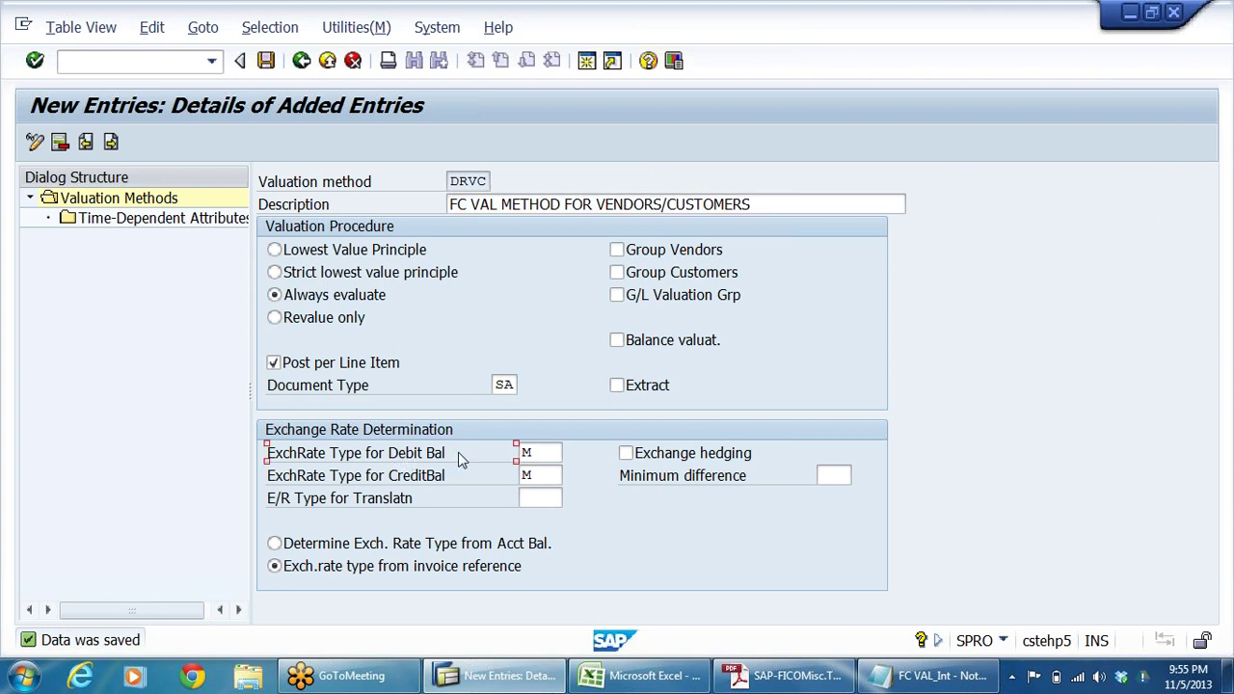
{"action": "left_click", "coordinate": [537, 453]}
{"action": "left_click", "coordinate": [537, 476]}
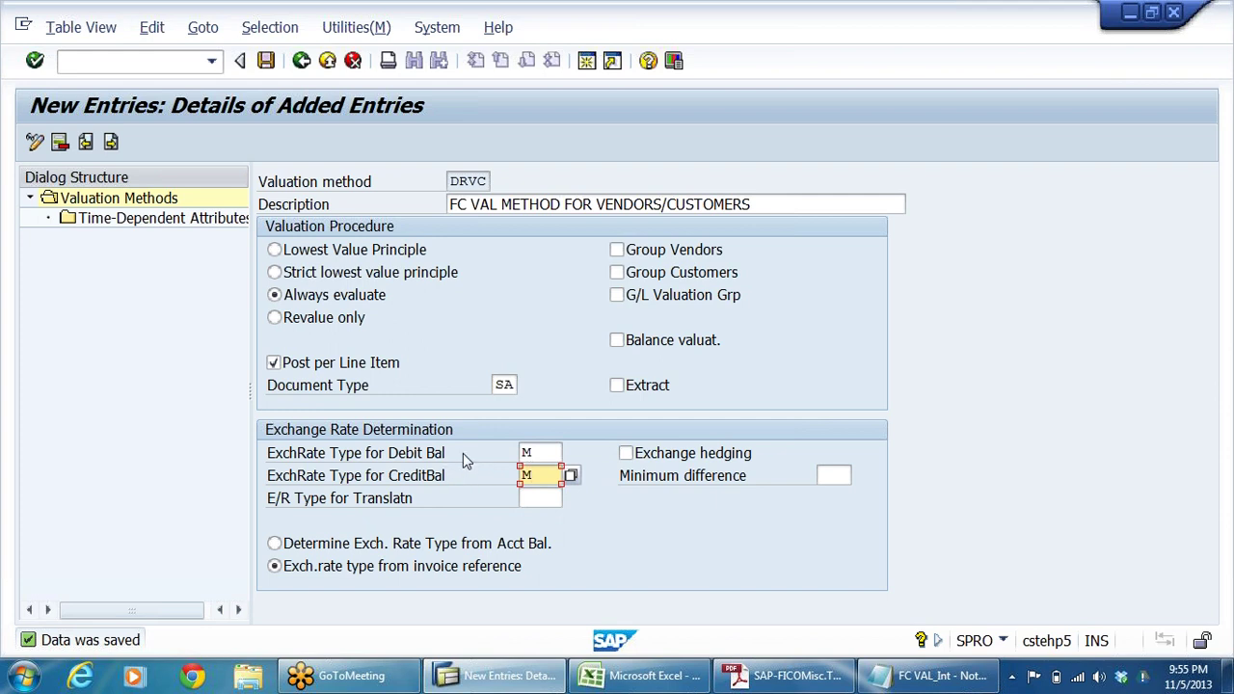
{"action": "left_click", "coordinate": [537, 453]}
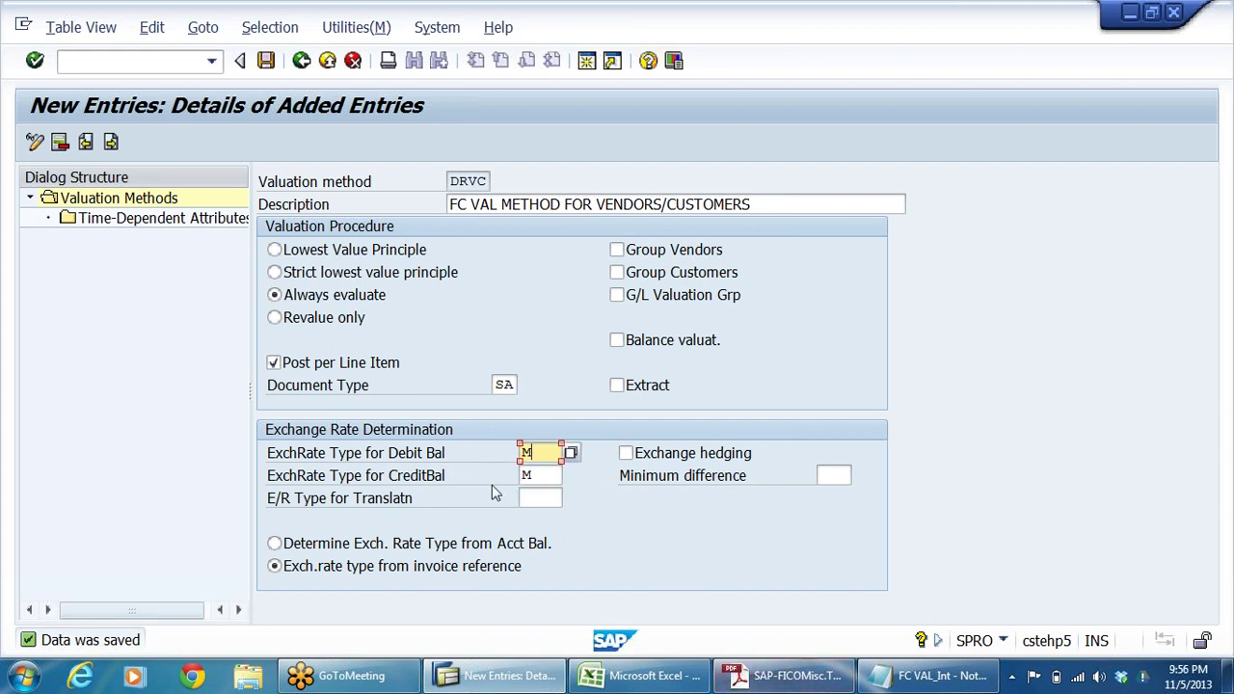
Consult the exchange rate determination settings for step 2 in the PDF guide, highlighting the debit and credit balance rate types.
{"action": "left_click", "coordinate": [767, 673]}
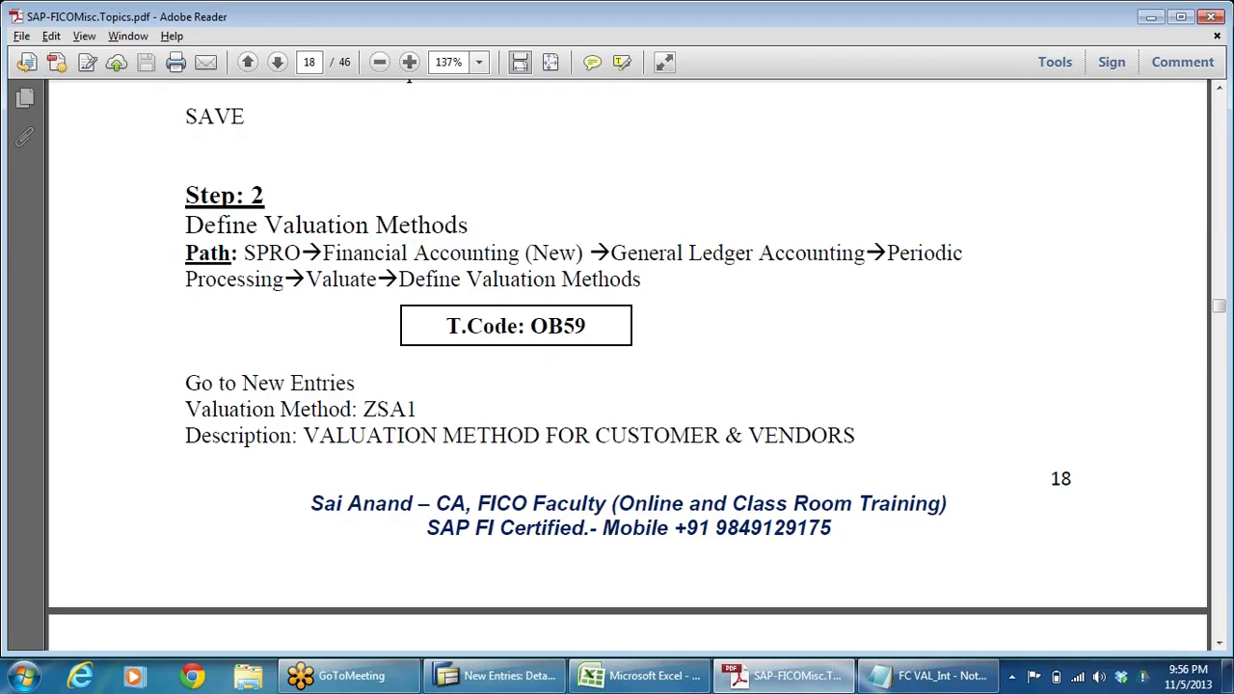
{"action": "scroll", "coordinate": [595, 453], "scroll_direction": "down", "scroll_amount": 6}
{"action": "scroll", "coordinate": [595, 453], "scroll_direction": "down", "scroll_amount": 6}
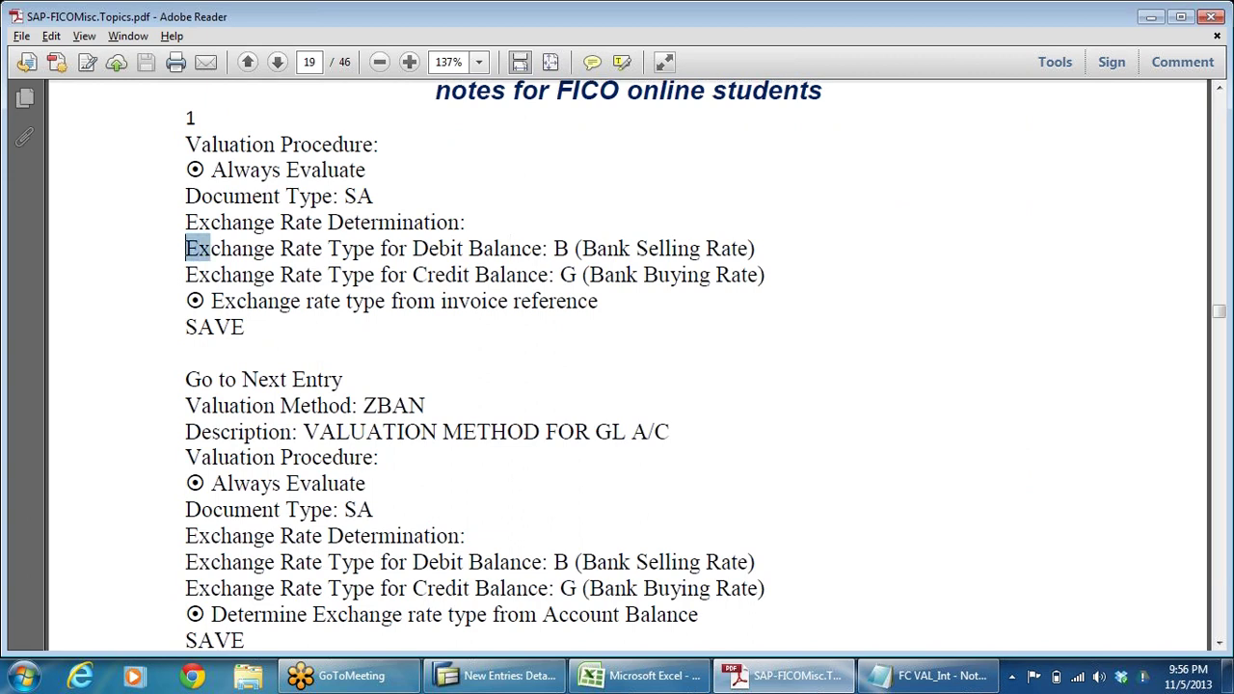
{"action": "left_click_drag", "start_coordinate": [185, 248], "coordinate": [548, 275]}
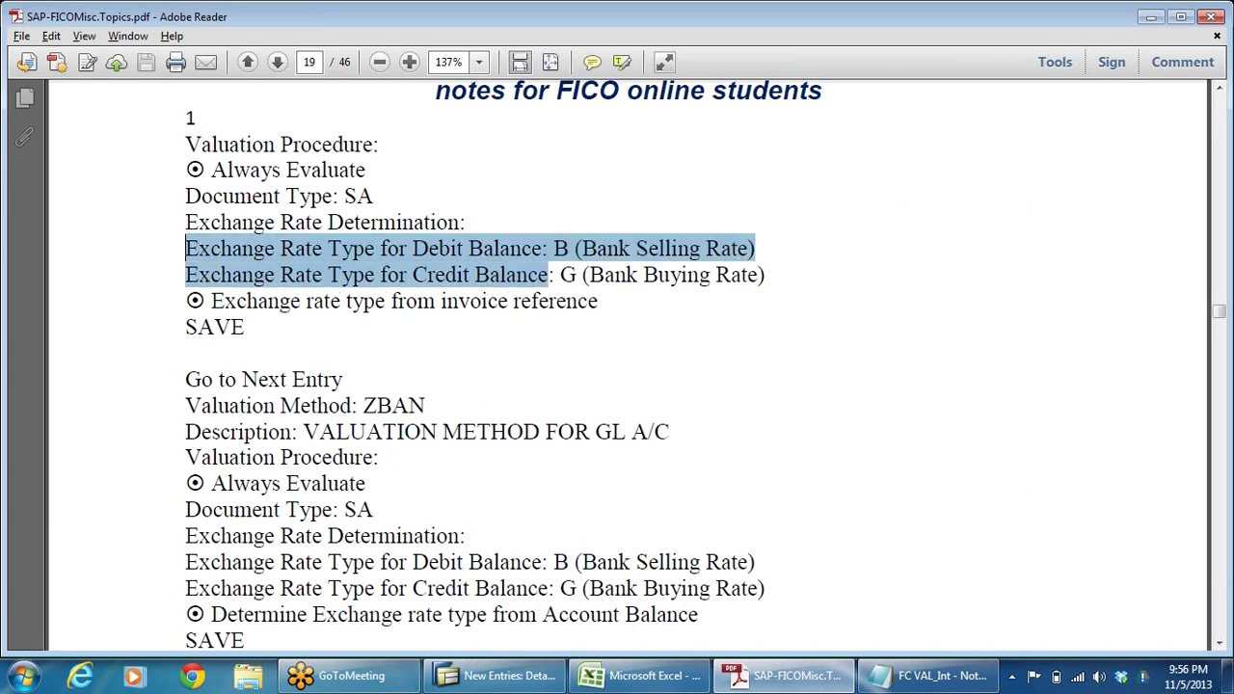
{"action": "left_click", "coordinate": [357, 289]}
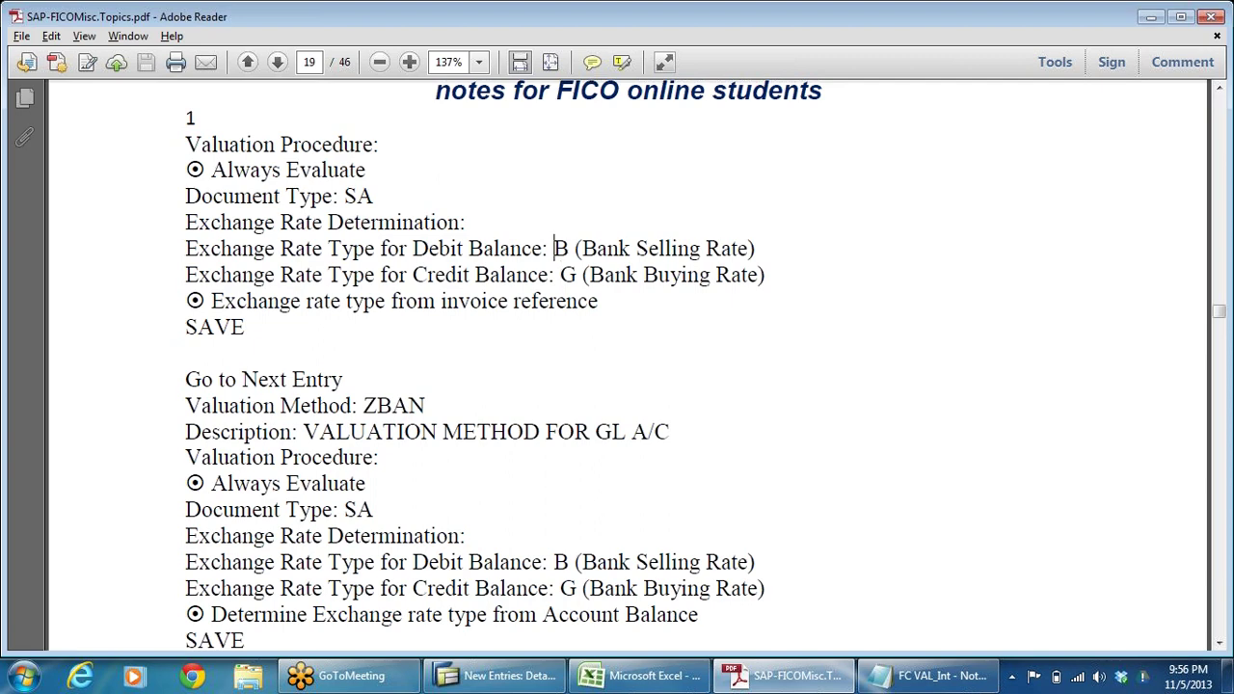
{"action": "left_click", "coordinate": [569, 248]}
{"action": "key", "text": "Down"}
{"action": "left_click", "coordinate": [511, 249]}
{"action": "left_click_drag", "start_coordinate": [595, 248], "coordinate": [862, 287]}
{"action": "left_click", "coordinate": [675, 275]}
Back in SAP, browse the exchange rate types for debit balances and pick M, standard translation at average rate.
{"action": "key", "text": "alt+Tab"}
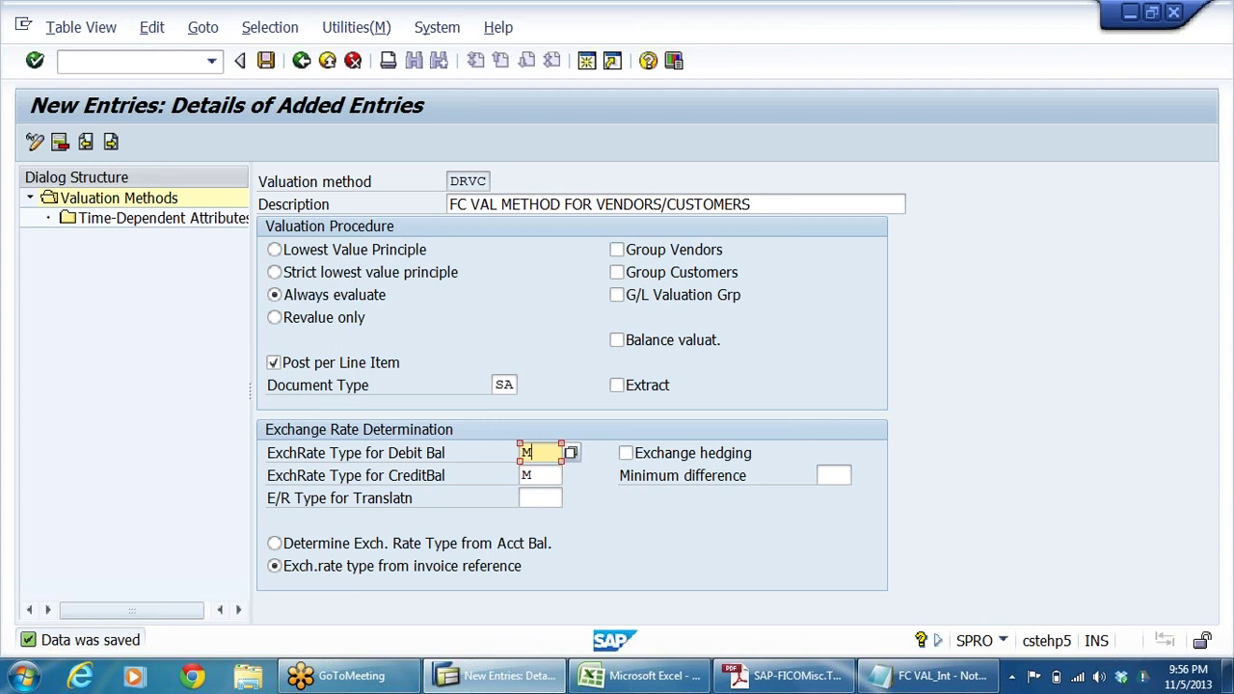
{"action": "left_click", "coordinate": [570, 452]}
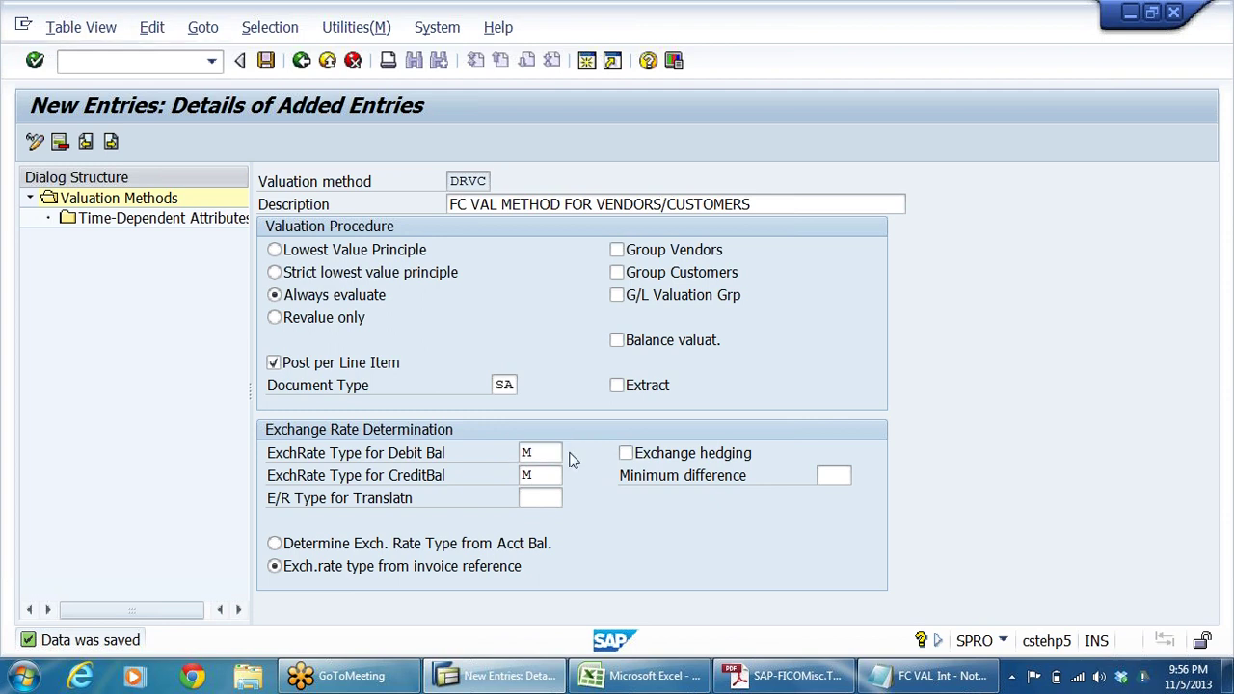
{"action": "scroll", "coordinate": [439, 400], "scroll_direction": "down", "scroll_amount": 1}
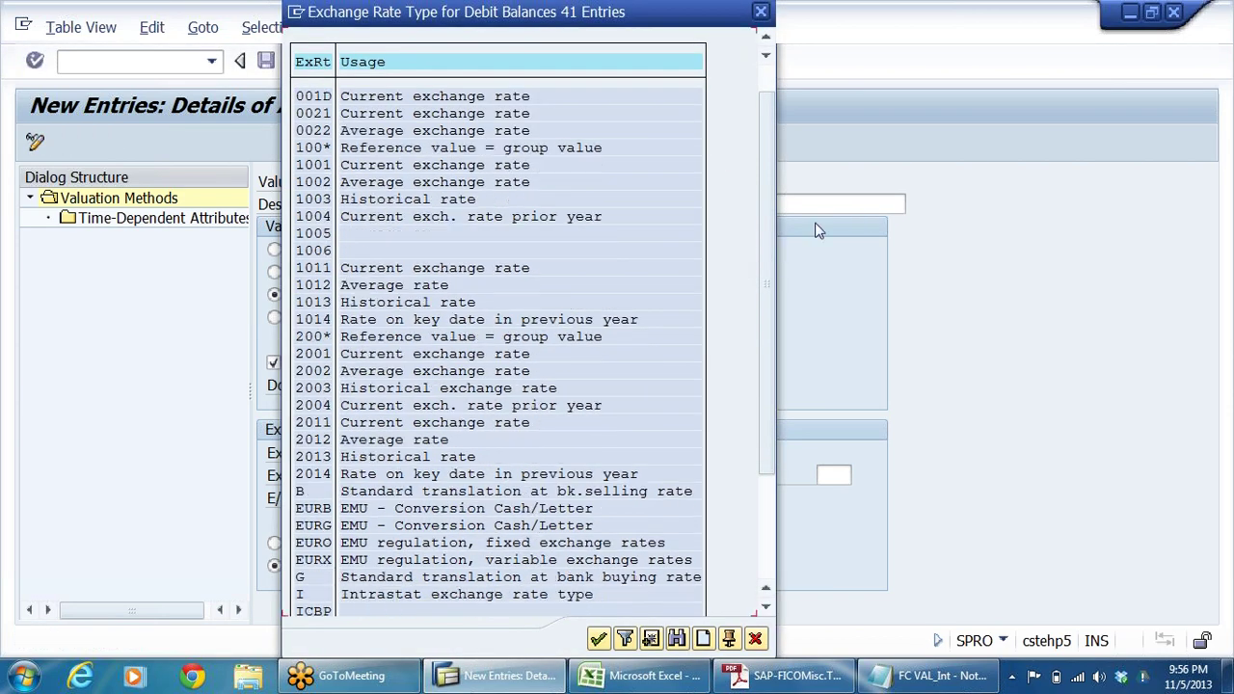
{"action": "scroll", "coordinate": [790, 516], "scroll_direction": "down", "scroll_amount": 3}
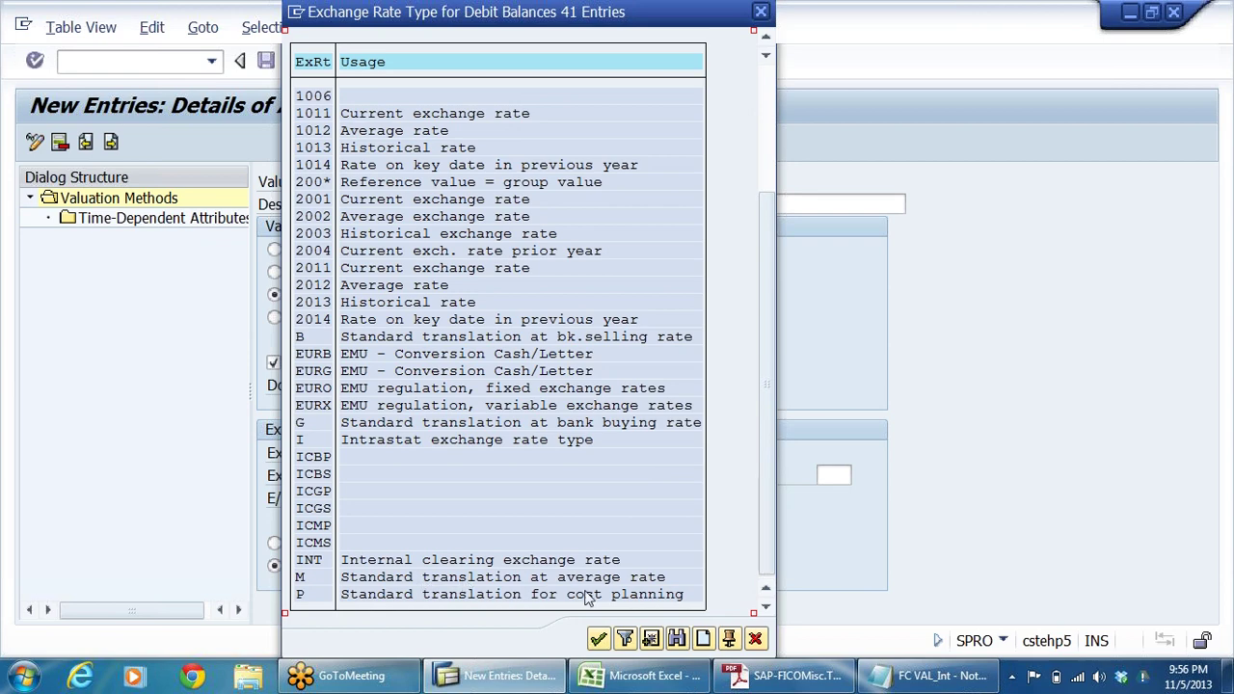
{"action": "left_click", "coordinate": [634, 579]}
{"action": "double_click", "coordinate": [600, 579]}
{"action": "left_click", "coordinate": [531, 453]}
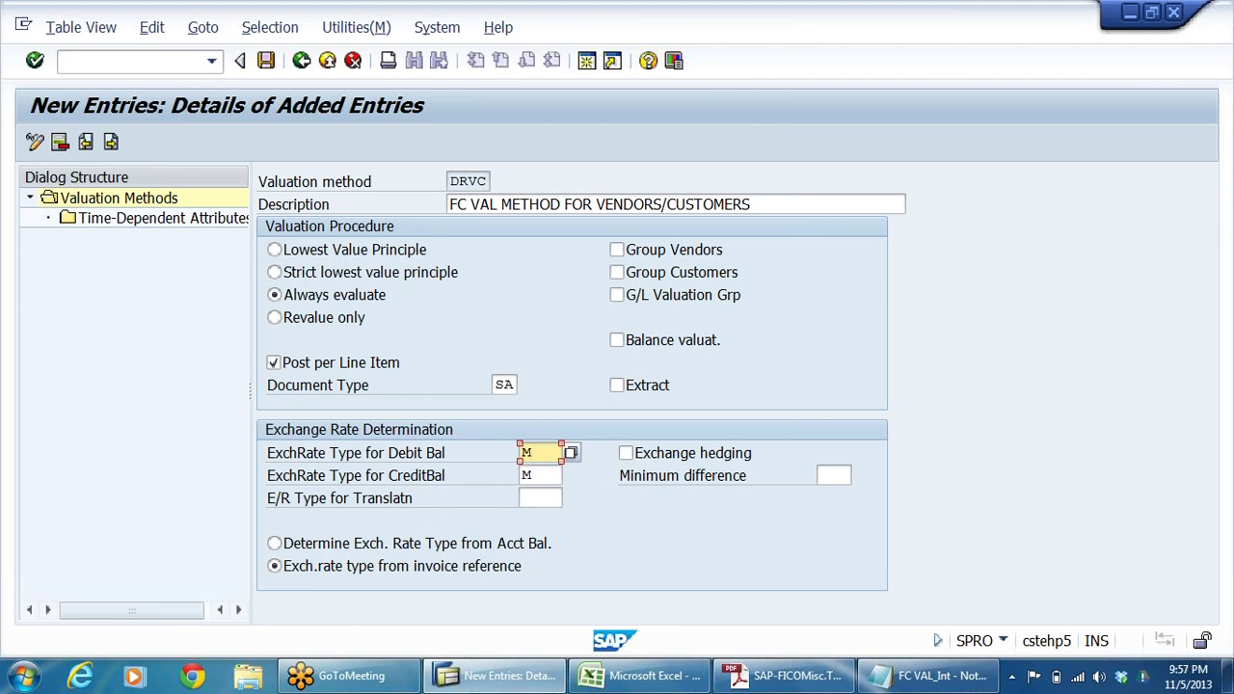
Switch back to the PDF guide's exchange rate determination settings.
{"action": "key", "text": "F10"}
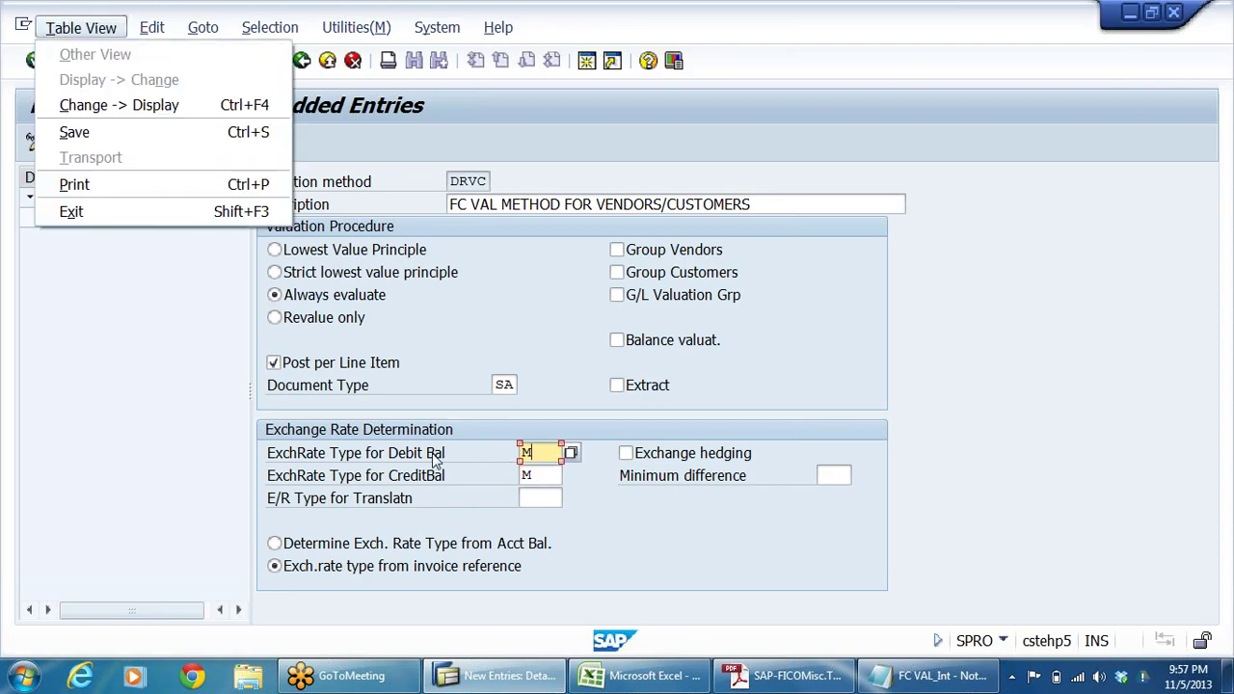
{"action": "key", "text": "Escape"}
{"action": "key", "text": "alt+Tab"}
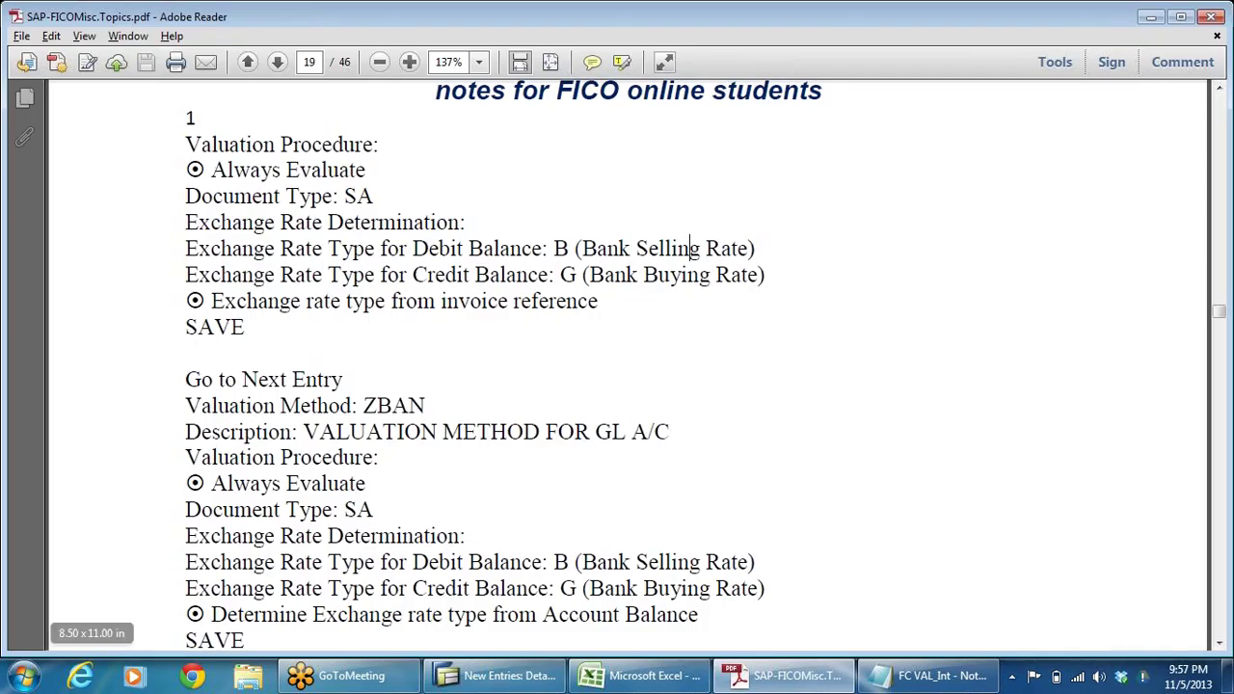
Highlight the debit balance rate type for method ZBAN in the PDF guide and compare it with DRVC's debit and credit rate fields in SAP.
{"action": "scroll", "coordinate": [447, 556], "scroll_direction": "down", "scroll_amount": 3}
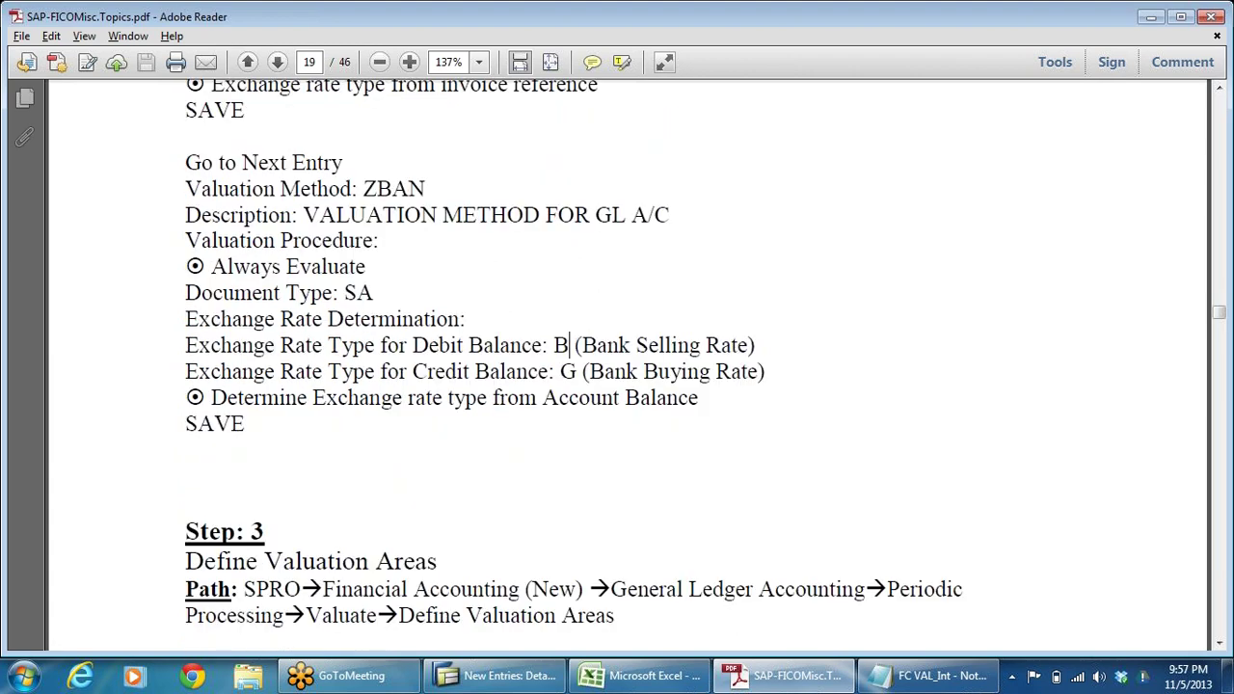
{"action": "left_click_drag", "start_coordinate": [569, 346], "coordinate": [749, 345]}
{"action": "left_click", "coordinate": [399, 345]}
{"action": "left_click_drag", "start_coordinate": [413, 346], "coordinate": [544, 345]}
{"action": "key", "text": "alt+Tab"}
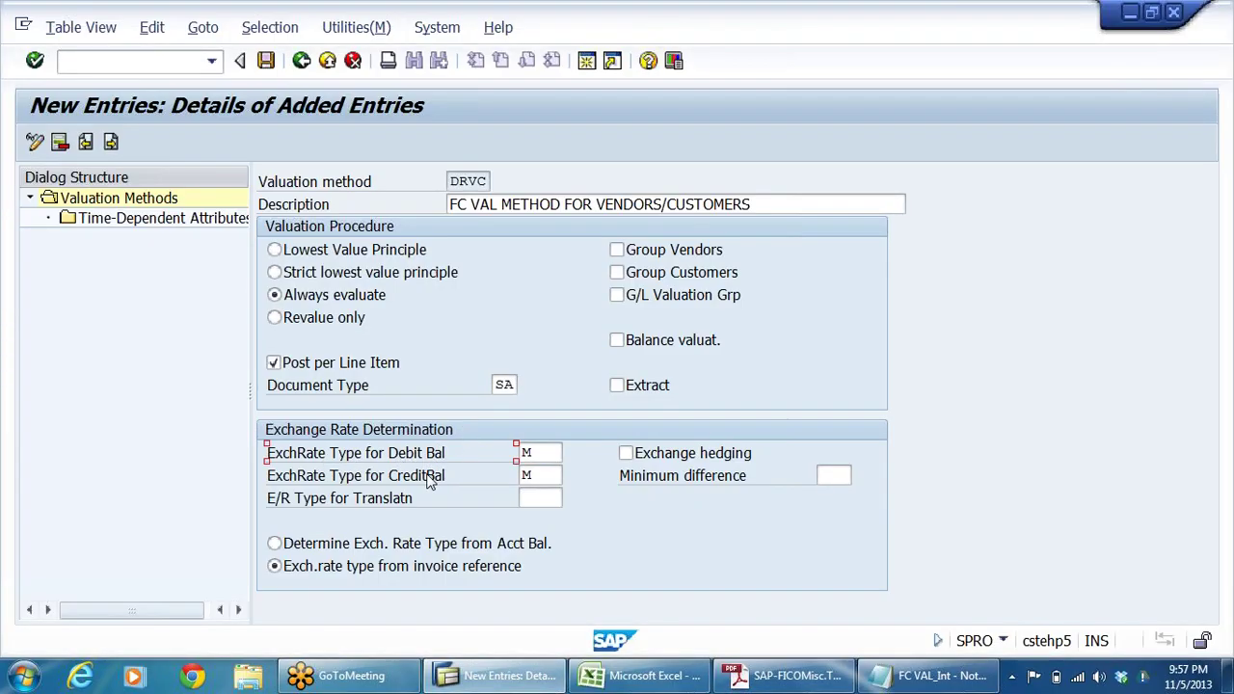
{"action": "key", "text": "alt+Tab"}
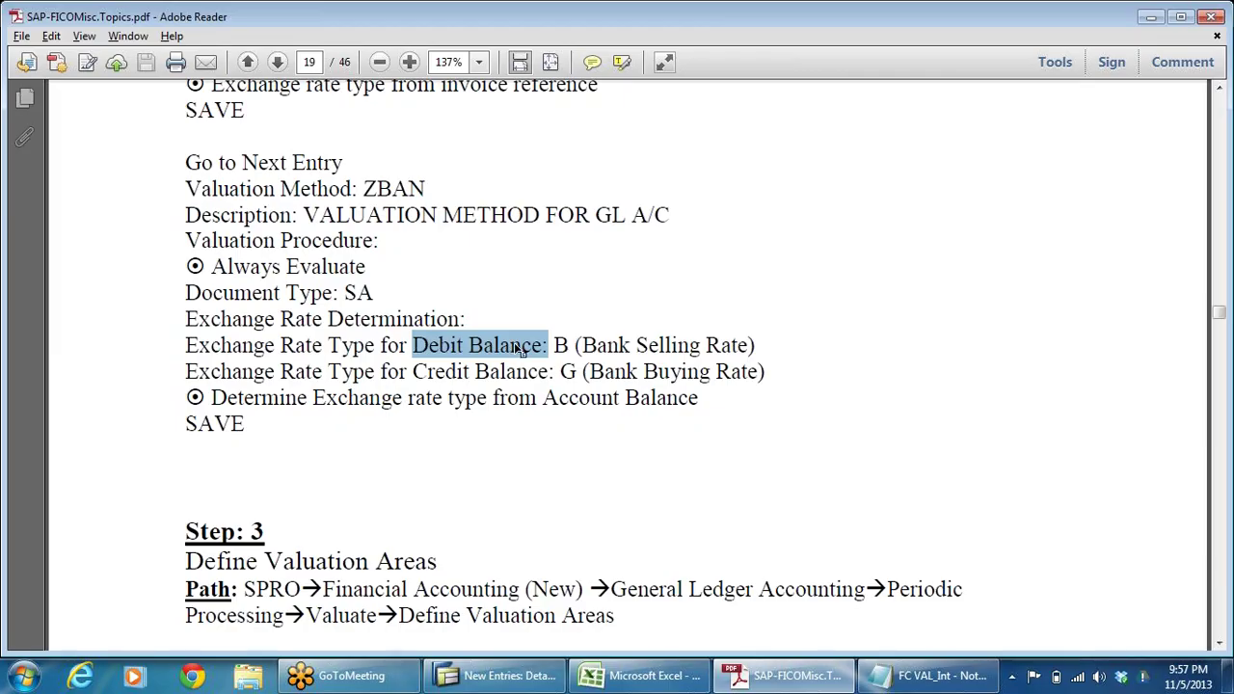
{"action": "key", "text": "alt+Tab"}
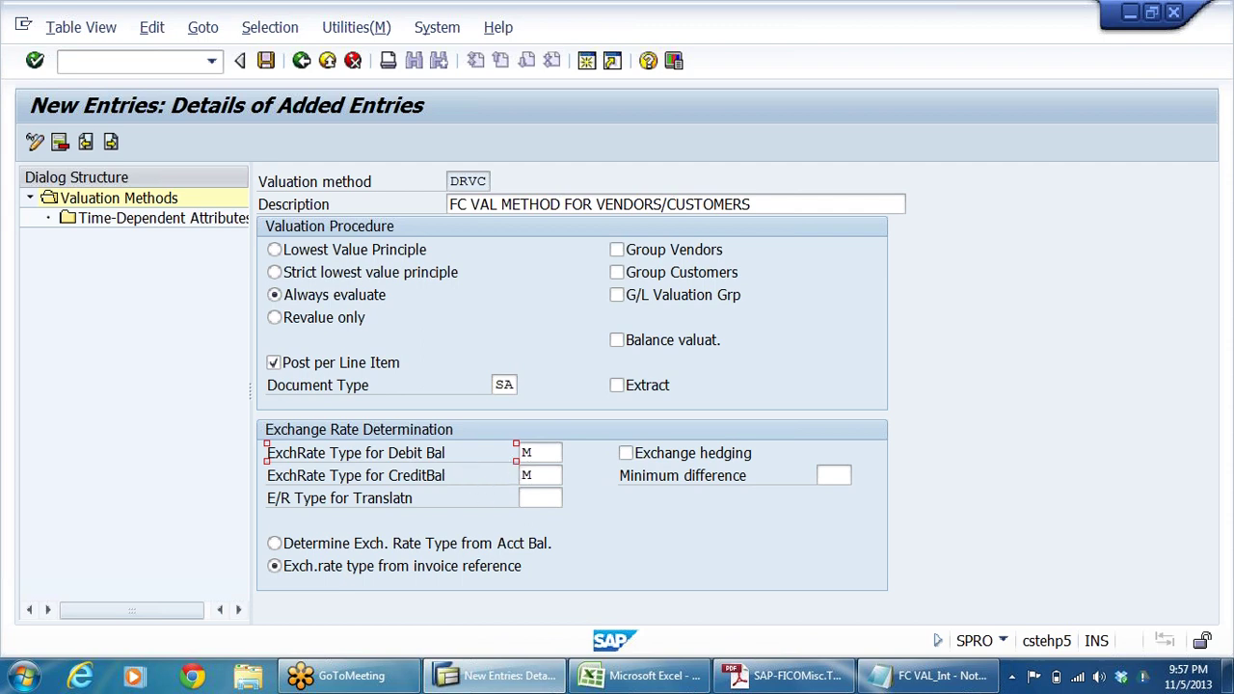
{"action": "left_click", "coordinate": [536, 453]}
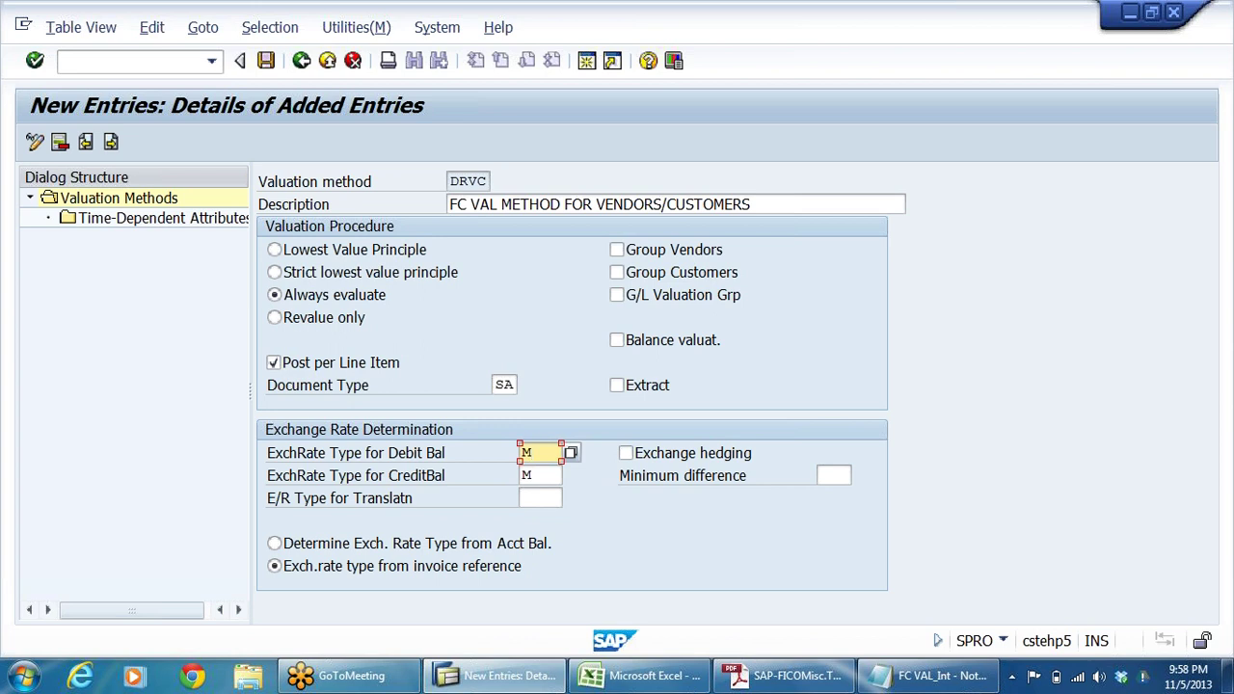
{"action": "key", "text": "Tab"}
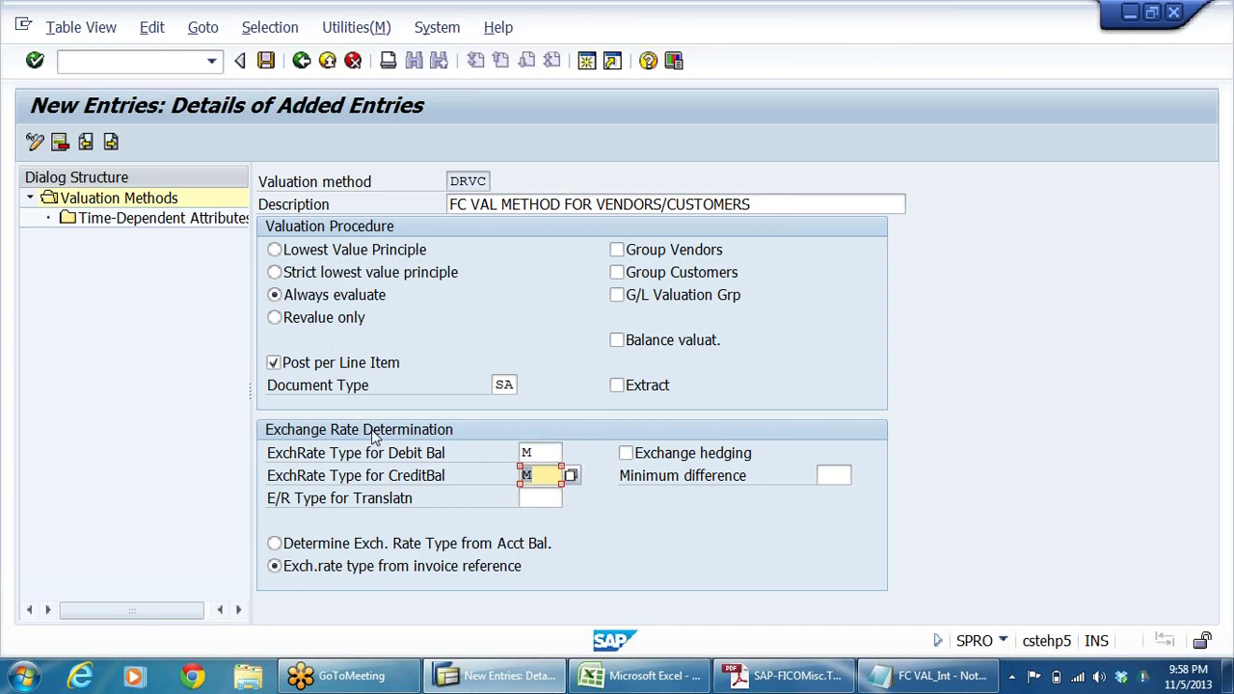
Switch to the PDF guide and highlight ZBAN's debit balance rate B (Bank Selling Rate) and credit balance rate G (Bank Buying Rate).
{"action": "key", "text": "alt+Tab"}
{"action": "left_click", "coordinate": [470, 345]}
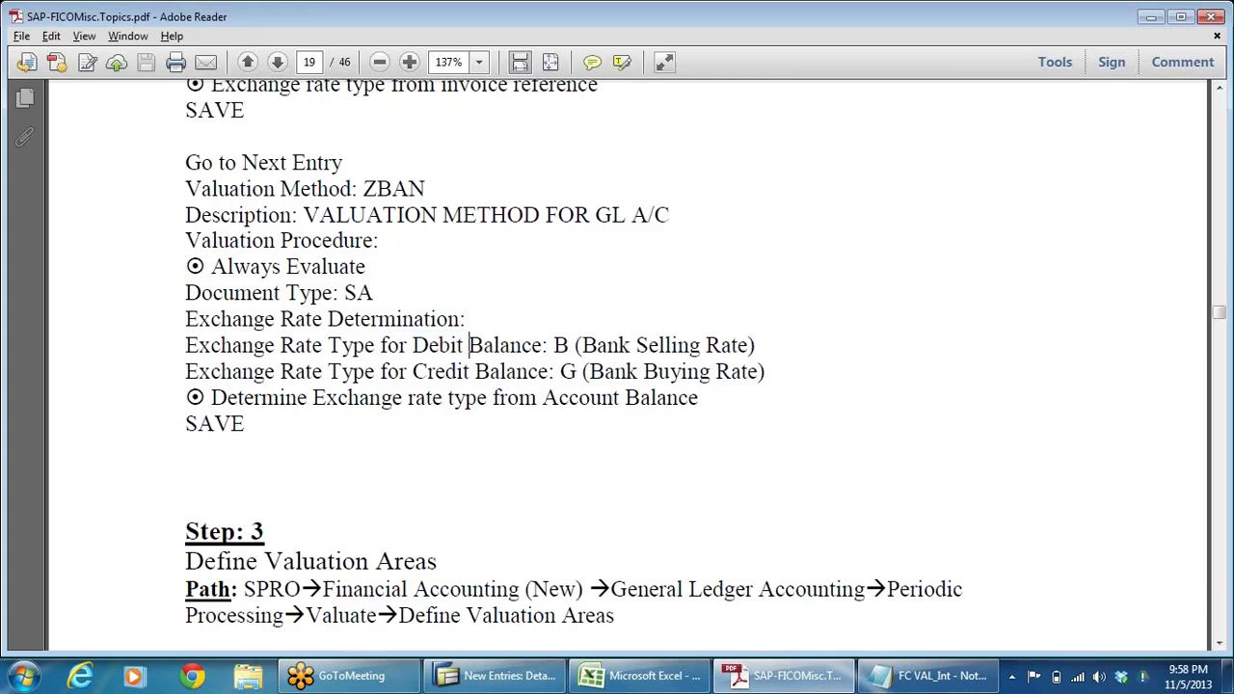
{"action": "left_click", "coordinate": [608, 345], "text": "shift"}
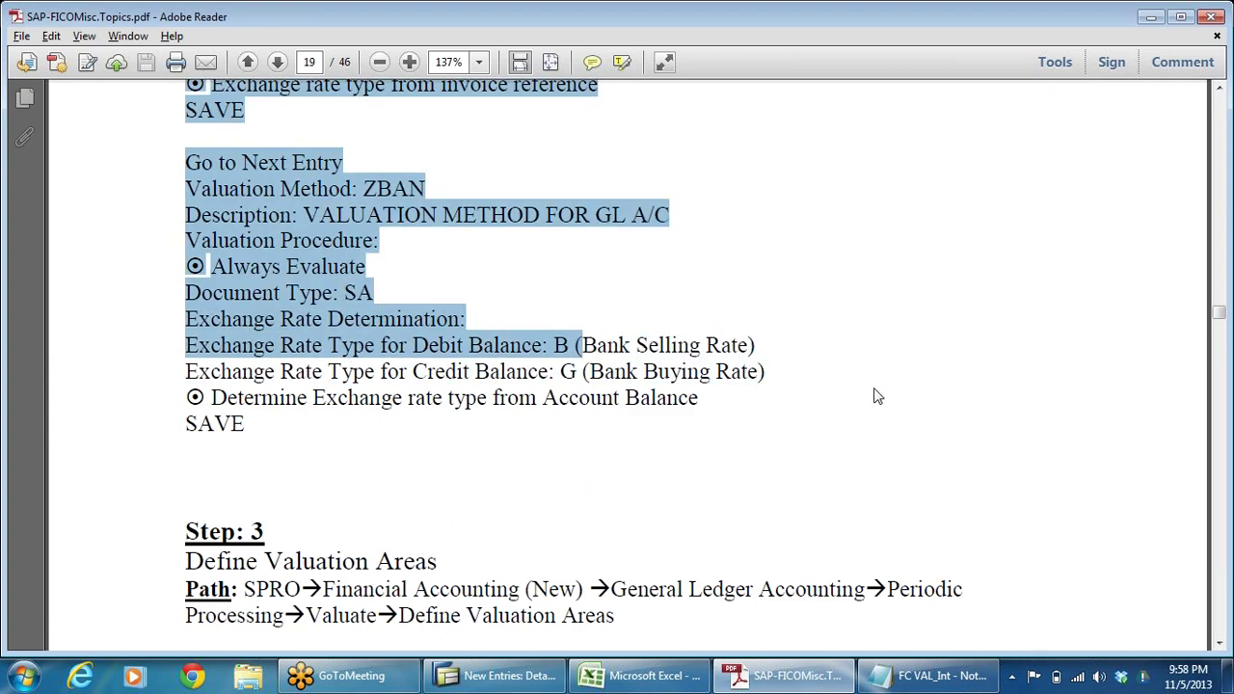
{"action": "left_click", "coordinate": [560, 371]}
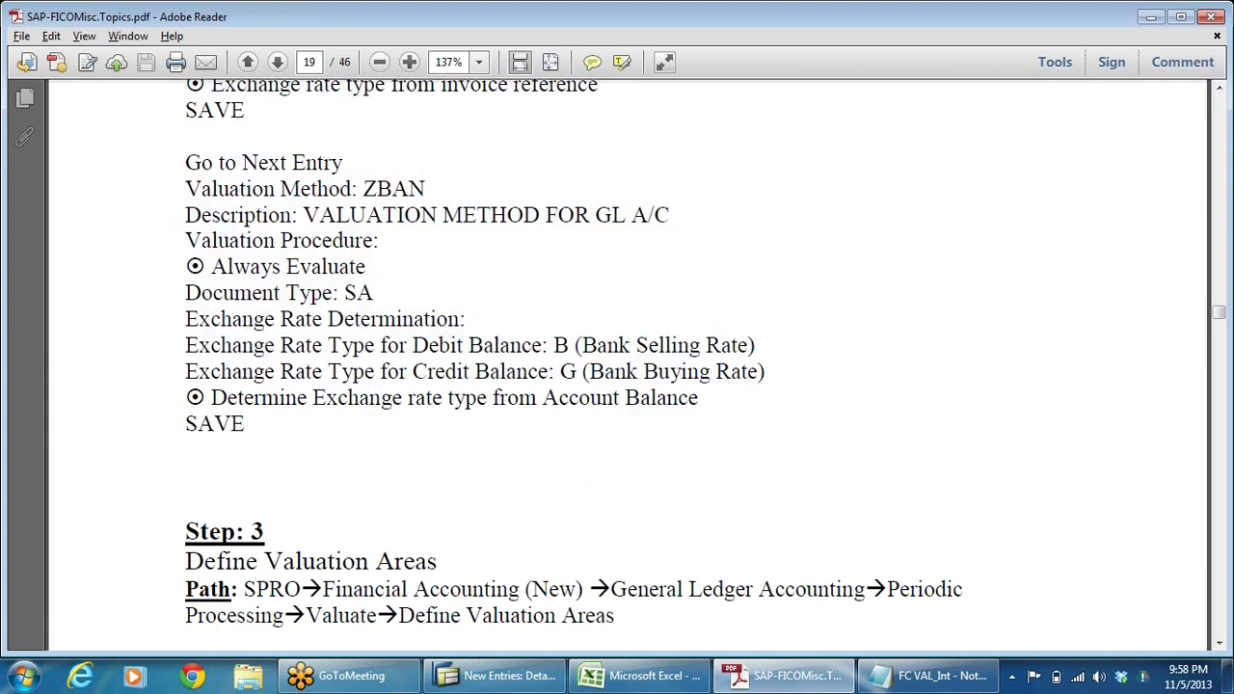
{"action": "left_click_drag", "start_coordinate": [589, 371], "coordinate": [767, 374]}
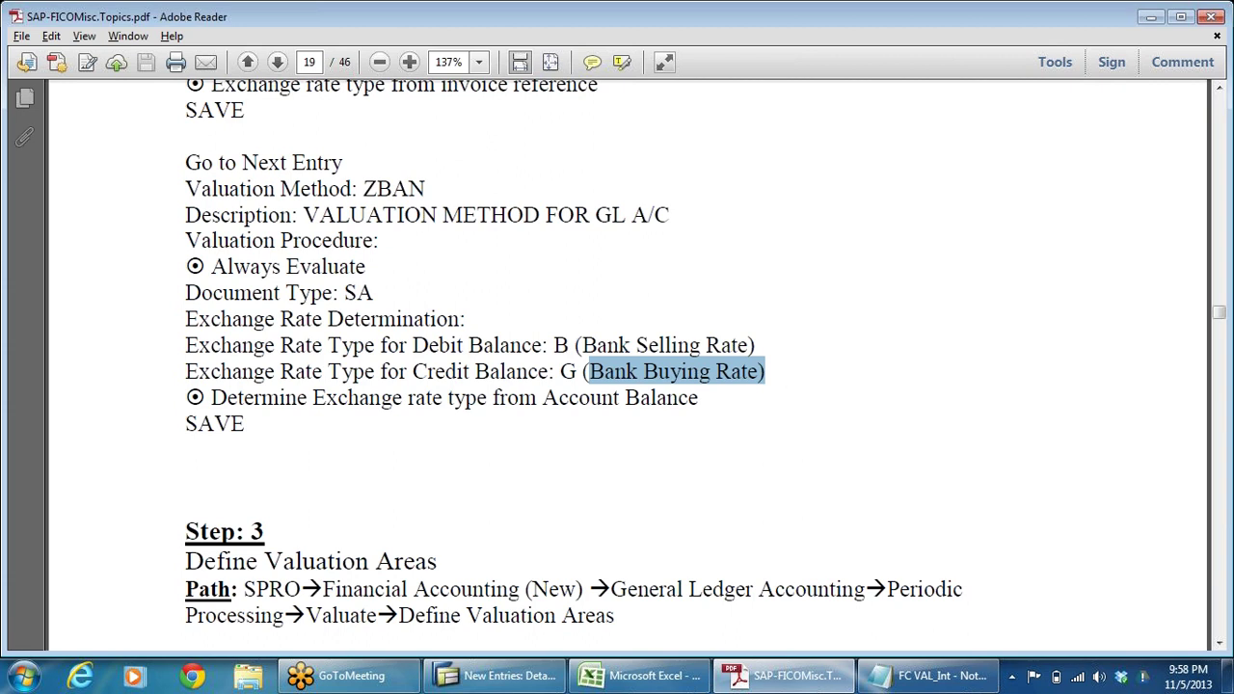
{"action": "left_click", "coordinate": [577, 372]}
{"action": "left_click_drag", "start_coordinate": [555, 346], "coordinate": [631, 345]}
{"action": "left_click_drag", "start_coordinate": [560, 372], "coordinate": [711, 372]}
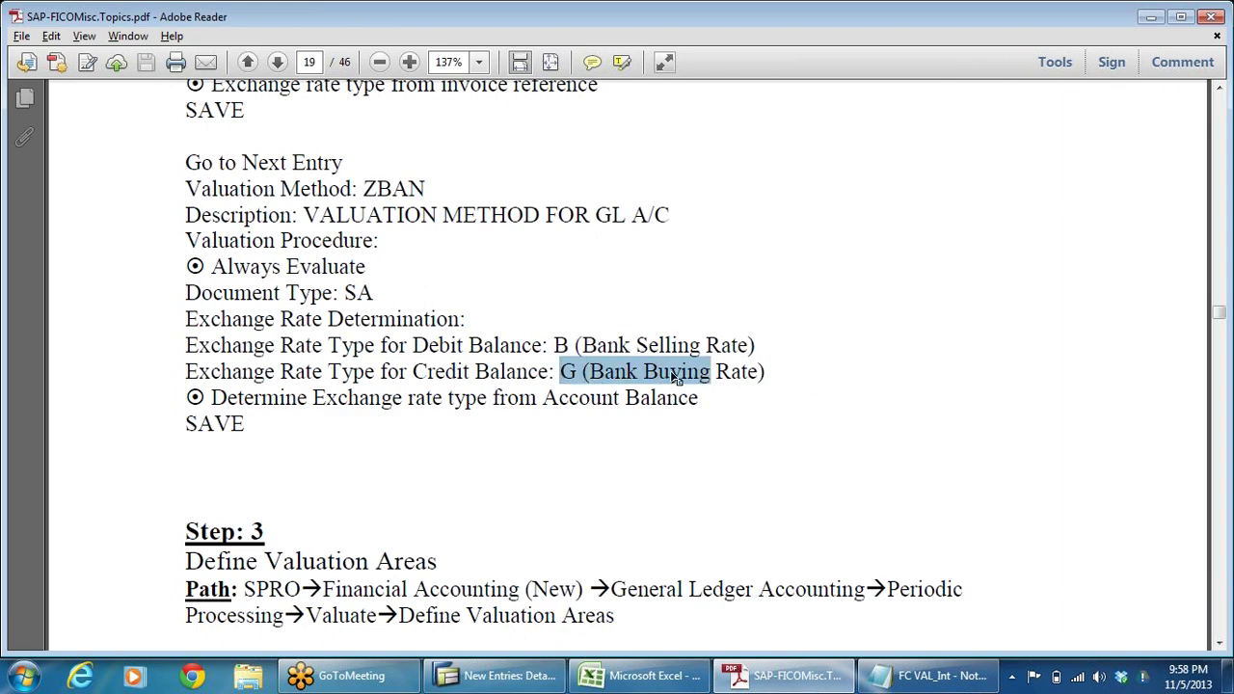
Back in SAP, check the debit and credit balance rate types of valuation method DRVC and save the entry.
{"action": "key", "text": "alt+Tab"}
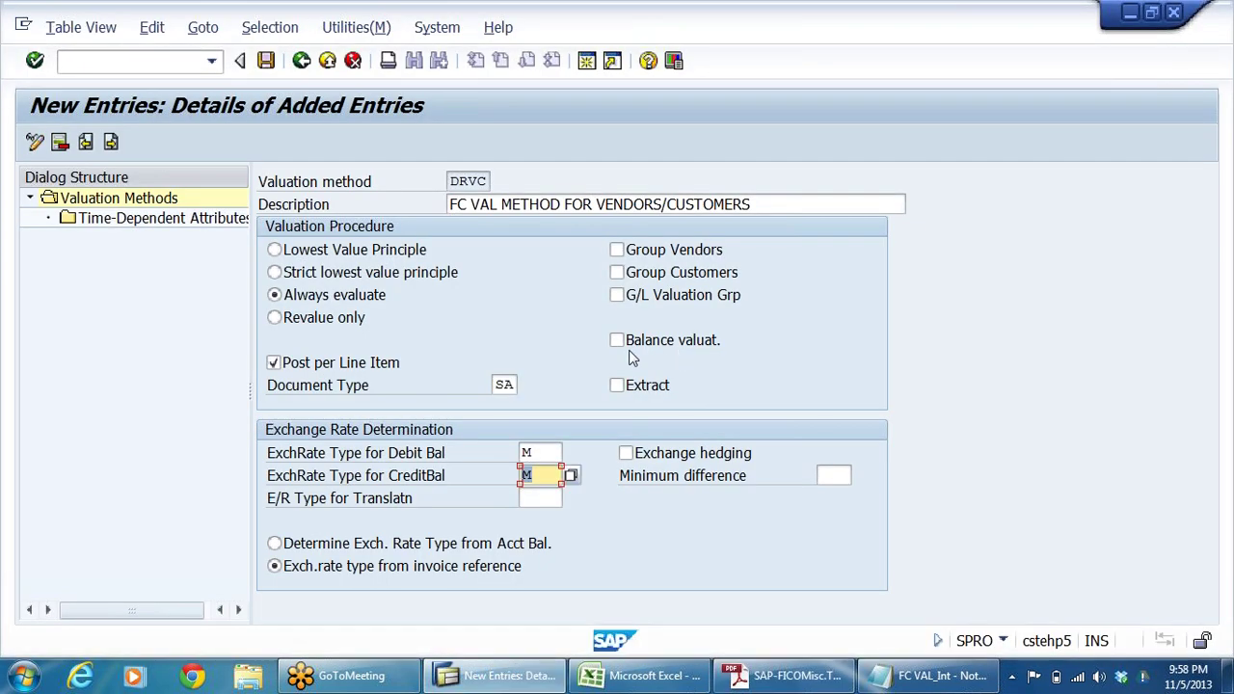
{"action": "left_click", "coordinate": [547, 453]}
{"action": "left_click", "coordinate": [546, 476]}
{"action": "left_click", "coordinate": [266, 61]}
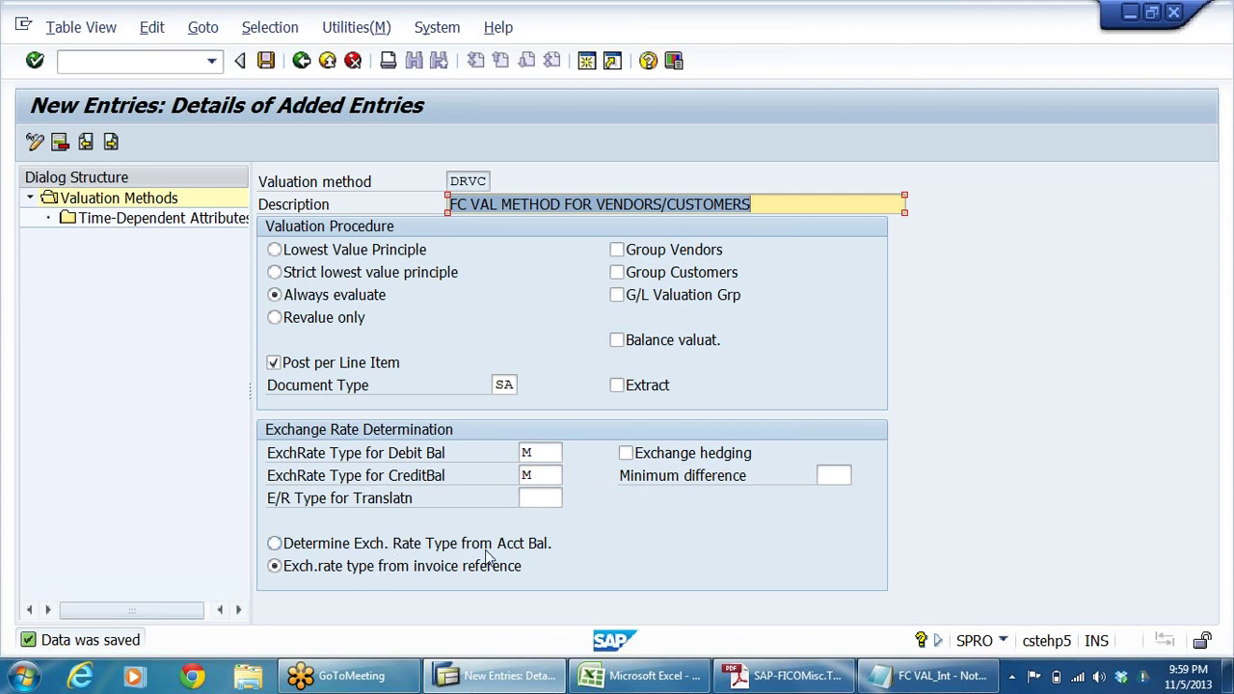
Try determining DRVC's exchange rate type from the account balance, restore the invoice reference option, and highlight the method's description.
{"action": "left_click", "coordinate": [526, 545]}
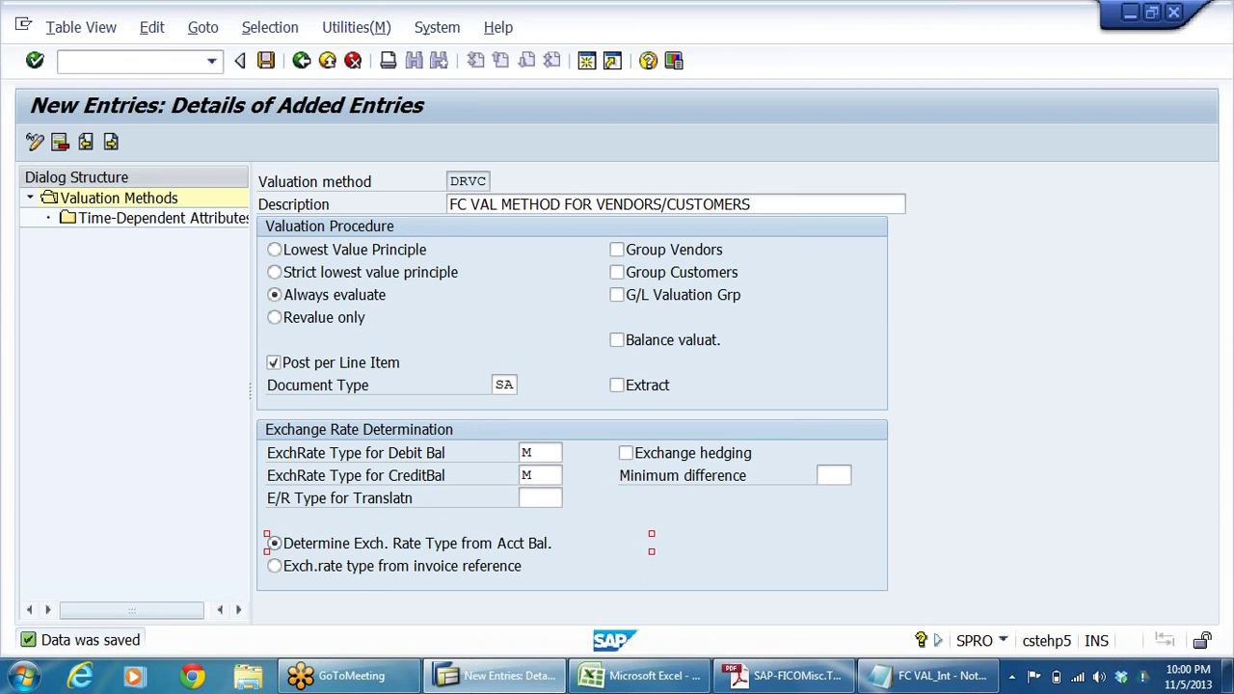
{"action": "left_click", "coordinate": [275, 566]}
{"action": "left_click", "coordinate": [501, 204]}
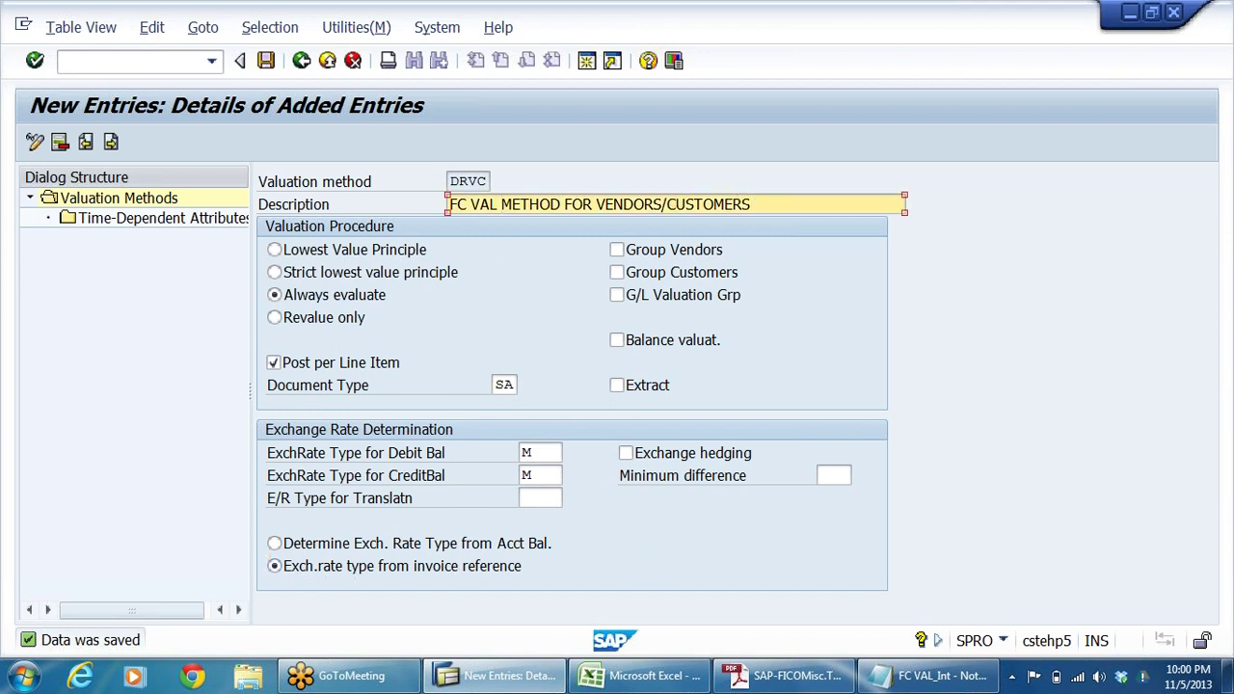
{"action": "left_click_drag", "start_coordinate": [750, 204], "coordinate": [449, 205]}
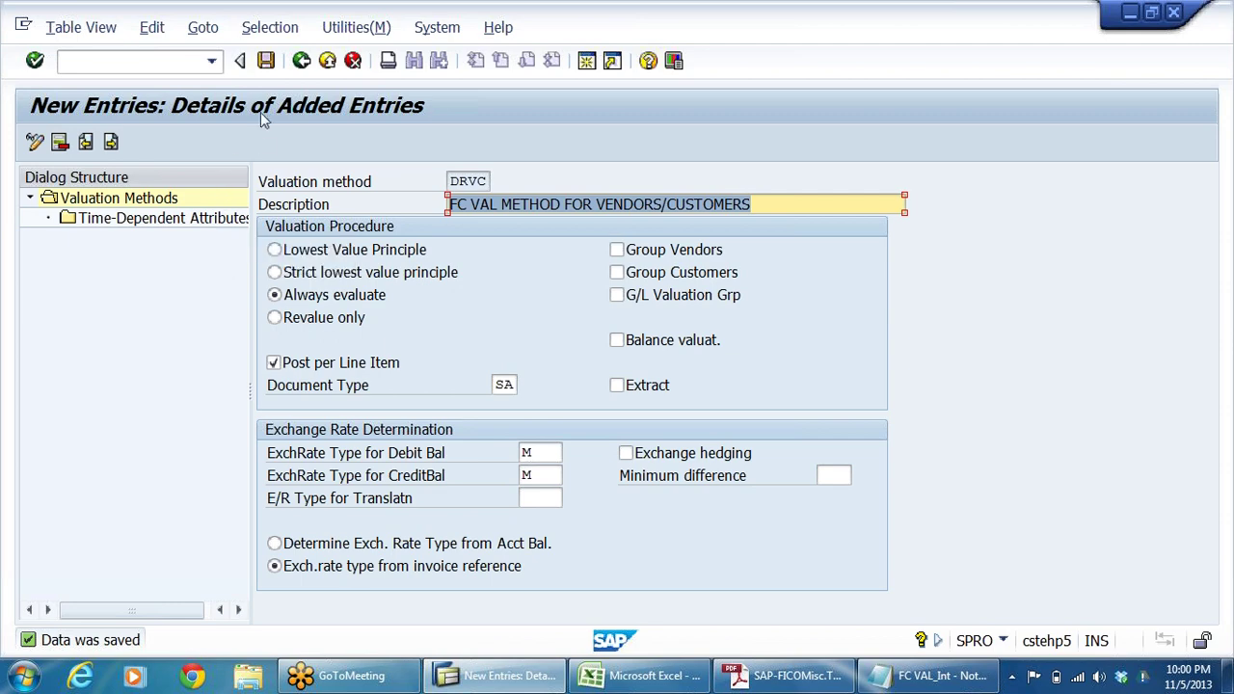
Leave the valuation methods, open Define Valuation Areas under Valuate in the IMG, and check the additional currency options.
{"action": "left_click", "coordinate": [302, 61]}
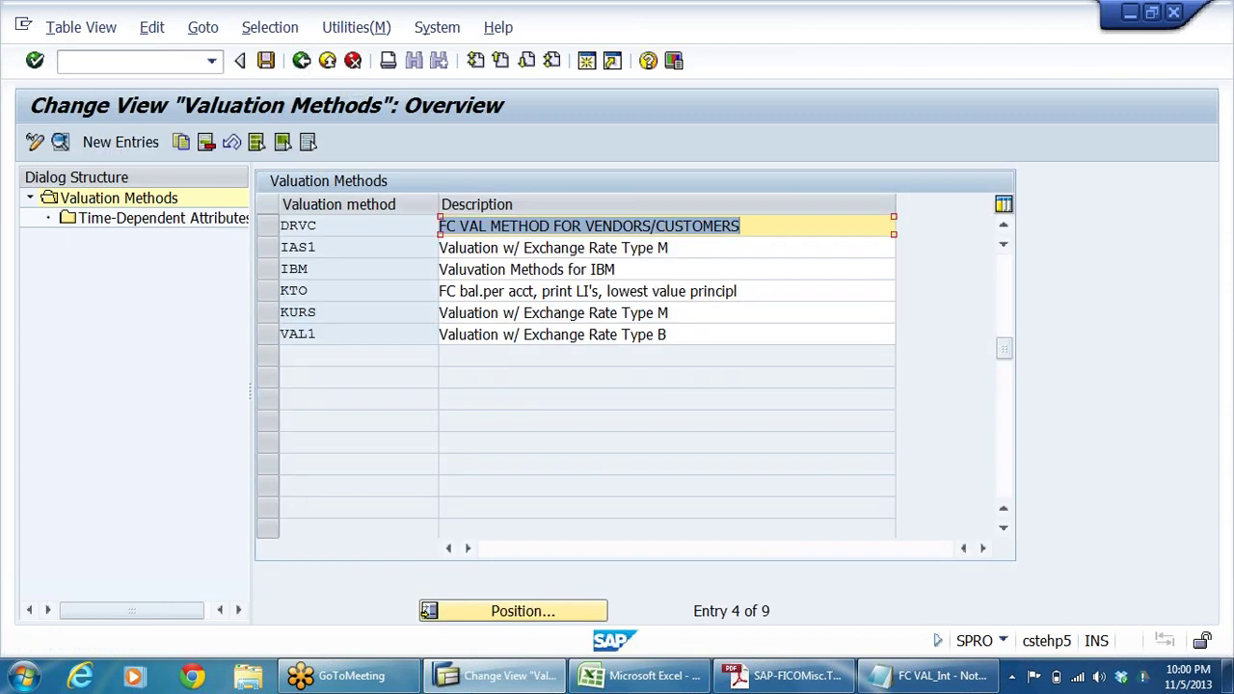
{"action": "left_click", "coordinate": [302, 60]}
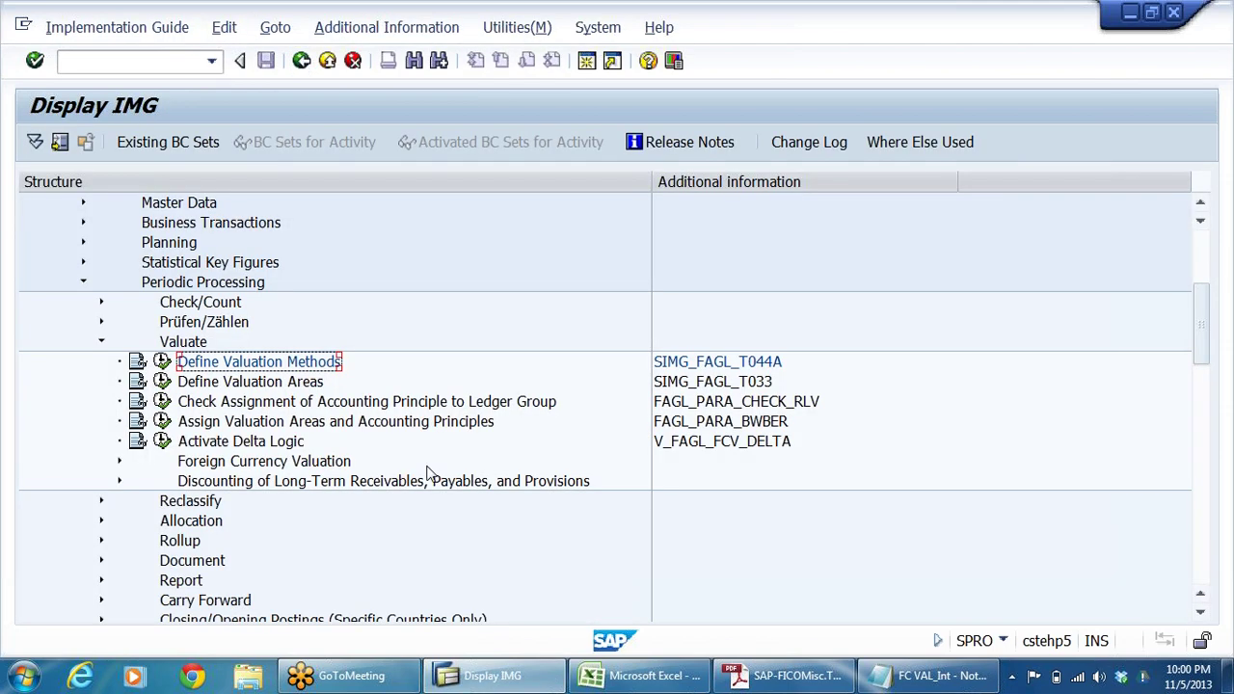
{"action": "left_click", "coordinate": [274, 384]}
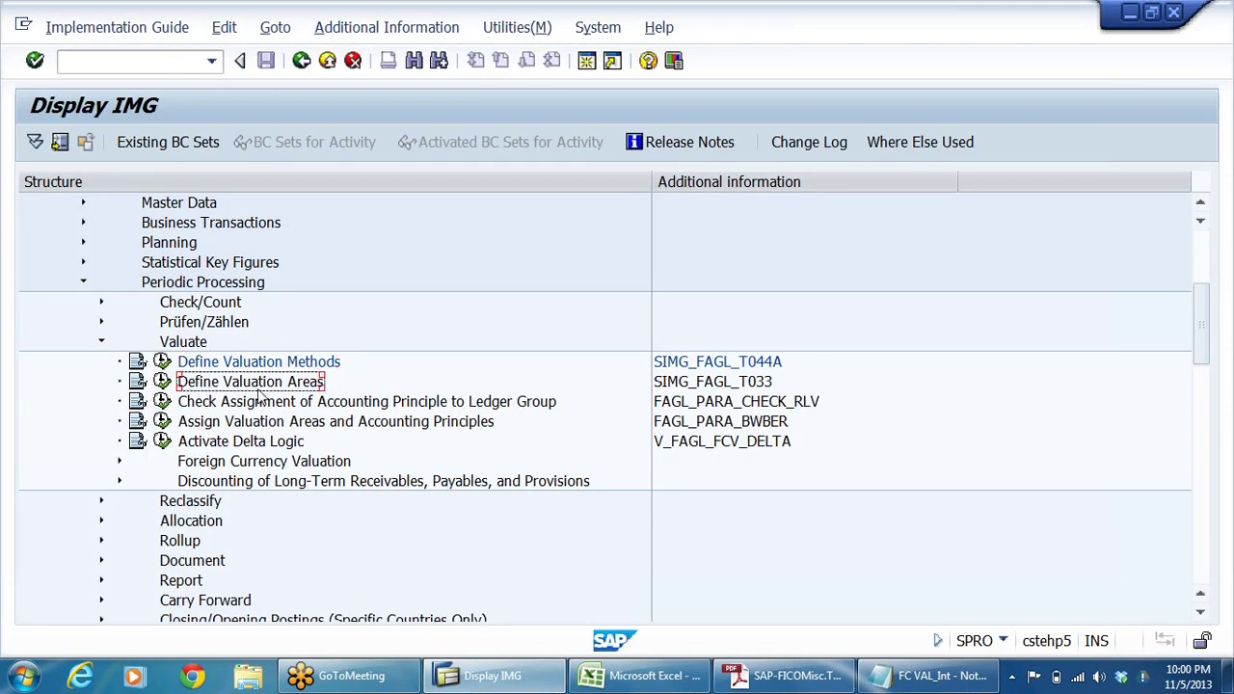
{"action": "left_click", "coordinate": [162, 382]}
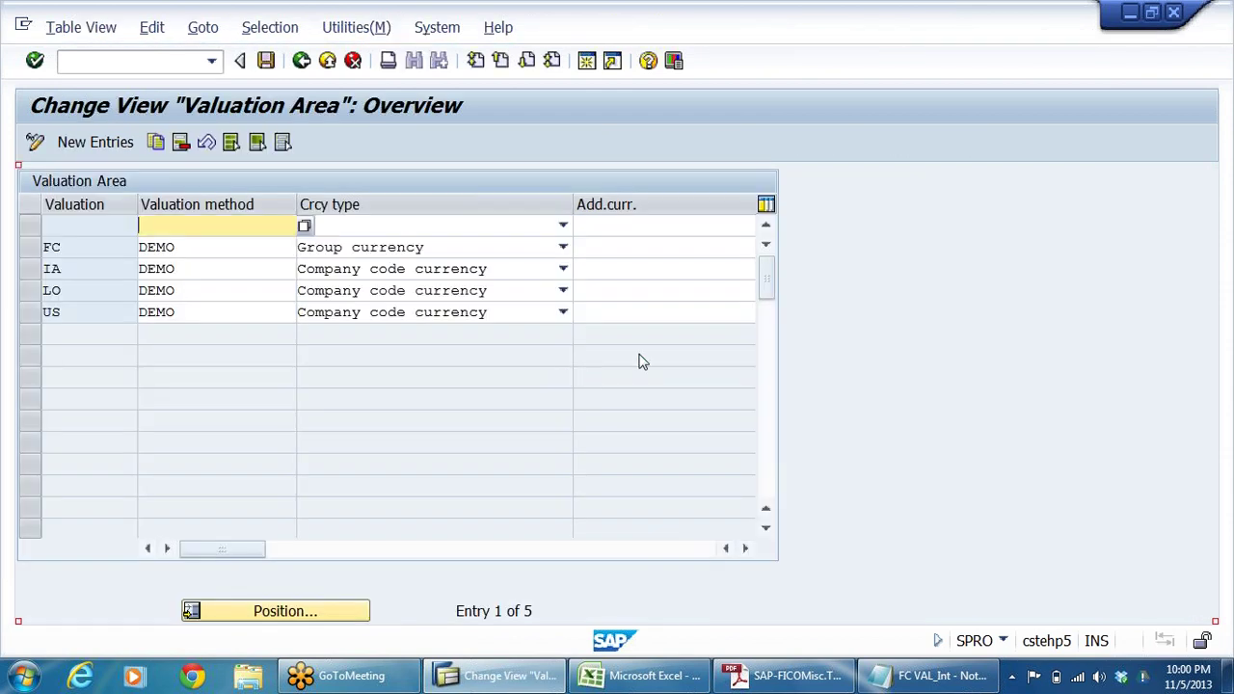
{"action": "left_click", "coordinate": [707, 223]}
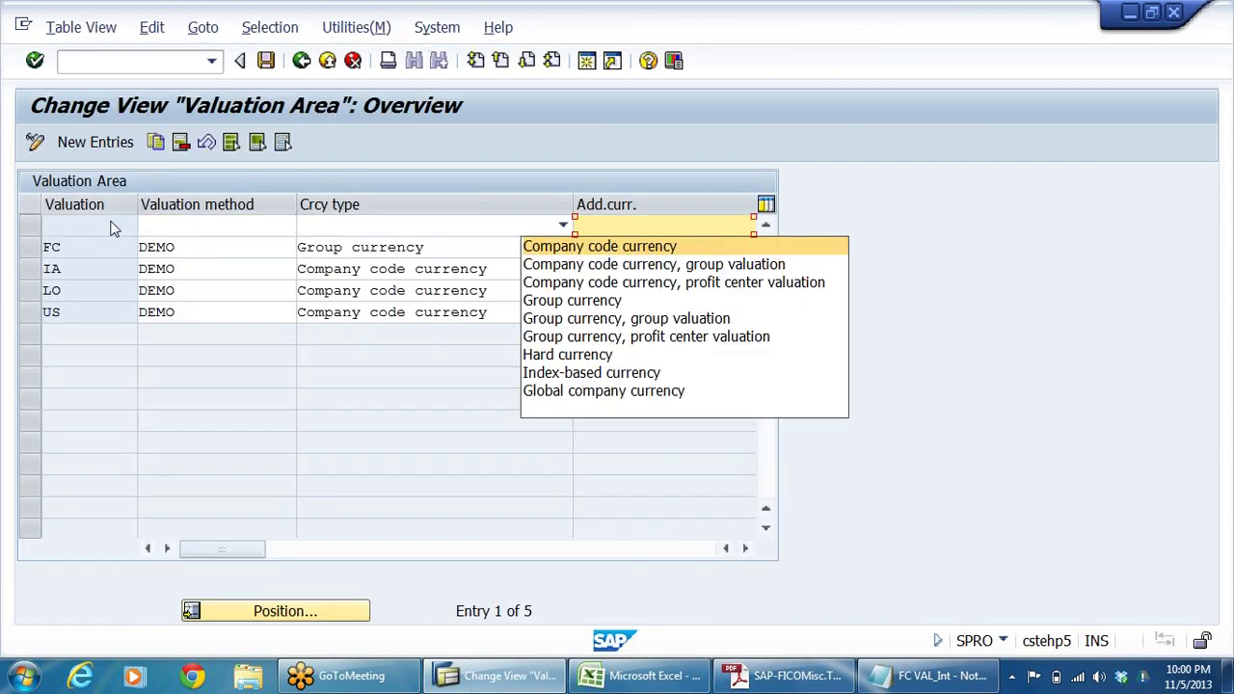
{"action": "left_click", "coordinate": [224, 445]}
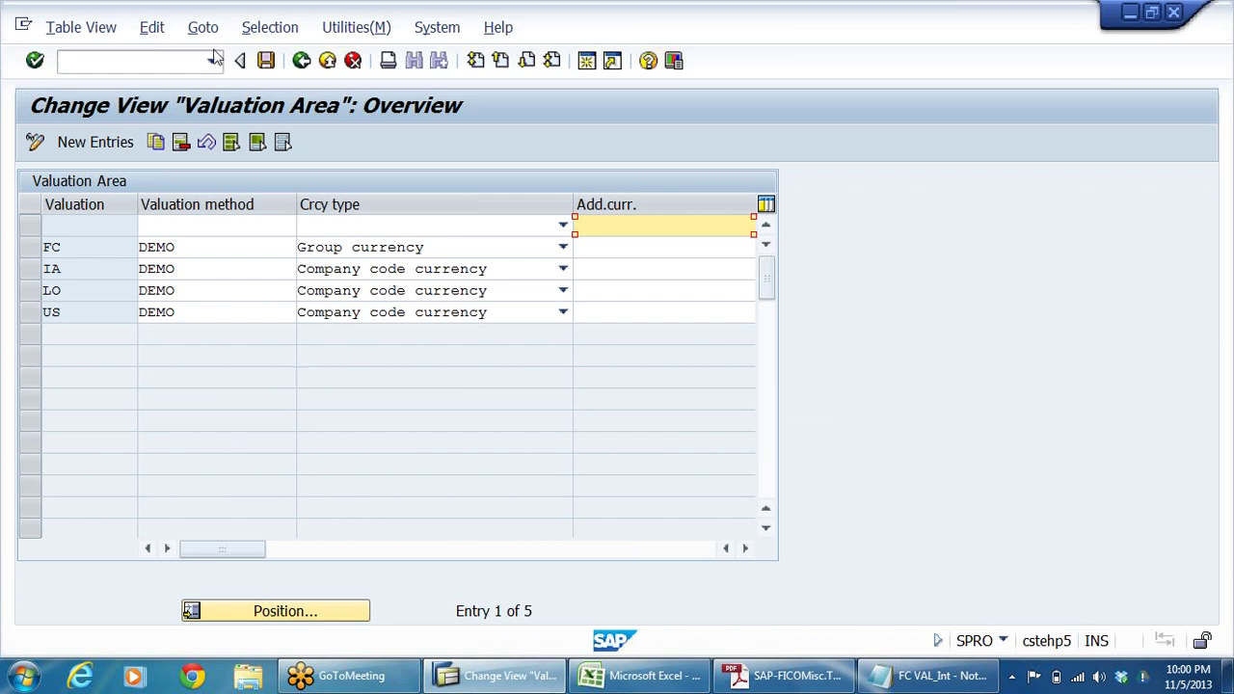
Add a new valuation area D1 with valuation method DRVC and currency type Company code currency.
{"action": "left_click", "coordinate": [101, 143]}
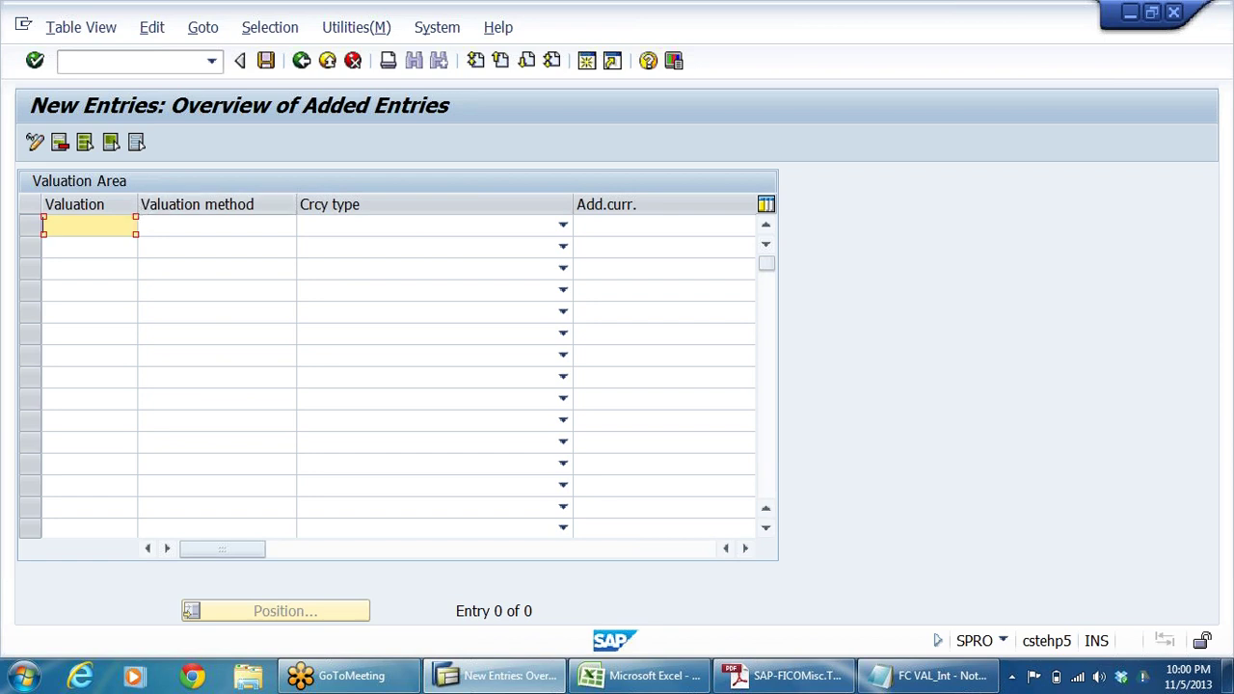
{"action": "type", "text": "D1"}
{"action": "key", "text": "Tab"}
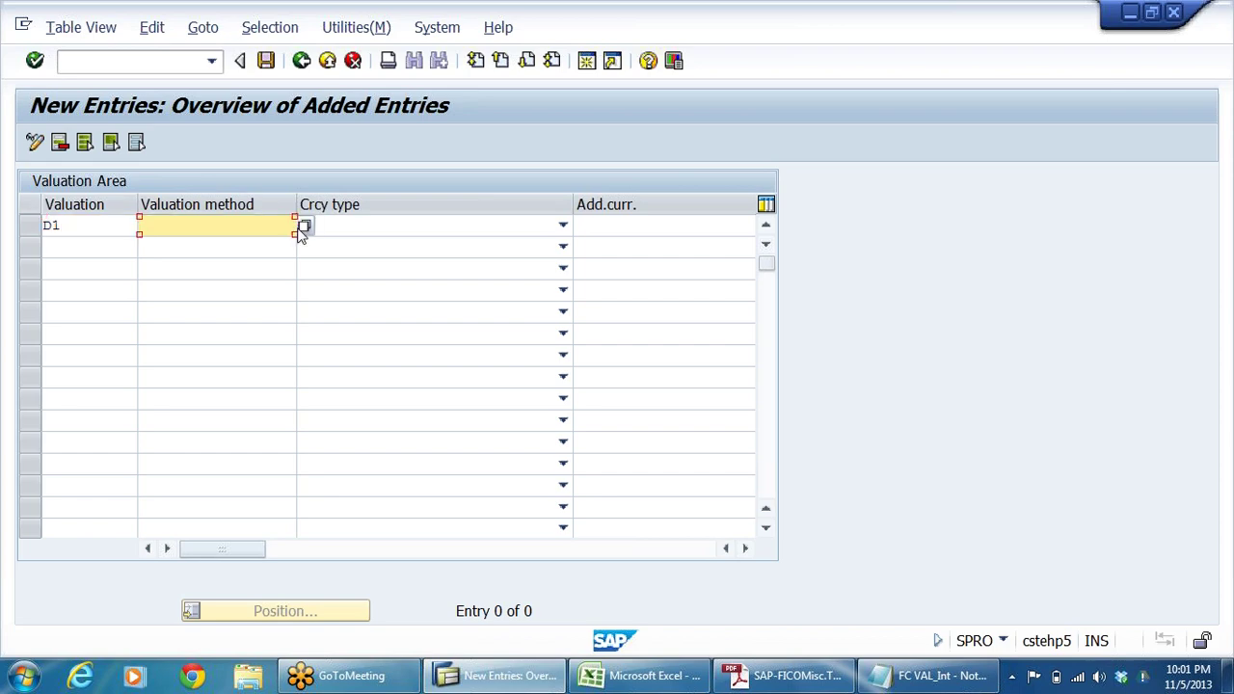
{"action": "key", "text": "Return"}
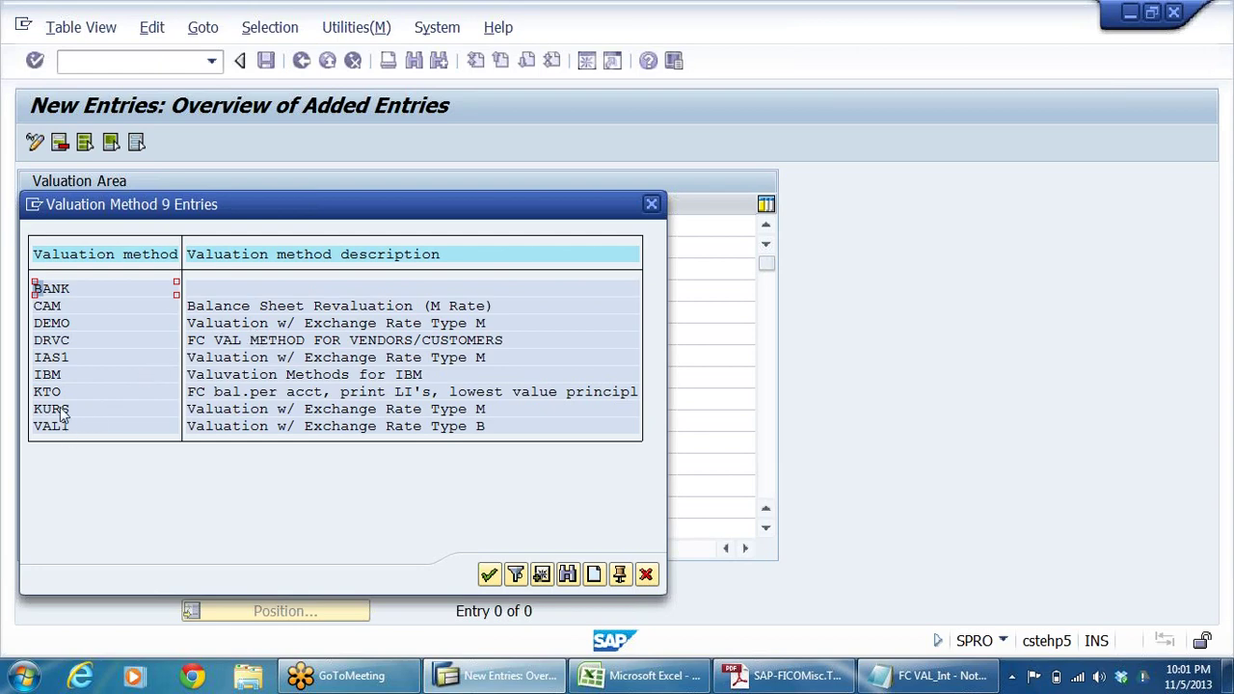
{"action": "left_click", "coordinate": [61, 342]}
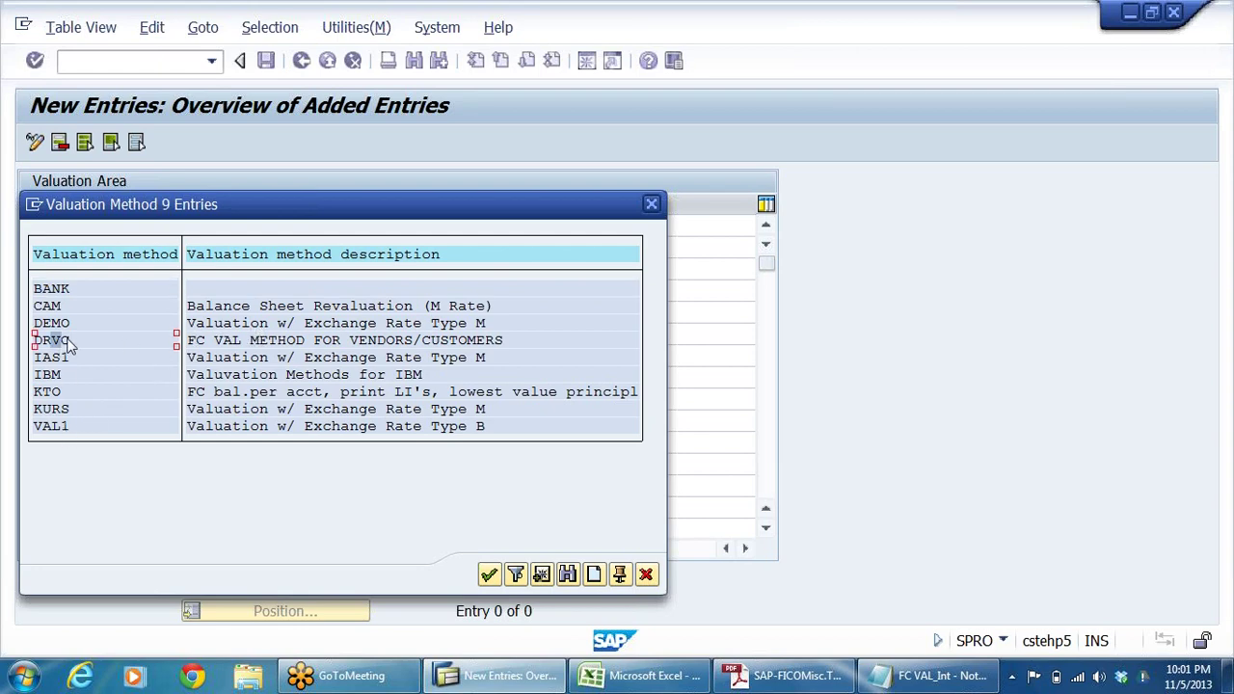
{"action": "double_click", "coordinate": [65, 343]}
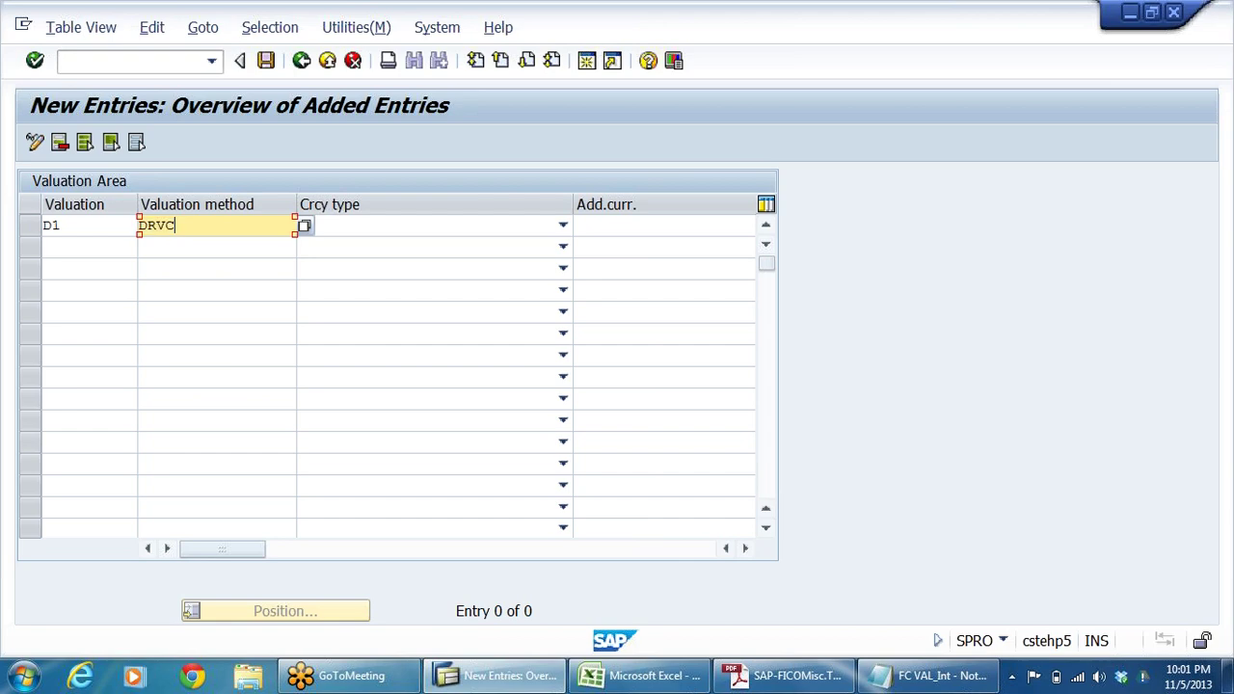
{"action": "left_click", "coordinate": [563, 228]}
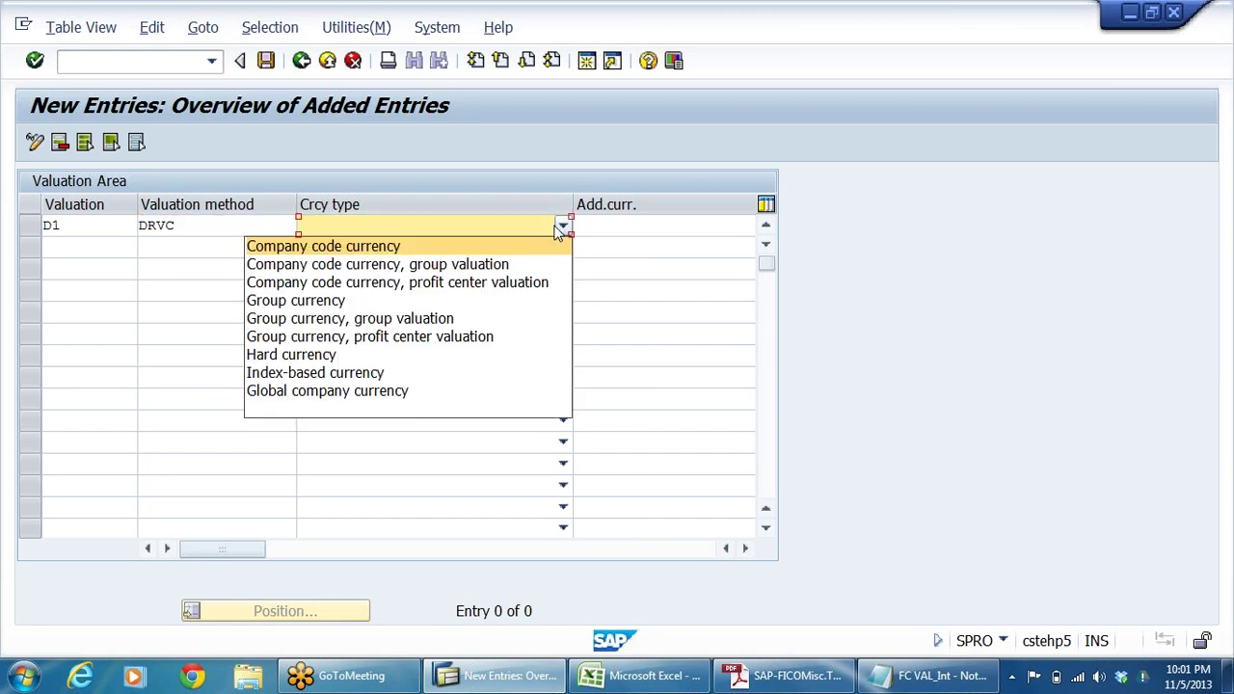
{"action": "left_click", "coordinate": [395, 252]}
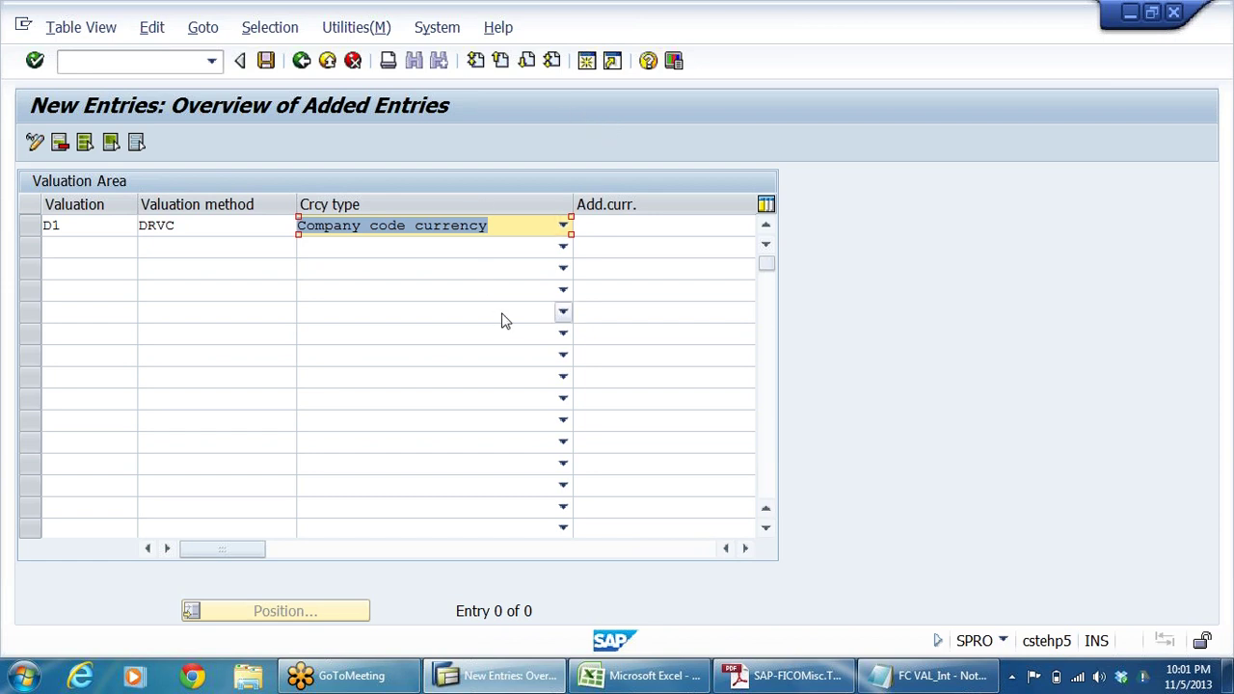
Save the new valuation area under the customizing request FC VALUATION-DRLB.
{"action": "left_click", "coordinate": [596, 152]}
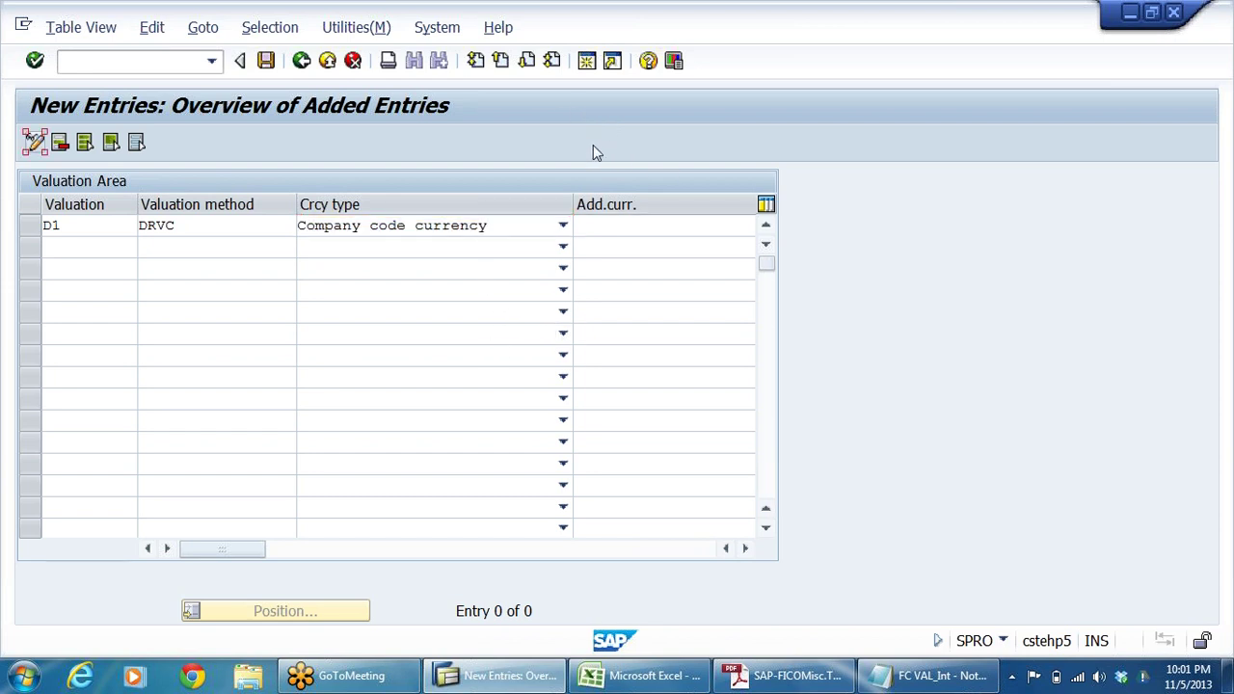
{"action": "key", "text": "ctrl+s"}
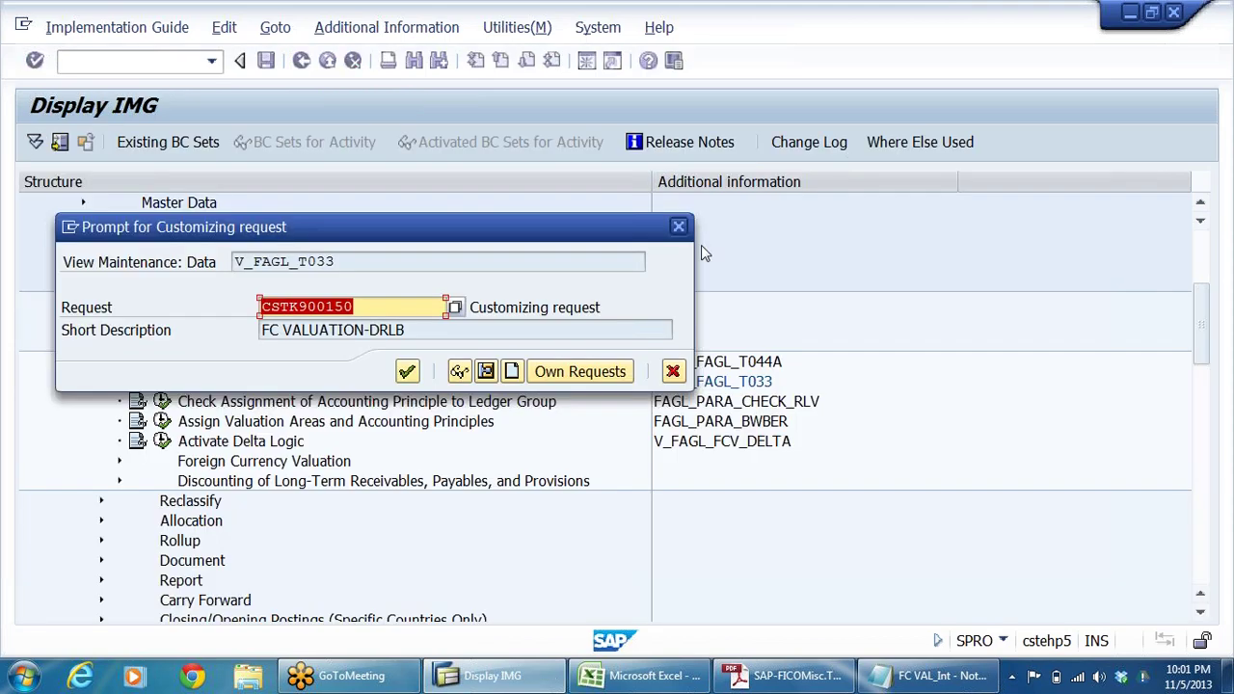
{"action": "left_click", "coordinate": [407, 372]}
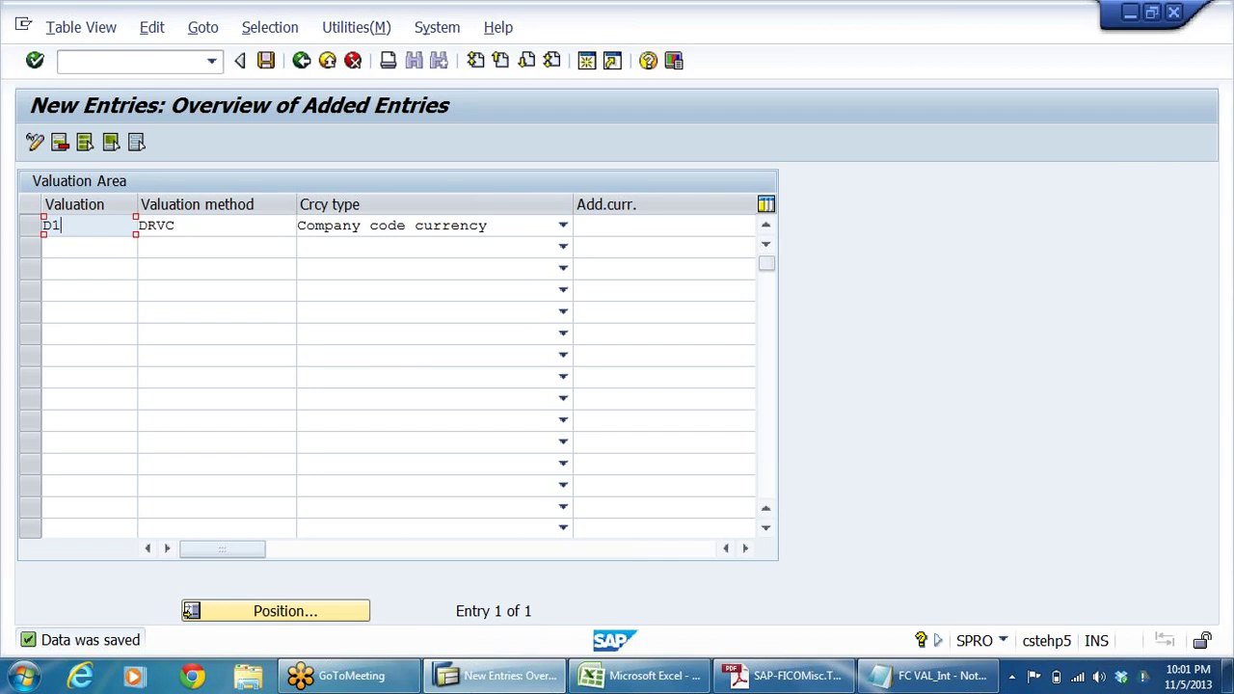
Review the saved entry for area D1 and return to the Valuation Area overview.
{"action": "key", "text": "Tab"}
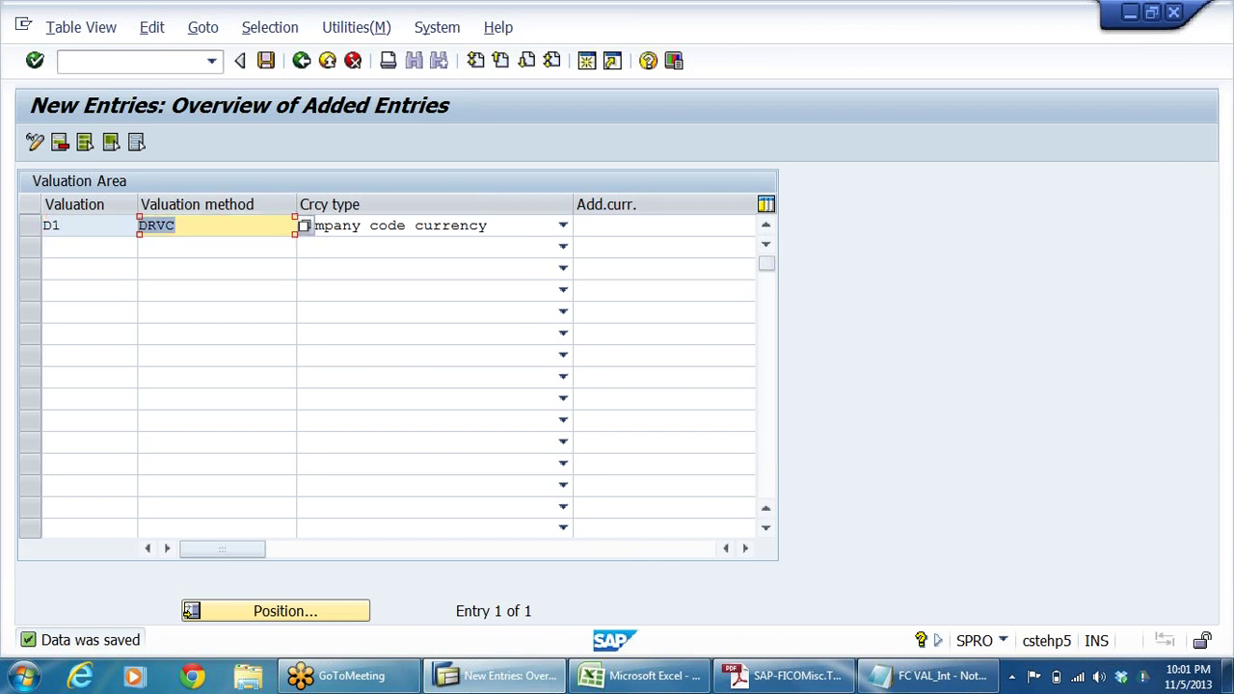
{"action": "key", "text": "shift+Tab"}
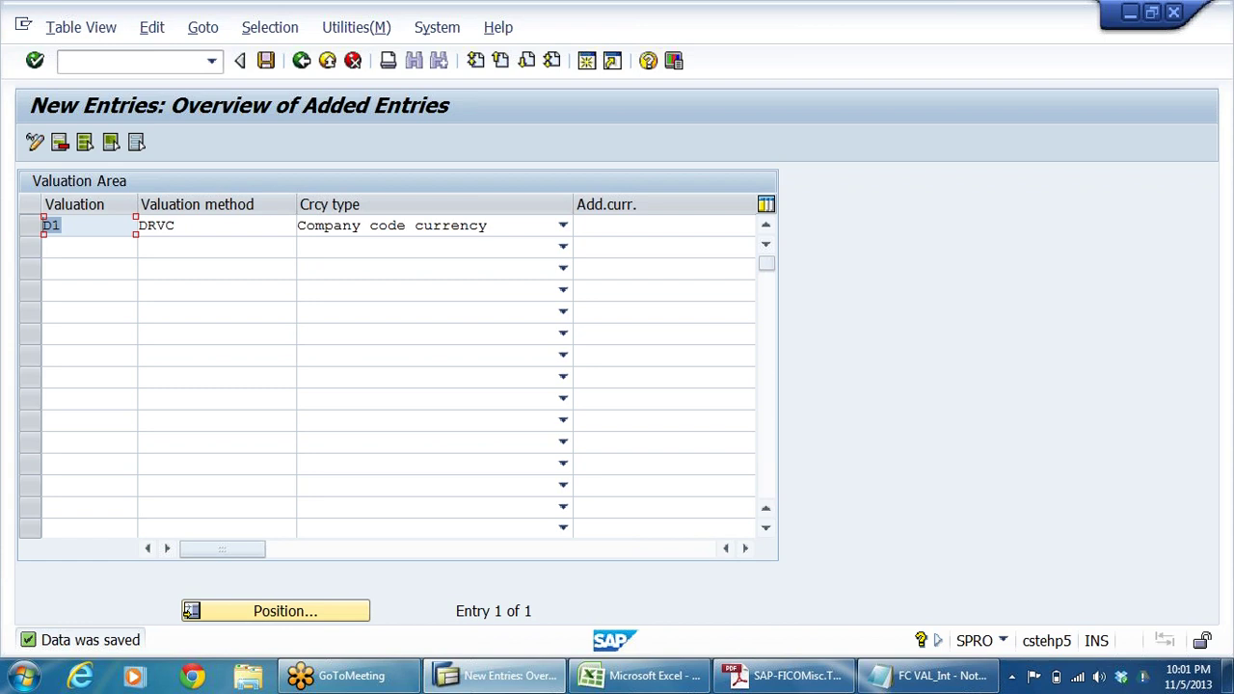
{"action": "left_click", "coordinate": [61, 225]}
{"action": "left_click", "coordinate": [301, 61]}
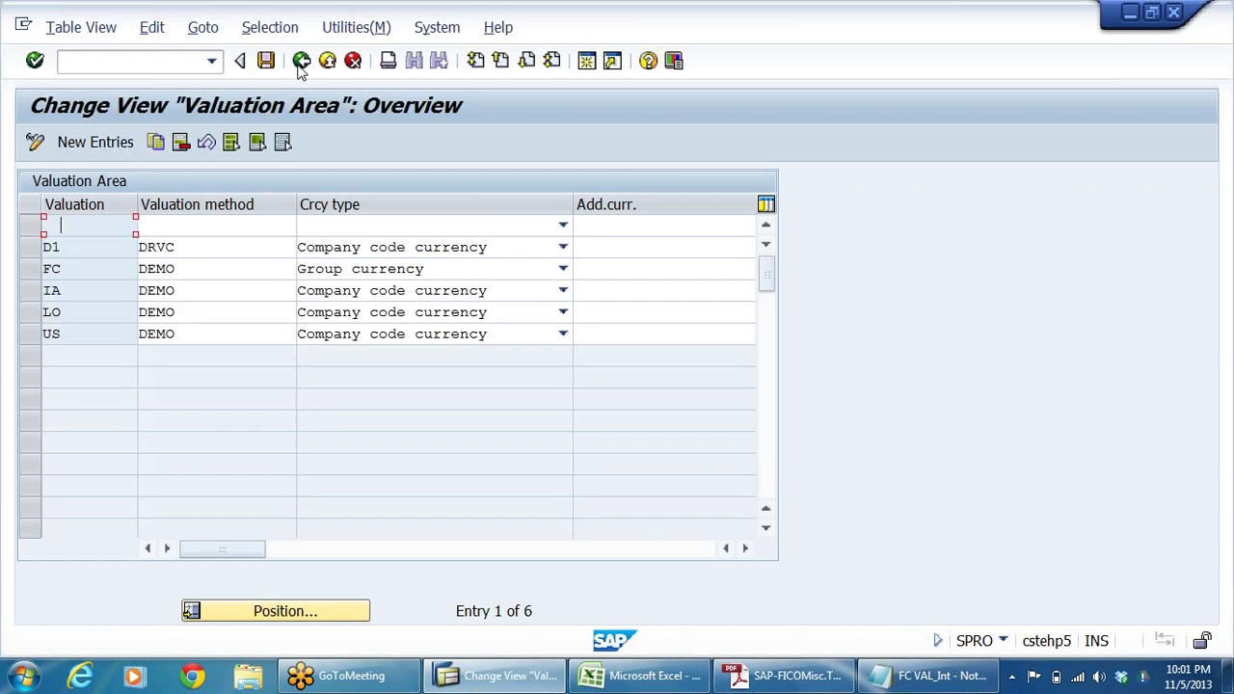
Open Check Assignment of Accounting Principle to Ledger Group in the IMG, review accounting principle 01's target ledger group, and return to the IMG.
{"action": "left_click", "coordinate": [301, 61]}
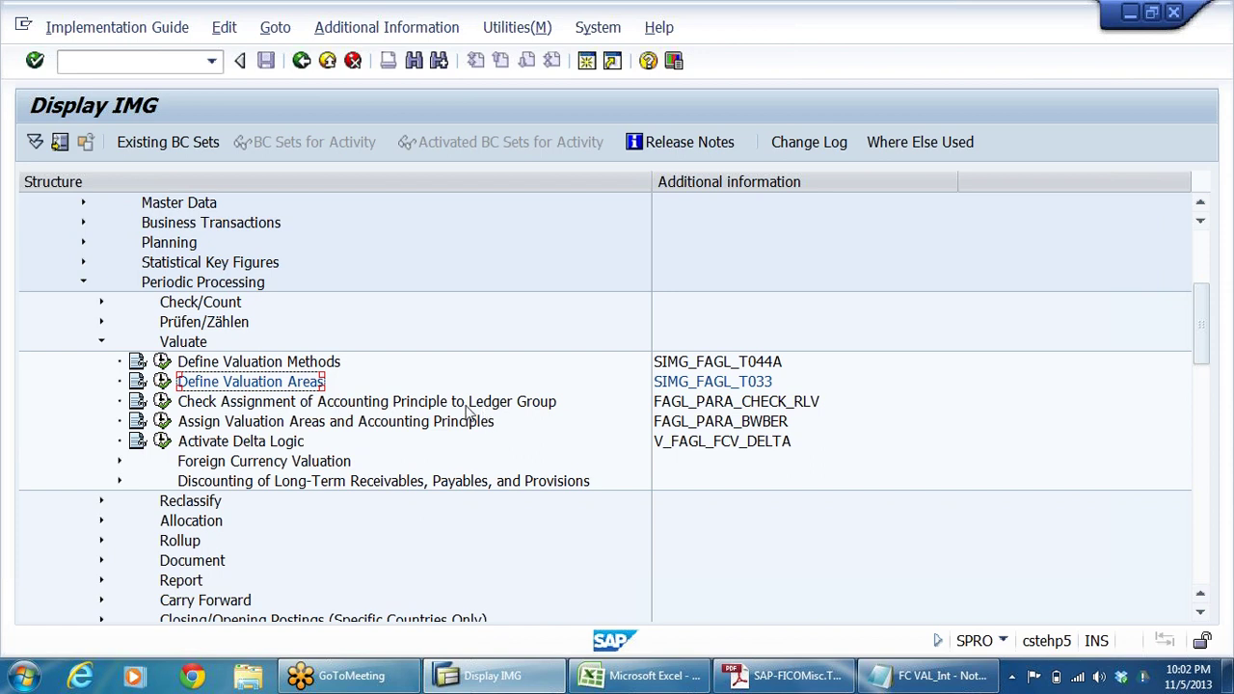
{"action": "left_click", "coordinate": [522, 404]}
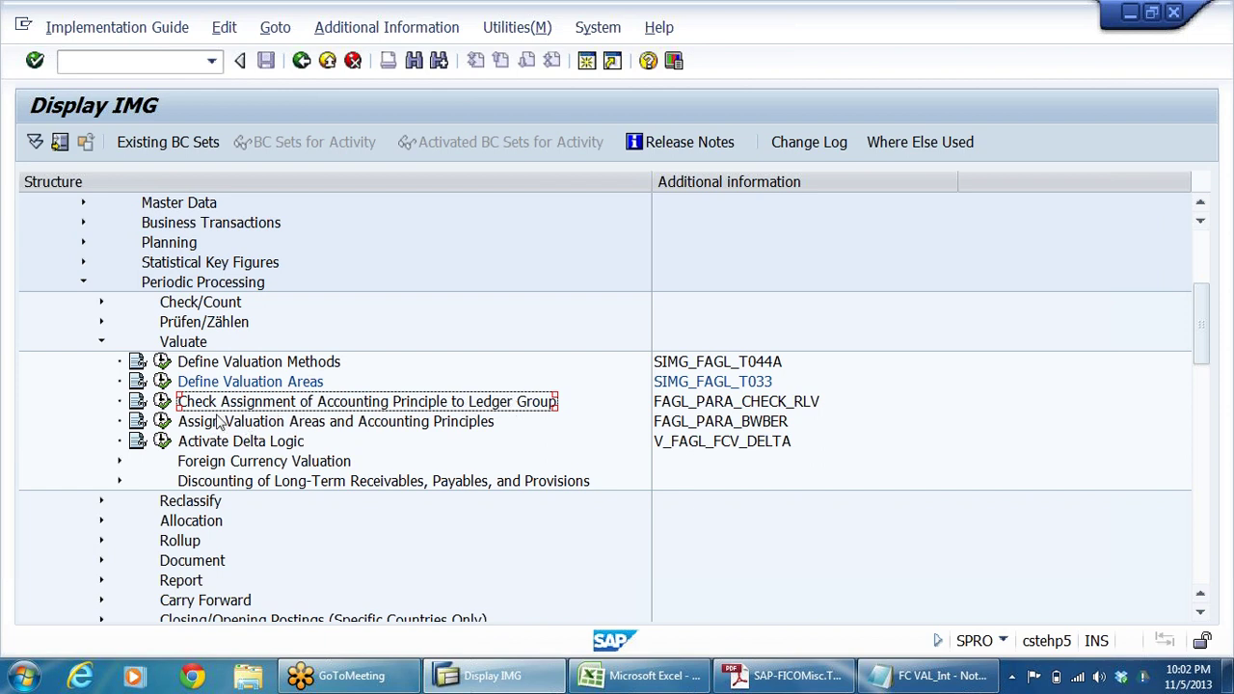
{"action": "left_click", "coordinate": [162, 403]}
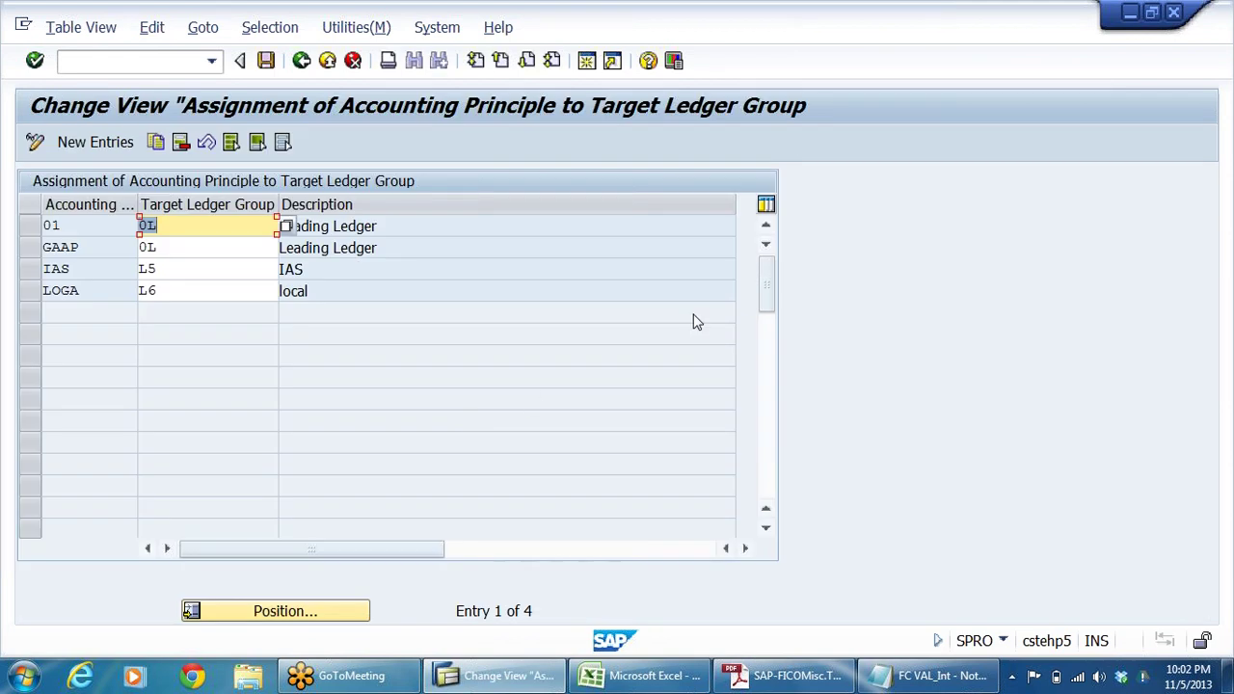
{"action": "left_click", "coordinate": [158, 226]}
{"action": "key", "text": "Tab"}
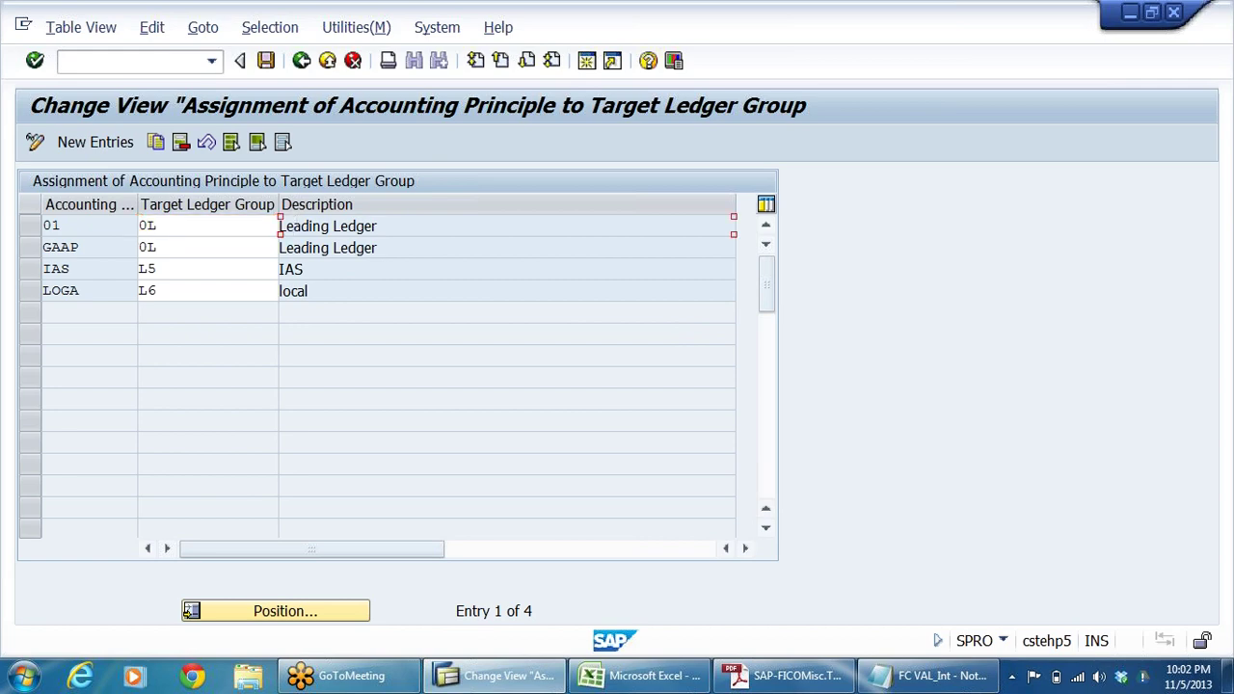
{"action": "left_click", "coordinate": [303, 61]}
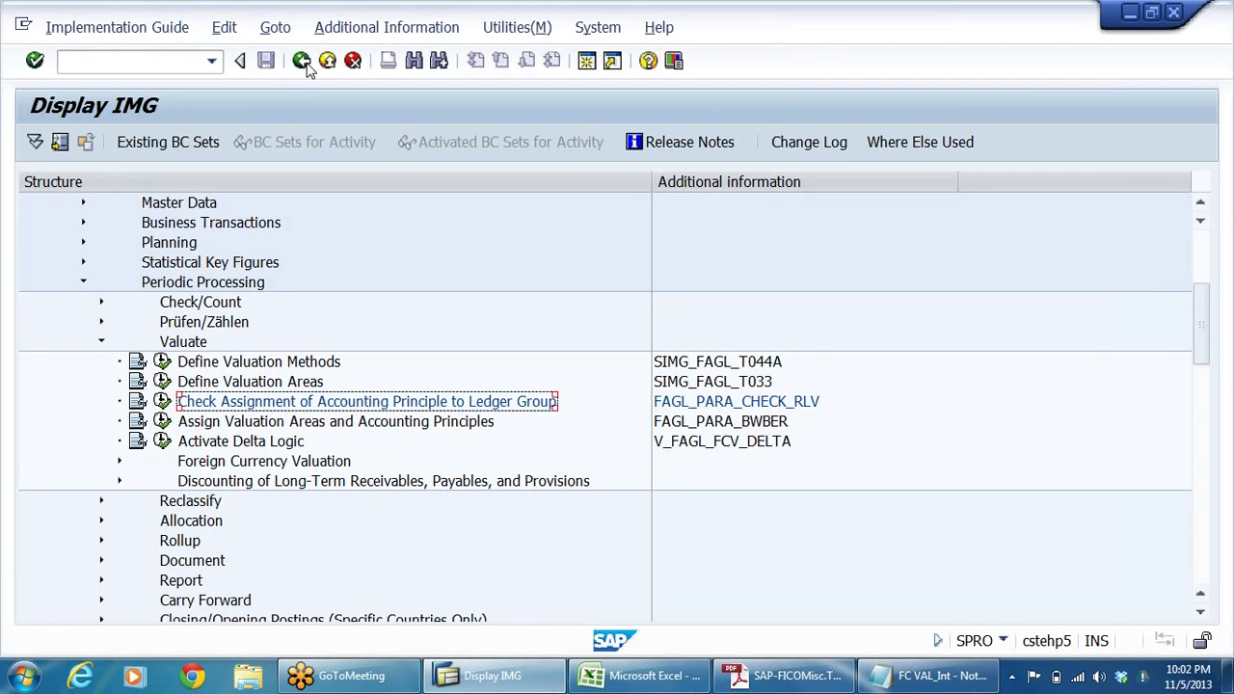
Expand Ledgers and Ledger under Financial Accounting Global Settings (New) and open Define Ledgers for General Ledger Accounting.
{"action": "left_click", "coordinate": [206, 426]}
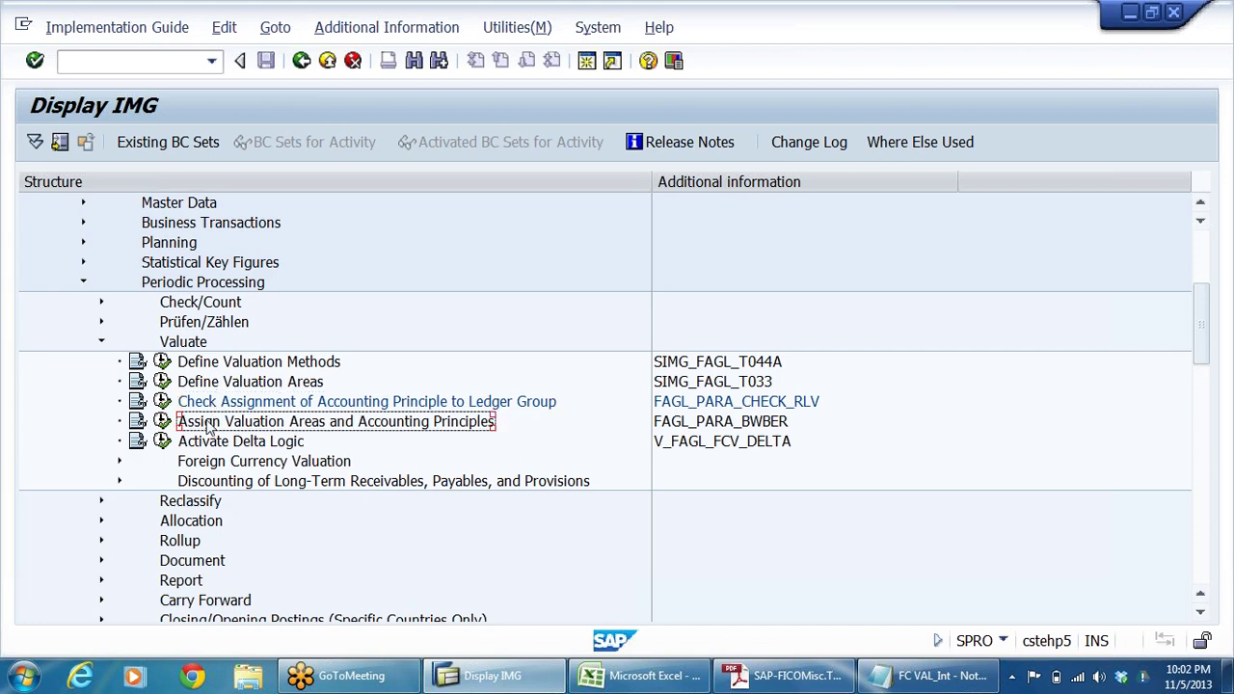
{"action": "scroll", "coordinate": [347, 380], "scroll_direction": "up", "scroll_amount": 2}
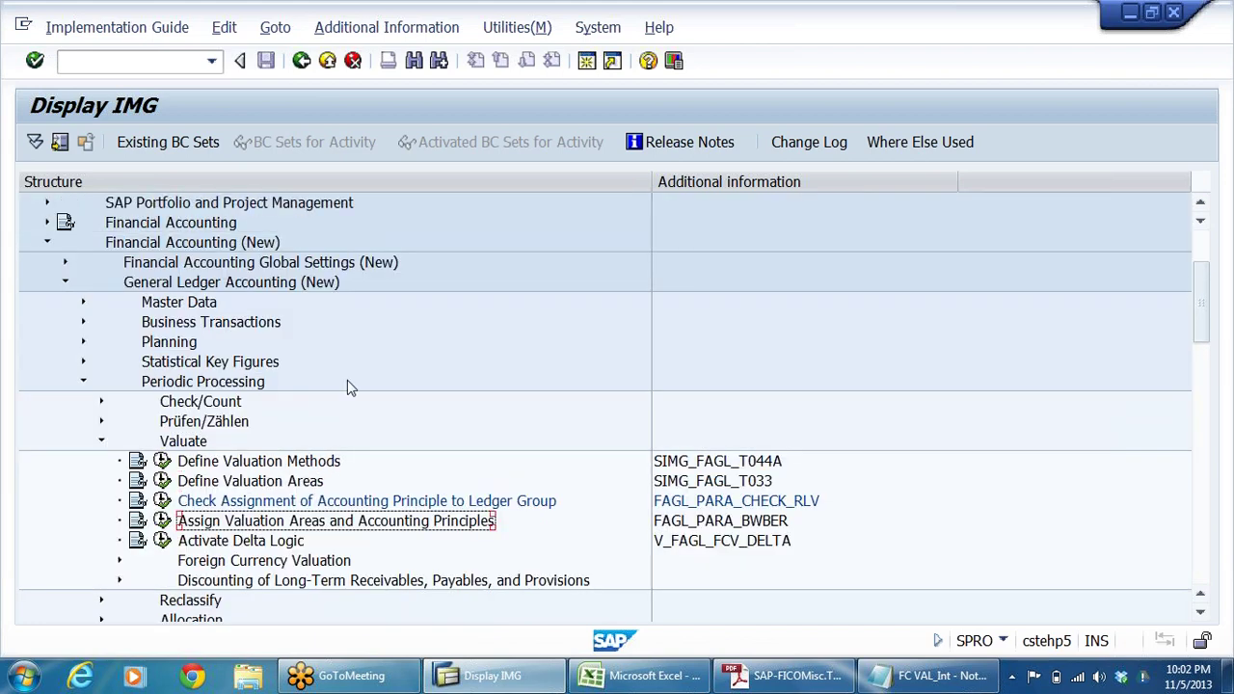
{"action": "scroll", "coordinate": [457, 387], "scroll_direction": "up", "scroll_amount": 1}
{"action": "left_click", "coordinate": [169, 304]}
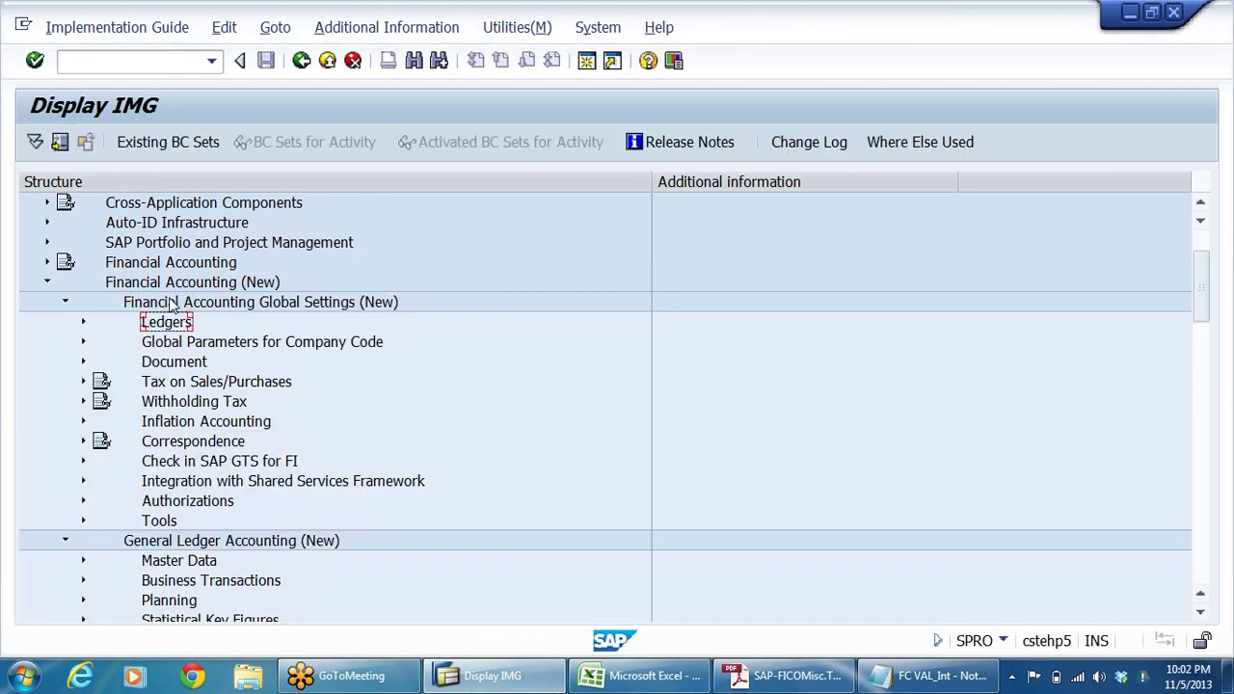
{"action": "key", "text": "Right"}
{"action": "key", "text": "Right"}
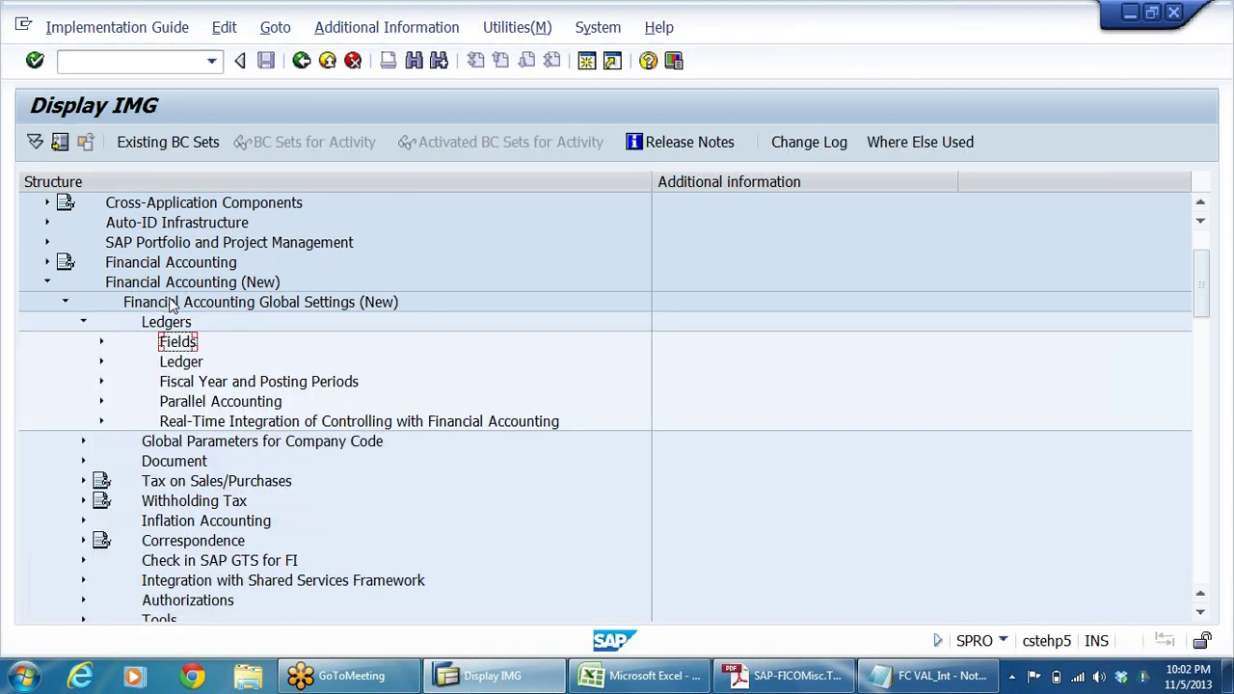
{"action": "key", "text": "Down"}
{"action": "key", "text": "Right"}
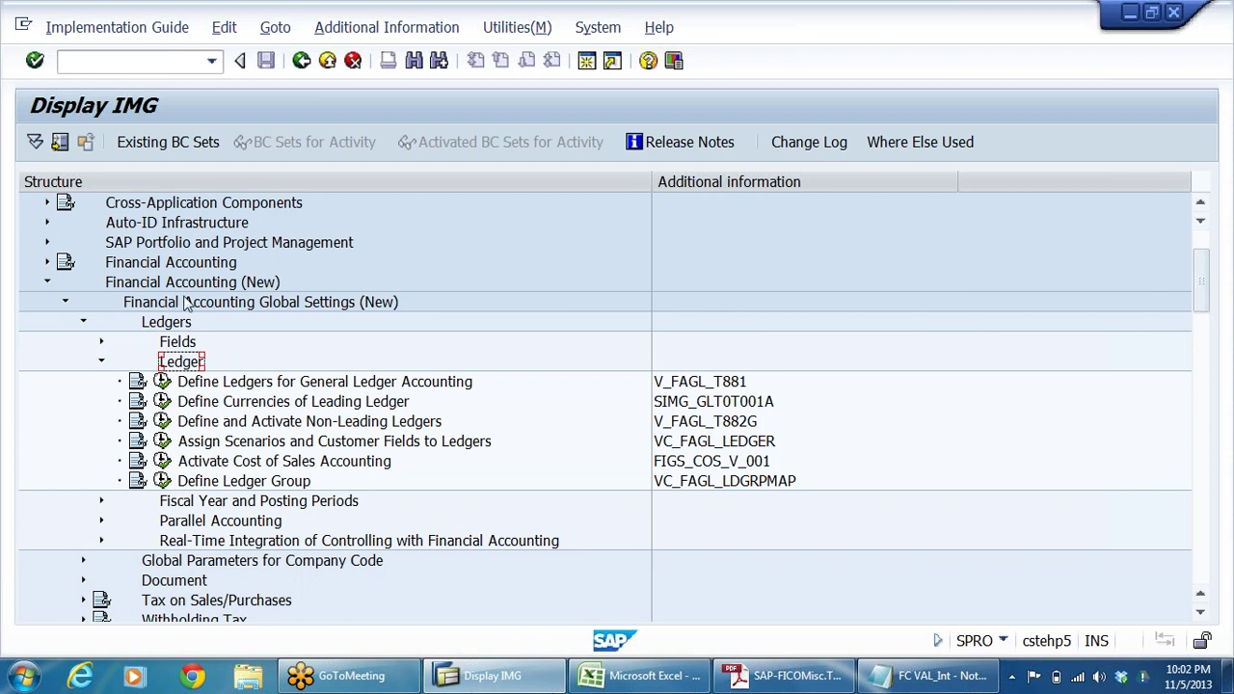
{"action": "left_click", "coordinate": [453, 386]}
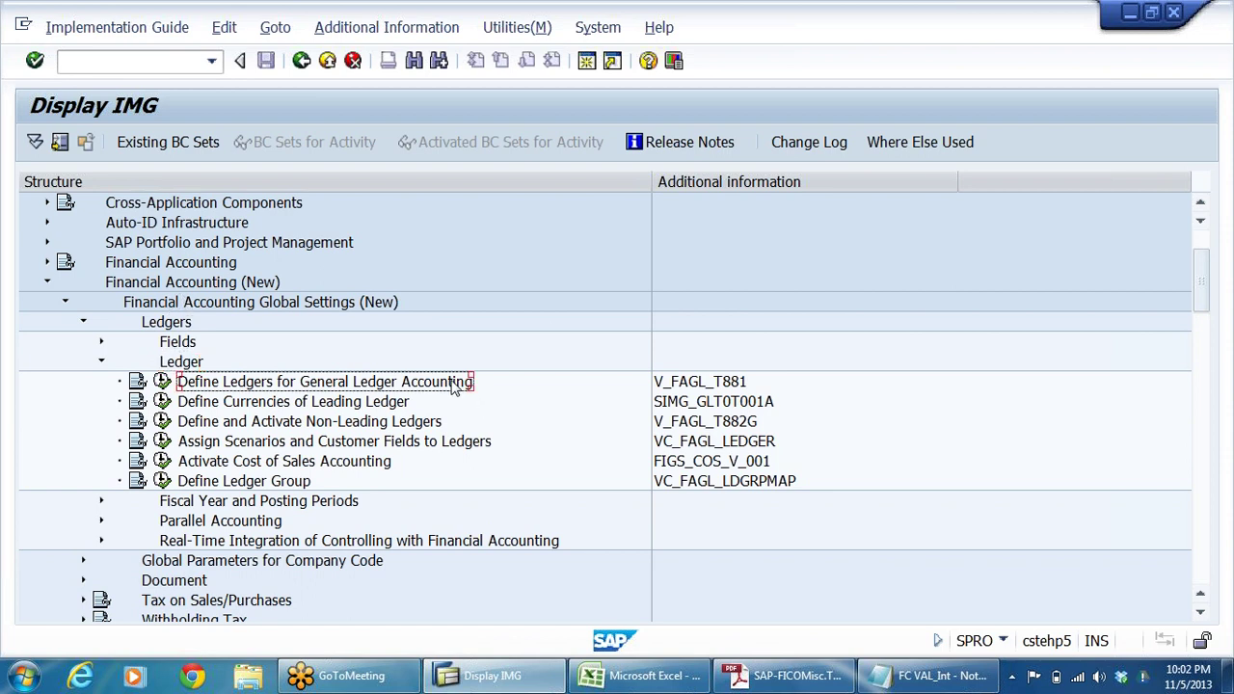
{"action": "left_click", "coordinate": [162, 382]}
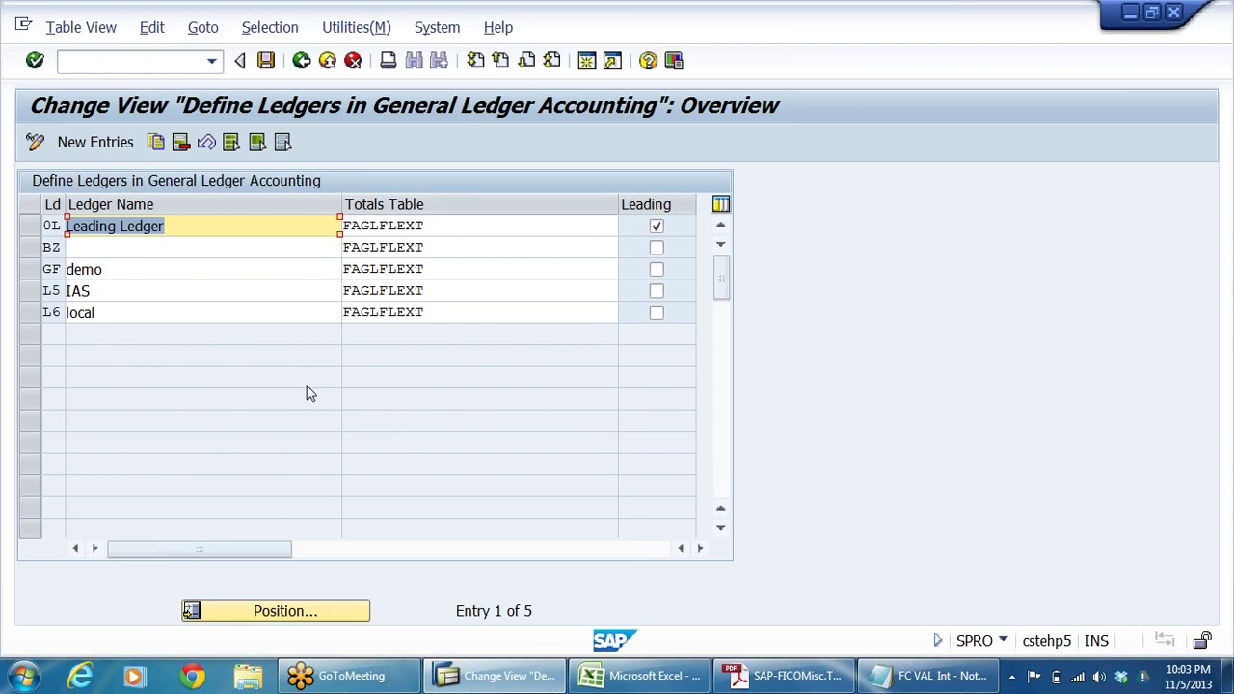
Examine the name of ledger 0L in the general ledger definitions.
{"action": "left_click", "coordinate": [166, 227]}
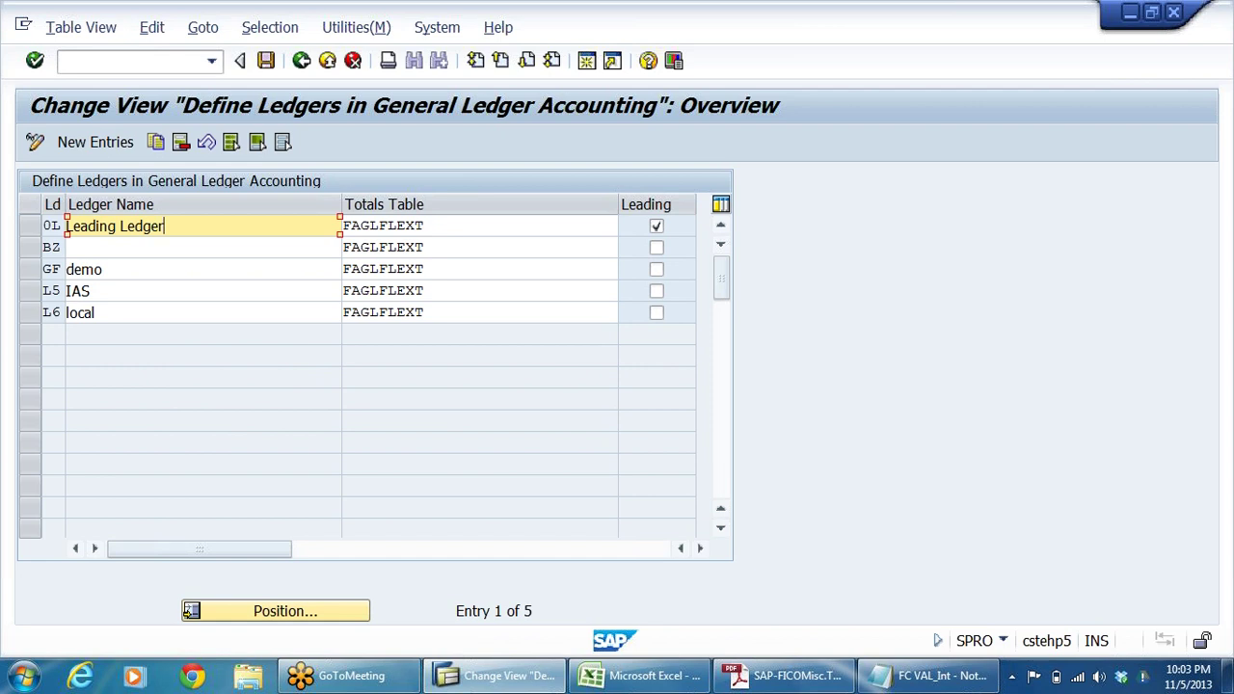
{"action": "key", "text": "shift+Home"}
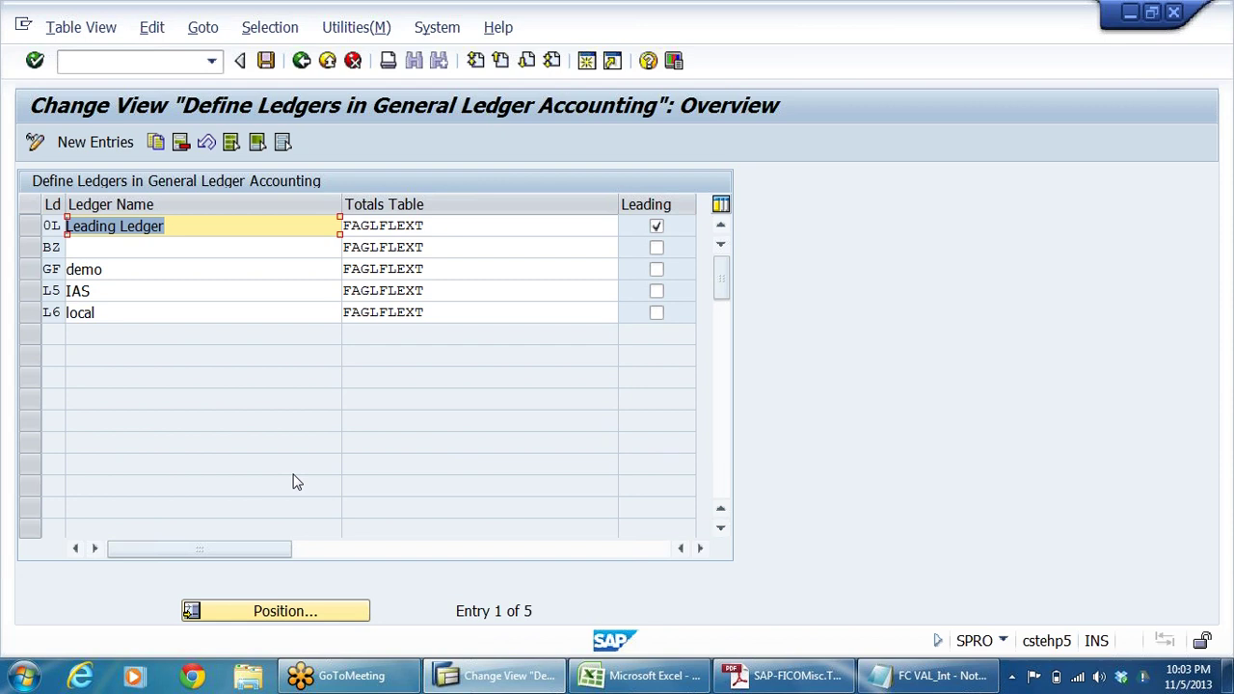
{"action": "key", "text": "End"}
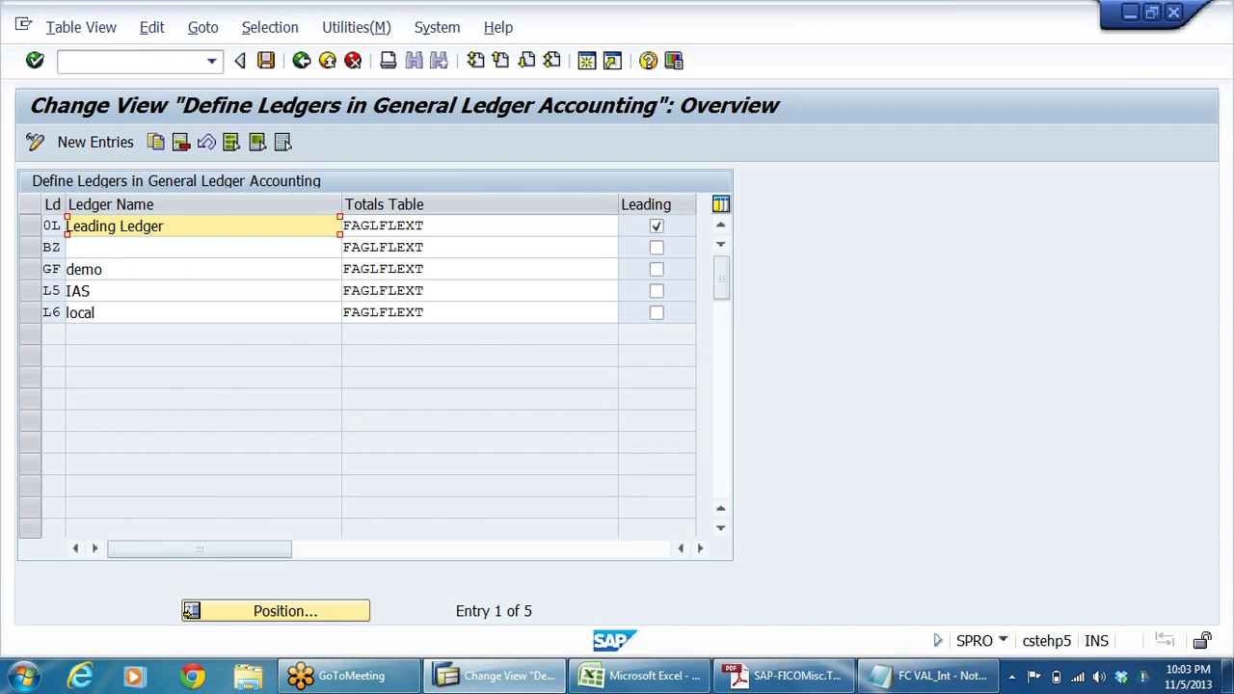
{"action": "key", "text": "shift+Home"}
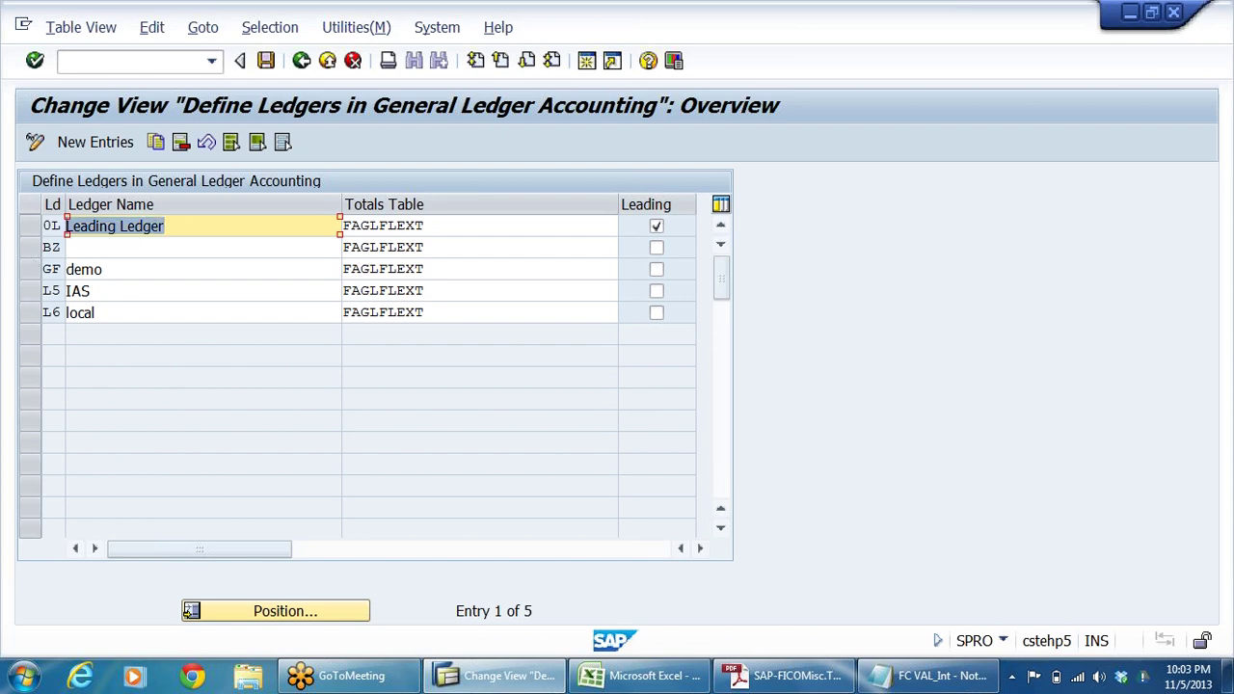
{"action": "key", "text": "End"}
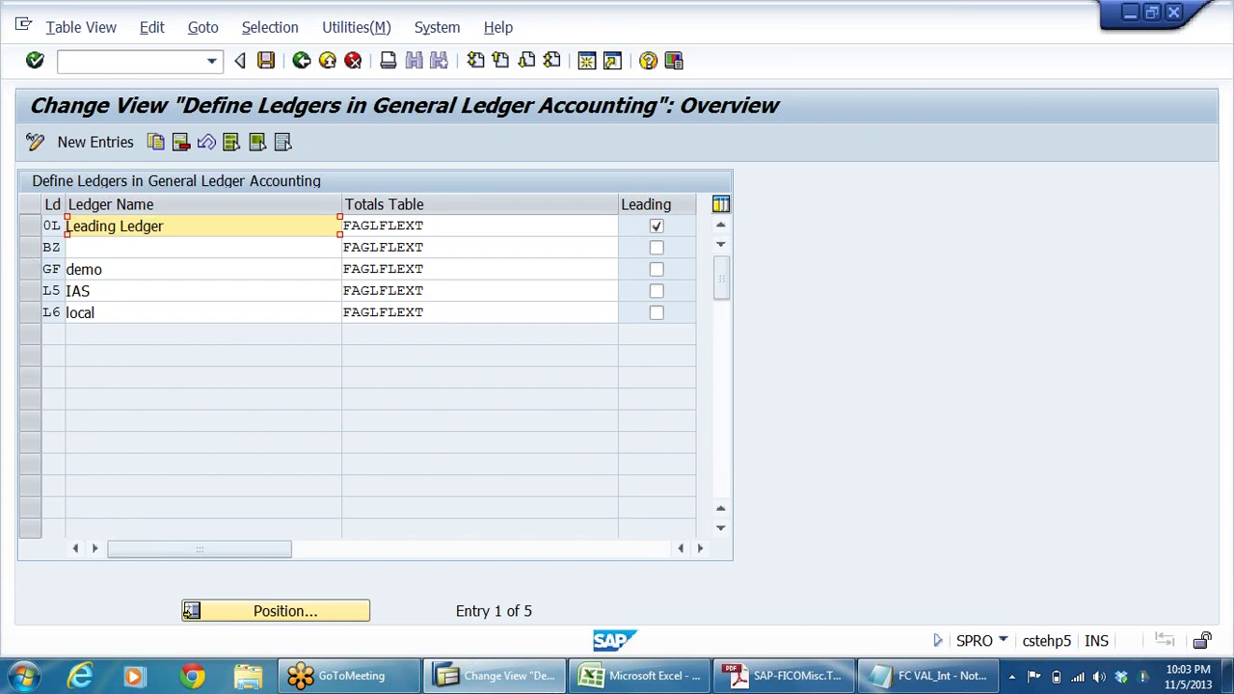
Switch to the DRL_GRP workbook in Excel, look through its sheets, and bring up the NEW GL sheet on parallel ledgers.
{"action": "left_click", "coordinate": [641, 677]}
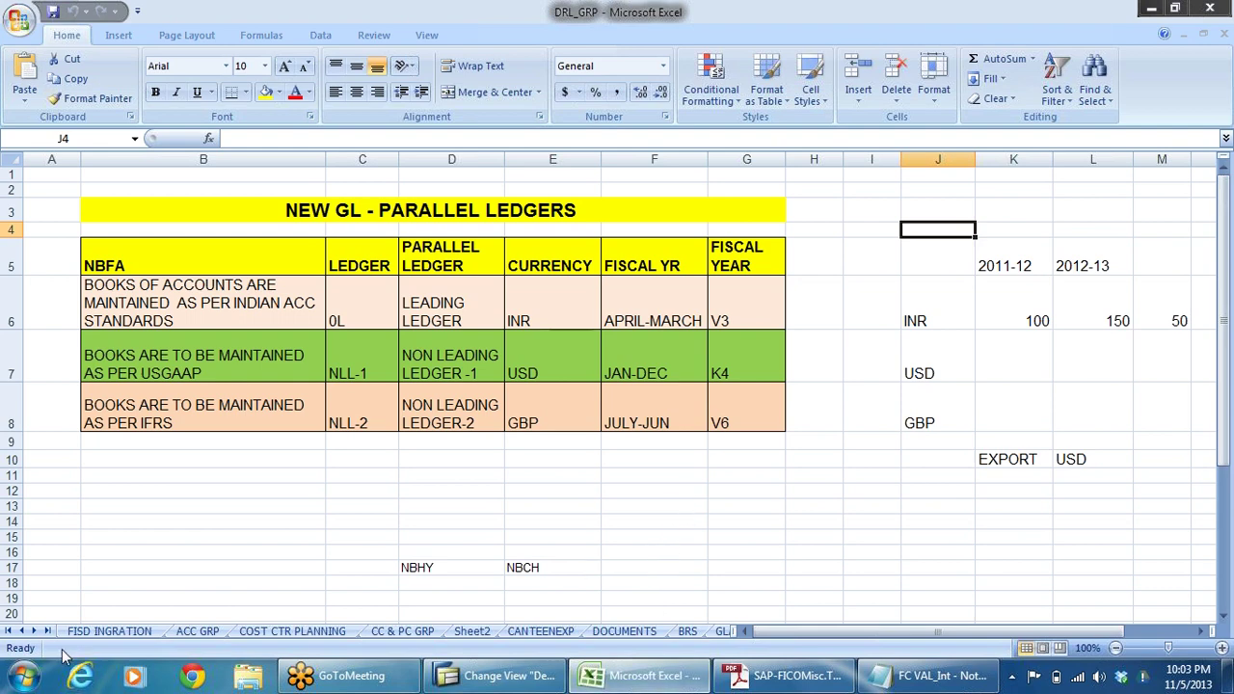
{"action": "left_click", "coordinate": [33, 631]}
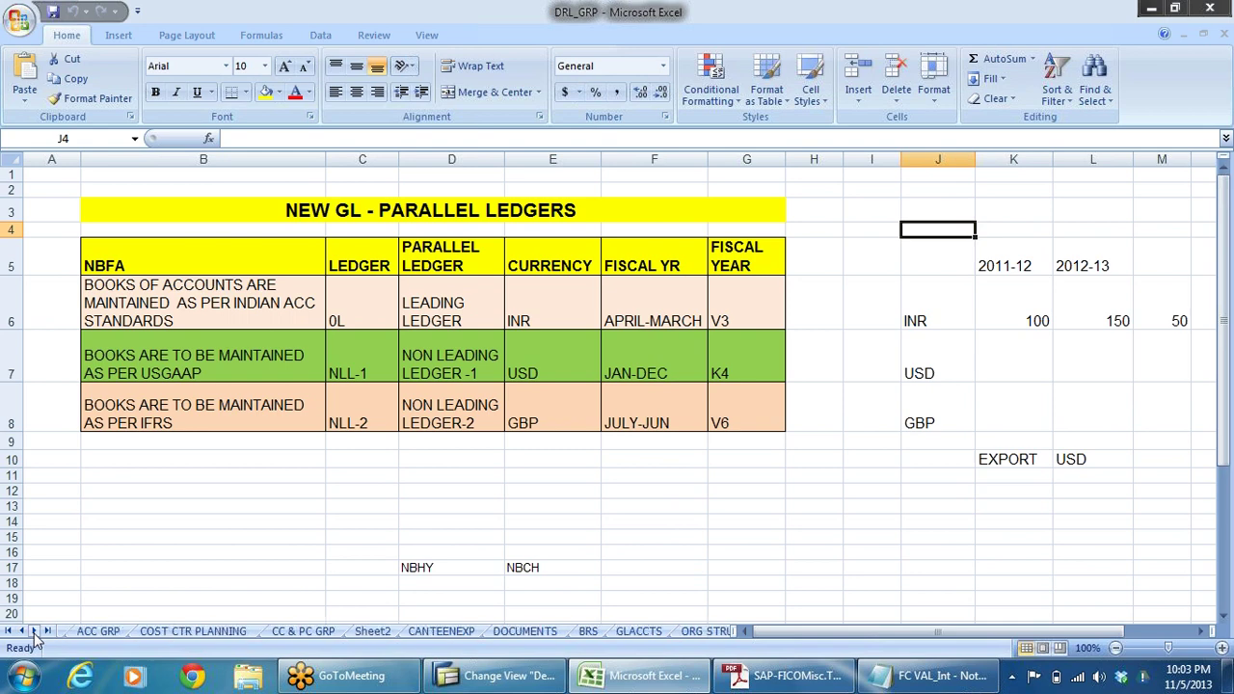
{"action": "left_click", "coordinate": [34, 631]}
{"action": "left_click", "coordinate": [34, 632]}
{"action": "left_click", "coordinate": [34, 632]}
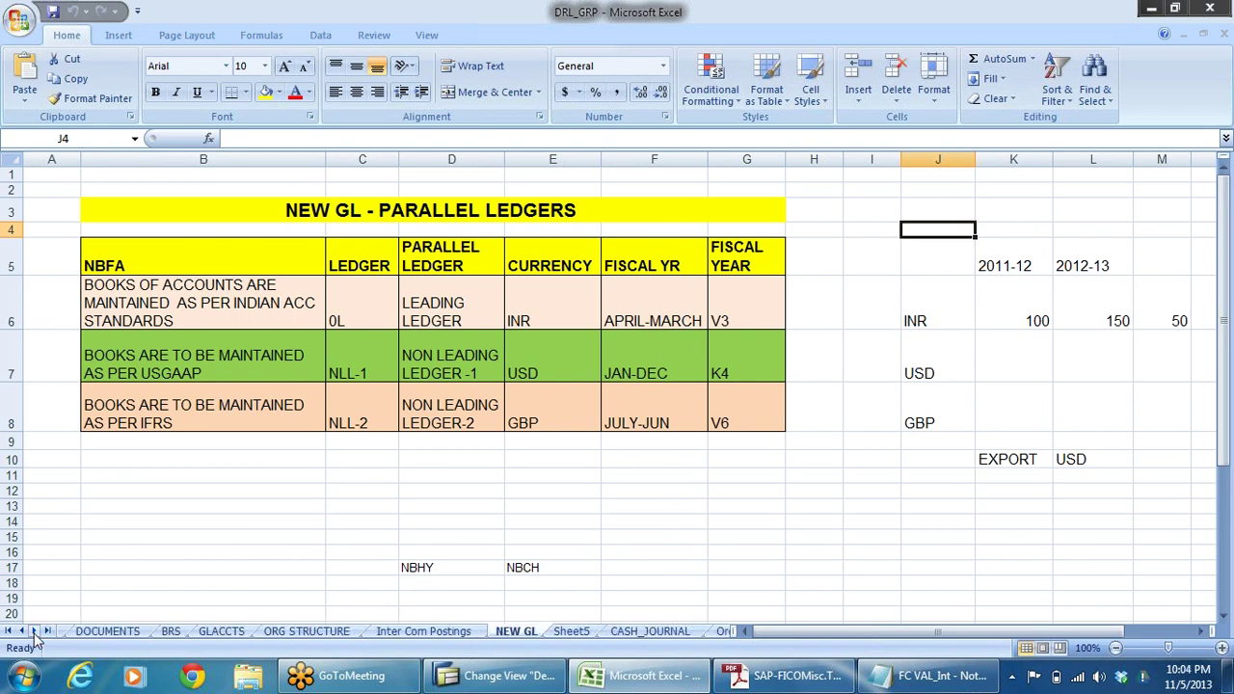
{"action": "left_click", "coordinate": [34, 632]}
{"action": "left_click", "coordinate": [34, 632]}
{"action": "left_click", "coordinate": [33, 632]}
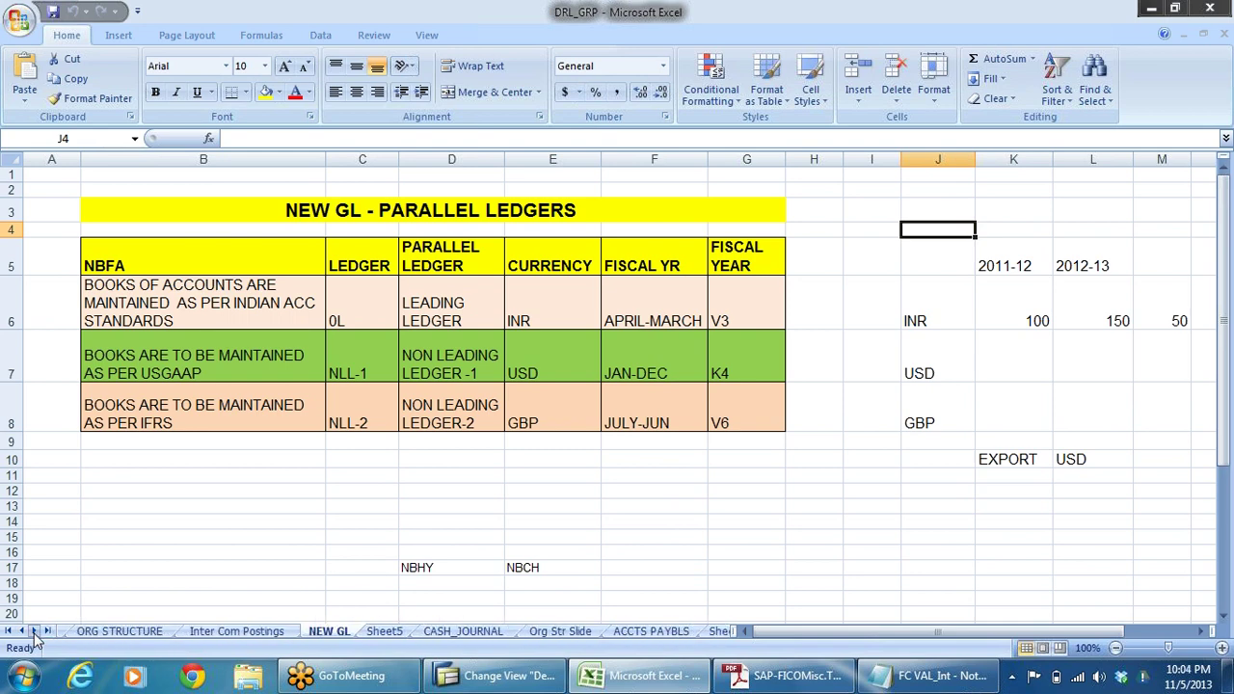
{"action": "left_click", "coordinate": [33, 632]}
{"action": "left_click", "coordinate": [34, 631]}
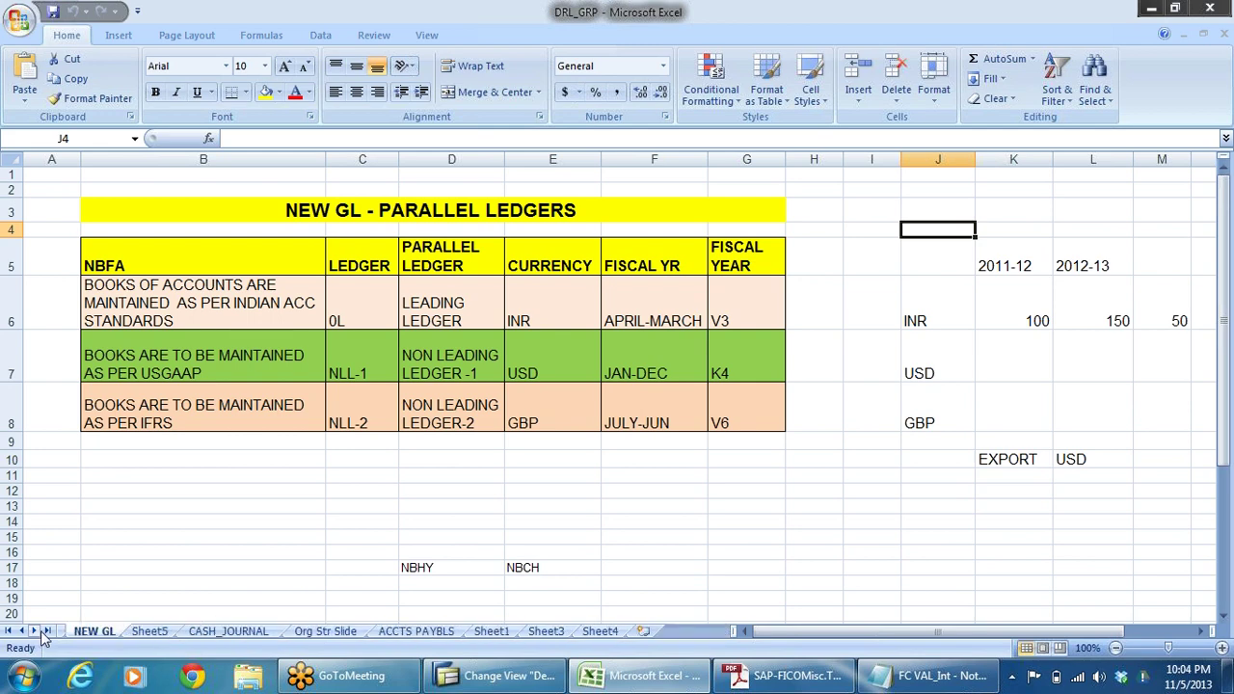
{"action": "left_click", "coordinate": [487, 632]}
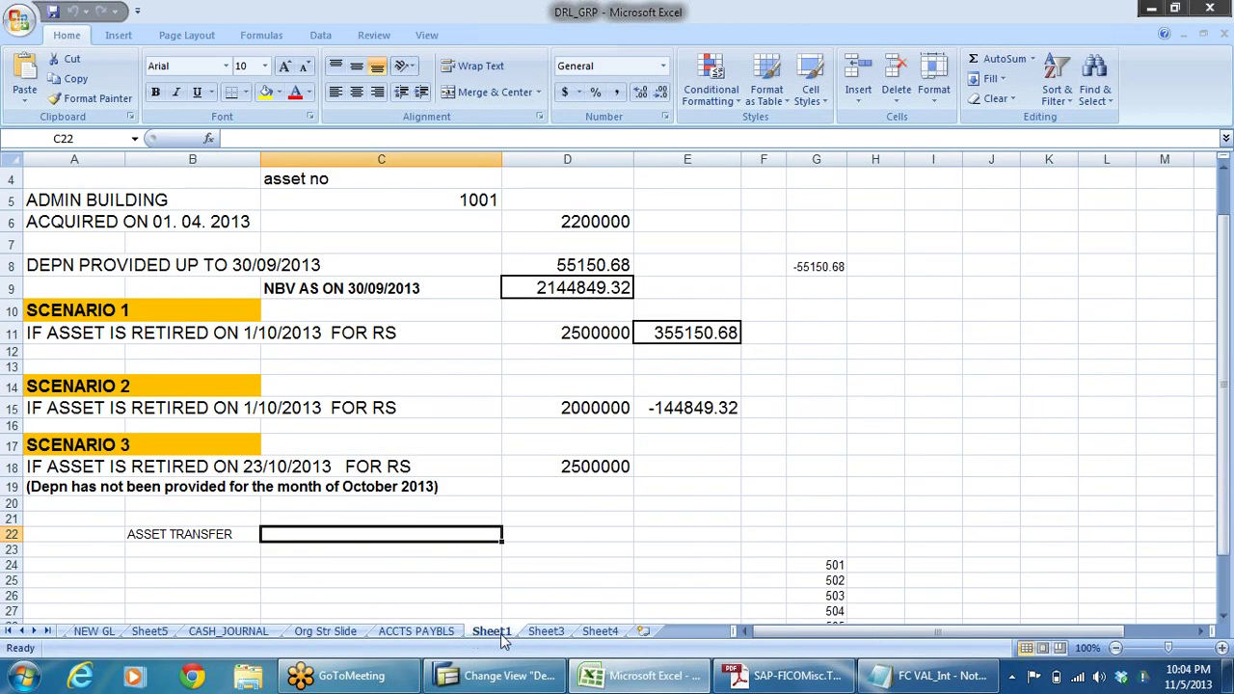
{"action": "left_click", "coordinate": [536, 635]}
{"action": "left_click", "coordinate": [600, 632]}
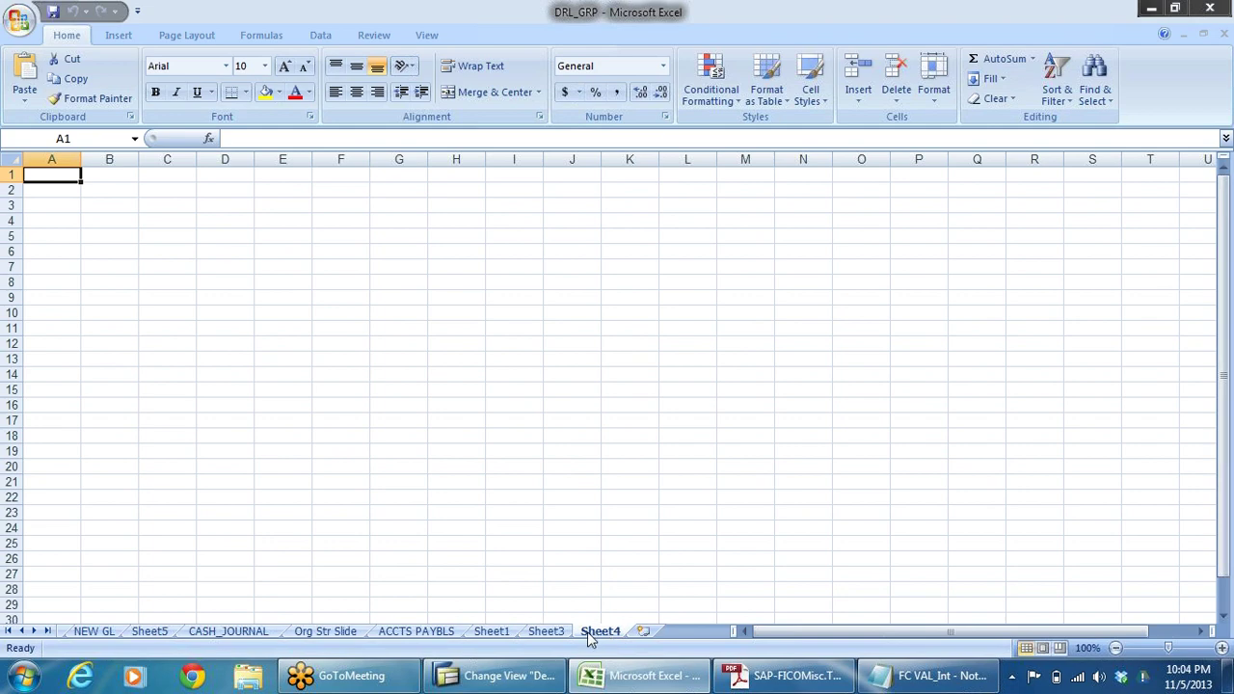
{"action": "left_click", "coordinate": [341, 632]}
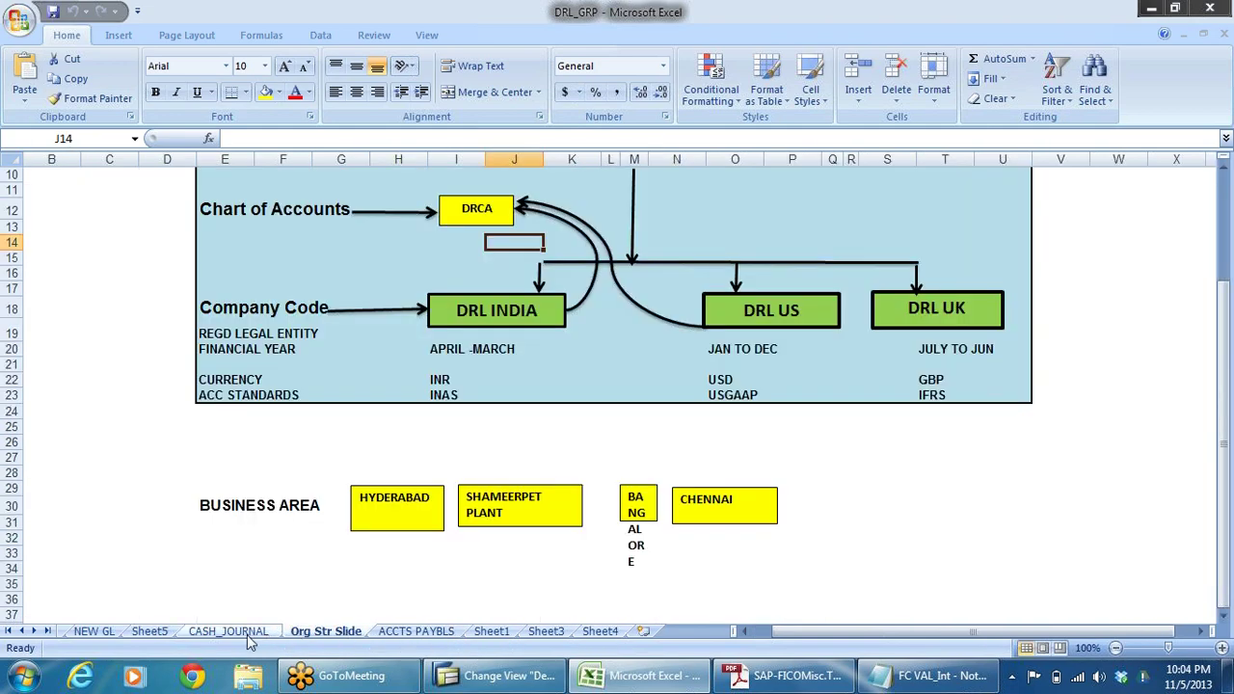
{"action": "left_click", "coordinate": [208, 633]}
{"action": "left_click", "coordinate": [148, 636]}
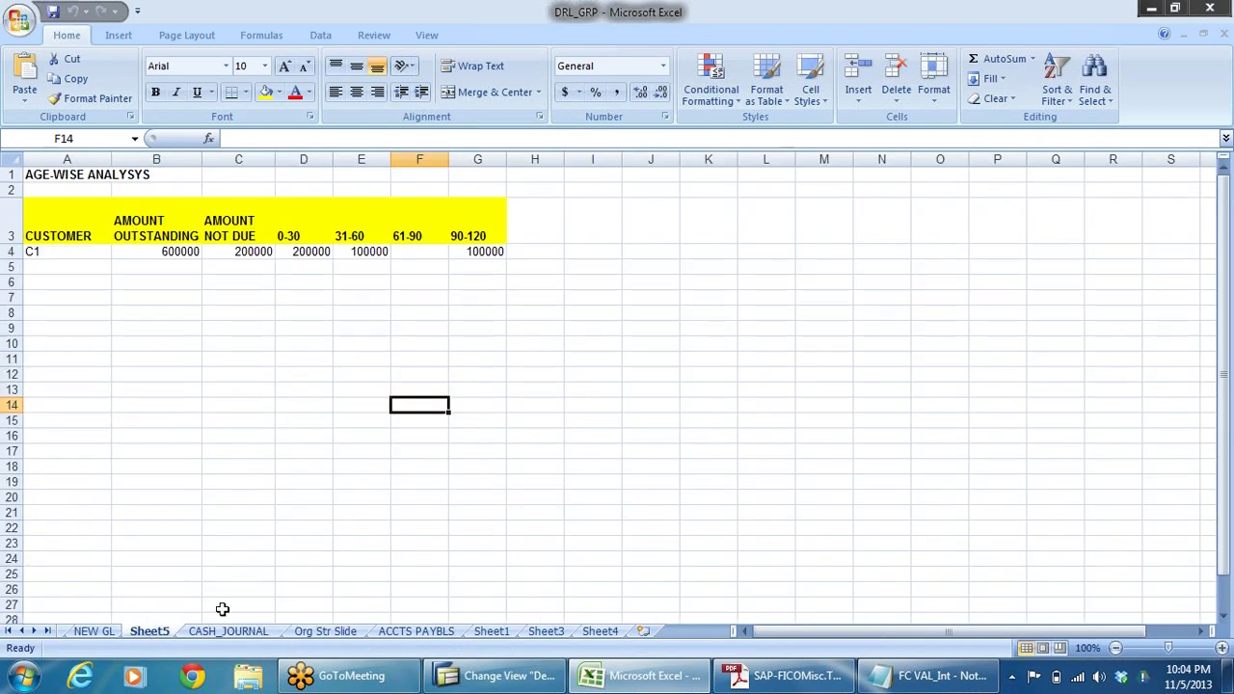
{"action": "left_click", "coordinate": [94, 636]}
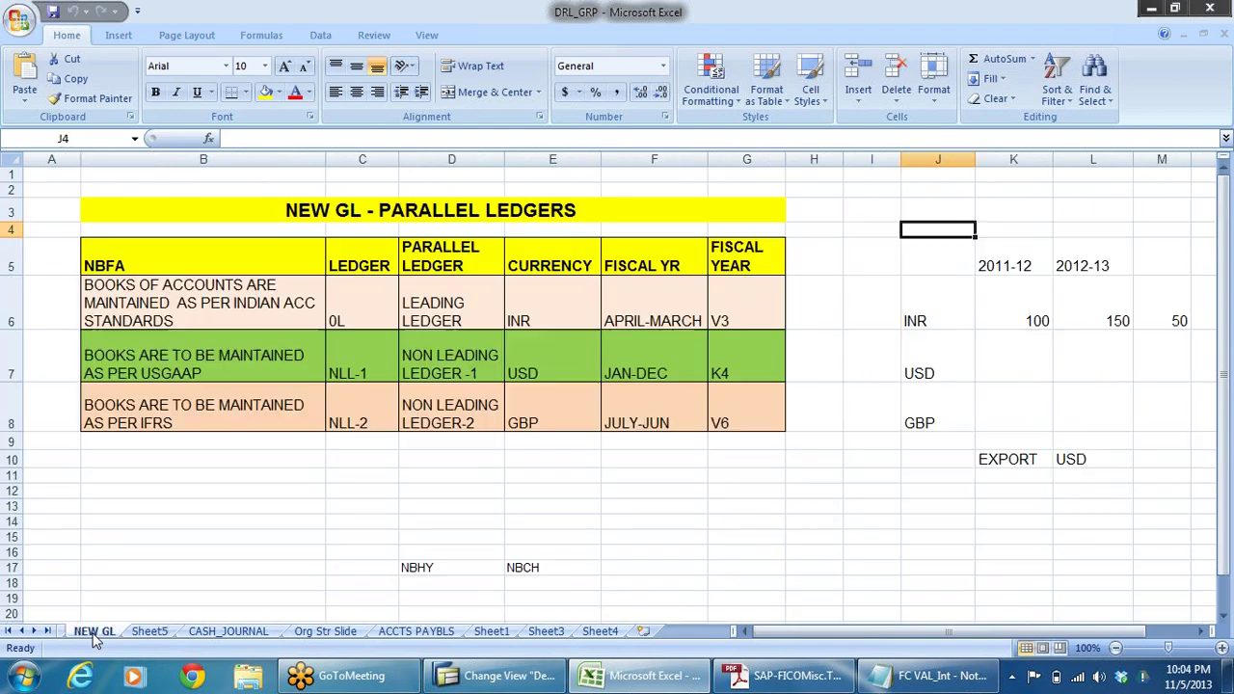
Examine the Ledger column of the parallel ledgers table, focusing on leading ledger 0L.
{"action": "left_click", "coordinate": [505, 493]}
{"action": "left_click", "coordinate": [349, 320]}
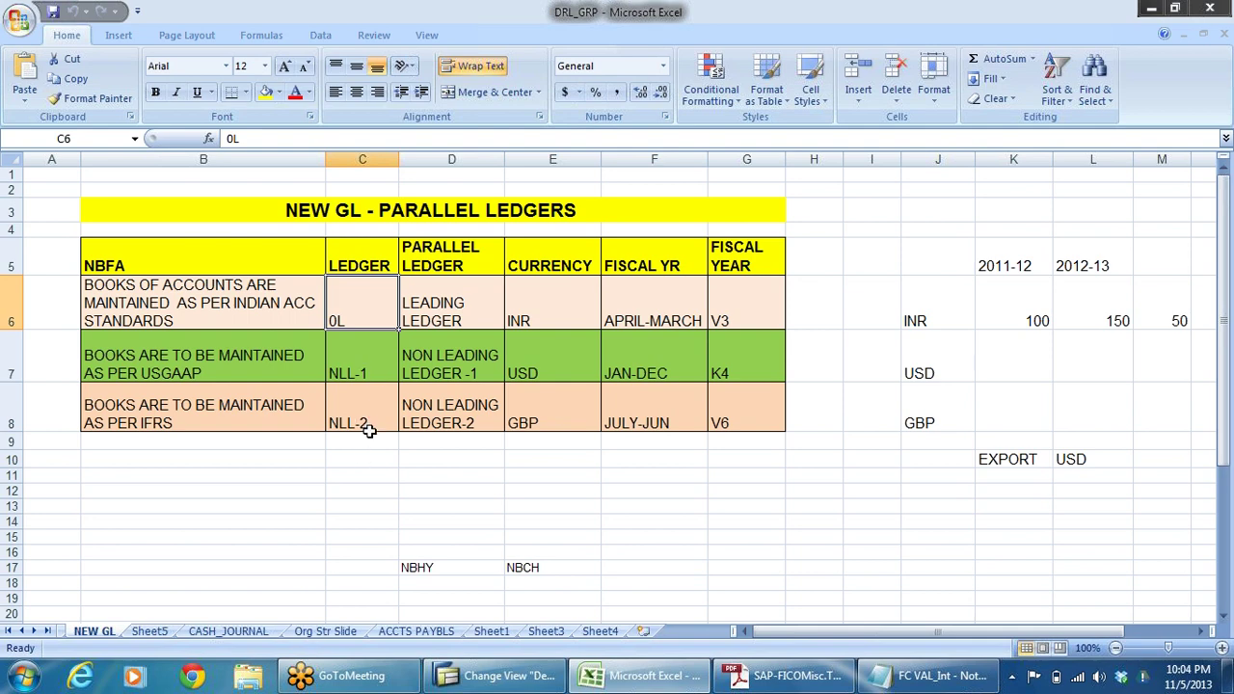
{"action": "left_click", "coordinate": [375, 495]}
{"action": "left_click", "coordinate": [375, 321]}
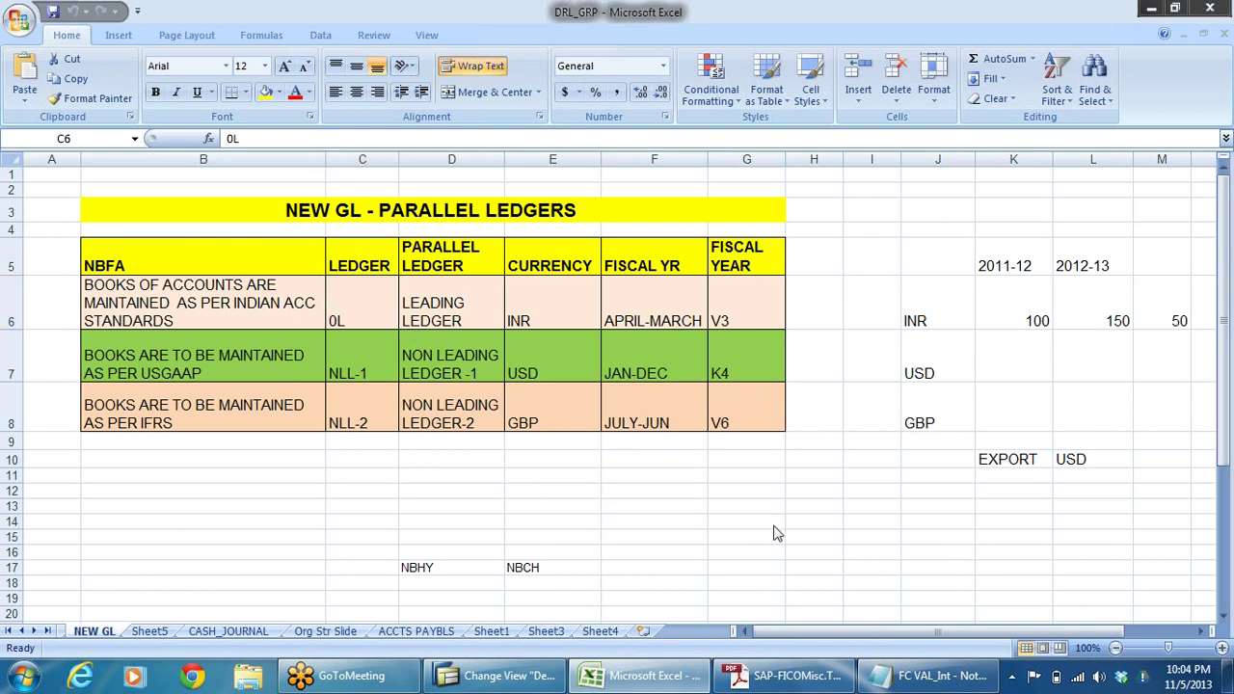
Switch back to SAP and copy the totals table name FAGLFLEXT from the leading ledger 0L row.
{"action": "key", "text": "alt+Tab"}
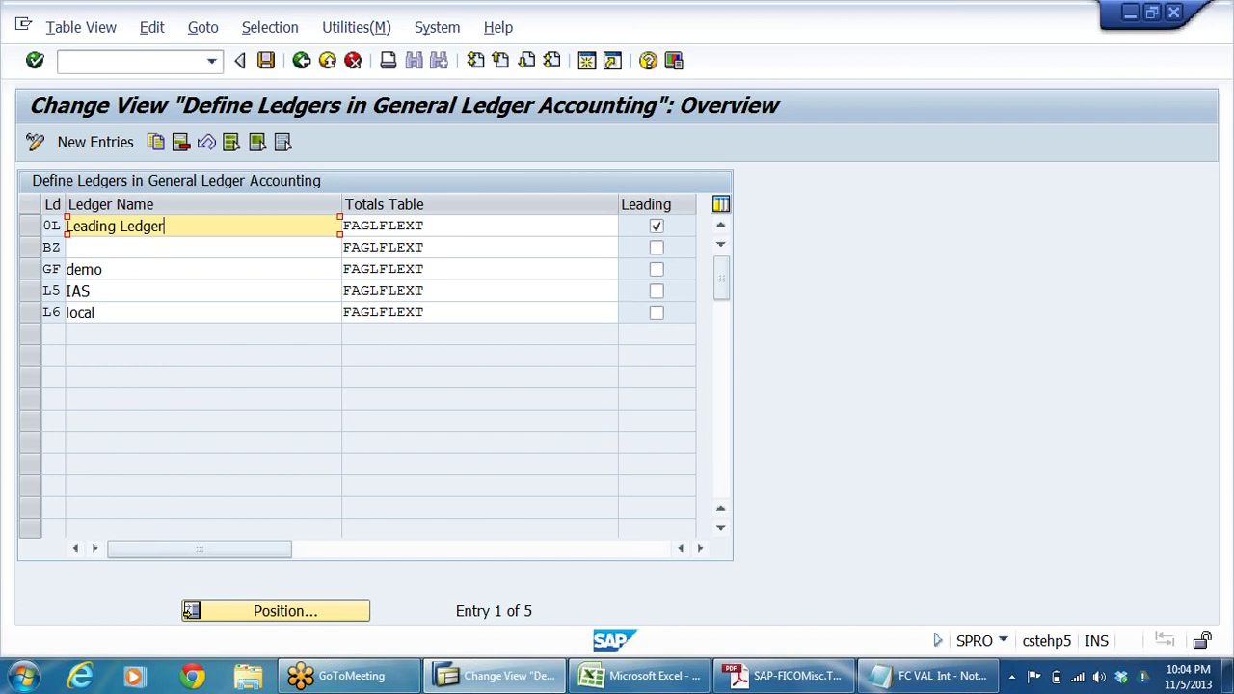
{"action": "key", "text": "Tab"}
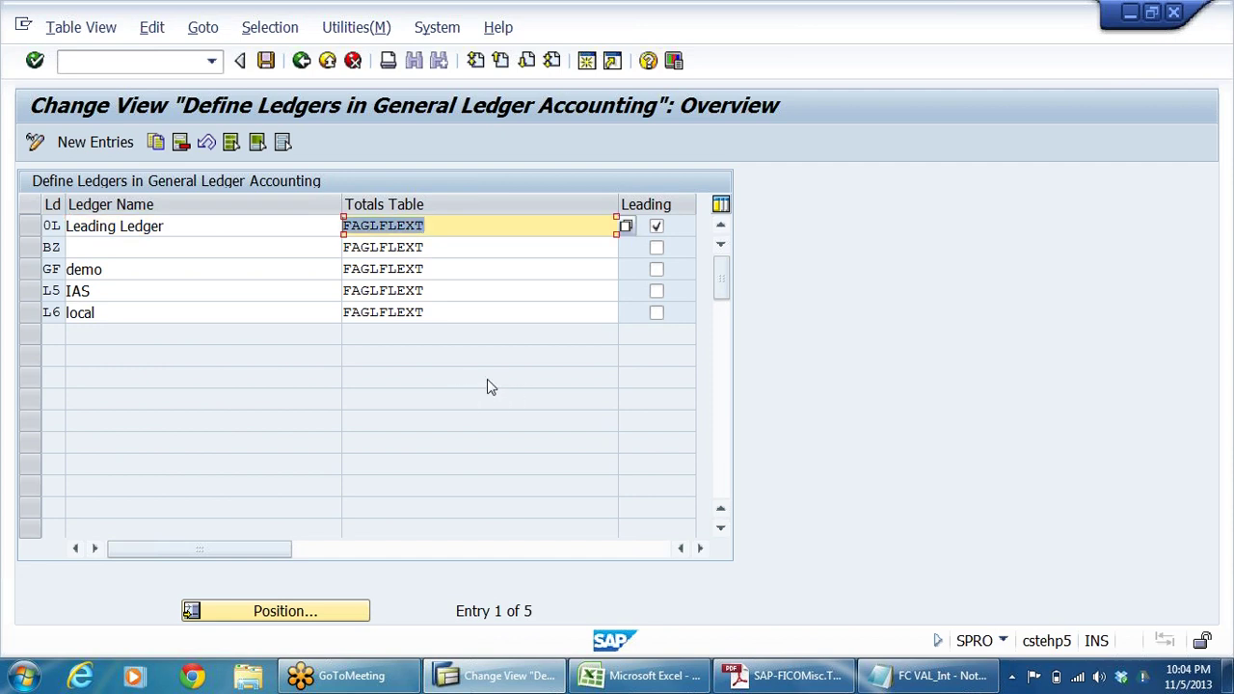
{"action": "left_click", "coordinate": [425, 226]}
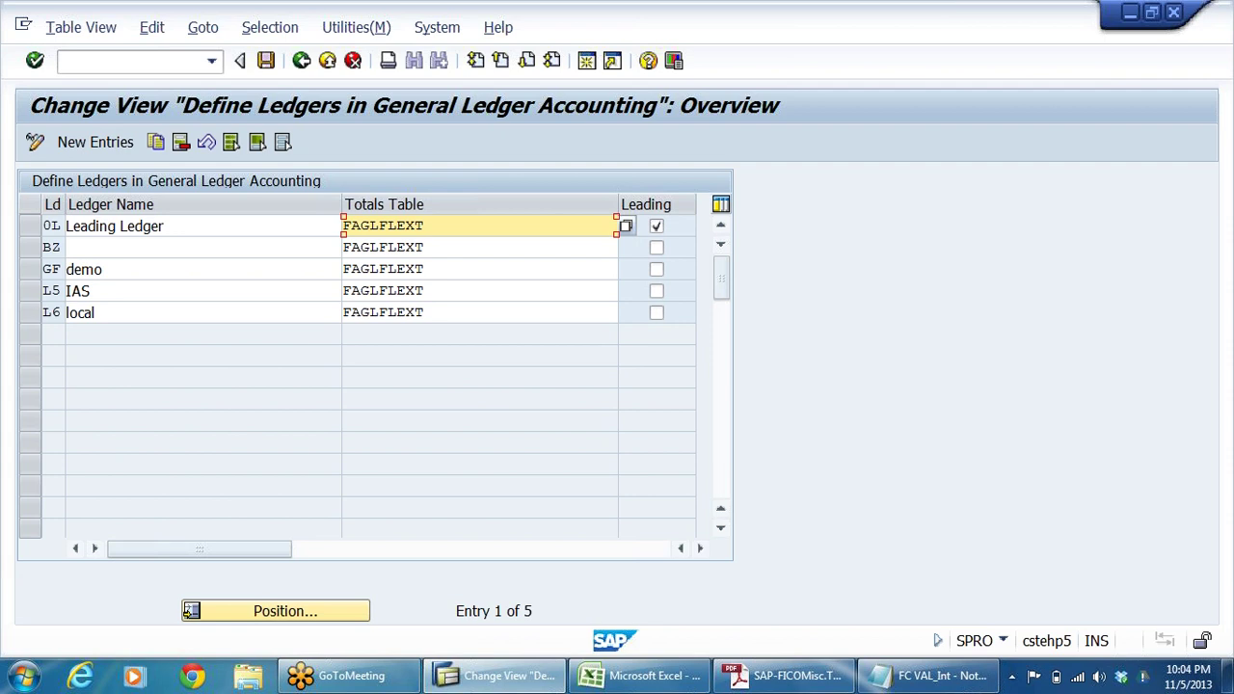
{"action": "key", "text": "shift+Left"}
{"action": "key", "text": "shift+Left"}
{"action": "key", "text": "shift+Left"}
{"action": "key", "text": "shift+Left"}
{"action": "key", "text": "shift+Left"}
{"action": "key", "text": "shift+Left"}
{"action": "key", "text": "shift+Left"}
{"action": "key", "text": "shift+Left"}
{"action": "key", "text": "shift+Left"}
{"action": "key", "text": "ctrl+c"}
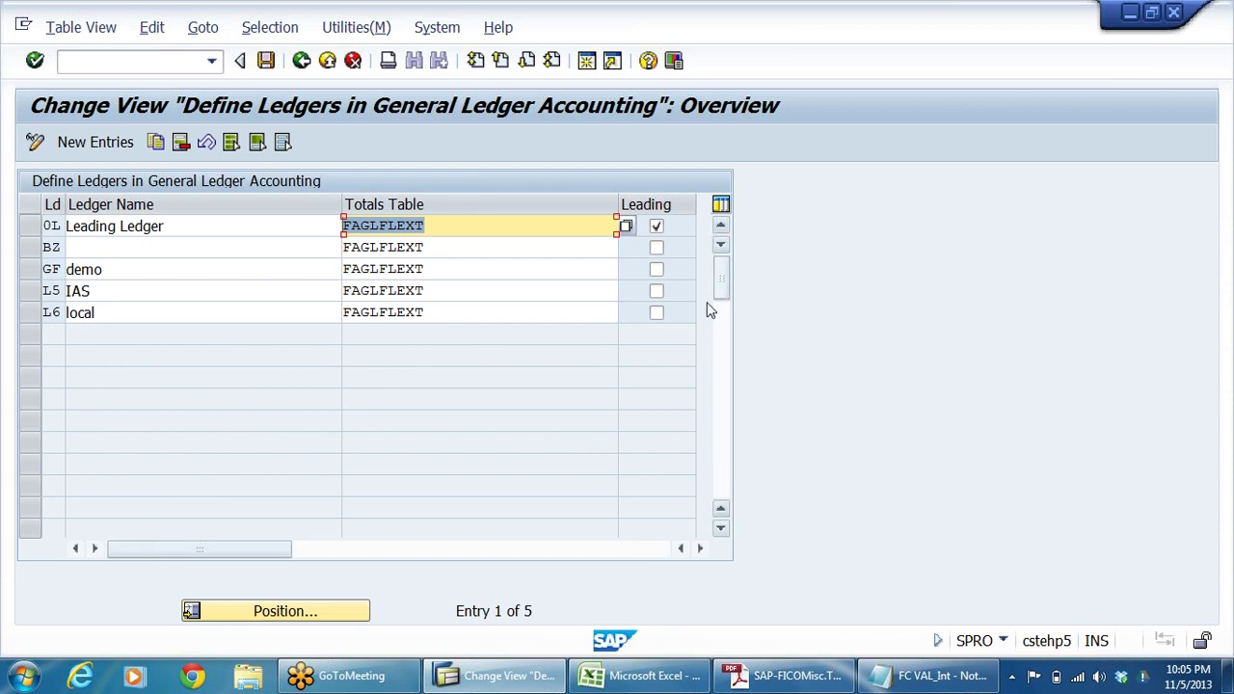
Start transaction SE11 in a new session and display the structure of database table FAGLFLEXT.
{"action": "left_click", "coordinate": [594, 66]}
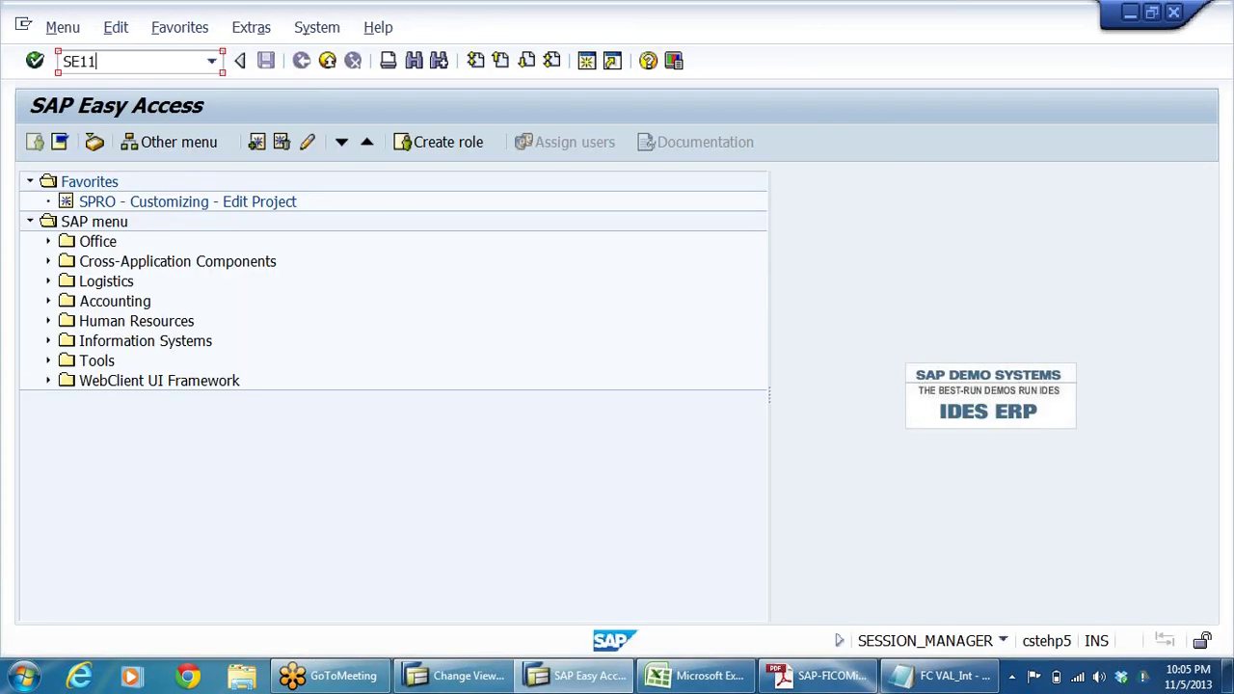
{"action": "key", "text": "Return"}
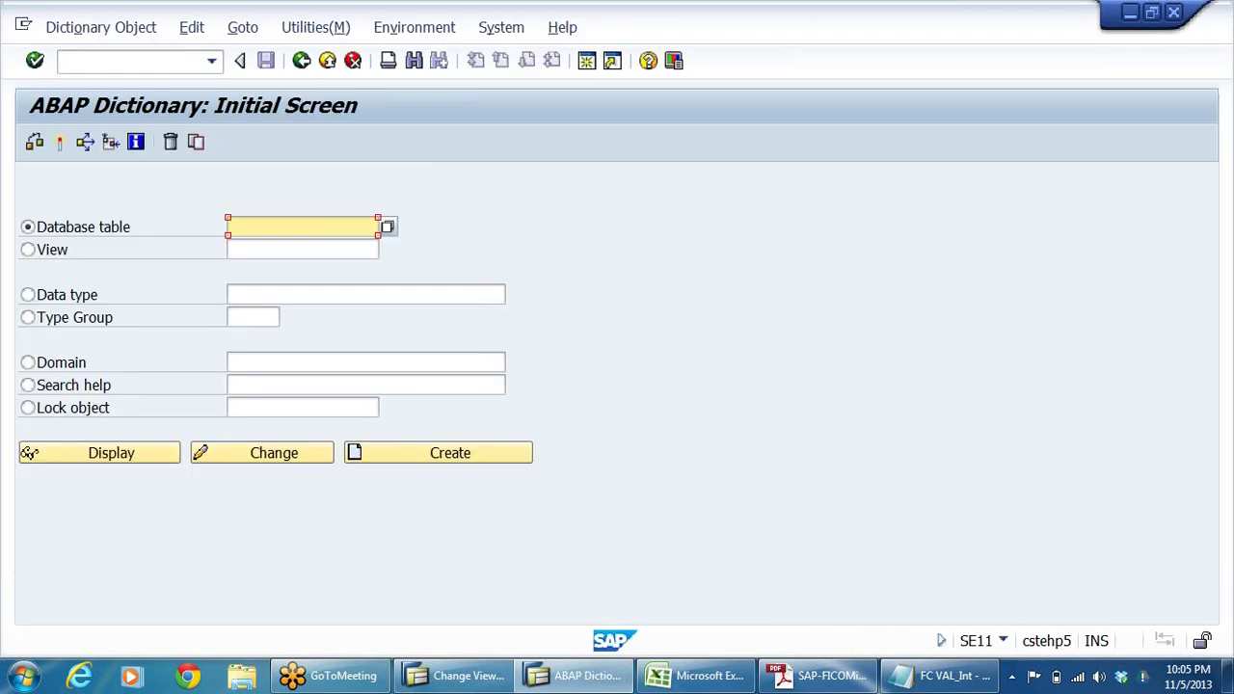
{"action": "key", "text": "alt+Tab"}
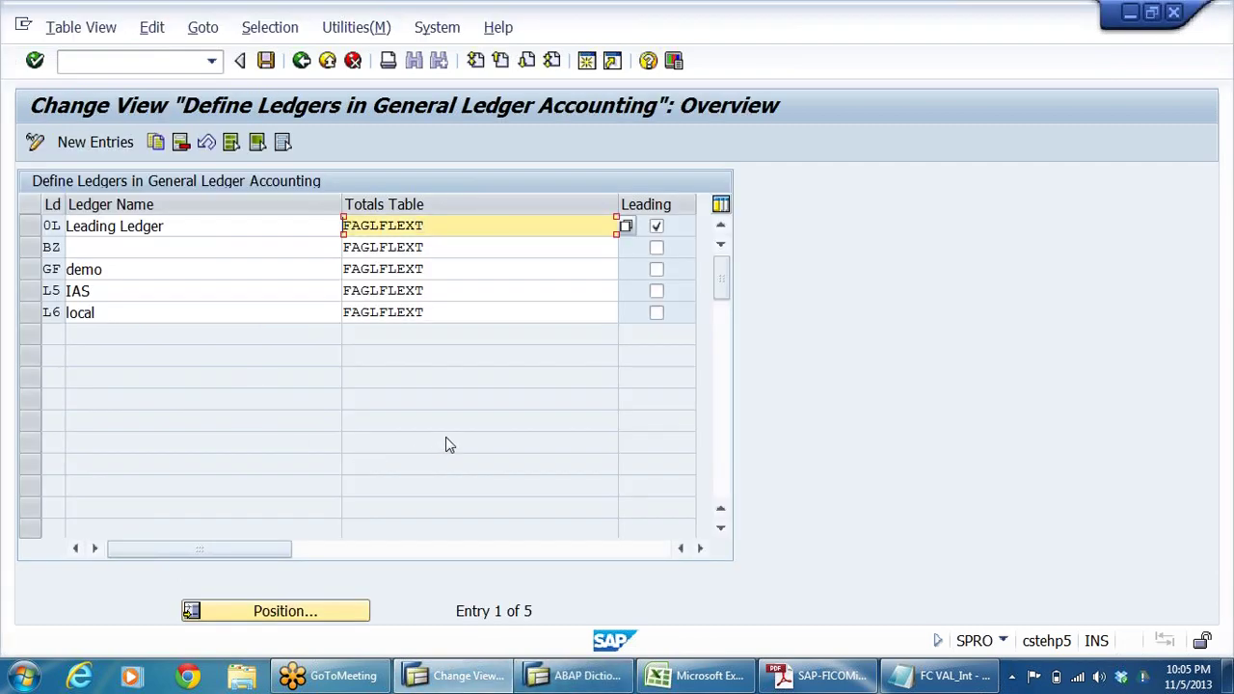
{"action": "key", "text": "alt+Tab"}
{"action": "left_click", "coordinate": [367, 231]}
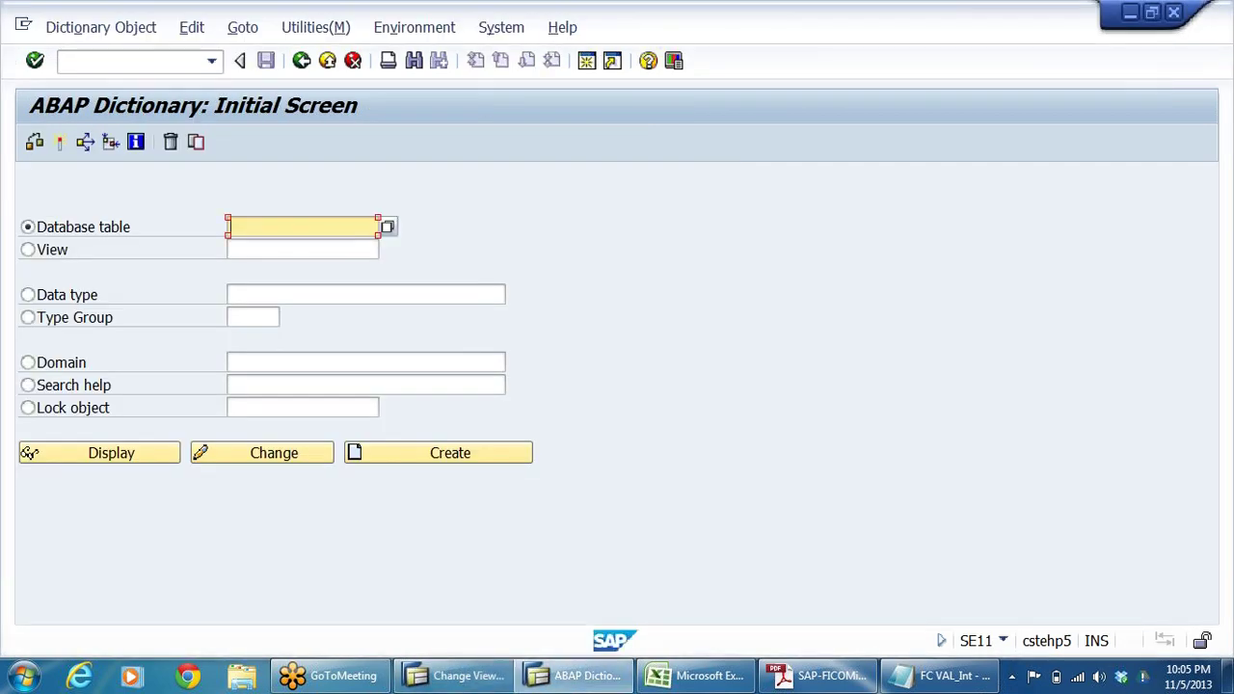
{"action": "key", "text": "ctrl+v"}
{"action": "left_click", "coordinate": [111, 454]}
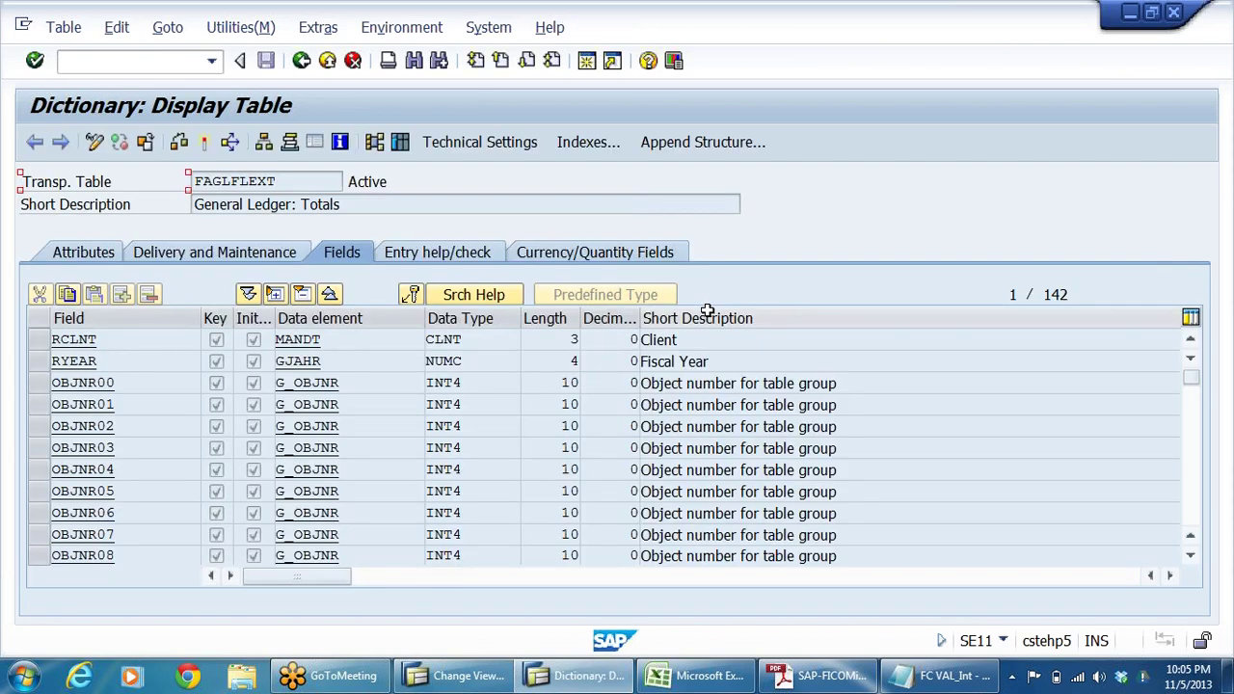
{"action": "key", "text": "Tab"}
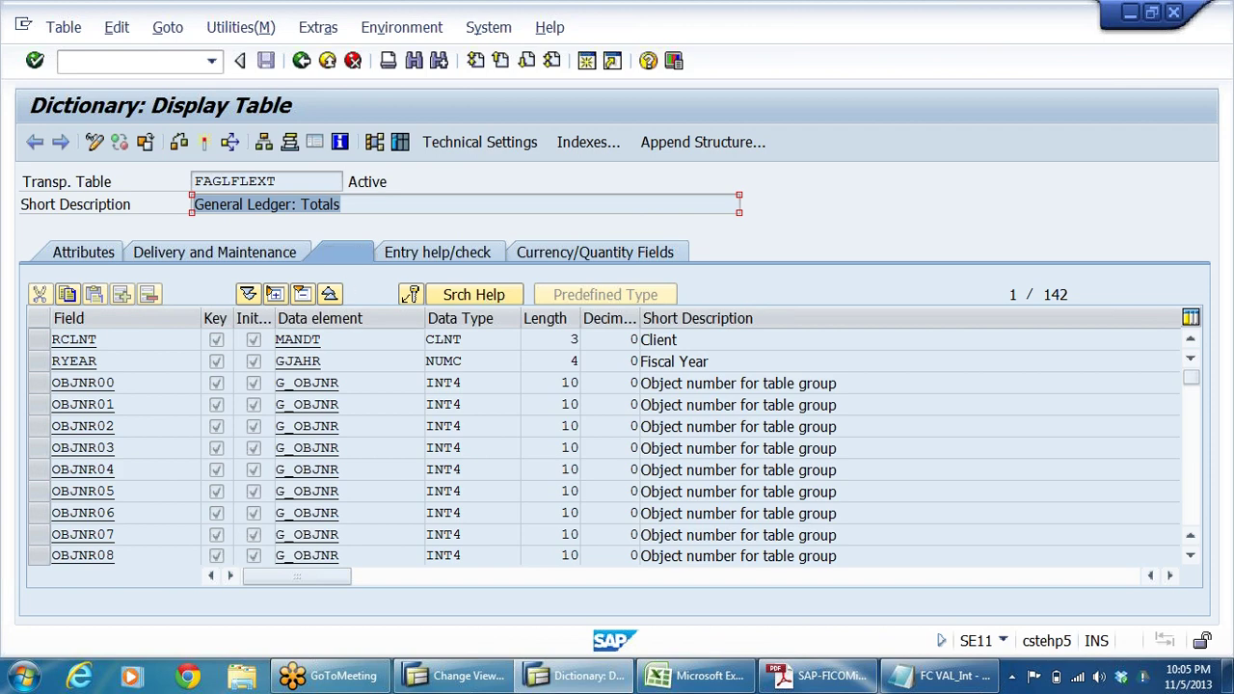
View the contents selection screen for table FAGLFLEXT and return to the ABAP Dictionary initial screen.
{"action": "left_click", "coordinate": [400, 143]}
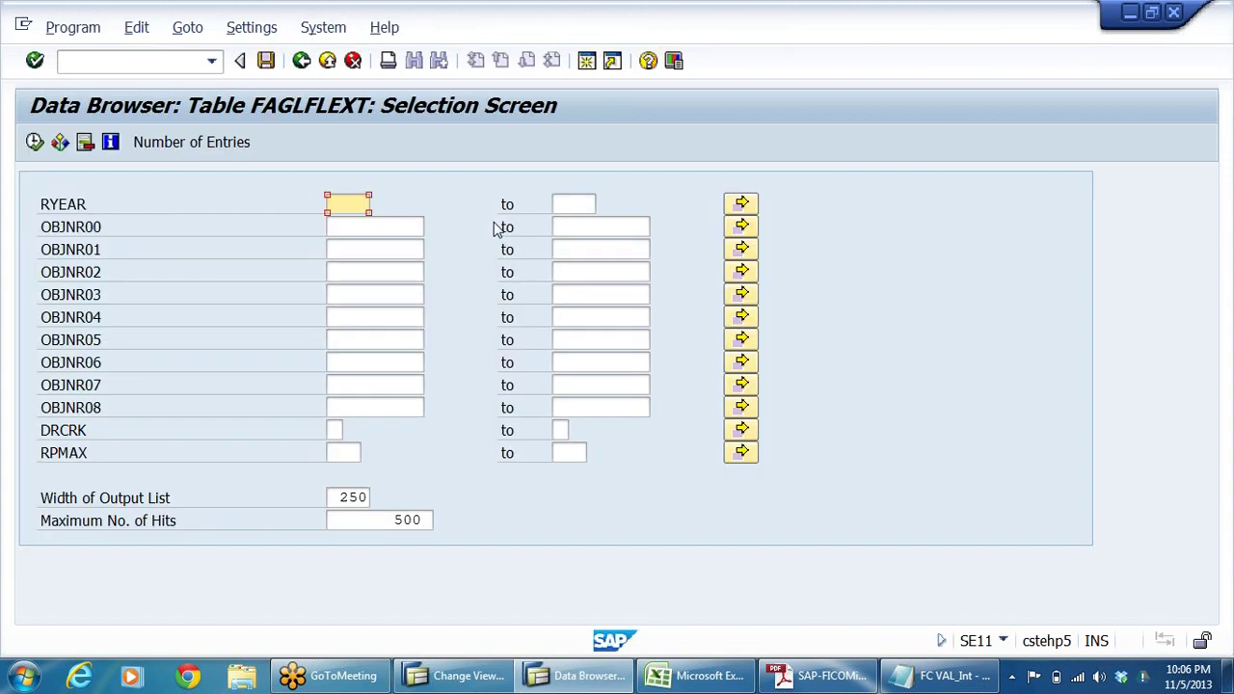
{"action": "left_click", "coordinate": [303, 61]}
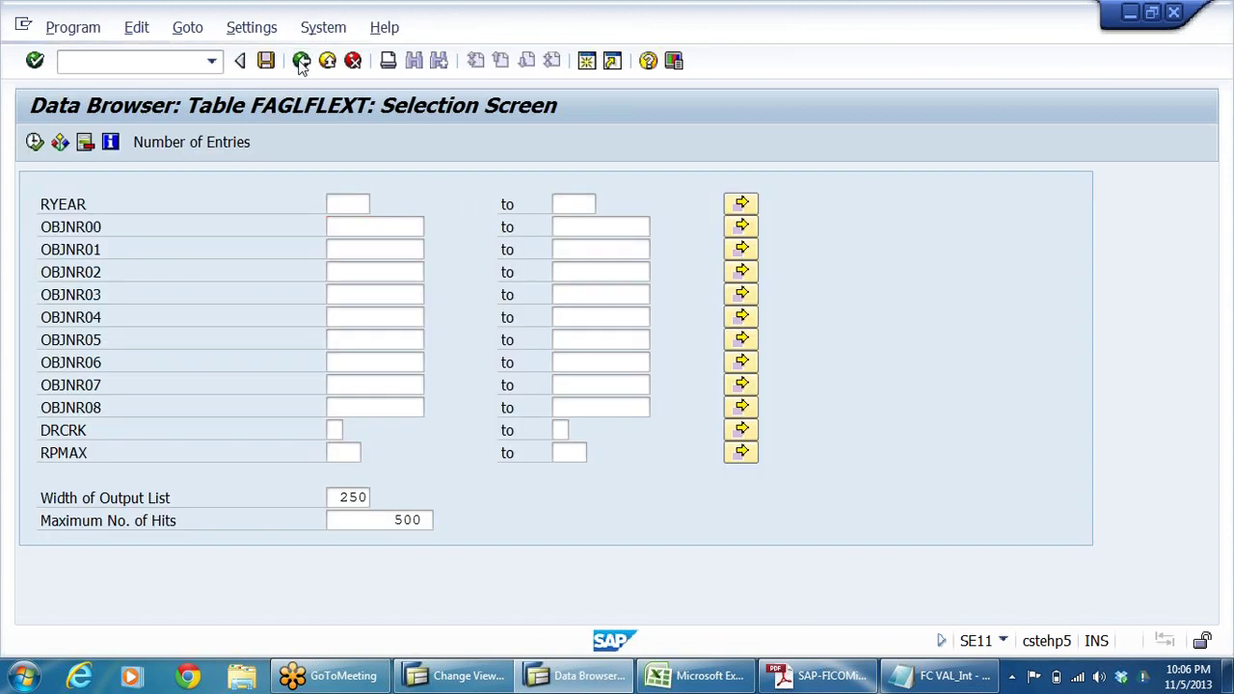
{"action": "left_click", "coordinate": [303, 61]}
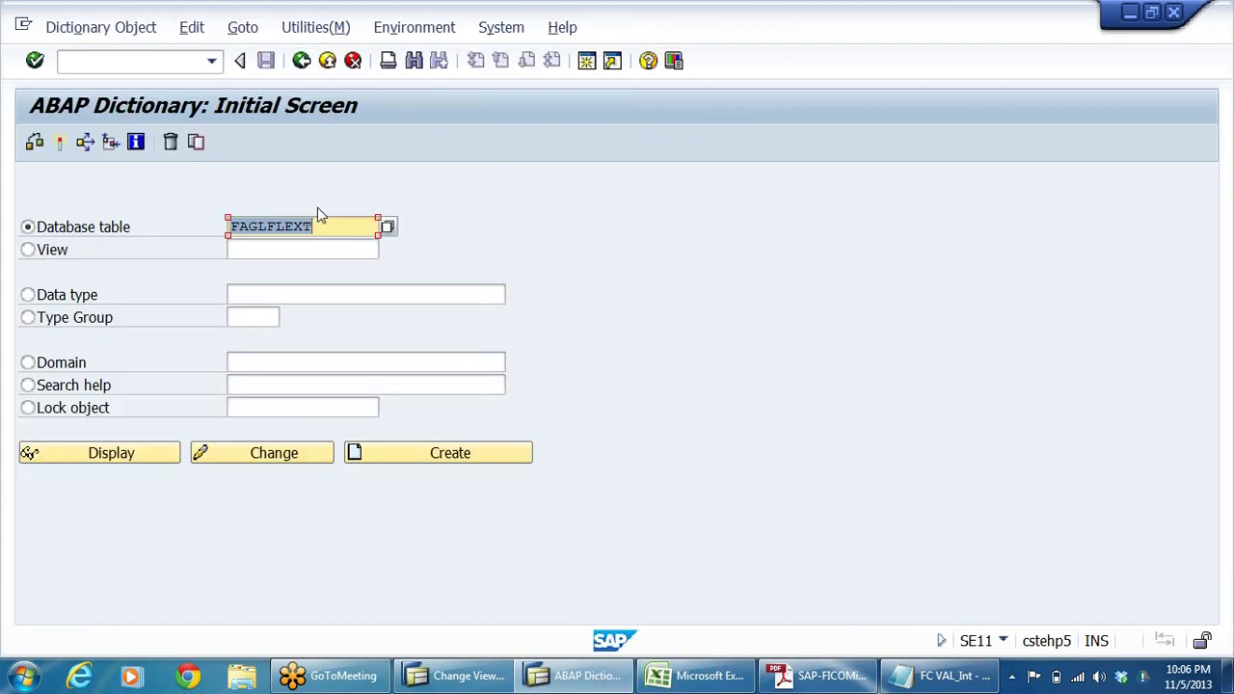
Display database table BSEG and bring up the selection screen for its contents.
{"action": "type", "text": "BSEG"}
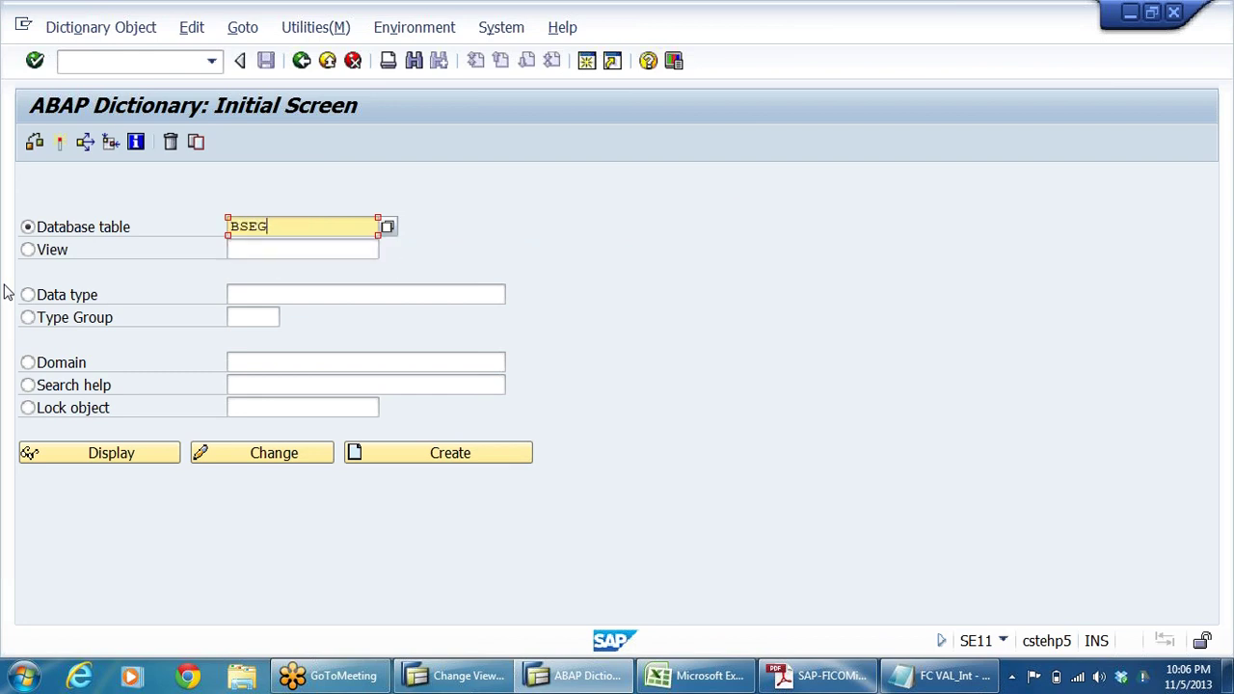
{"action": "left_click", "coordinate": [129, 463]}
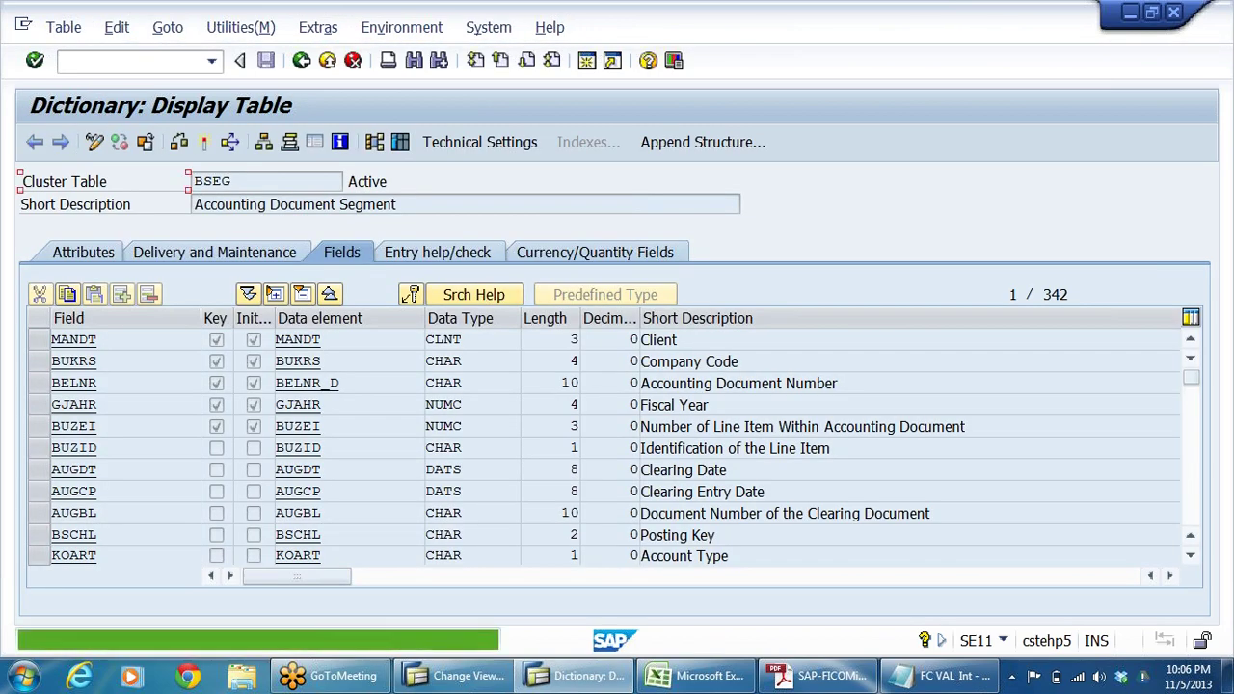
{"action": "key", "text": "Tab"}
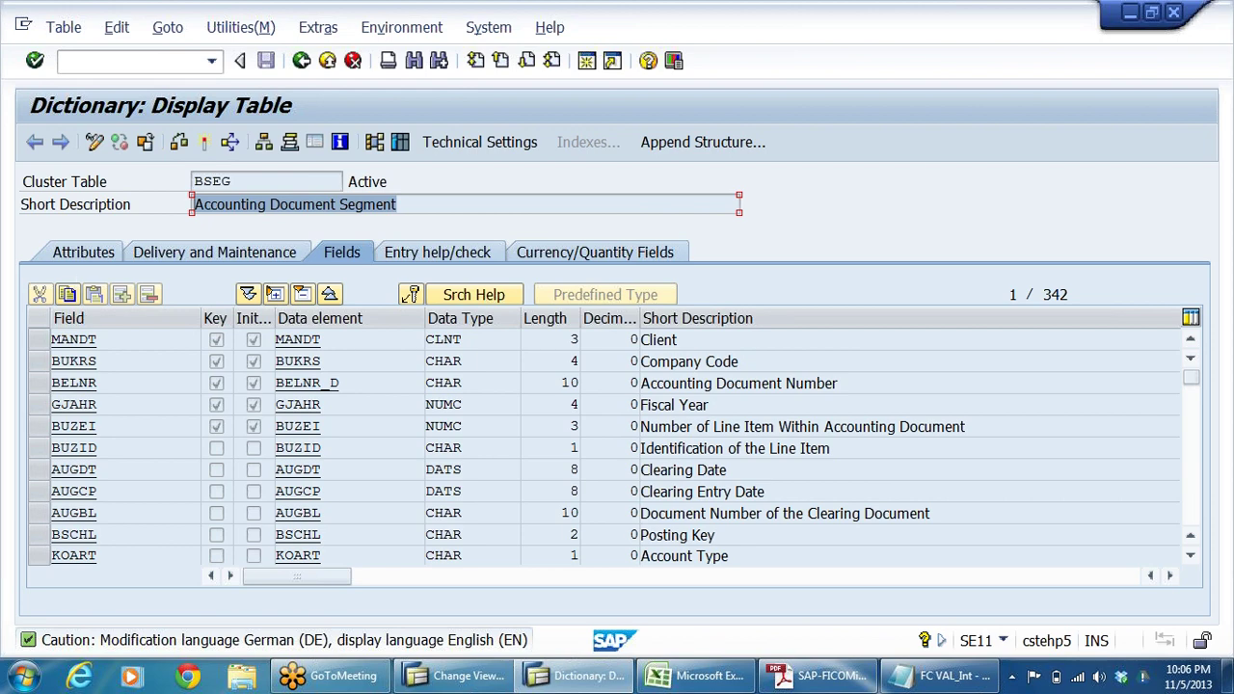
{"action": "left_click", "coordinate": [400, 142]}
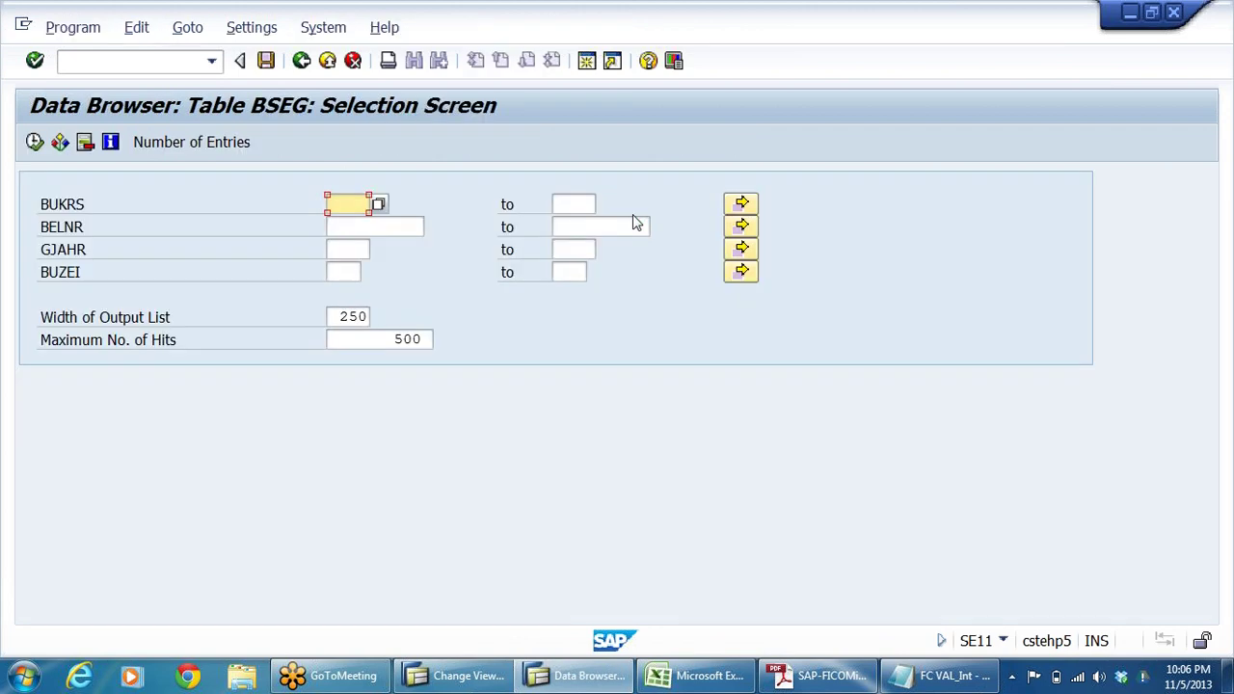
List the BSEG entries with company code (BUKRS) DRLB.
{"action": "left_click", "coordinate": [68, 204]}
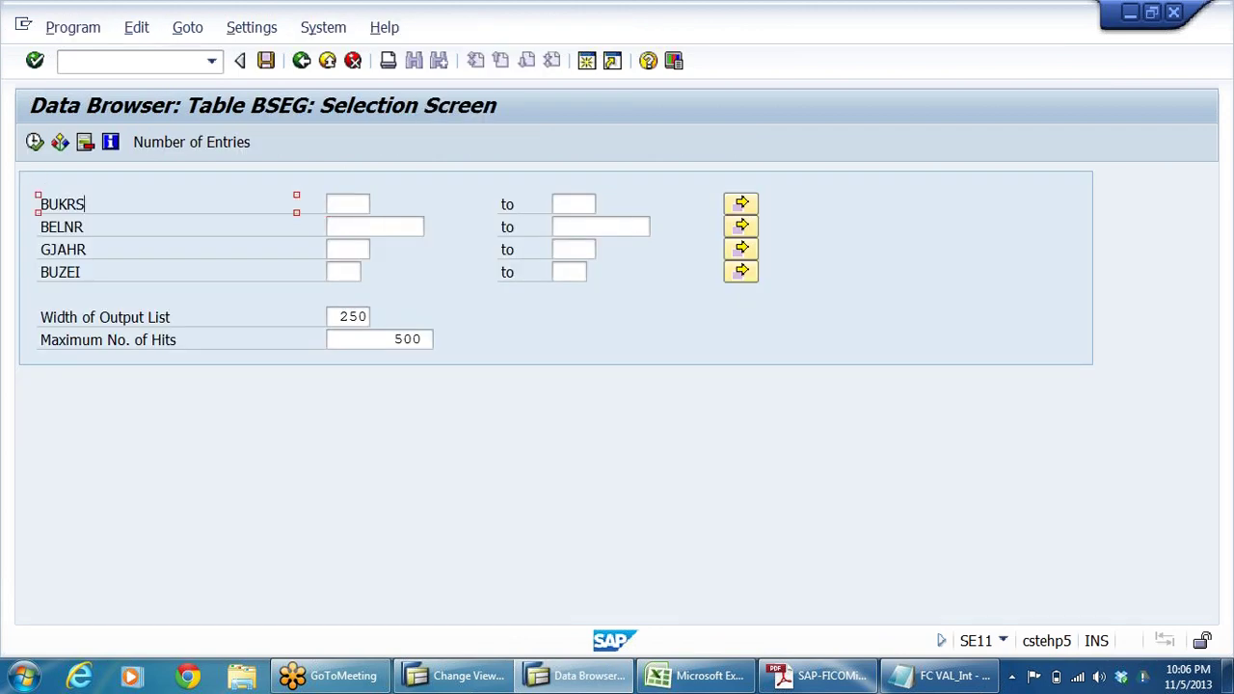
{"action": "left_click_drag", "start_coordinate": [86, 205], "coordinate": [40, 205]}
{"action": "left_click", "coordinate": [347, 204]}
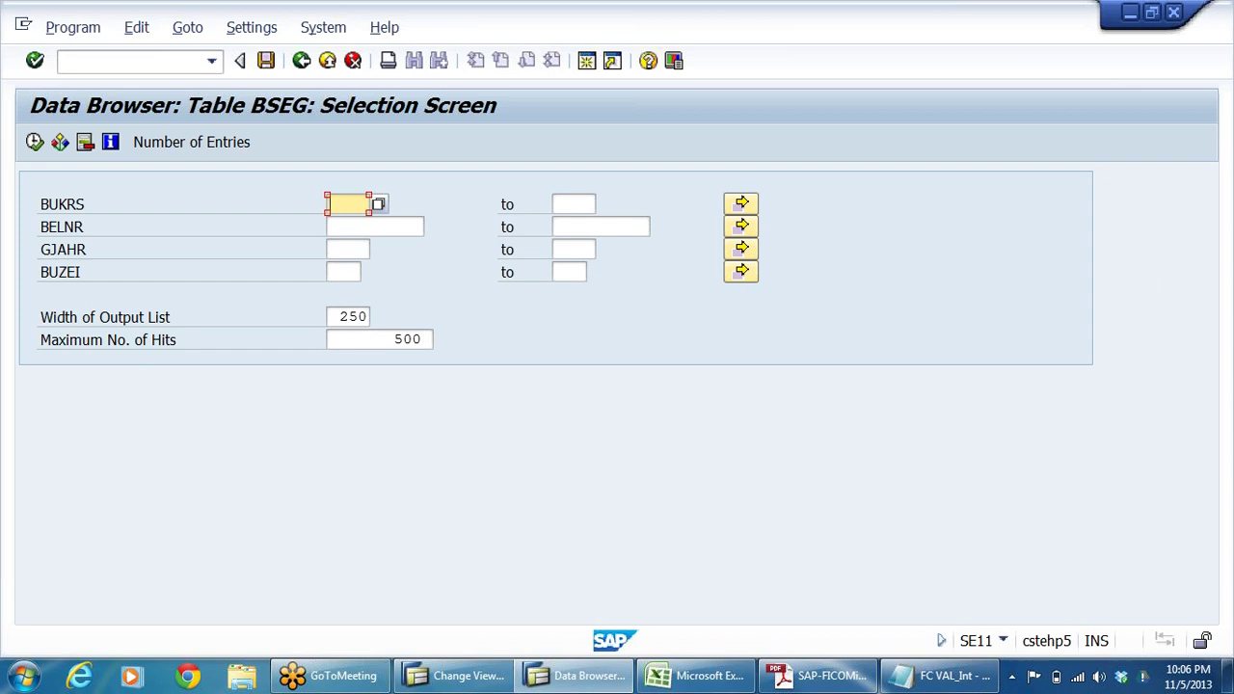
{"action": "type", "text": "DRLB"}
{"action": "left_click", "coordinate": [34, 142]}
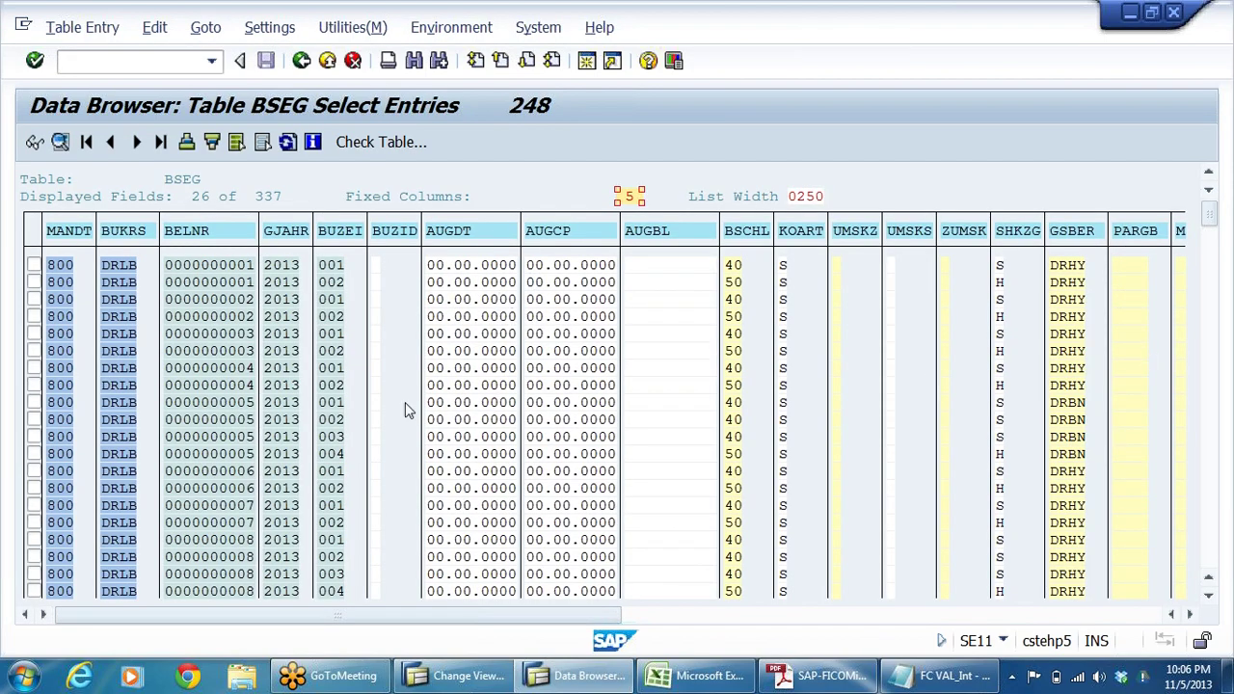
Examine the columns of the BSEG entries list, from the document keys through to the amount column DMBTR.
{"action": "left_click", "coordinate": [1190, 616]}
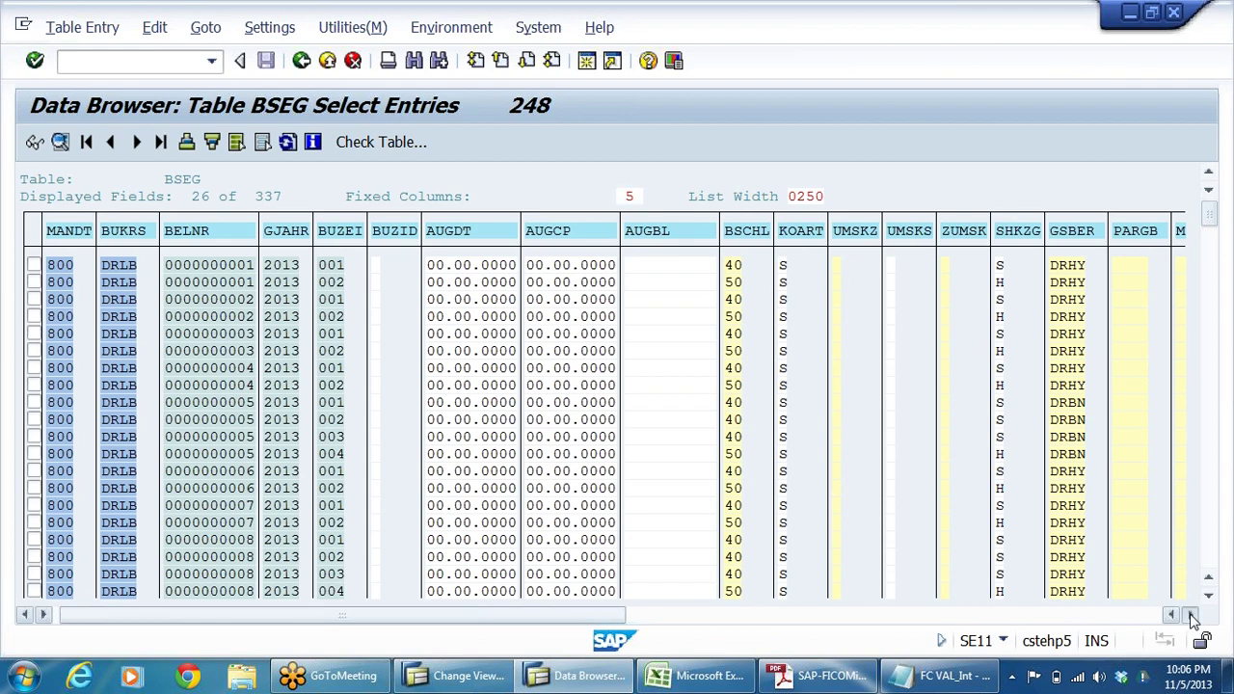
{"action": "left_click", "coordinate": [1192, 618]}
{"action": "left_click", "coordinate": [1192, 617]}
{"action": "left_click", "coordinate": [1192, 617]}
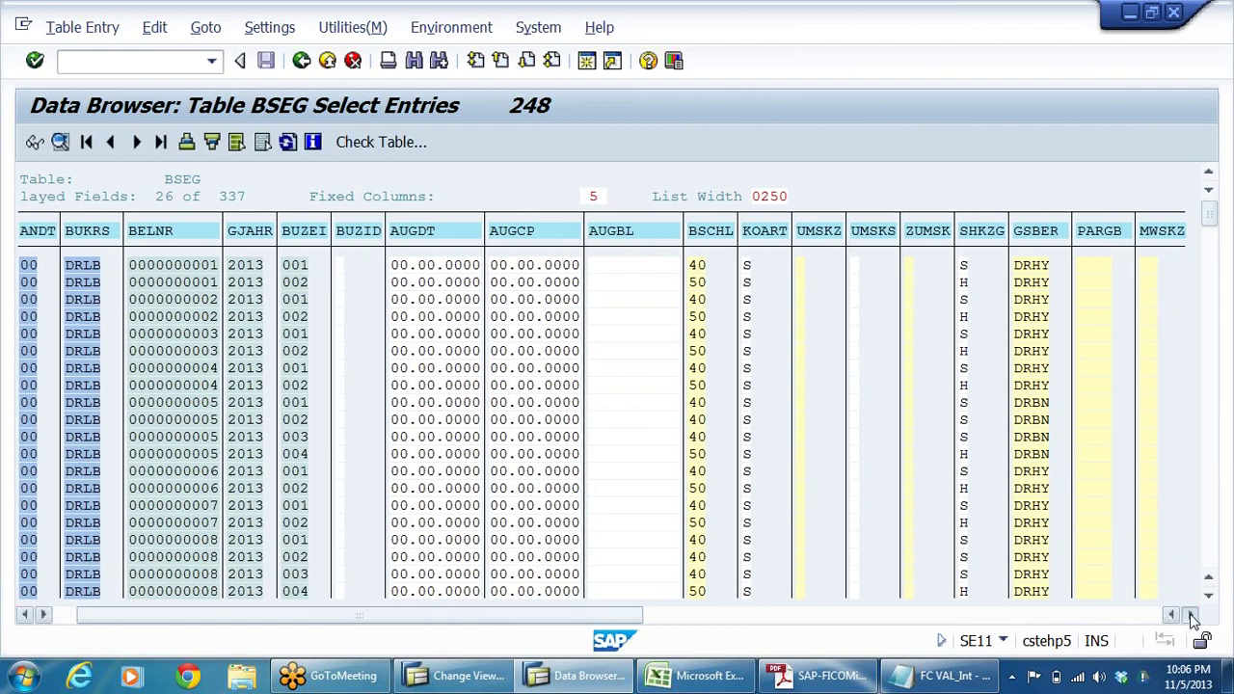
{"action": "left_click", "coordinate": [1192, 617]}
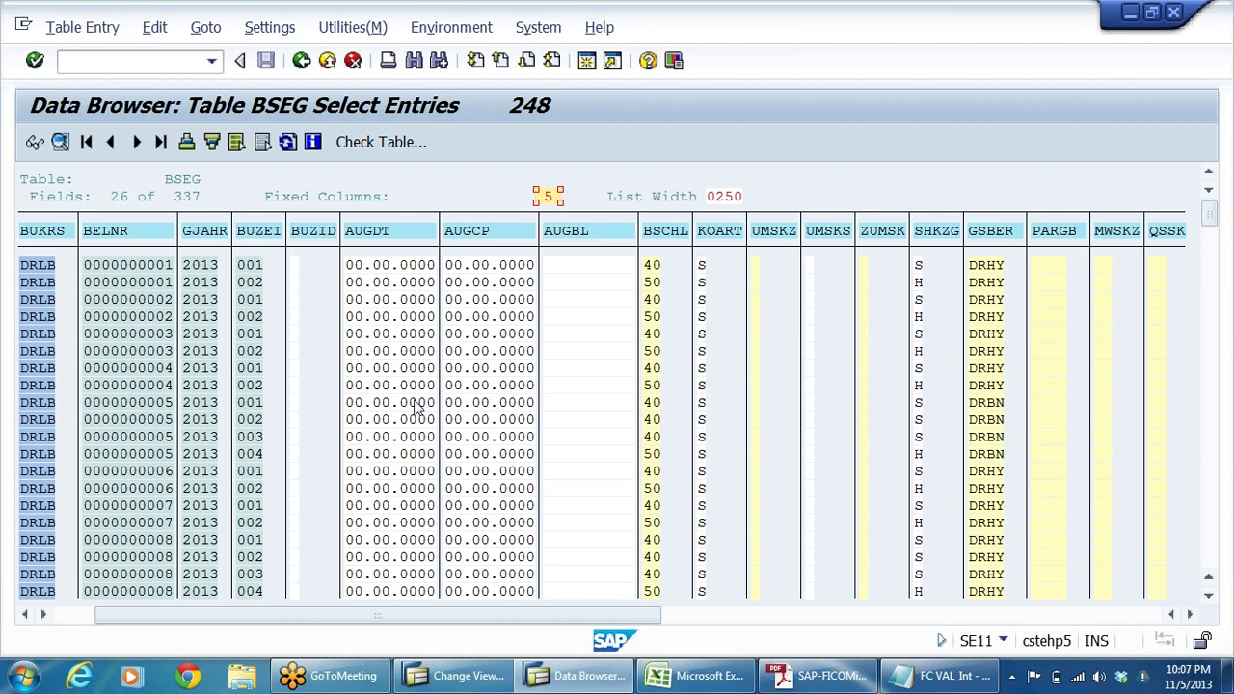
{"action": "scroll", "coordinate": [506, 403], "scroll_direction": "down", "scroll_amount": 1}
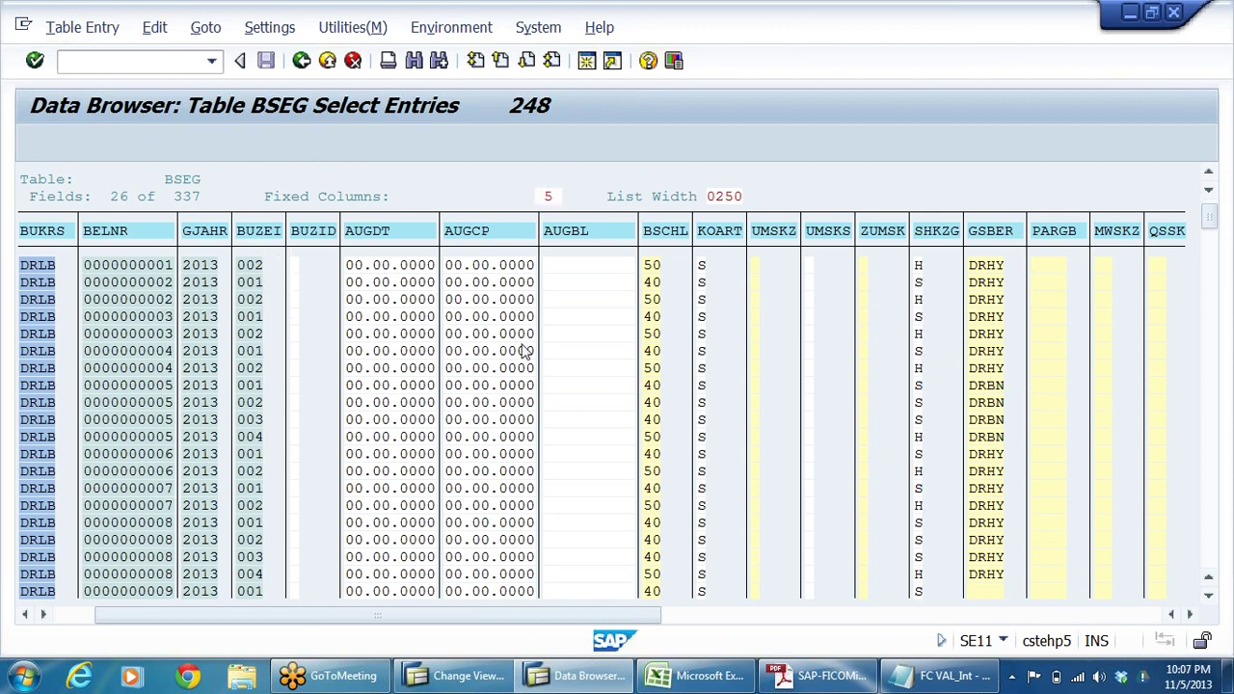
{"action": "left_click", "coordinate": [1194, 615]}
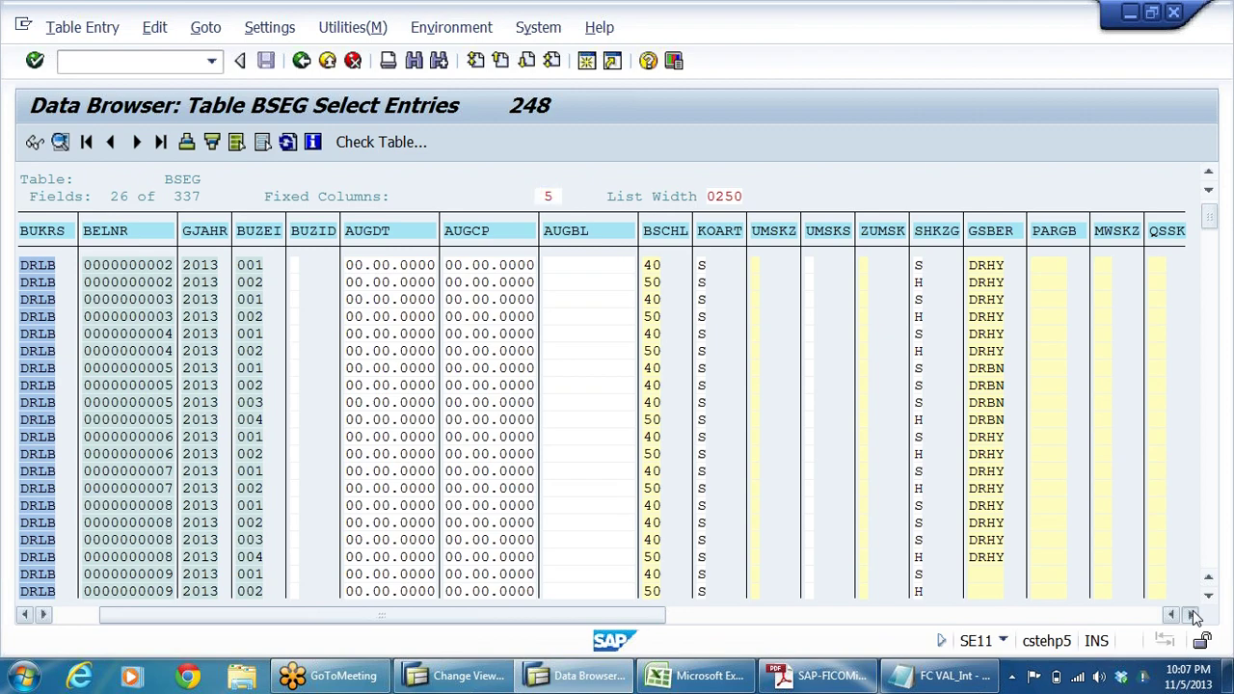
{"action": "left_click_drag", "start_coordinate": [1194, 615], "coordinate": [1194, 617]}
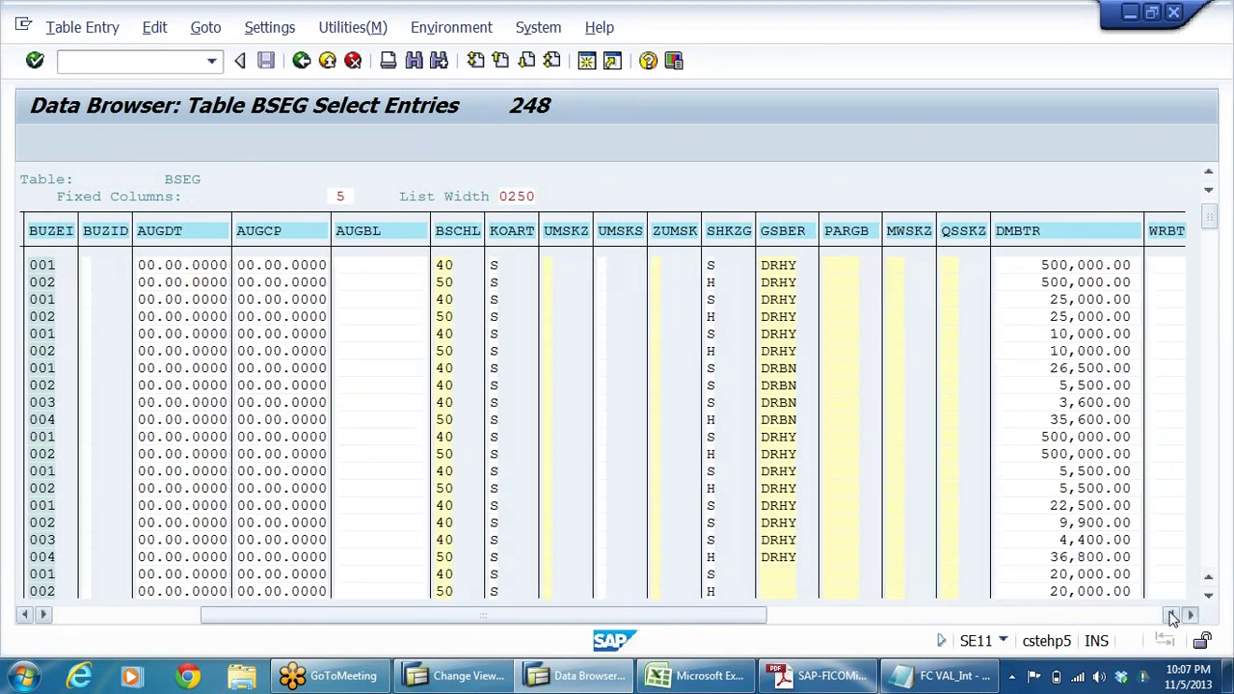
Display the details of the first visible BSEG line item with posting key 40 and review its fields through PRCTR and XHKOM.
{"action": "double_click", "coordinate": [434, 271]}
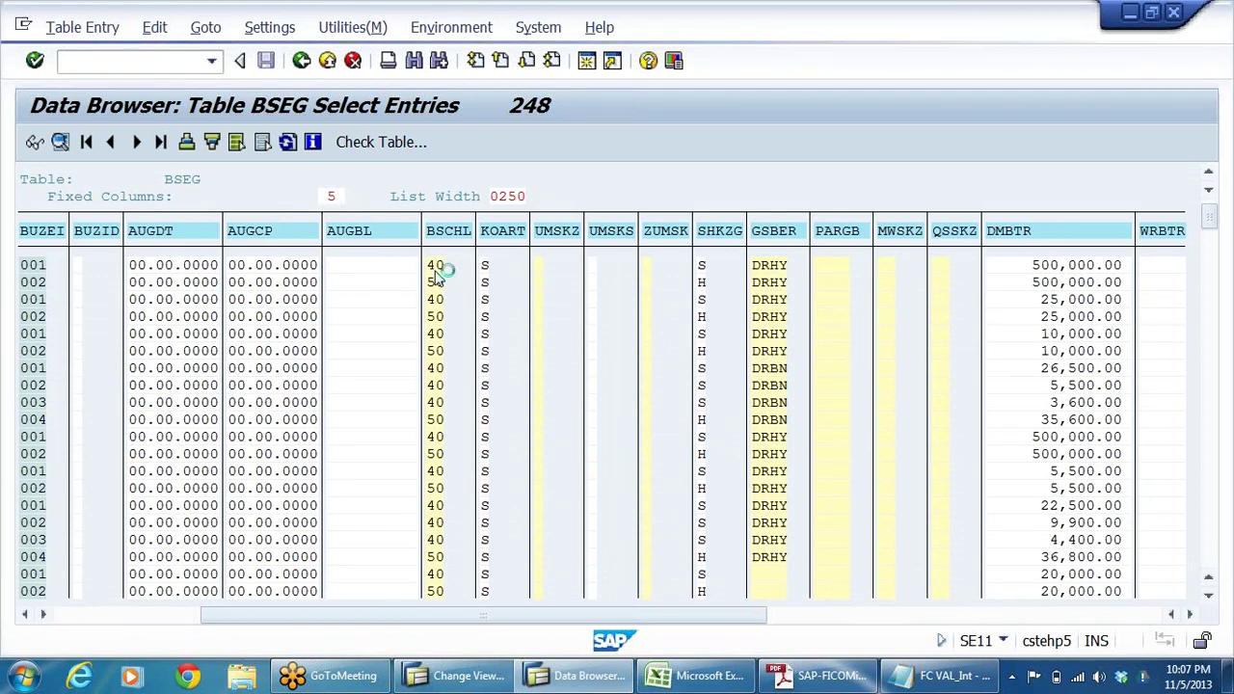
{"action": "scroll", "coordinate": [122, 318], "scroll_direction": "down", "scroll_amount": 6}
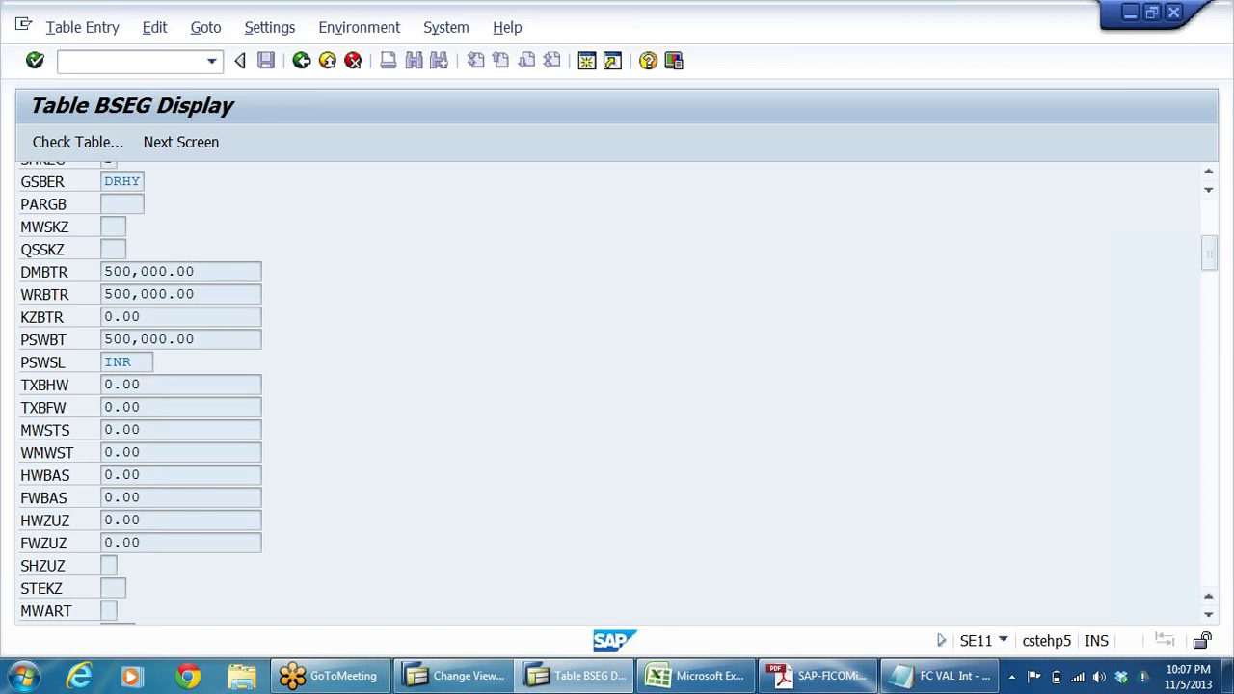
{"action": "scroll", "coordinate": [617, 385], "scroll_direction": "down", "scroll_amount": 7}
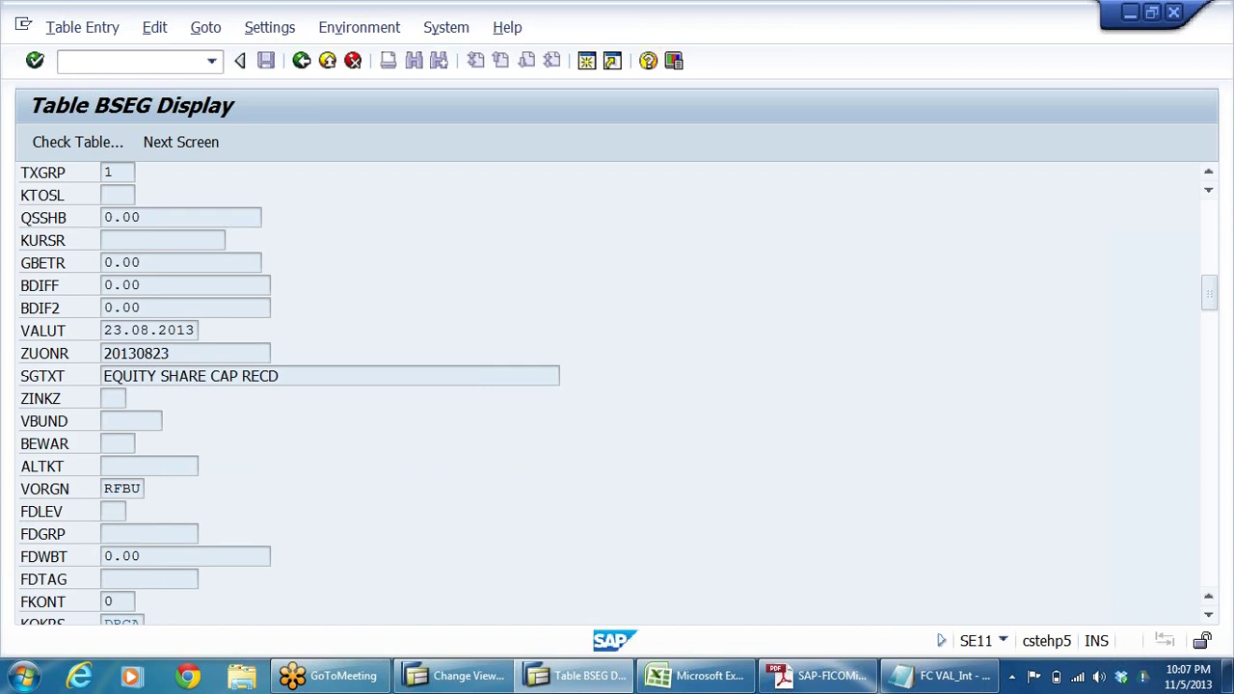
{"action": "left_click", "coordinate": [145, 422]}
{"action": "scroll", "coordinate": [298, 433], "scroll_direction": "down", "scroll_amount": 7}
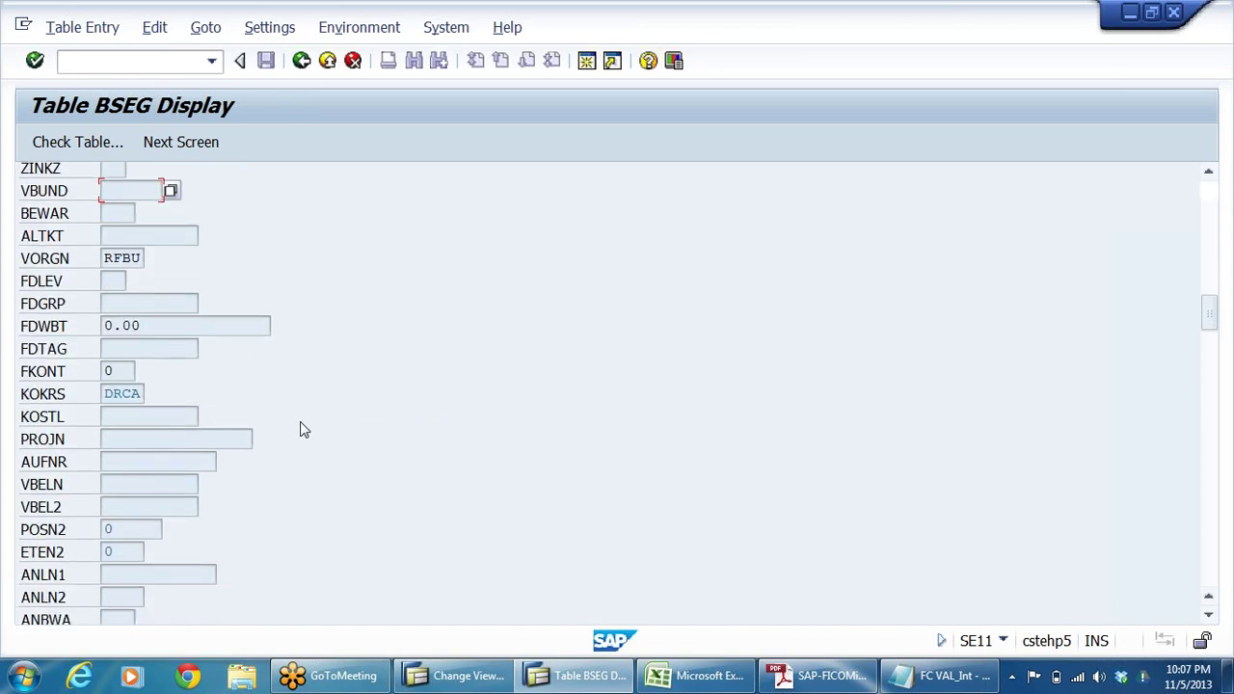
{"action": "scroll", "coordinate": [319, 455], "scroll_direction": "down", "scroll_amount": 8}
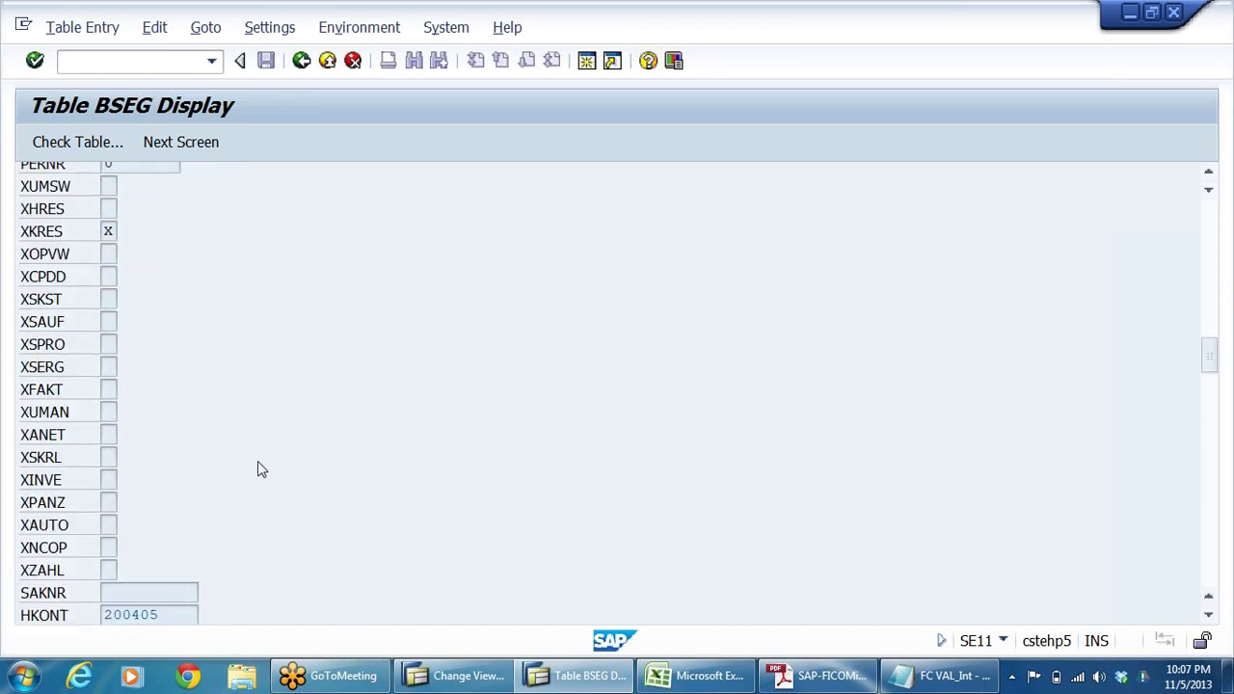
{"action": "scroll", "coordinate": [267, 479], "scroll_direction": "down", "scroll_amount": 4}
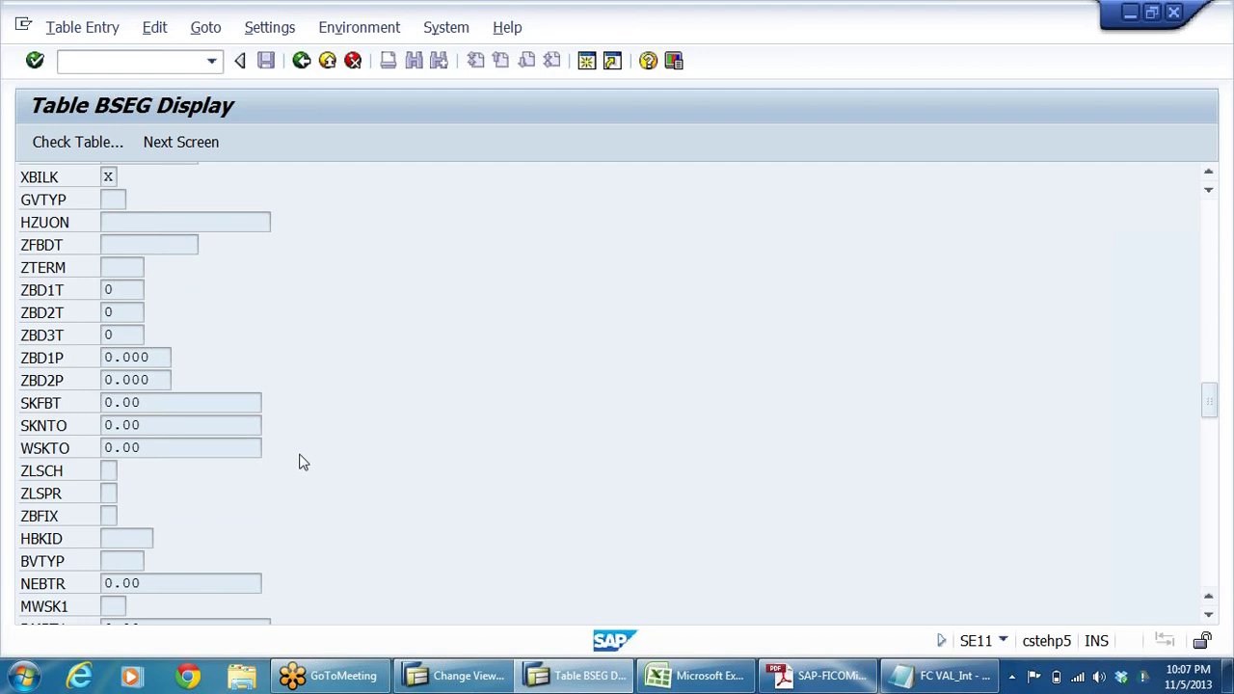
{"action": "scroll", "coordinate": [310, 465], "scroll_direction": "down", "scroll_amount": 4}
{"action": "scroll", "coordinate": [321, 459], "scroll_direction": "down", "scroll_amount": 5}
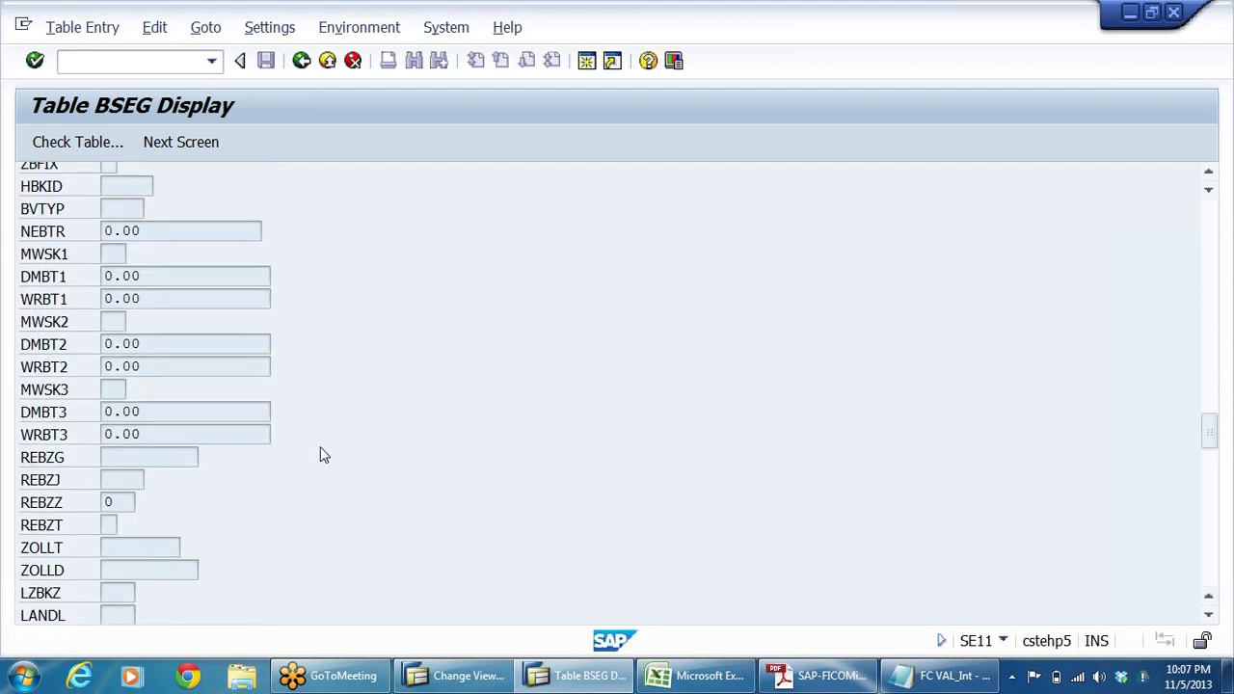
{"action": "scroll", "coordinate": [337, 498], "scroll_direction": "down", "scroll_amount": 6}
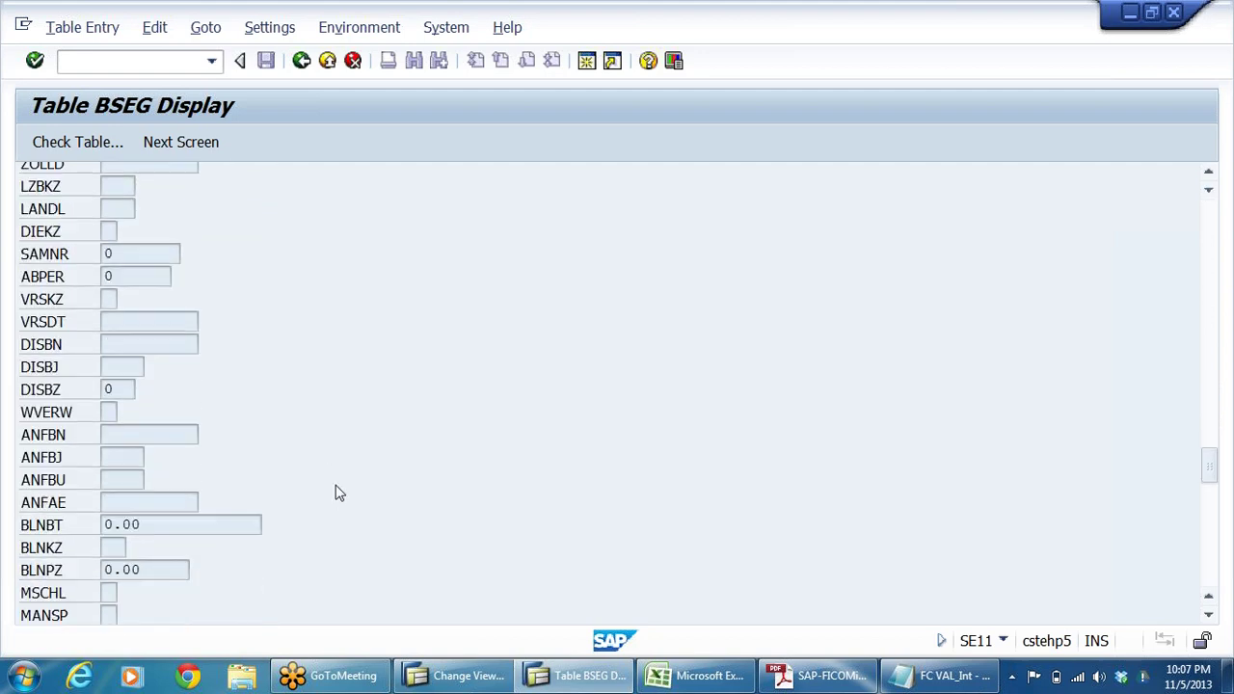
{"action": "scroll", "coordinate": [349, 482], "scroll_direction": "down", "scroll_amount": 1}
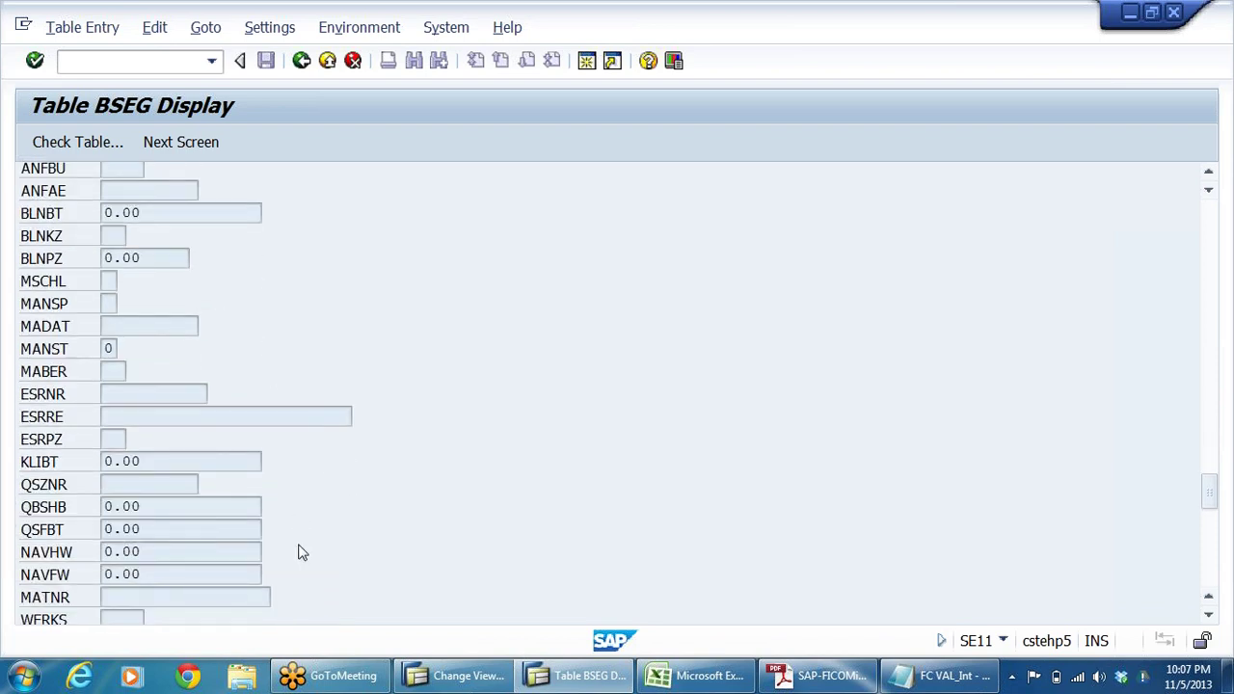
{"action": "scroll", "coordinate": [241, 530], "scroll_direction": "down", "scroll_amount": 6}
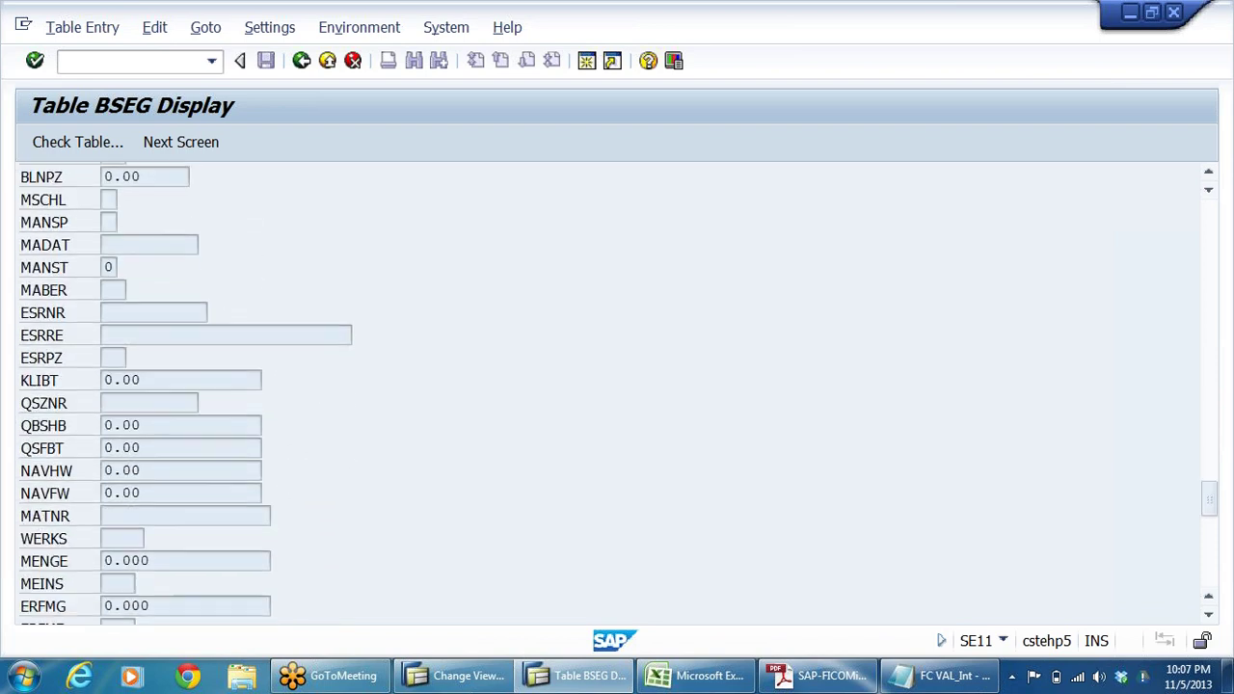
{"action": "scroll", "coordinate": [251, 525], "scroll_direction": "down", "scroll_amount": 5}
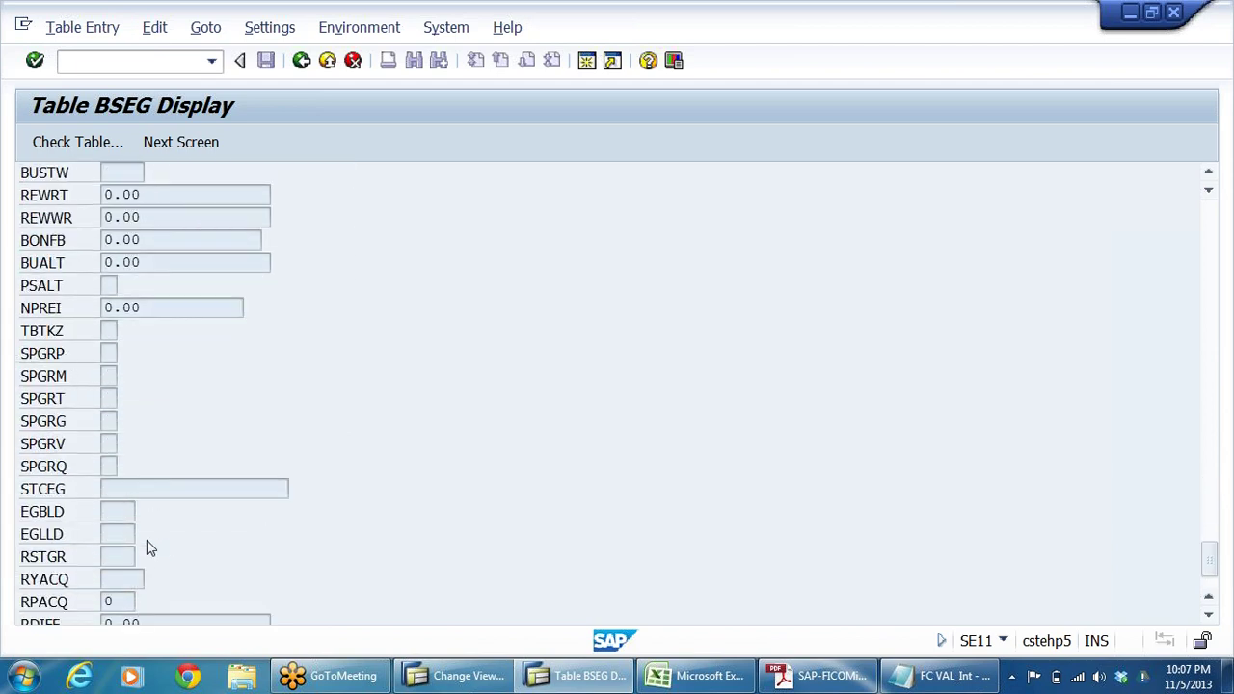
{"action": "scroll", "coordinate": [253, 482], "scroll_direction": "down", "scroll_amount": 1}
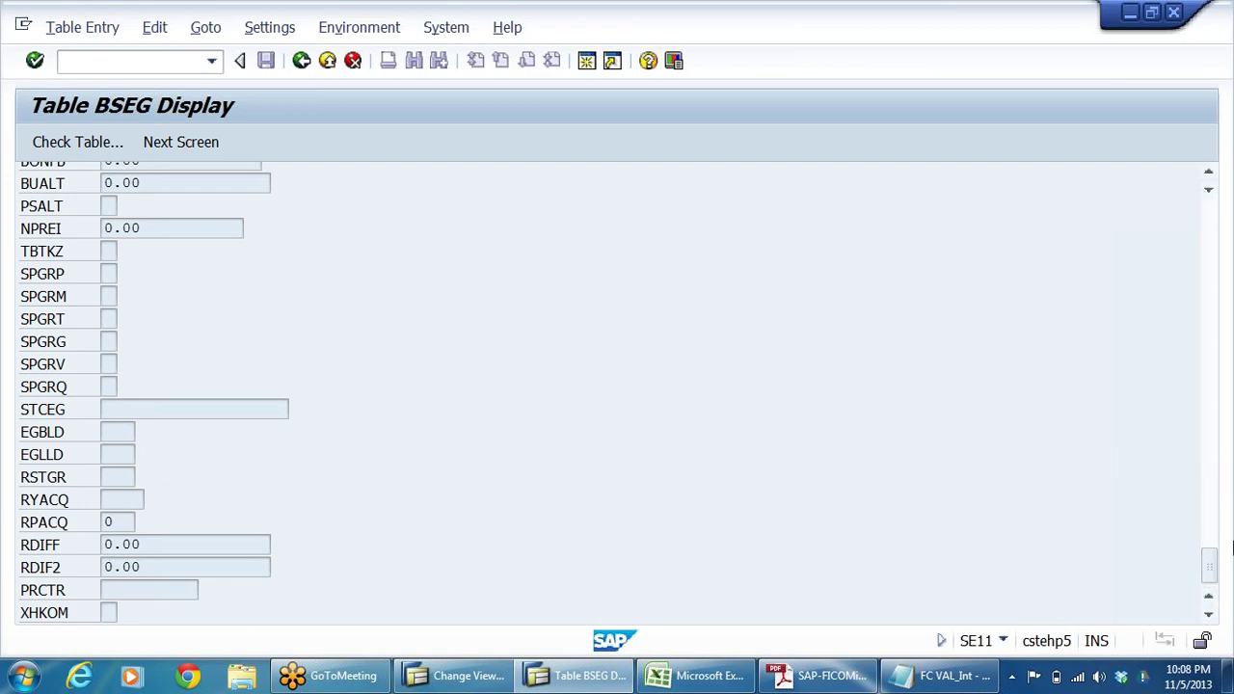
{"action": "left_click_drag", "start_coordinate": [1207, 565], "coordinate": [1163, 173]}
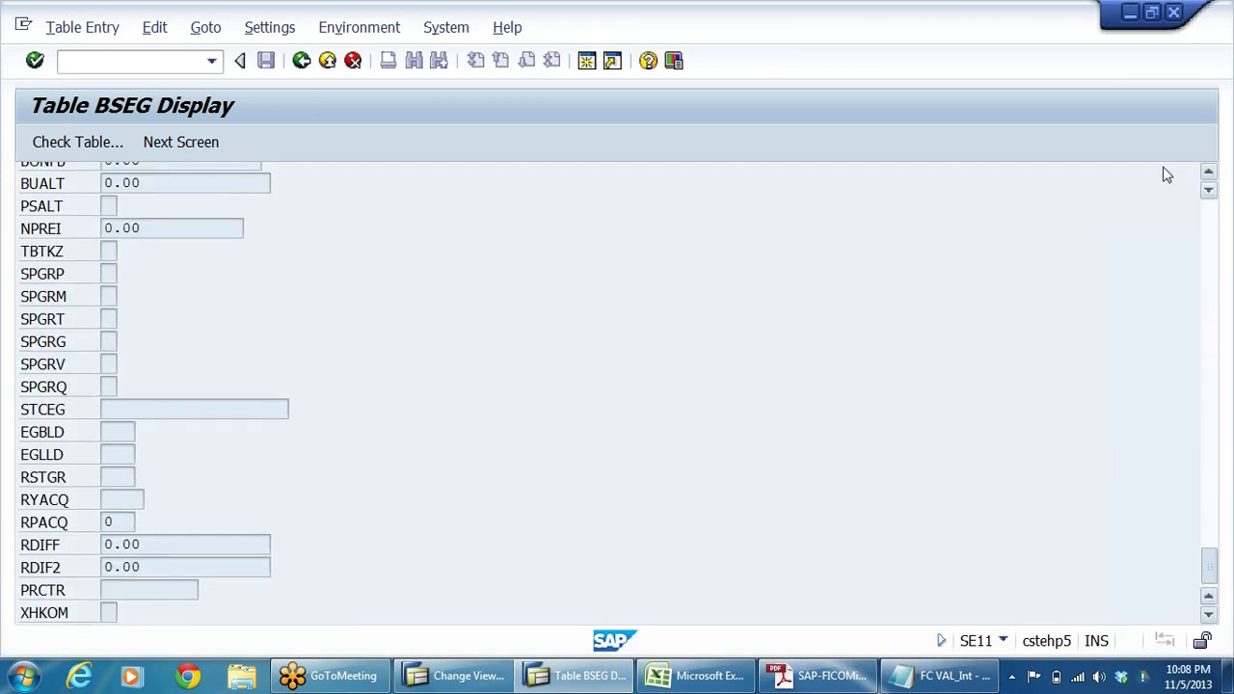
Leave the BSEG entries and return from the ledger definitions in the SPRO session to the implementation guide.
{"action": "left_click", "coordinate": [302, 61]}
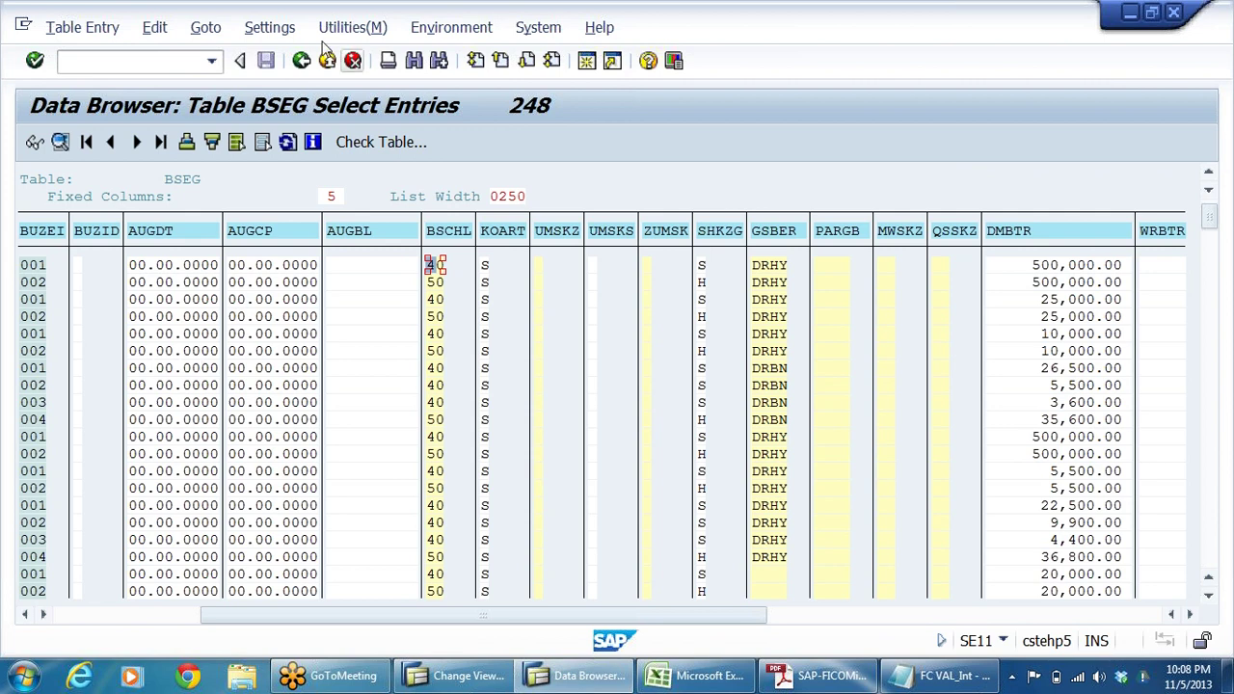
{"action": "left_click", "coordinate": [328, 61]}
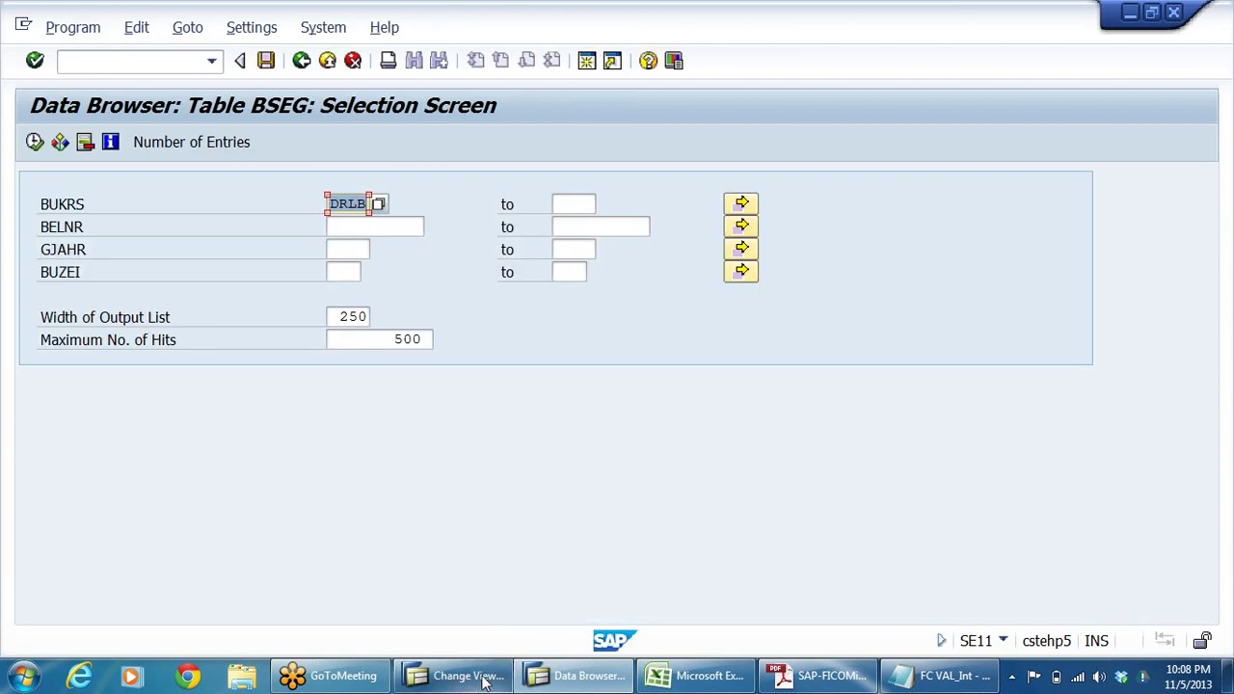
{"action": "left_click", "coordinate": [473, 676]}
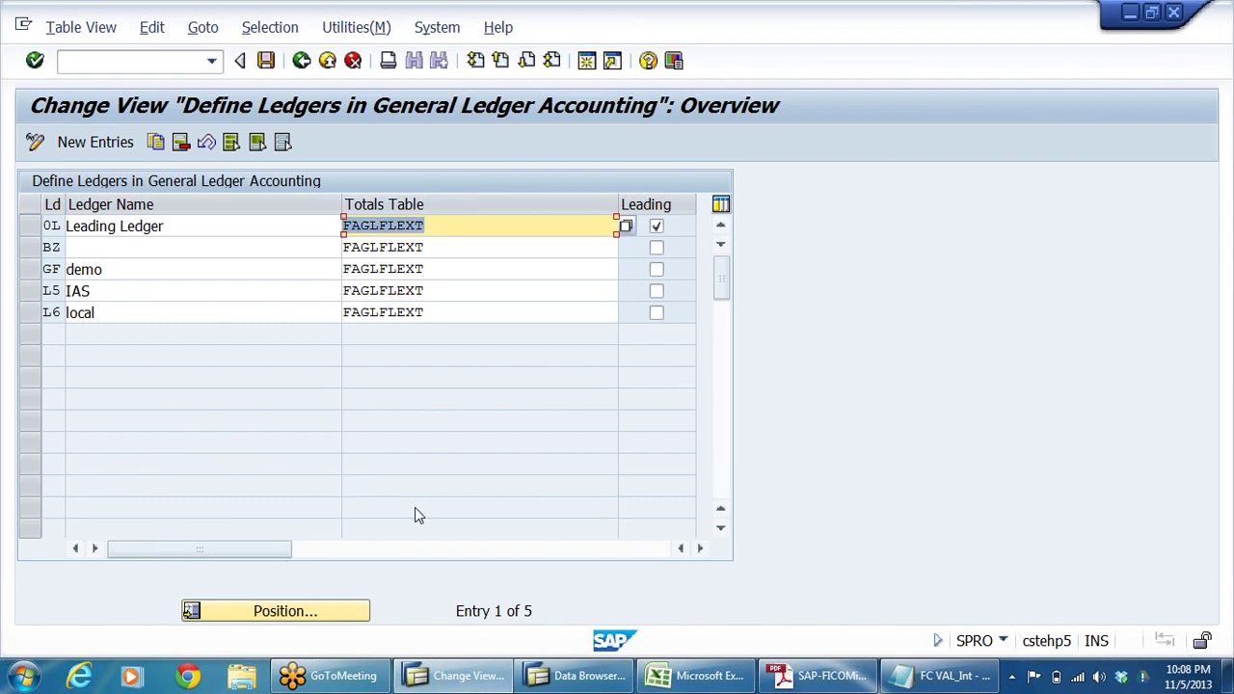
{"action": "key", "text": "shift+Tab"}
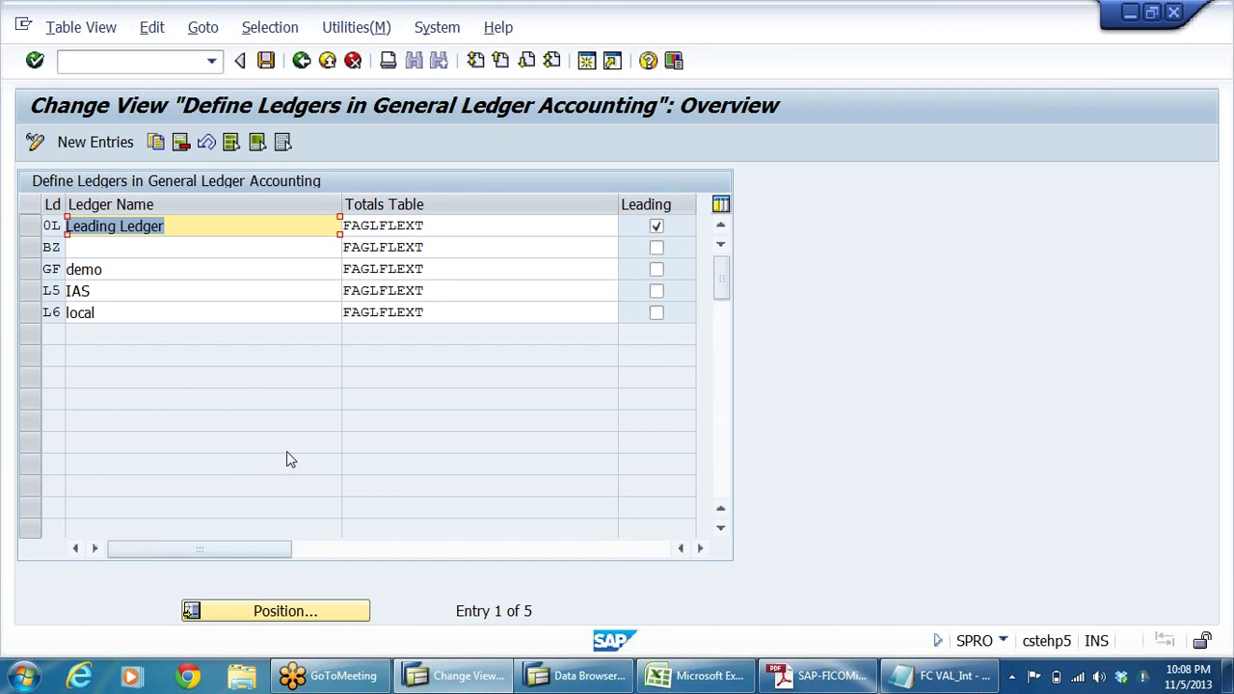
{"action": "left_click", "coordinate": [302, 62]}
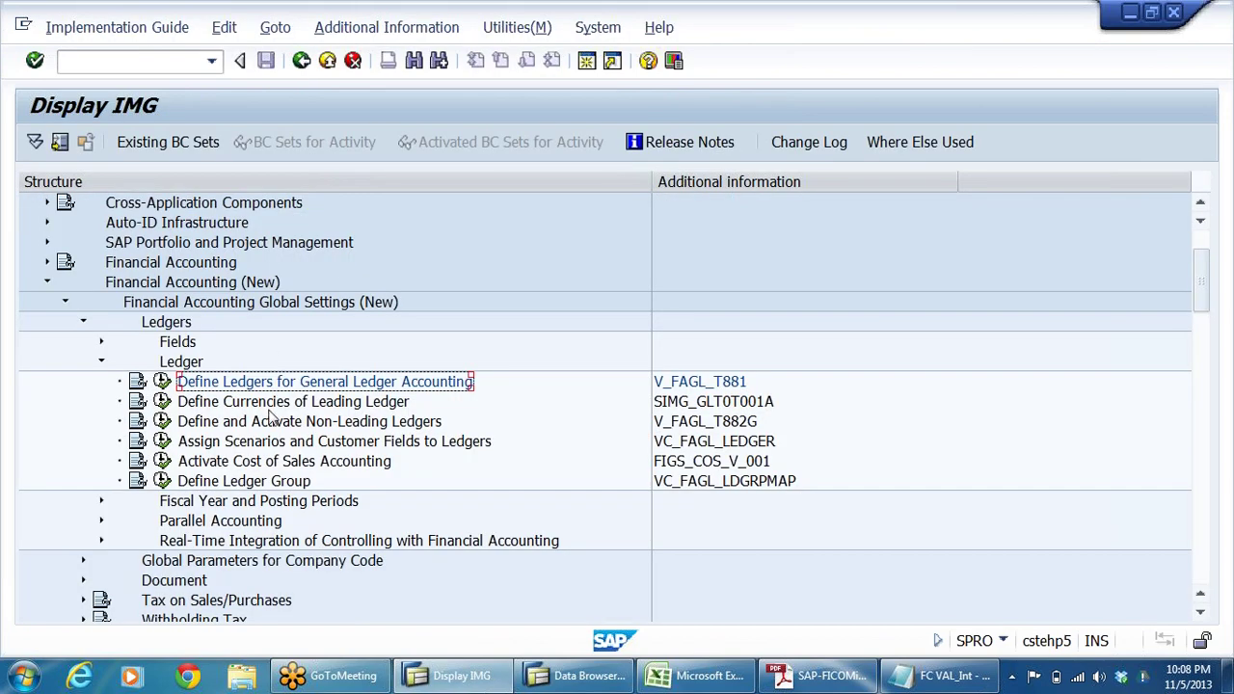
Expand Parallel Accounting under Ledgers in the implementation guide and open the Define Accounting Principles activity.
{"action": "left_click", "coordinate": [277, 403]}
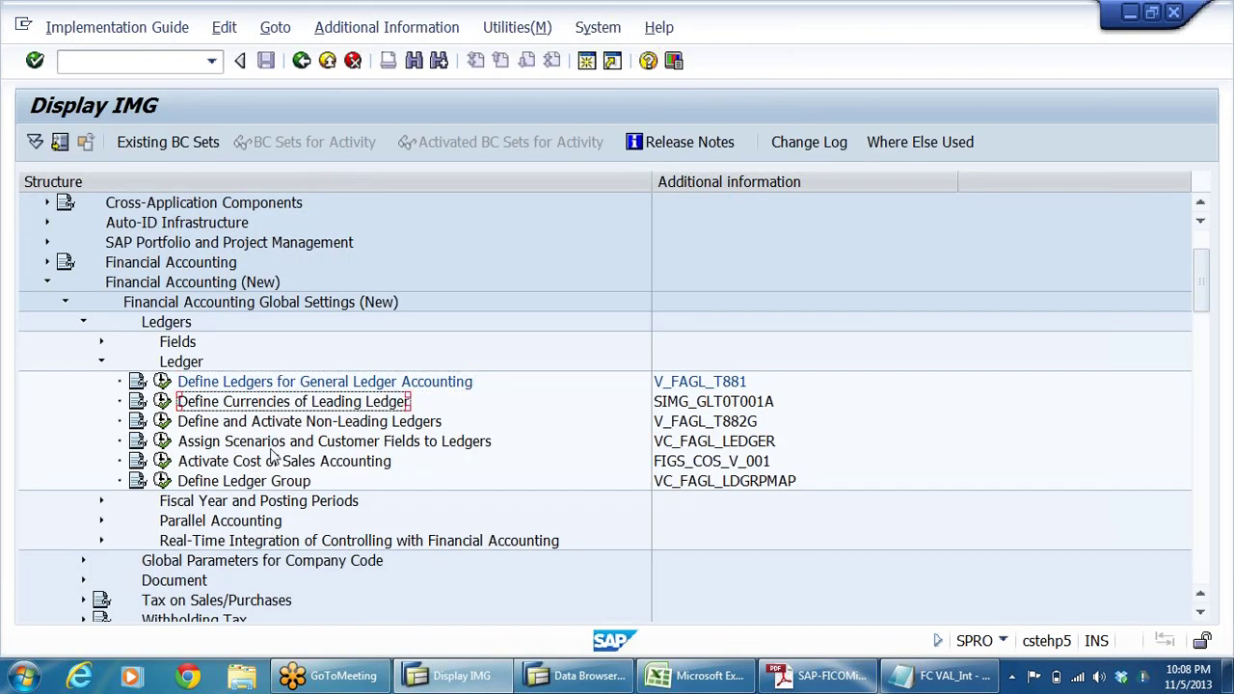
{"action": "left_click", "coordinate": [102, 524]}
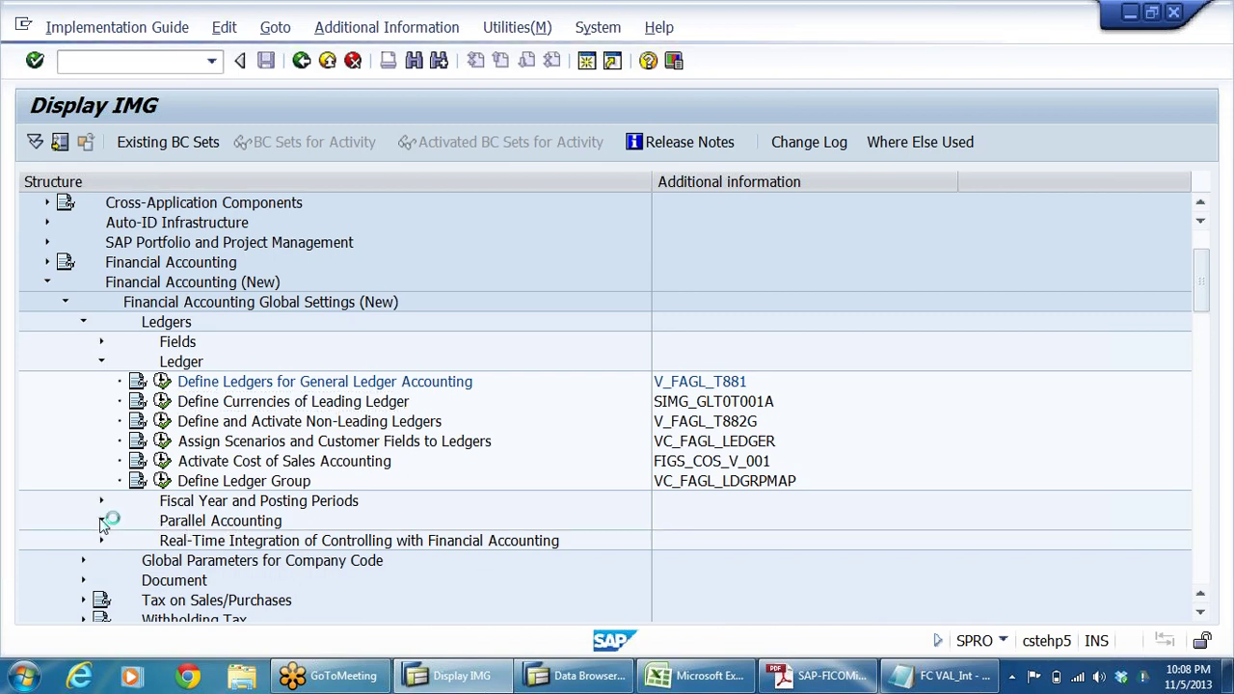
{"action": "scroll", "coordinate": [344, 553], "scroll_direction": "down", "scroll_amount": 2}
{"action": "left_click", "coordinate": [343, 462]}
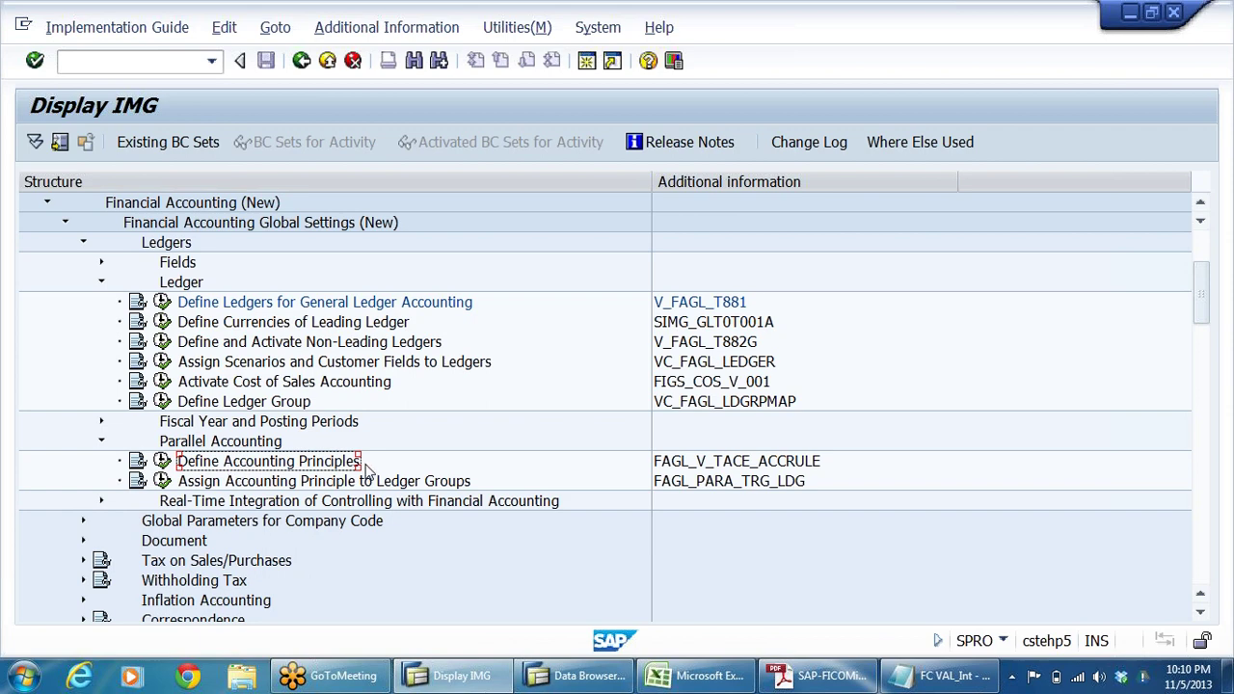
{"action": "left_click", "coordinate": [164, 463]}
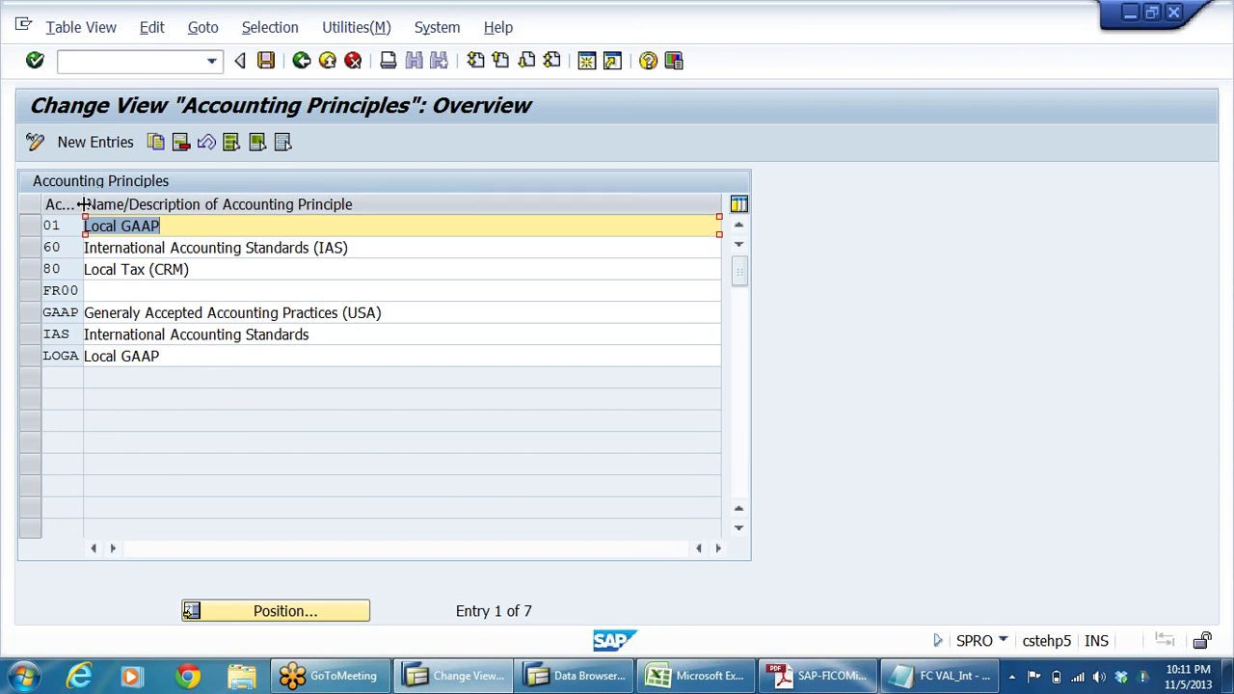
Widen the Accounting Principle column and examine the existing principles GAAP, IAS and LOGA with their descriptions.
{"action": "left_click_drag", "start_coordinate": [84, 205], "coordinate": [196, 204]}
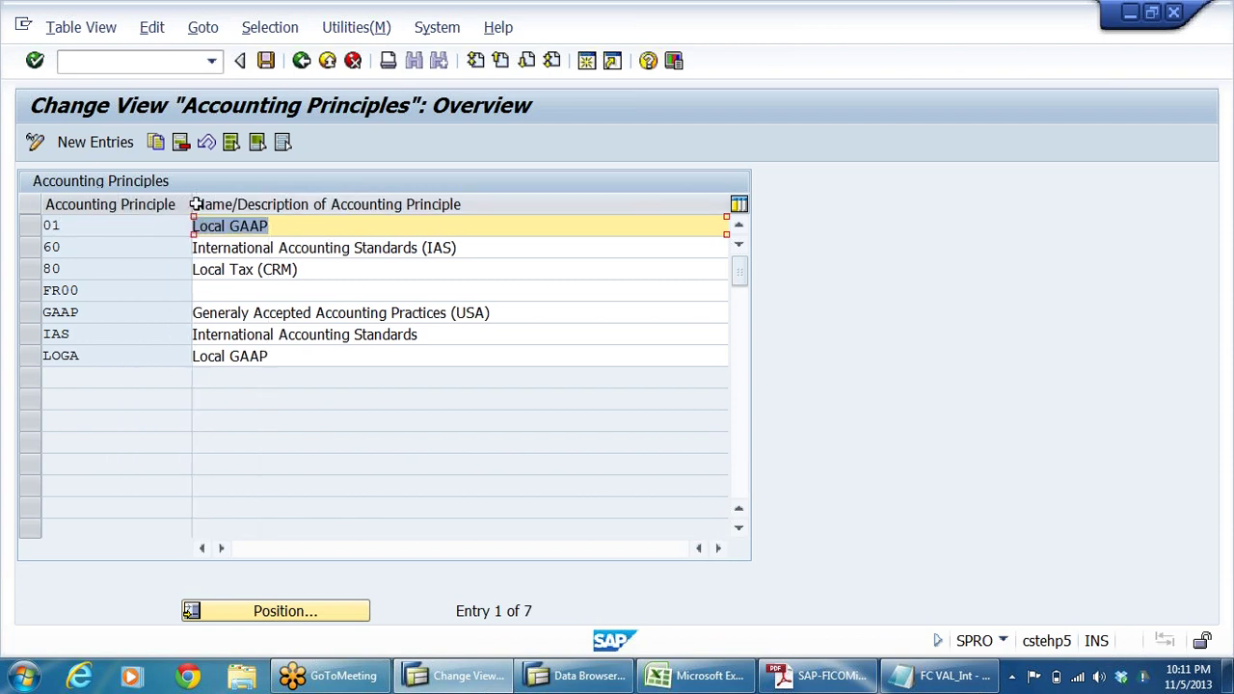
{"action": "left_click", "coordinate": [79, 312]}
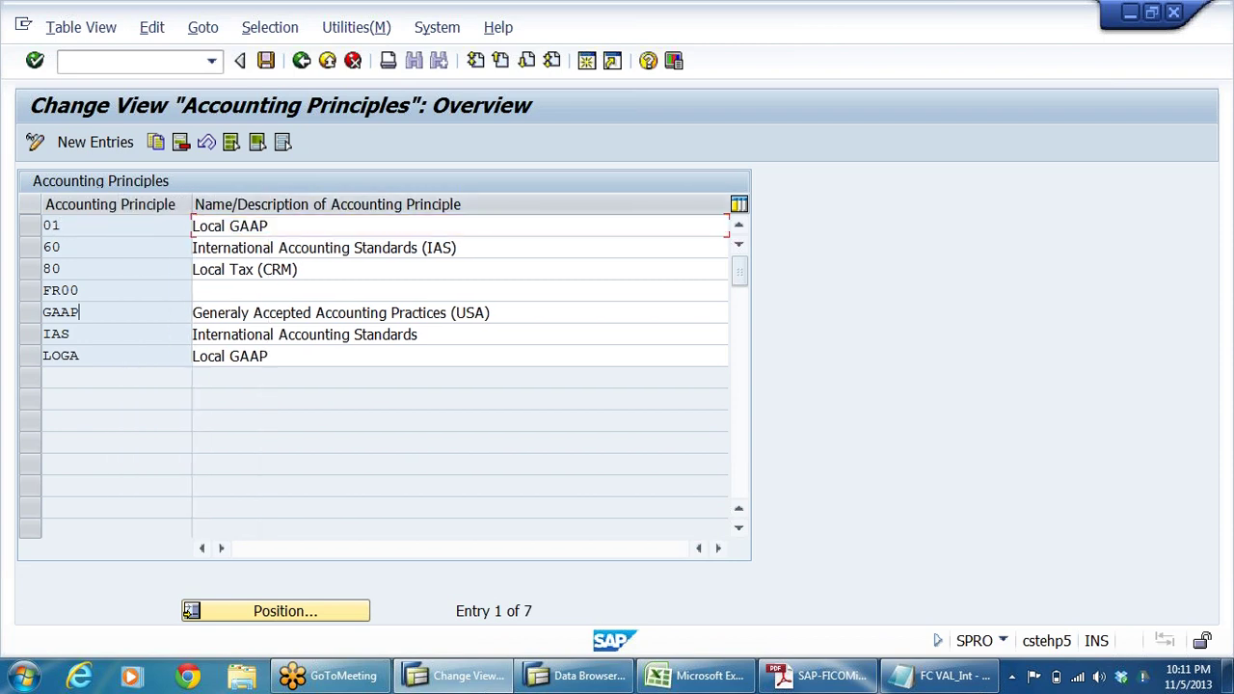
{"action": "left_click", "coordinate": [317, 313]}
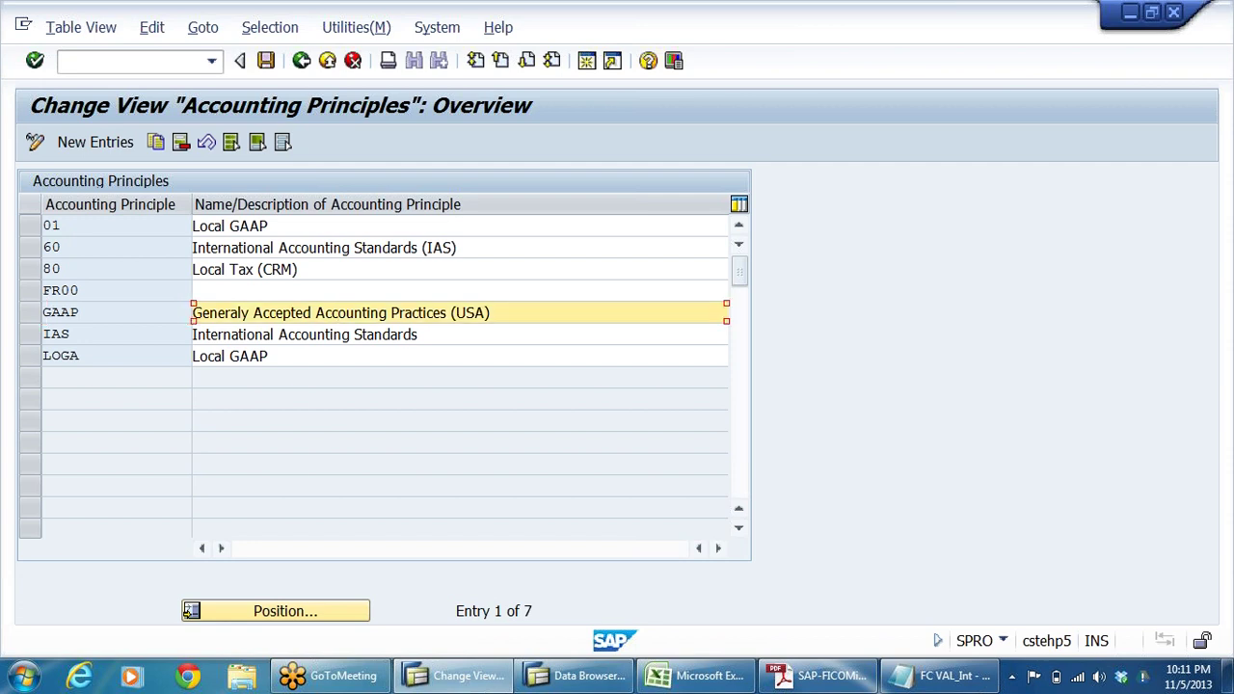
{"action": "left_click_drag", "start_coordinate": [492, 313], "coordinate": [192, 313]}
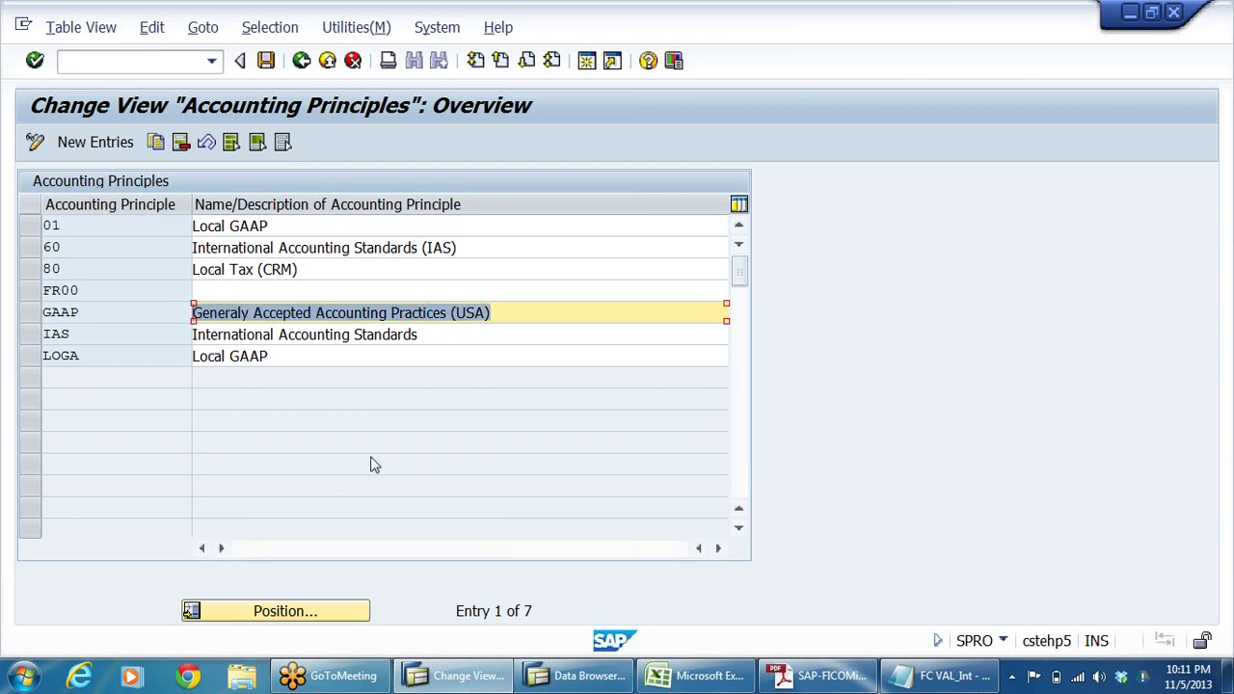
{"action": "key", "text": "End"}
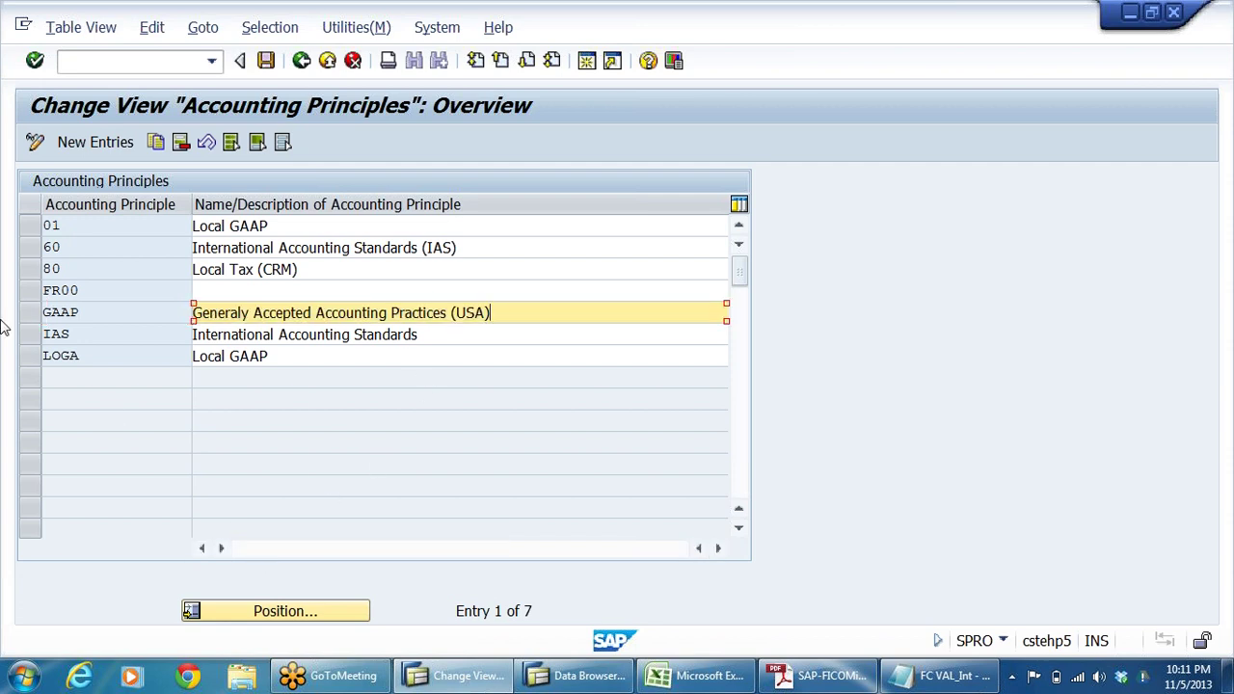
{"action": "left_click_drag", "start_coordinate": [418, 333], "coordinate": [192, 335]}
{"action": "left_click_drag", "start_coordinate": [79, 356], "coordinate": [42, 355]}
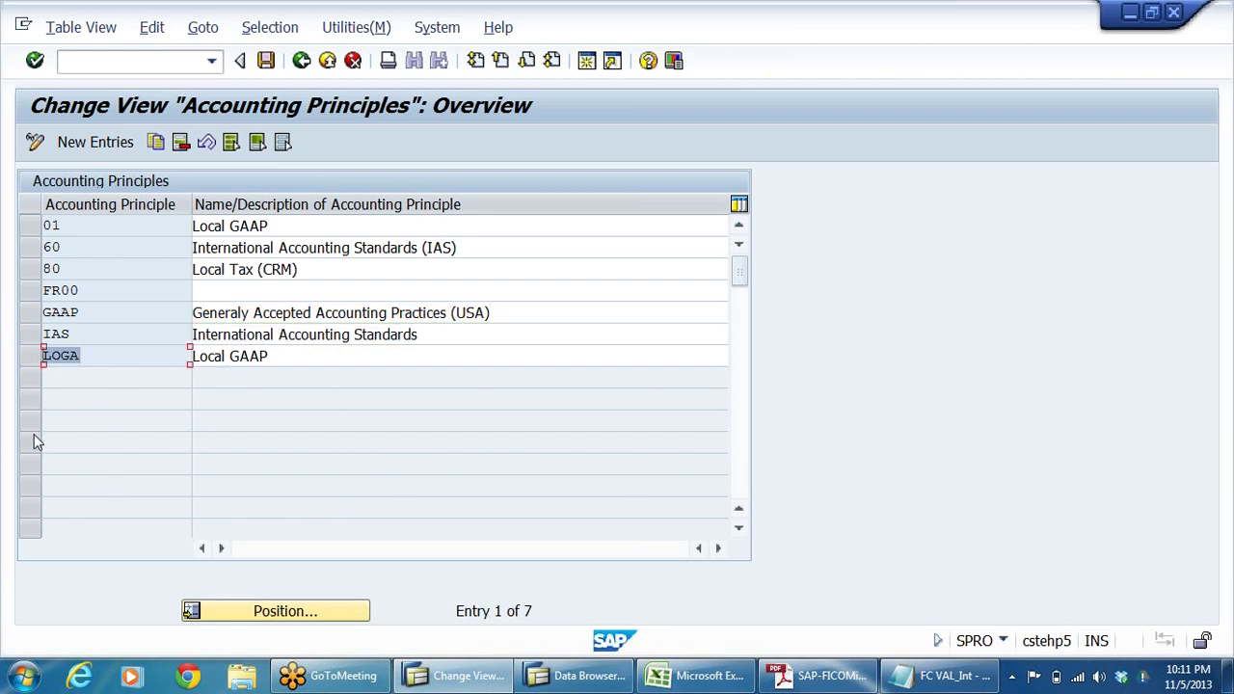
{"action": "key", "text": "Tab"}
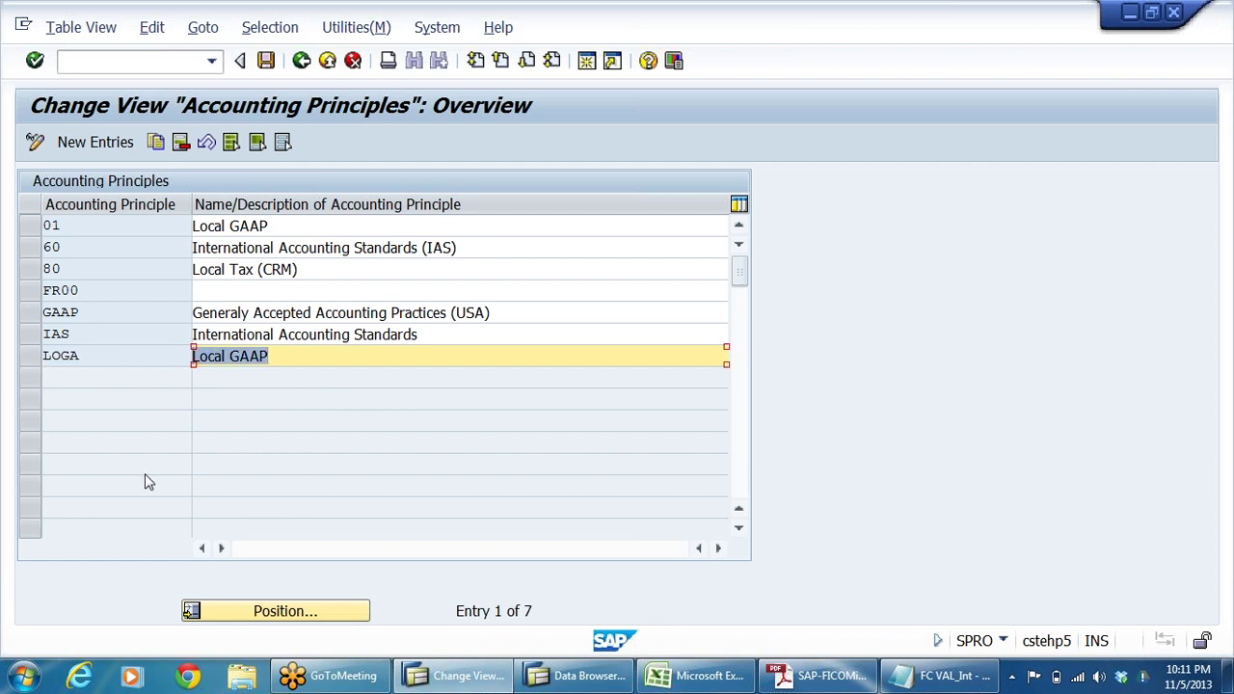
Create accounting principle INAS described as INDIAN ACCOUNTING STANDARDS, save it under customizing request CSTK900150 and return to the implementation guide.
{"action": "left_click", "coordinate": [78, 143]}
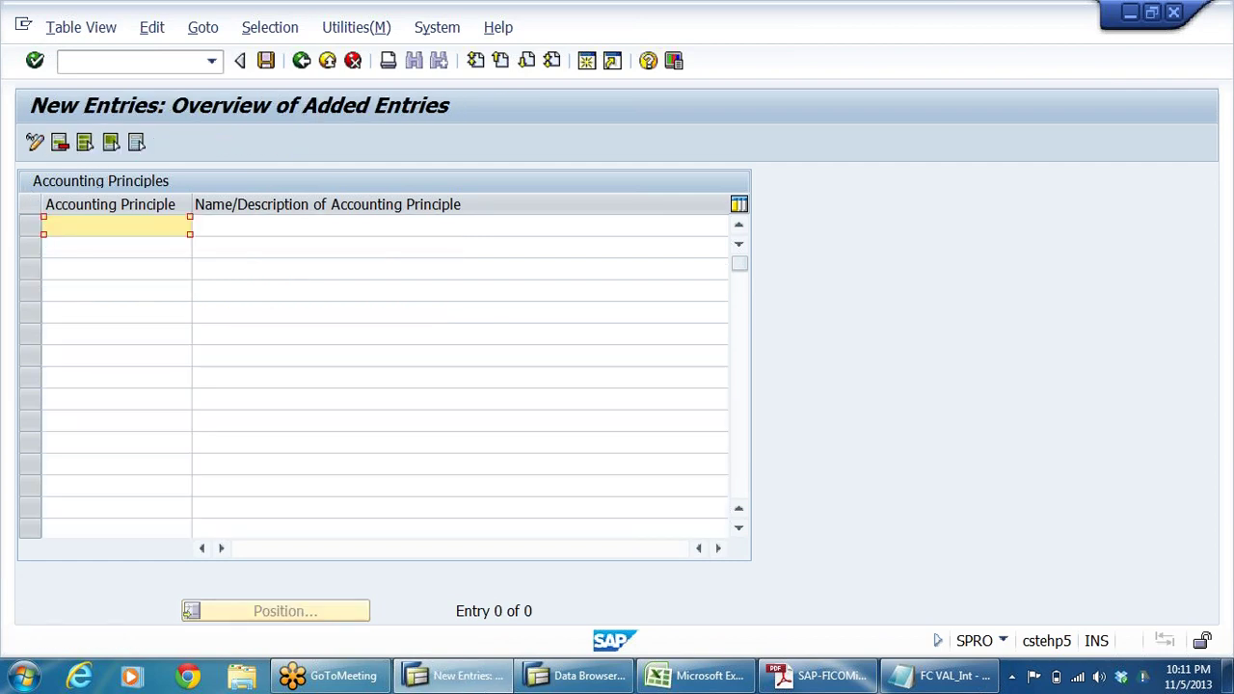
{"action": "type", "text": "INAS"}
{"action": "left_click", "coordinate": [202, 226]}
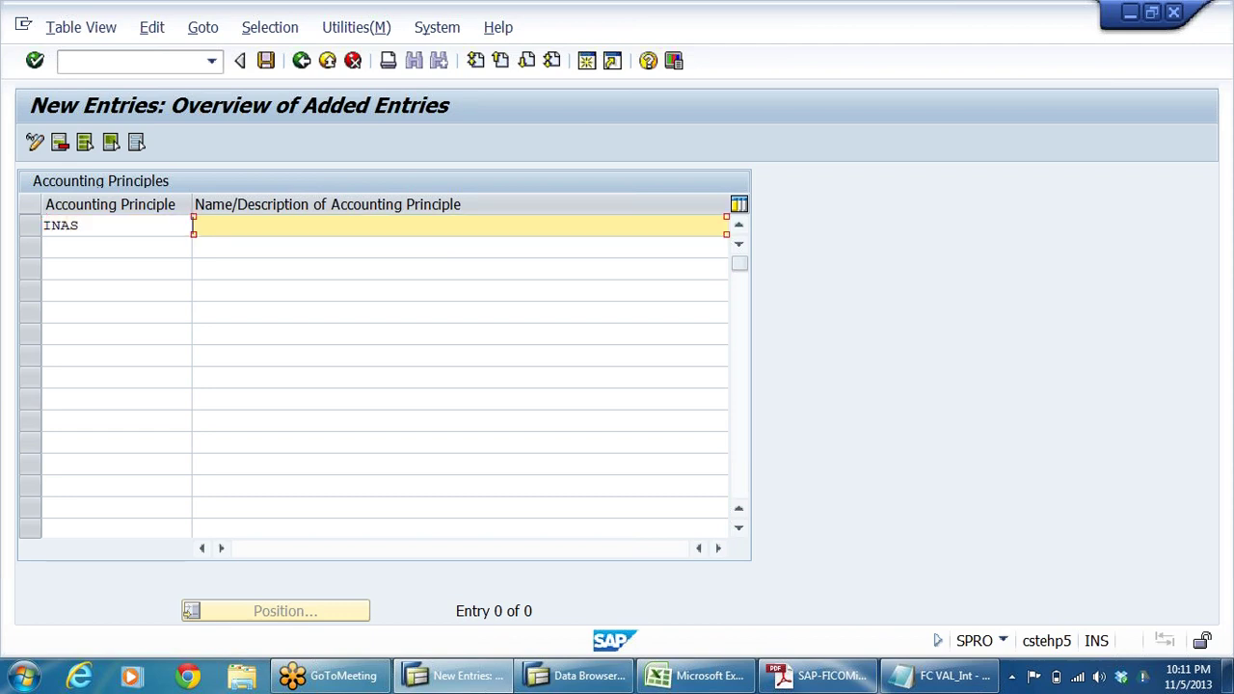
{"action": "type", "text": "INDIAN ACCOUNTING "}
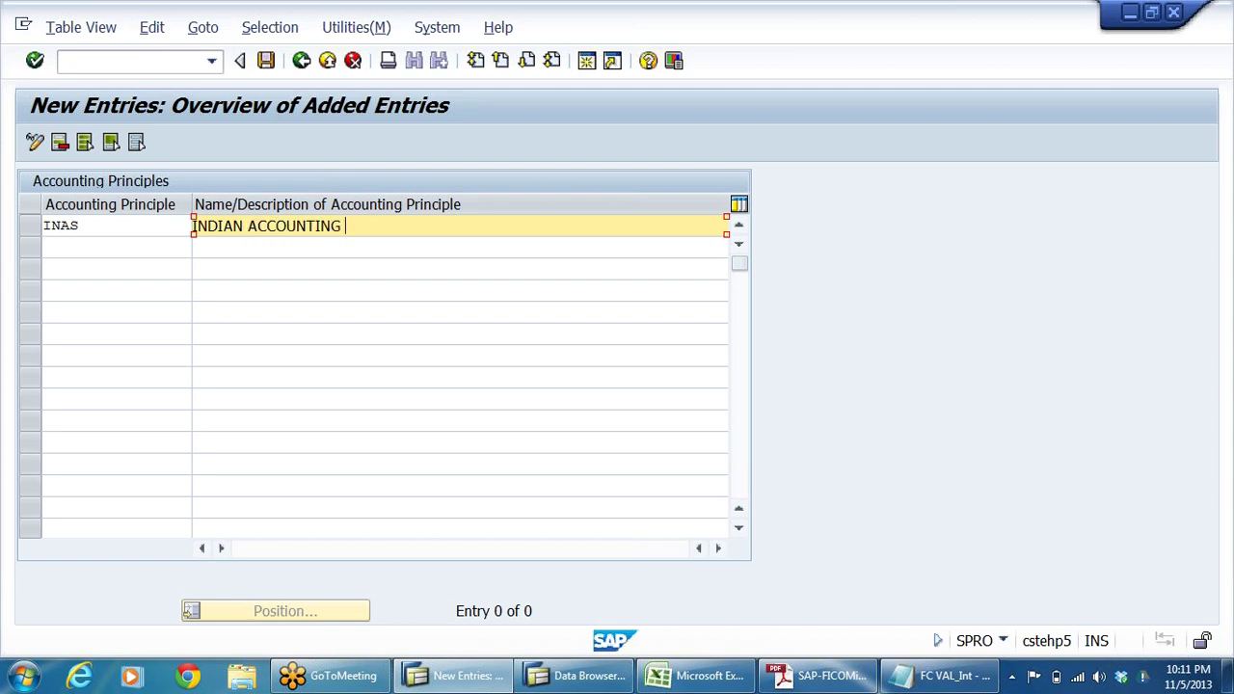
{"action": "type", "text": "STANDARDS"}
{"action": "left_click", "coordinate": [265, 61]}
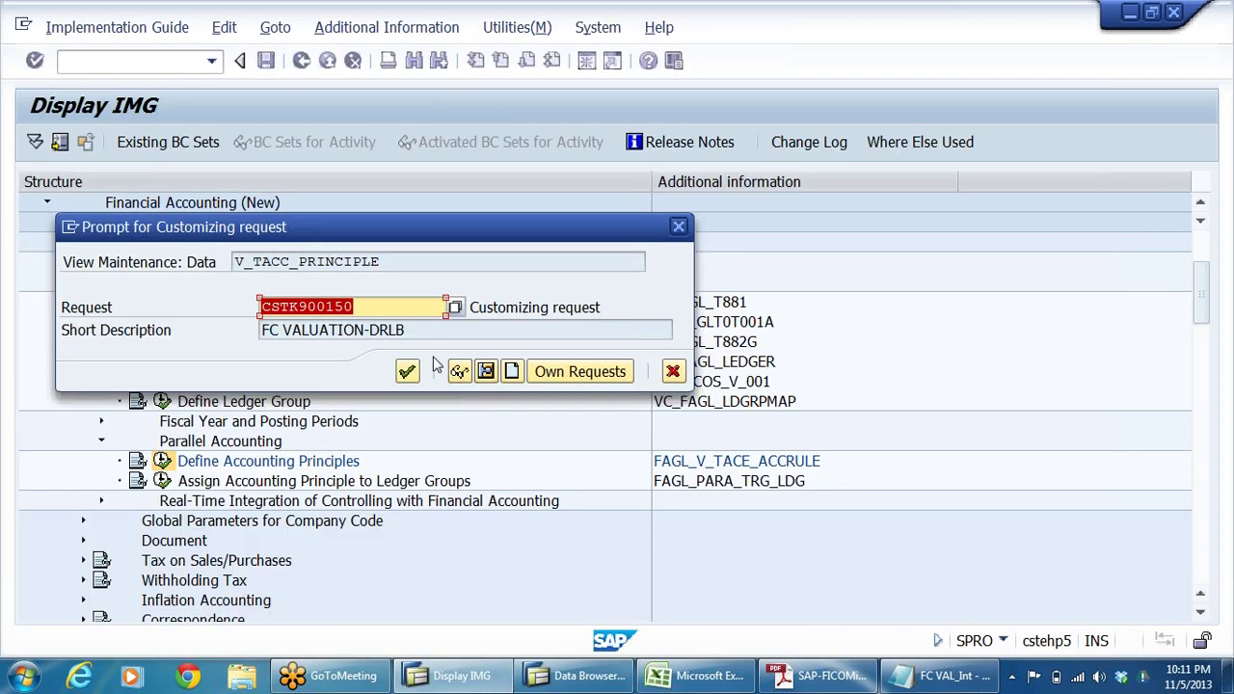
{"action": "left_click", "coordinate": [407, 371]}
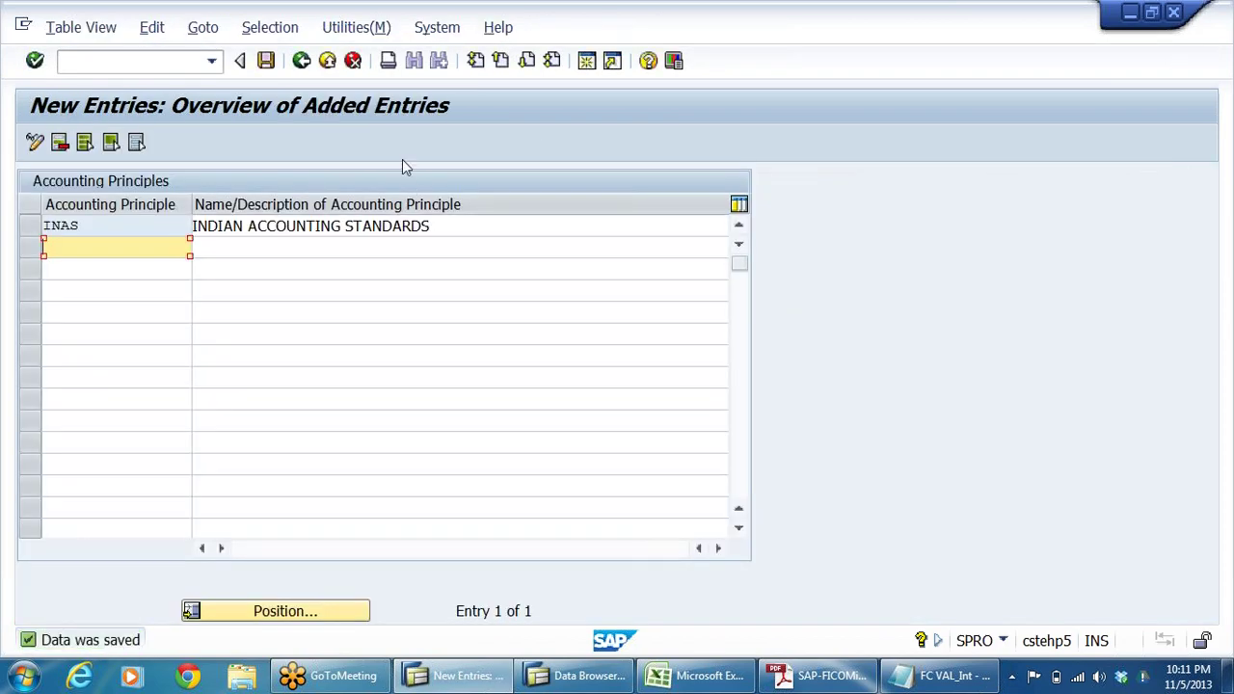
{"action": "left_click", "coordinate": [302, 62]}
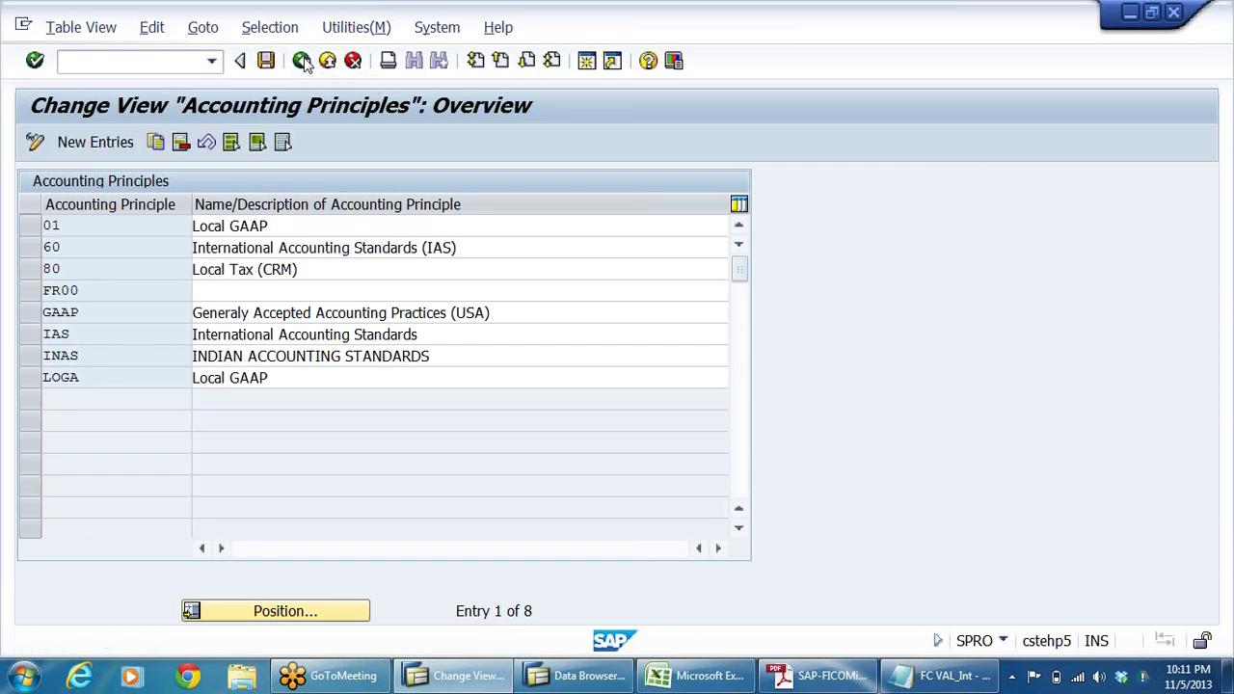
{"action": "left_click", "coordinate": [302, 62]}
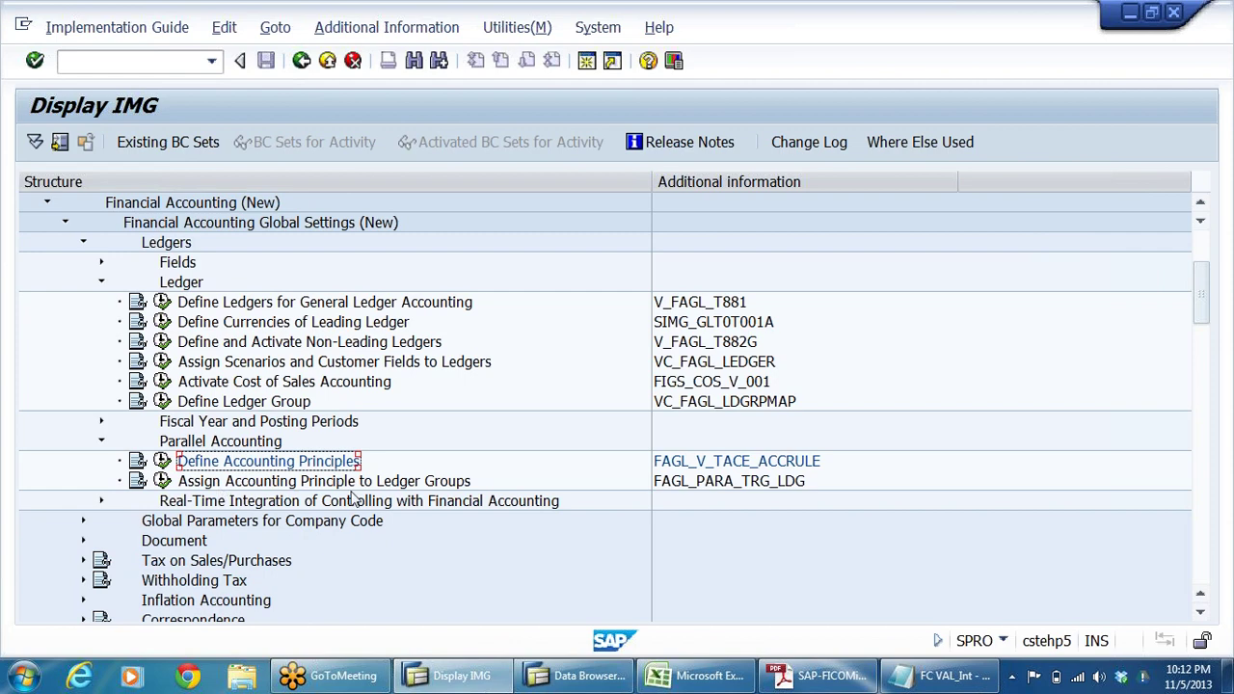
Open Assign Accounting Principle to Ledger Groups and start a new assignment entry with the Accounting Principle column widened.
{"action": "left_click", "coordinate": [427, 487]}
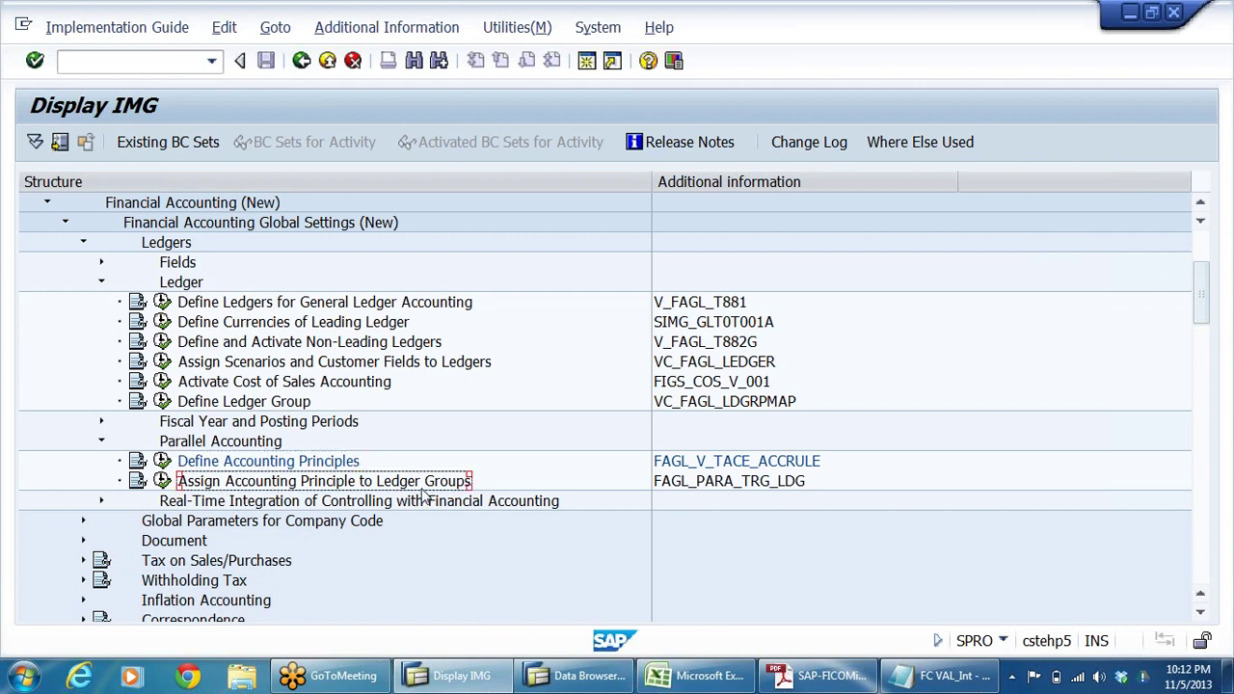
{"action": "left_click", "coordinate": [162, 482]}
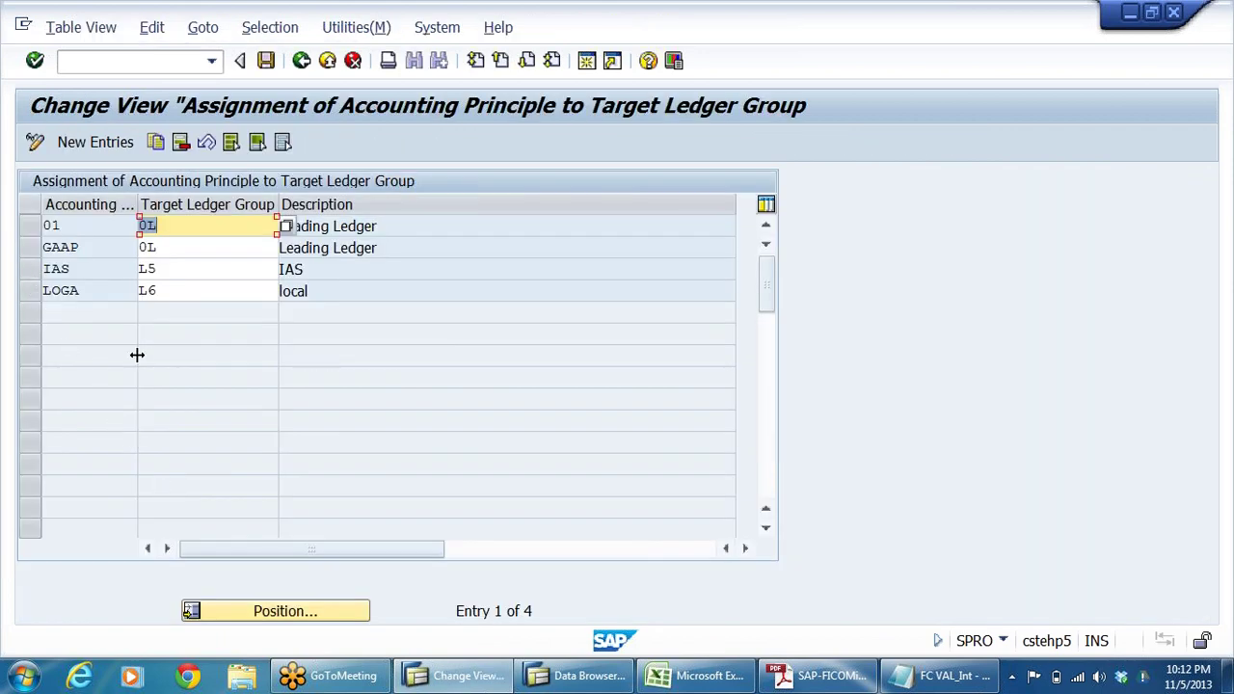
{"action": "left_click", "coordinate": [170, 226]}
{"action": "key", "text": "Tab"}
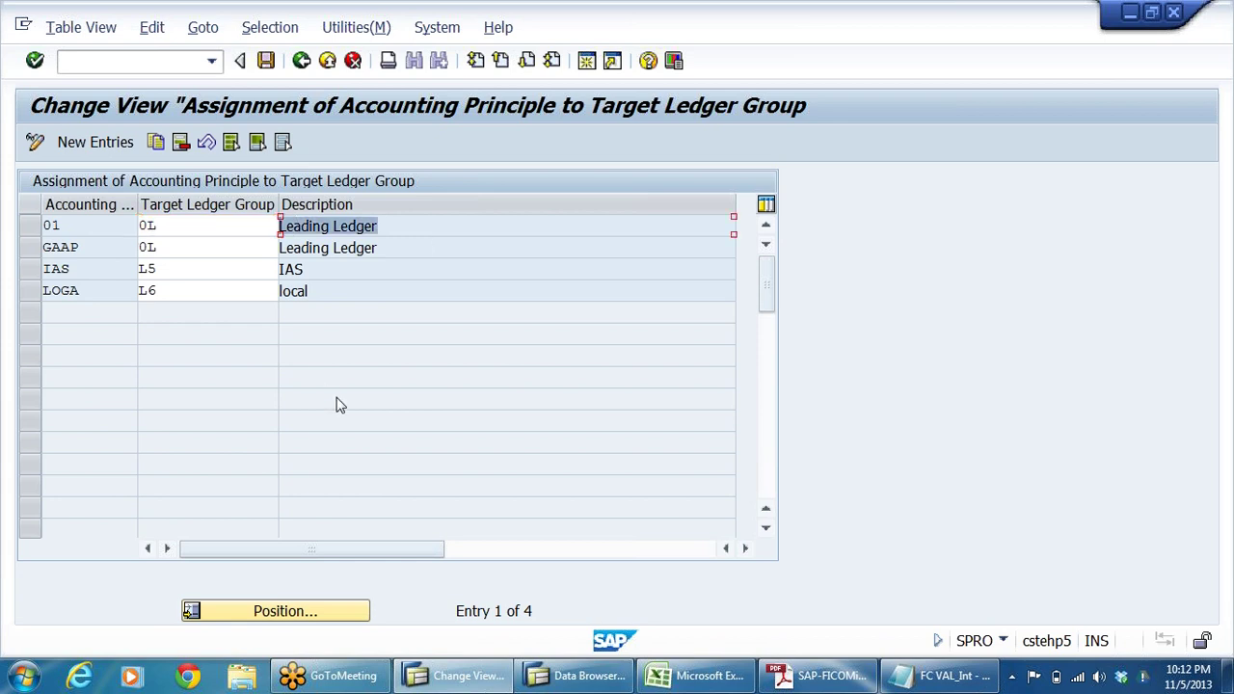
{"action": "left_click", "coordinate": [82, 144]}
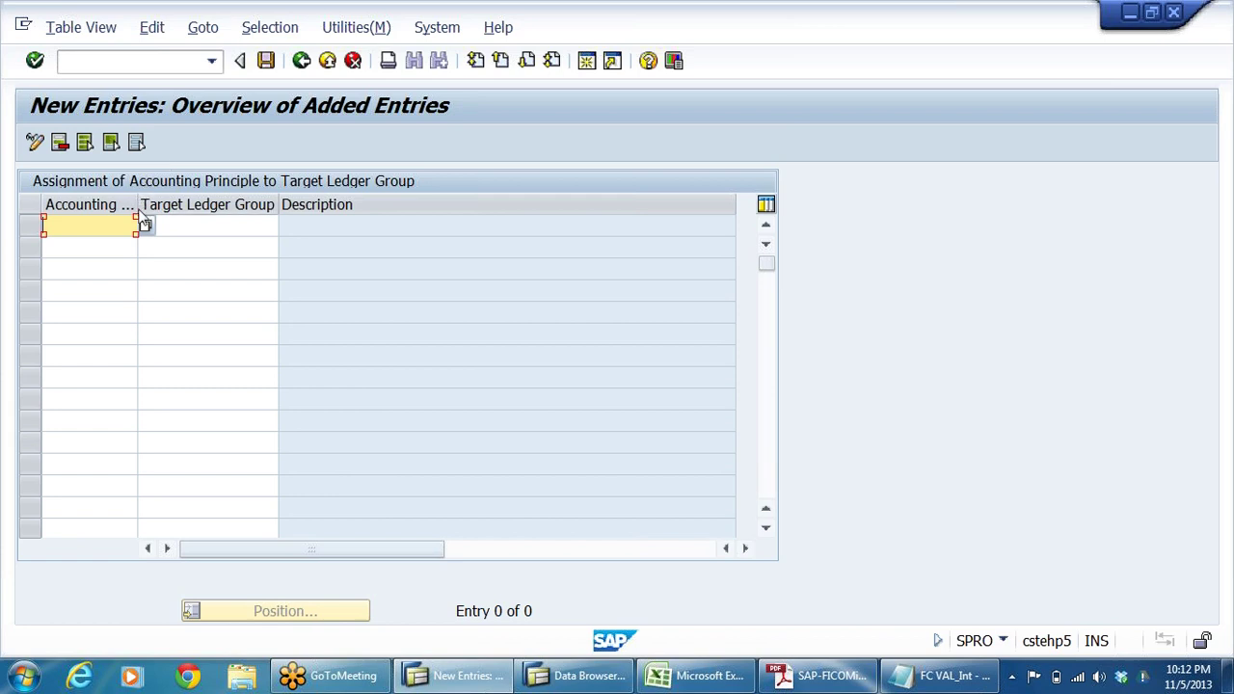
{"action": "left_click_drag", "start_coordinate": [137, 204], "coordinate": [228, 204]}
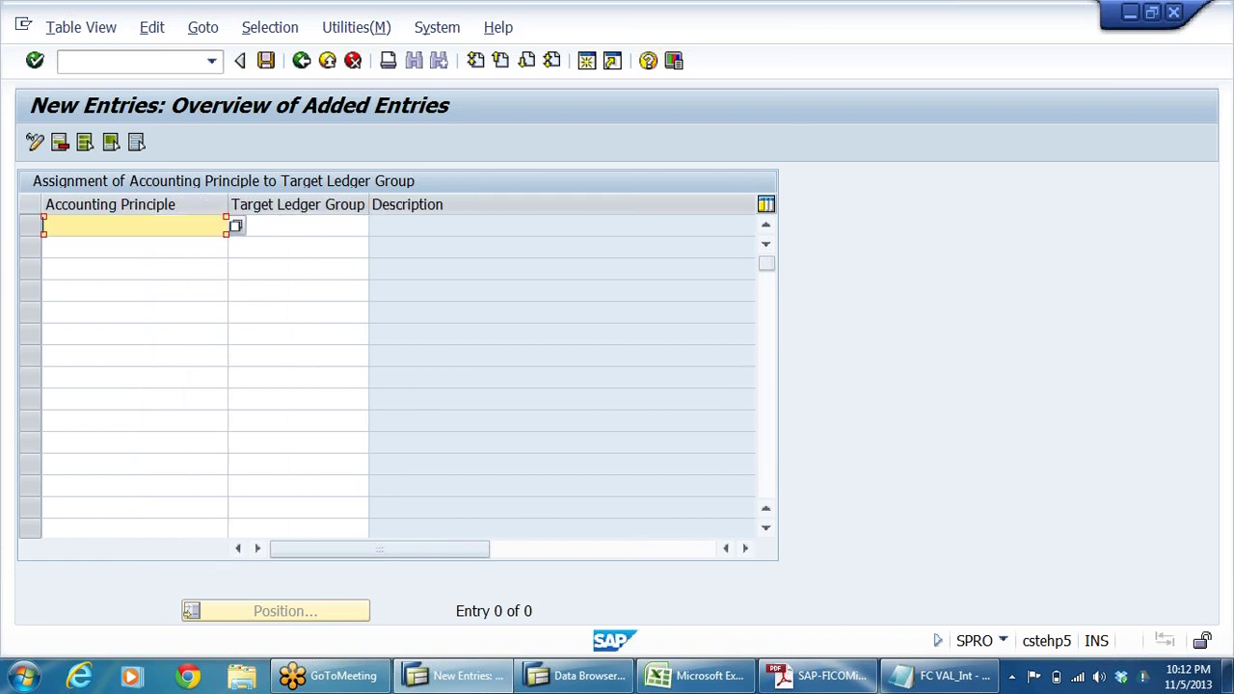
Assign accounting principle INAS to target ledger group 0L, widening the ledger group column along the way.
{"action": "key", "text": "F4"}
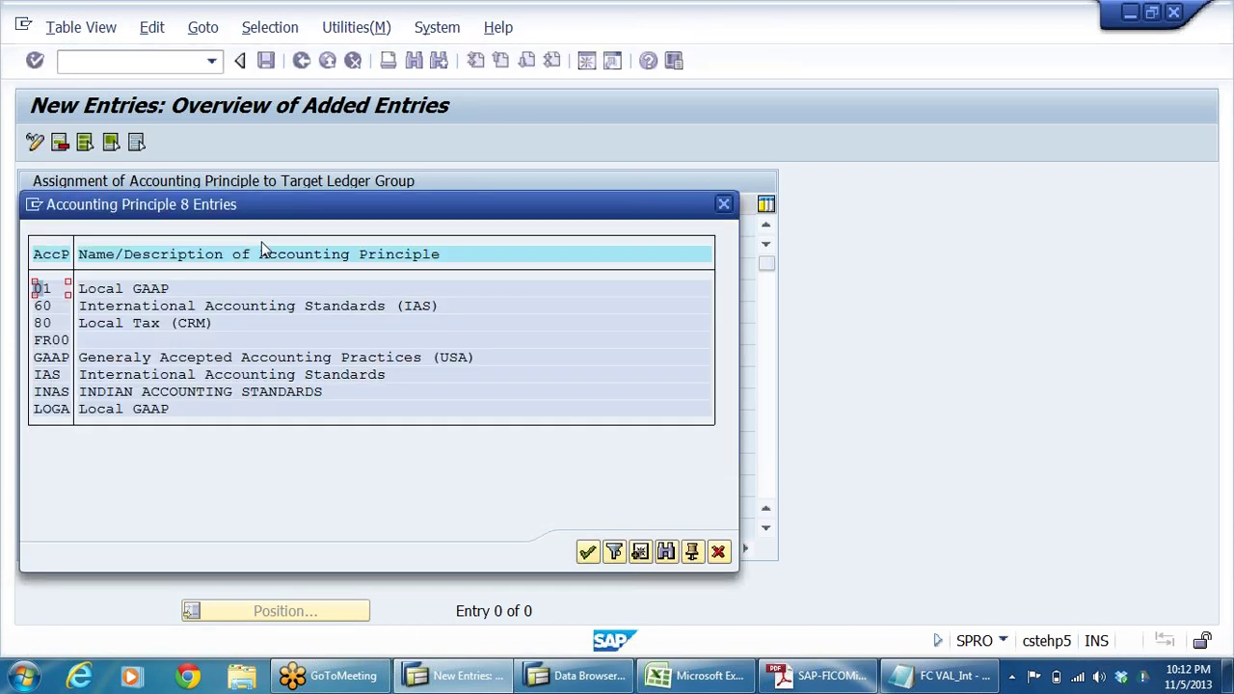
{"action": "double_click", "coordinate": [64, 393]}
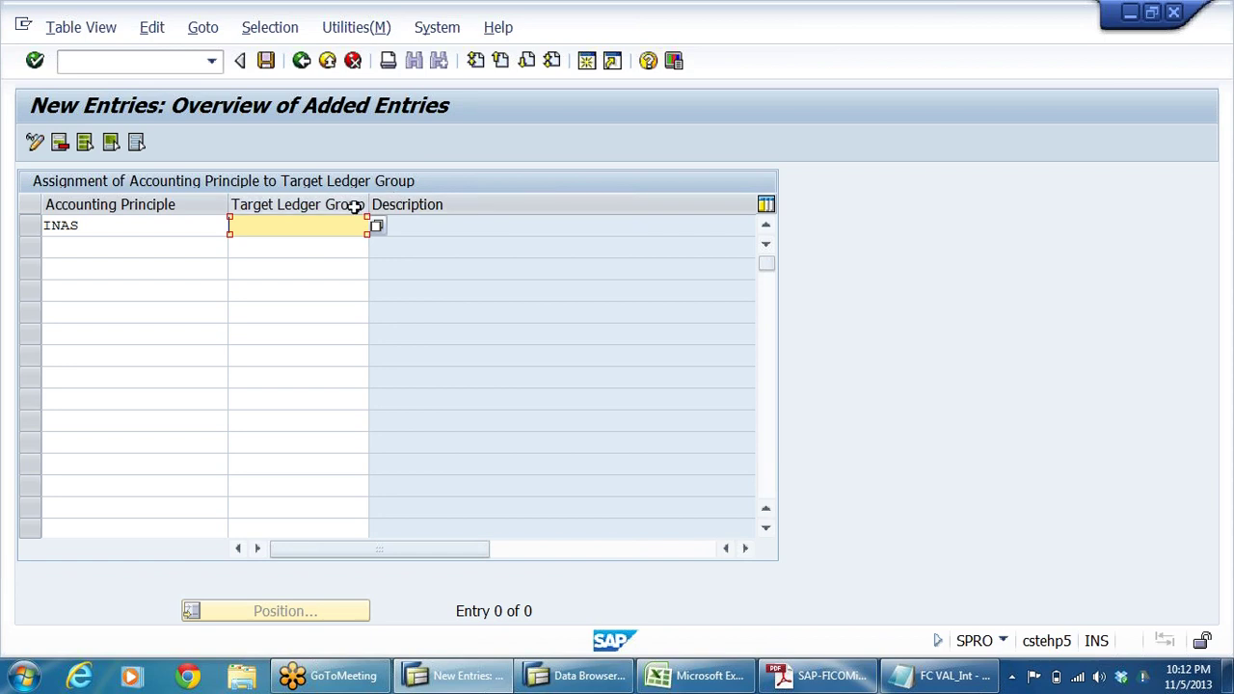
{"action": "left_click_drag", "start_coordinate": [370, 206], "coordinate": [468, 207]}
{"action": "left_click", "coordinate": [229, 290]}
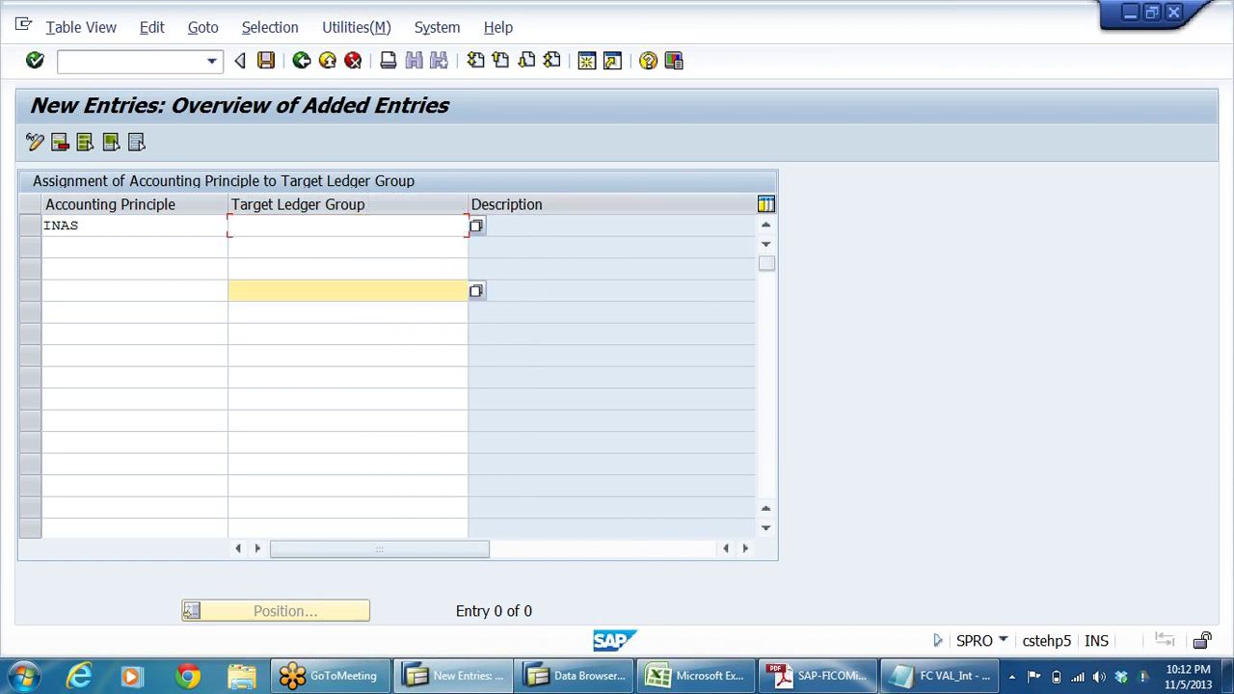
{"action": "left_click", "coordinate": [230, 225]}
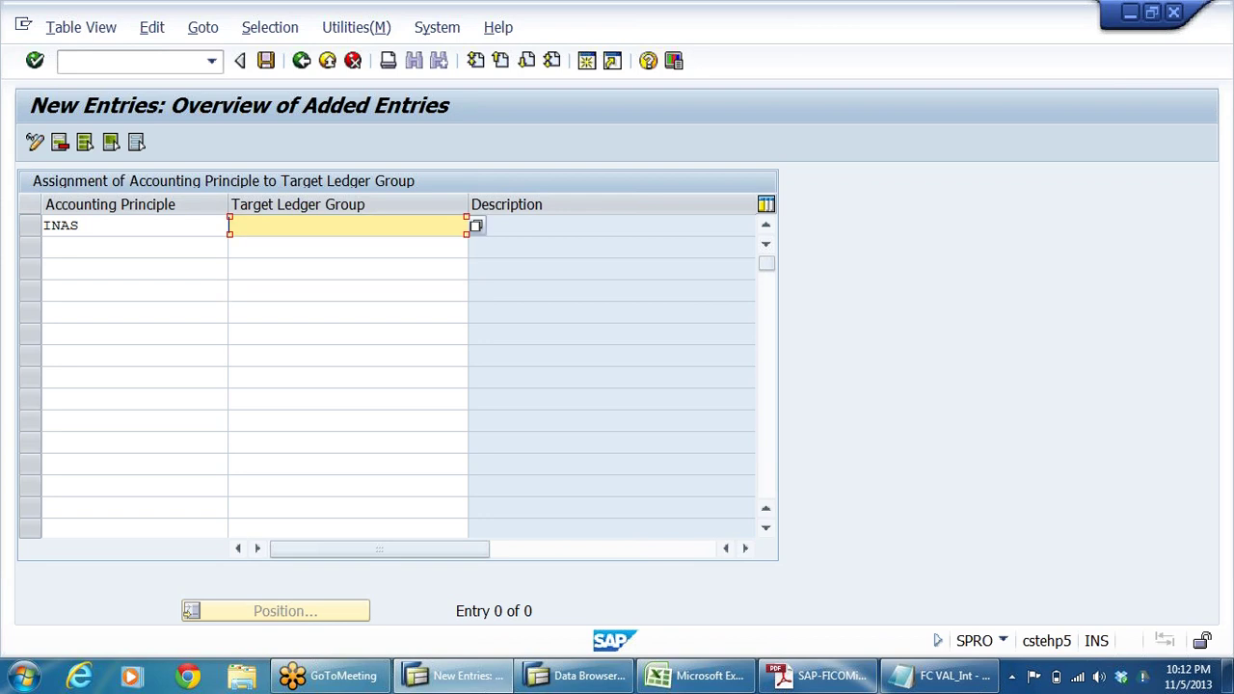
{"action": "left_click", "coordinate": [476, 226]}
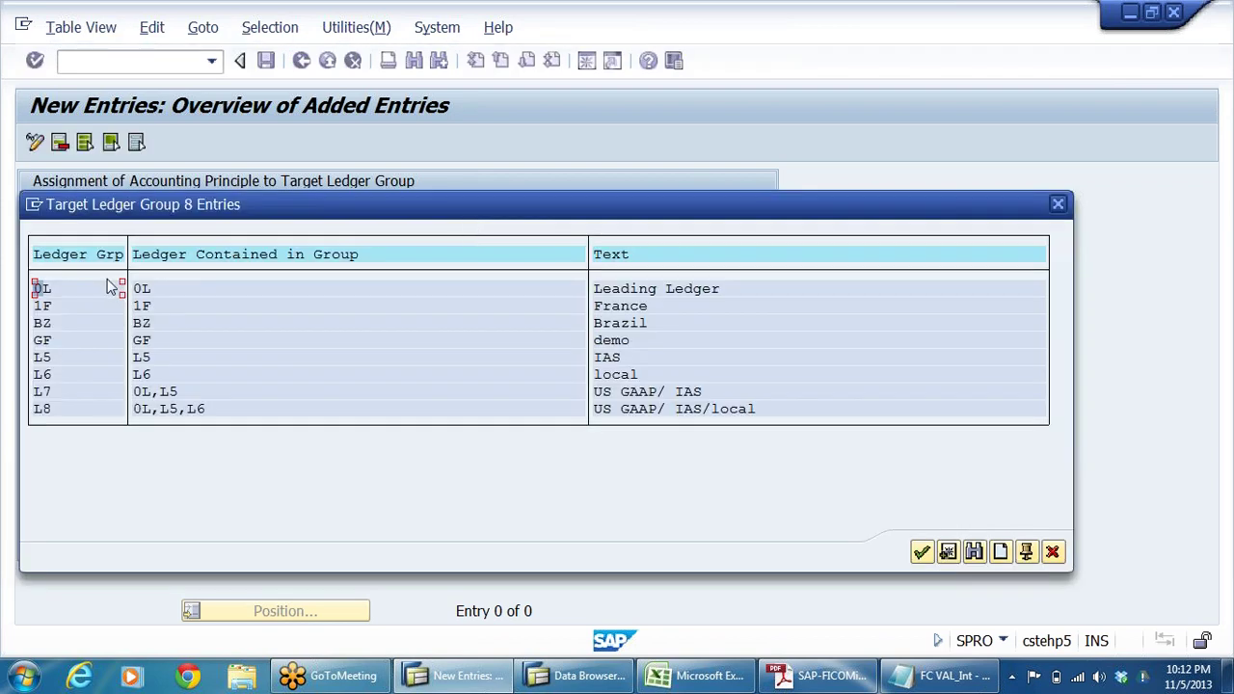
{"action": "double_click", "coordinate": [145, 288]}
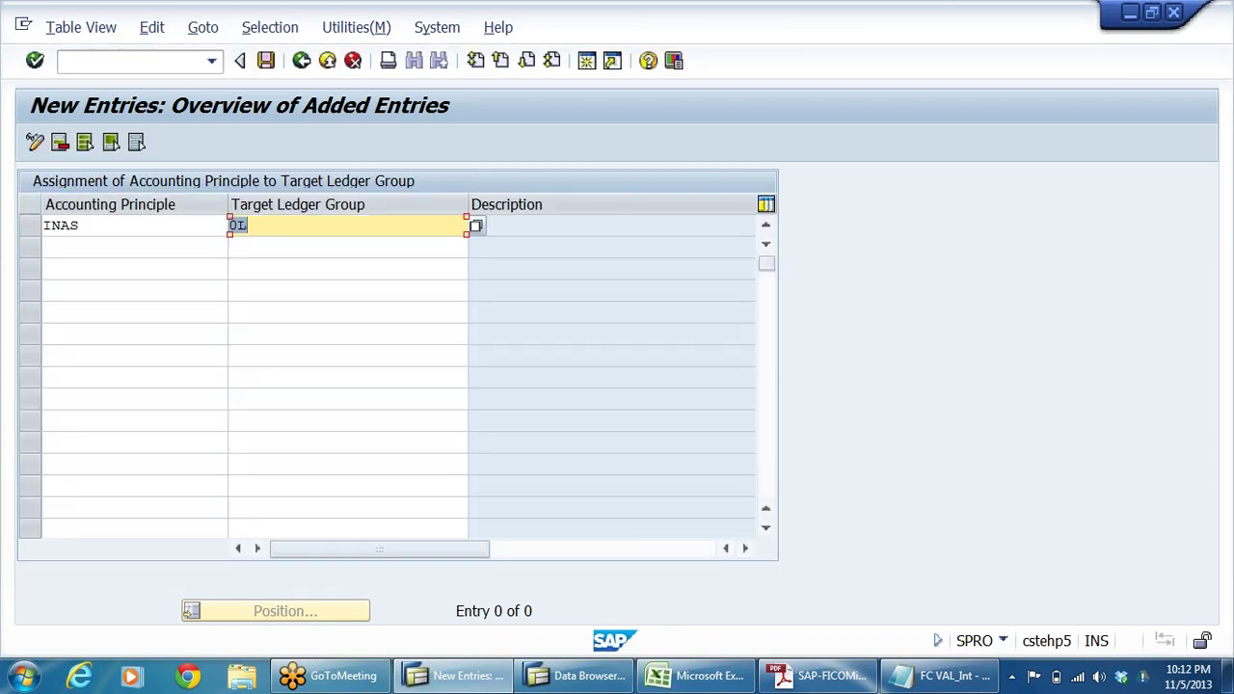
{"action": "key", "text": "Return"}
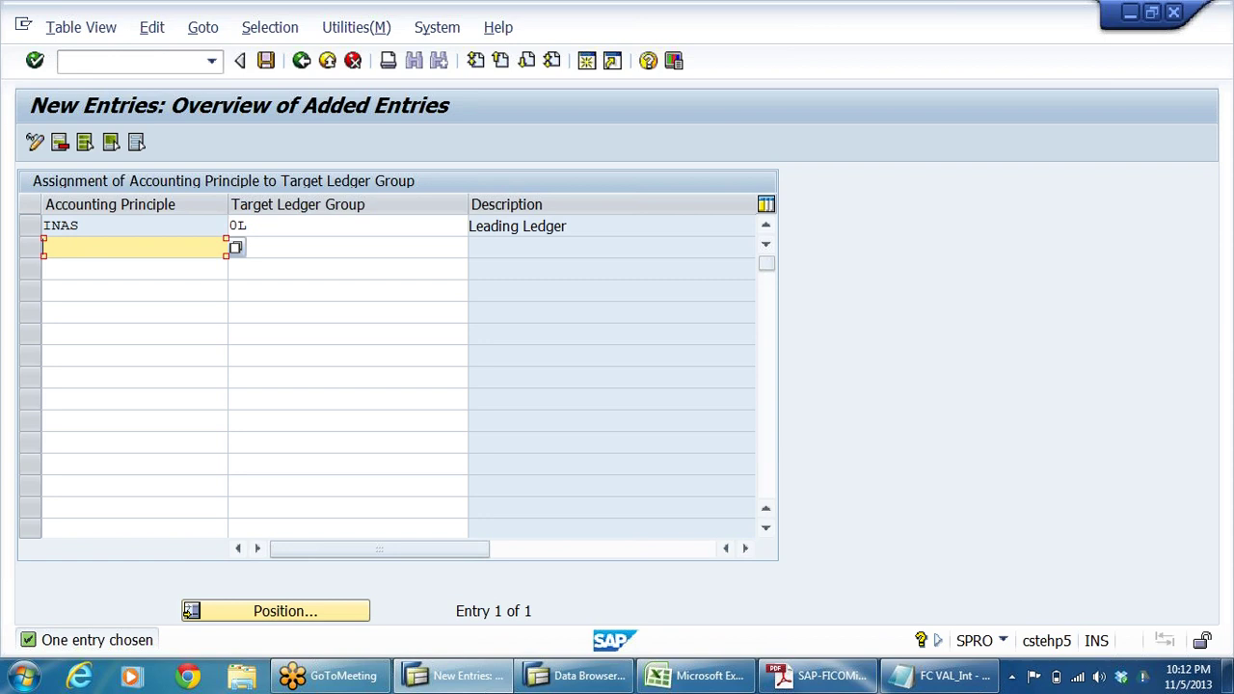
{"action": "key", "text": "Up"}
{"action": "key", "text": "Tab"}
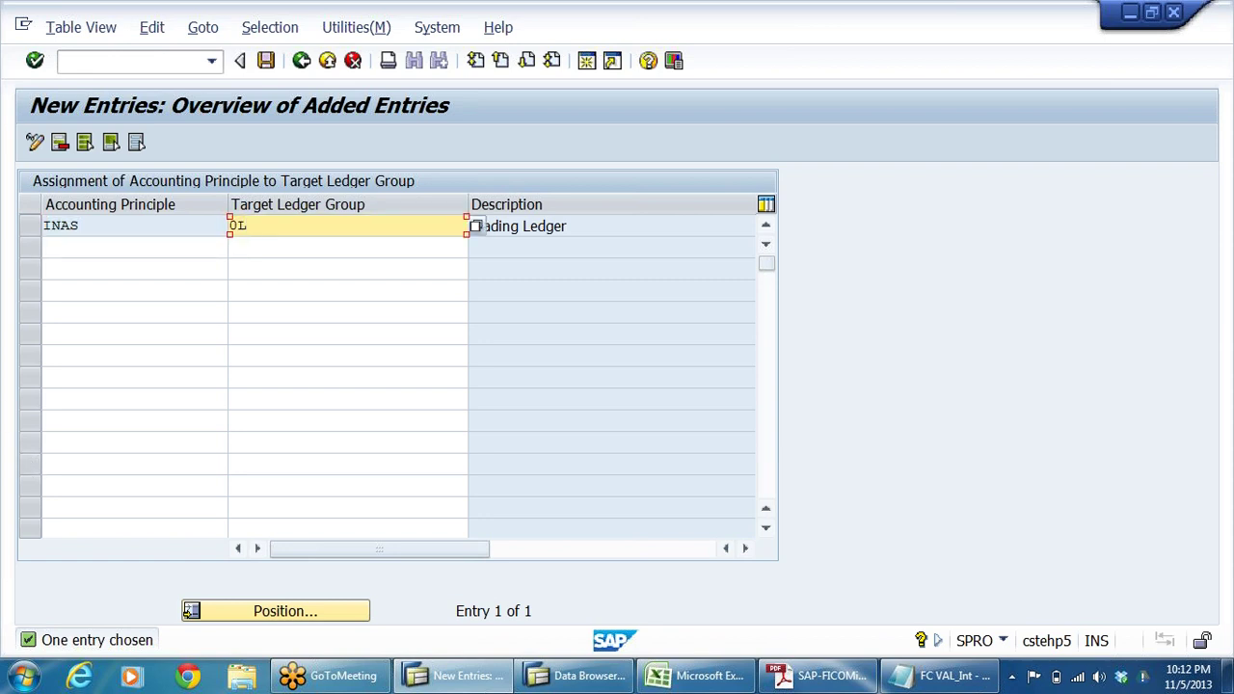
Save the ledger group assignment in the FC VALUATION-DRLB customizing request and return to the implementation guide.
{"action": "left_click", "coordinate": [267, 61]}
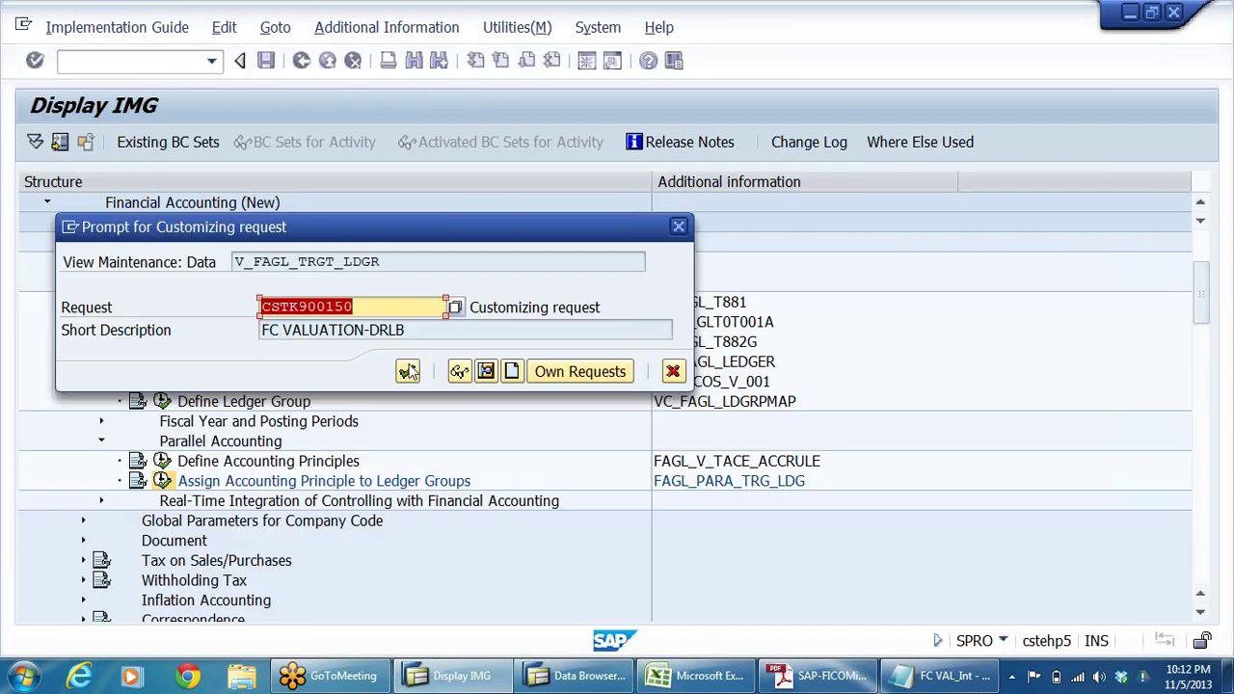
{"action": "left_click", "coordinate": [409, 372]}
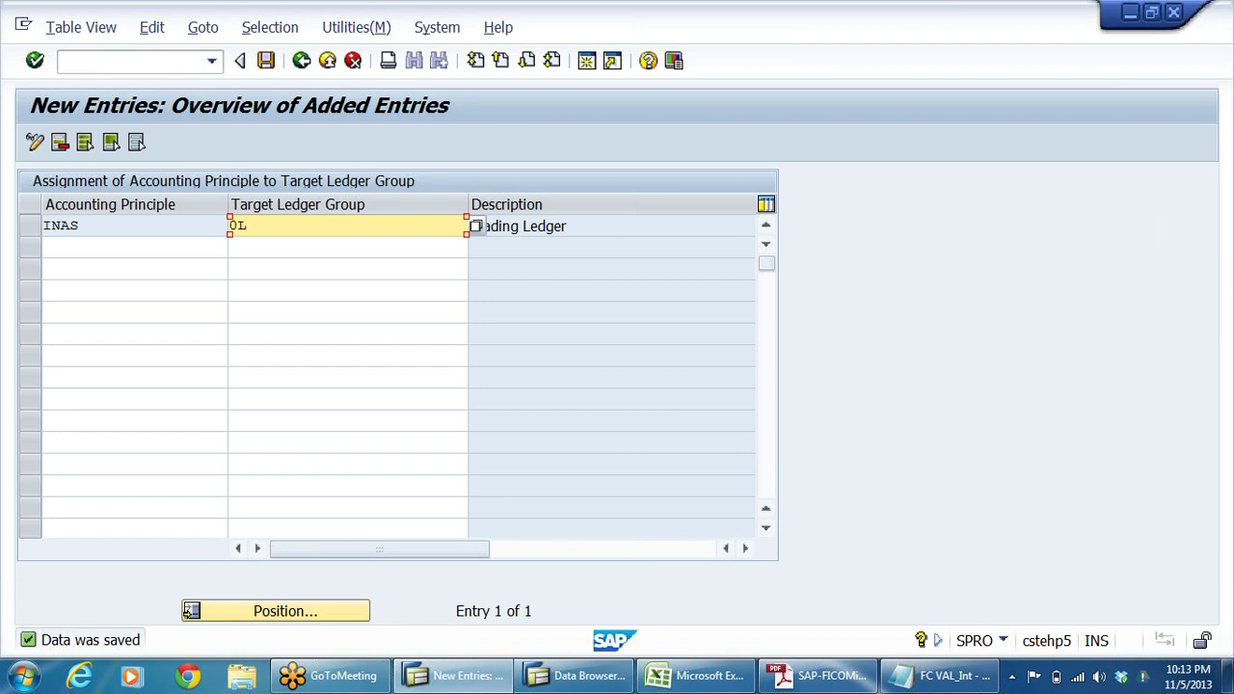
{"action": "key", "text": "shift+Tab"}
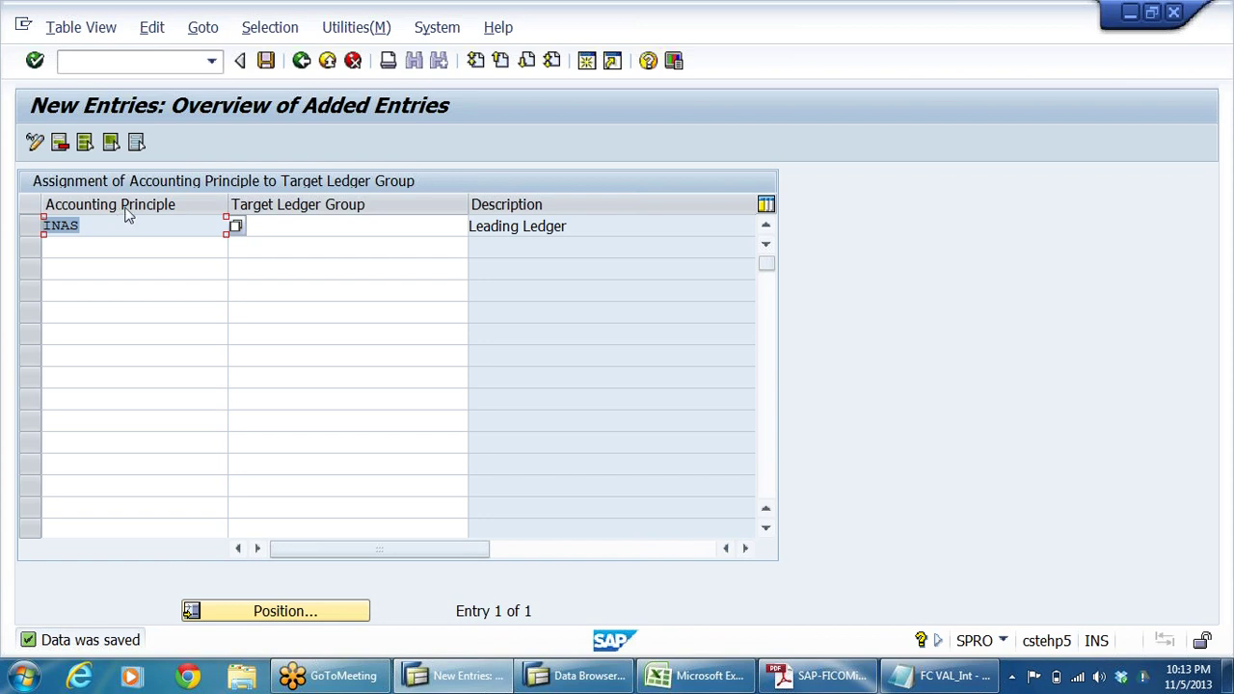
{"action": "left_click", "coordinate": [301, 60]}
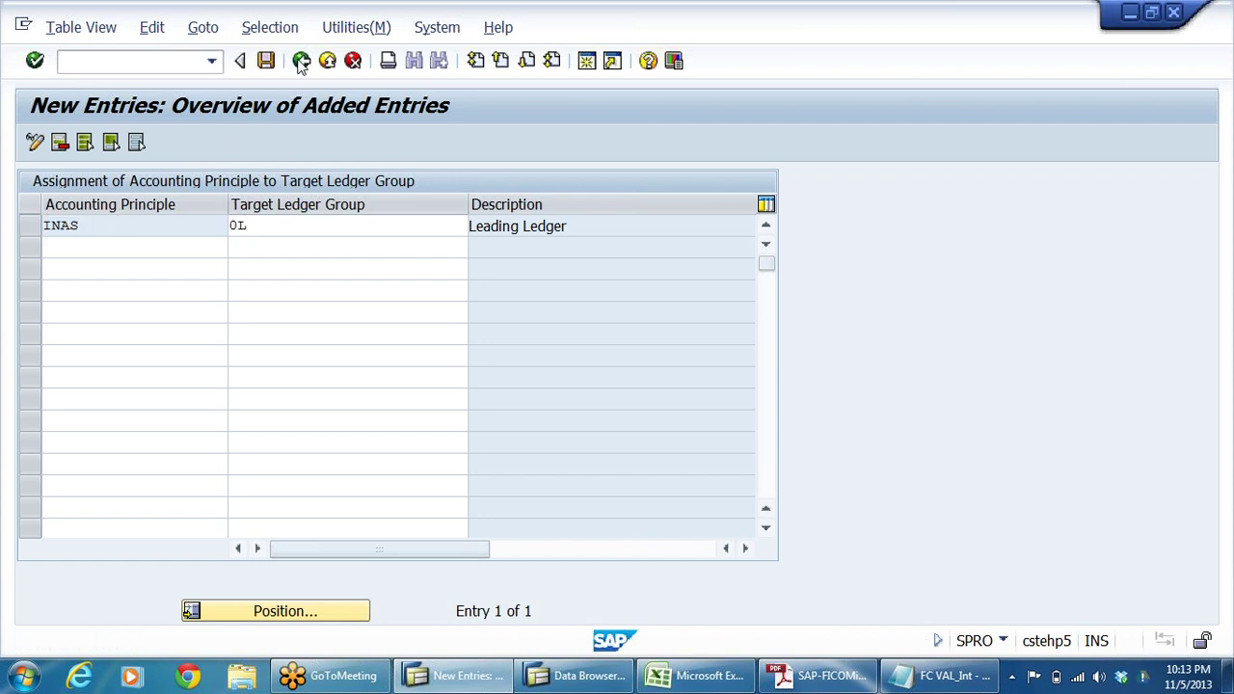
{"action": "left_click", "coordinate": [301, 61]}
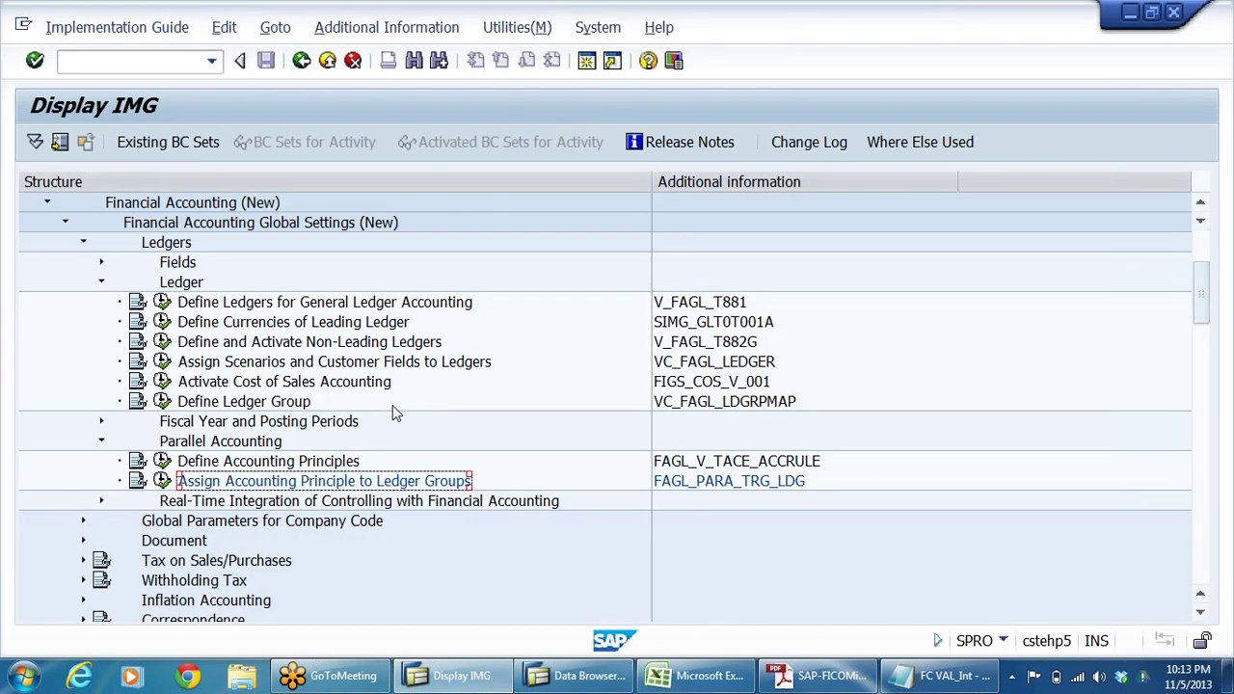
Open Check Assignment of Accounting Principle to Ledger Group under Periodic Processing > Valuate and check the INAS row.
{"action": "left_click", "coordinate": [100, 282]}
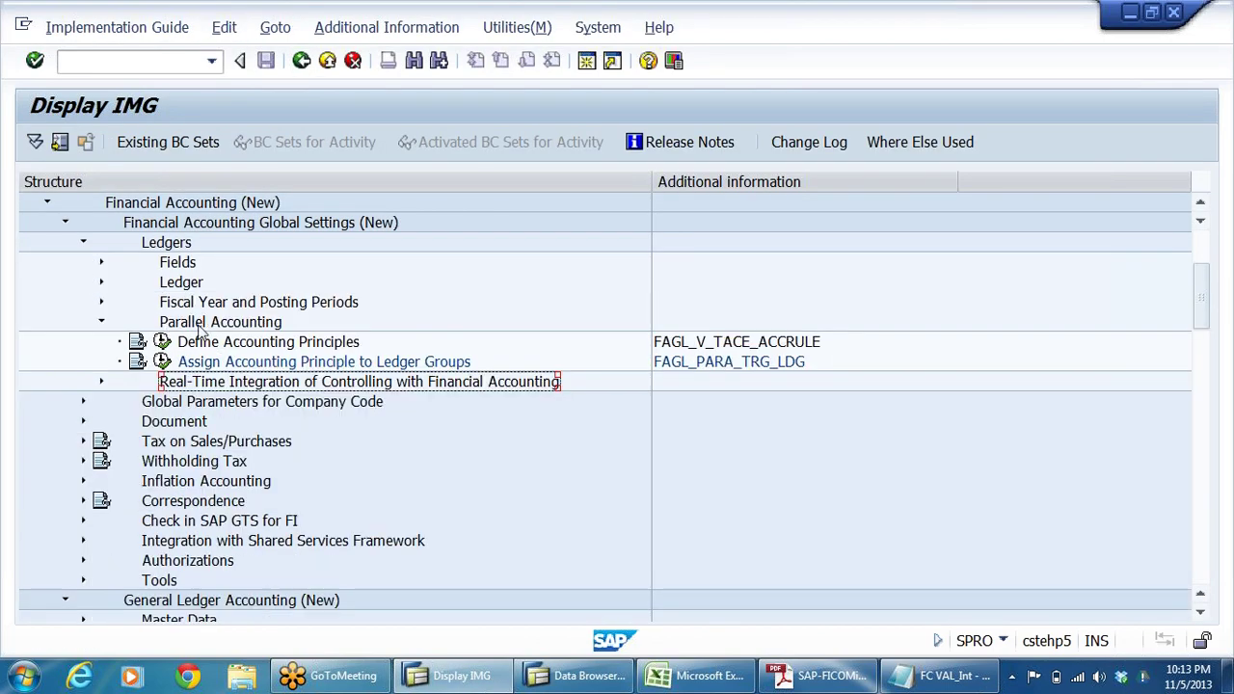
{"action": "scroll", "coordinate": [307, 310], "scroll_direction": "down", "scroll_amount": 7}
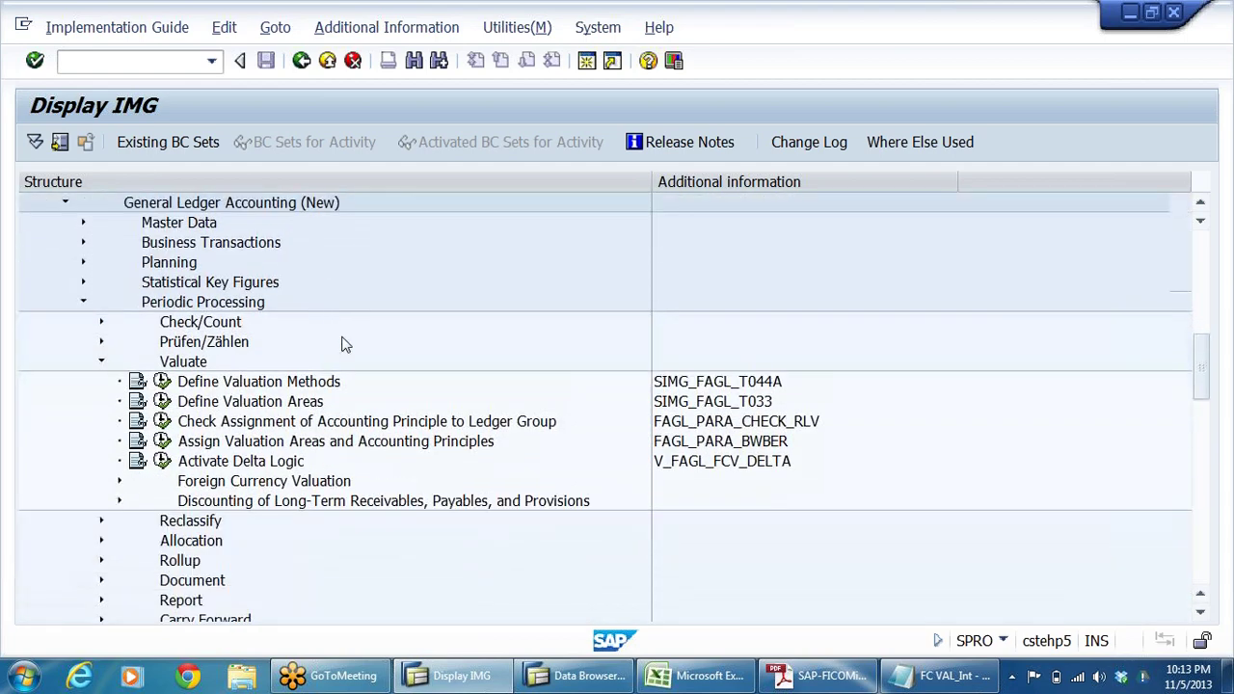
{"action": "scroll", "coordinate": [345, 345], "scroll_direction": "down", "scroll_amount": 1}
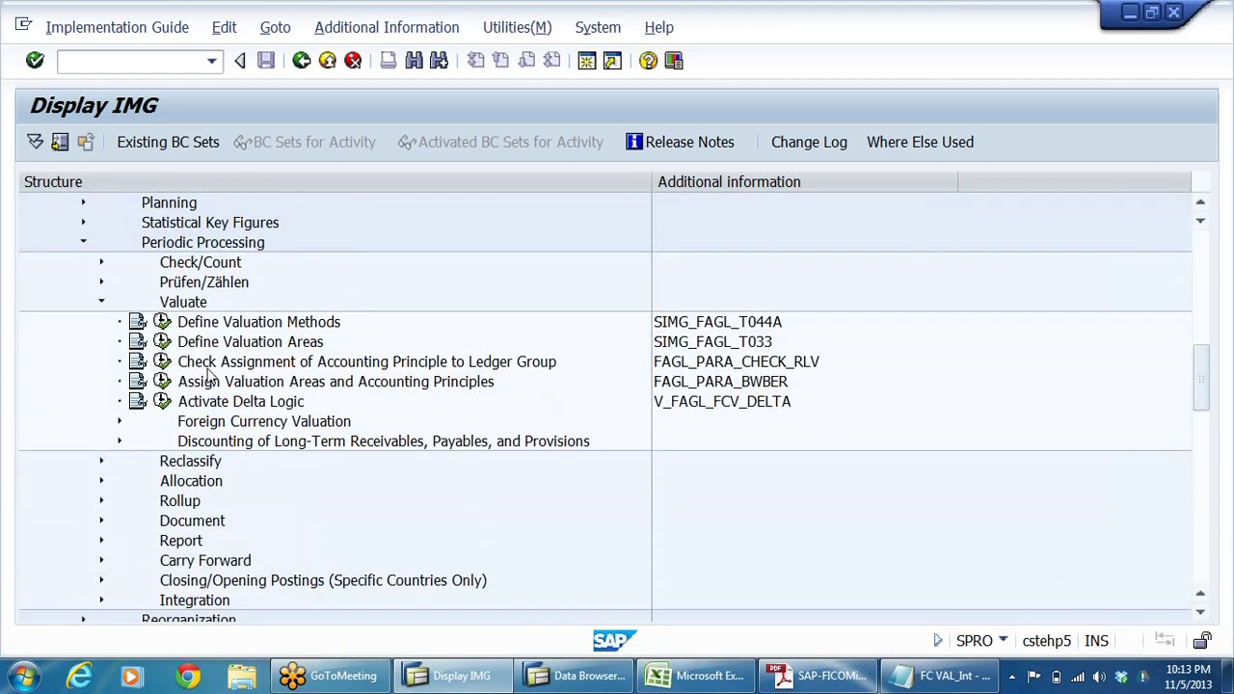
{"action": "left_click", "coordinate": [503, 365]}
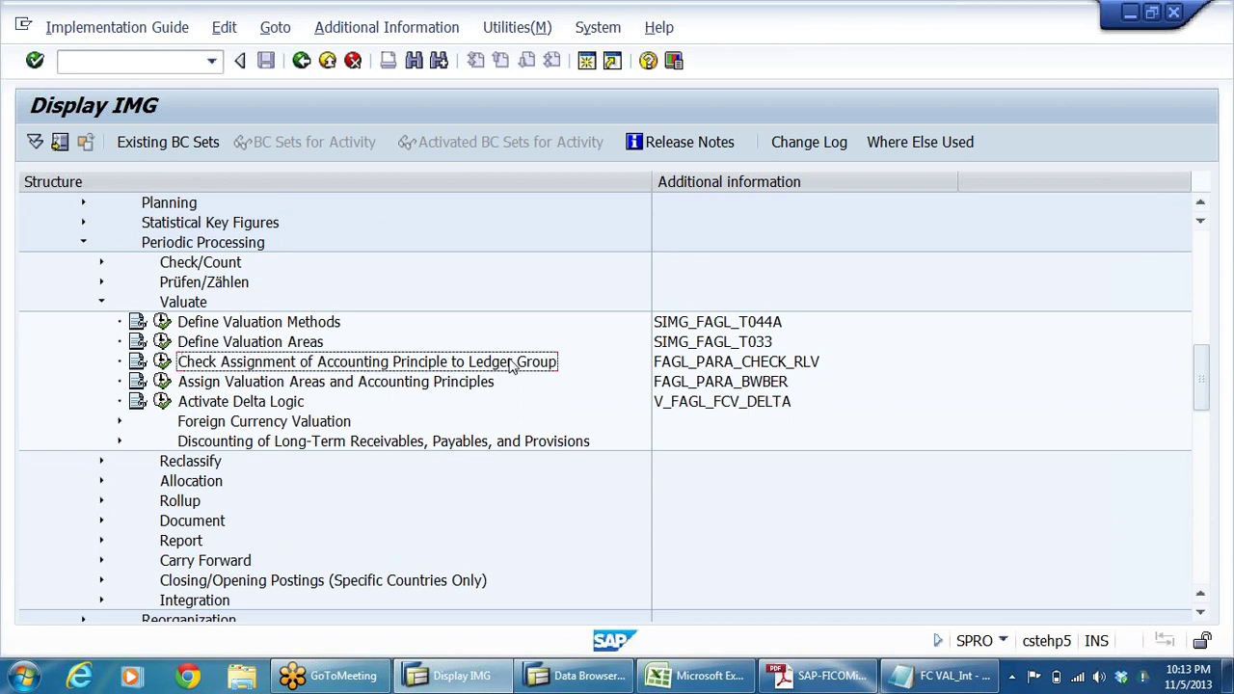
{"action": "left_click", "coordinate": [162, 363]}
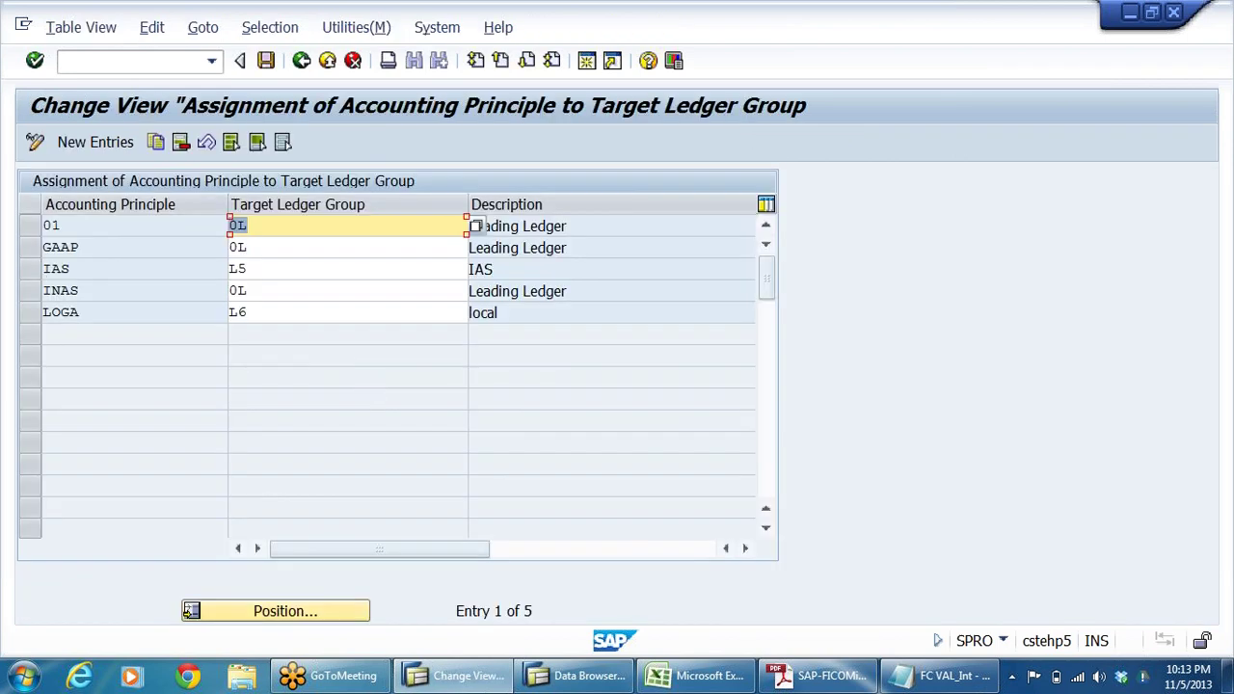
{"action": "left_click", "coordinate": [238, 289]}
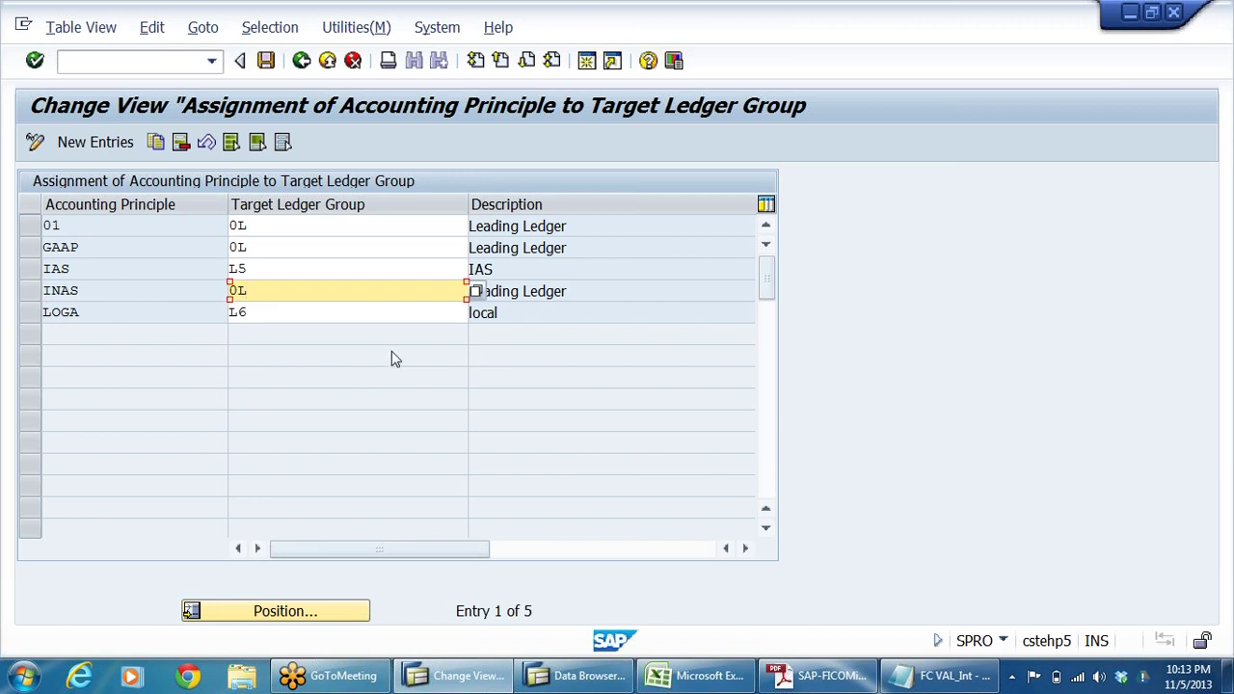
{"action": "key", "text": "shift+Home"}
{"action": "key", "text": "BackSpace"}
{"action": "key", "text": "BackSpace"}
{"action": "key", "text": "ctrl+z"}
{"action": "key", "text": "End"}
{"action": "key", "text": "BackSpace"}
{"action": "key", "text": "BackSpace"}
{"action": "key", "text": "BackSpace"}
{"action": "key", "text": "shift+Home"}
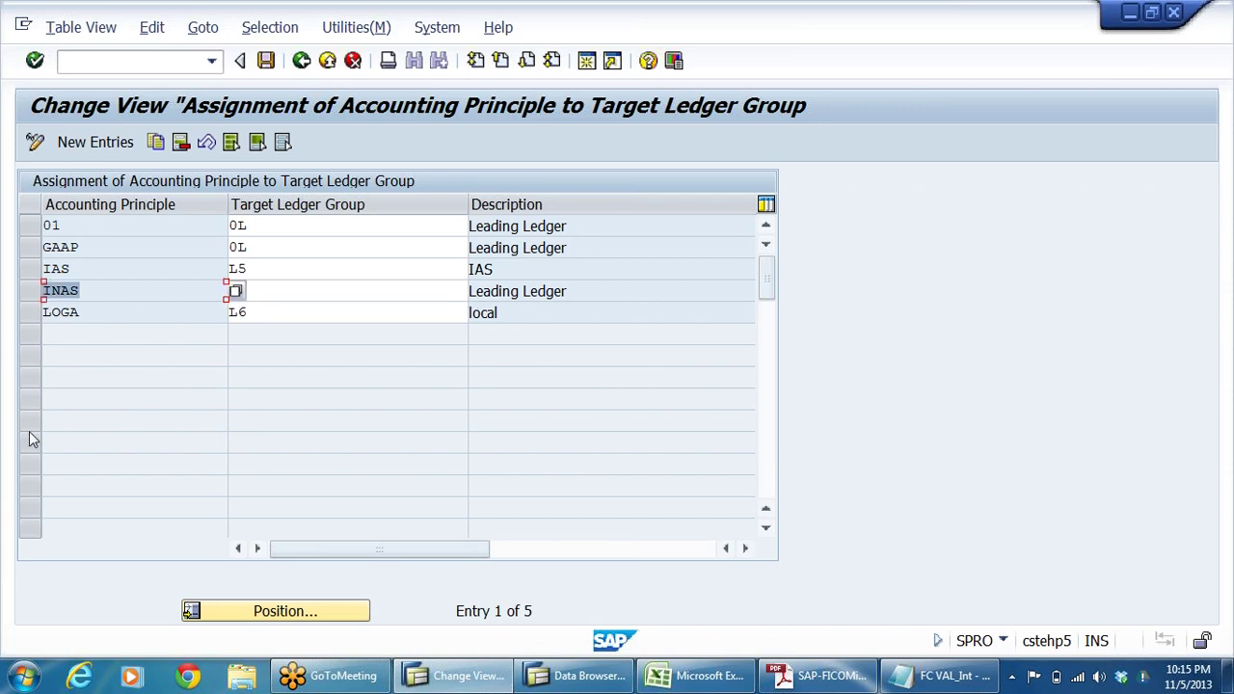
Leave the assignment check and start new entries in Assign Valuation Areas and Accounting Principles.
{"action": "left_click", "coordinate": [301, 62]}
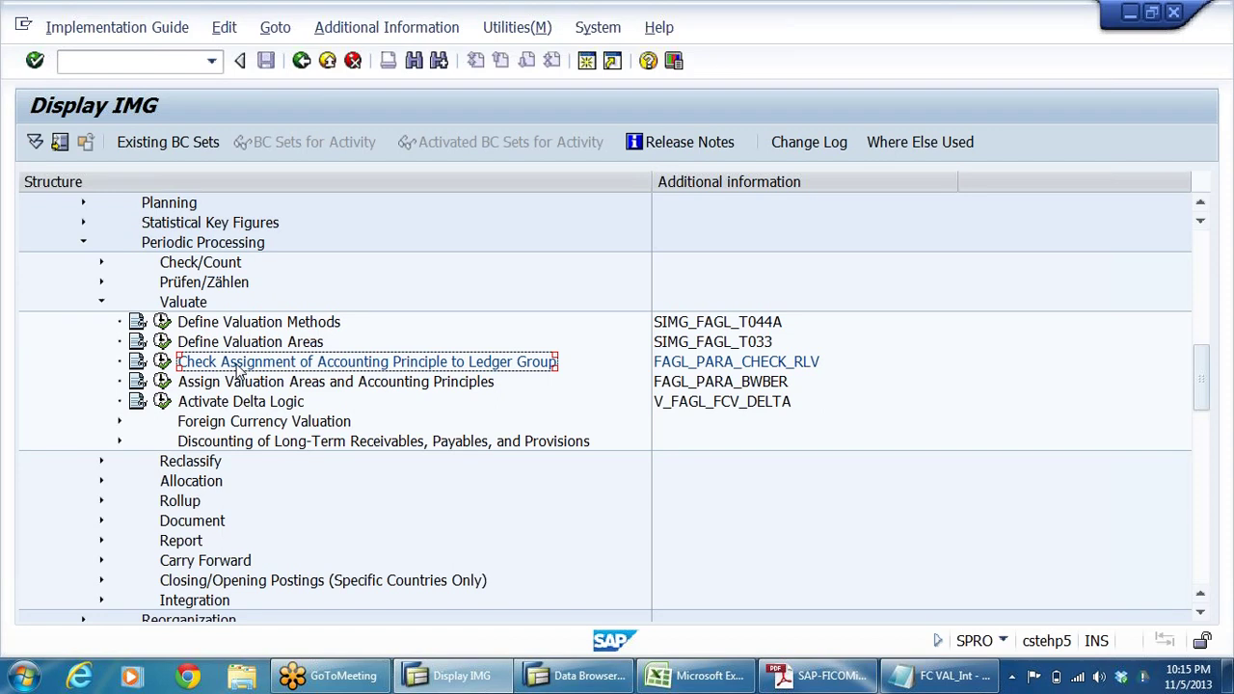
{"action": "left_click", "coordinate": [264, 385]}
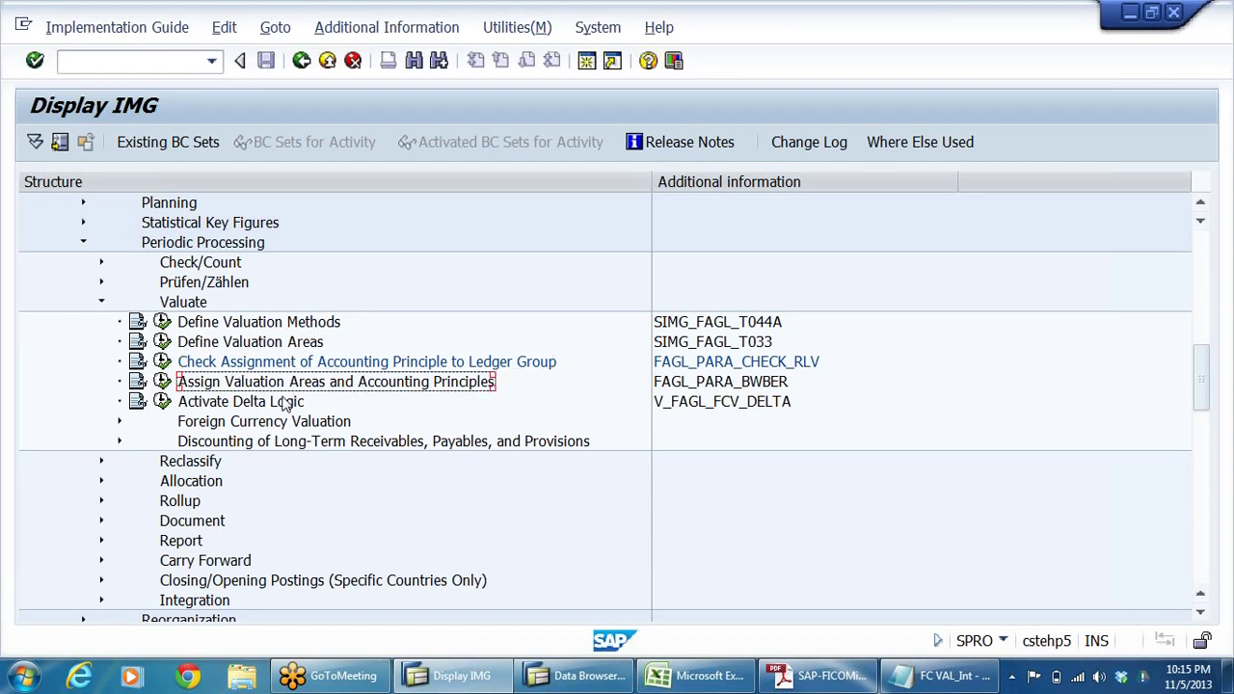
{"action": "left_click", "coordinate": [164, 381]}
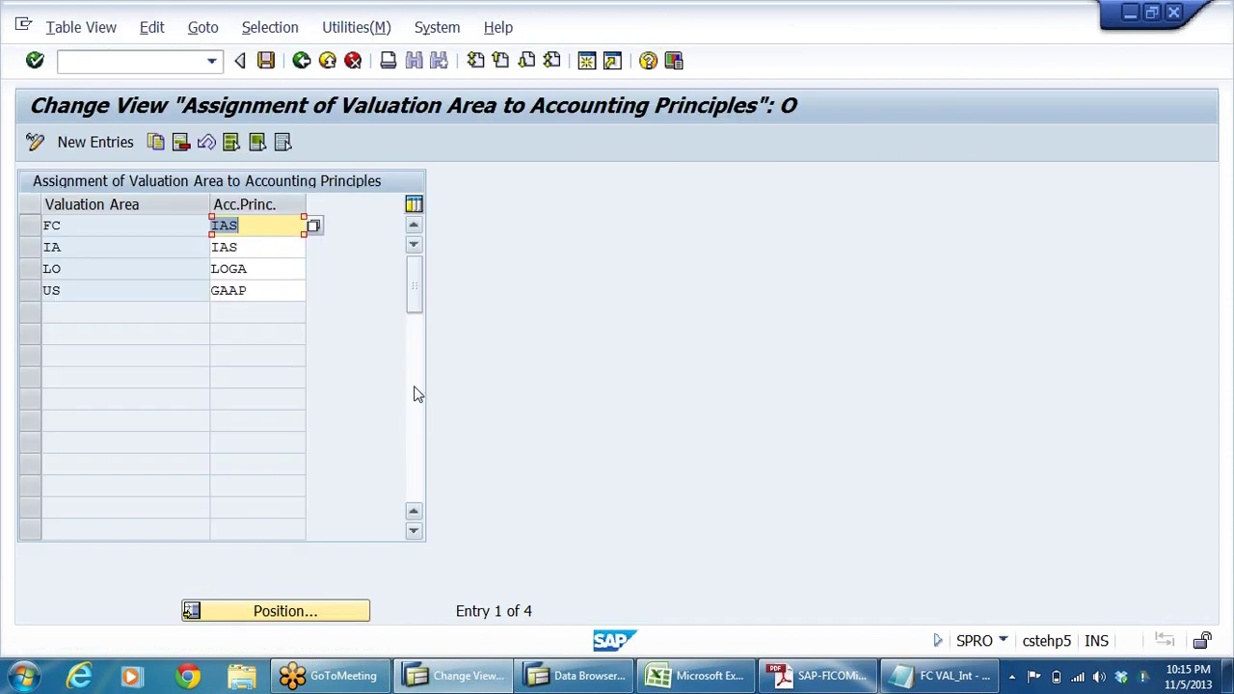
{"action": "left_click", "coordinate": [239, 226]}
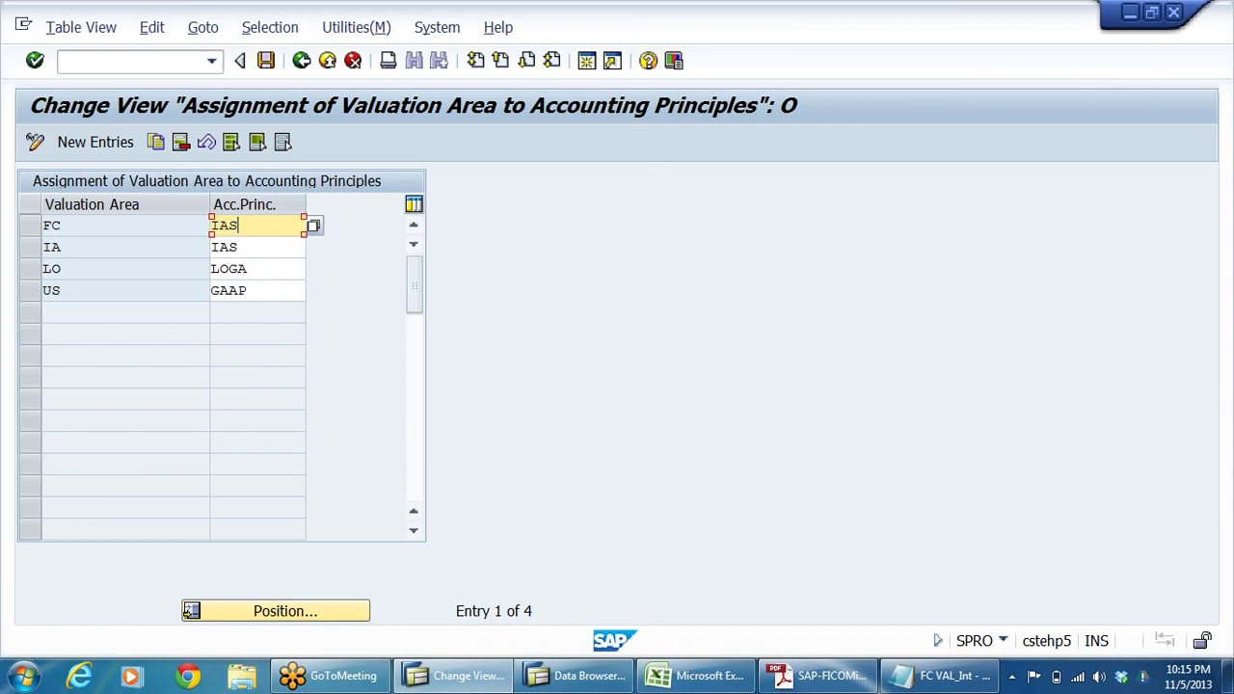
{"action": "left_click", "coordinate": [89, 142]}
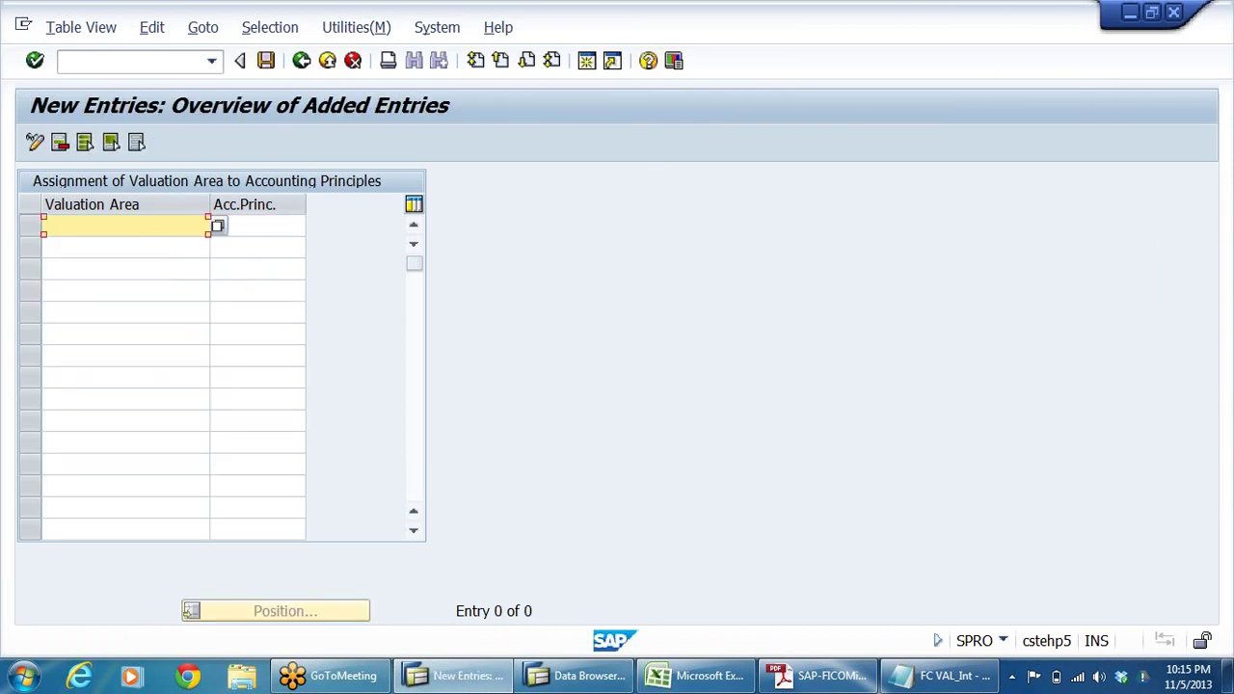
Assign valuation area D1 to accounting principle INAS, choosing both from their lists of possible values.
{"action": "left_click", "coordinate": [125, 248]}
{"action": "left_click", "coordinate": [217, 248]}
{"action": "double_click", "coordinate": [43, 305]}
{"action": "key", "text": "Tab"}
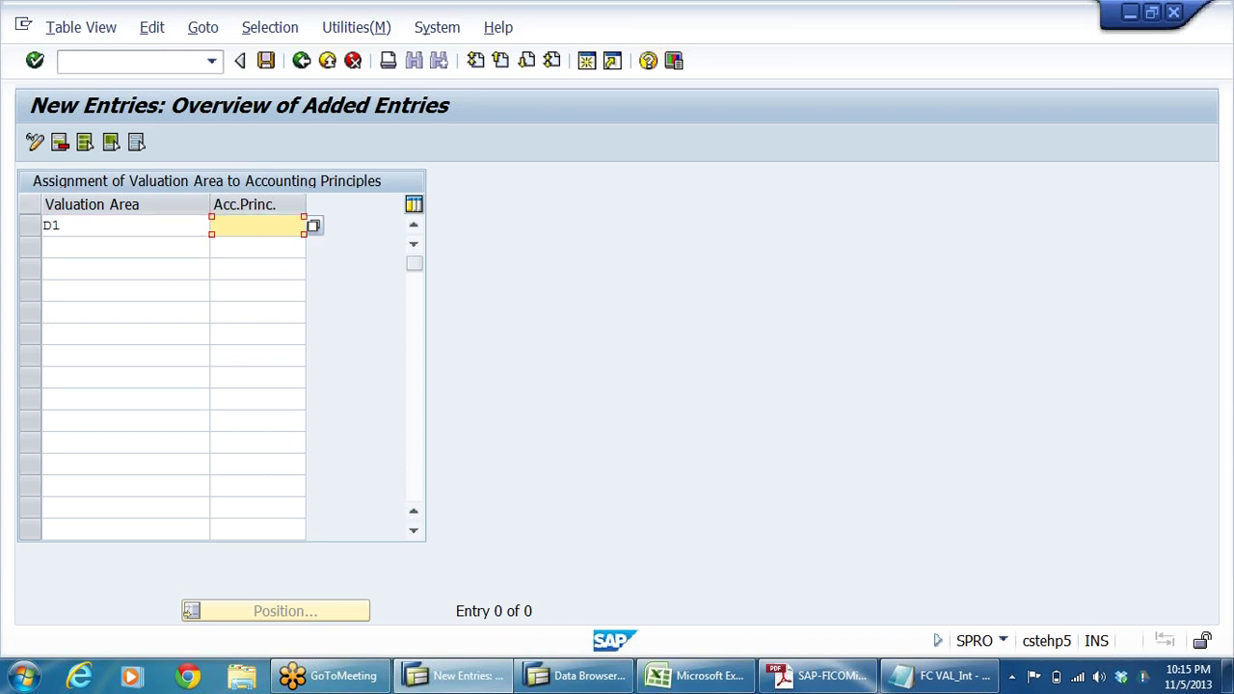
{"action": "left_click", "coordinate": [313, 230]}
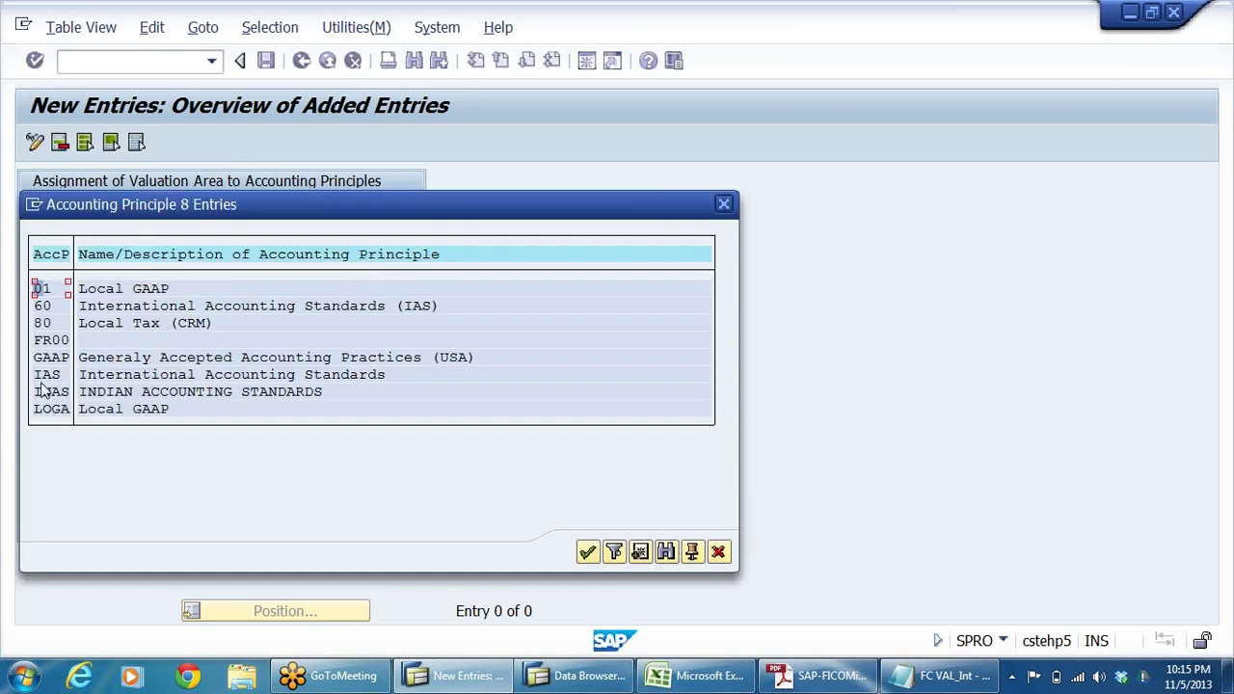
{"action": "double_click", "coordinate": [48, 391]}
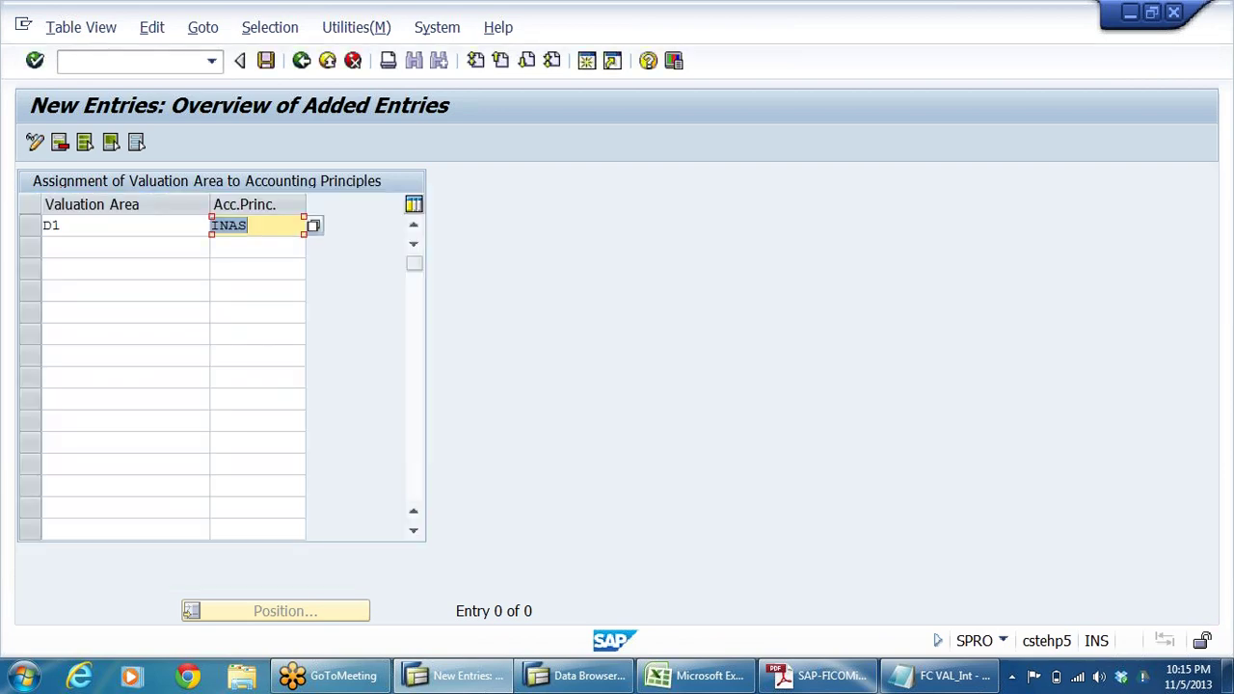
{"action": "left_click", "coordinate": [125, 248]}
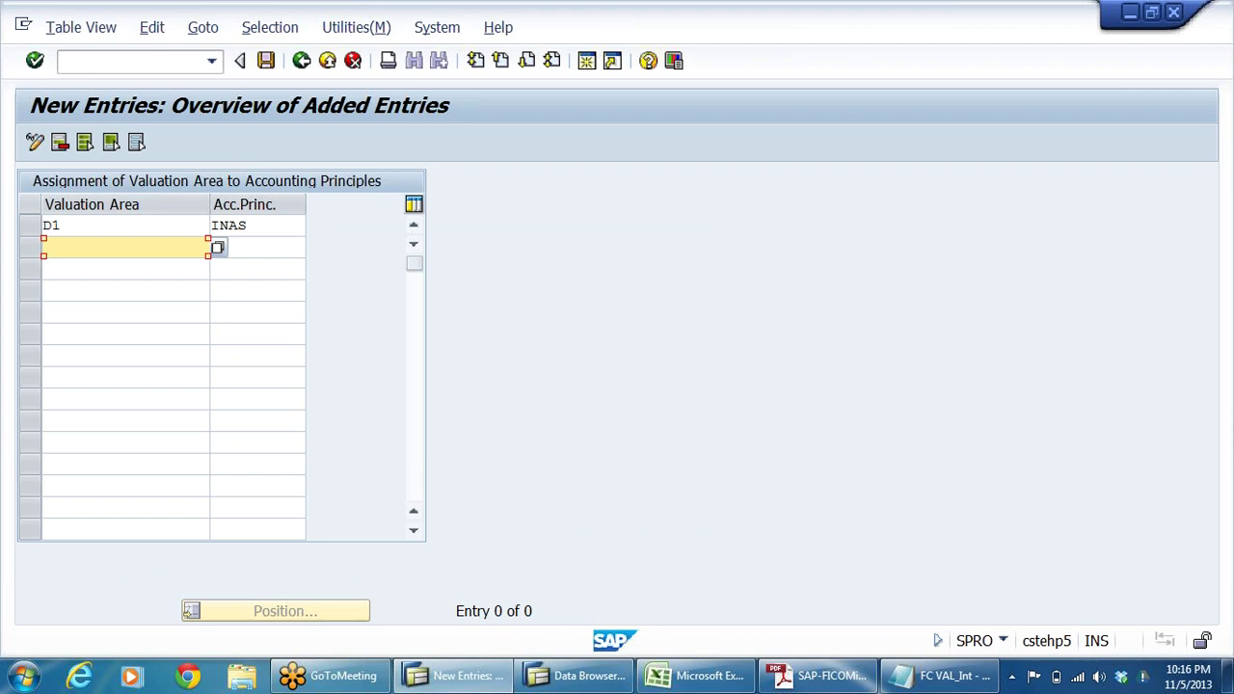
{"action": "left_click", "coordinate": [257, 248]}
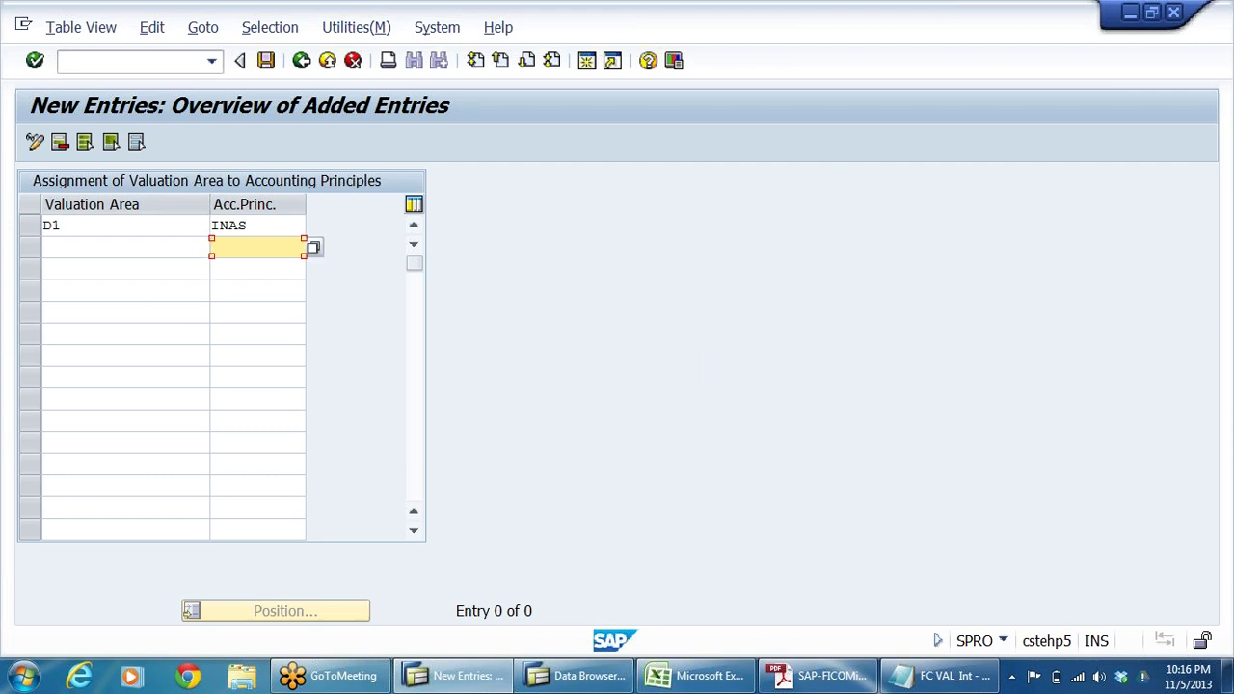
{"action": "left_click", "coordinate": [126, 248]}
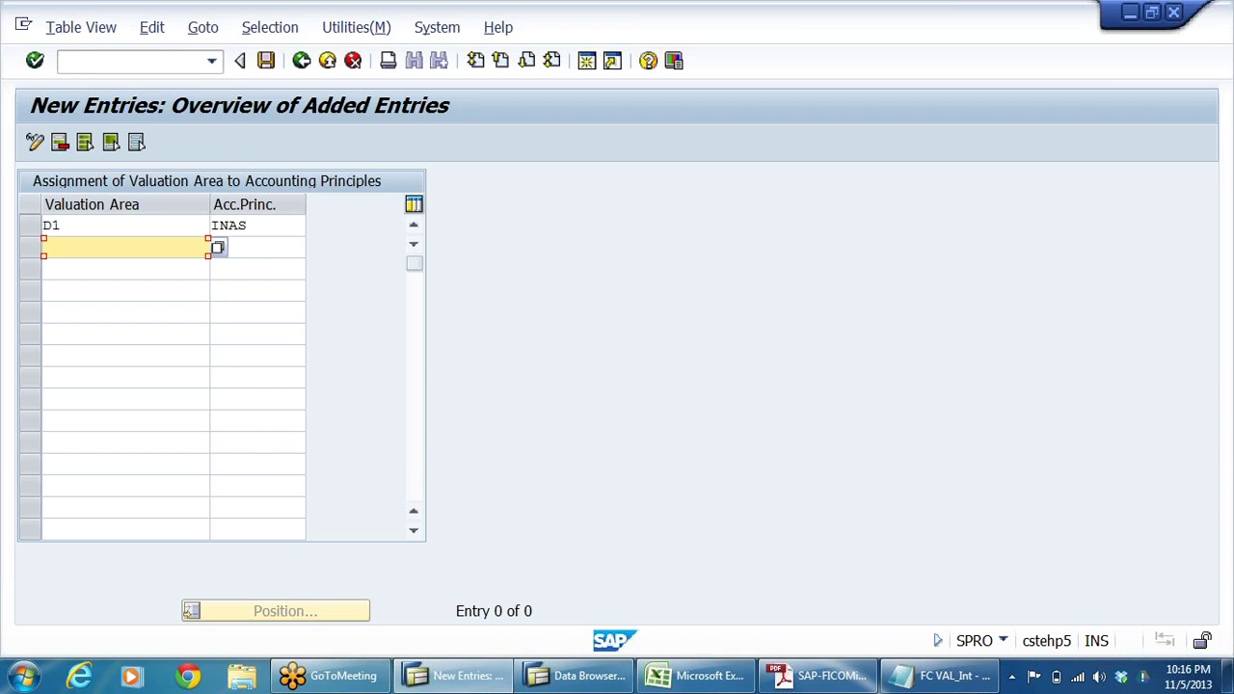
{"action": "left_click", "coordinate": [256, 248]}
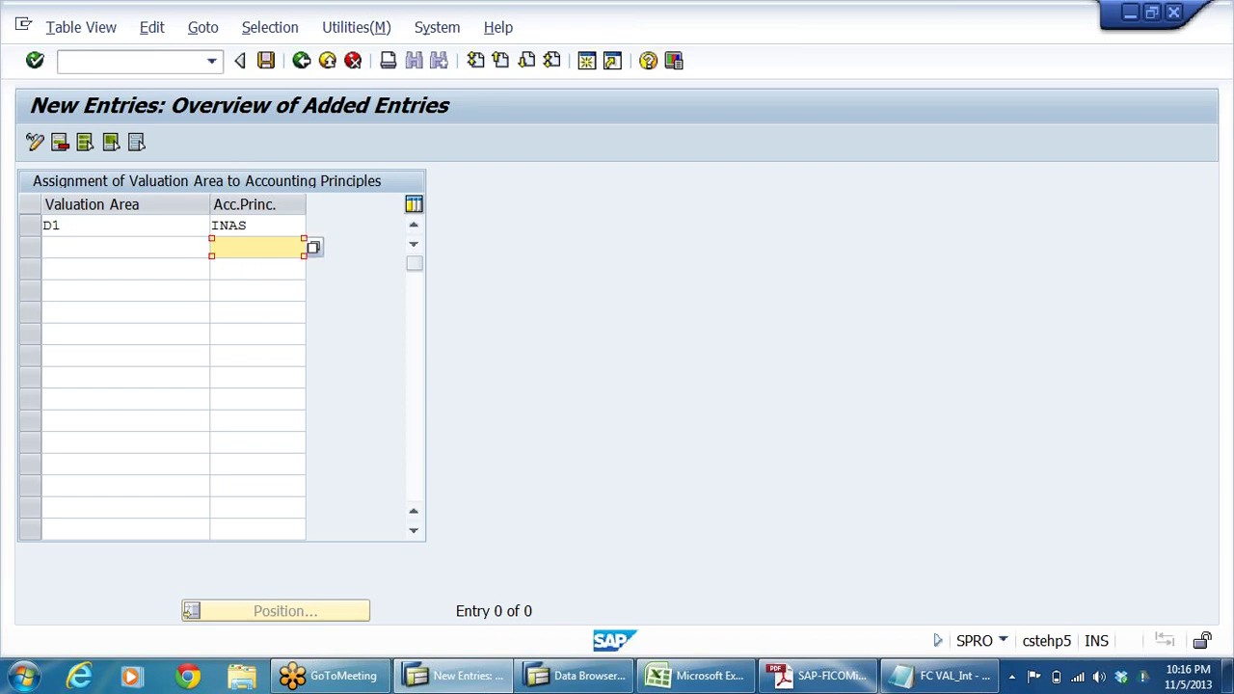
Save the valuation area assignment in the FC VALUATION-DRLB customizing request.
{"action": "left_click", "coordinate": [267, 60]}
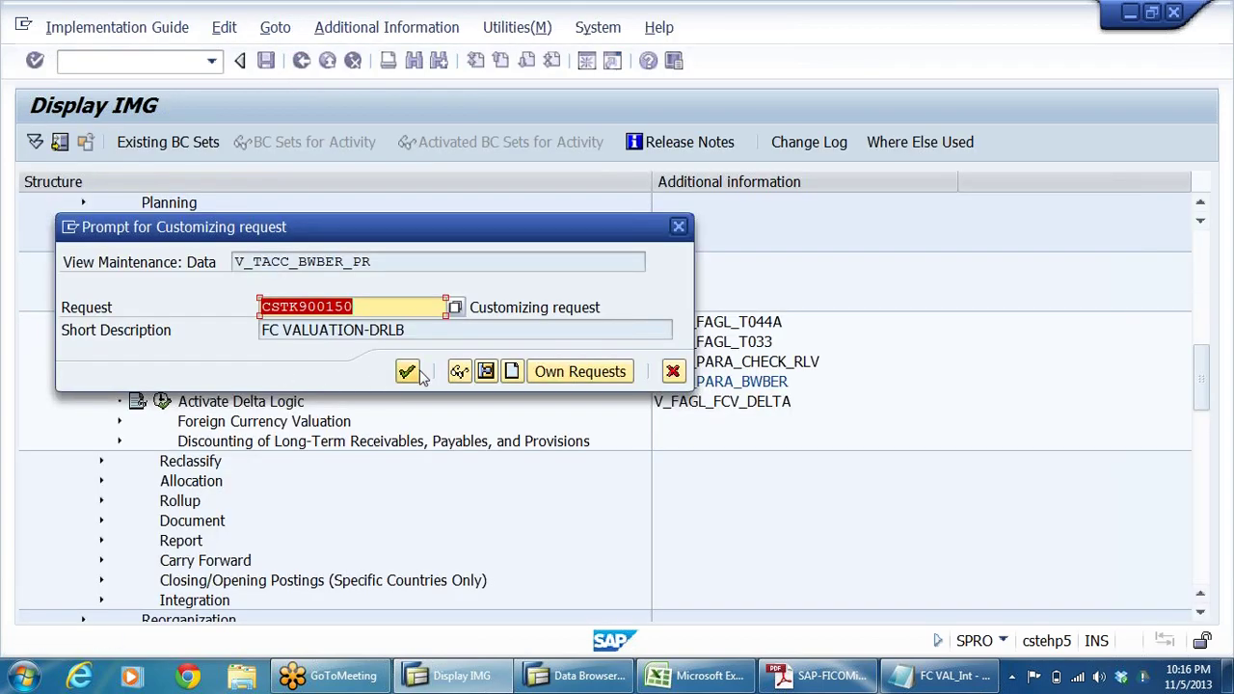
{"action": "left_click", "coordinate": [406, 372]}
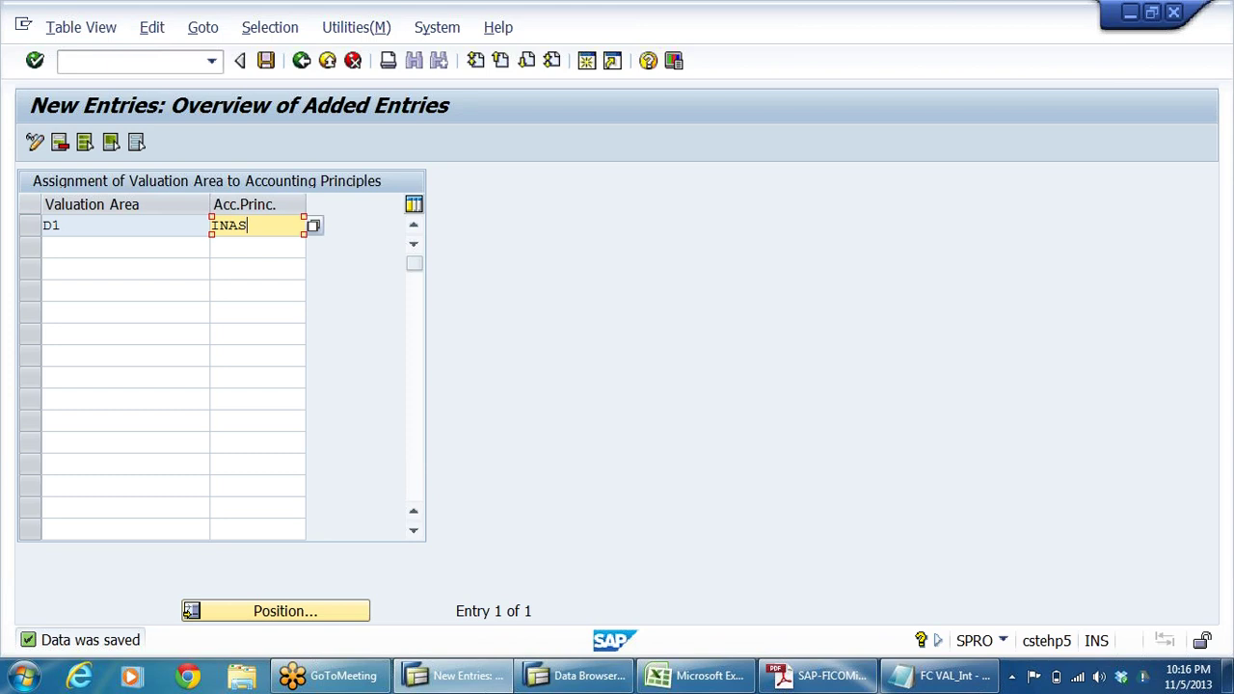
{"action": "key", "text": "shift+Tab"}
{"action": "left_click", "coordinate": [62, 226]}
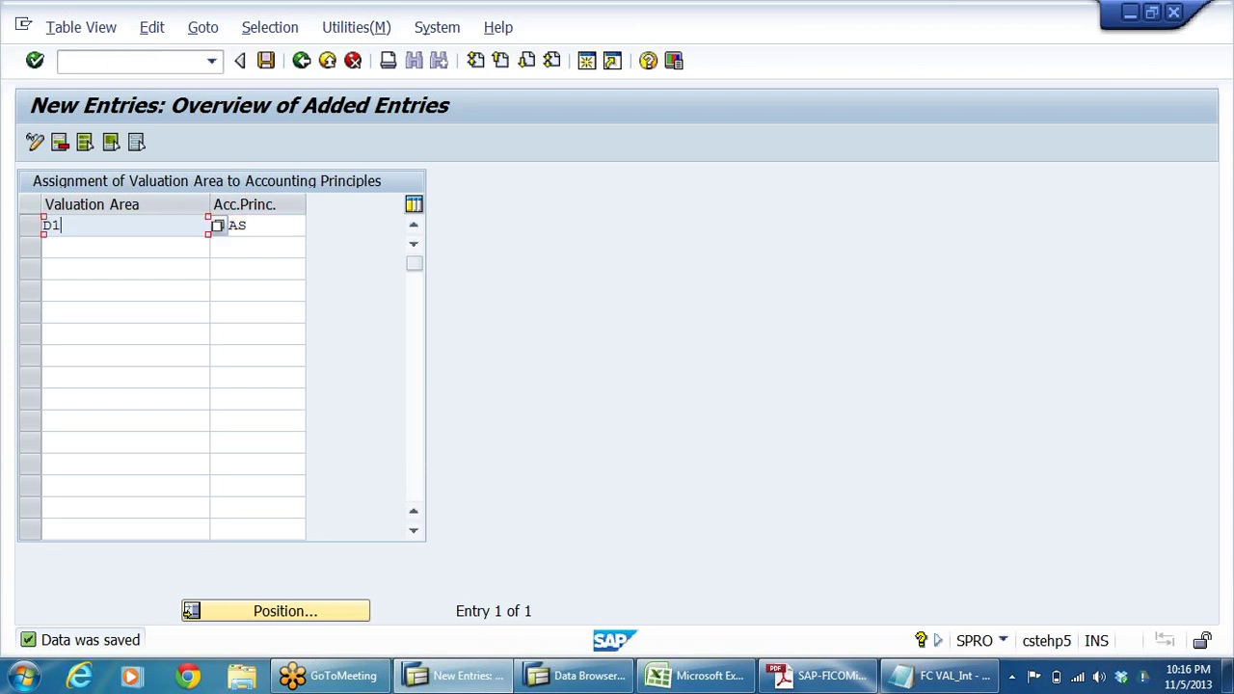
Leave the new entries and the valuation area assignment and return to the implementation guide.
{"action": "key", "text": "Tab"}
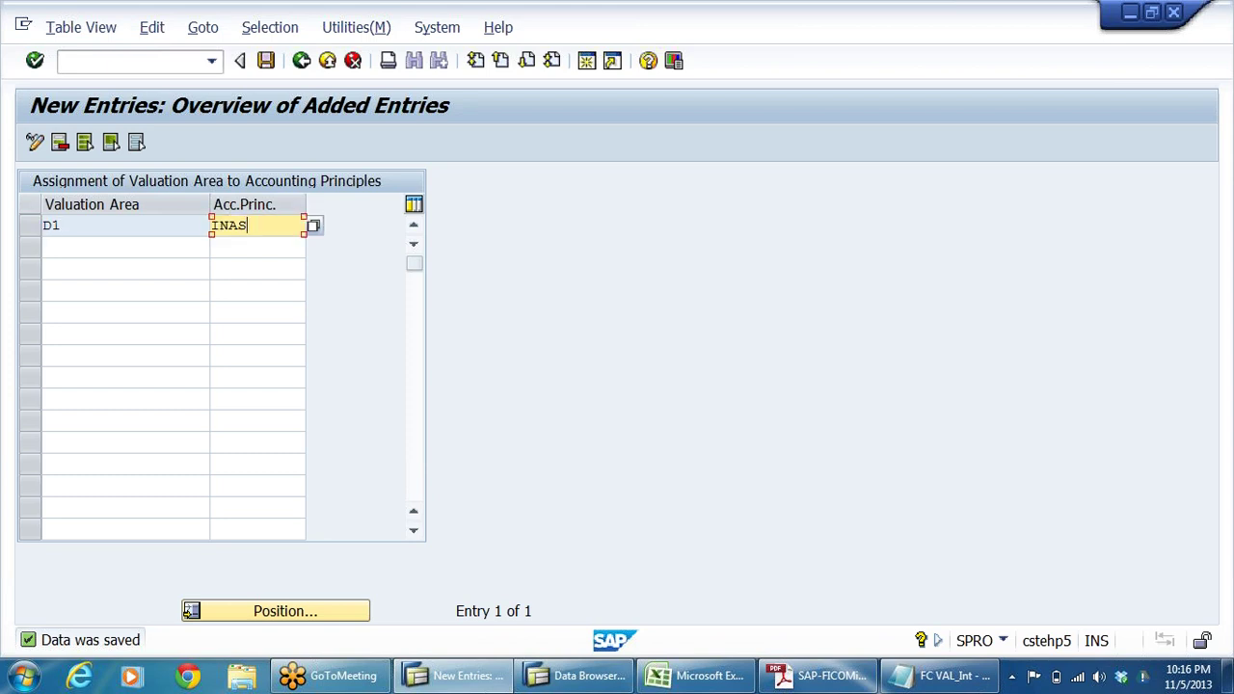
{"action": "left_click", "coordinate": [232, 247]}
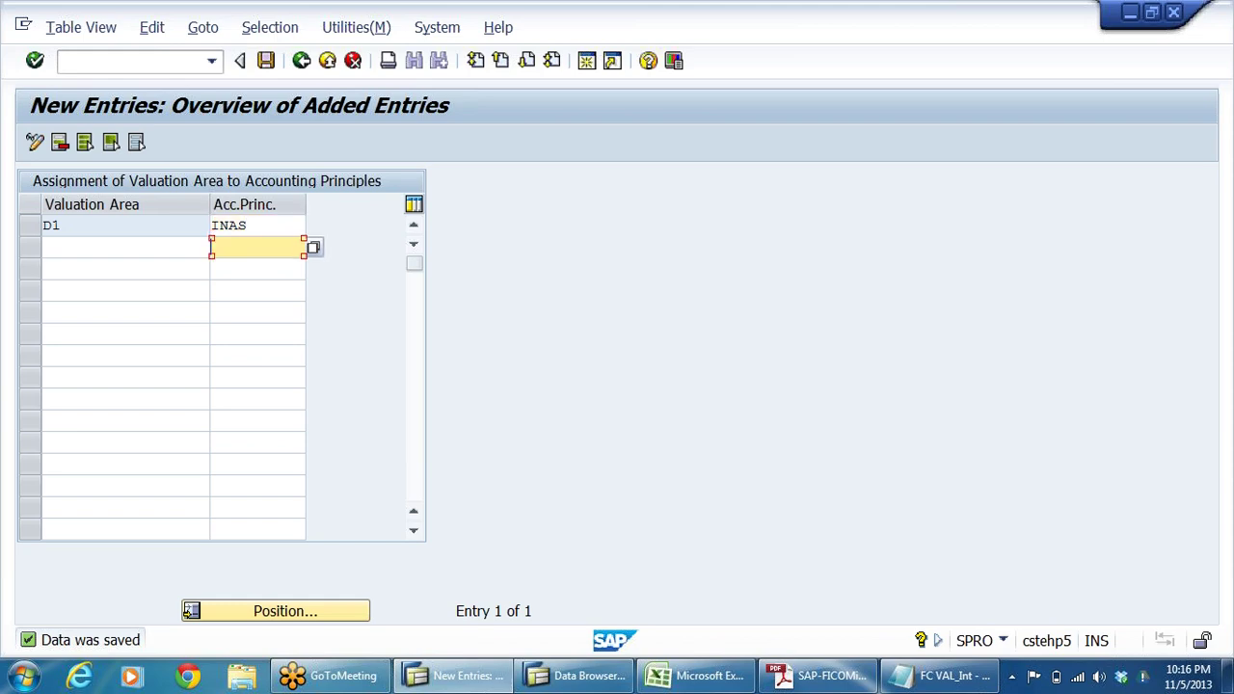
{"action": "left_click", "coordinate": [301, 62]}
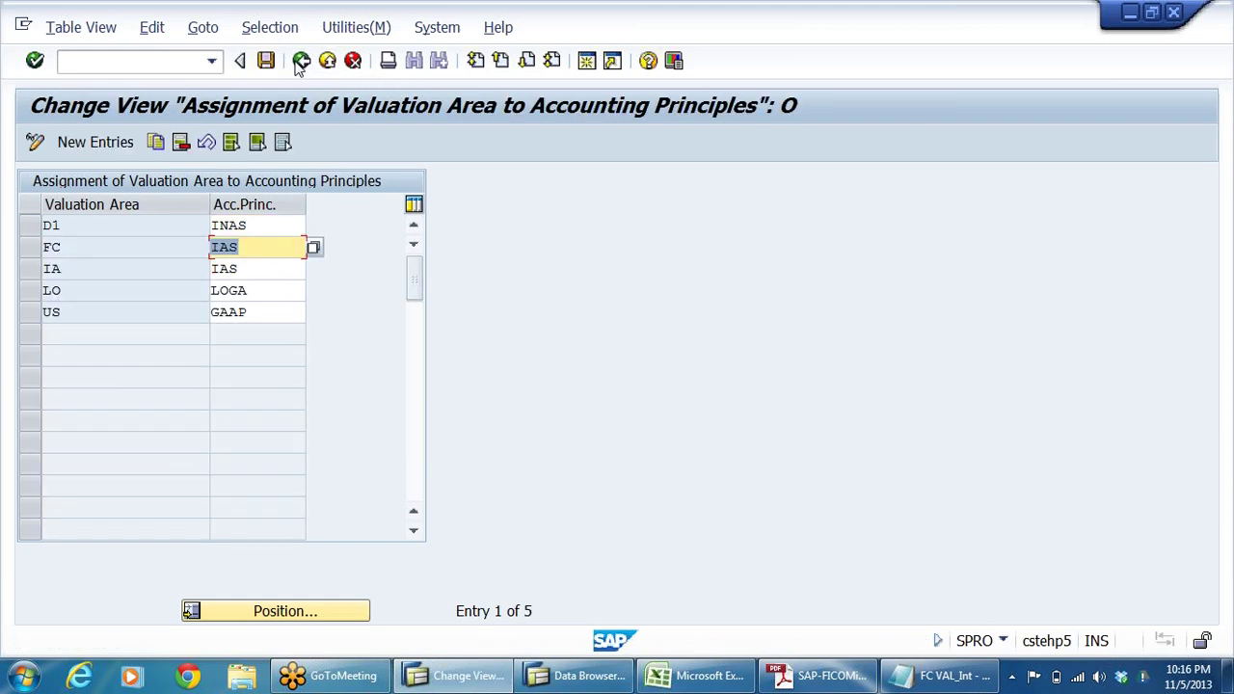
{"action": "left_click", "coordinate": [301, 61]}
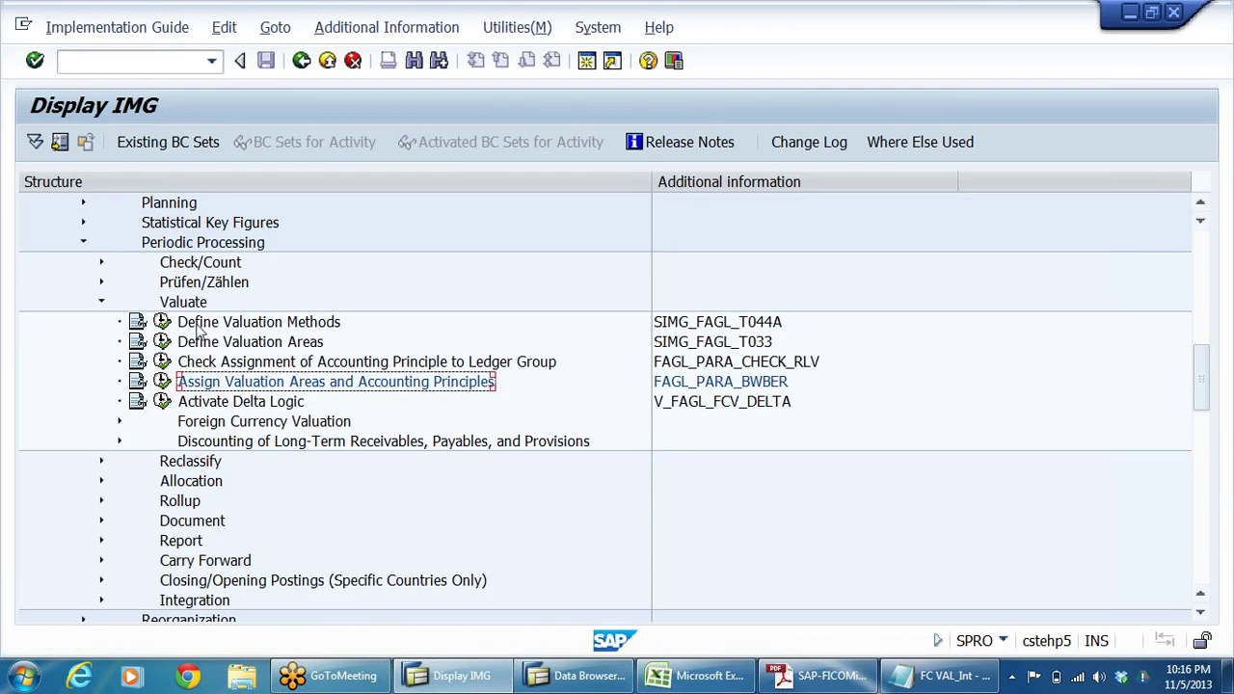
Reopen Check Assignment of Accounting Principle to Ledger Group, review the target ledger group of INAS, and return to the implementation guide.
{"action": "left_click", "coordinate": [160, 362]}
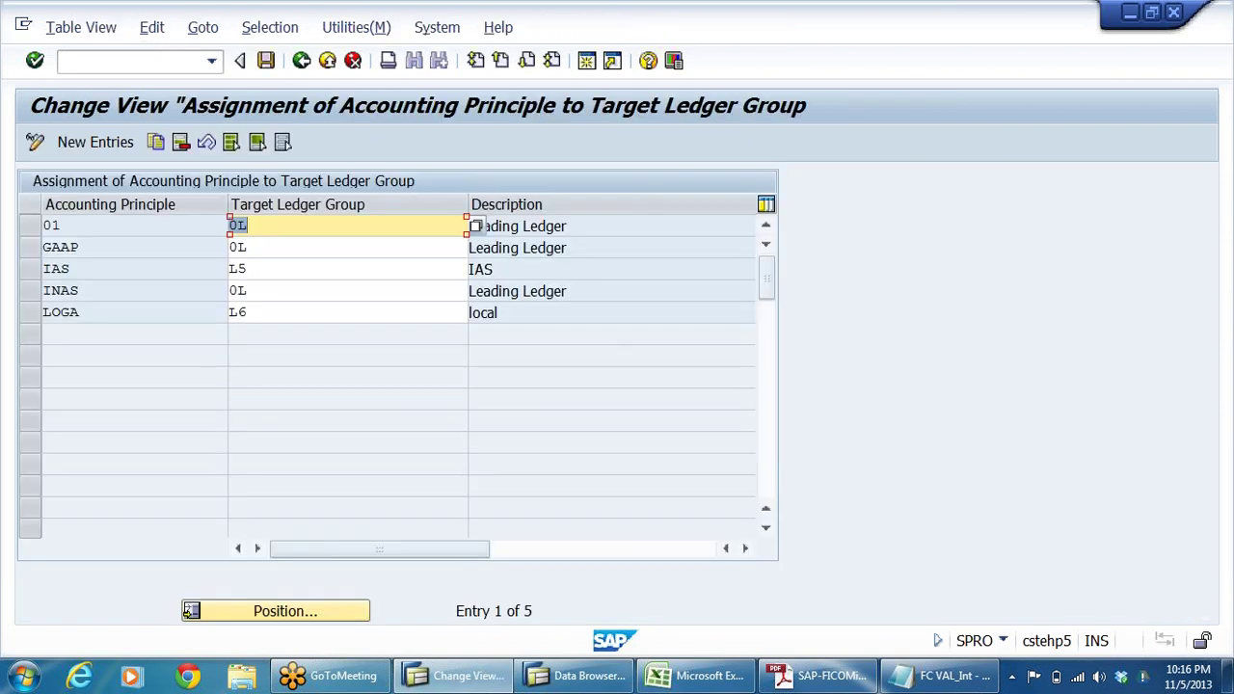
{"action": "left_click", "coordinate": [241, 247]}
{"action": "key", "text": "Down"}
{"action": "key", "text": "Down"}
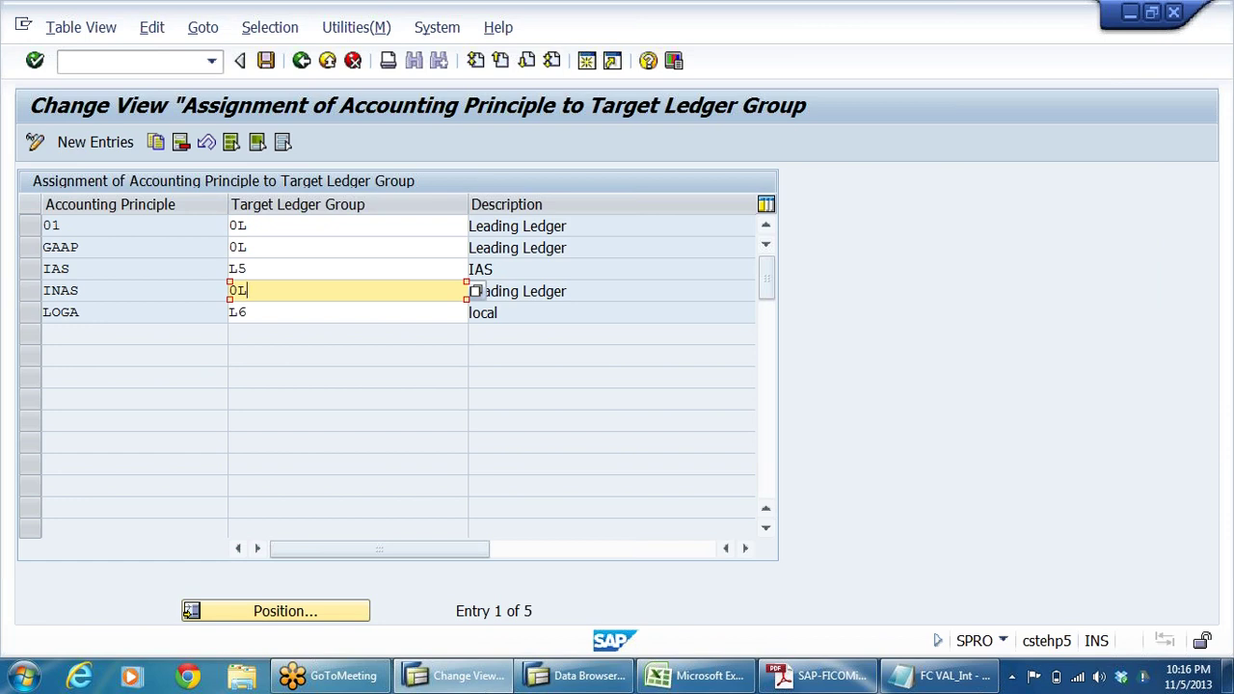
{"action": "key", "text": "shift+Home"}
{"action": "key", "text": "Delete"}
{"action": "key", "text": "shift+Tab"}
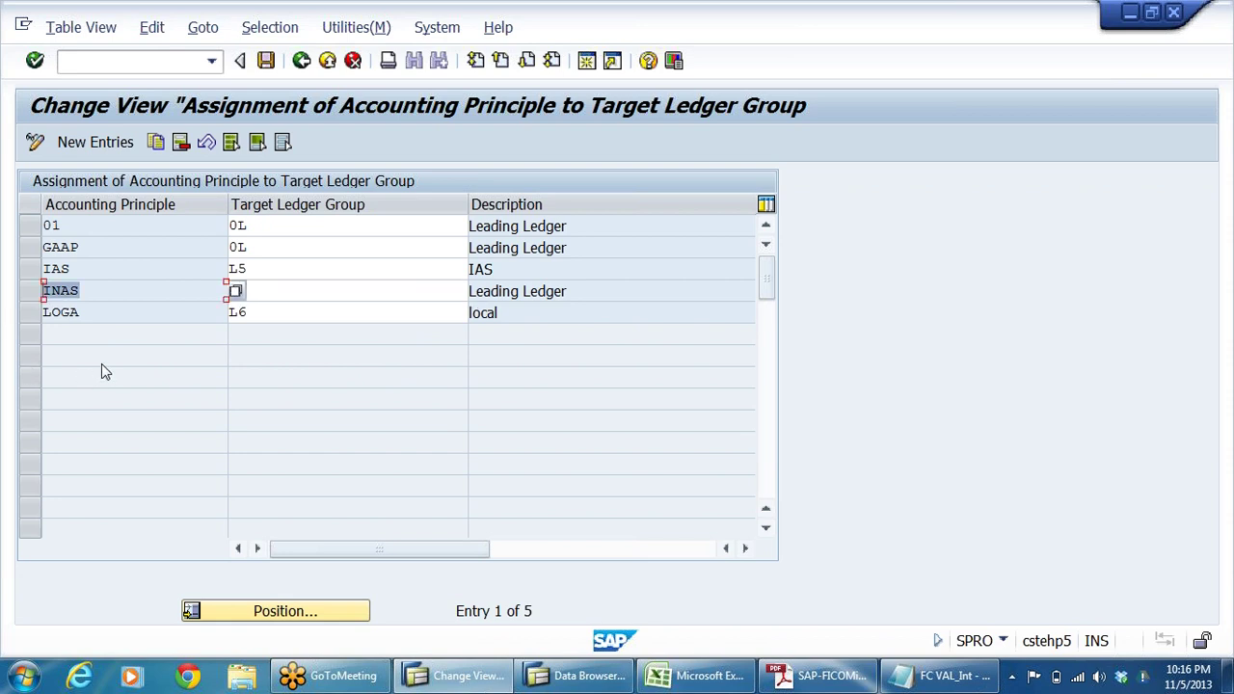
{"action": "left_click", "coordinate": [301, 60]}
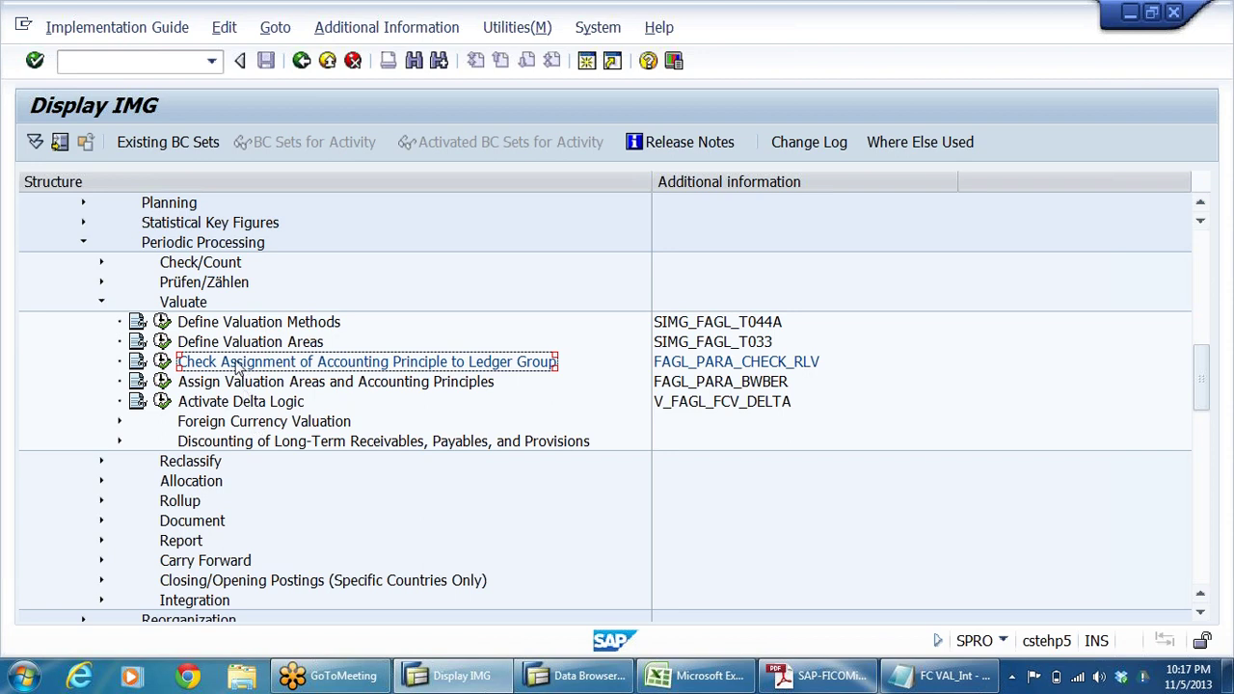
{"action": "left_click", "coordinate": [244, 327]}
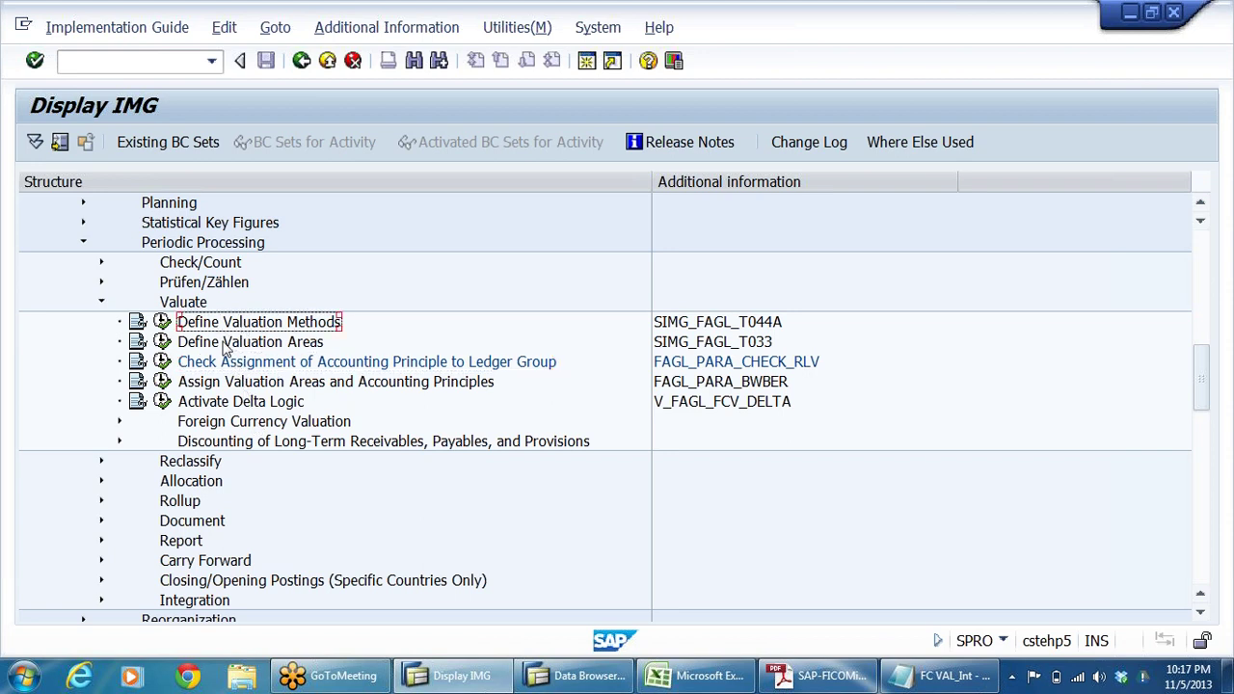
{"action": "left_click", "coordinate": [226, 351]}
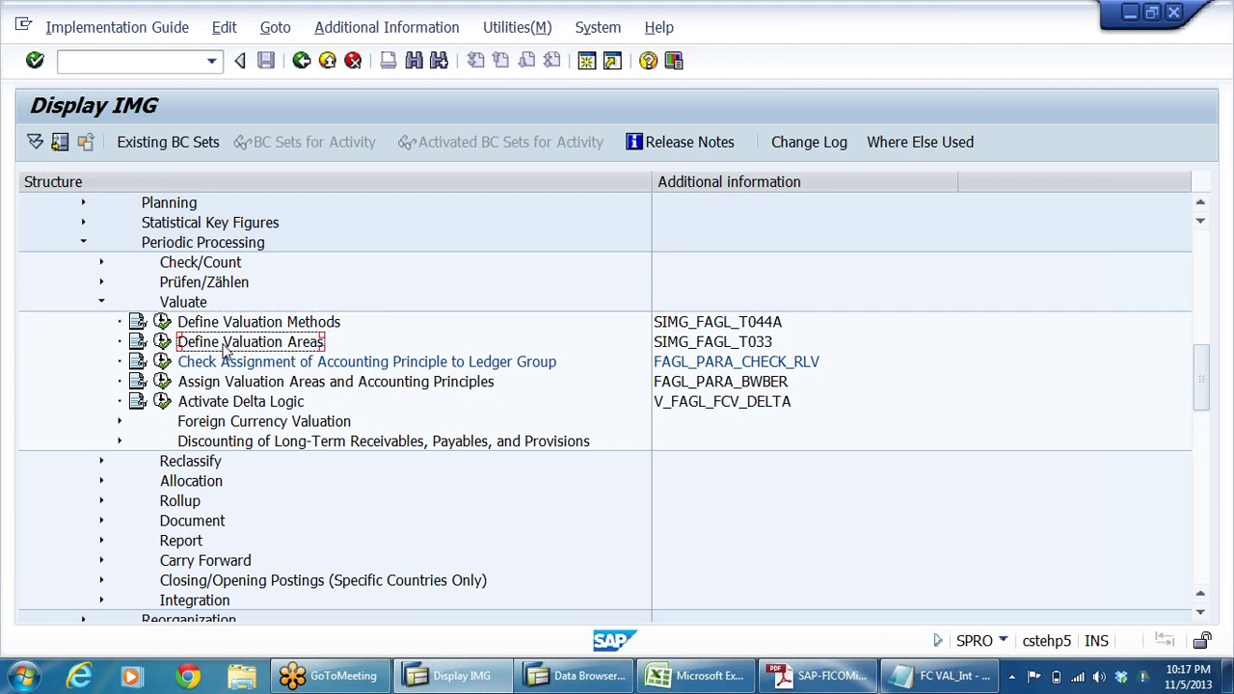
{"action": "left_click", "coordinate": [222, 366]}
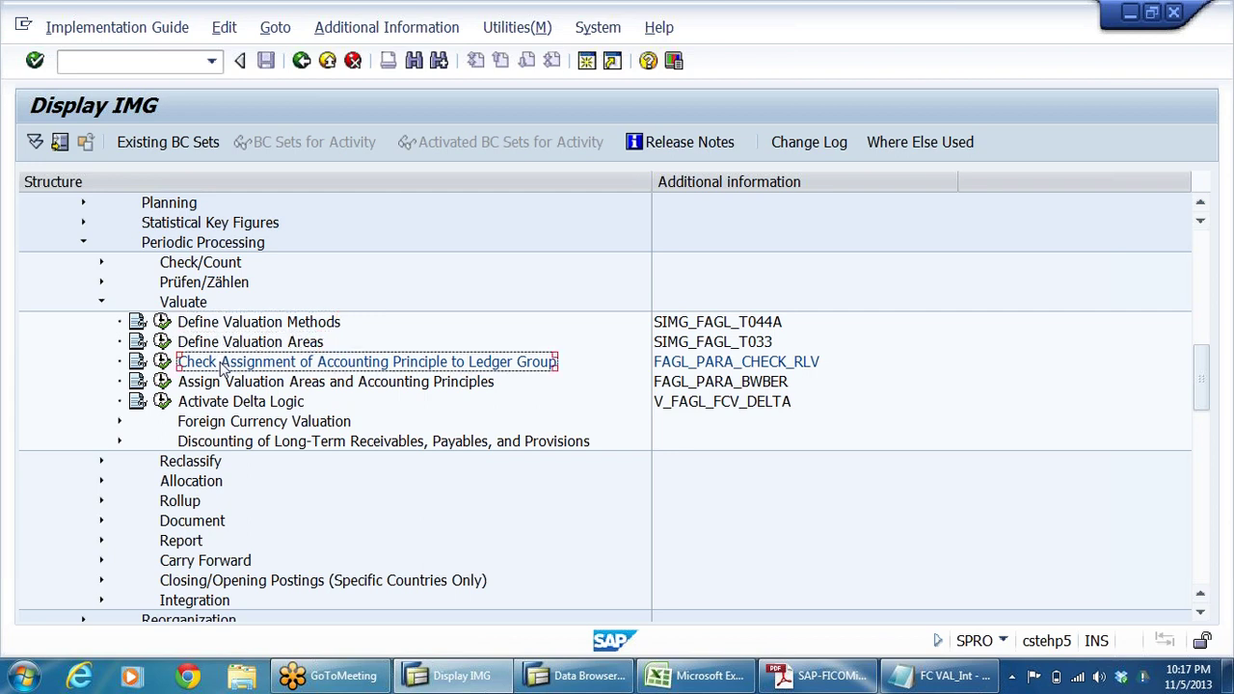
{"action": "left_click", "coordinate": [222, 388]}
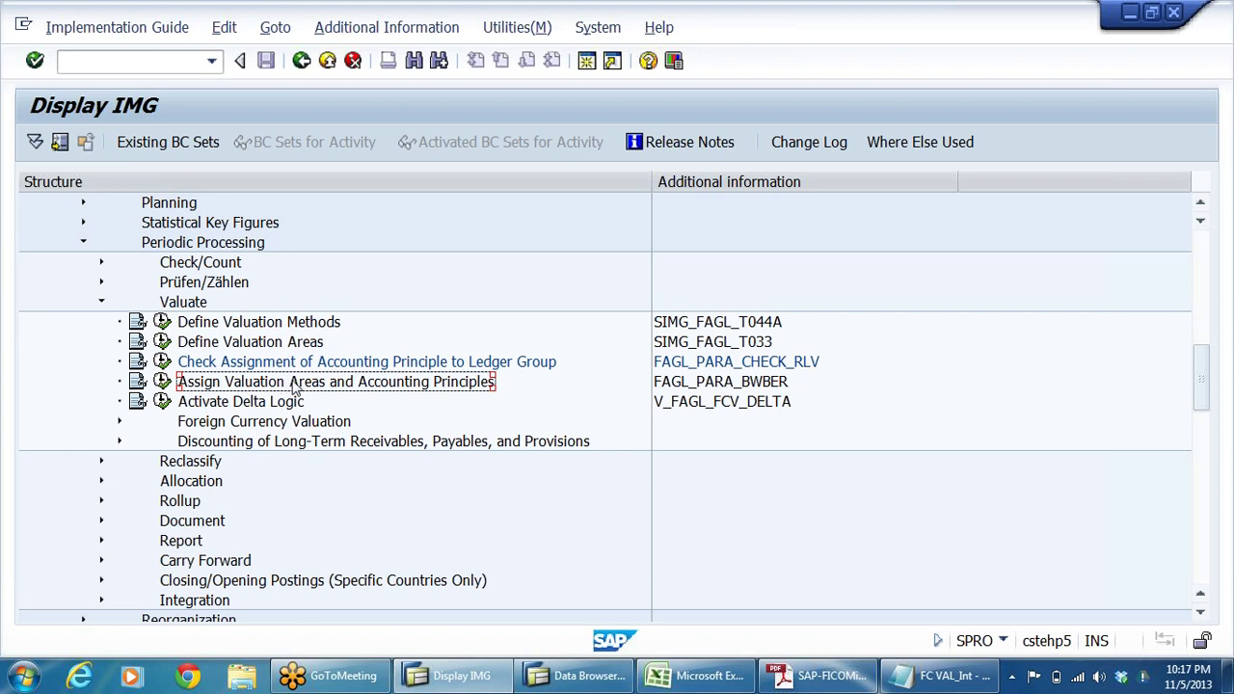
Expand Foreign Currency Valuation under Valuate and select Prepare Automatic Postings for Foreign Currency Valuation.
{"action": "left_click", "coordinate": [200, 425]}
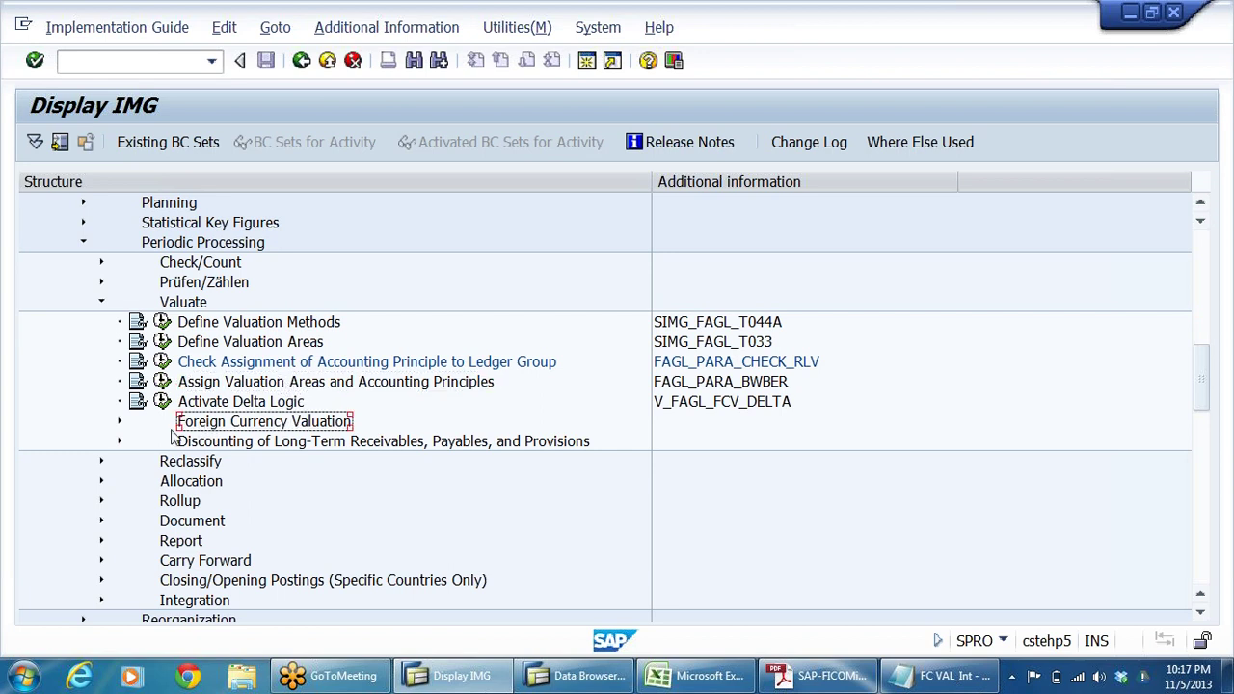
{"action": "left_click", "coordinate": [119, 424]}
{"action": "scroll", "coordinate": [451, 368], "scroll_direction": "down", "scroll_amount": 2}
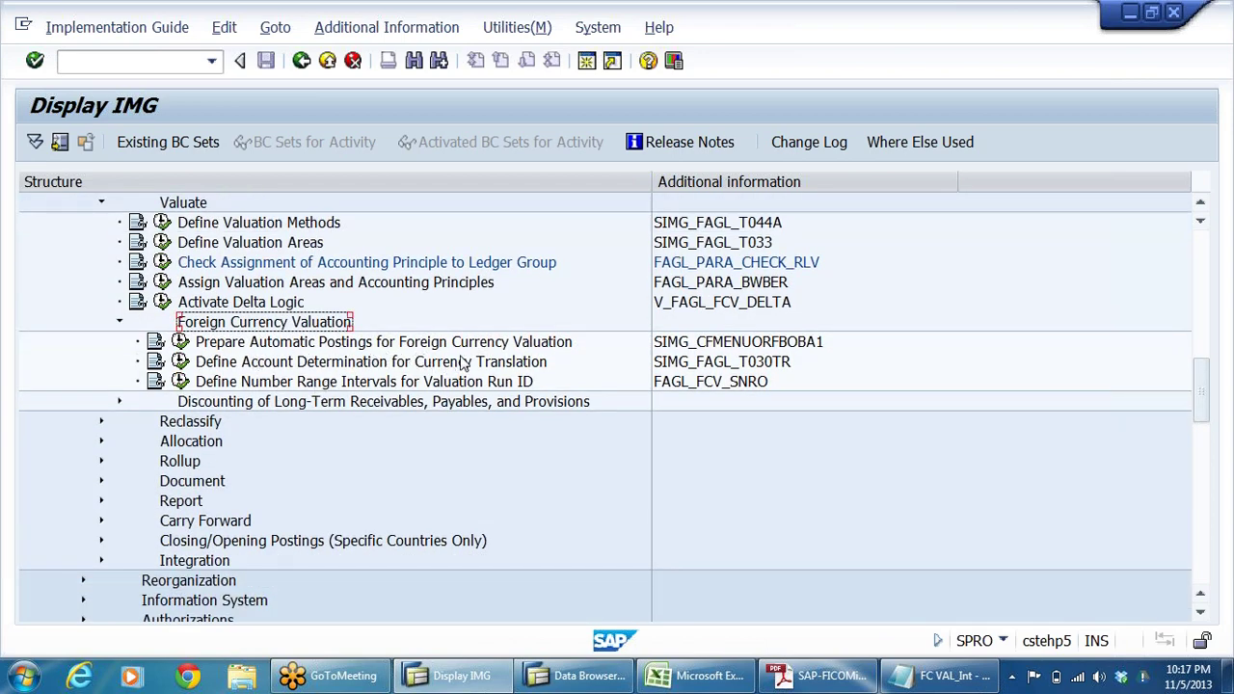
{"action": "left_click", "coordinate": [554, 347]}
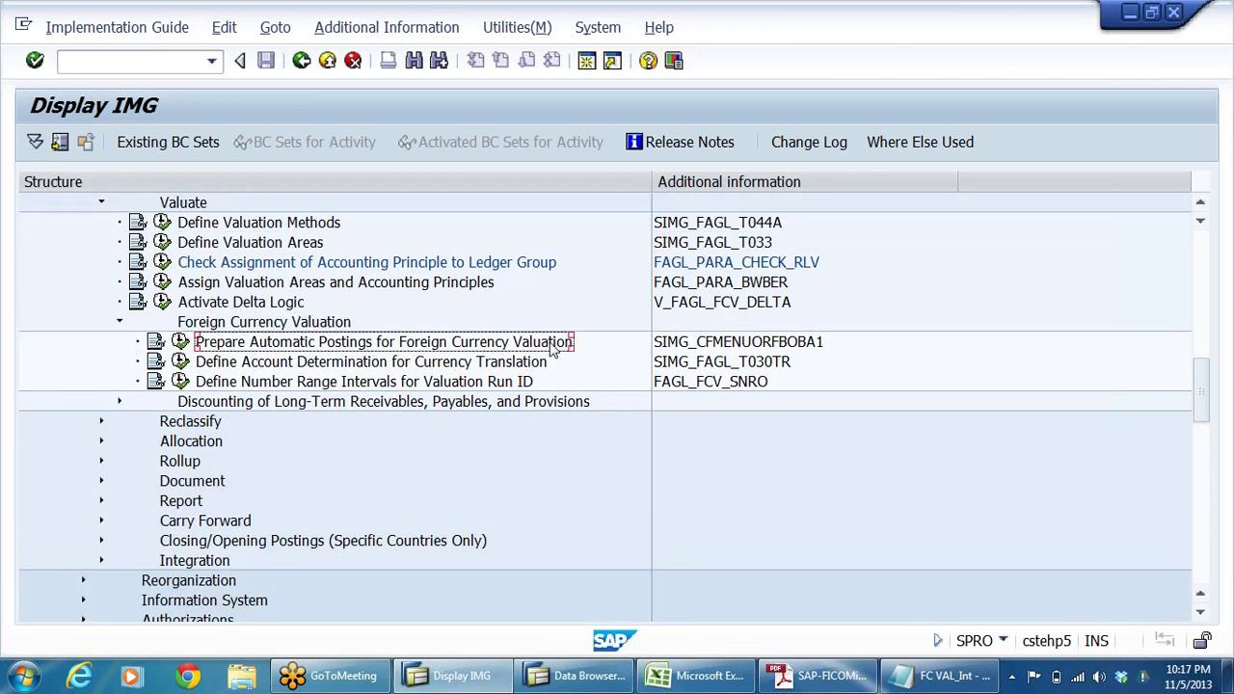
Switch to the FC VAL_Int notes in Notepad, review the raw material purchase entry against the vendor, and return to SAP.
{"action": "left_click", "coordinate": [948, 679]}
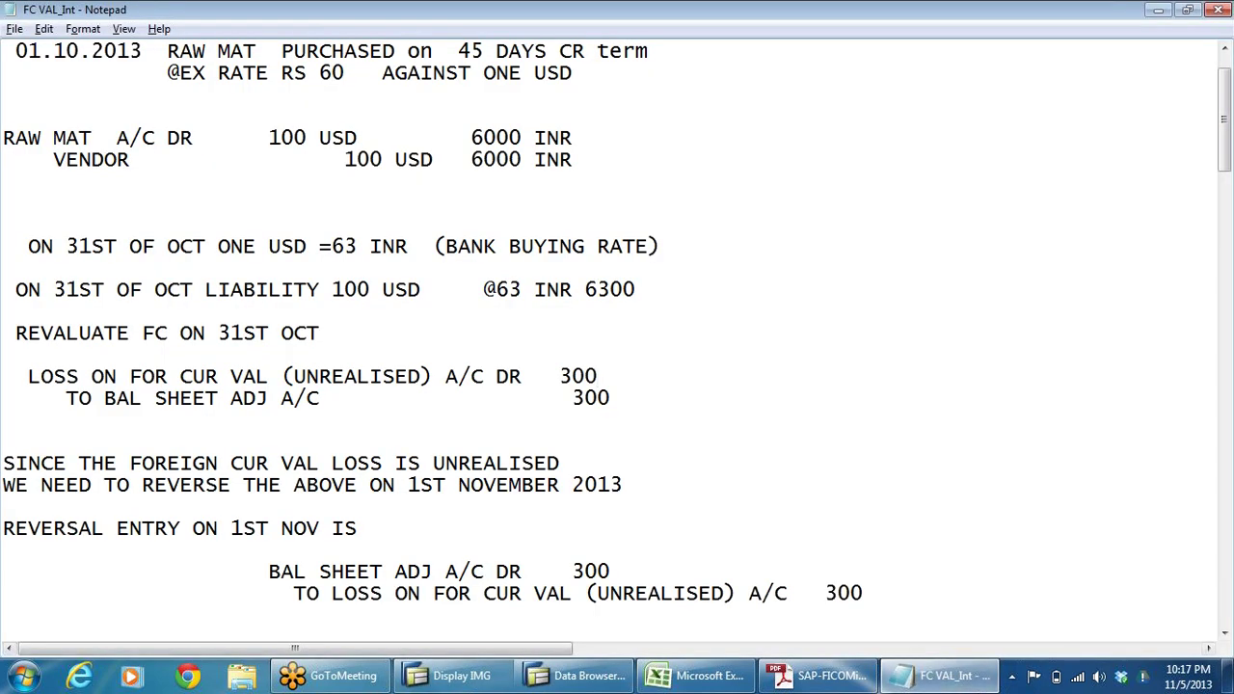
{"action": "scroll", "coordinate": [617, 338], "scroll_direction": "up", "scroll_amount": 1}
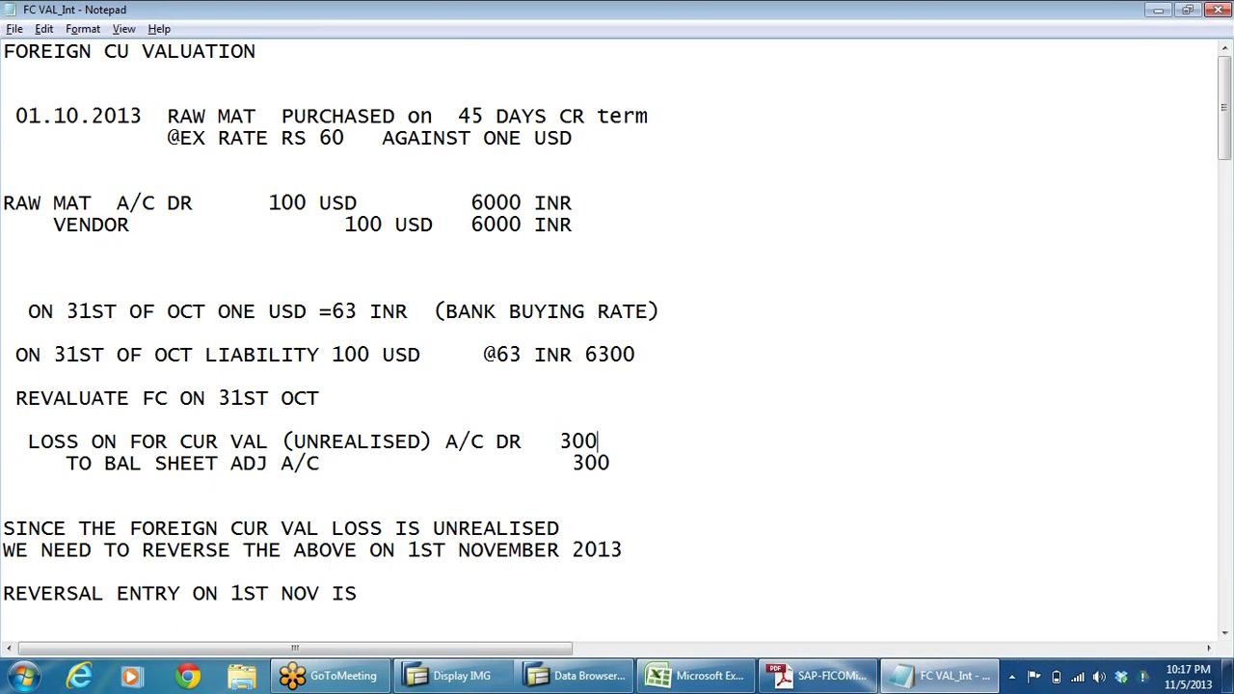
{"action": "left_click", "coordinate": [17, 202]}
{"action": "left_click_drag", "start_coordinate": [16, 203], "coordinate": [3, 247]}
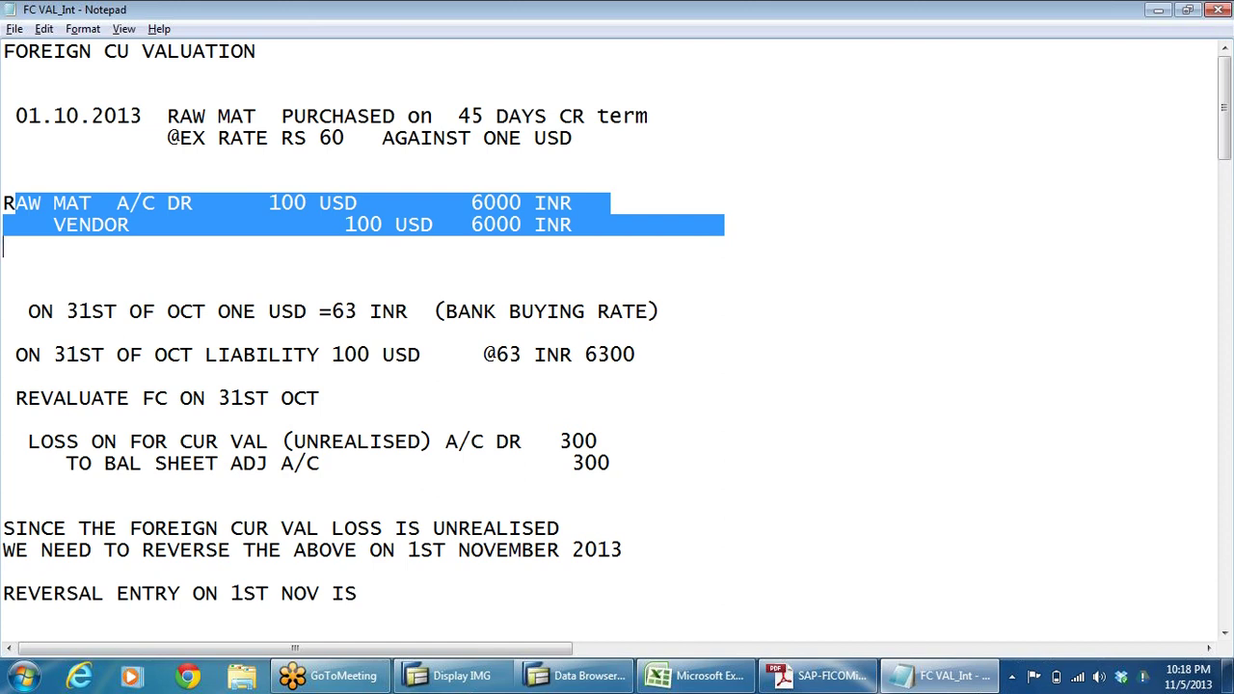
{"action": "key", "text": "alt+Tab"}
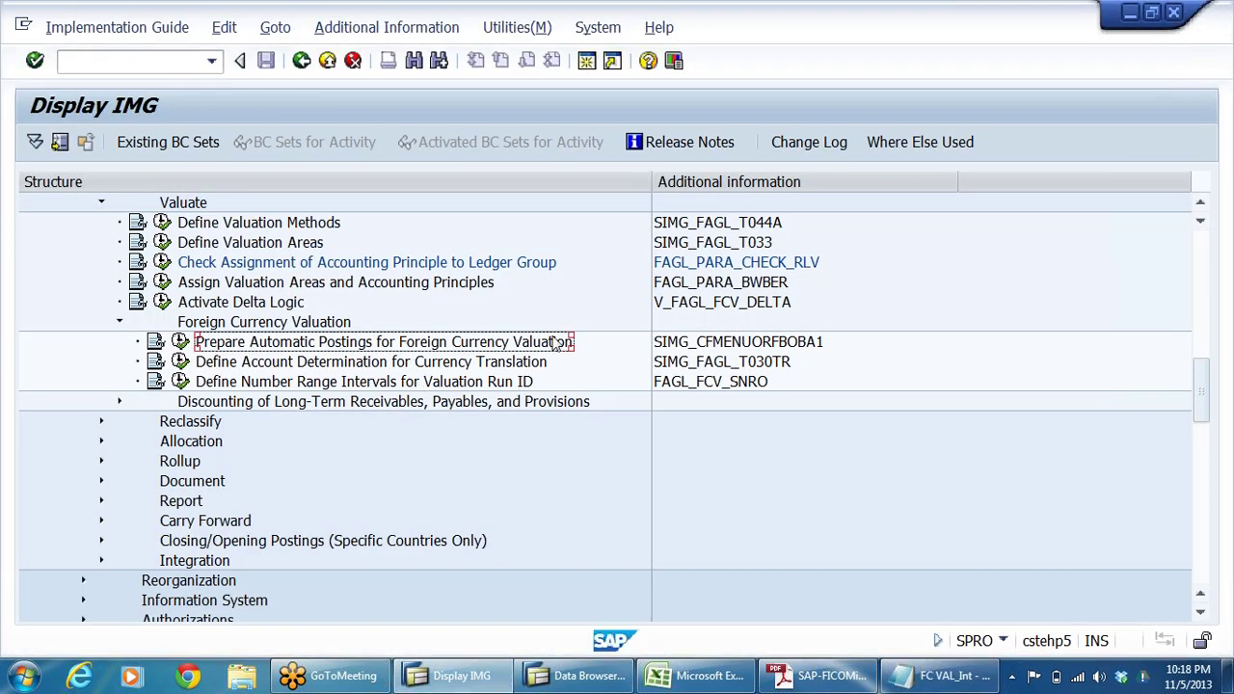
Open Prepare Automatic Postings for Foreign Currency Valuation and select the procedure Exchange Rate Dif.: Open Items/GL Acct (KDF).
{"action": "left_click", "coordinate": [728, 351]}
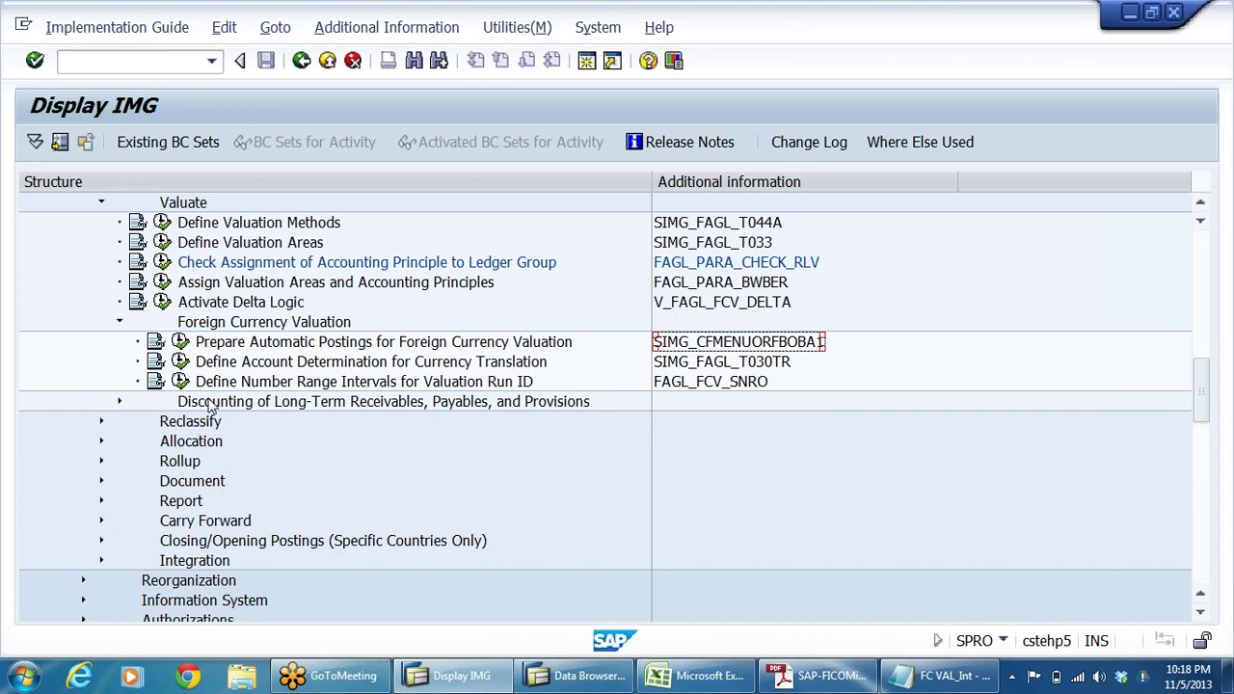
{"action": "left_click", "coordinate": [181, 341]}
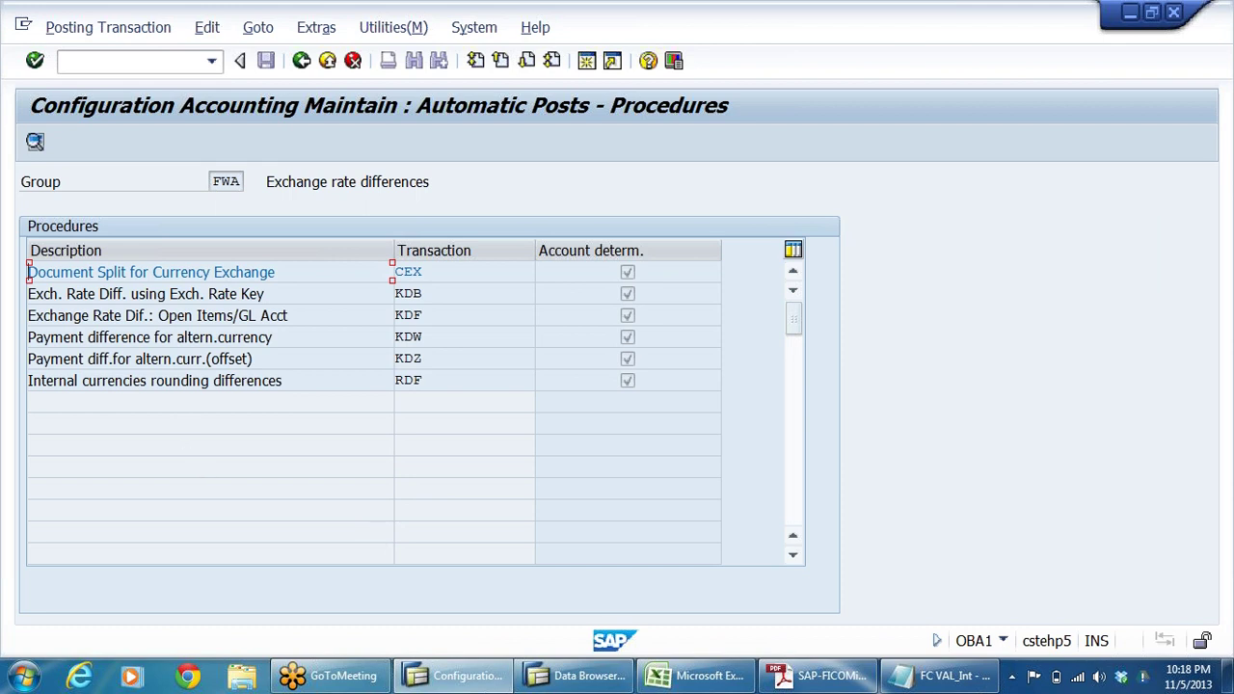
{"action": "left_click", "coordinate": [145, 316]}
{"action": "mouse_move", "coordinate": [158, 315]}
{"action": "left_mouse_down"}
{"action": "mouse_move", "coordinate": [249, 315]}
{"action": "mouse_move", "coordinate": [138, 315]}
{"action": "left_mouse_up"}
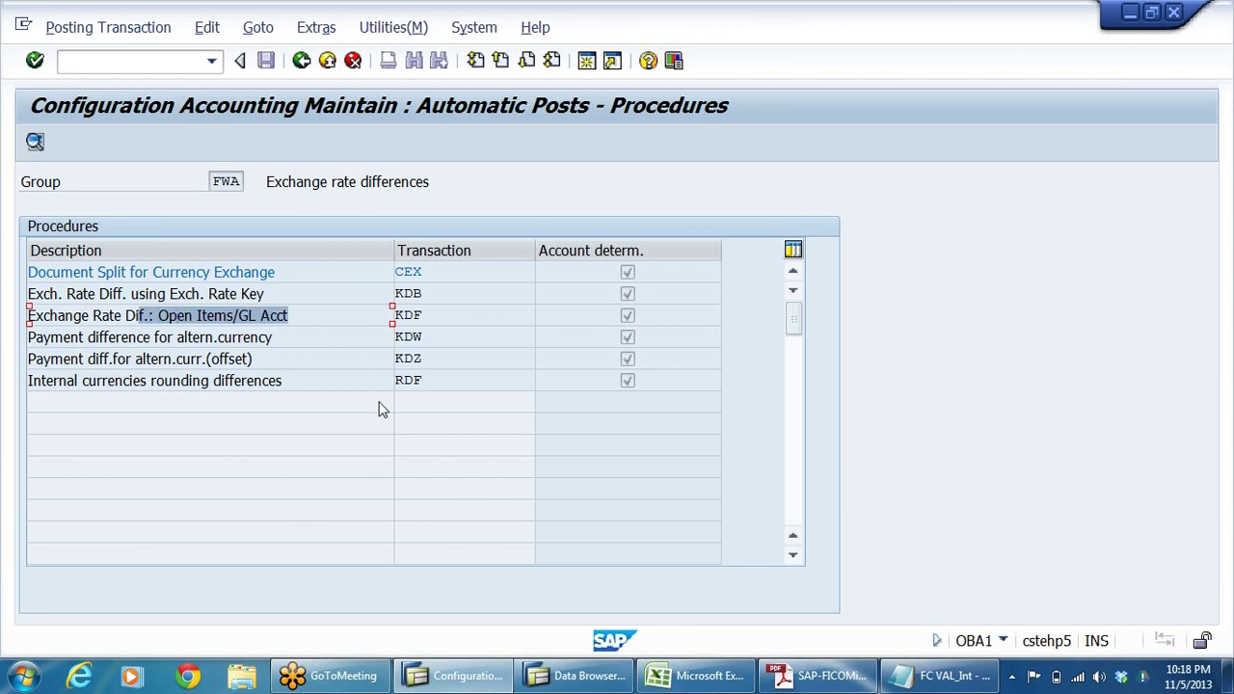
{"action": "left_click", "coordinate": [424, 315]}
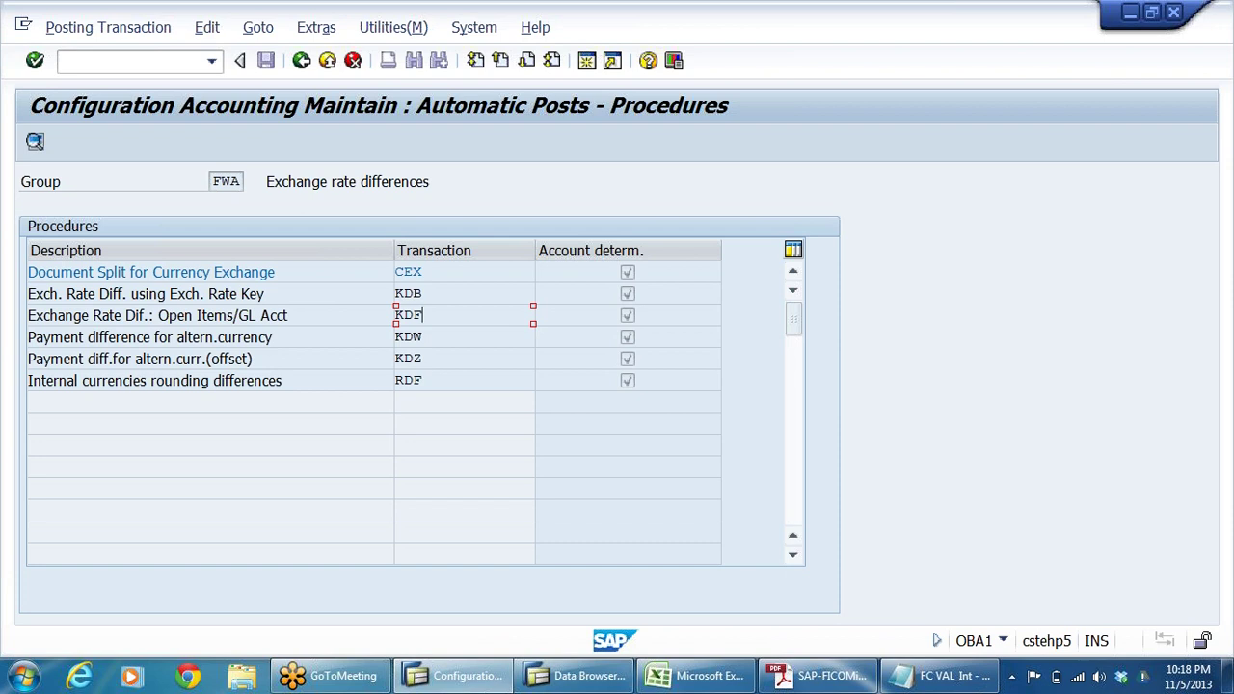
{"action": "key", "text": "shift+Home"}
Open the account determination of procedure KDF for chart of accounts DRCA.
{"action": "double_click", "coordinate": [354, 321]}
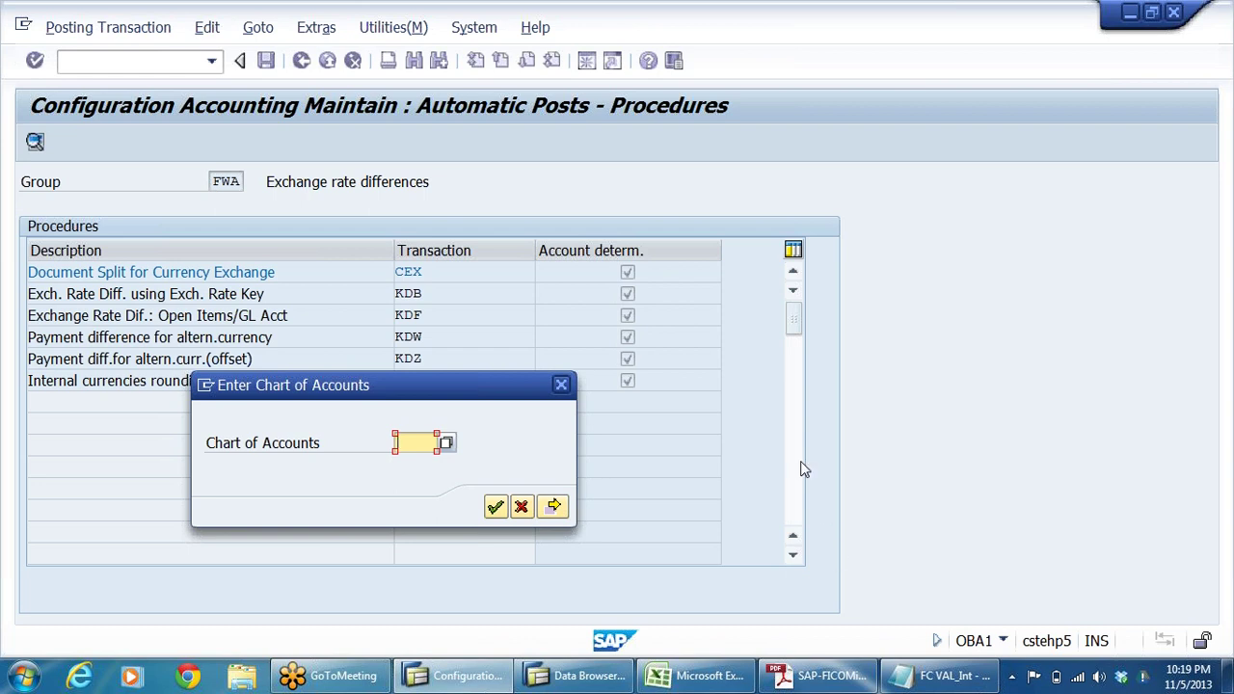
{"action": "type", "text": "DRCA"}
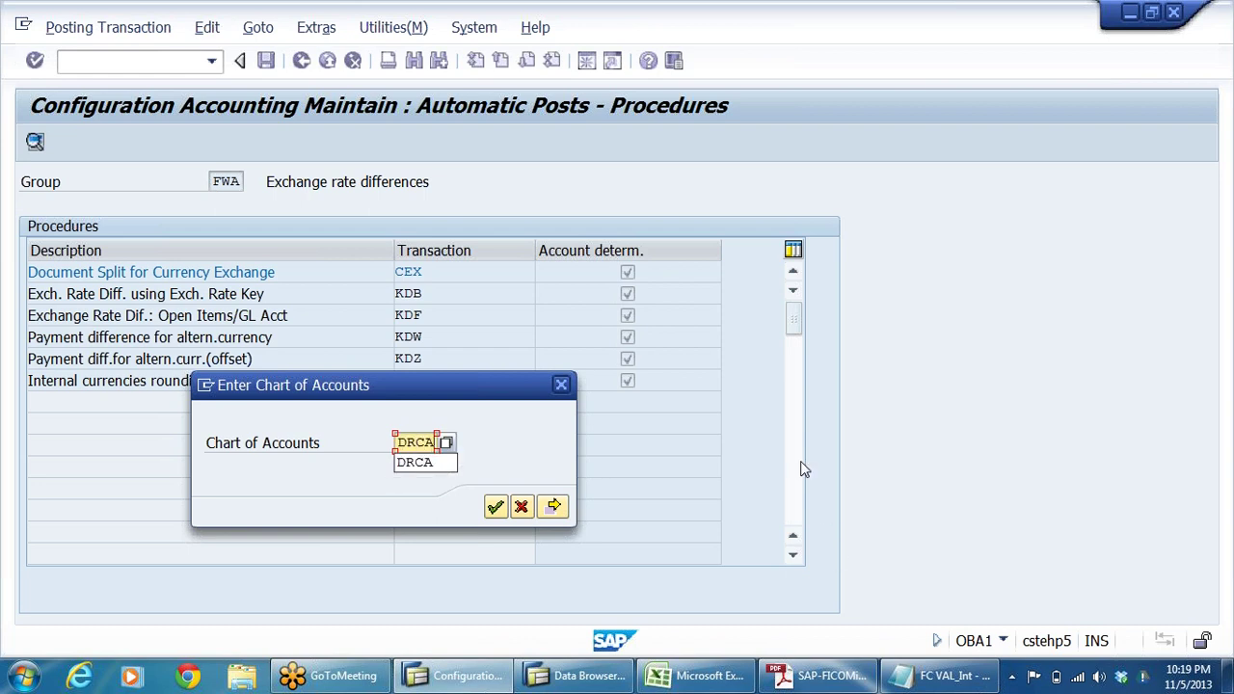
{"action": "key", "text": "Return"}
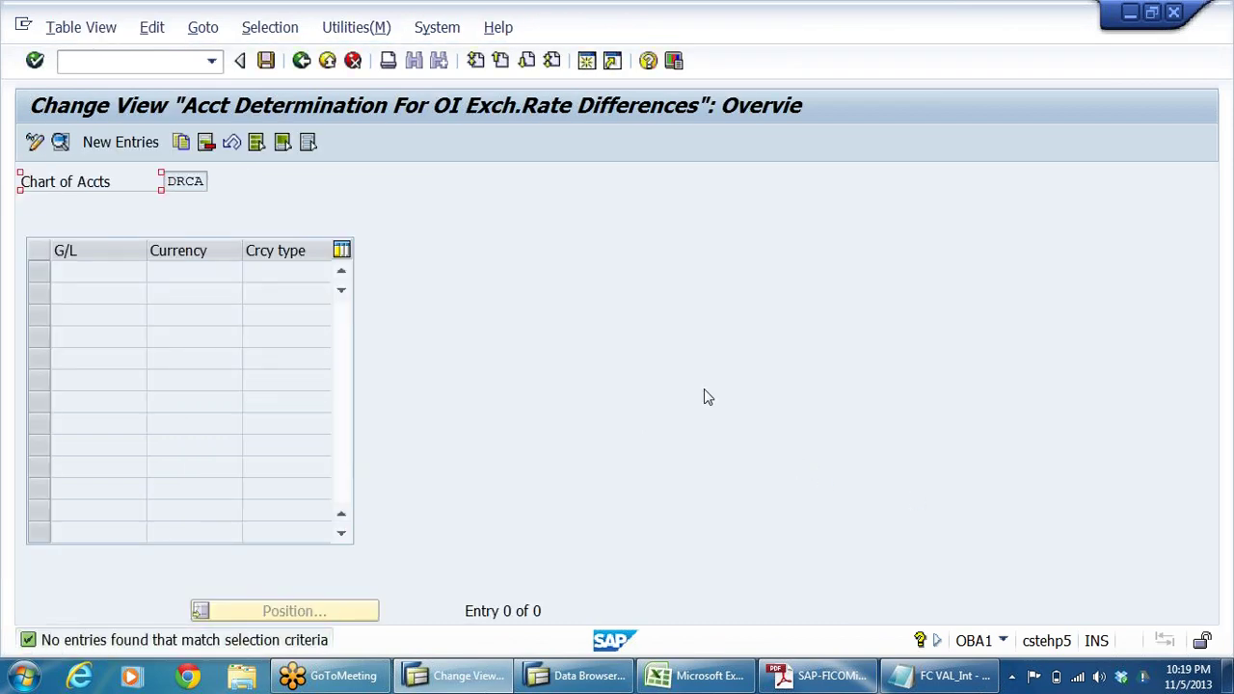
Start a new account determination entry and list the available G/L accounts of company code DRLB.
{"action": "left_click", "coordinate": [108, 142]}
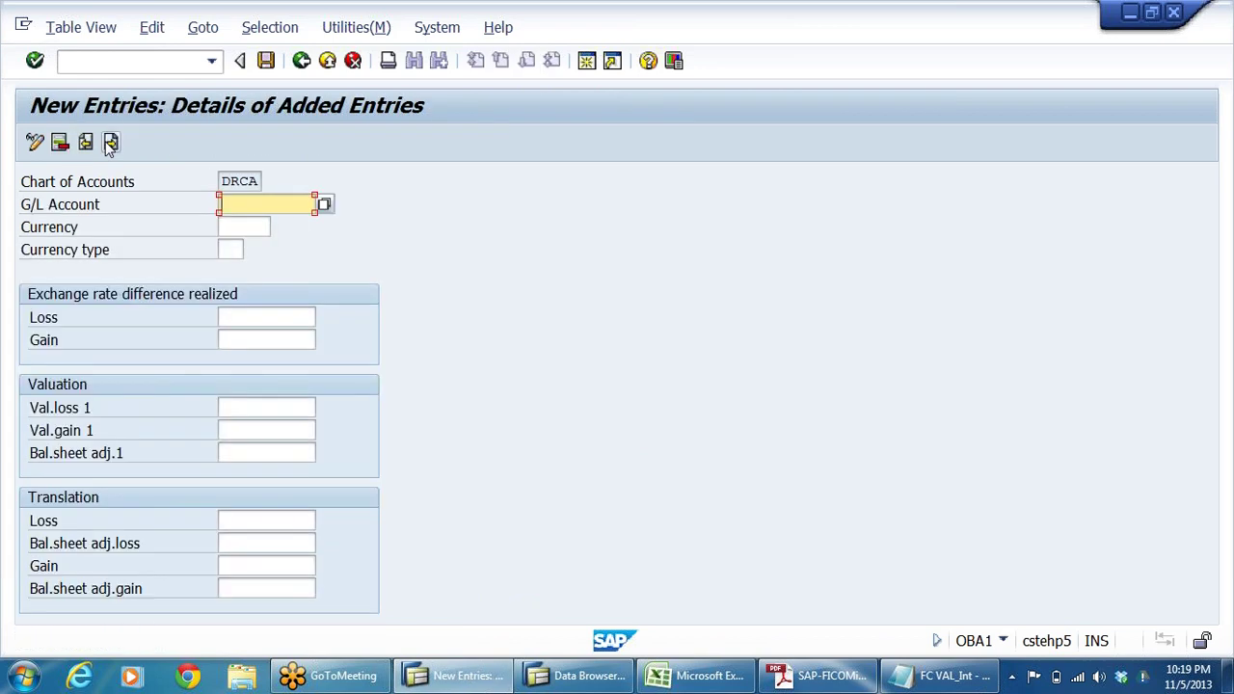
{"action": "left_click", "coordinate": [98, 209]}
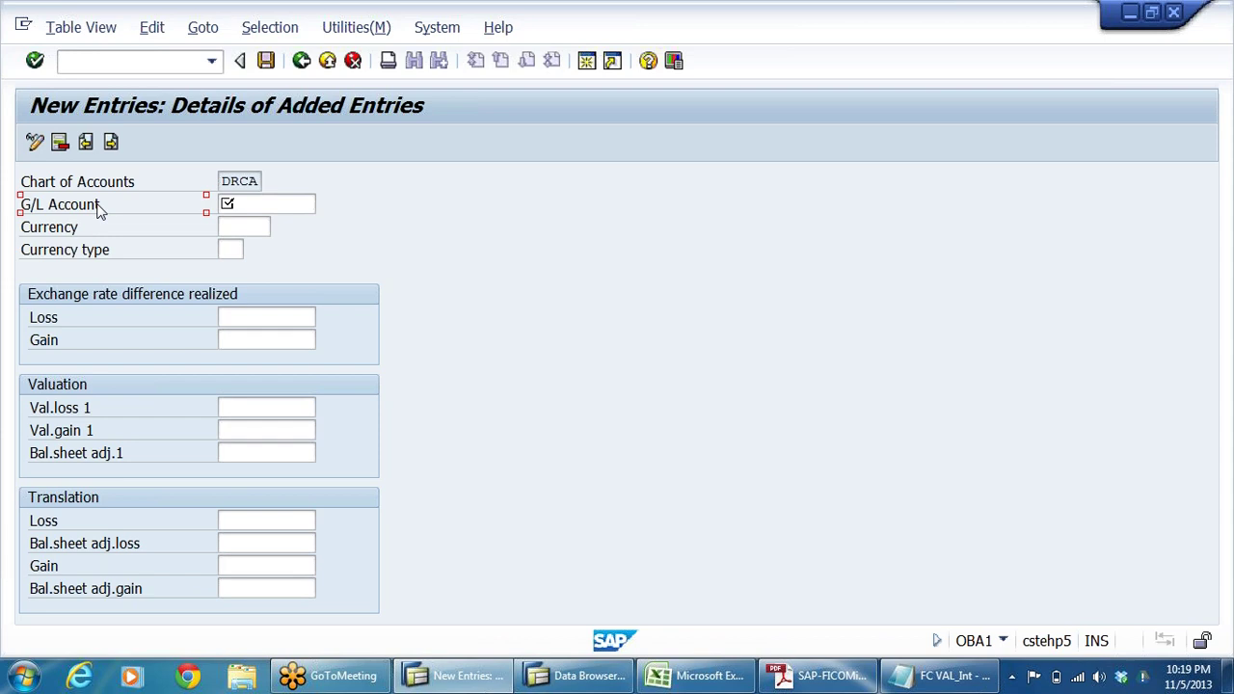
{"action": "left_click", "coordinate": [306, 205]}
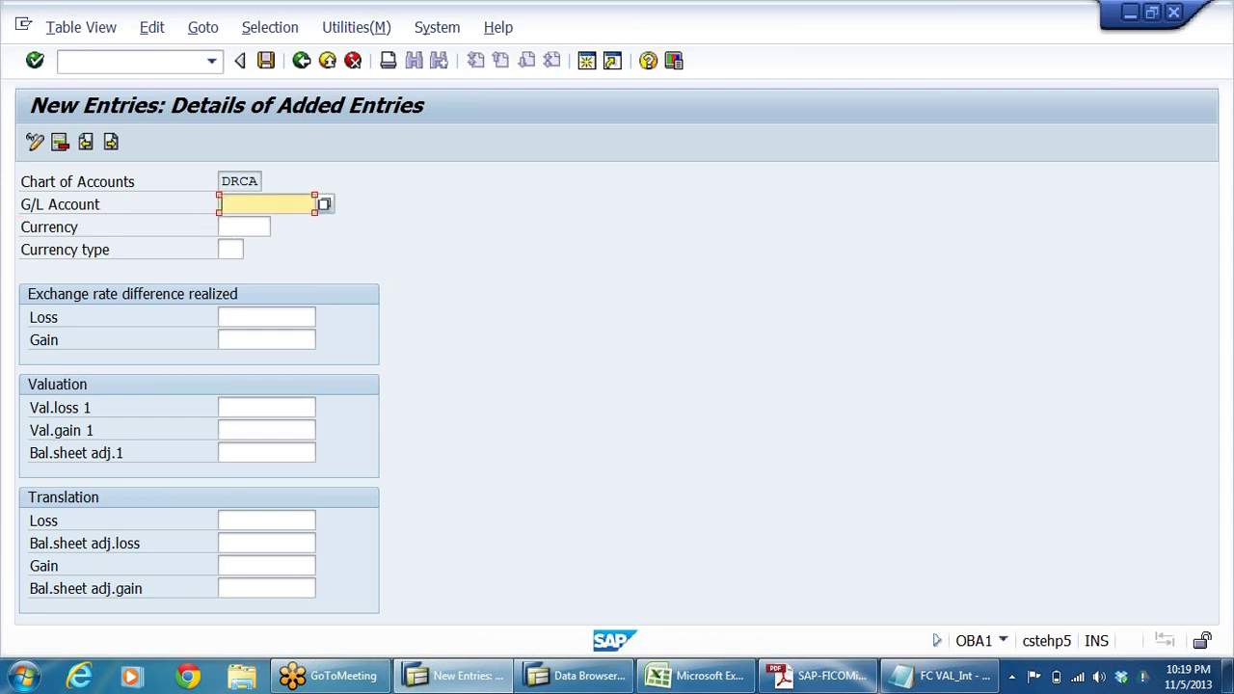
{"action": "left_click", "coordinate": [324, 206]}
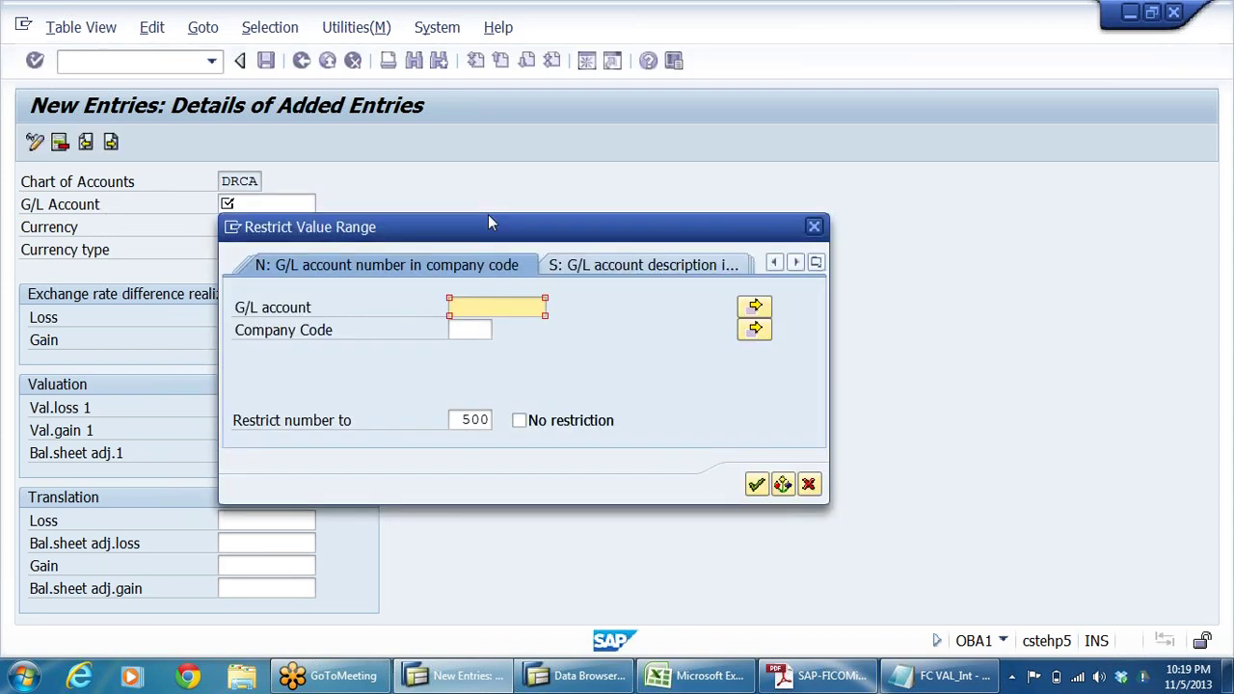
{"action": "key", "text": "Tab"}
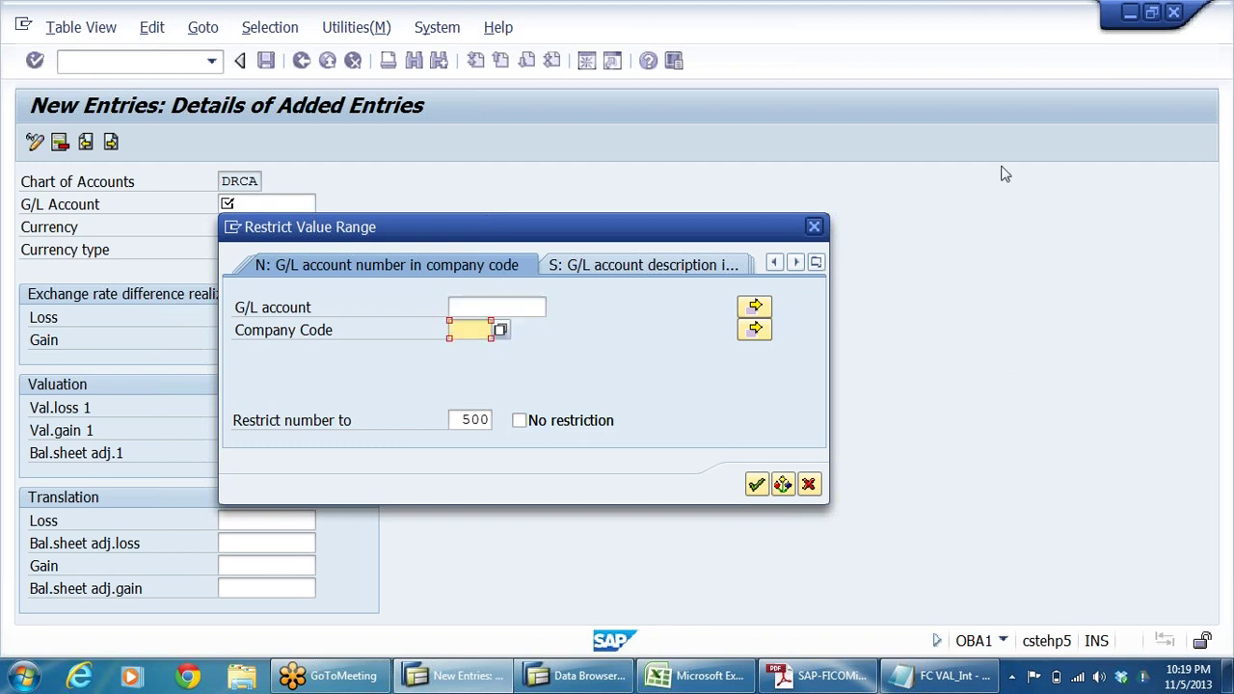
{"action": "type", "text": "DRLB"}
{"action": "left_click", "coordinate": [546, 306]}
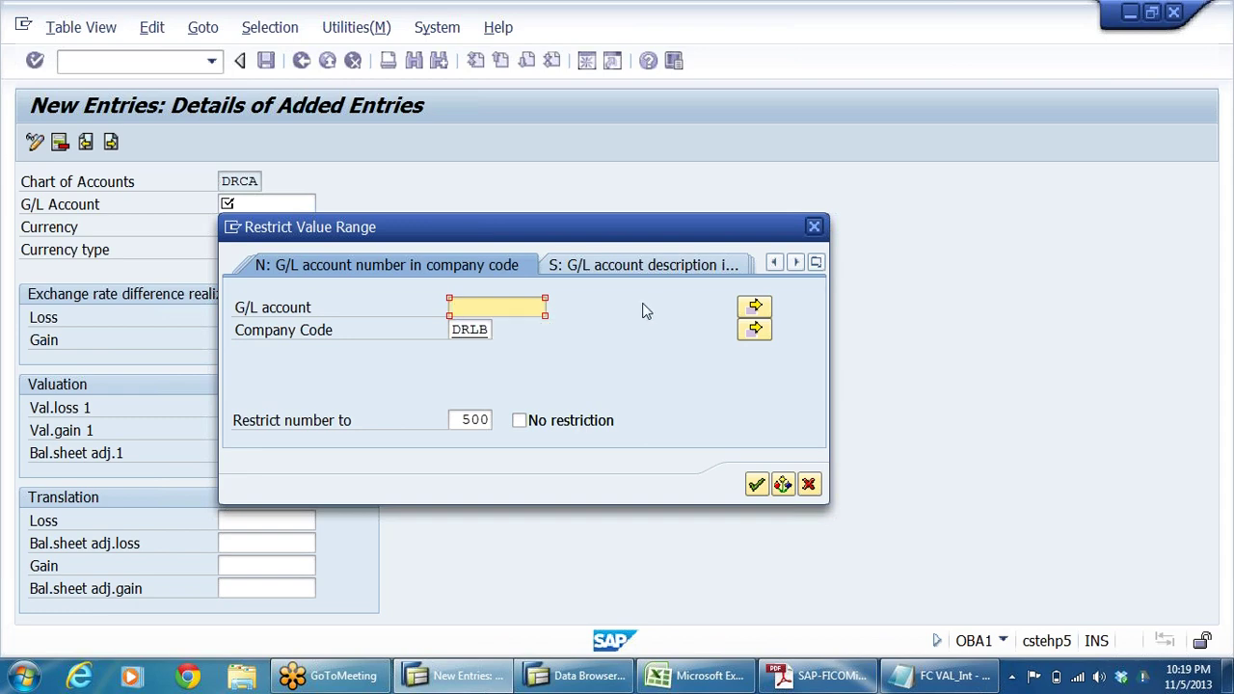
{"action": "key", "text": "Return"}
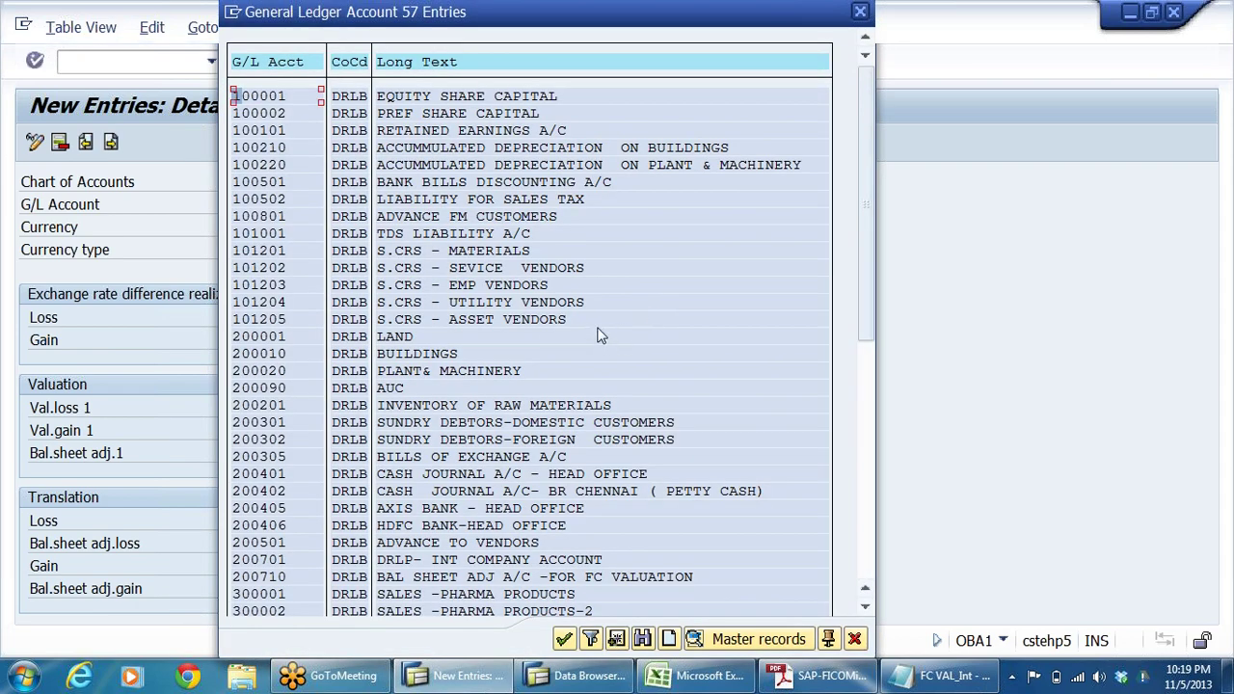
{"action": "left_click", "coordinate": [277, 320]}
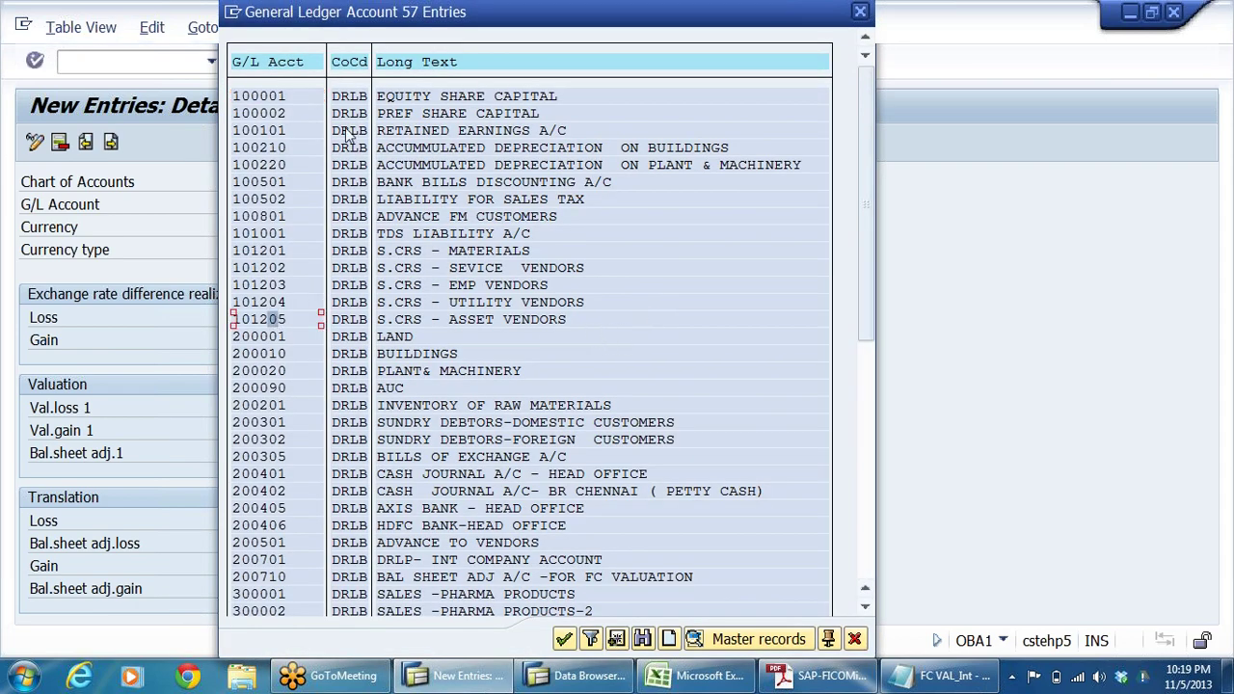
{"action": "left_click_drag", "start_coordinate": [587, 22], "coordinate": [878, 53]}
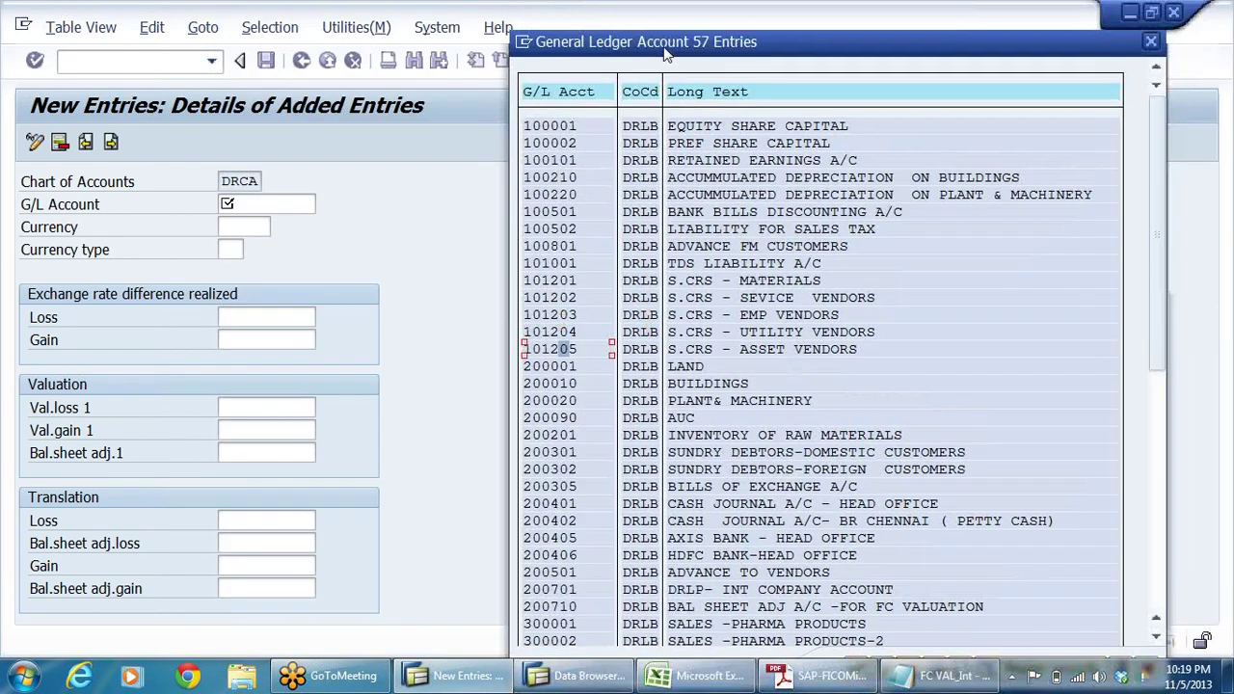
Switch to the FC VAL_Int notes in Notepad, check the raw material purchase, and return to the G/L account list in SAP.
{"action": "left_click", "coordinate": [916, 678]}
{"action": "left_click", "coordinate": [4, 181]}
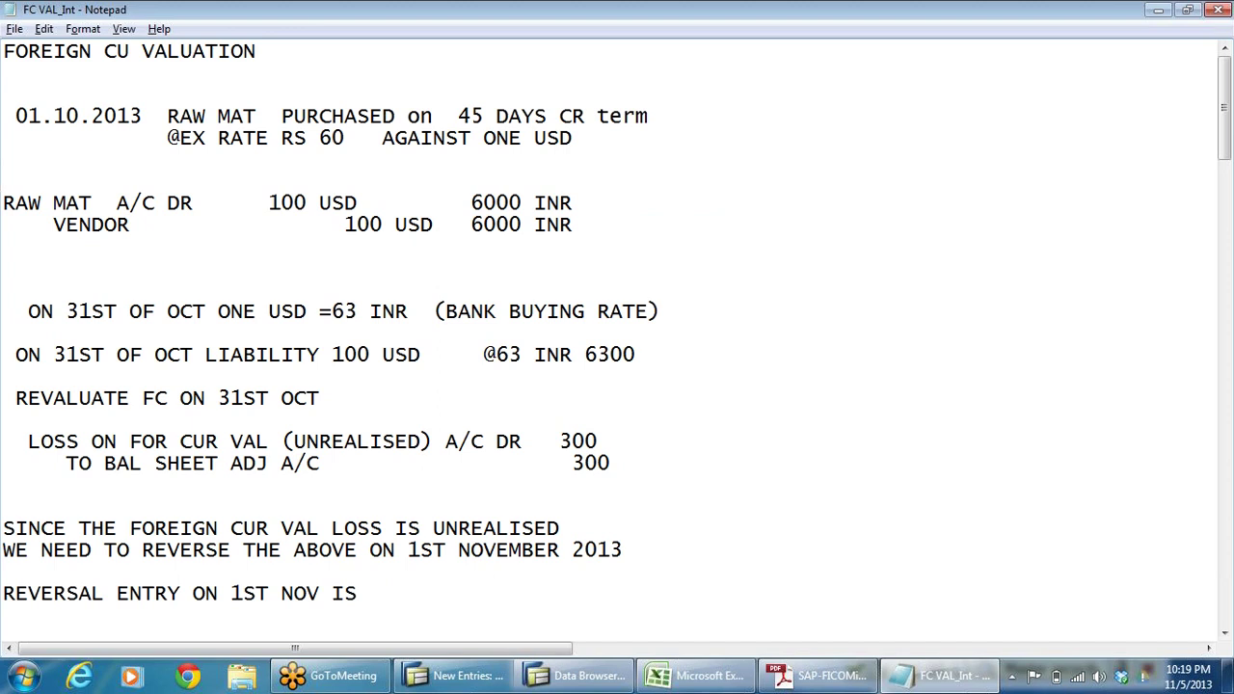
{"action": "left_click_drag", "start_coordinate": [179, 116], "coordinate": [267, 116]}
{"action": "left_click", "coordinate": [636, 355]}
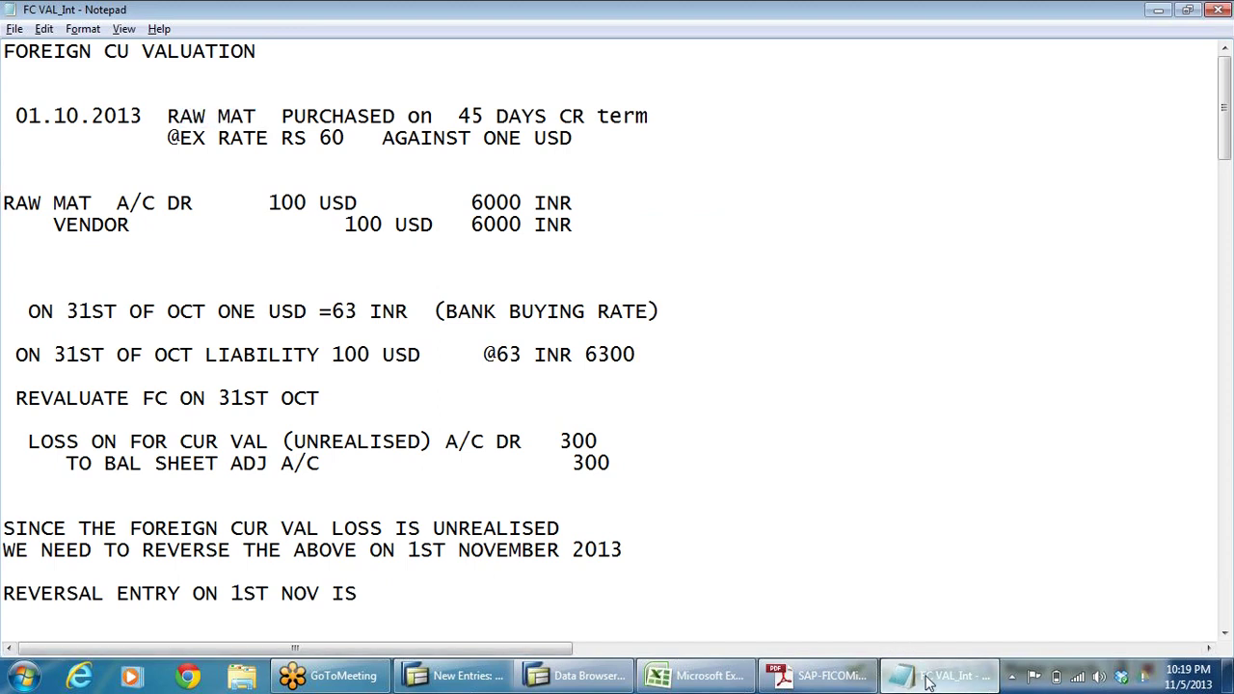
{"action": "left_click", "coordinate": [578, 676]}
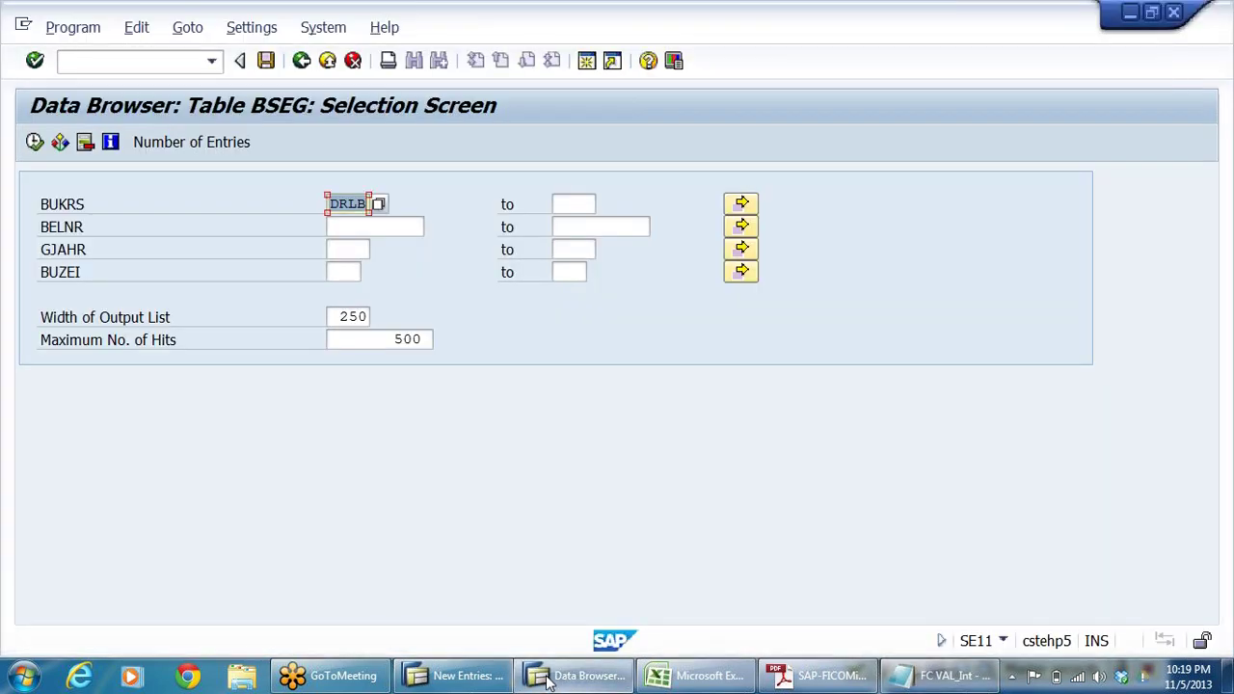
{"action": "left_click", "coordinate": [463, 676]}
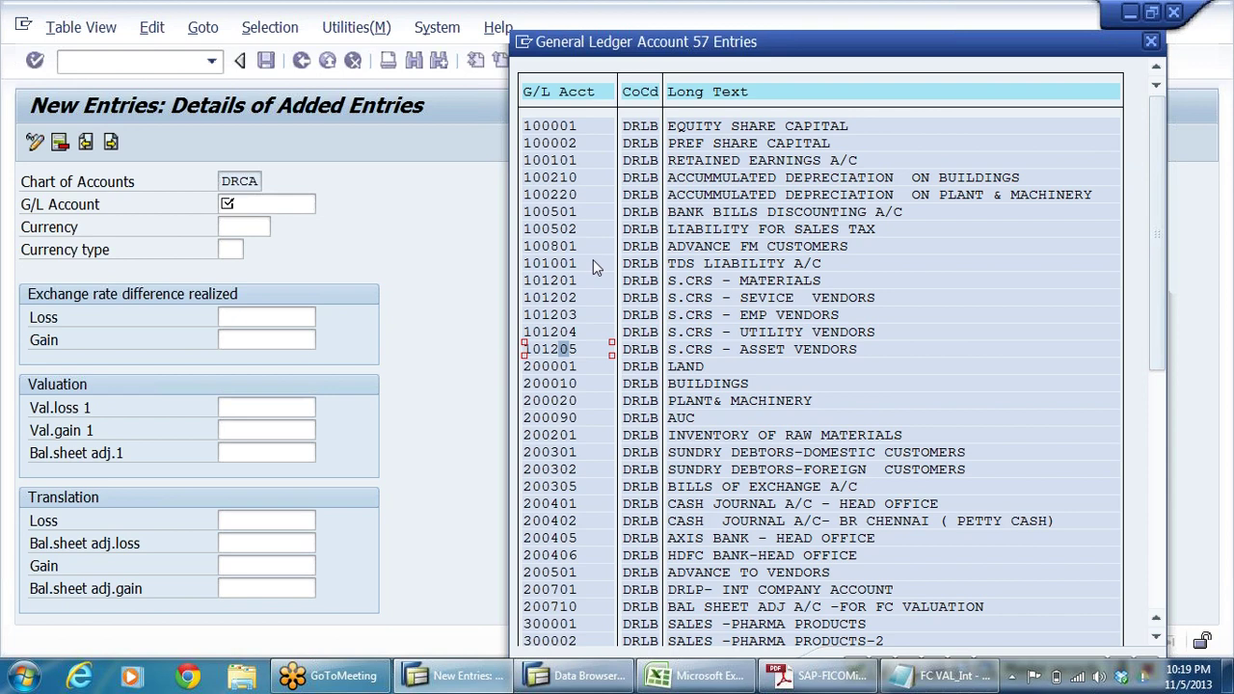
Choose account 101201, S.CRS - MATERIALS, as the G/L account of the new entry.
{"action": "left_click", "coordinate": [711, 180]}
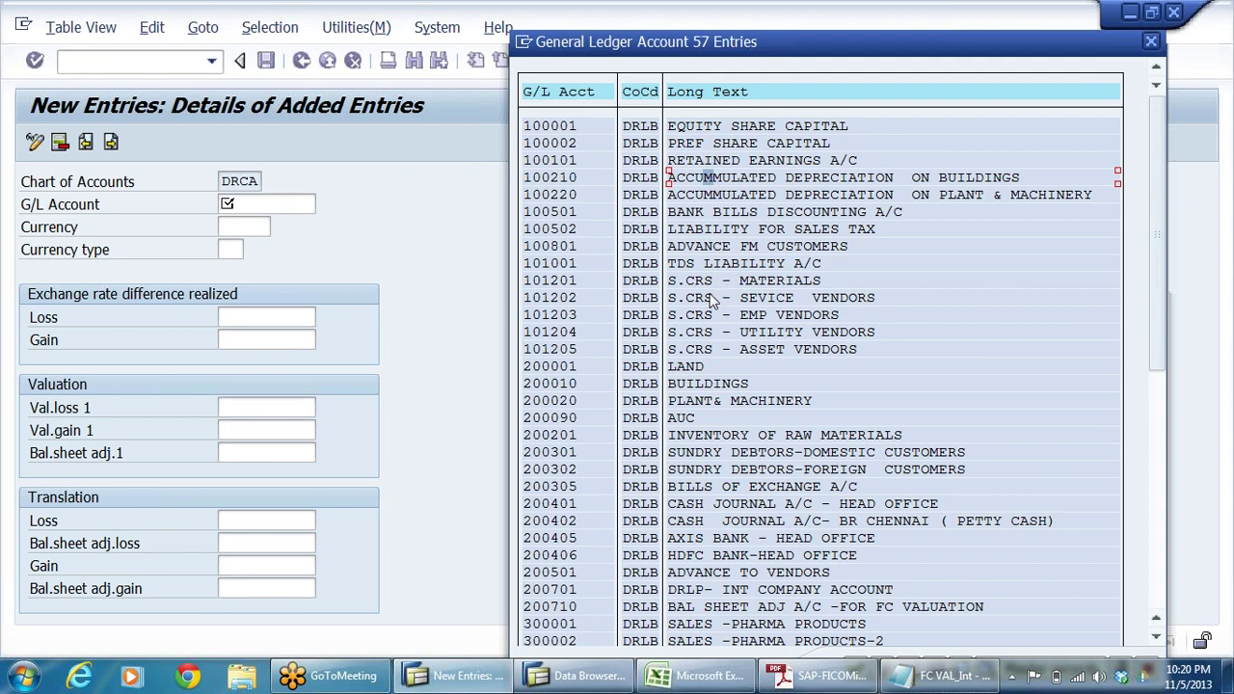
{"action": "left_click", "coordinate": [787, 280]}
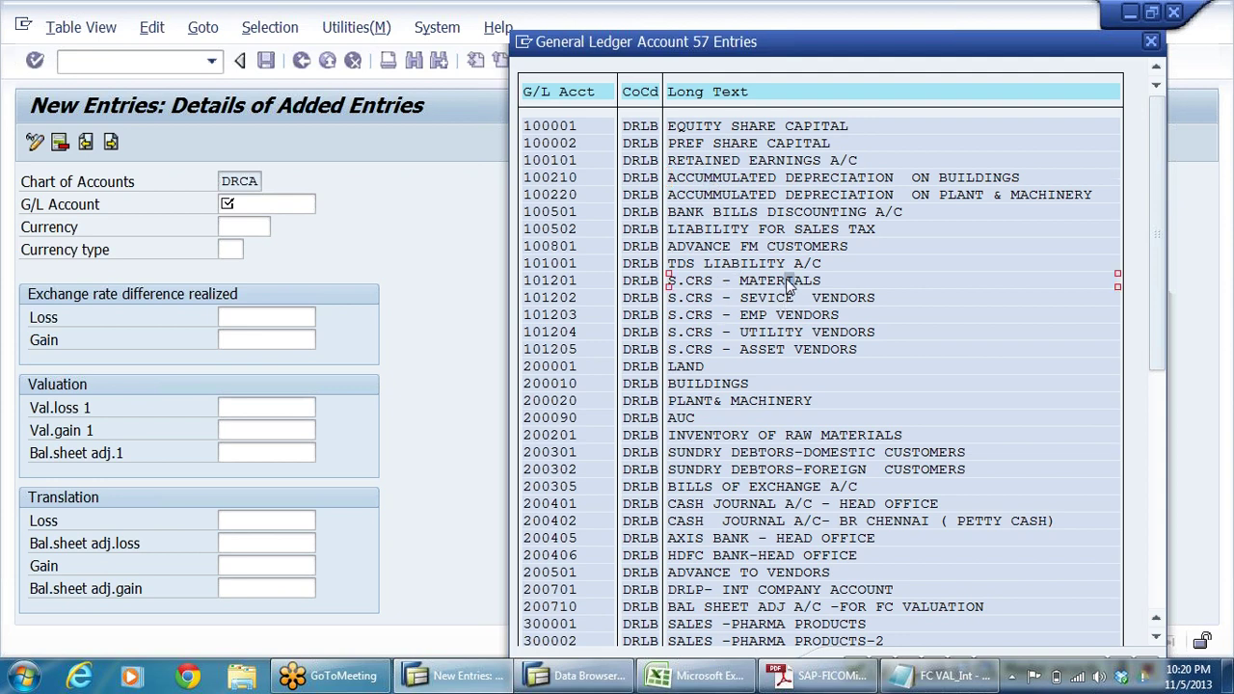
{"action": "double_click", "coordinate": [566, 280]}
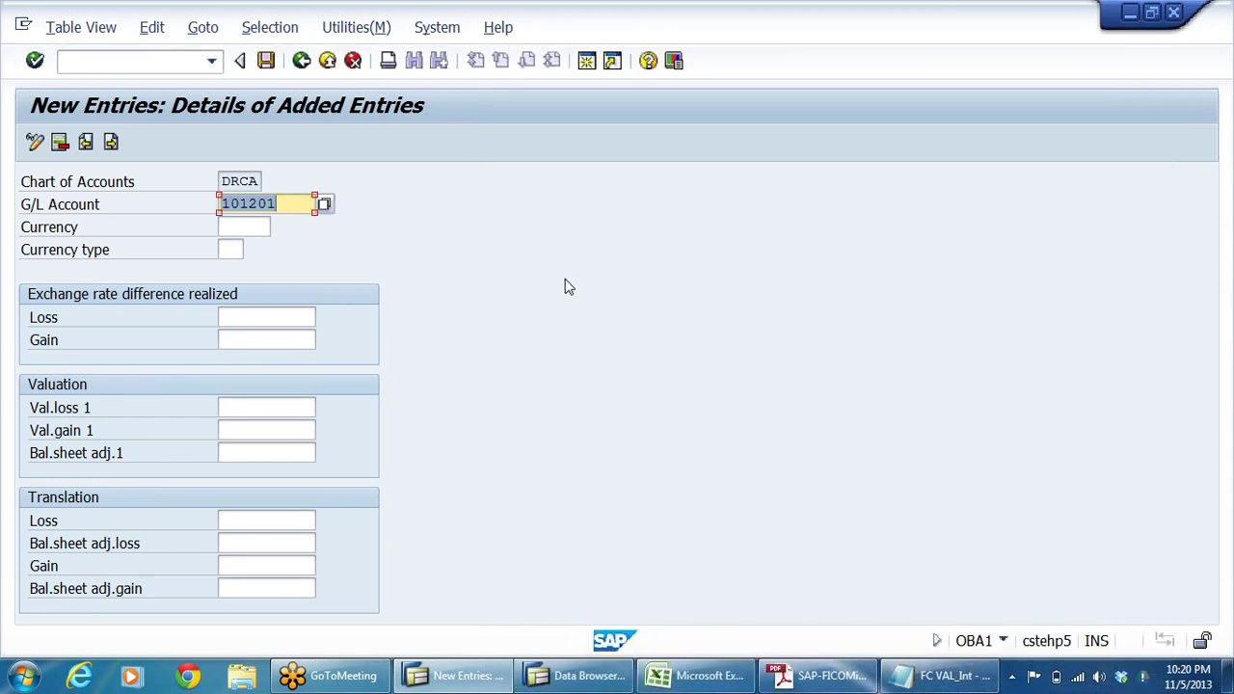
{"action": "left_click", "coordinate": [282, 205]}
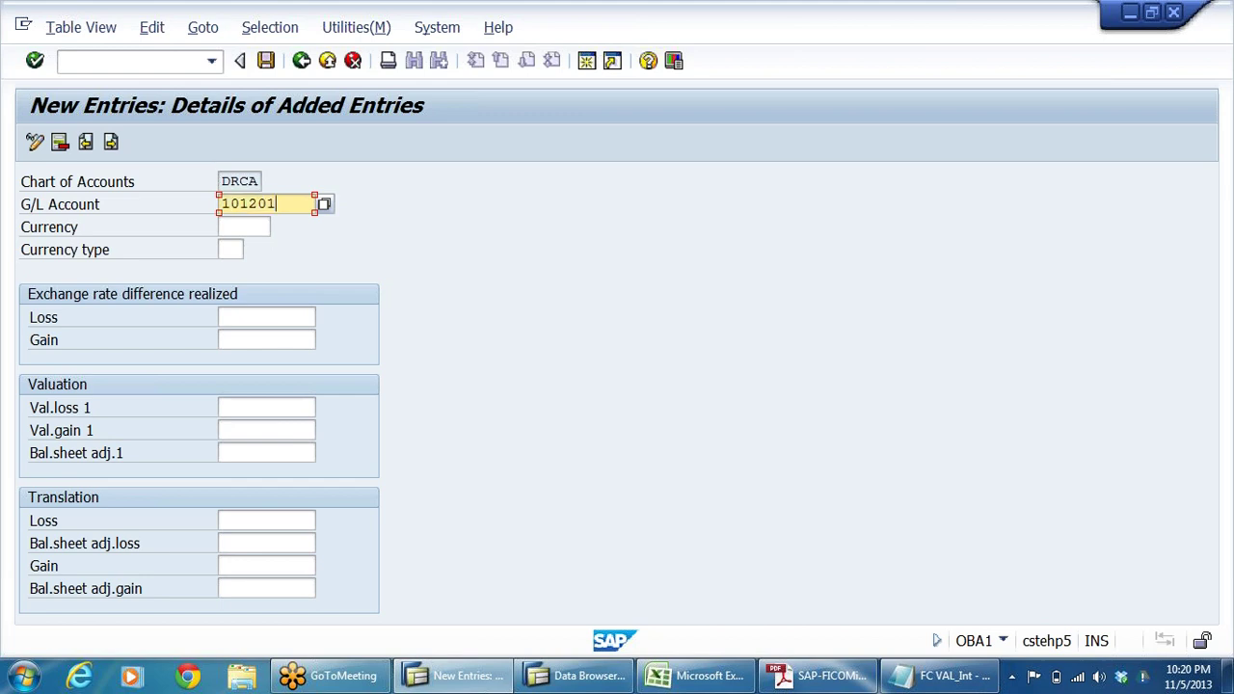
{"action": "left_click", "coordinate": [95, 250]}
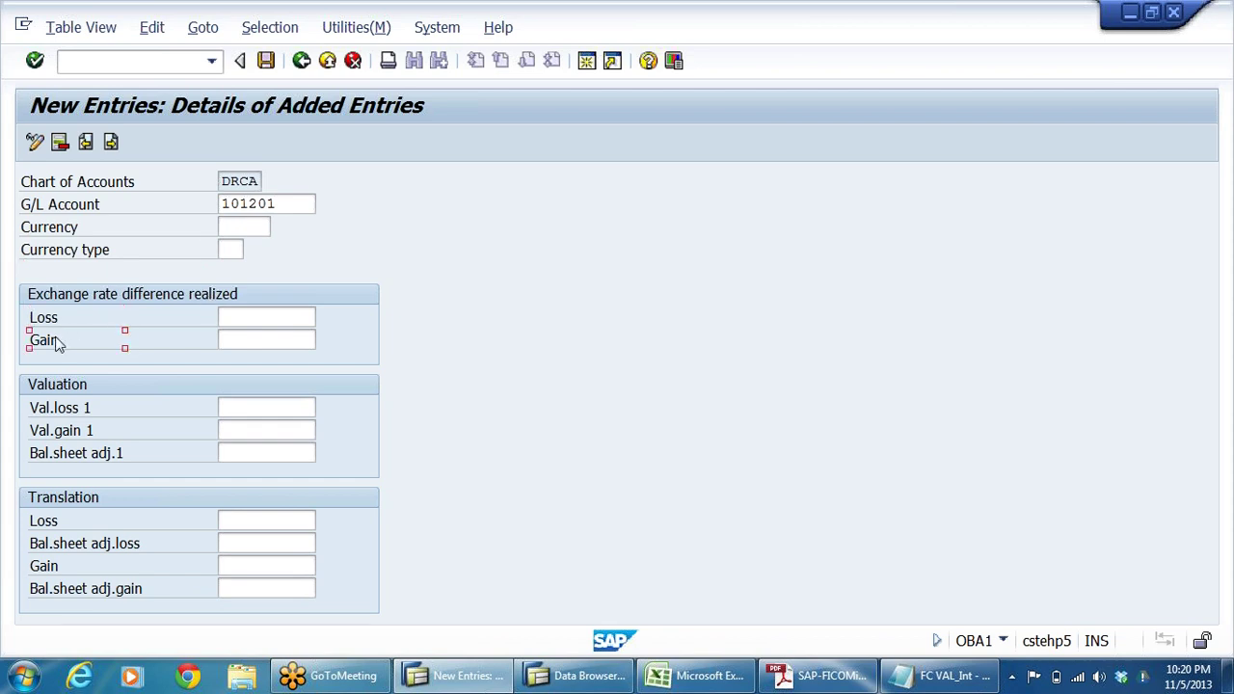
Switch to the Notepad notes and review why the unrealised foreign currency loss is reversed on 1 November.
{"action": "left_click", "coordinate": [232, 317]}
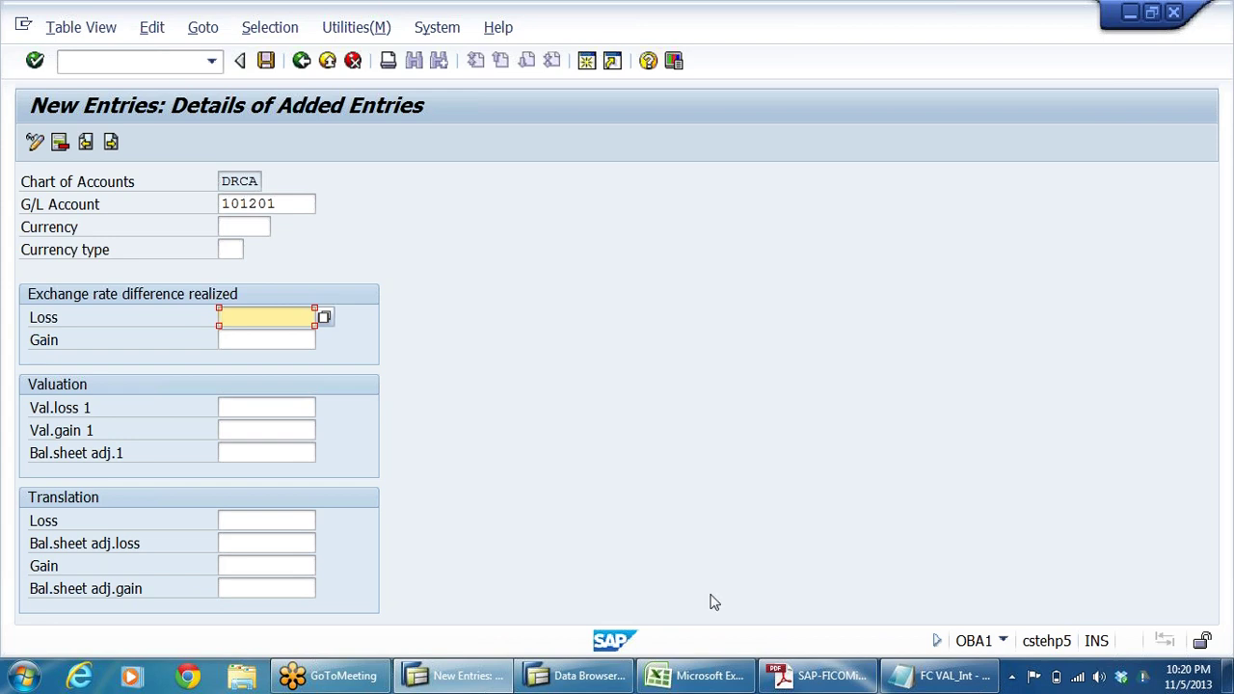
{"action": "left_click", "coordinate": [892, 680]}
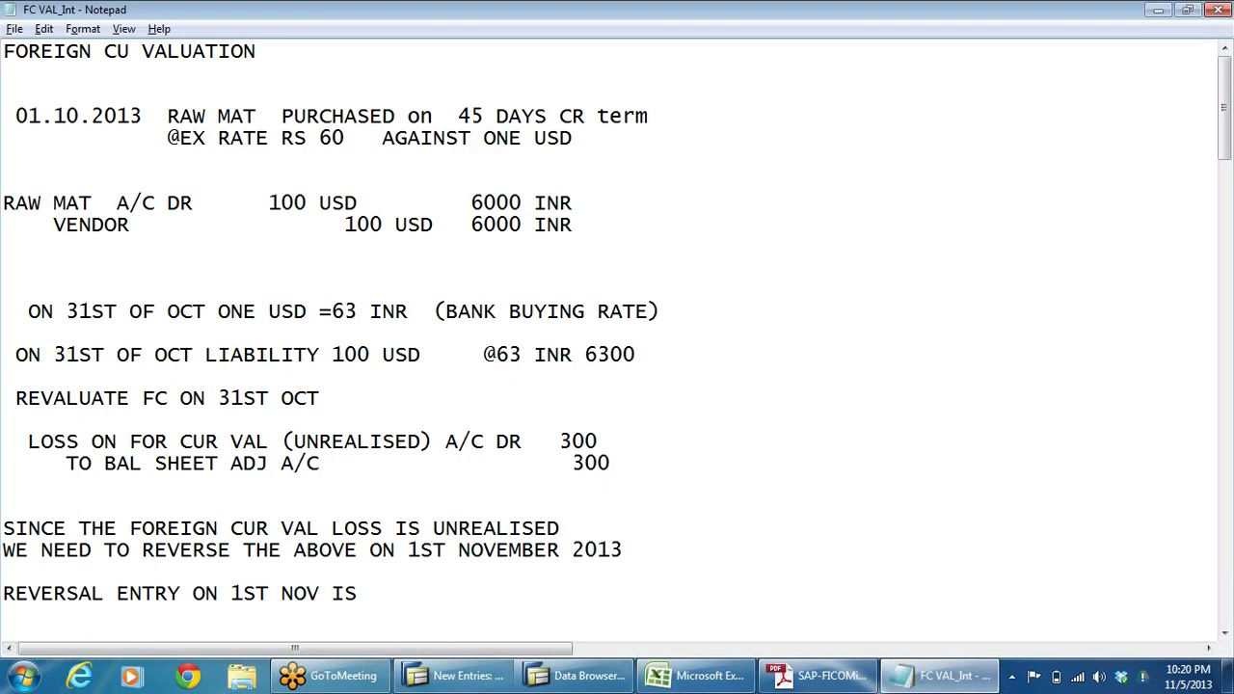
{"action": "scroll", "coordinate": [617, 337], "scroll_direction": "down", "scroll_amount": 3}
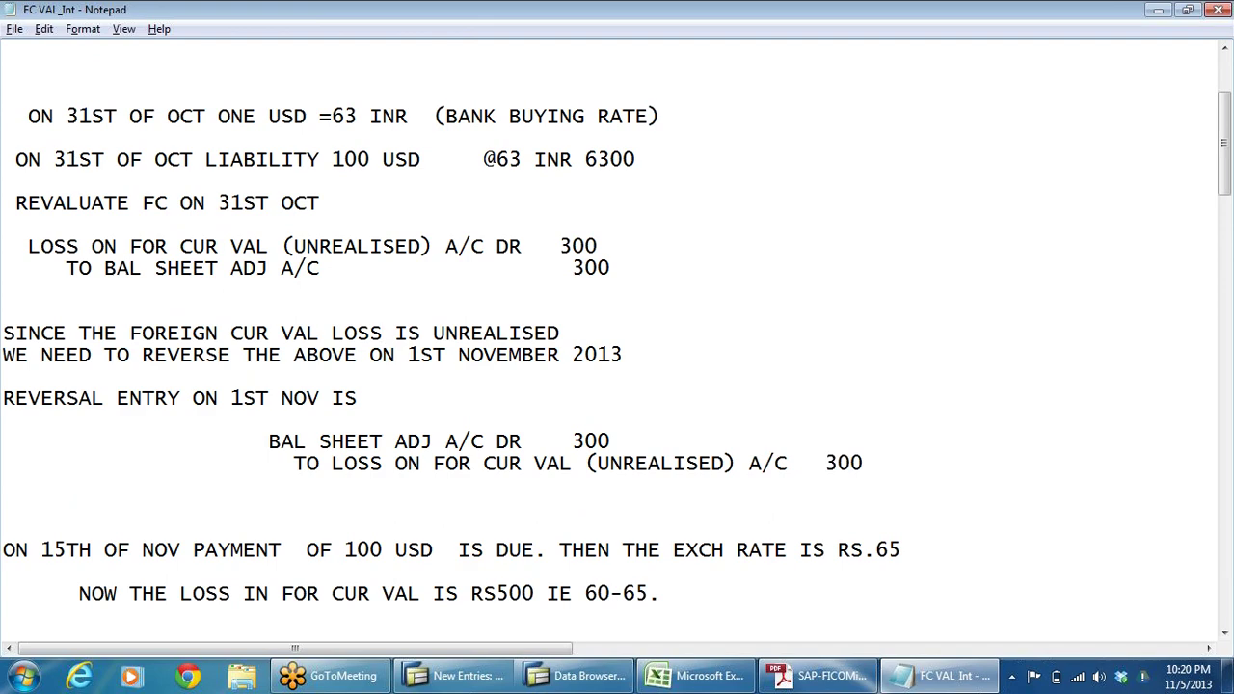
{"action": "left_click_drag", "start_coordinate": [54, 333], "coordinate": [383, 355]}
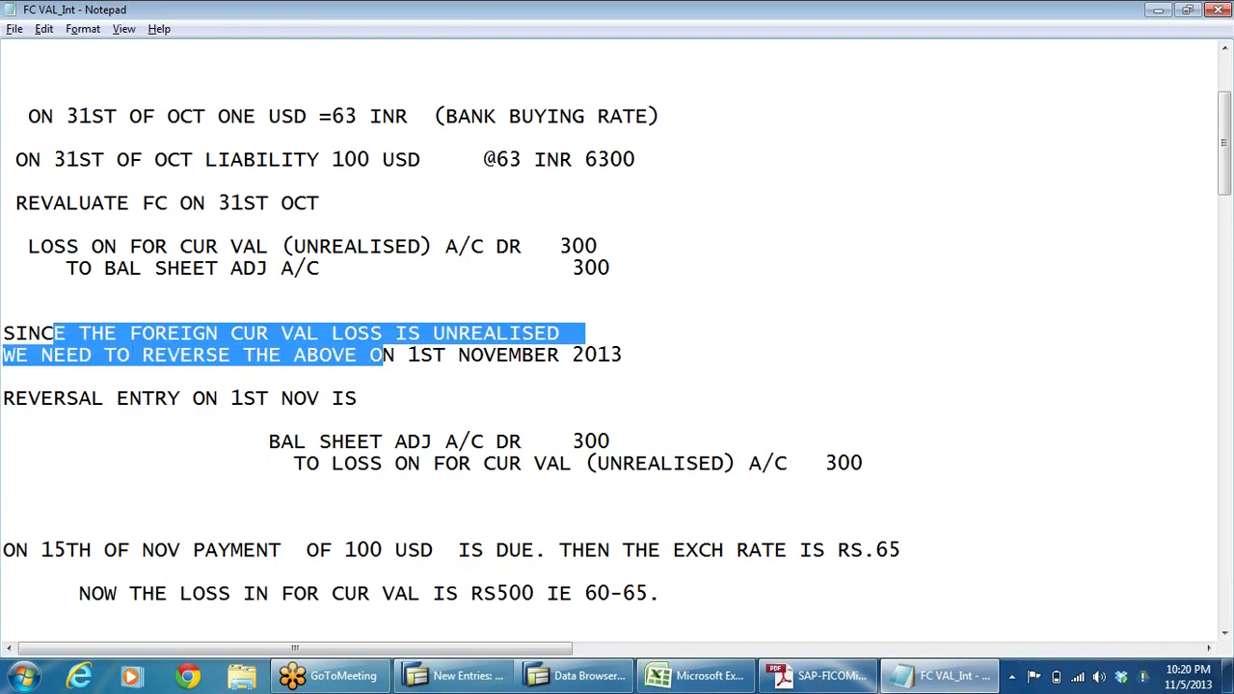
{"action": "left_click", "coordinate": [584, 333]}
{"action": "scroll", "coordinate": [617, 338], "scroll_direction": "down", "scroll_amount": 4}
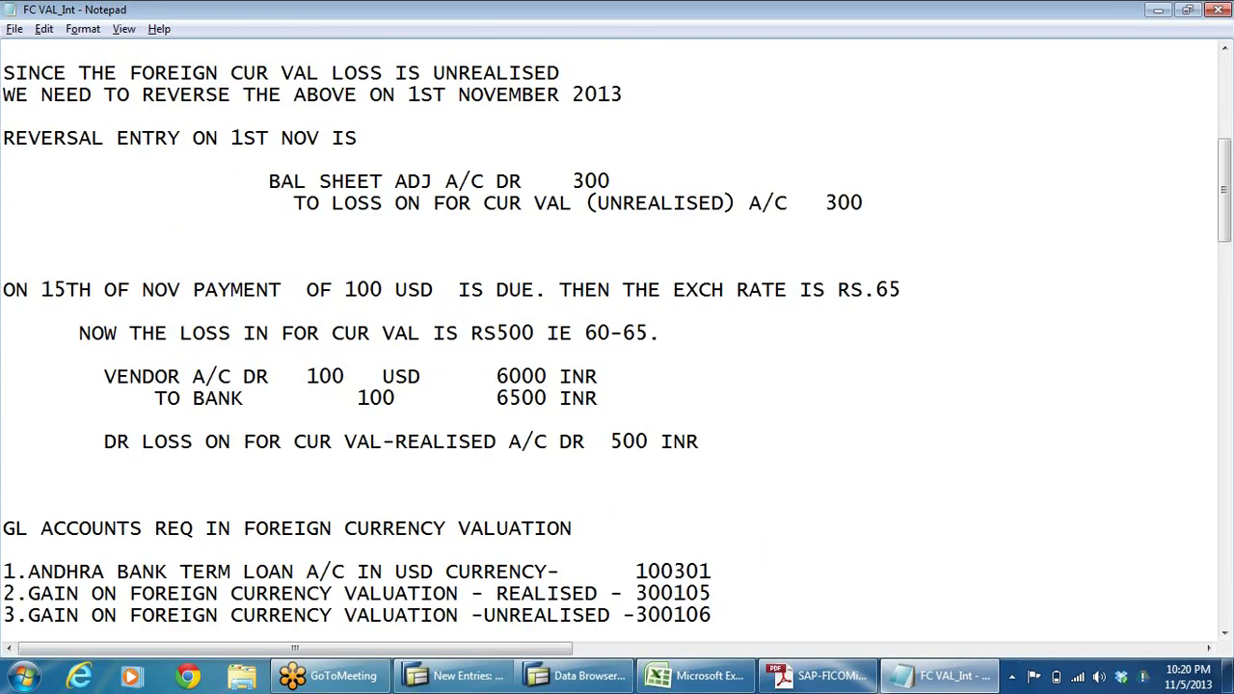
Examine the 15 November payment and realised loss entries in the notes against the purchase exchange rate, and return to SAP.
{"action": "left_click_drag", "start_coordinate": [16, 289], "coordinate": [256, 290]}
{"action": "left_click_drag", "start_coordinate": [357, 290], "coordinate": [459, 290]}
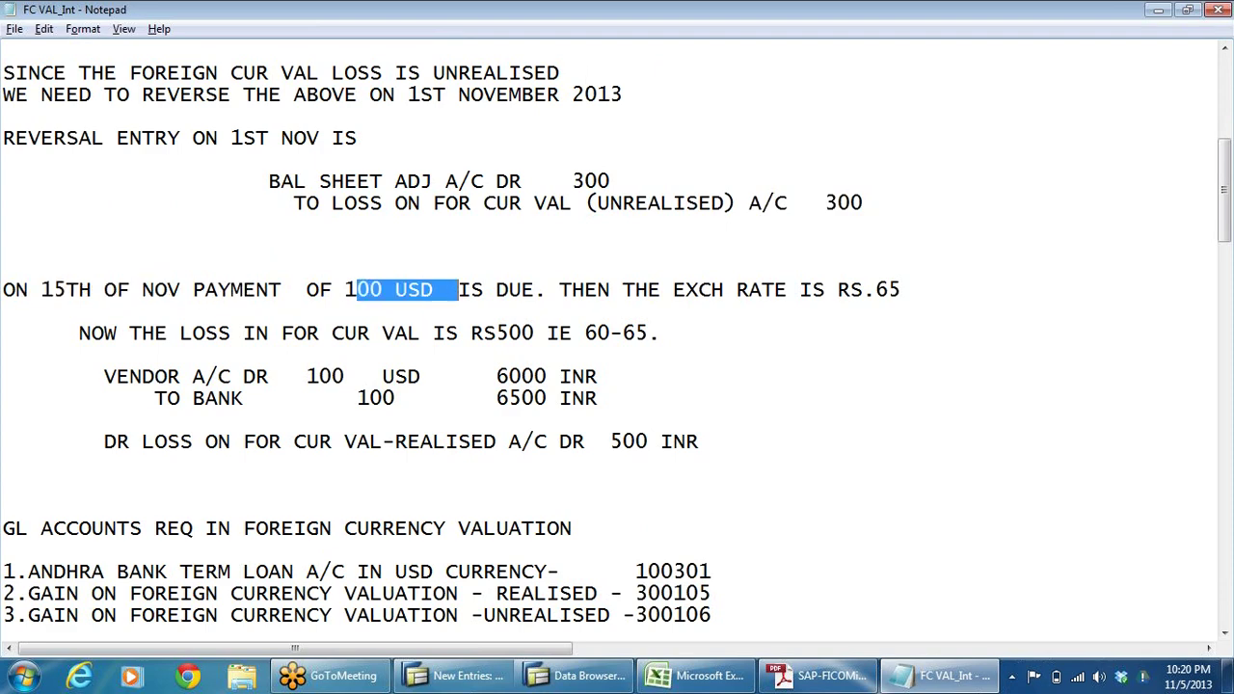
{"action": "left_click", "coordinate": [522, 289]}
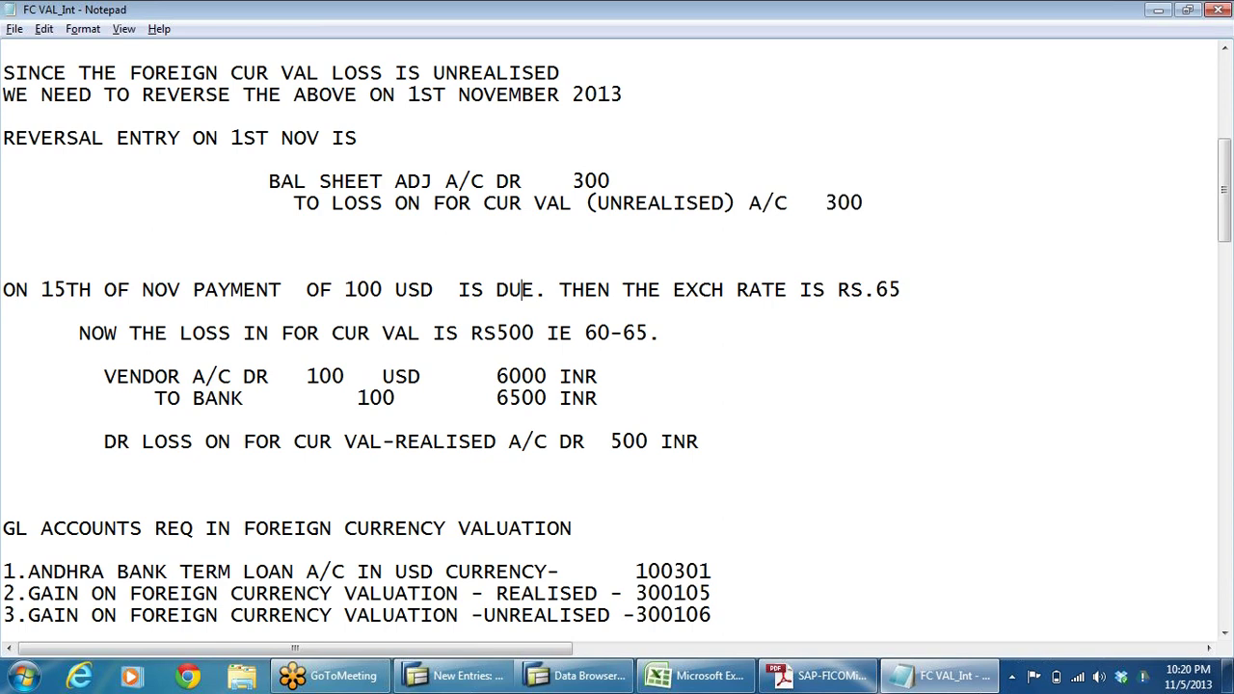
{"action": "left_click", "coordinate": [597, 333]}
{"action": "left_click_drag", "start_coordinate": [496, 398], "coordinate": [624, 420]}
{"action": "left_click", "coordinate": [4, 464]}
{"action": "left_click_drag", "start_coordinate": [611, 441], "coordinate": [711, 442]}
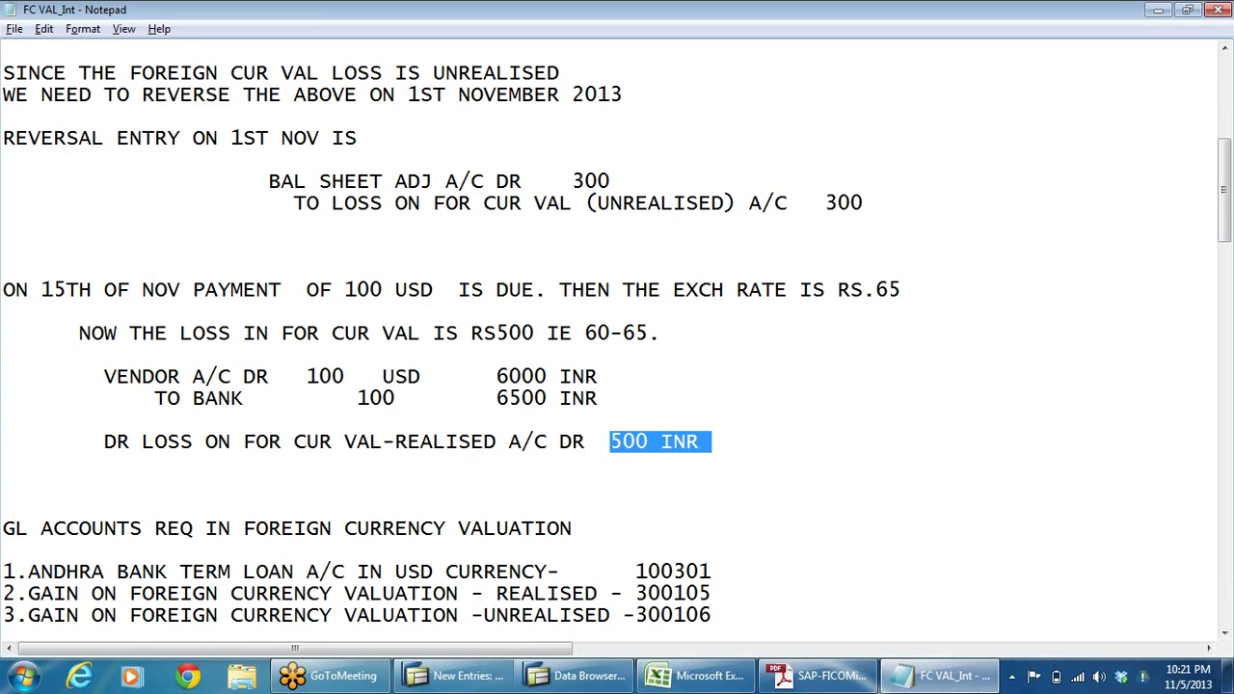
{"action": "scroll", "coordinate": [617, 337], "scroll_direction": "up", "scroll_amount": 7}
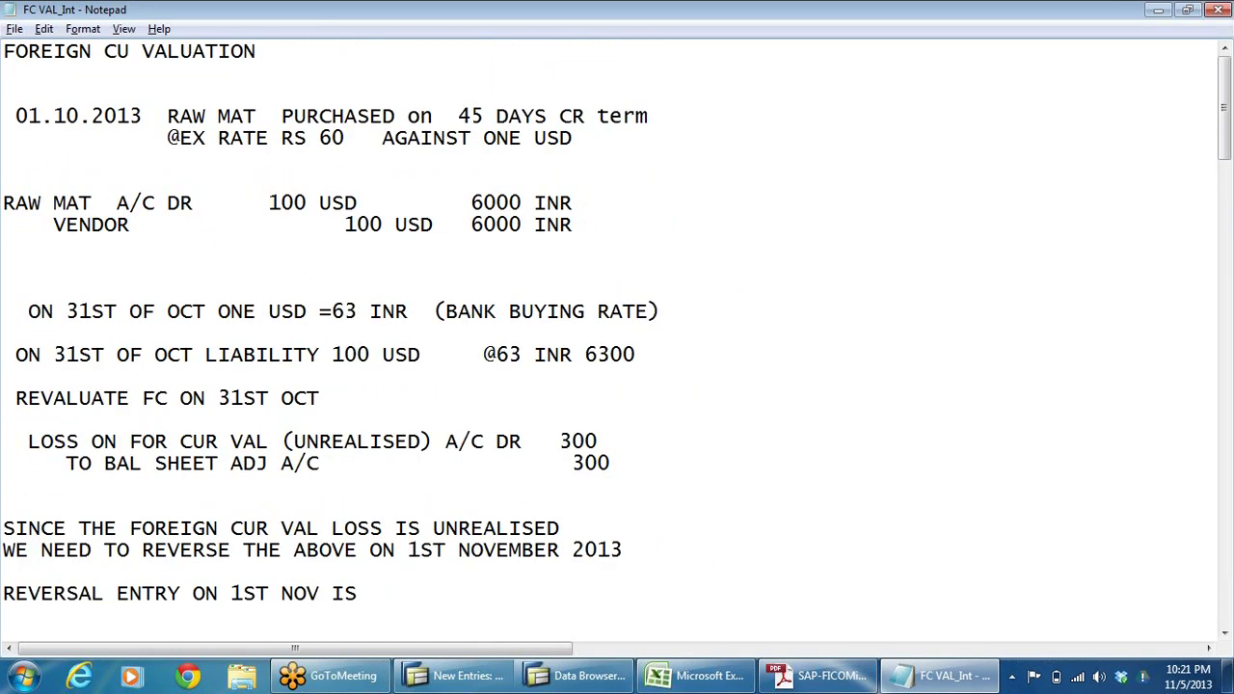
{"action": "double_click", "coordinate": [341, 138]}
{"action": "scroll", "coordinate": [617, 337], "scroll_direction": "down", "scroll_amount": 4}
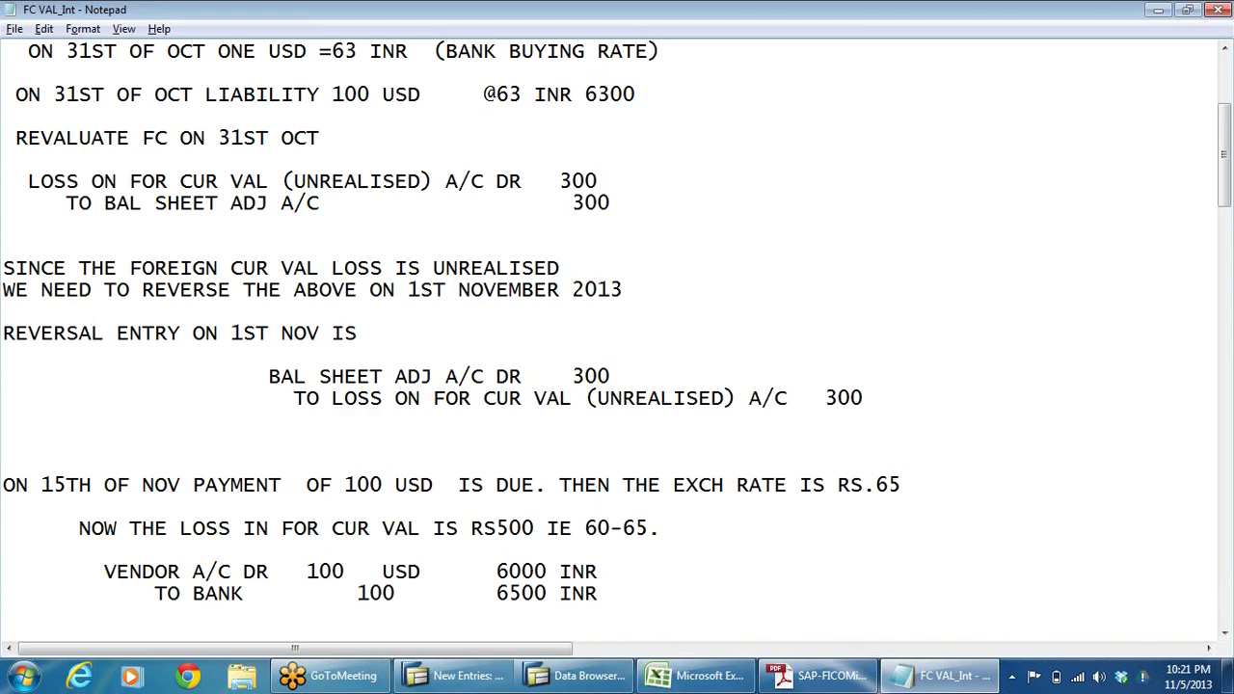
{"action": "key", "text": "alt+Tab"}
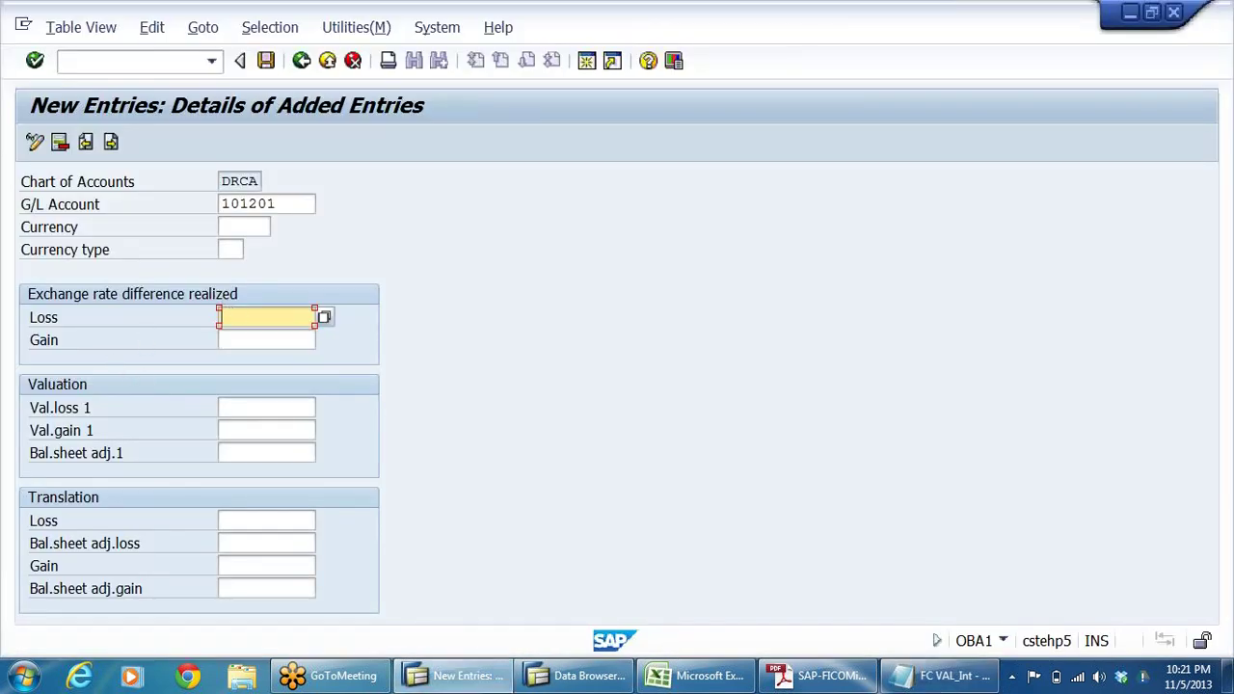
Consult the GL accounts required for foreign currency valuation in the Notepad notes and return to the realized exchange rate difference fields in SAP.
{"action": "left_click", "coordinate": [267, 341]}
{"action": "left_click", "coordinate": [267, 318]}
{"action": "left_click", "coordinate": [950, 676]}
{"action": "scroll", "coordinate": [617, 337], "scroll_direction": "down", "scroll_amount": 10}
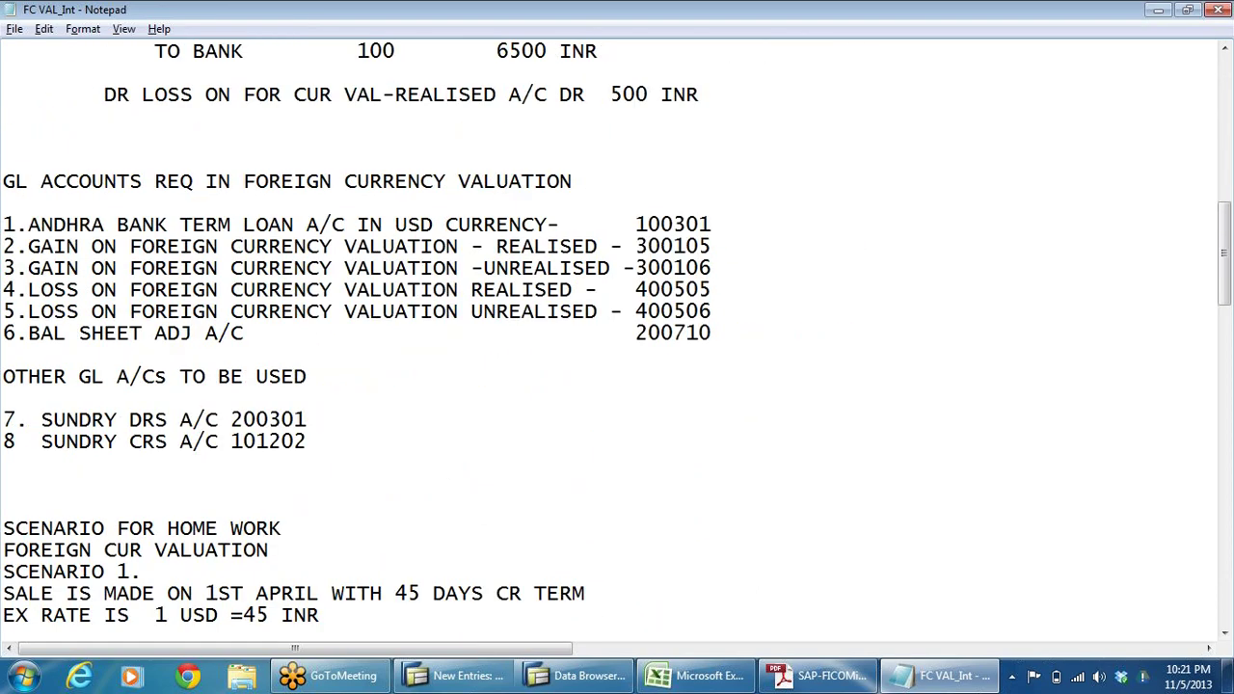
{"action": "left_click_drag", "start_coordinate": [497, 247], "coordinate": [598, 247]}
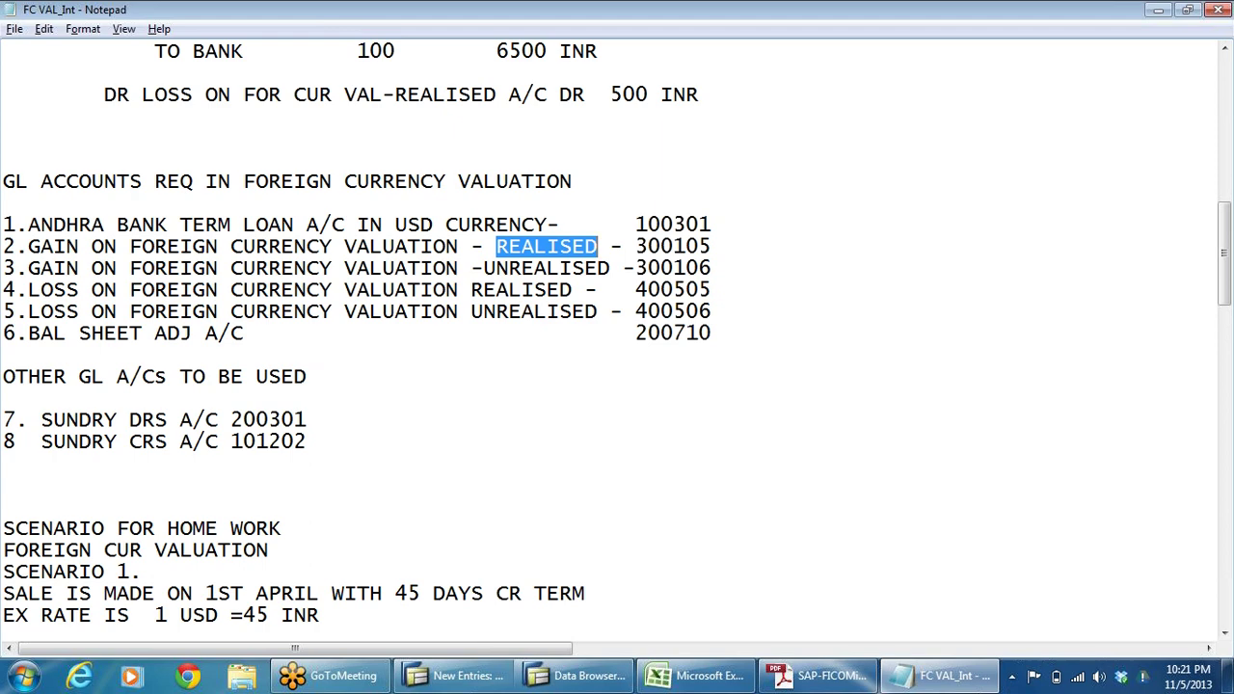
{"action": "key", "text": "alt+Tab"}
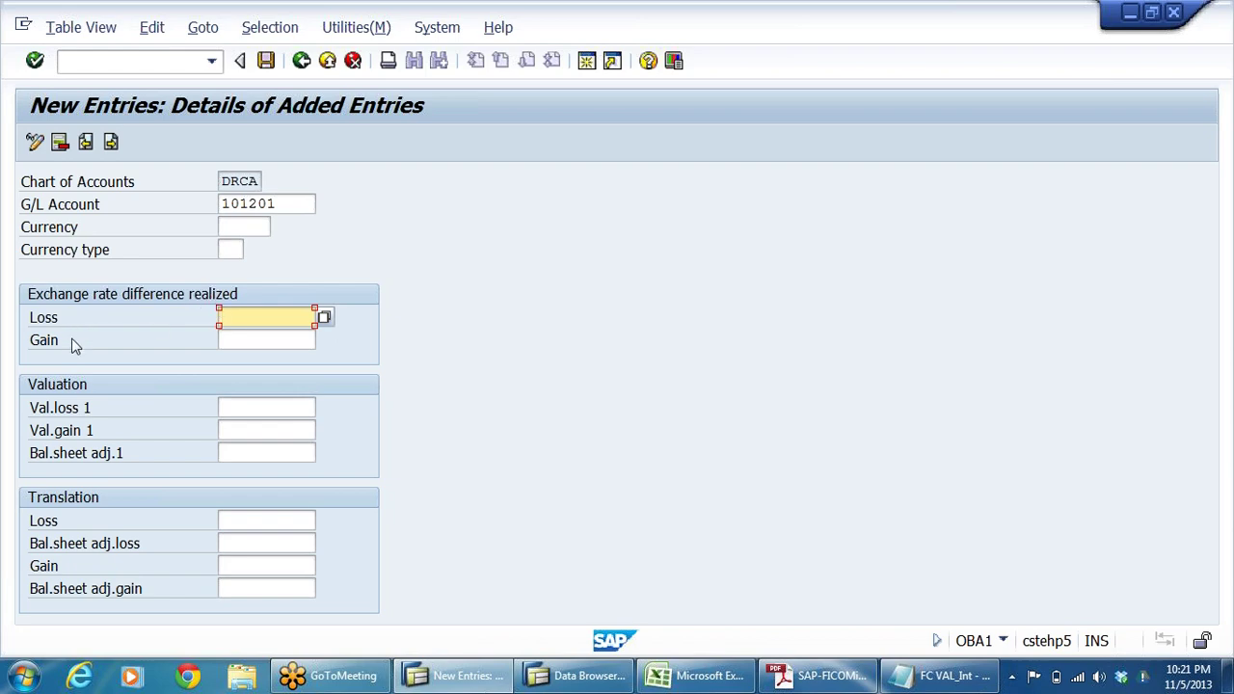
Switch to Notepad and copy account number 300105 for the realised gain on foreign currency valuation.
{"action": "key", "text": "alt+Tab"}
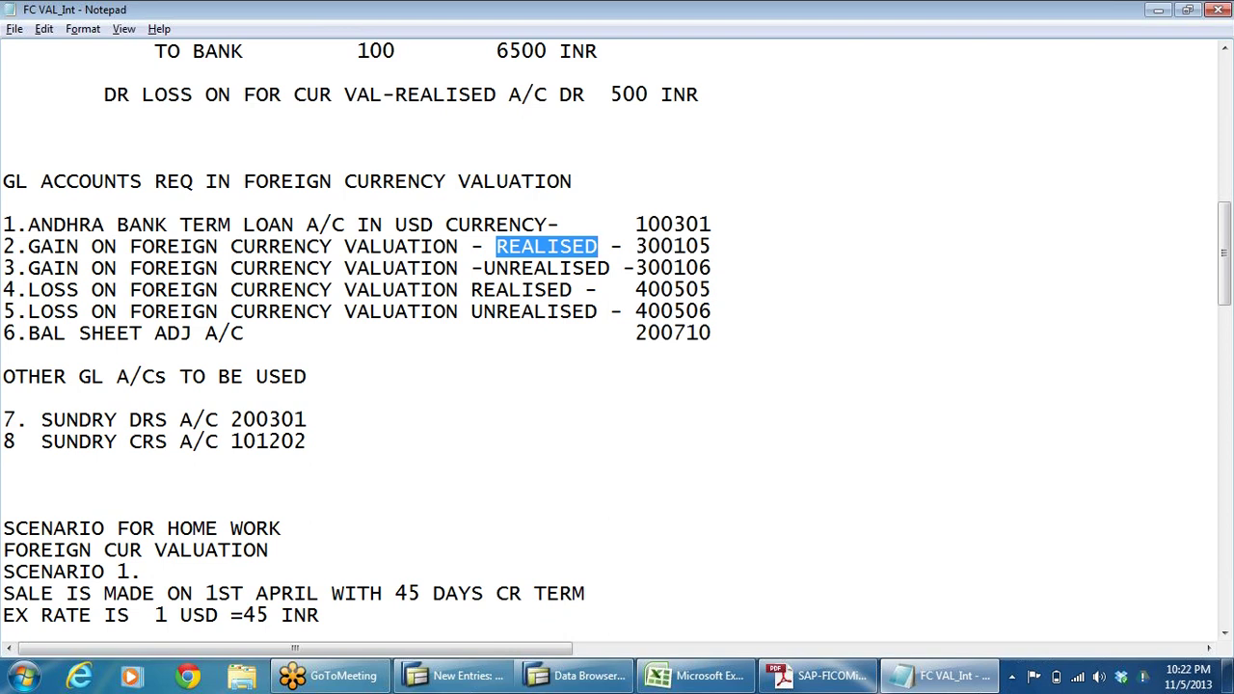
{"action": "left_click", "coordinate": [648, 247]}
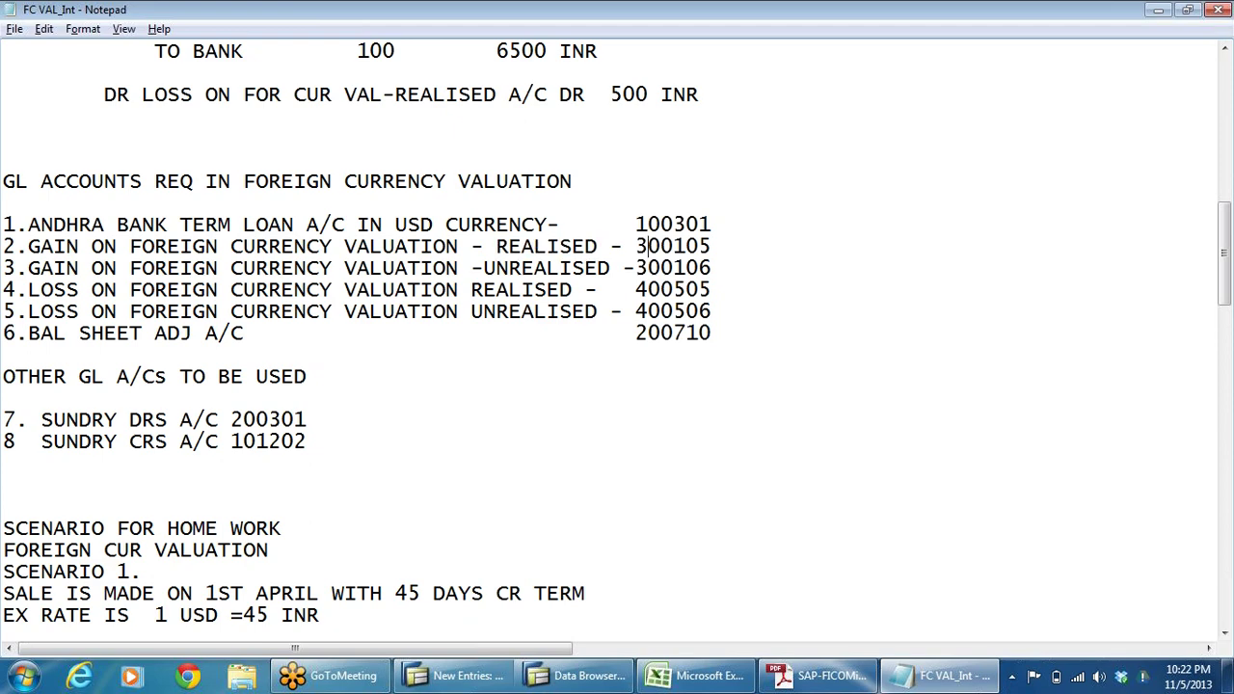
{"action": "left_click_drag", "start_coordinate": [636, 246], "coordinate": [711, 248]}
{"action": "key", "text": "ctrl+c"}
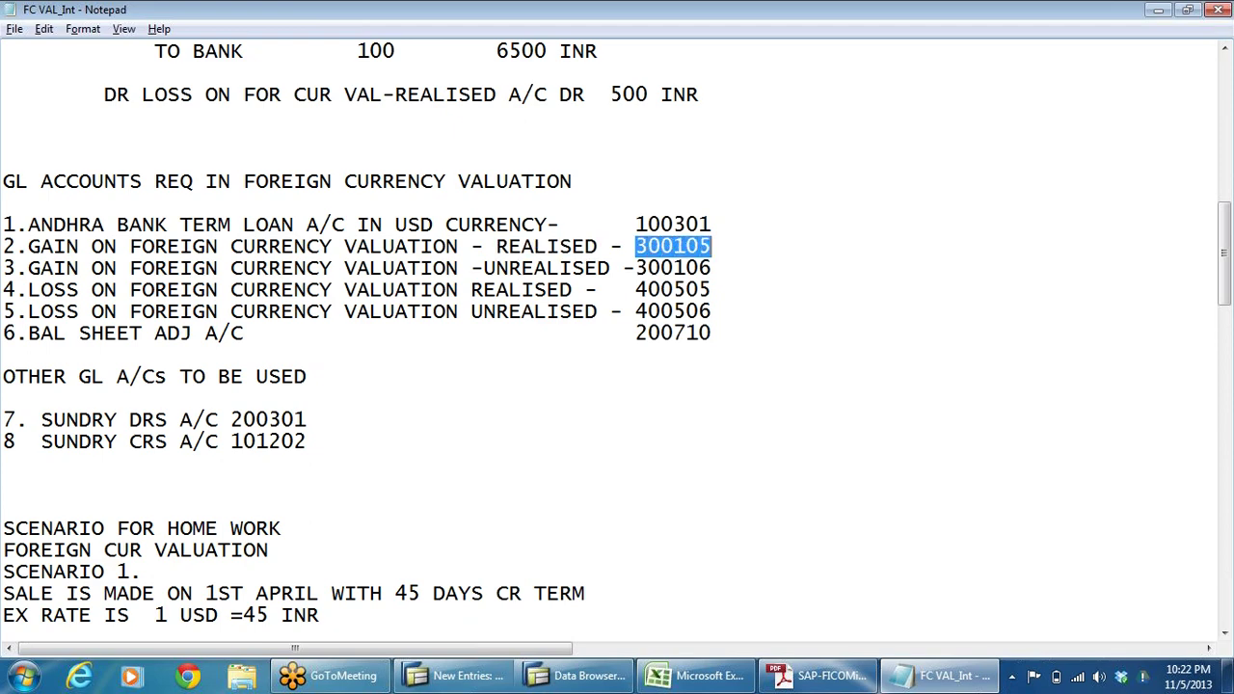
Switch to SAP and enter the copied account 300105 as the realized exchange rate difference gain account.
{"action": "key", "text": "alt+Tab"}
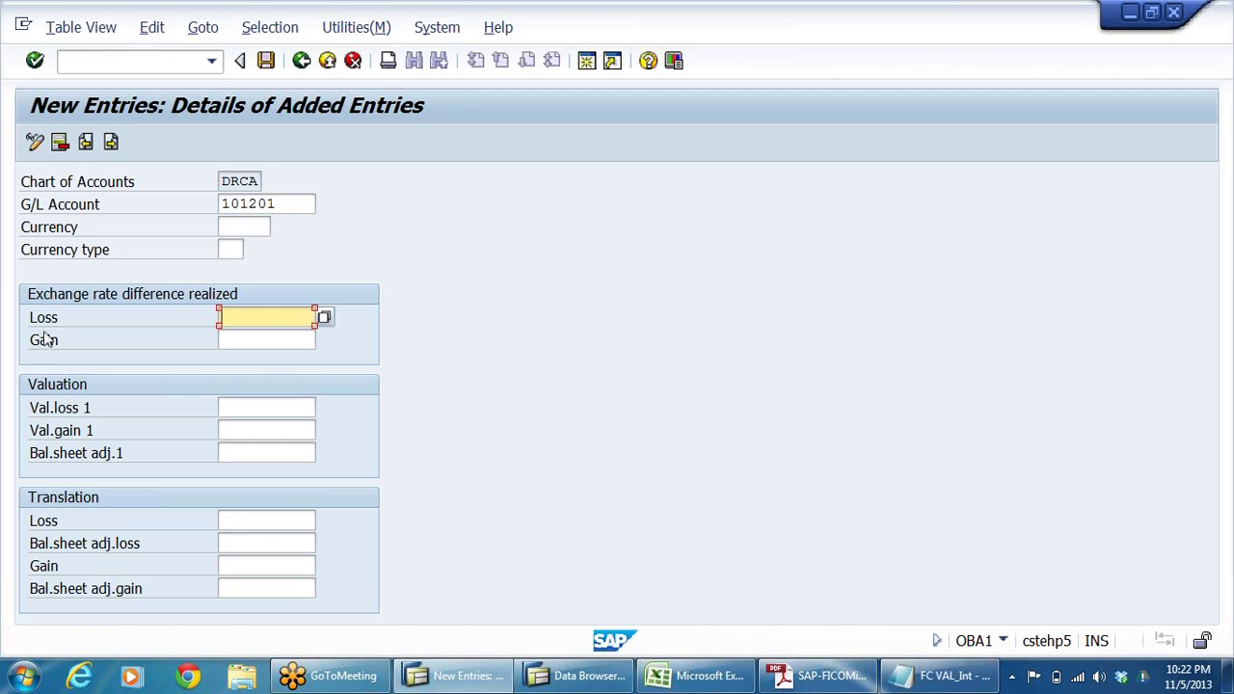
{"action": "left_click", "coordinate": [267, 340]}
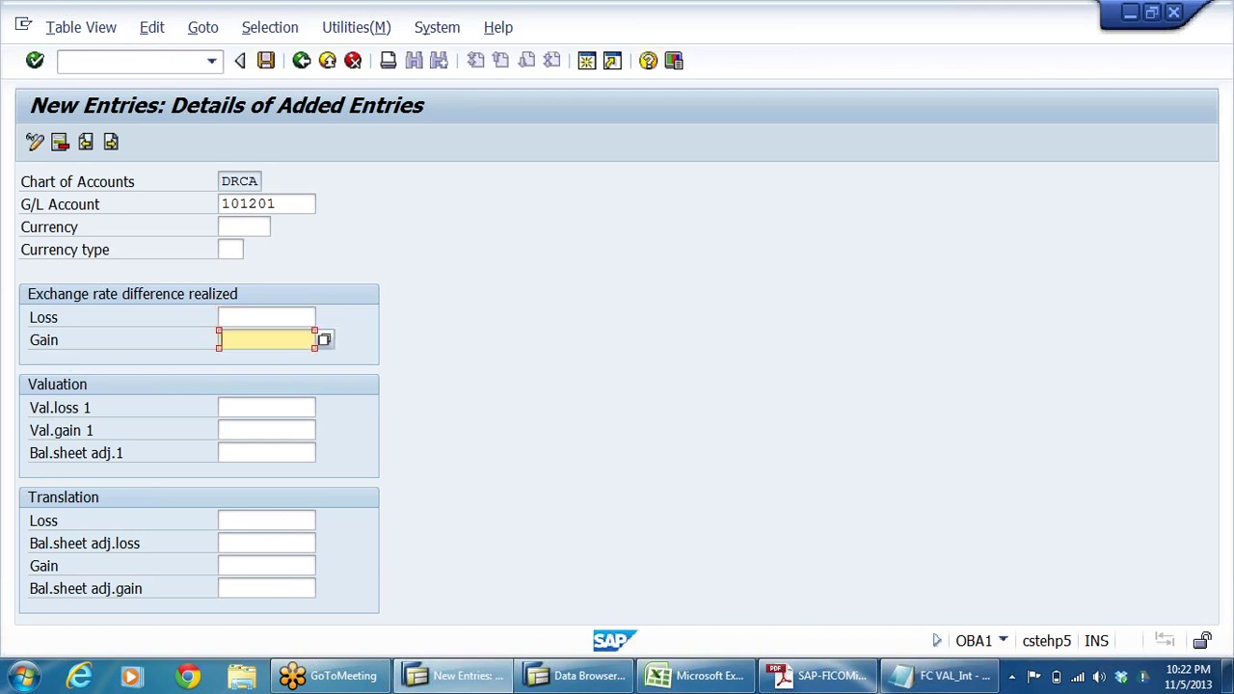
{"action": "key", "text": "ctrl+v"}
{"action": "key", "text": "shift+Tab"}
Copy account 400505 from the Notepad notes and enter it as the realized exchange rate difference loss account in SAP.
{"action": "key", "text": "alt+Tab"}
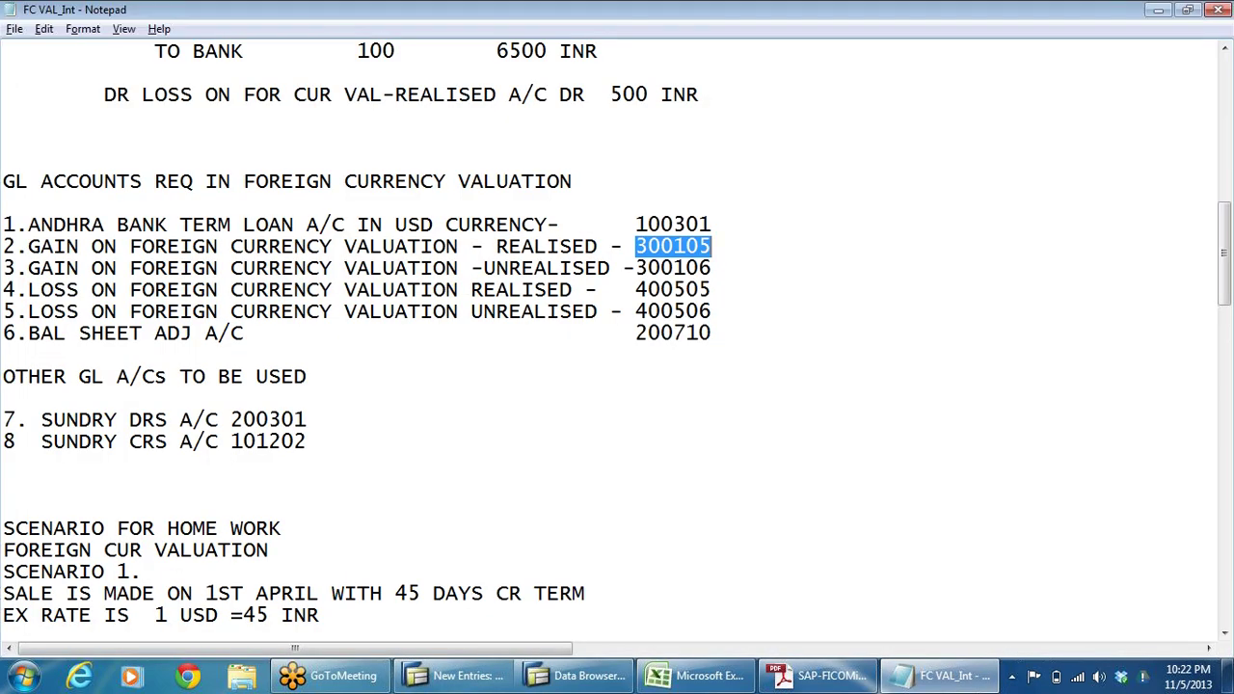
{"action": "left_click_drag", "start_coordinate": [471, 289], "coordinate": [712, 290]}
{"action": "key", "text": "ctrl+c"}
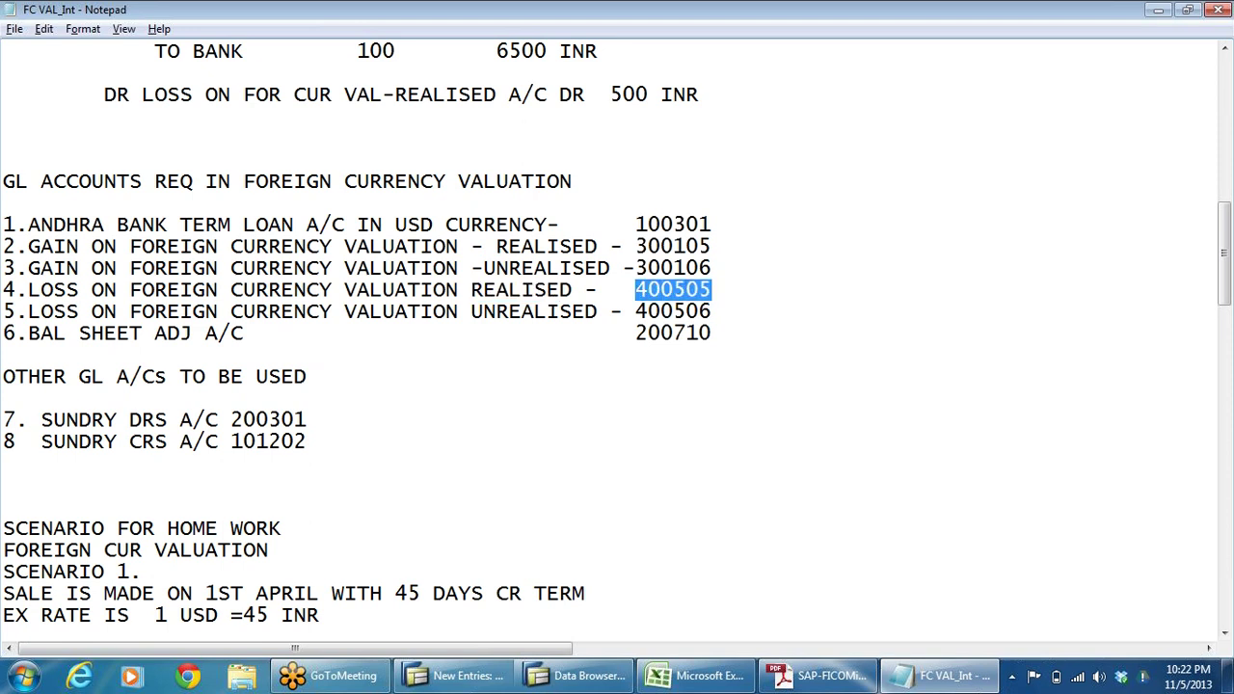
{"action": "key", "text": "alt+Tab"}
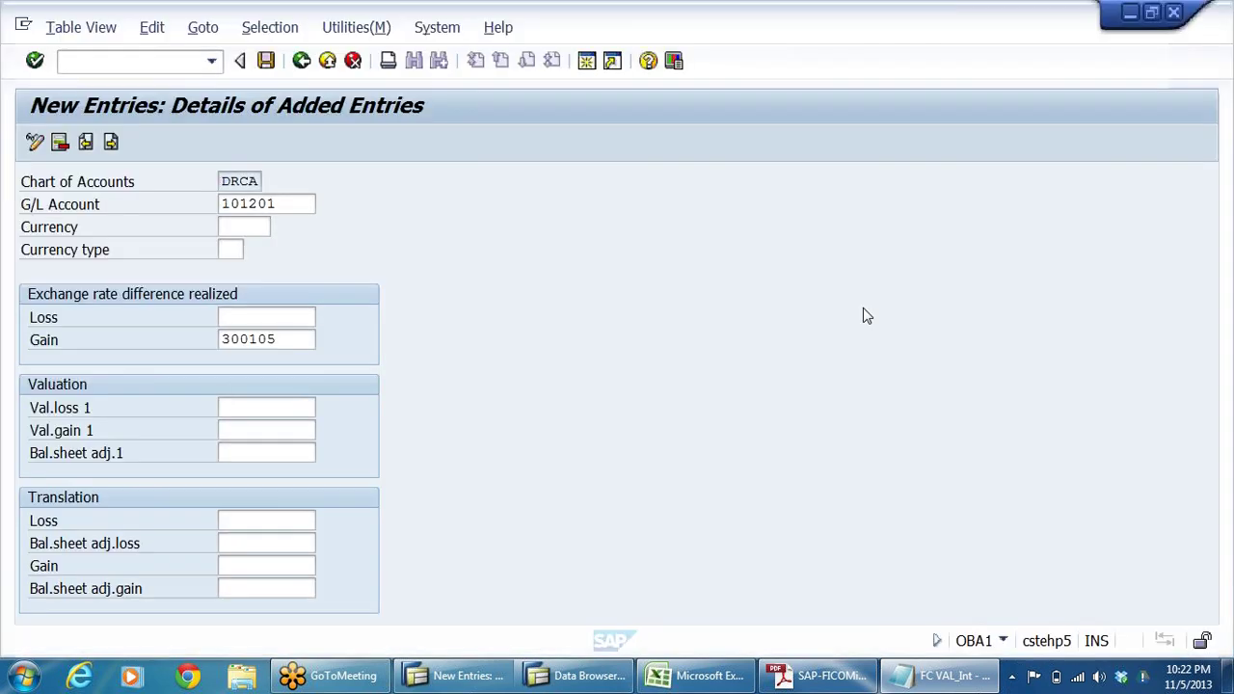
{"action": "left_click", "coordinate": [241, 317]}
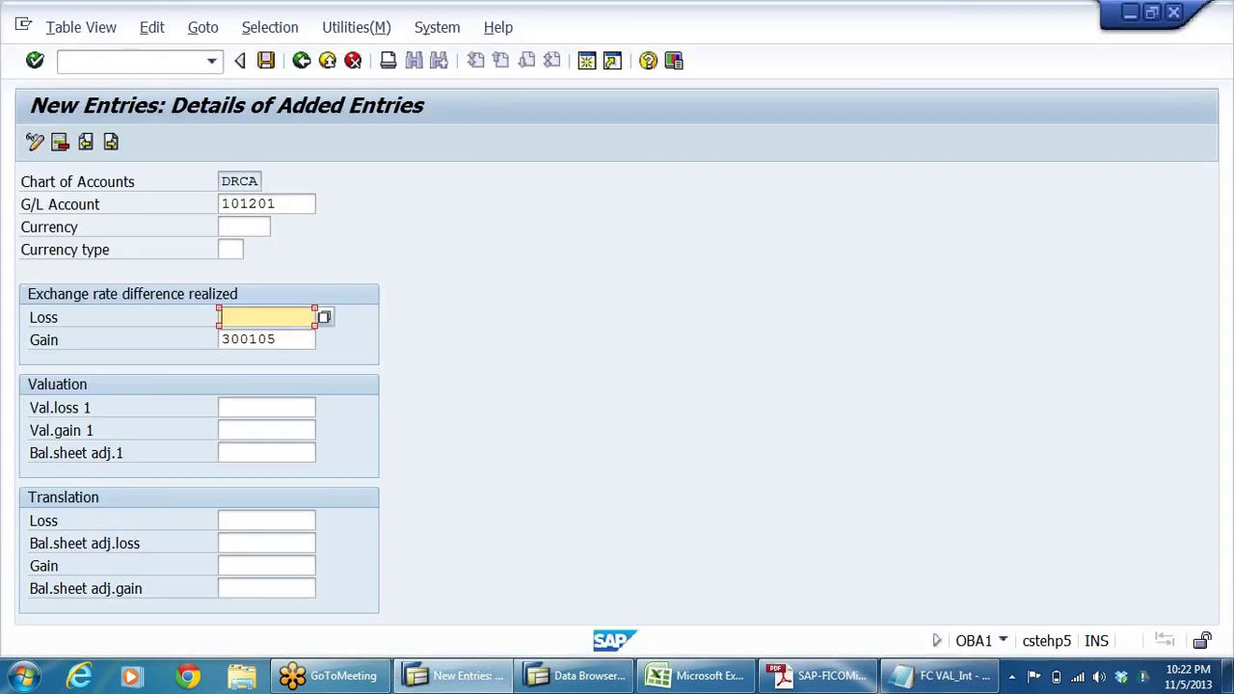
{"action": "key", "text": "ctrl+v"}
{"action": "left_click", "coordinate": [276, 339]}
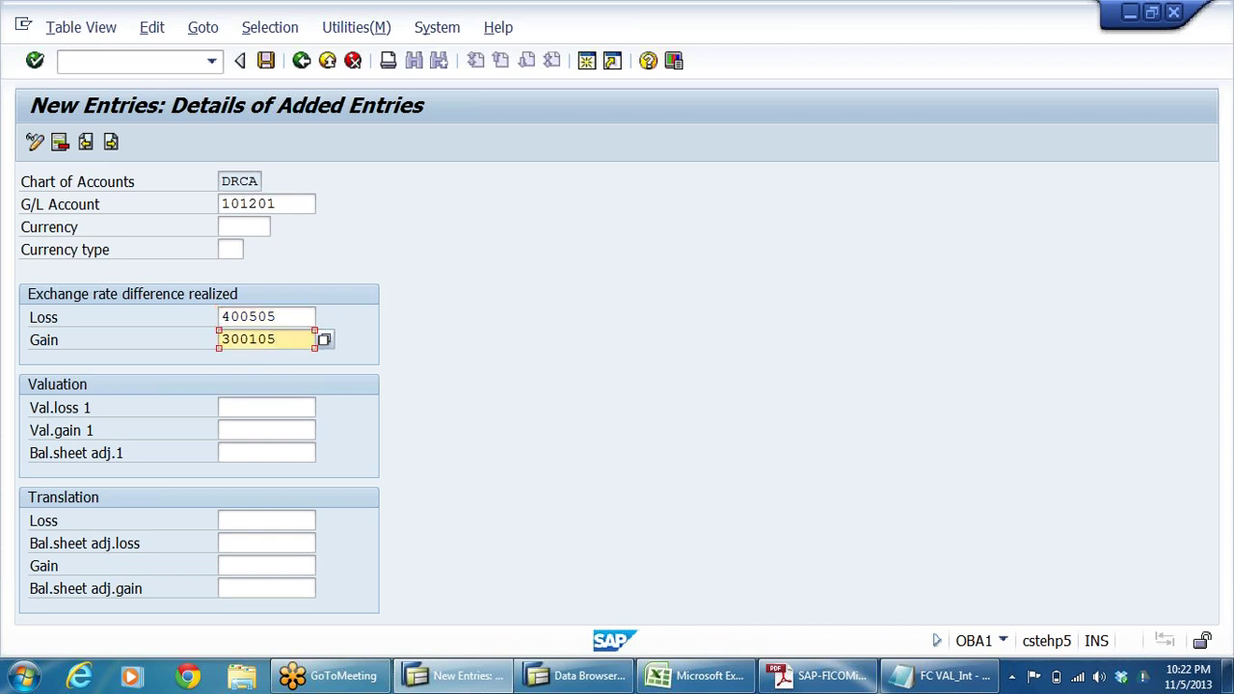
Copy the unrealised gain account 300106 from the Notepad notes and enter it as Val.gain 1 in SAP.
{"action": "left_click", "coordinate": [92, 412]}
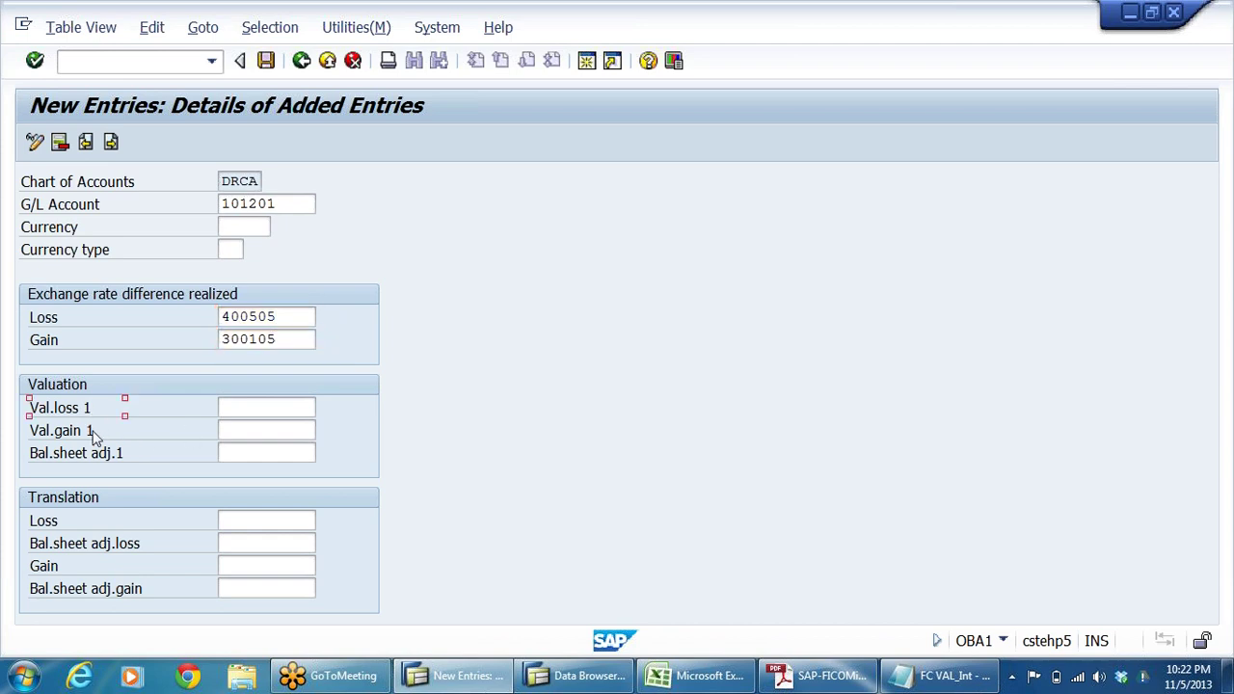
{"action": "left_click", "coordinate": [94, 434]}
{"action": "left_click", "coordinate": [266, 407]}
{"action": "left_click", "coordinate": [266, 430]}
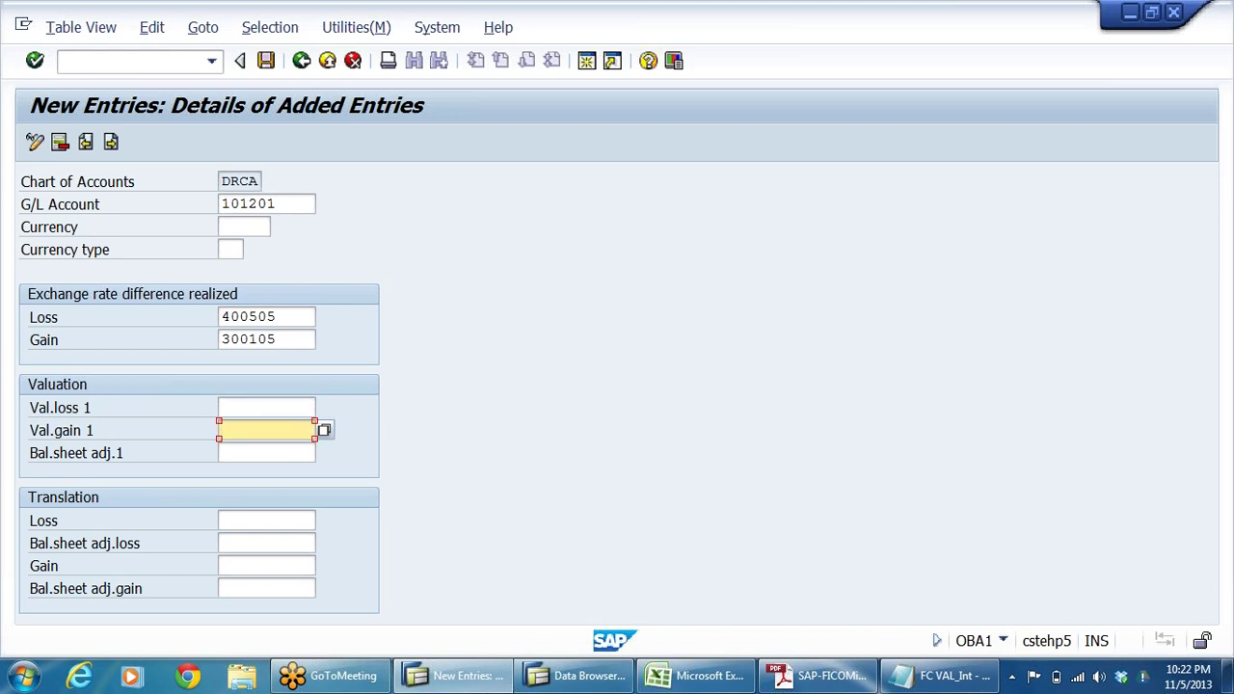
{"action": "left_click", "coordinate": [266, 407]}
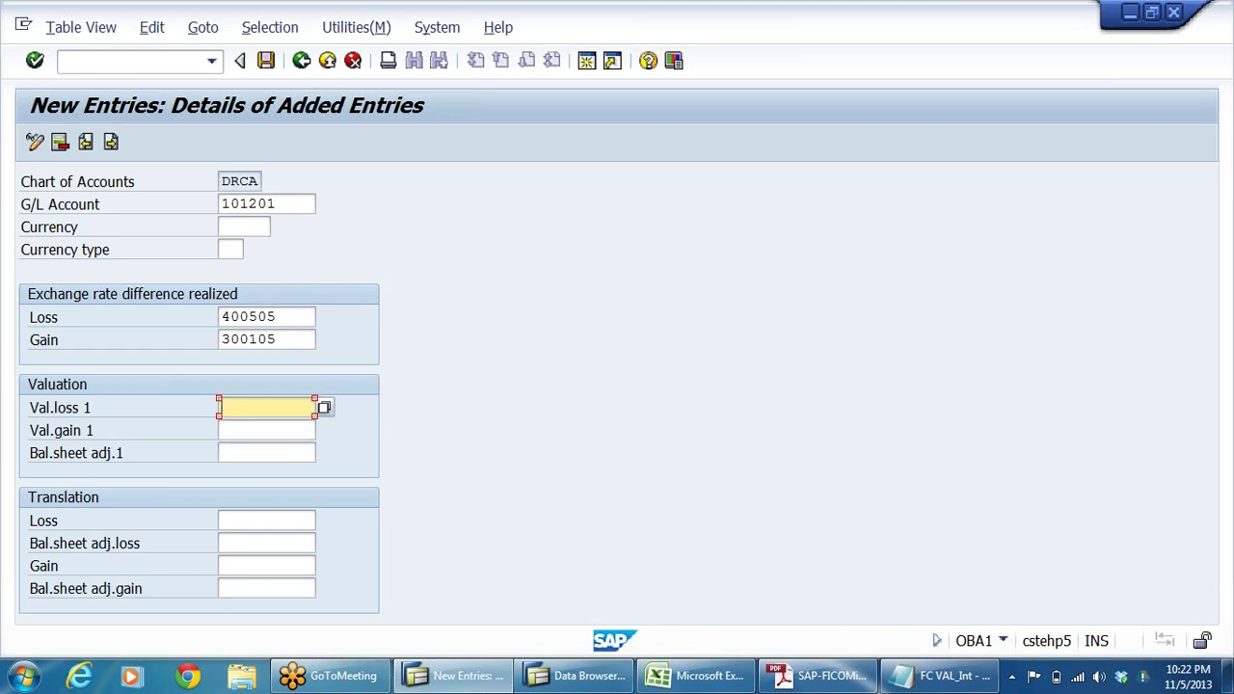
{"action": "left_click", "coordinate": [266, 430]}
{"action": "key", "text": "alt+Tab"}
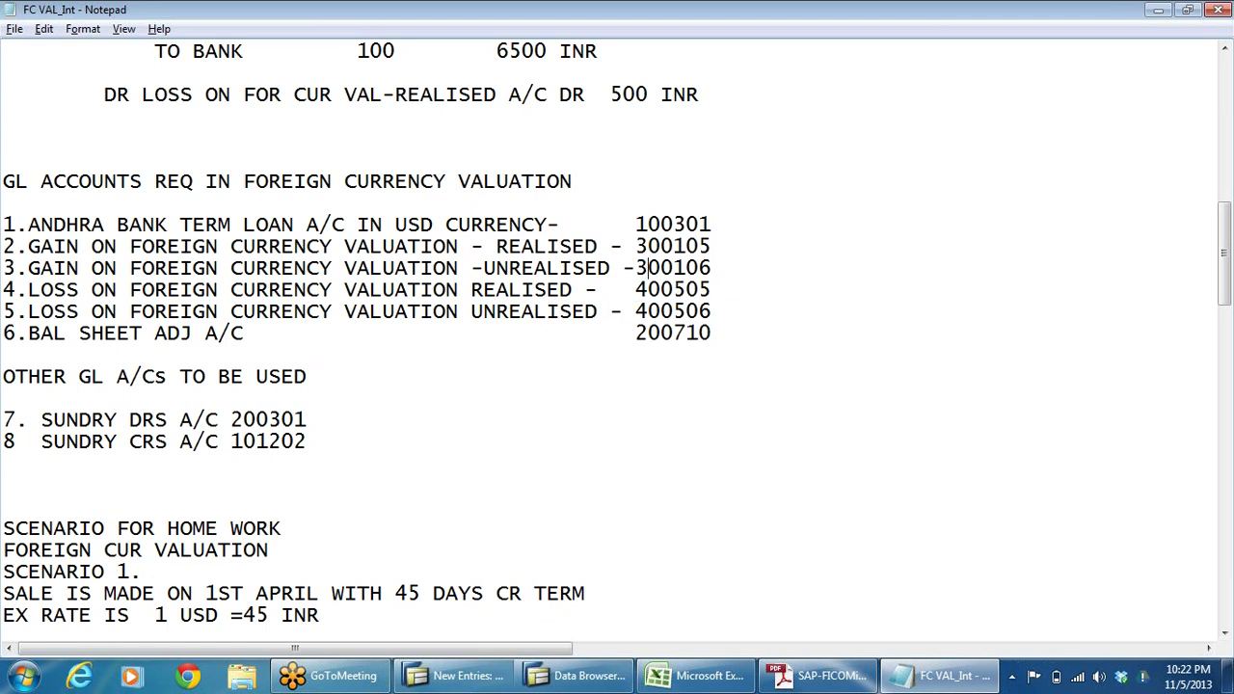
{"action": "left_click_drag", "start_coordinate": [648, 268], "coordinate": [711, 269]}
{"action": "key", "text": "ctrl+c"}
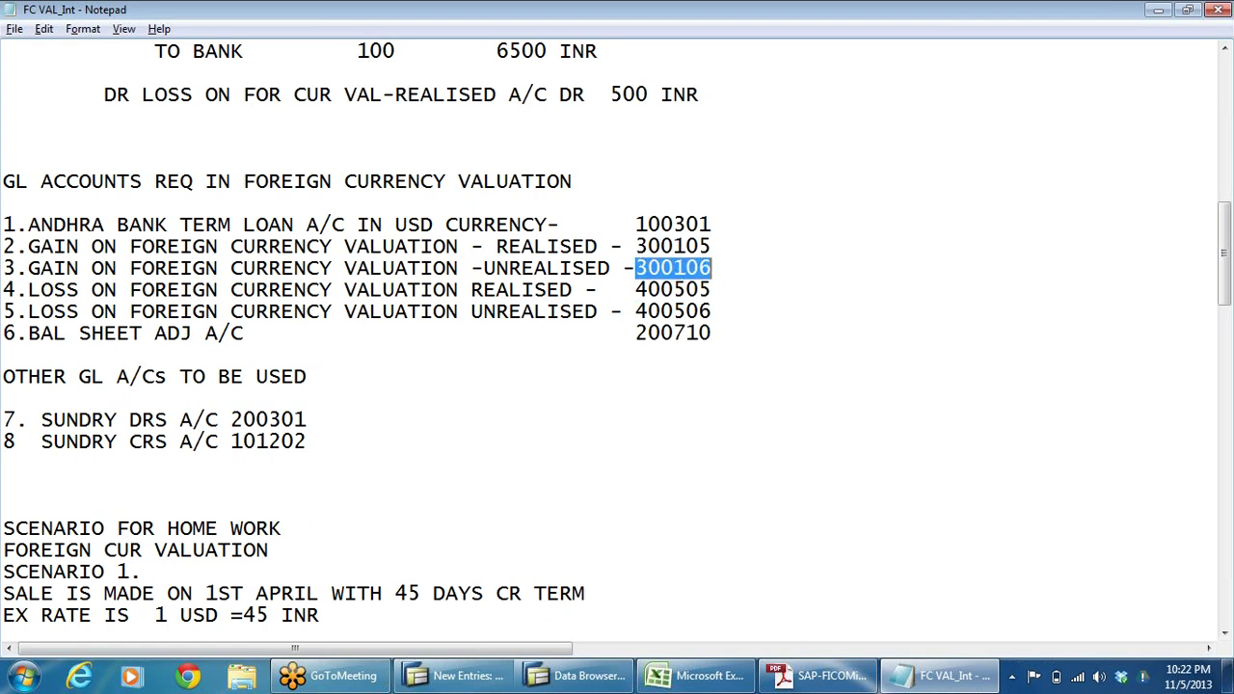
{"action": "key", "text": "alt+Tab"}
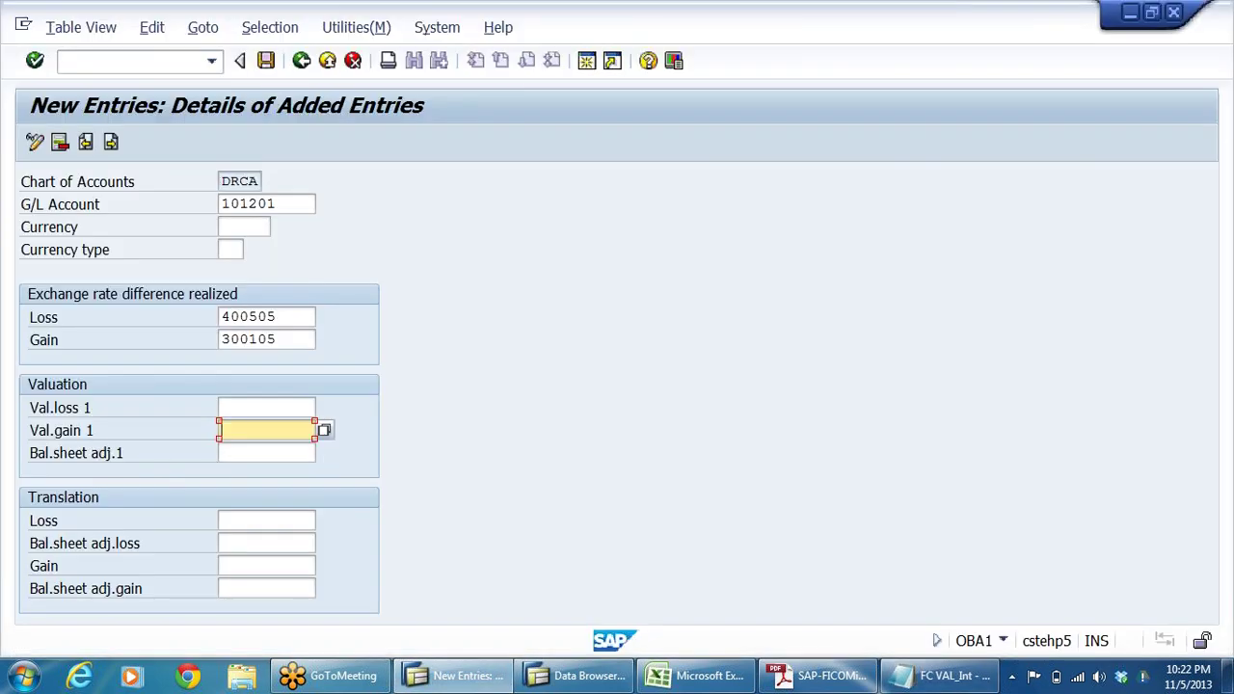
{"action": "key", "text": "ctrl+v"}
Copy the unrealised loss account 400506 from the Notepad notes and enter it as Val.loss 1 in SAP.
{"action": "key", "text": "alt+Tab"}
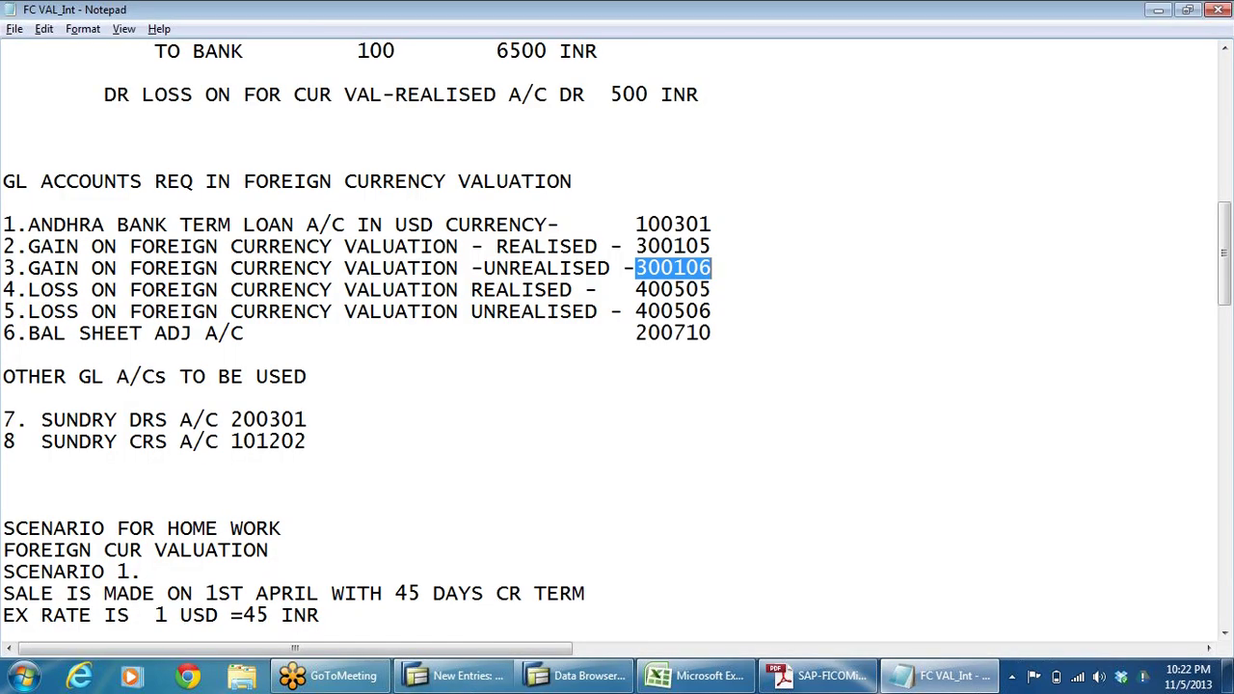
{"action": "left_click", "coordinate": [637, 311]}
{"action": "key", "text": "shift+End"}
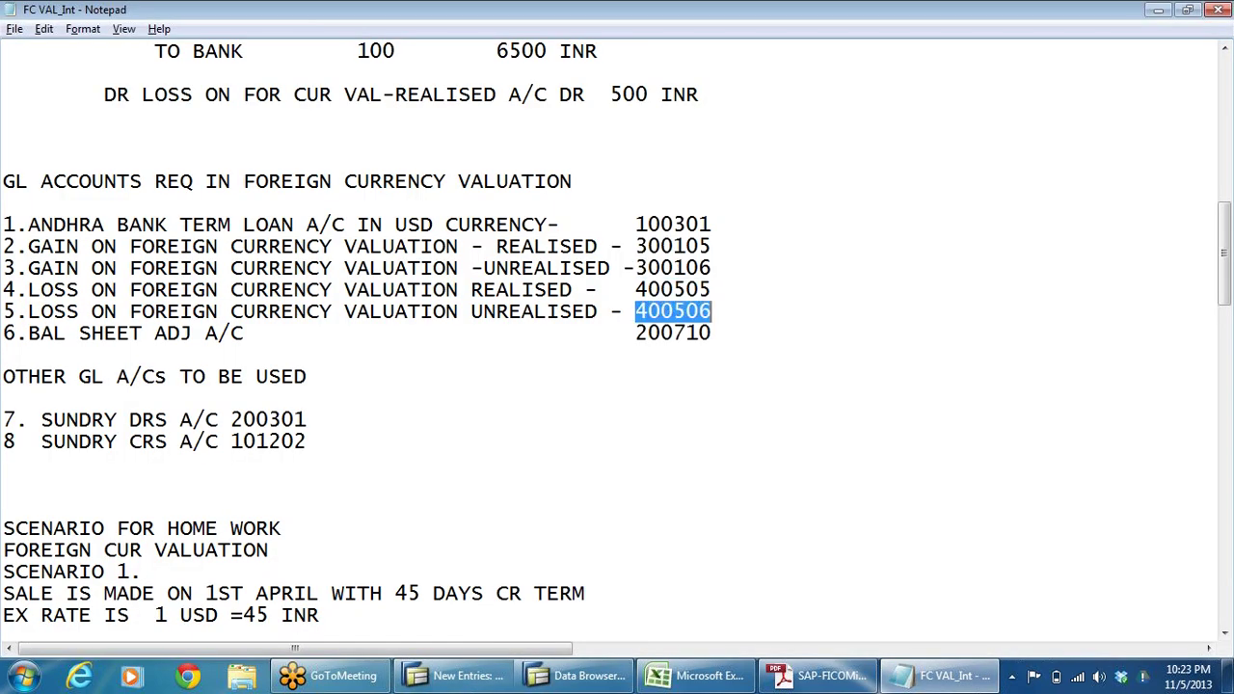
{"action": "key", "text": "ctrl+c"}
{"action": "key", "text": "alt+Tab"}
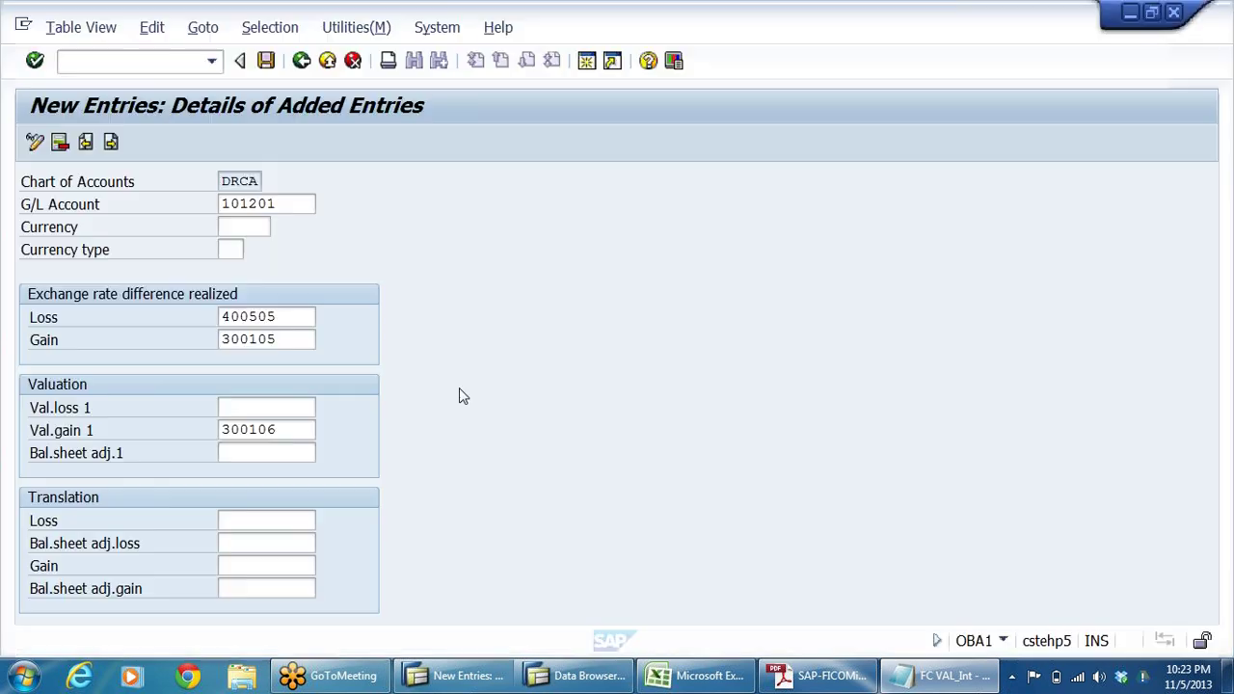
{"action": "key", "text": "shift+Tab"}
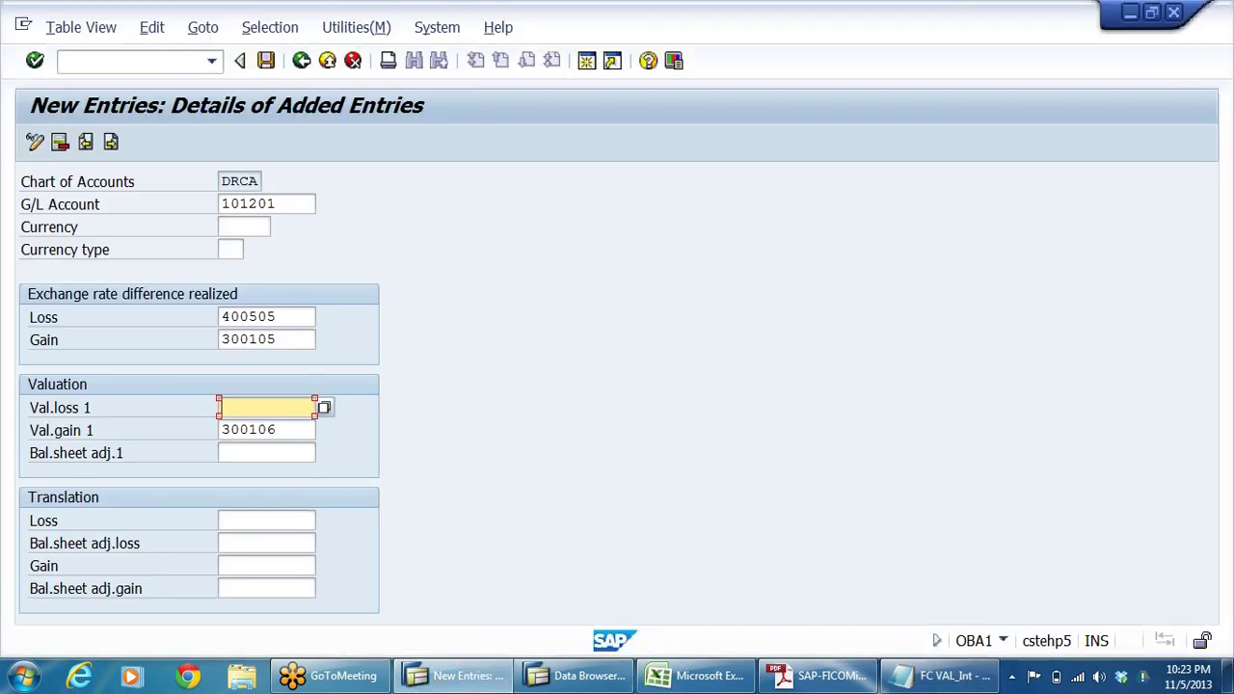
{"action": "key", "text": "ctrl+v"}
Copy the balance sheet adjustment account 200710 from the Notepad notes and enter it as Bal.sheet adj.1 in SAP.
{"action": "left_click", "coordinate": [58, 453]}
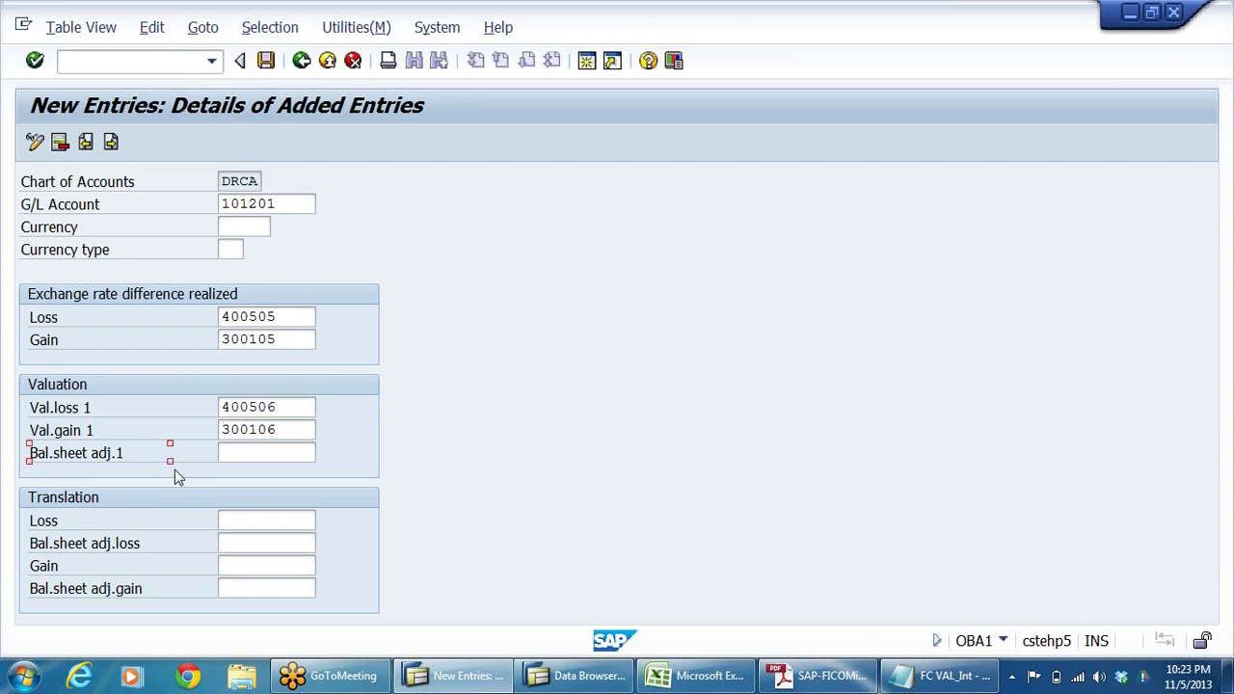
{"action": "key", "text": "alt+Tab"}
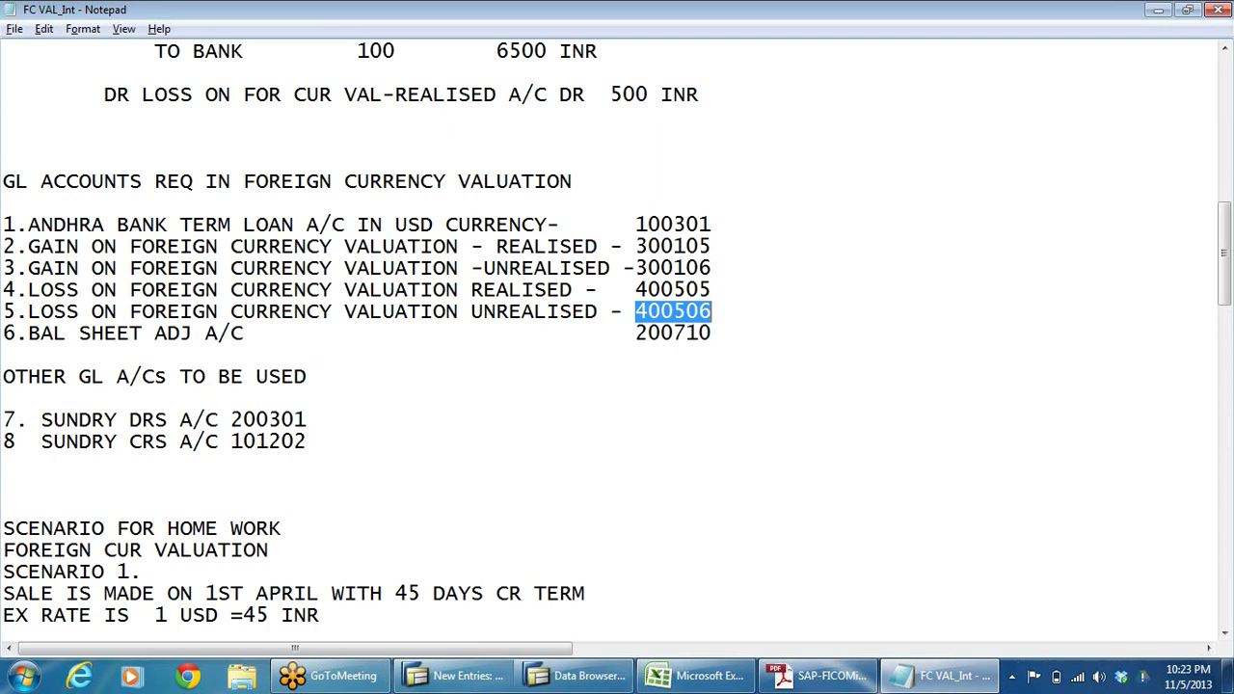
{"action": "left_click_drag", "start_coordinate": [636, 333], "coordinate": [712, 334]}
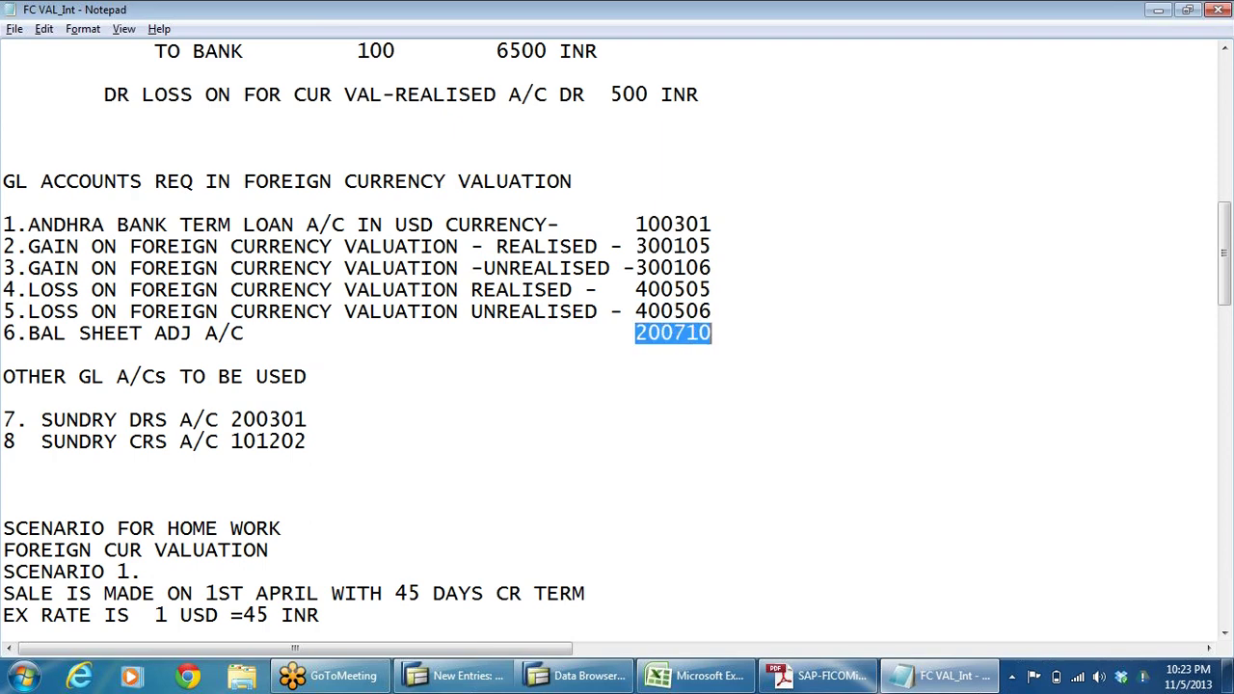
{"action": "key", "text": "alt+Tab"}
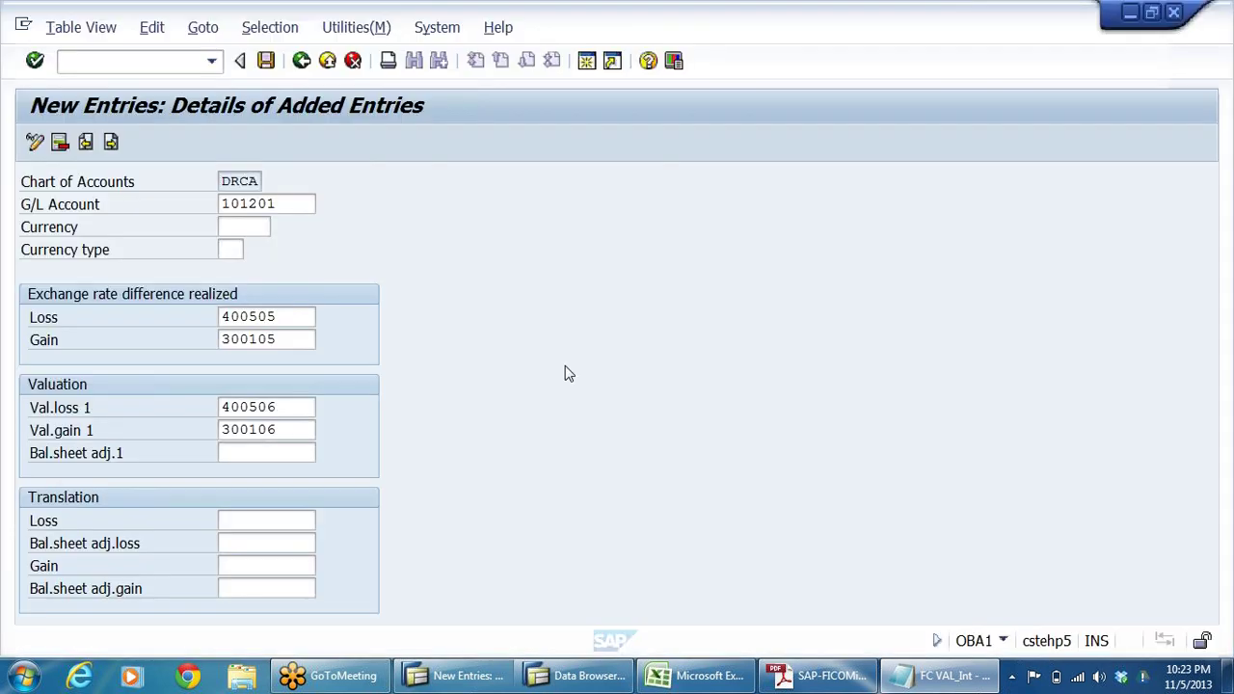
{"action": "key", "text": "ctrl+v"}
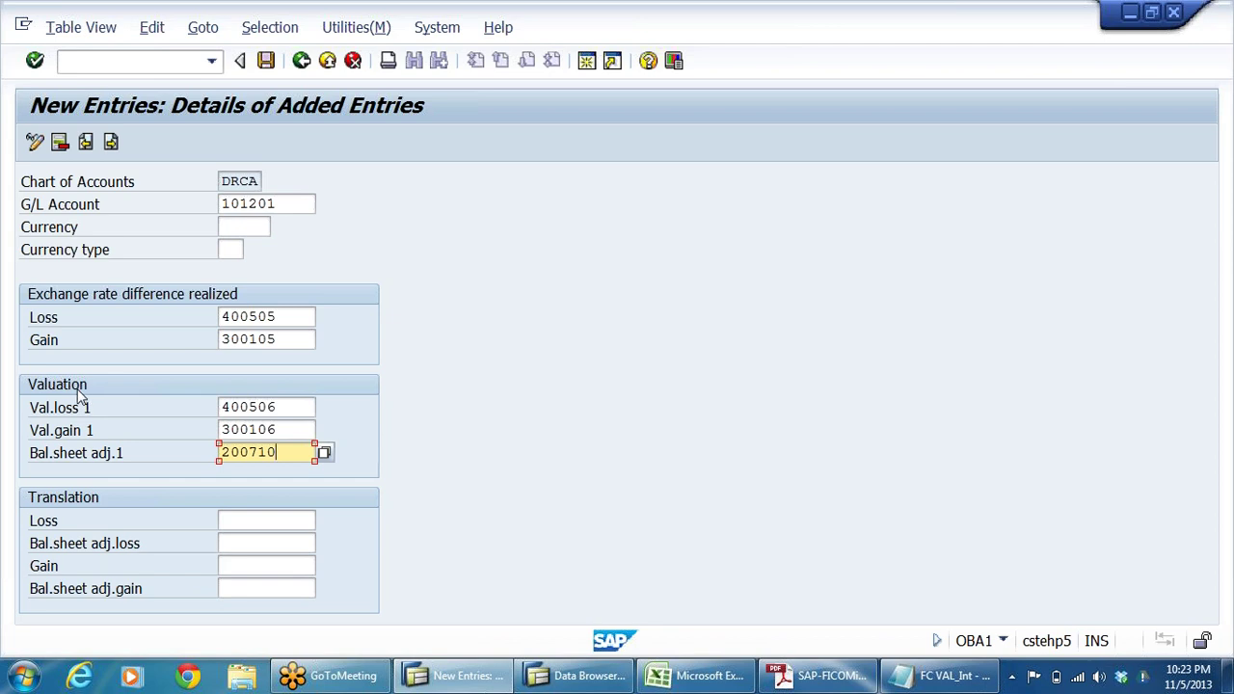
{"action": "key", "text": "Return"}
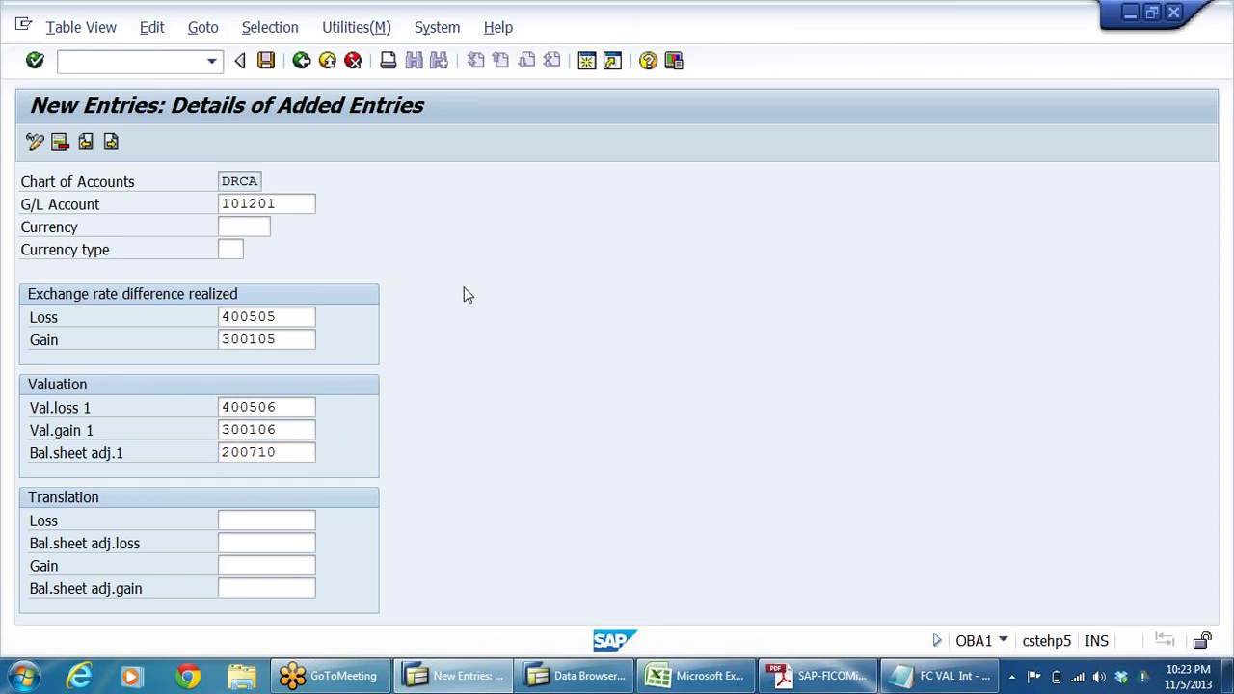
Save the account determination for G/L account 101201 under customizing request CSTK900150 and start another new entry.
{"action": "left_click", "coordinate": [266, 60]}
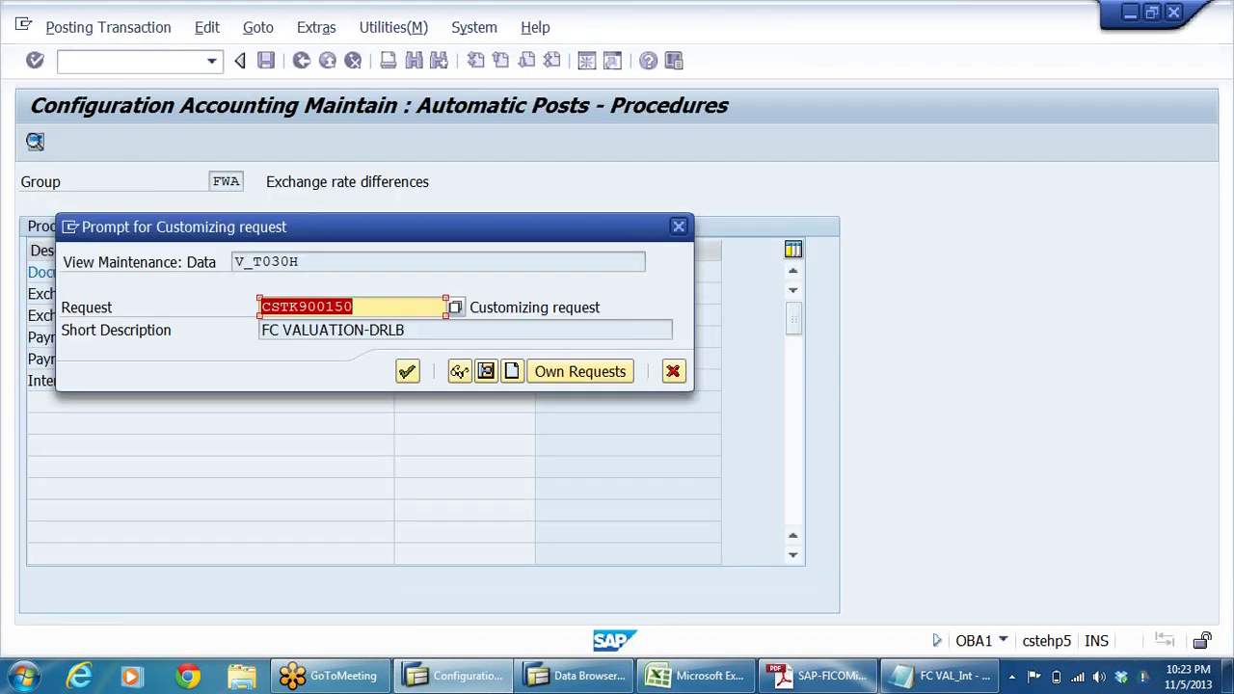
{"action": "left_click", "coordinate": [407, 372]}
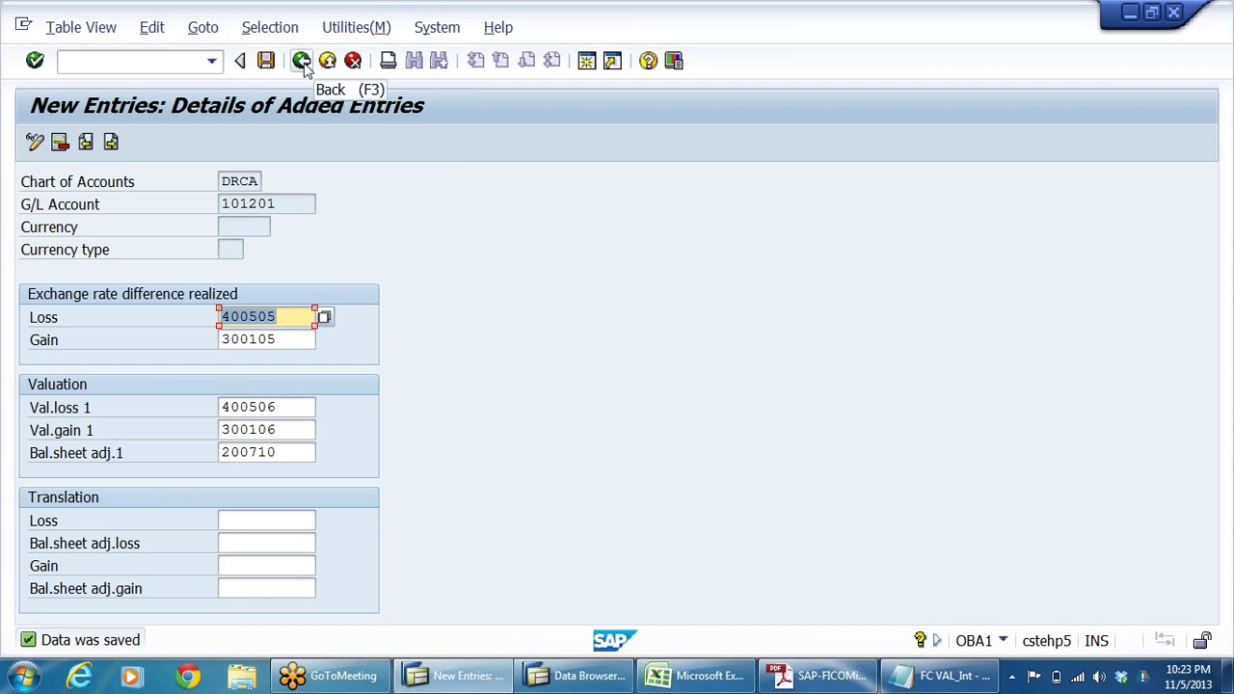
{"action": "key", "text": "shift+Tab"}
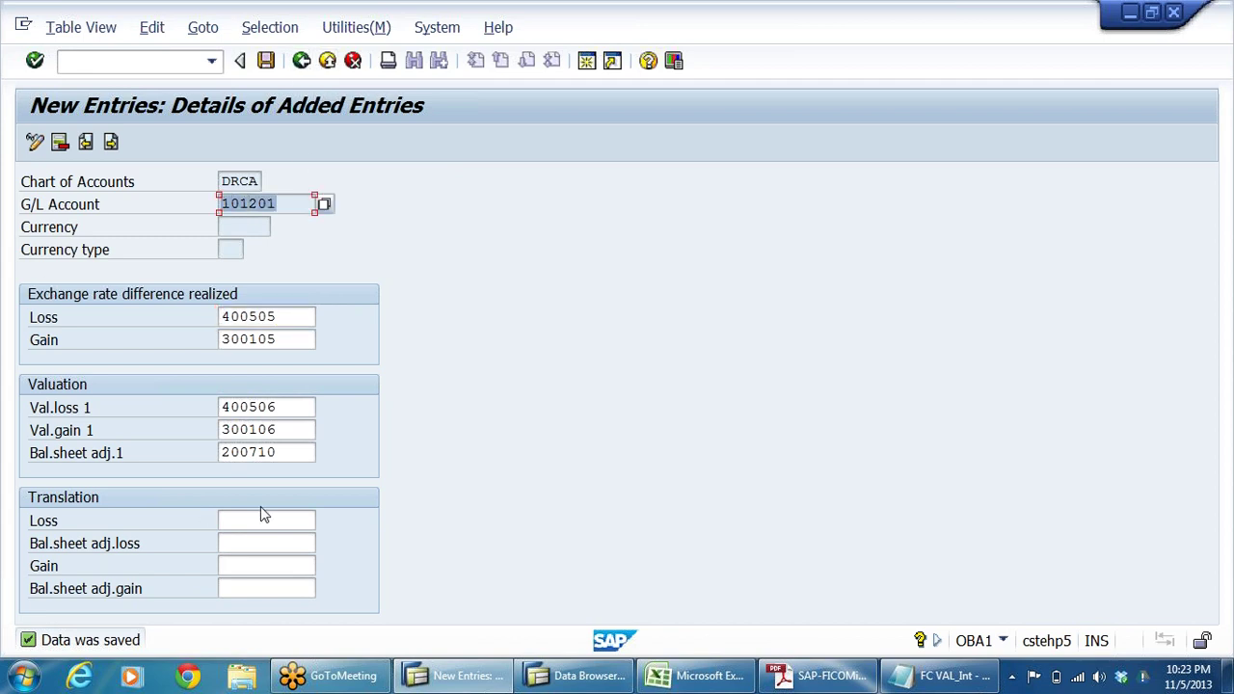
{"action": "left_click", "coordinate": [278, 318]}
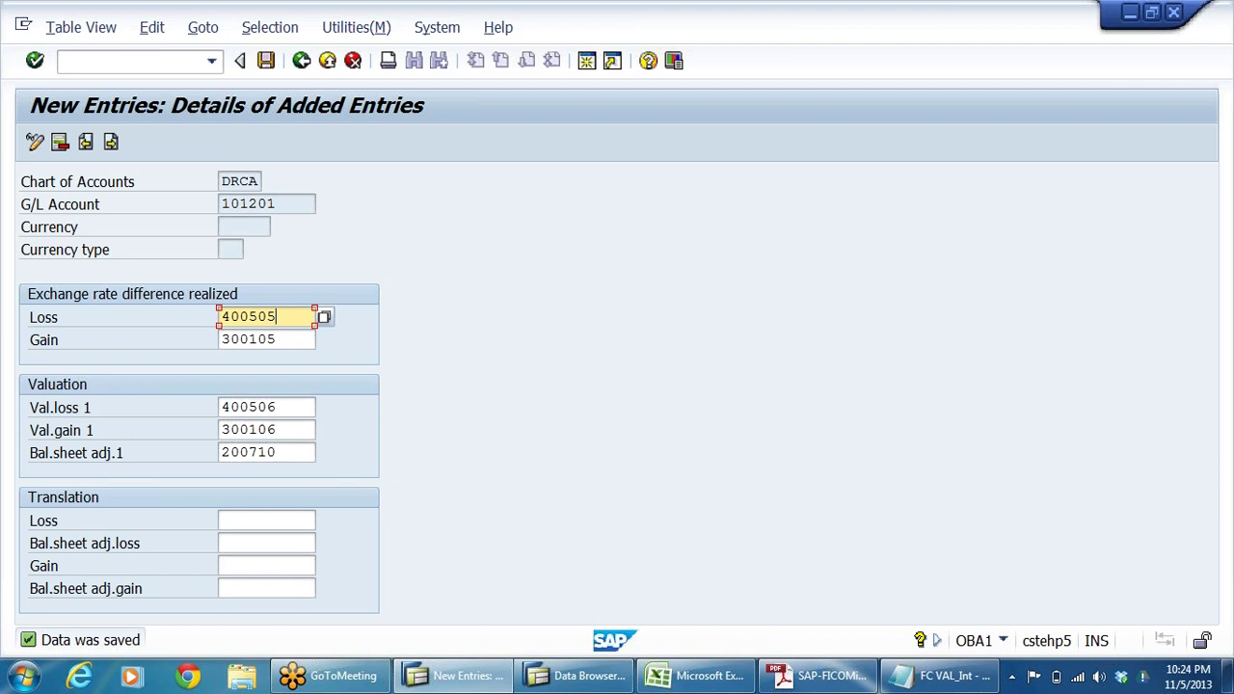
{"action": "key", "text": "shift+Home"}
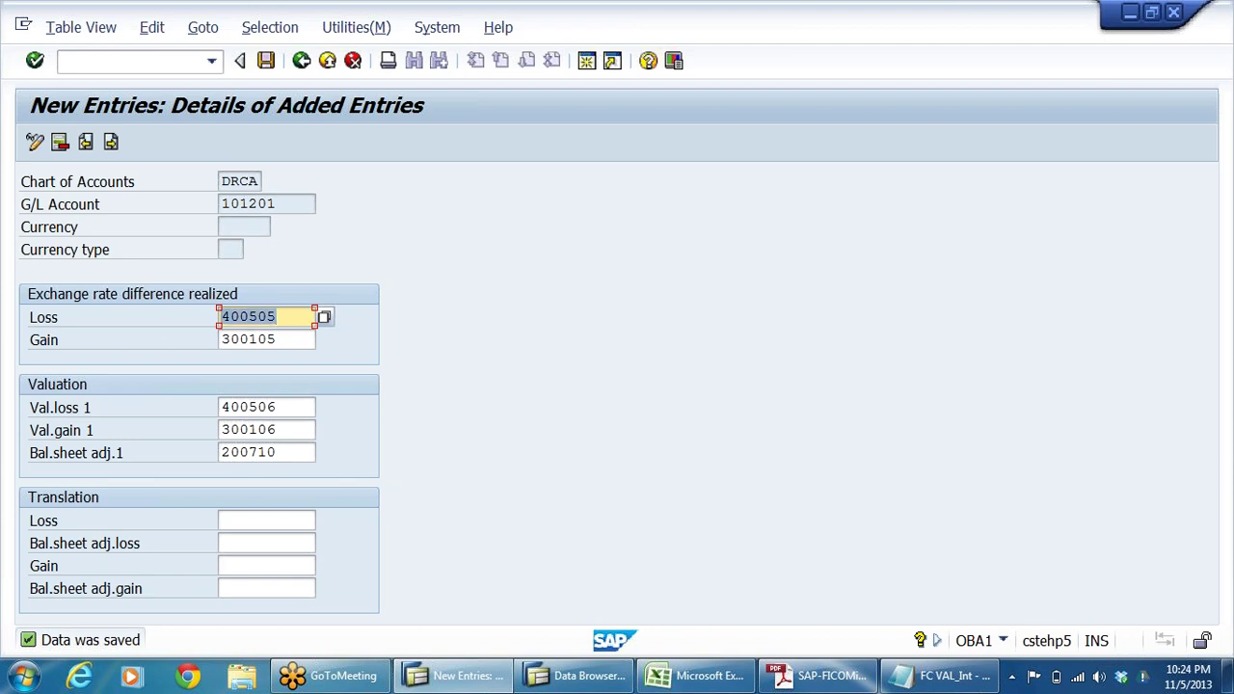
{"action": "left_click", "coordinate": [303, 68]}
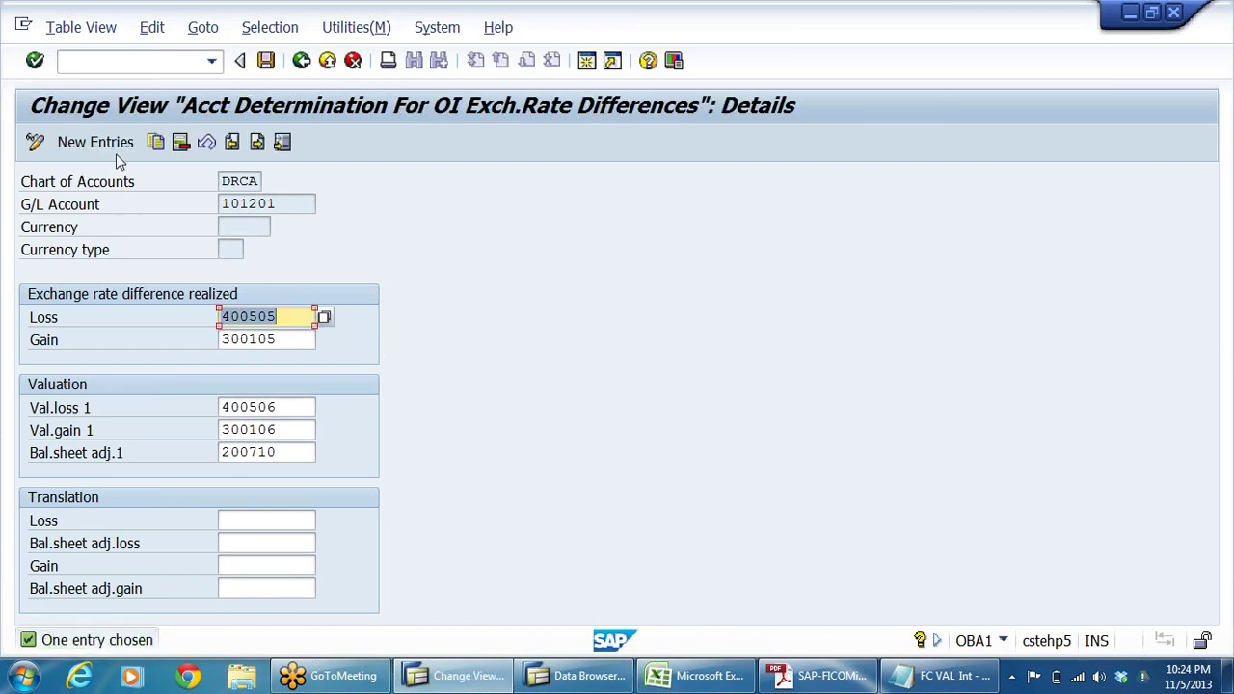
{"action": "left_click", "coordinate": [96, 143]}
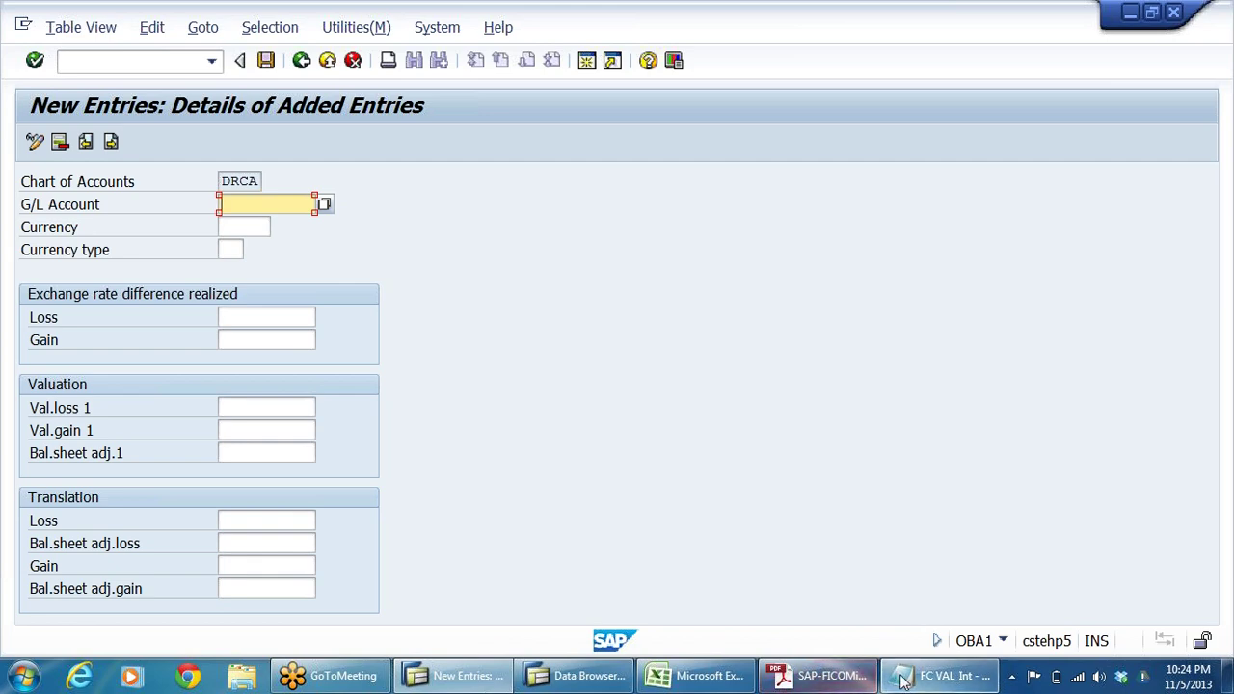
Switch to Notepad, review the raw material purchase and 31 October revaluation entries in the notes, and return to SAP.
{"action": "left_click", "coordinate": [940, 676]}
{"action": "scroll", "coordinate": [617, 337], "scroll_direction": "up", "scroll_amount": 11}
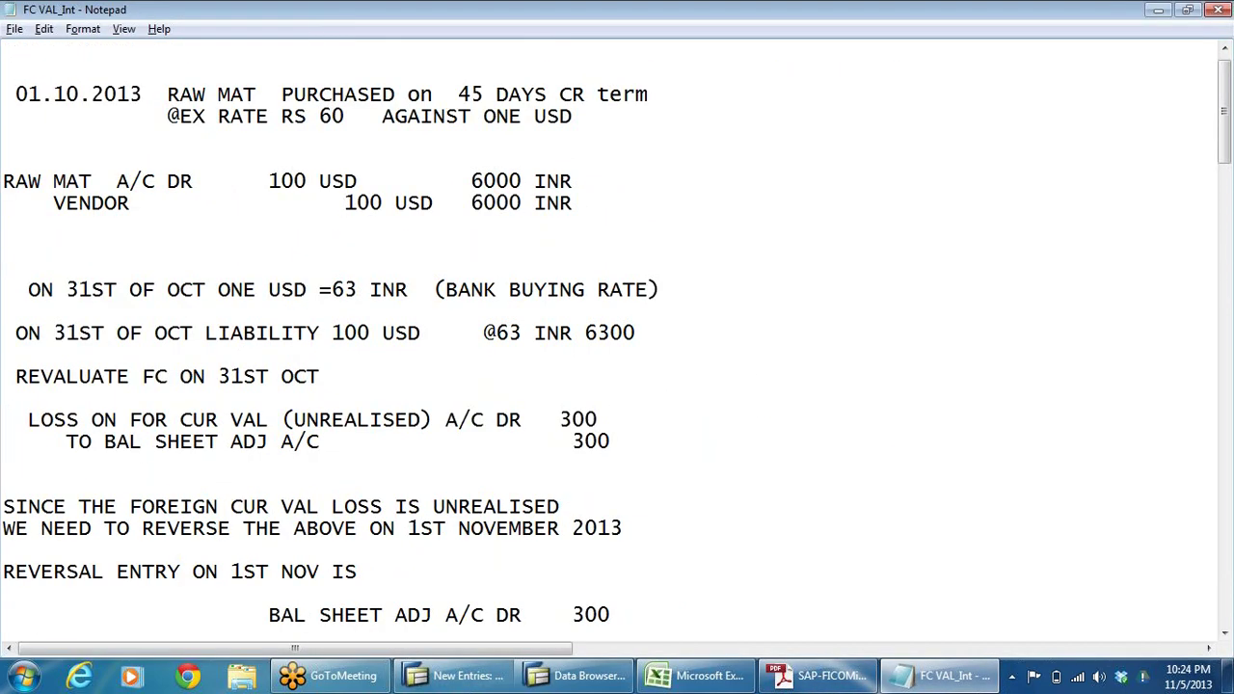
{"action": "scroll", "coordinate": [617, 338], "scroll_direction": "up", "scroll_amount": 1}
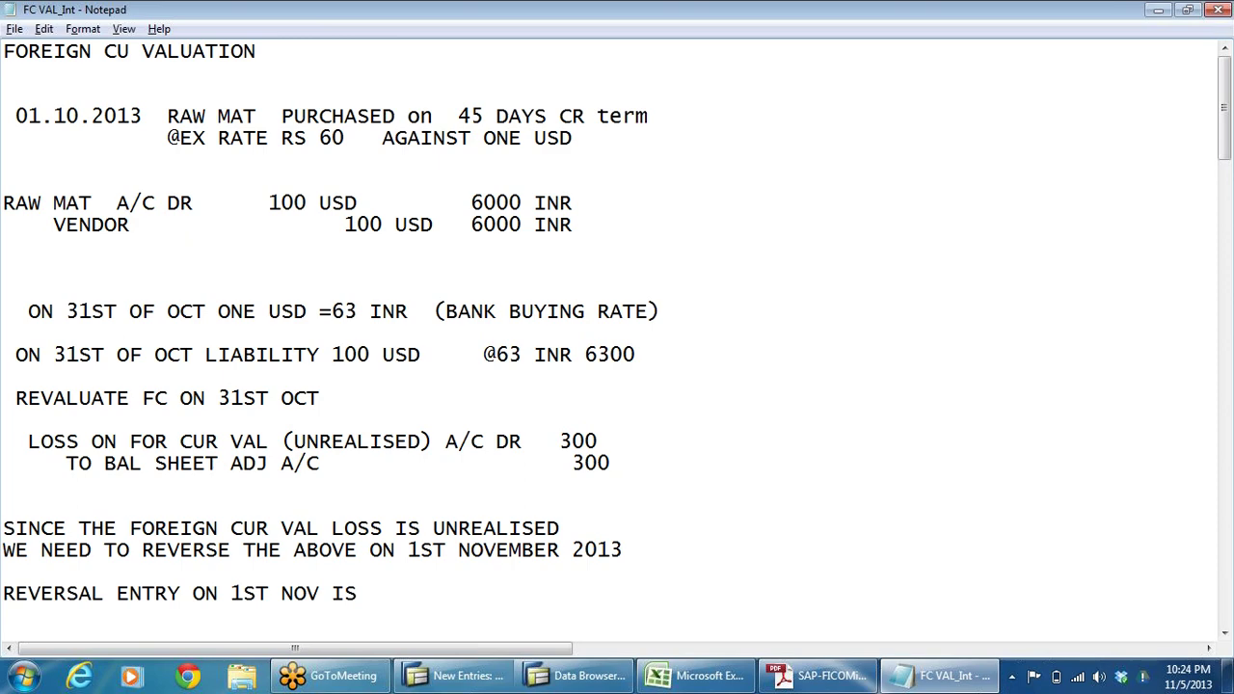
{"action": "key", "text": "Page_Down"}
{"action": "key", "text": "alt+Tab"}
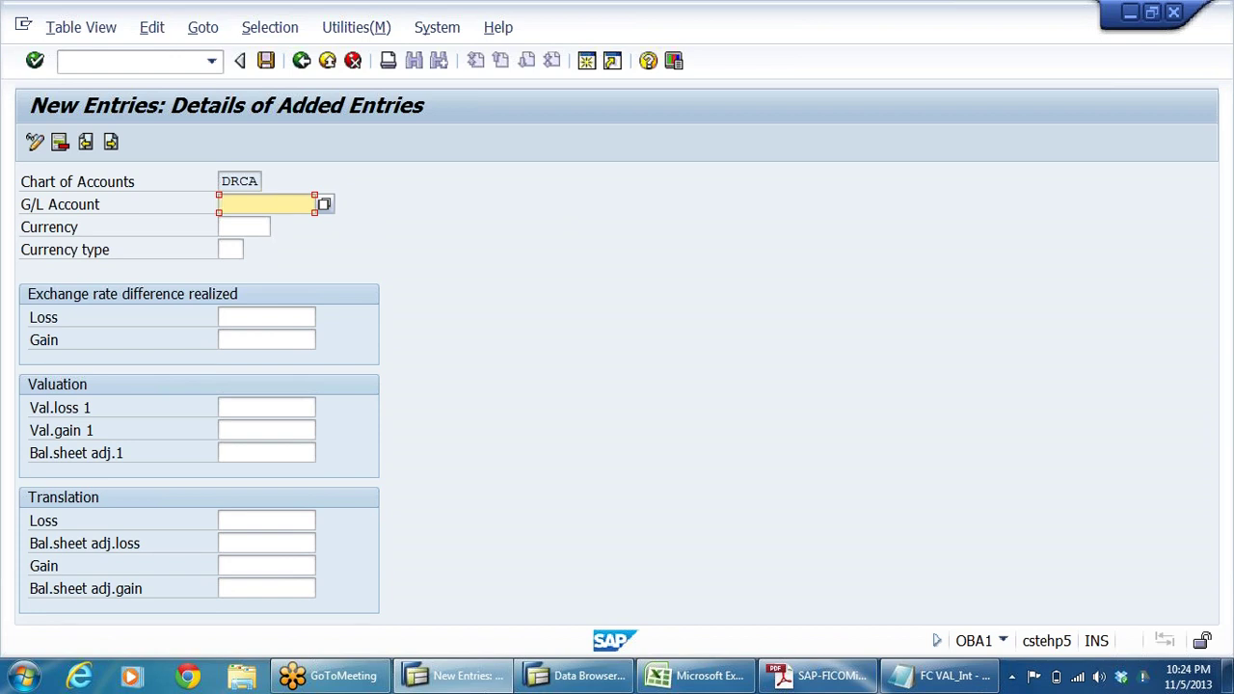
Set the new entry's G/L account to 200302, the foreign customers' sundry debtors account, from the account list for company code DRLB.
{"action": "type", "text": "200301"}
{"action": "left_click", "coordinate": [324, 203]}
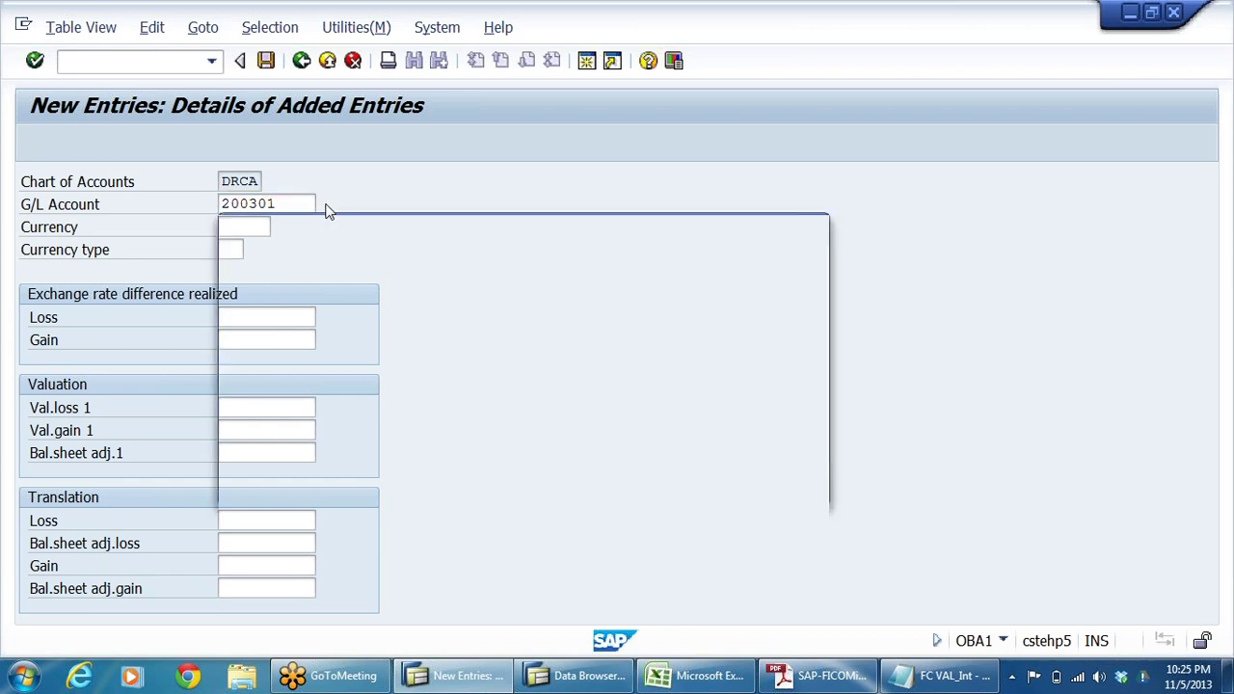
{"action": "left_click", "coordinate": [465, 331]}
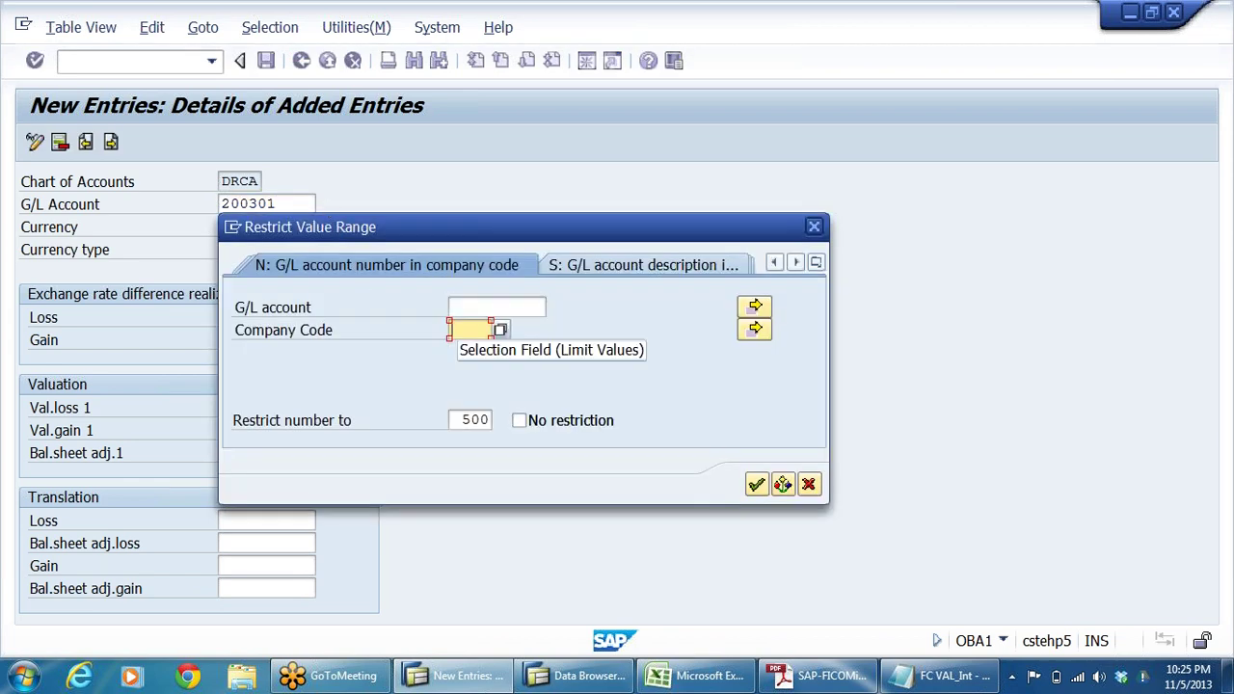
{"action": "left_click", "coordinate": [470, 356]}
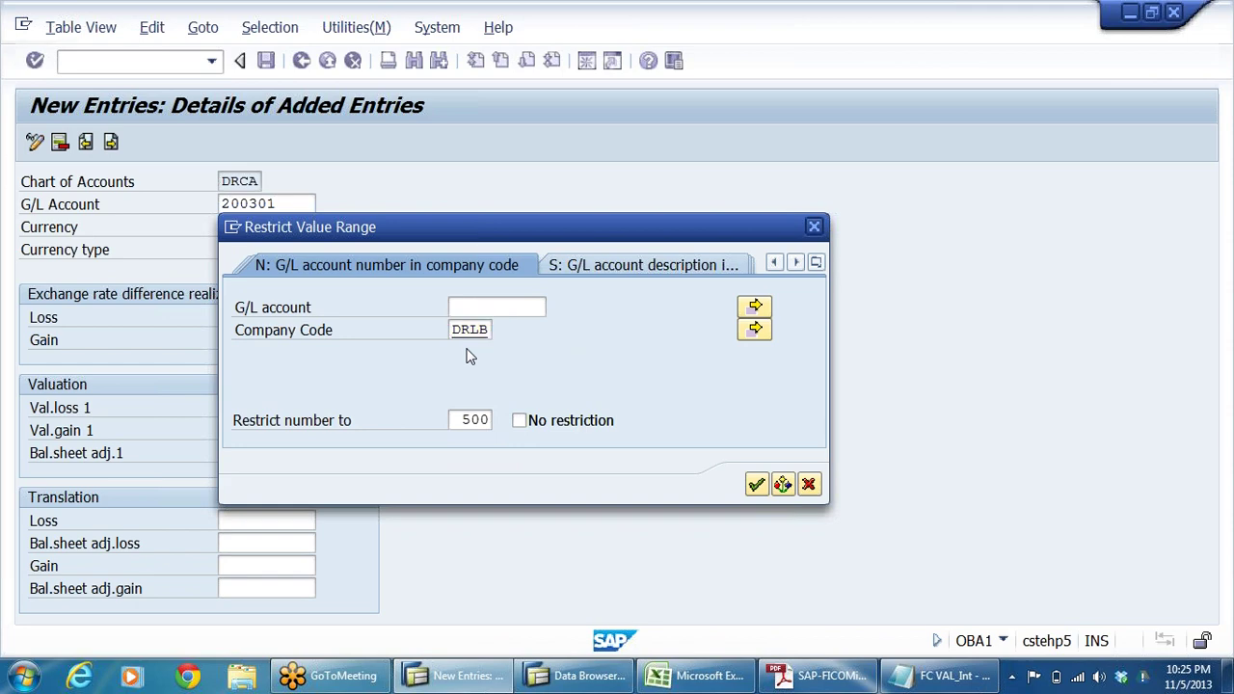
{"action": "key", "text": "Return"}
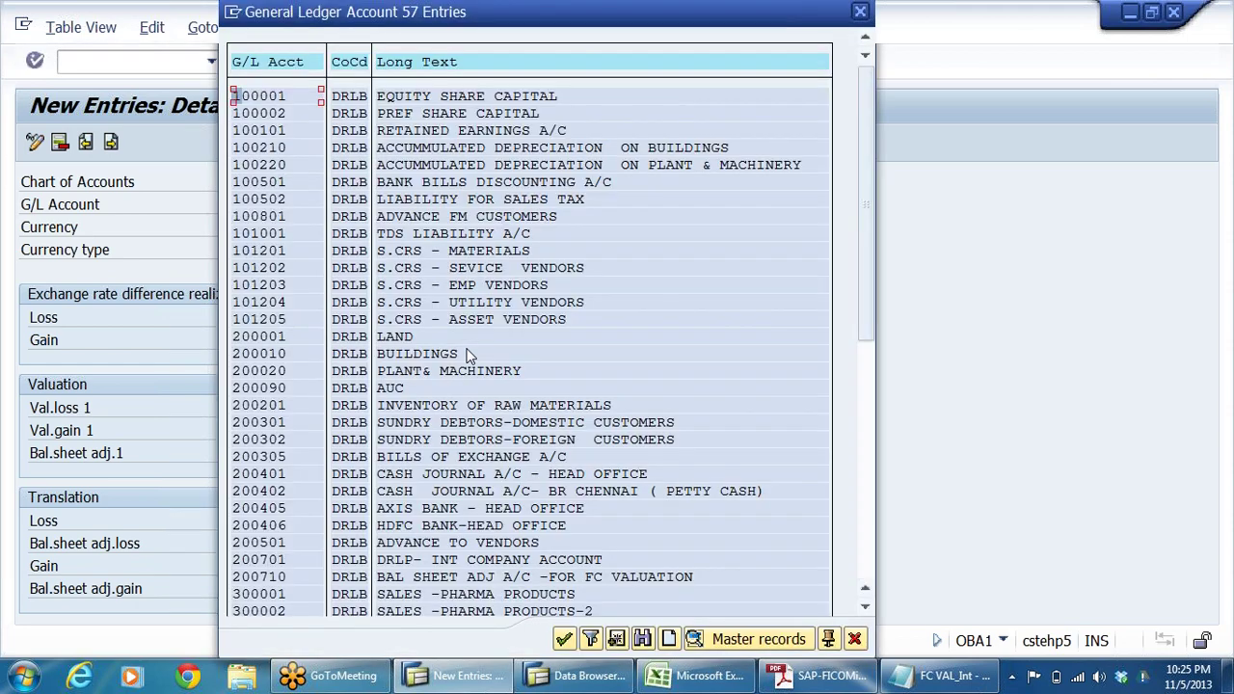
{"action": "left_click", "coordinate": [273, 422]}
{"action": "left_click", "coordinate": [656, 427]}
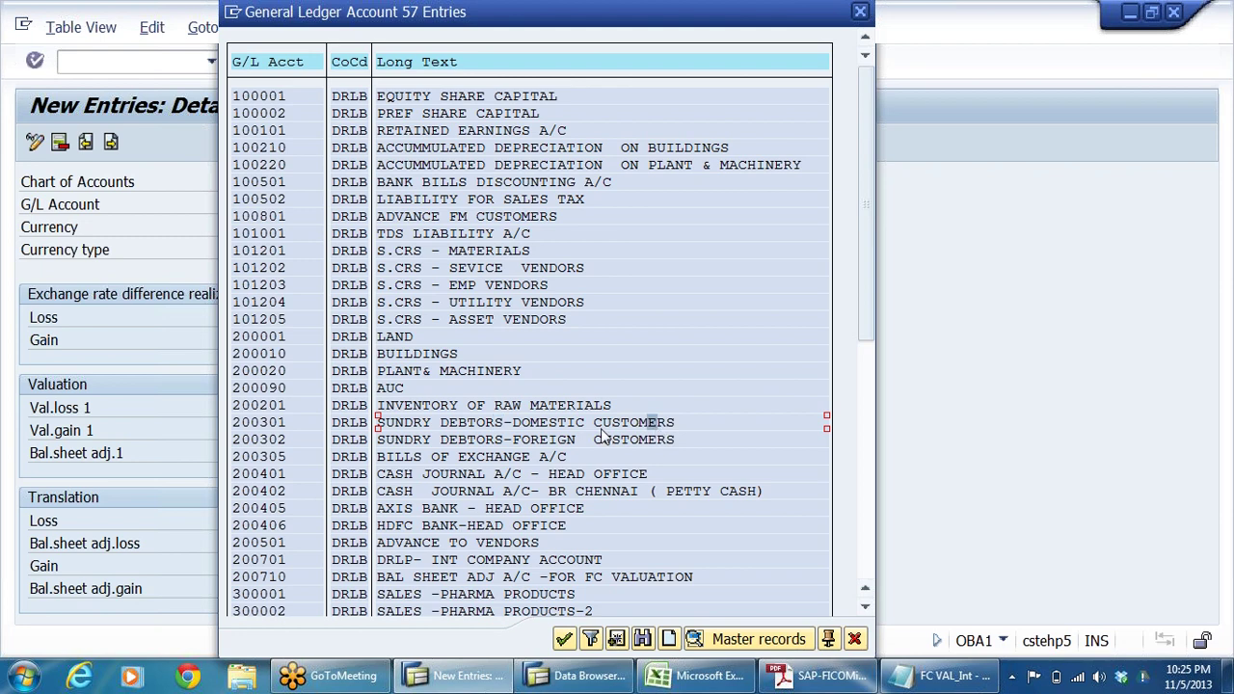
{"action": "left_click", "coordinate": [471, 443]}
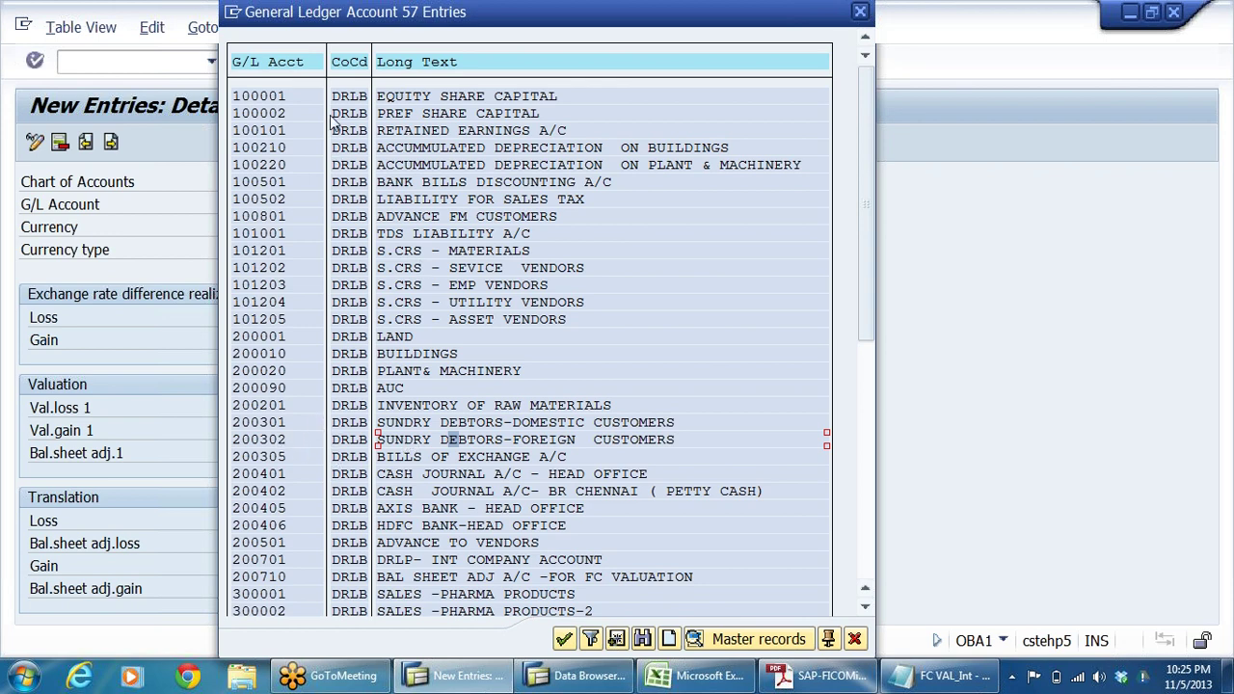
{"action": "left_click", "coordinate": [565, 639]}
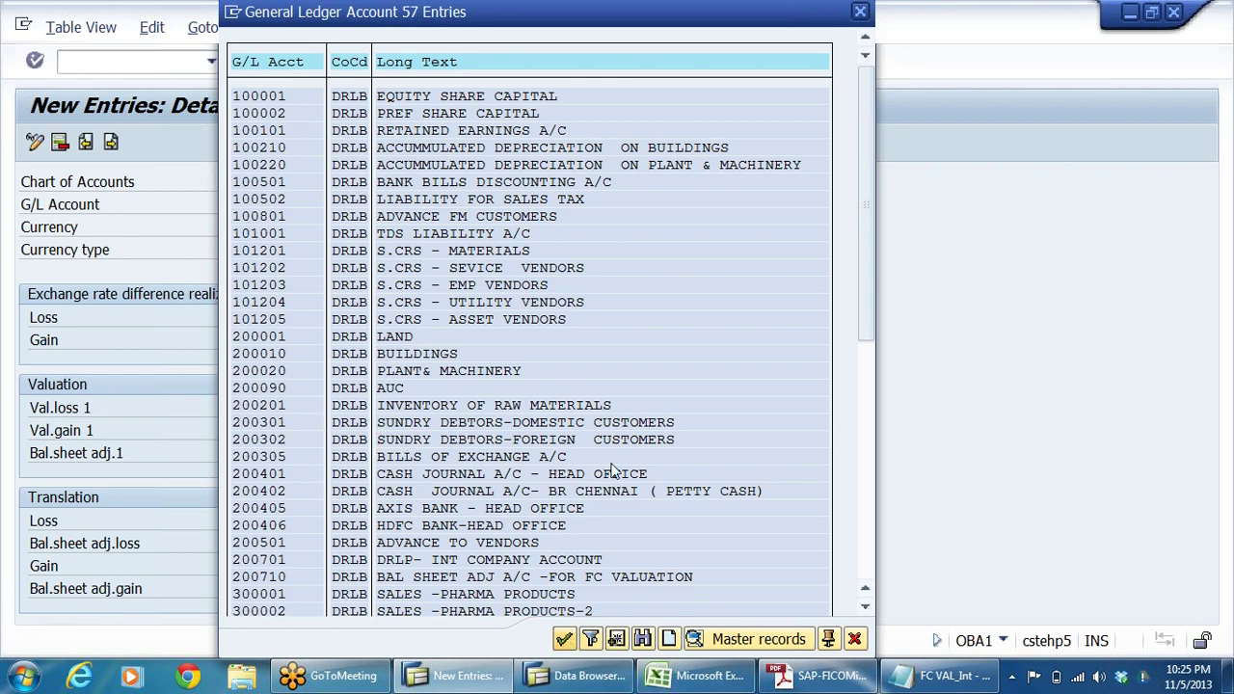
{"action": "left_click", "coordinate": [275, 204]}
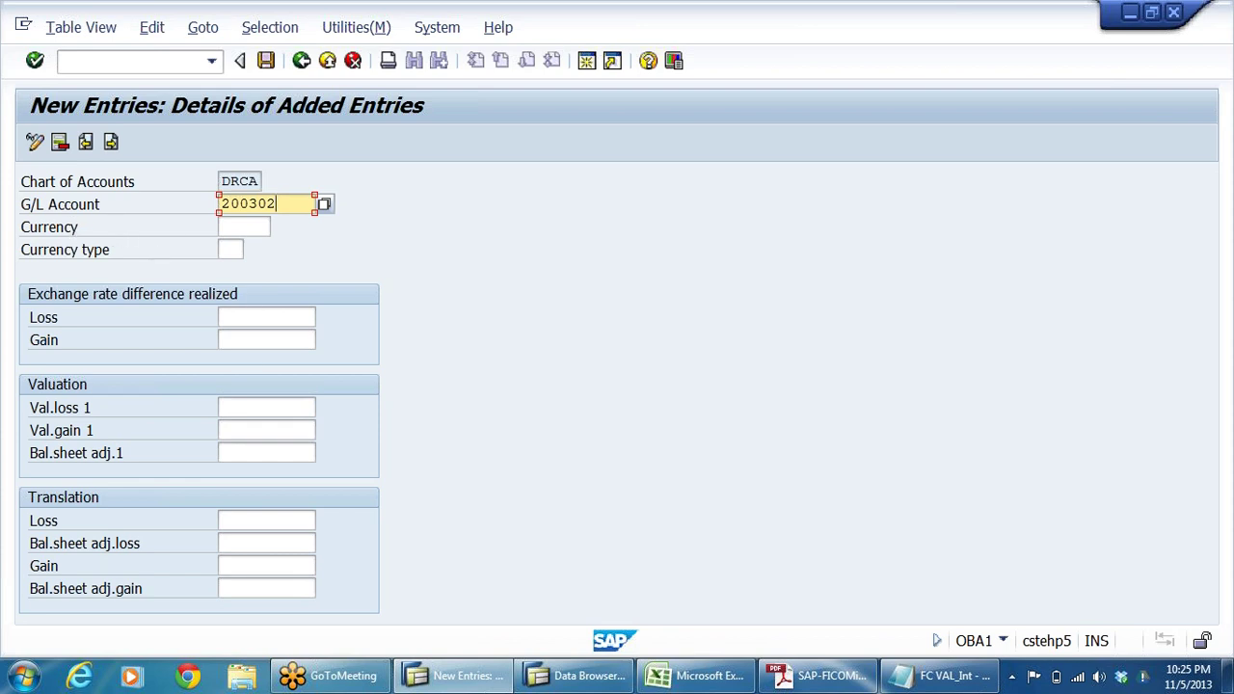
Enter 400505 as the realized exchange rate loss account and 300105 as the realized gain account for G/L account 200302.
{"action": "left_click", "coordinate": [253, 317]}
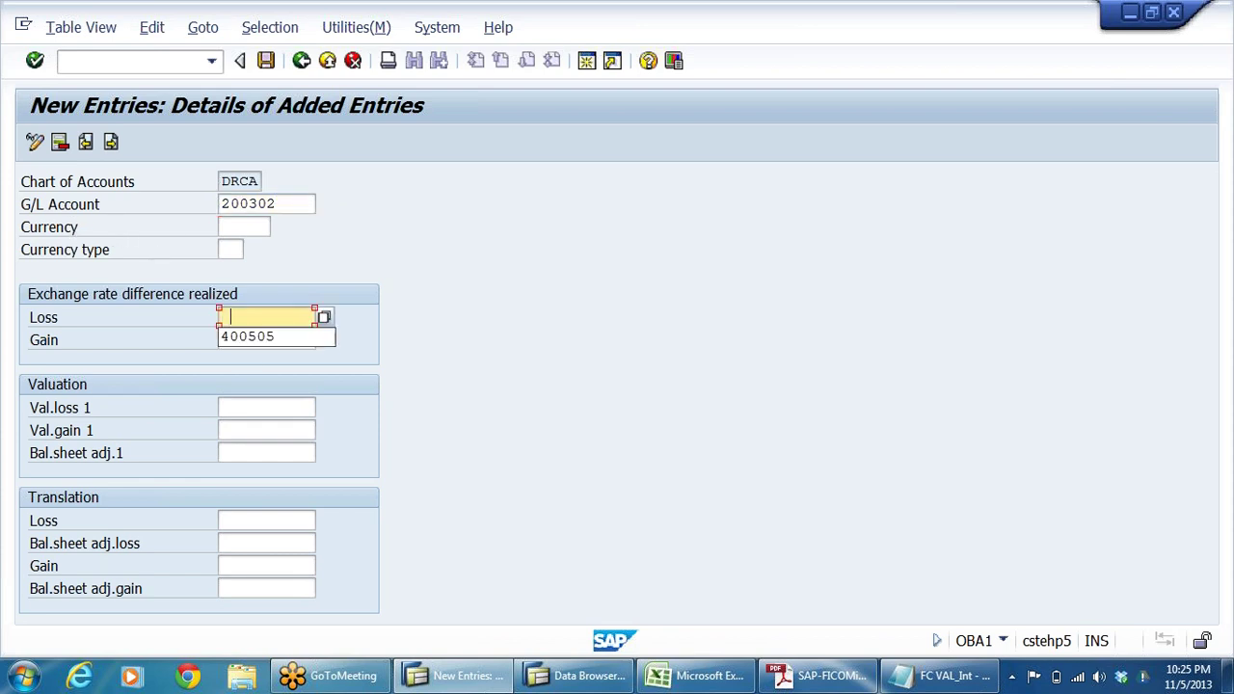
{"action": "left_click", "coordinate": [249, 336]}
{"action": "left_click", "coordinate": [221, 338]}
{"action": "left_click", "coordinate": [259, 358]}
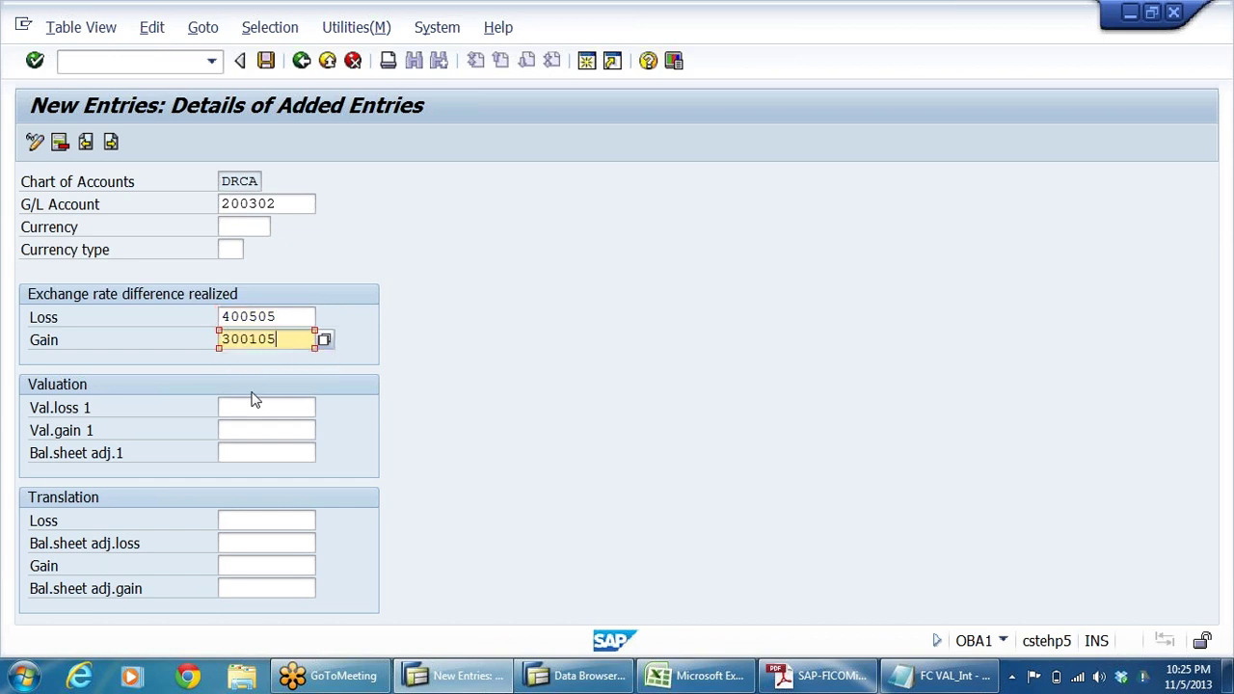
Enter the valuation accounts for G/L account 200302: Val.loss 1 400506, Val.gain 1 300106 and Bal.sheet adj.1 200710.
{"action": "left_click", "coordinate": [252, 408]}
{"action": "type", "text": "400506"}
{"action": "key", "text": "Tab"}
{"action": "type", "text": "300106"}
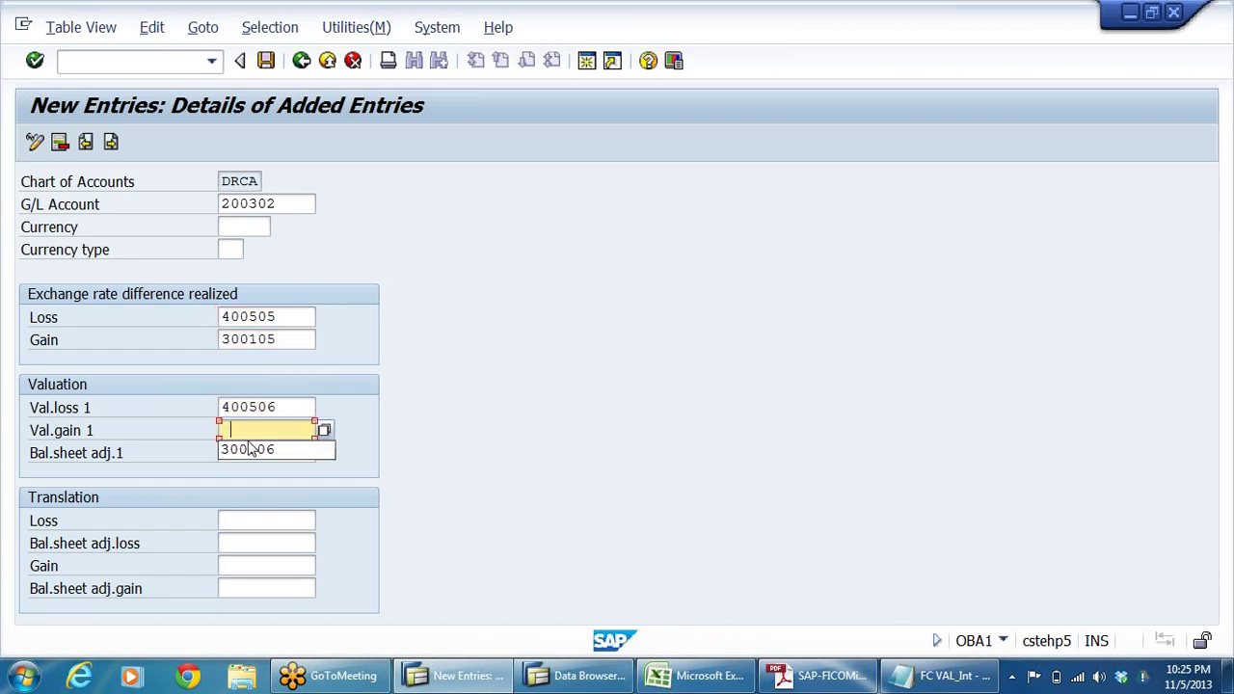
{"action": "key", "text": "Tab"}
{"action": "left_click", "coordinate": [252, 473]}
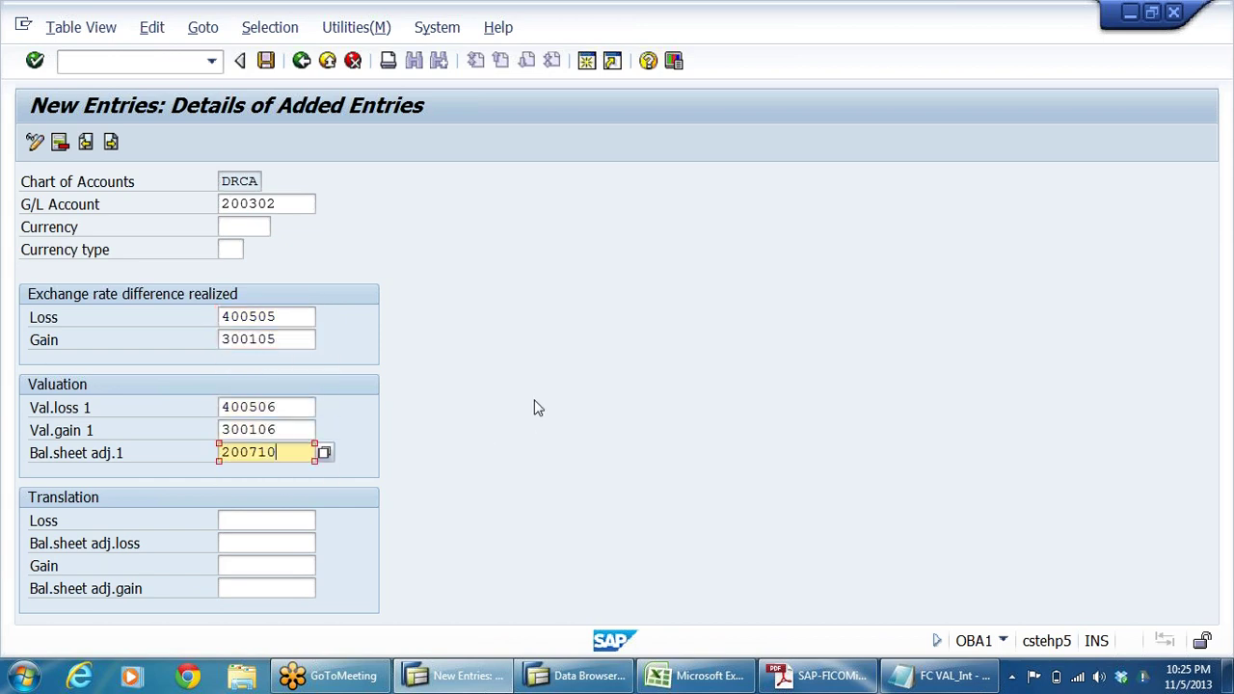
Save the account determination for G/L account 200302 and return to the exchange rate differences procedures list.
{"action": "left_click", "coordinate": [267, 61]}
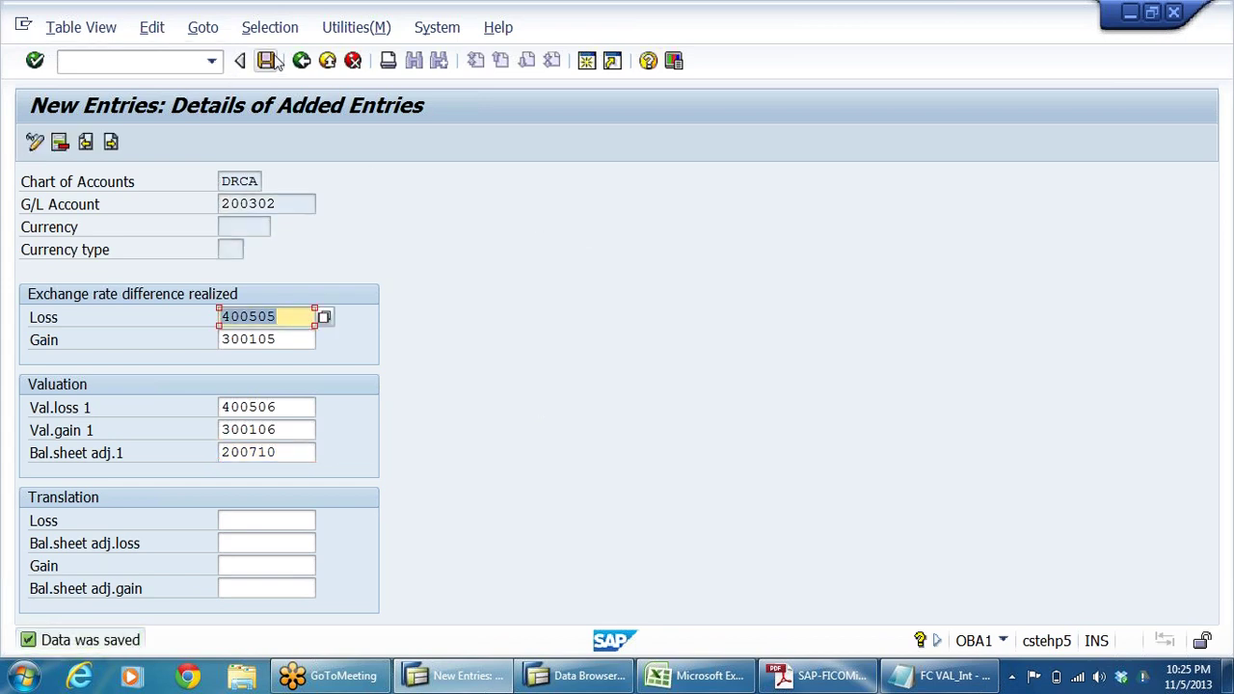
{"action": "left_click", "coordinate": [301, 60]}
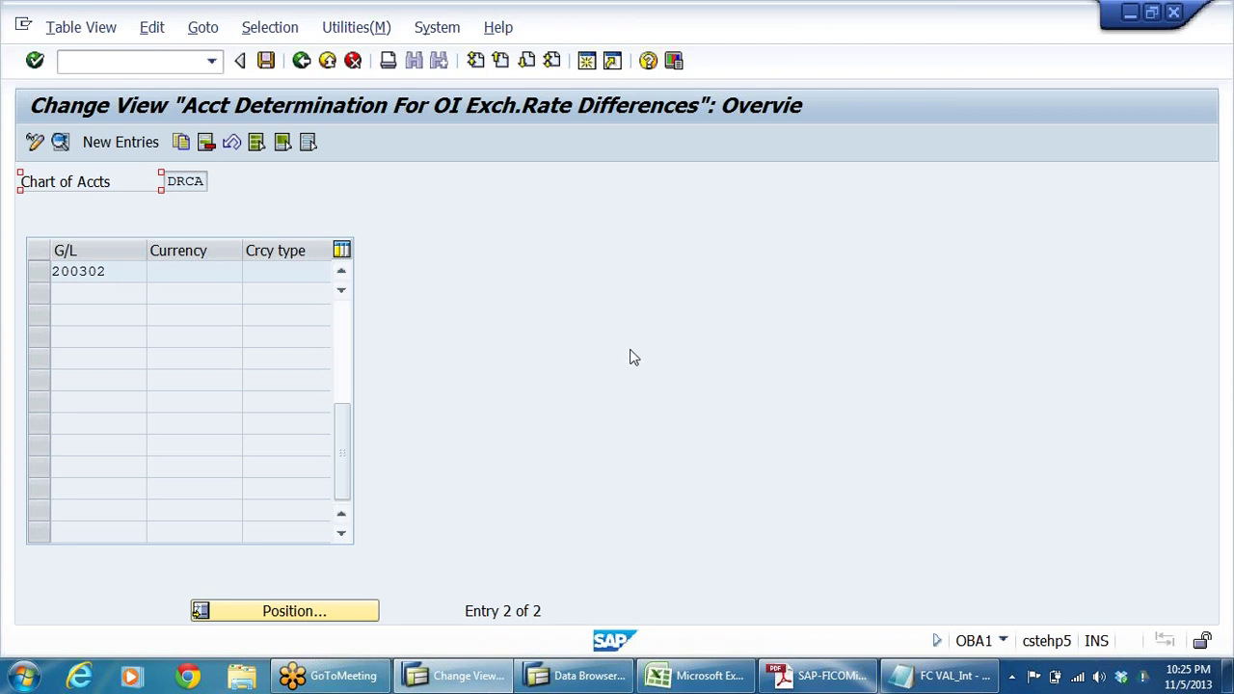
{"action": "left_click", "coordinate": [268, 61]}
{"action": "left_click", "coordinate": [302, 61]}
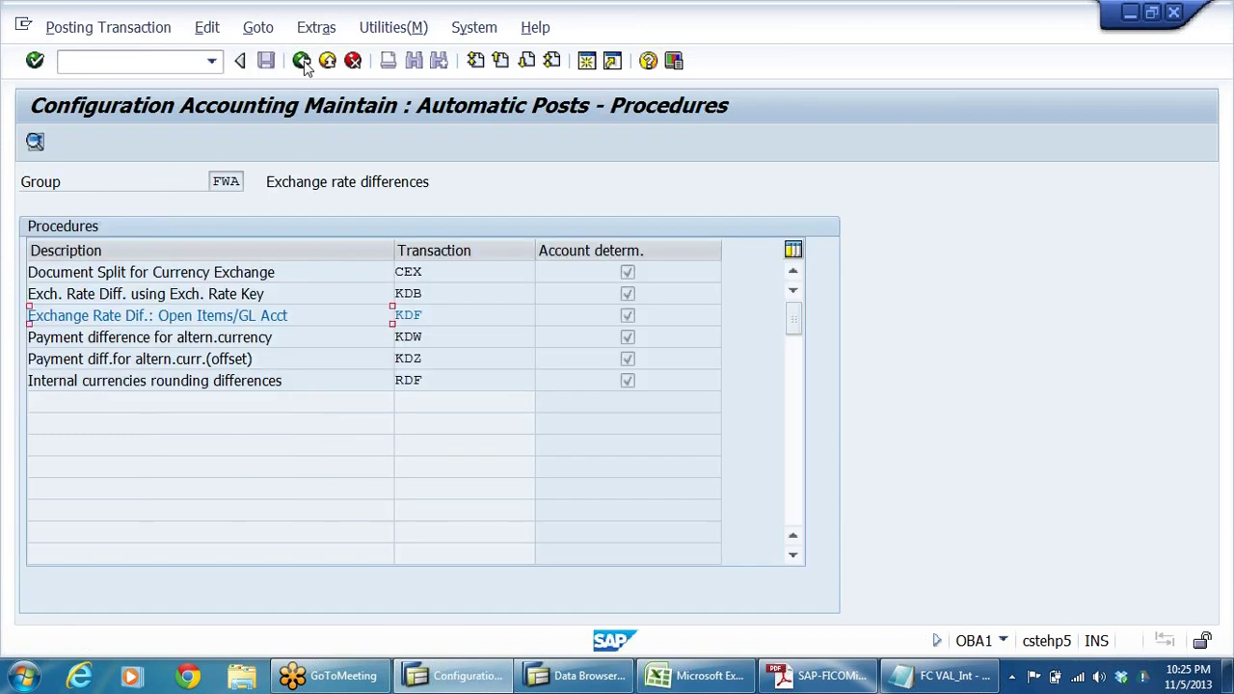
Reopen procedure KDF and examine the G/L account, currency and currency type entries for chart of accounts DRCA.
{"action": "double_click", "coordinate": [430, 318]}
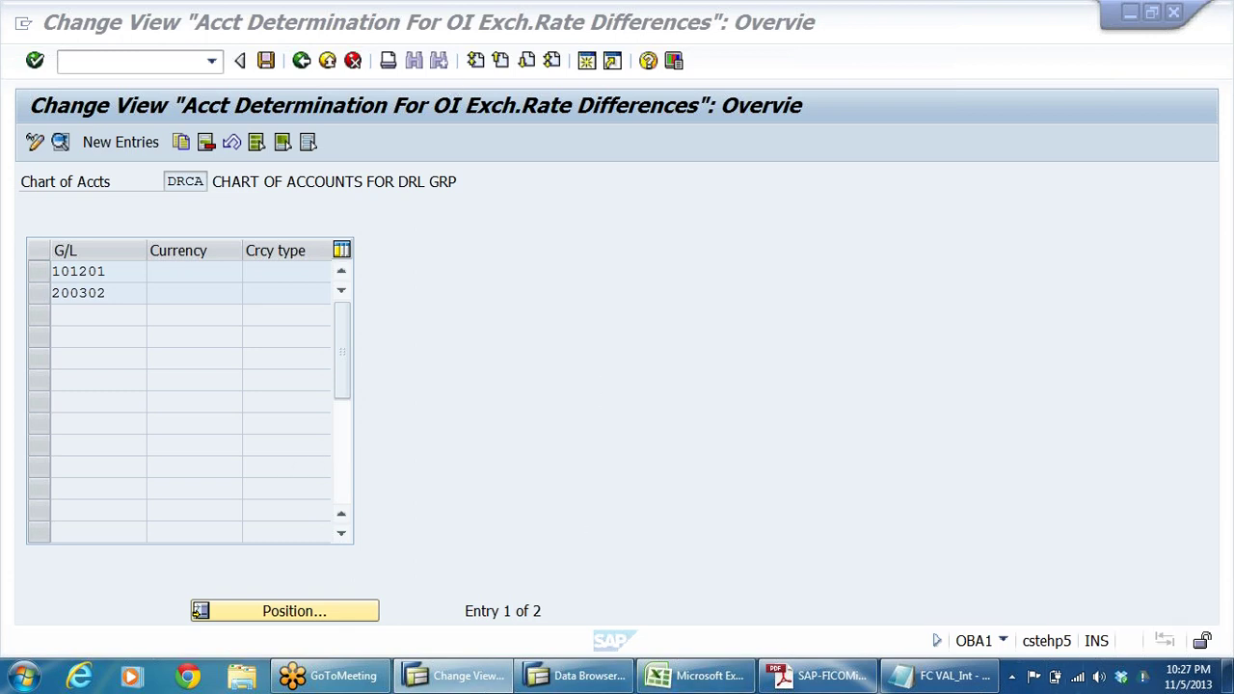
{"action": "left_click", "coordinate": [145, 271]}
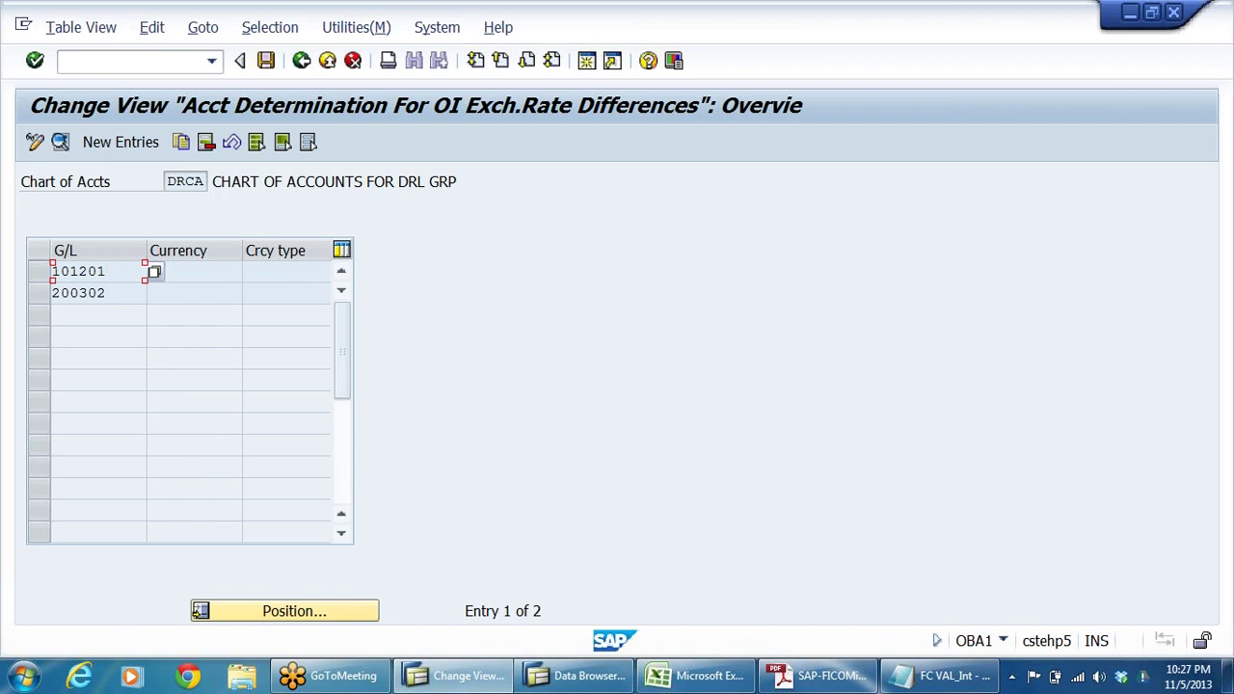
{"action": "left_click", "coordinate": [145, 292]}
{"action": "left_click", "coordinate": [149, 292]}
{"action": "left_click", "coordinate": [153, 272]}
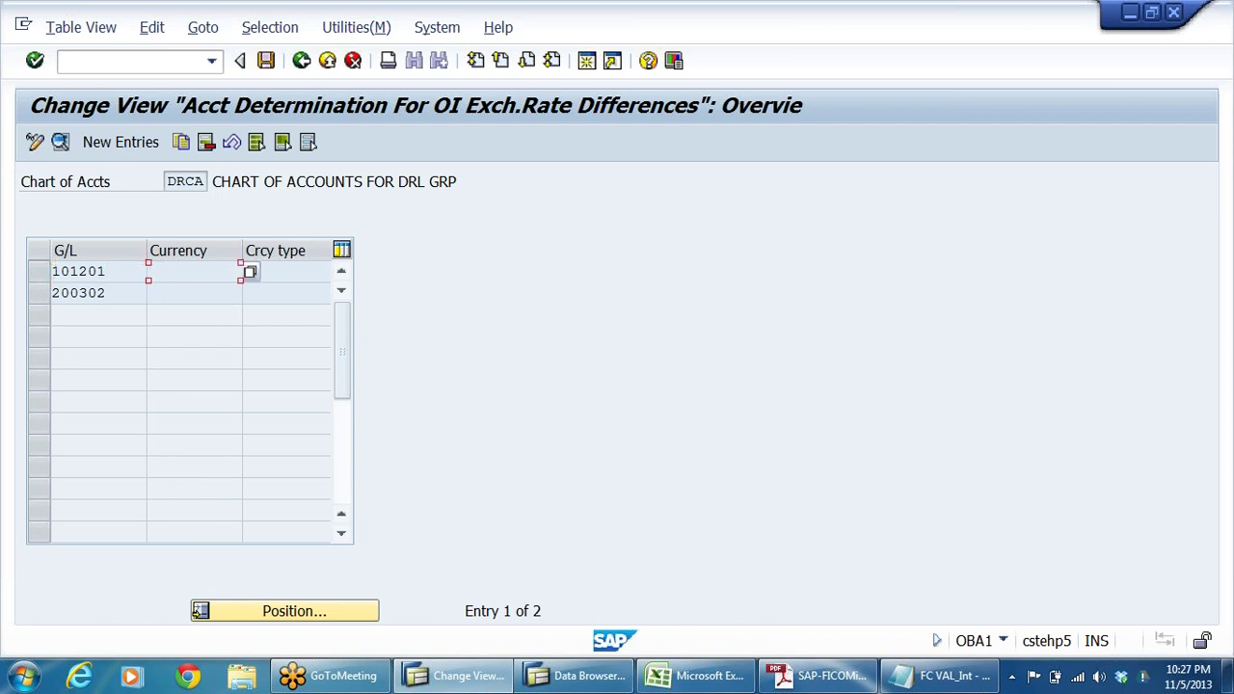
{"action": "left_click", "coordinate": [189, 299]}
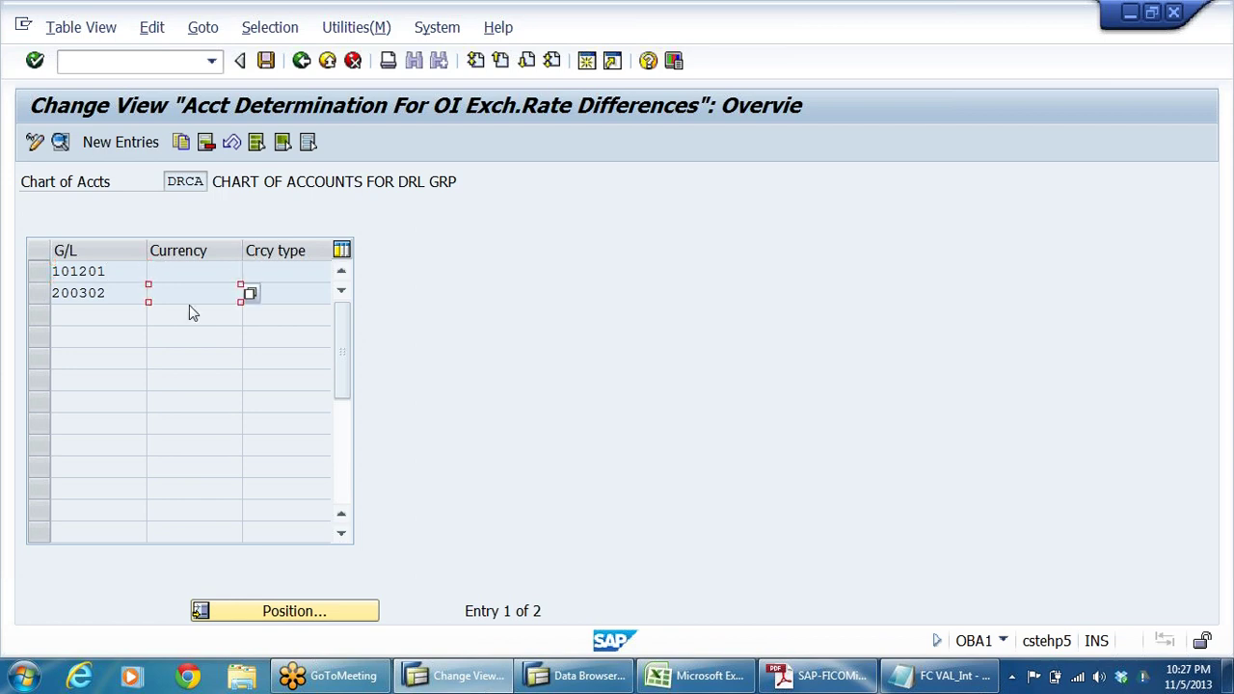
{"action": "left_click", "coordinate": [107, 293]}
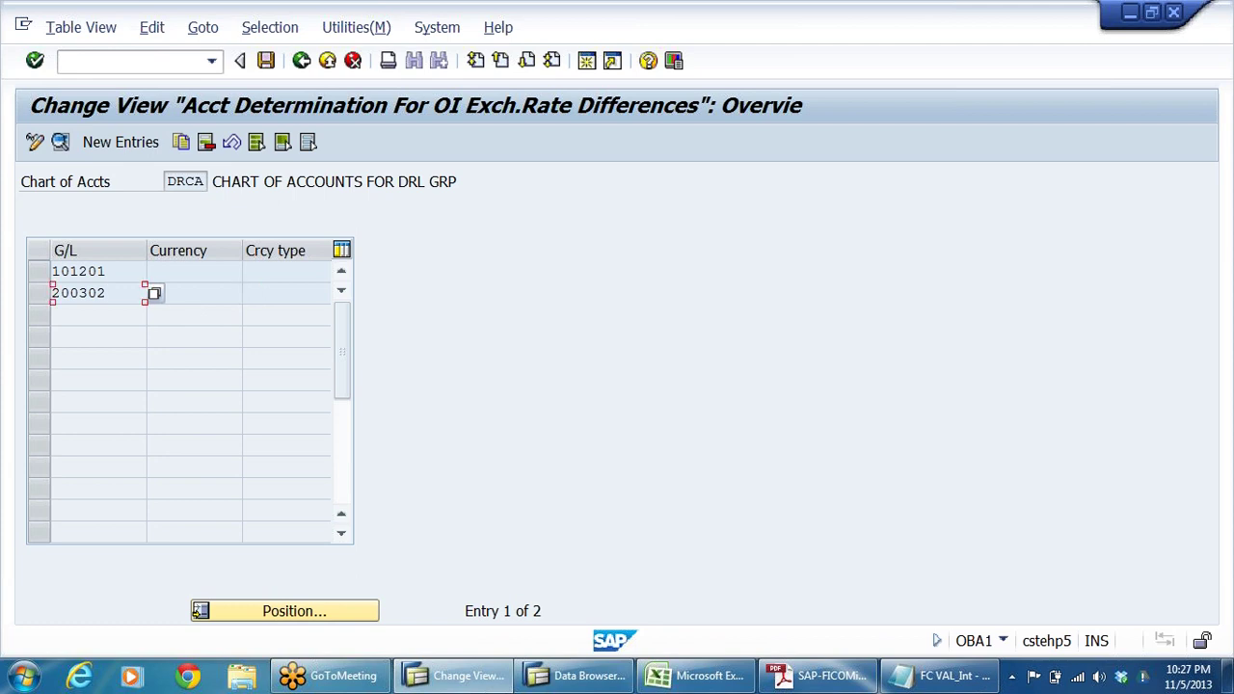
{"action": "left_click", "coordinate": [106, 272]}
{"action": "left_click", "coordinate": [107, 293]}
{"action": "left_click", "coordinate": [155, 272]}
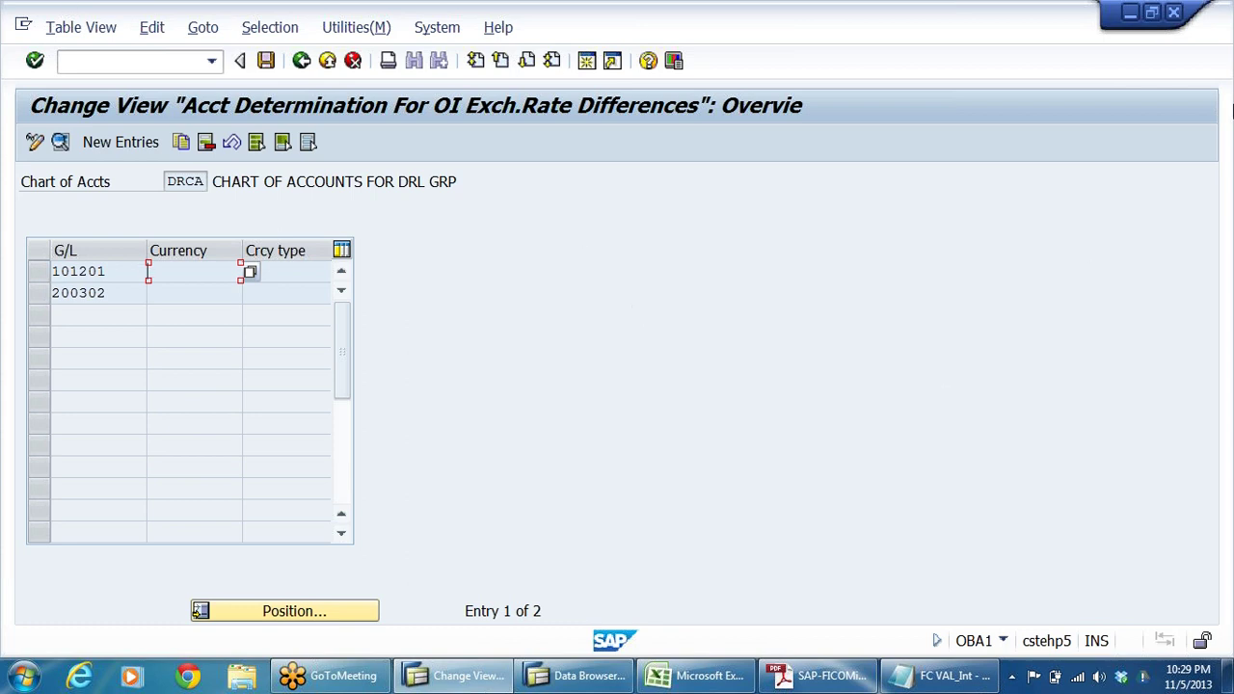
{"action": "left_click", "coordinate": [1222, 57]}
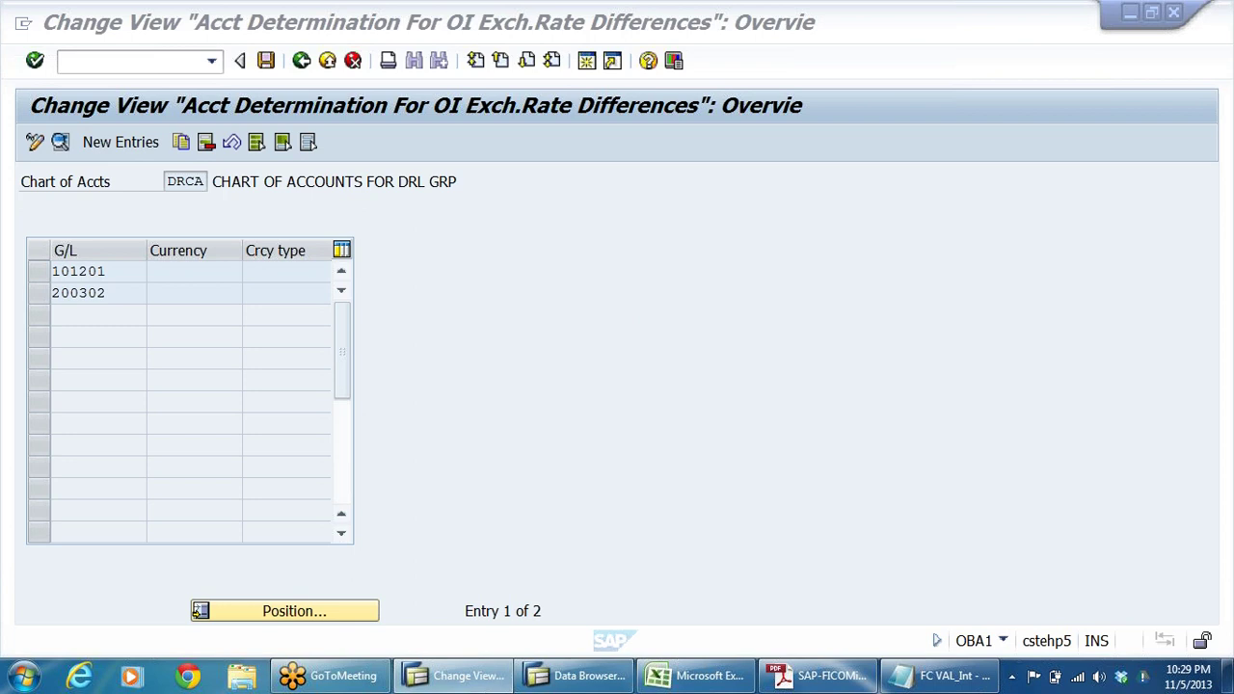
Review the gain, loss and balance sheet adjustment accounts assigned to G/L account 101201, then return to the implementation guide.
{"action": "left_click", "coordinate": [126, 292]}
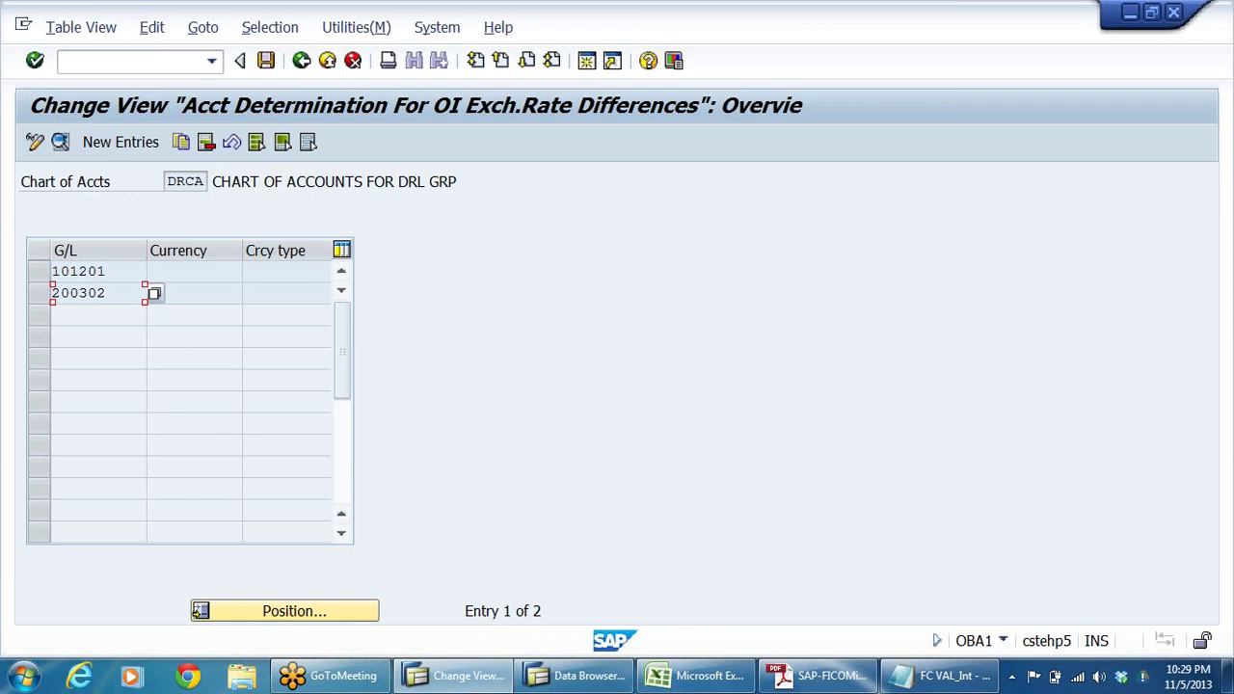
{"action": "left_click", "coordinate": [126, 271]}
{"action": "left_click", "coordinate": [106, 292]}
{"action": "double_click", "coordinate": [106, 271]}
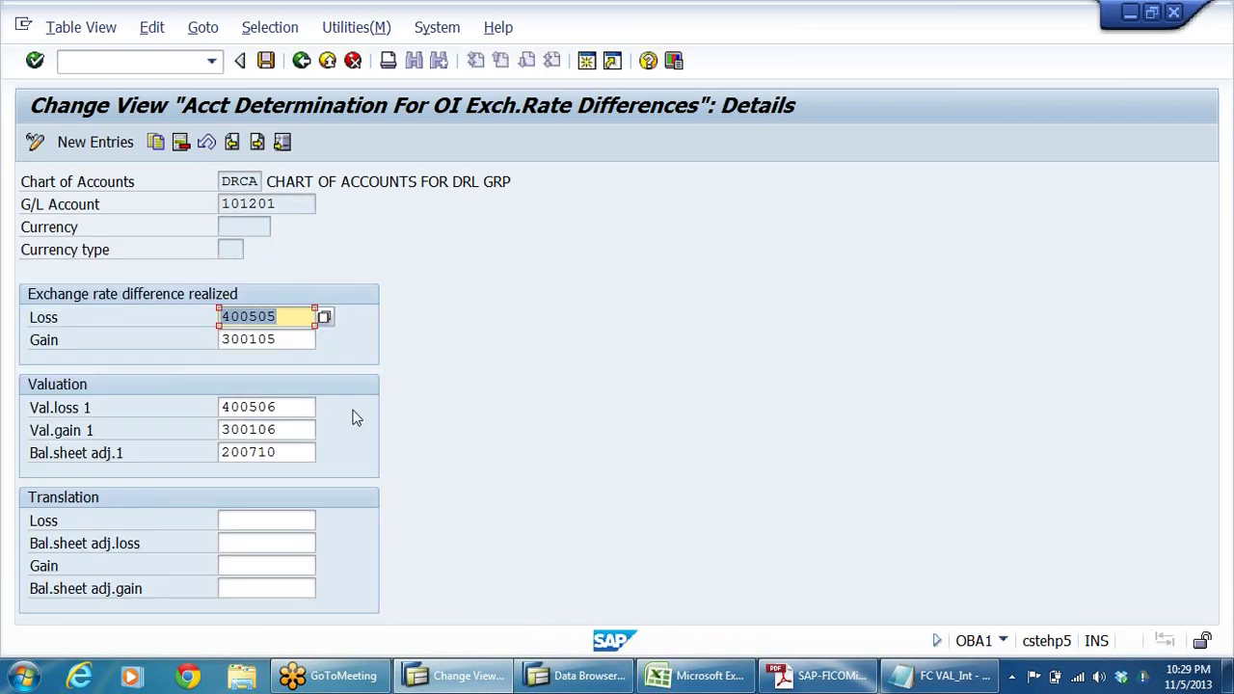
{"action": "left_click", "coordinate": [302, 61]}
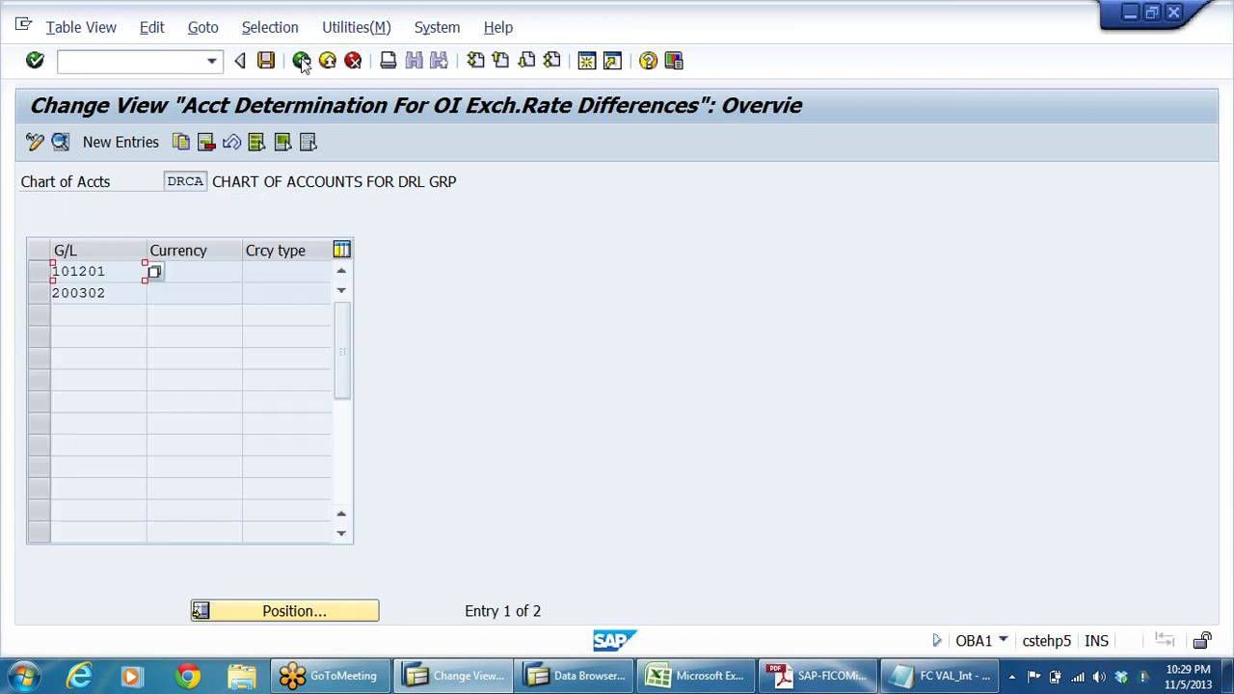
{"action": "left_click", "coordinate": [302, 61]}
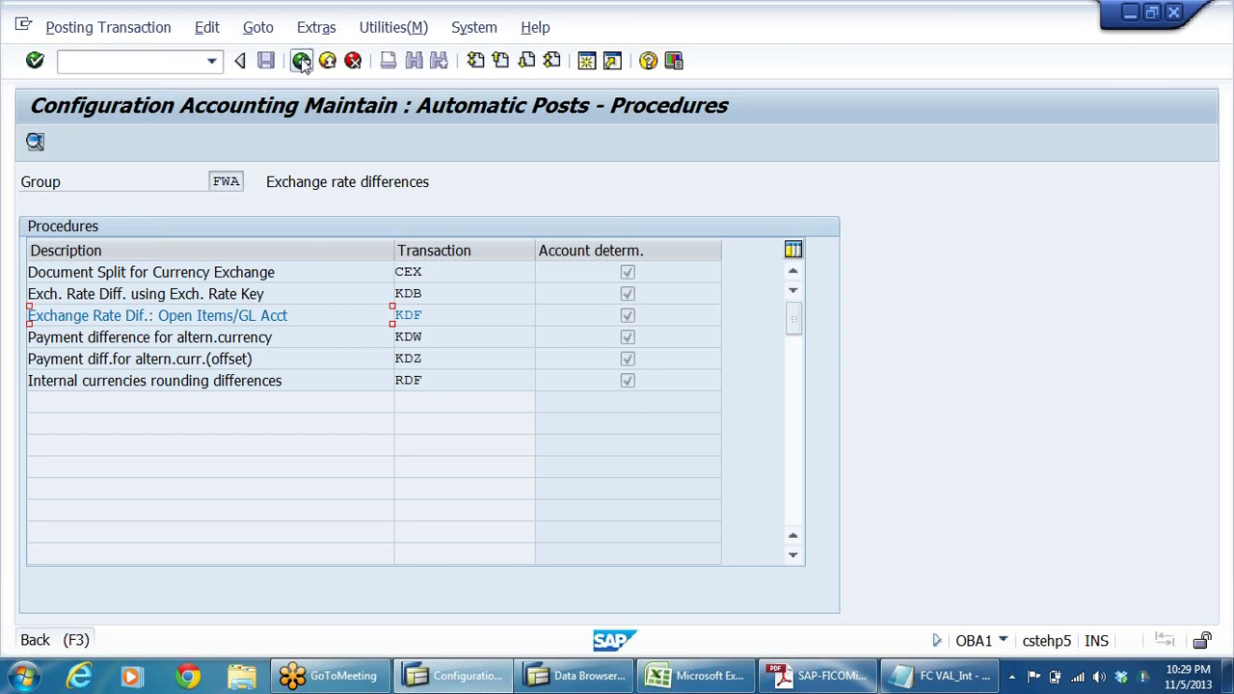
{"action": "left_click", "coordinate": [301, 61]}
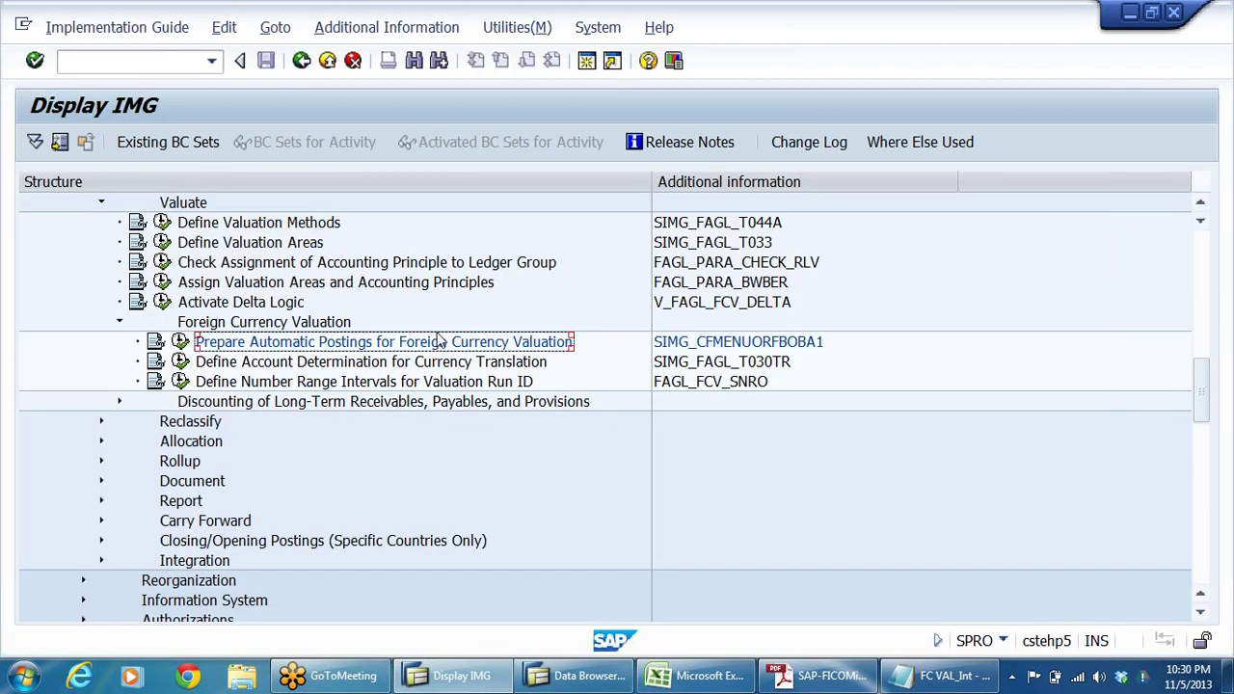
{"action": "left_click", "coordinate": [537, 371]}
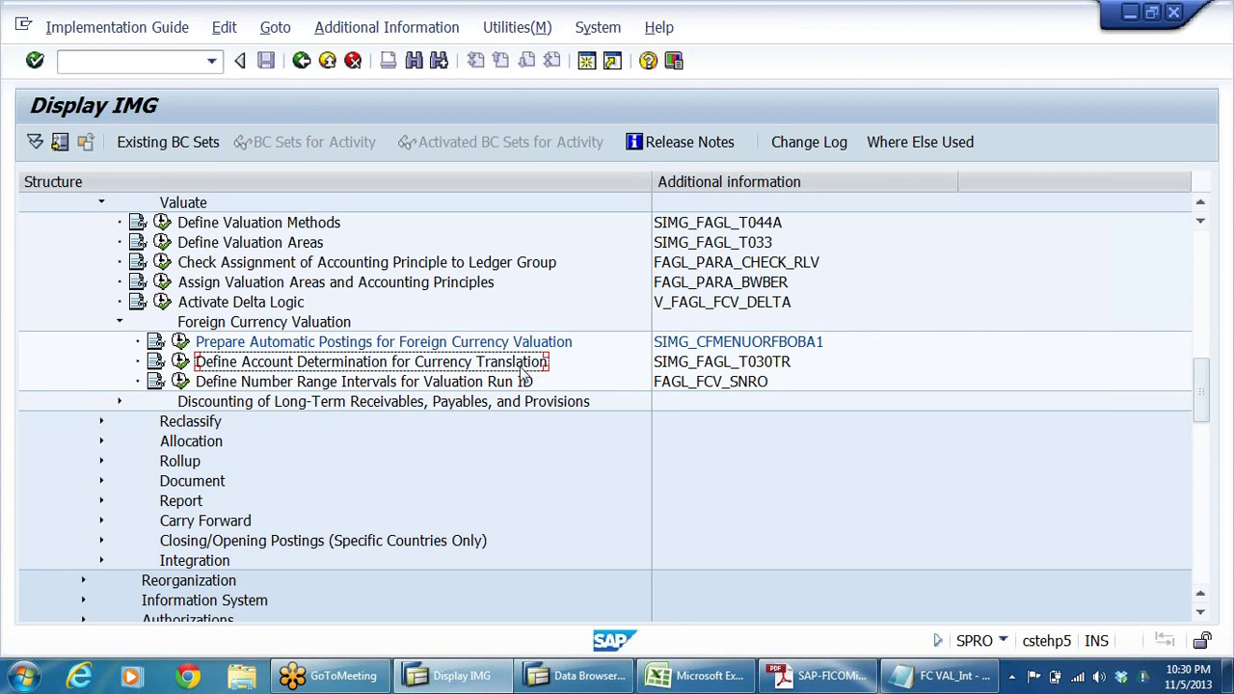
{"action": "left_click", "coordinate": [180, 361]}
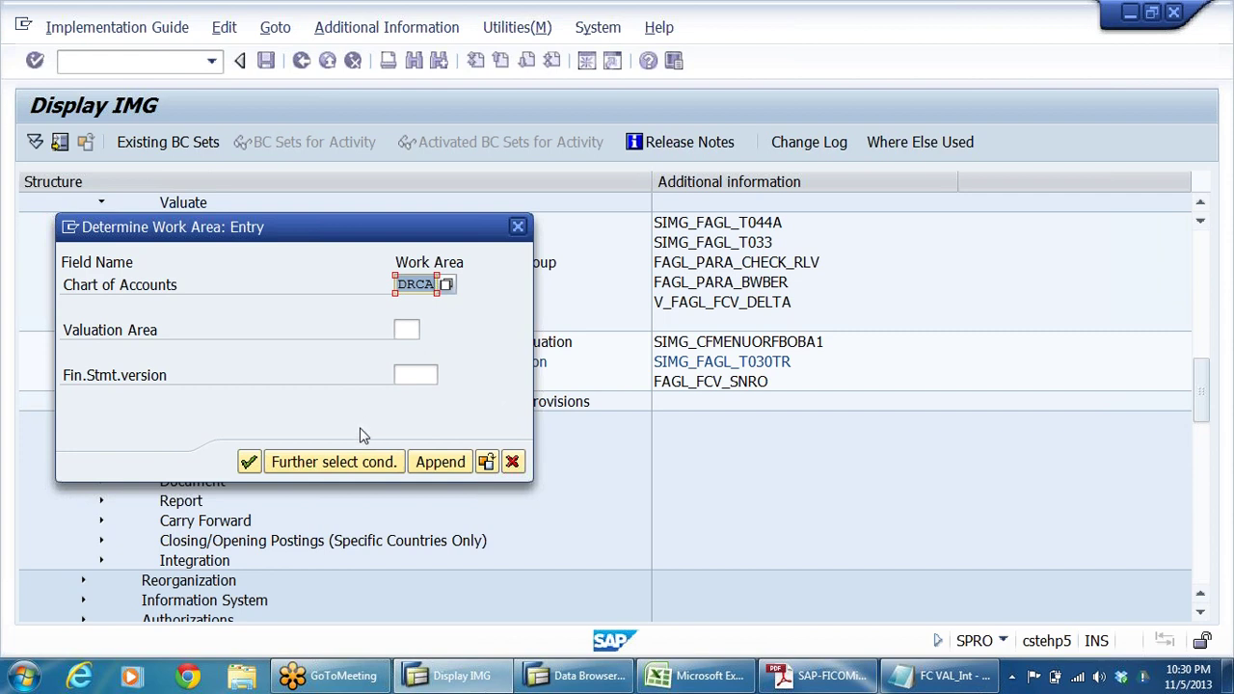
{"action": "left_click", "coordinate": [519, 462]}
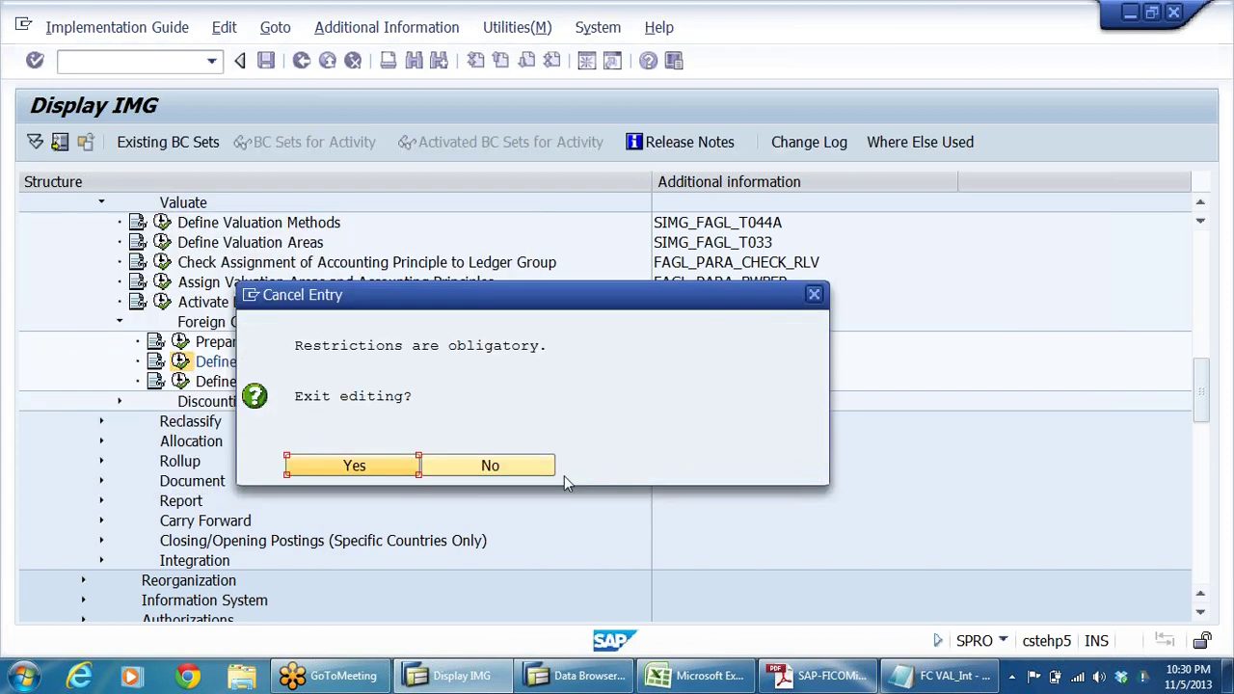
{"action": "left_click", "coordinate": [359, 467]}
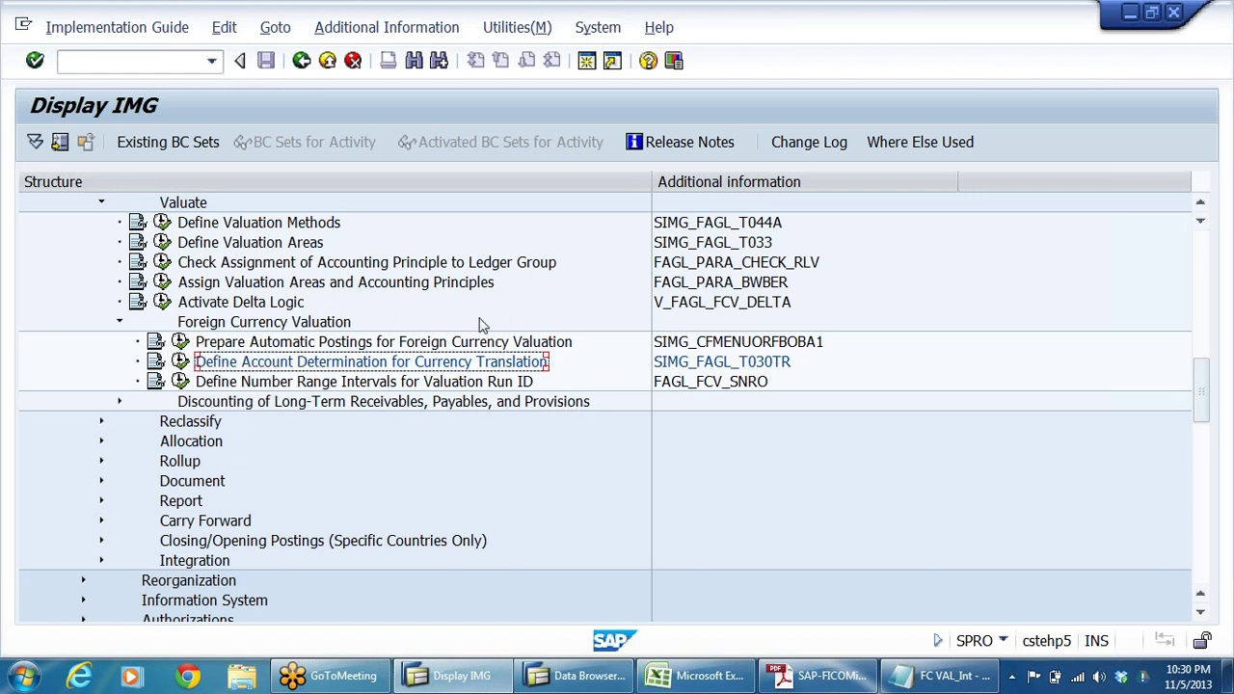
Leave the BSEG table browser in the other SAP session for SAP Easy Access and switch back to the implementation guide.
{"action": "left_click", "coordinate": [584, 675]}
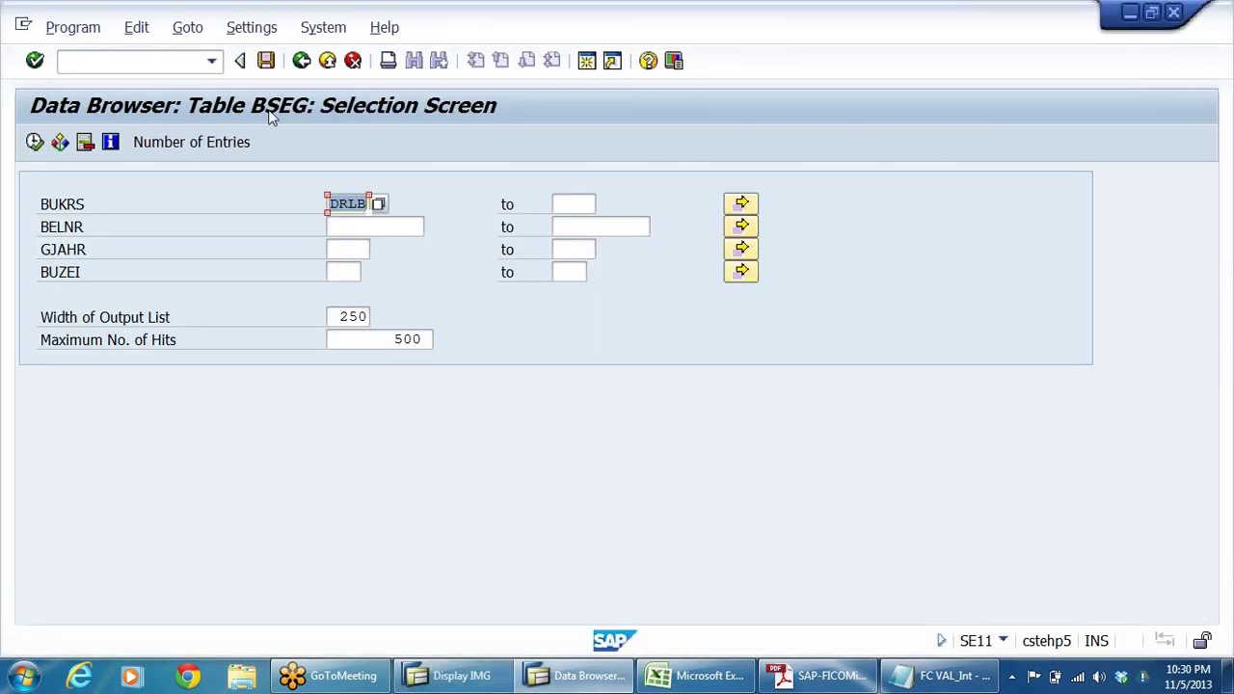
{"action": "left_click", "coordinate": [301, 62]}
{"action": "left_click", "coordinate": [301, 62]}
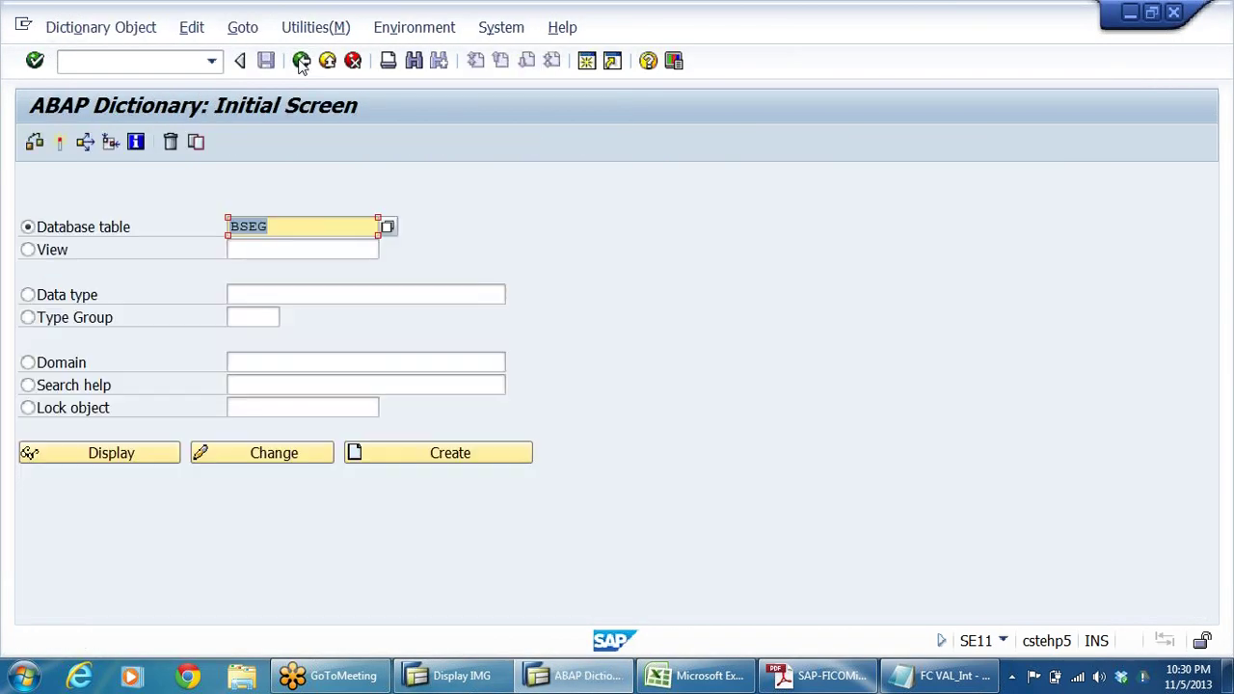
{"action": "left_click", "coordinate": [301, 62]}
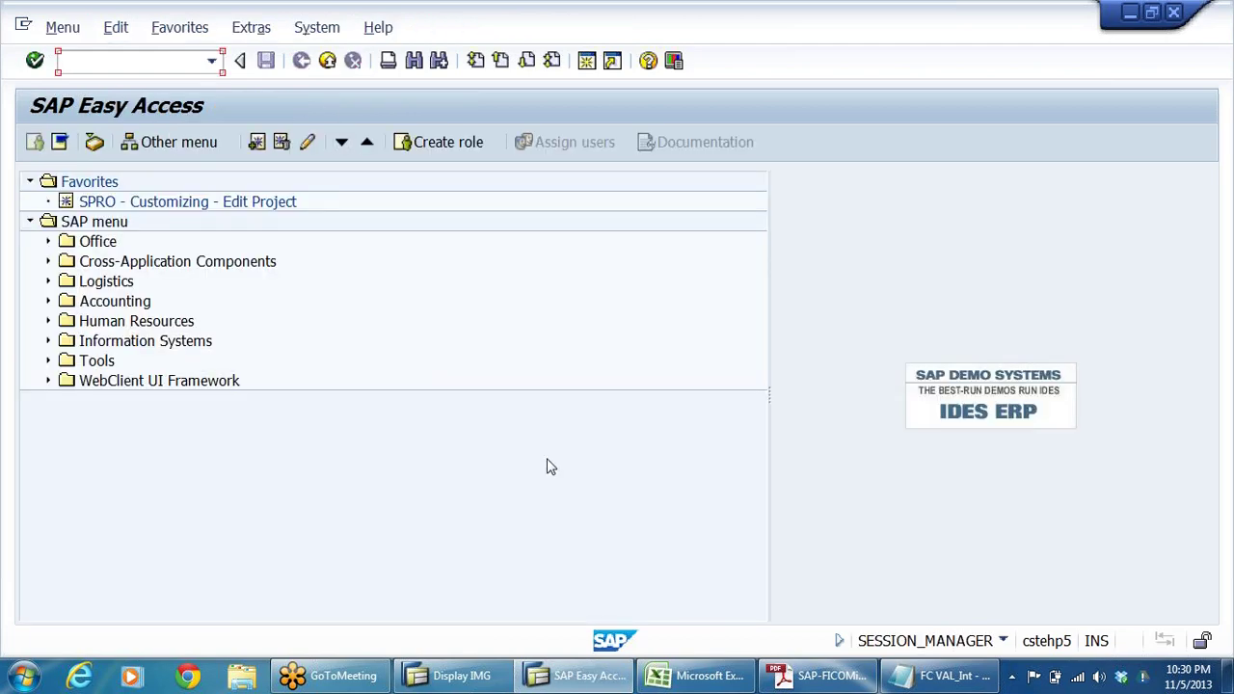
{"action": "left_click", "coordinate": [460, 679]}
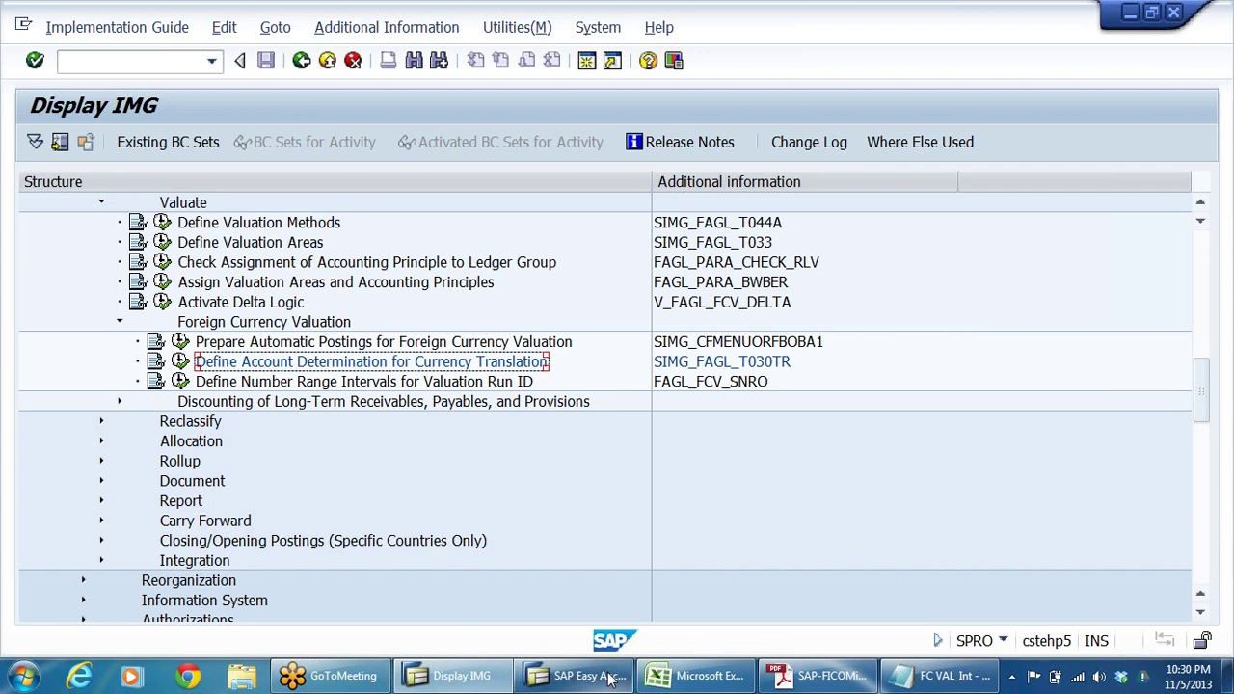
Review the raw material purchase example at the start of the FC VAL_Int notes in Notepad and select Accounting in the SAP Easy Access session.
{"action": "left_click", "coordinate": [940, 676]}
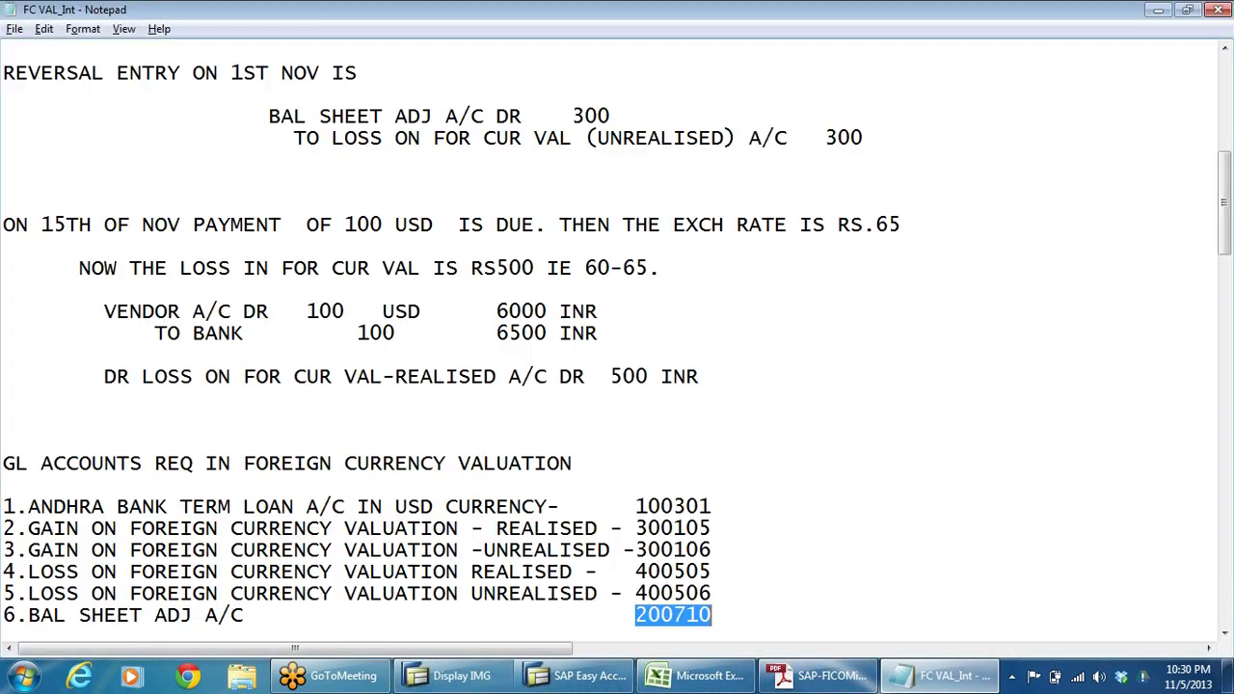
{"action": "scroll", "coordinate": [617, 345], "scroll_direction": "up", "scroll_amount": 8}
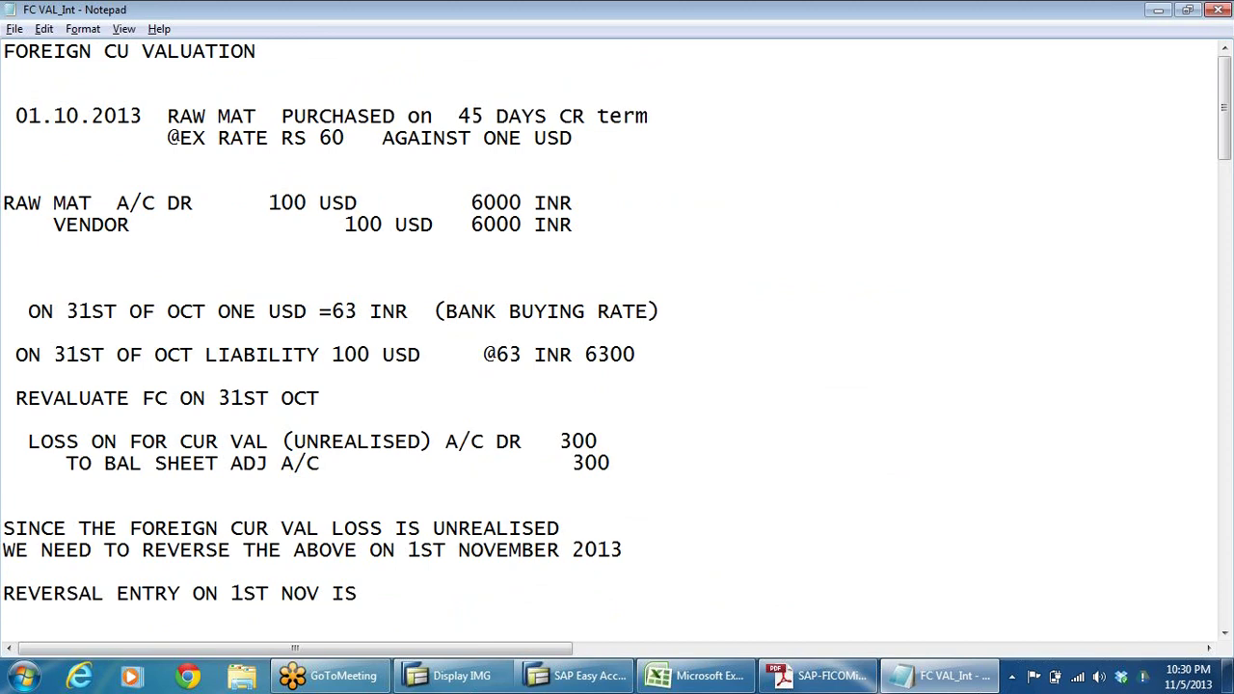
{"action": "left_click", "coordinate": [357, 116]}
{"action": "left_click", "coordinate": [596, 681]}
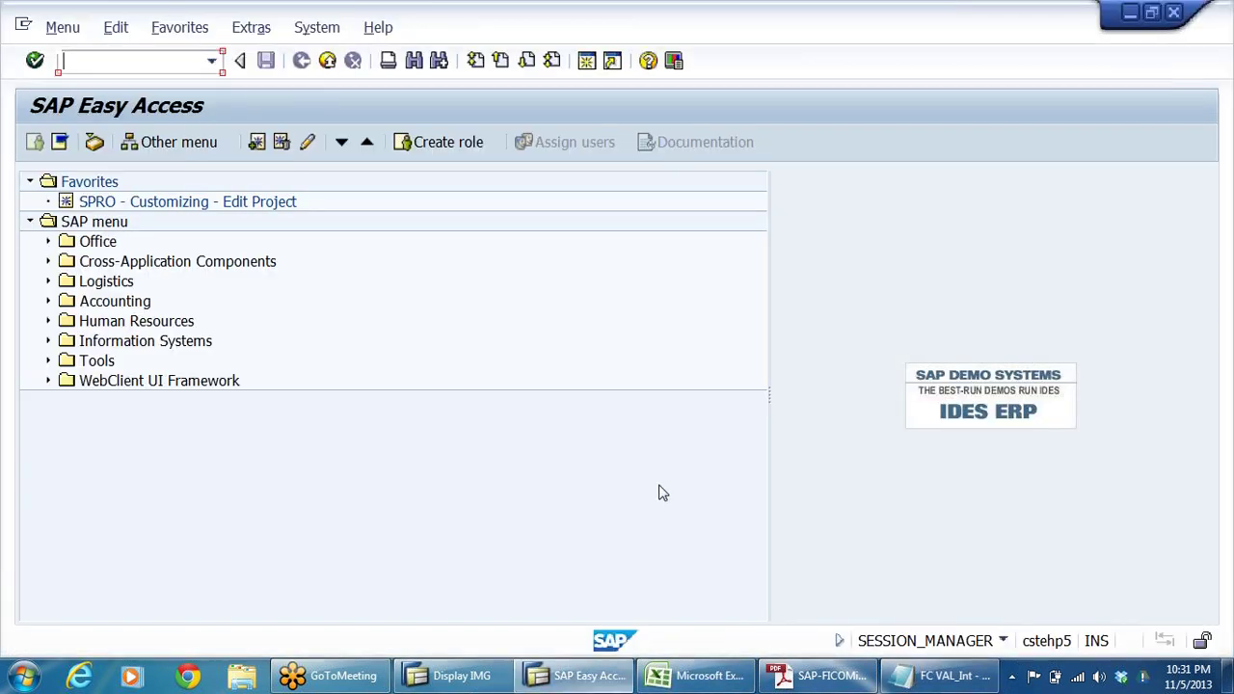
{"action": "left_click", "coordinate": [111, 305]}
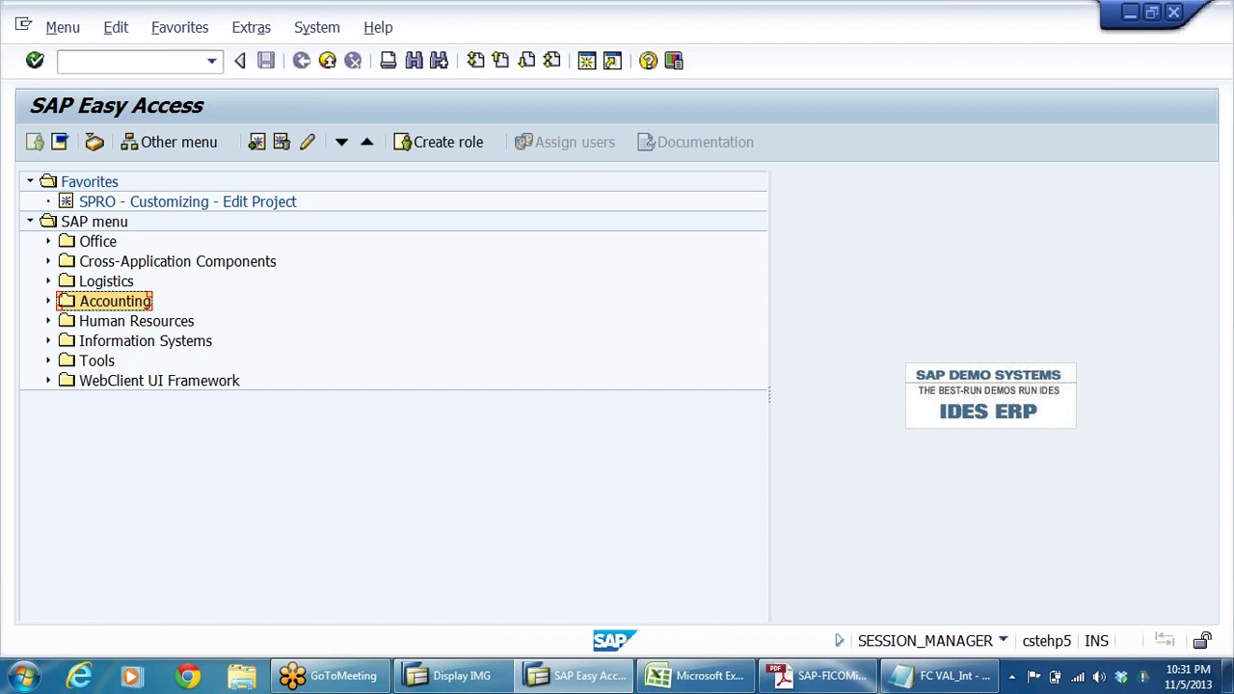
Switch to the implementation guide session and collapse the expanded nodes under Financial Accounting (New), including Periodic Processing, Ledgers and the Global Settings.
{"action": "left_click", "coordinate": [451, 675]}
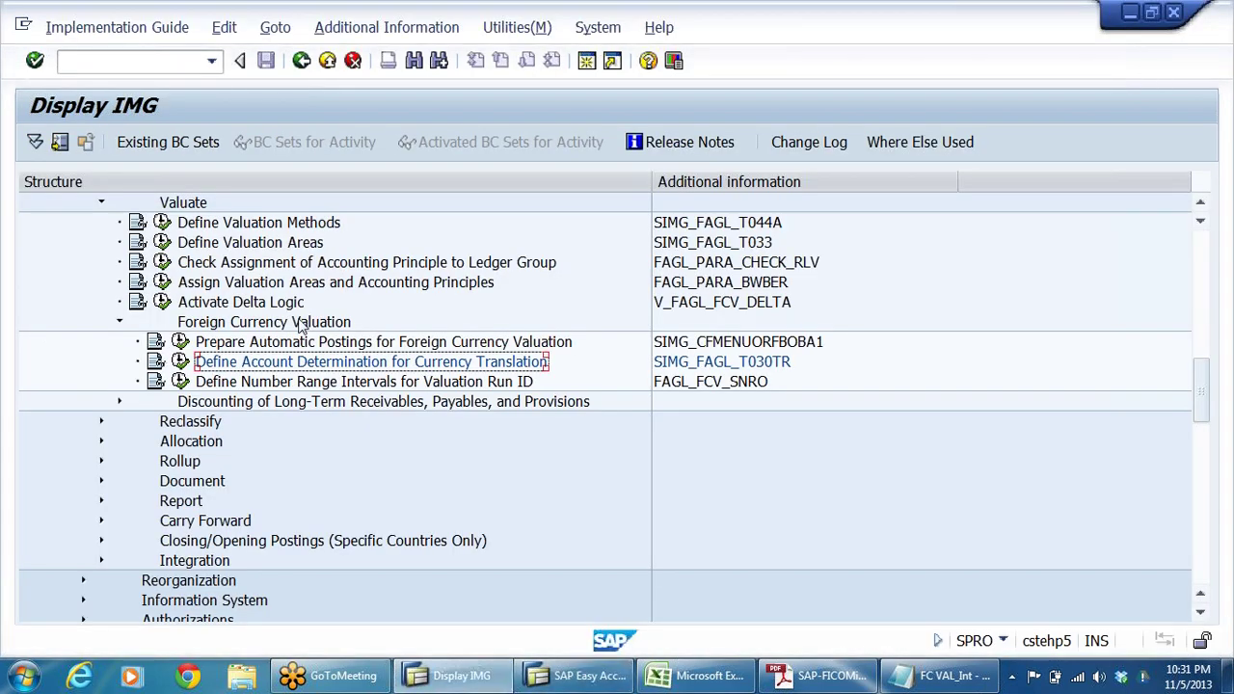
{"action": "scroll", "coordinate": [301, 328], "scroll_direction": "up", "scroll_amount": 4}
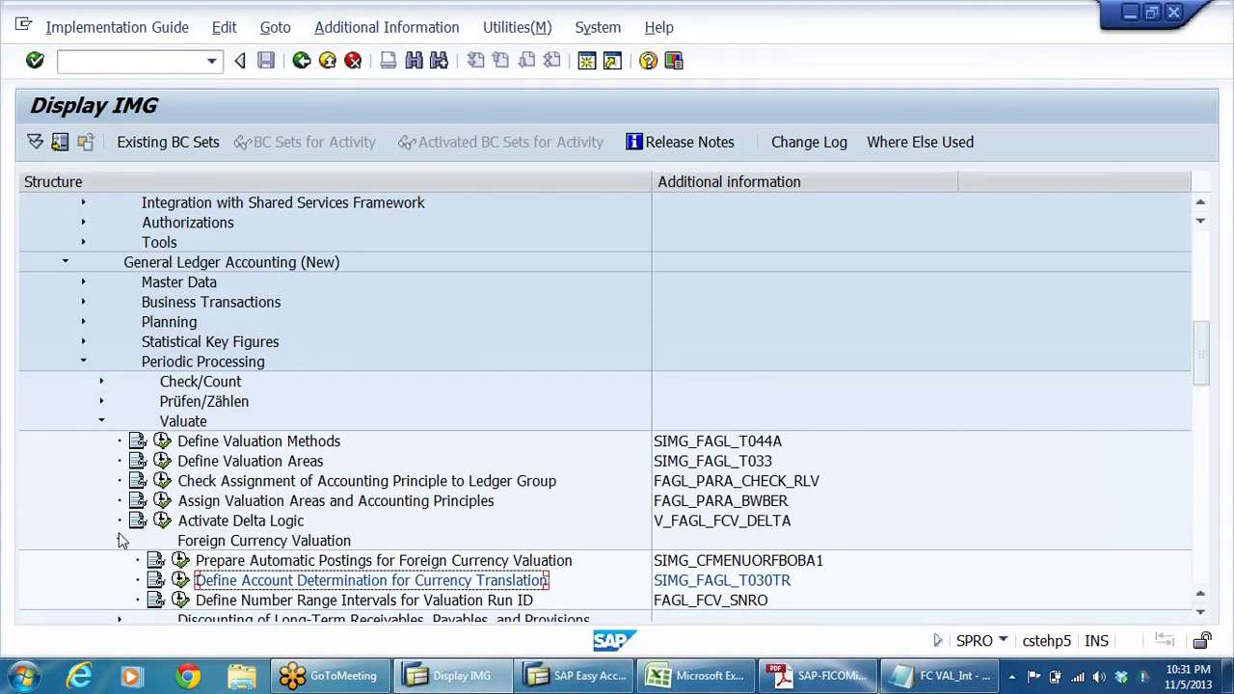
{"action": "left_click", "coordinate": [120, 541]}
{"action": "left_click", "coordinate": [101, 421]}
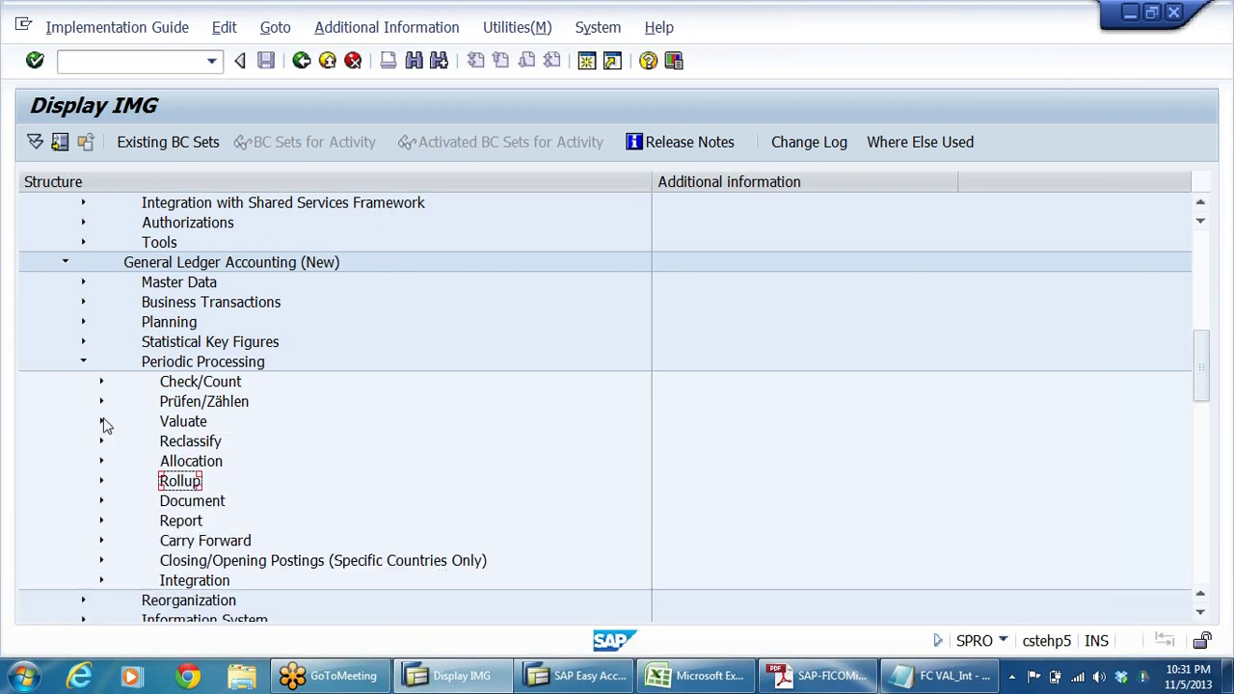
{"action": "left_click", "coordinate": [83, 363]}
{"action": "scroll", "coordinate": [312, 394], "scroll_direction": "up", "scroll_amount": 7}
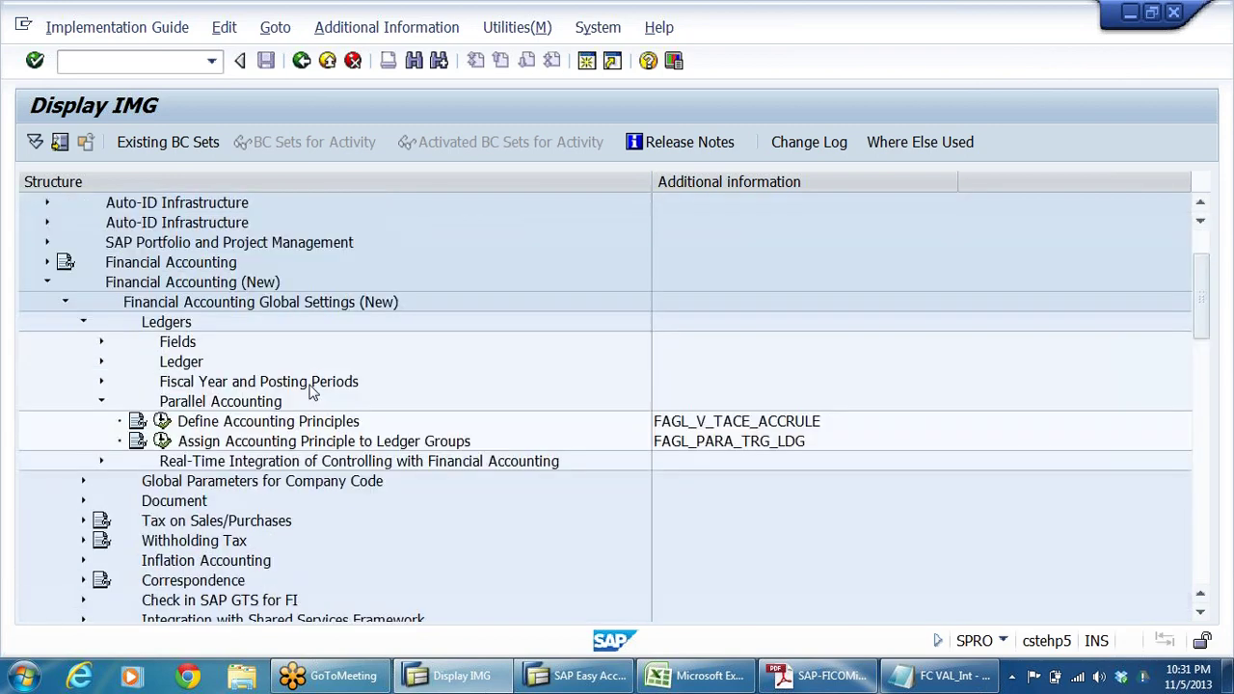
{"action": "scroll", "coordinate": [312, 391], "scroll_direction": "up", "scroll_amount": 2}
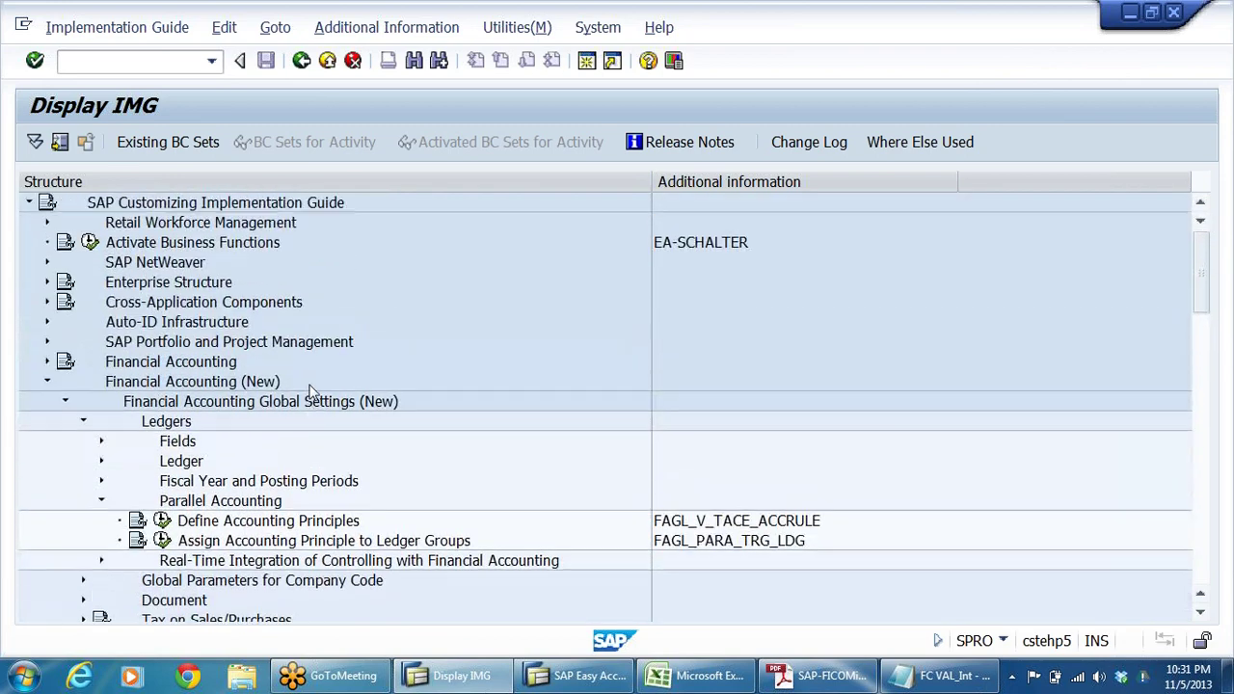
{"action": "left_click", "coordinate": [83, 421]}
{"action": "left_click", "coordinate": [65, 402]}
{"action": "left_click", "coordinate": [47, 382]}
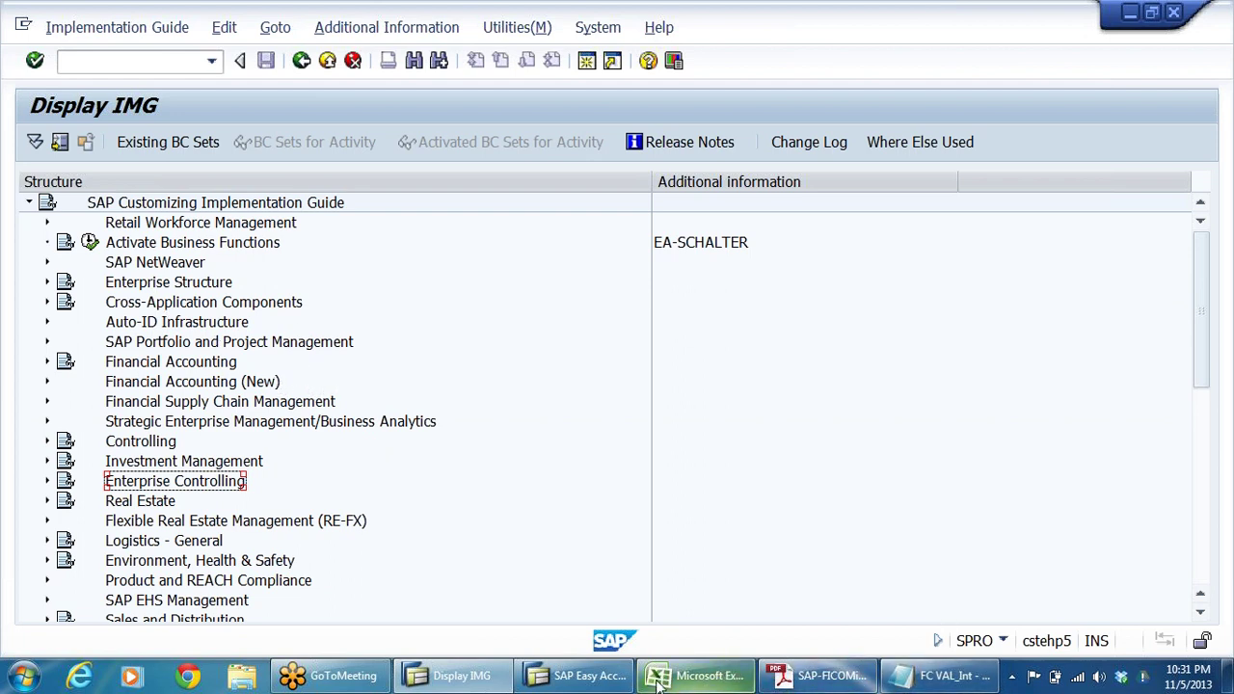
Check the purchase date, its exchange rate and the 31 October rate in the Notepad notes, and return to SAP Easy Access.
{"action": "left_click", "coordinate": [590, 675]}
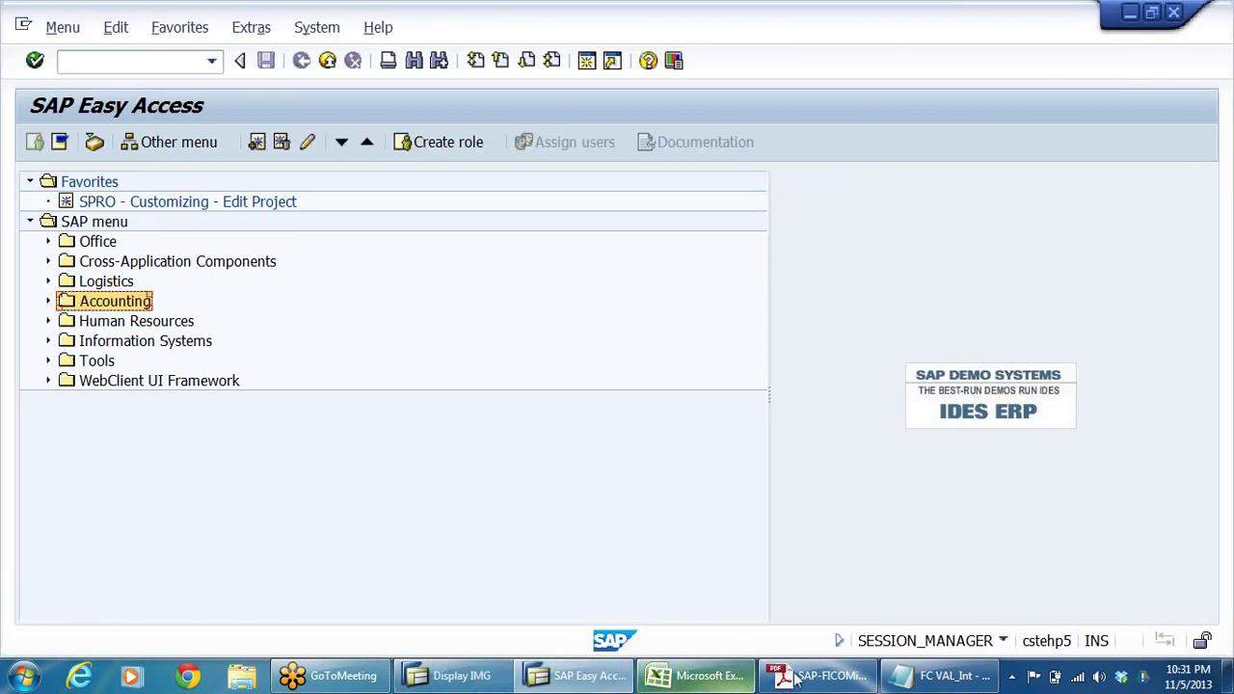
{"action": "left_click", "coordinate": [940, 675]}
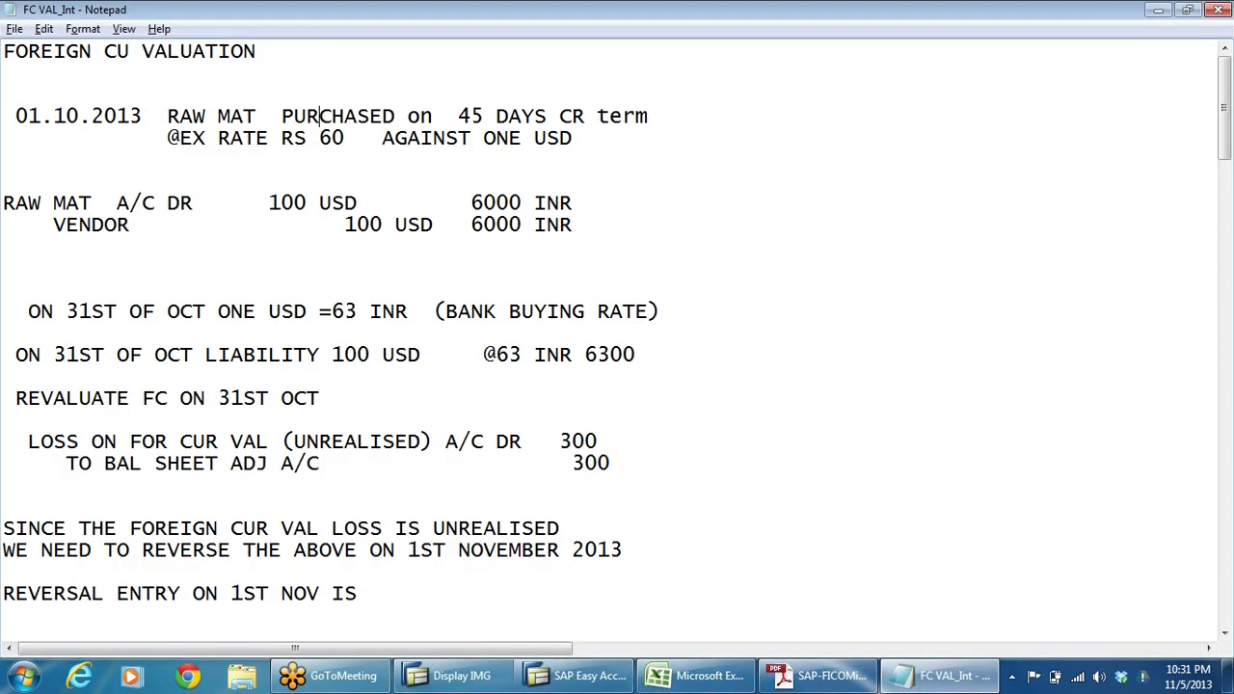
{"action": "left_click_drag", "start_coordinate": [41, 116], "coordinate": [154, 116]}
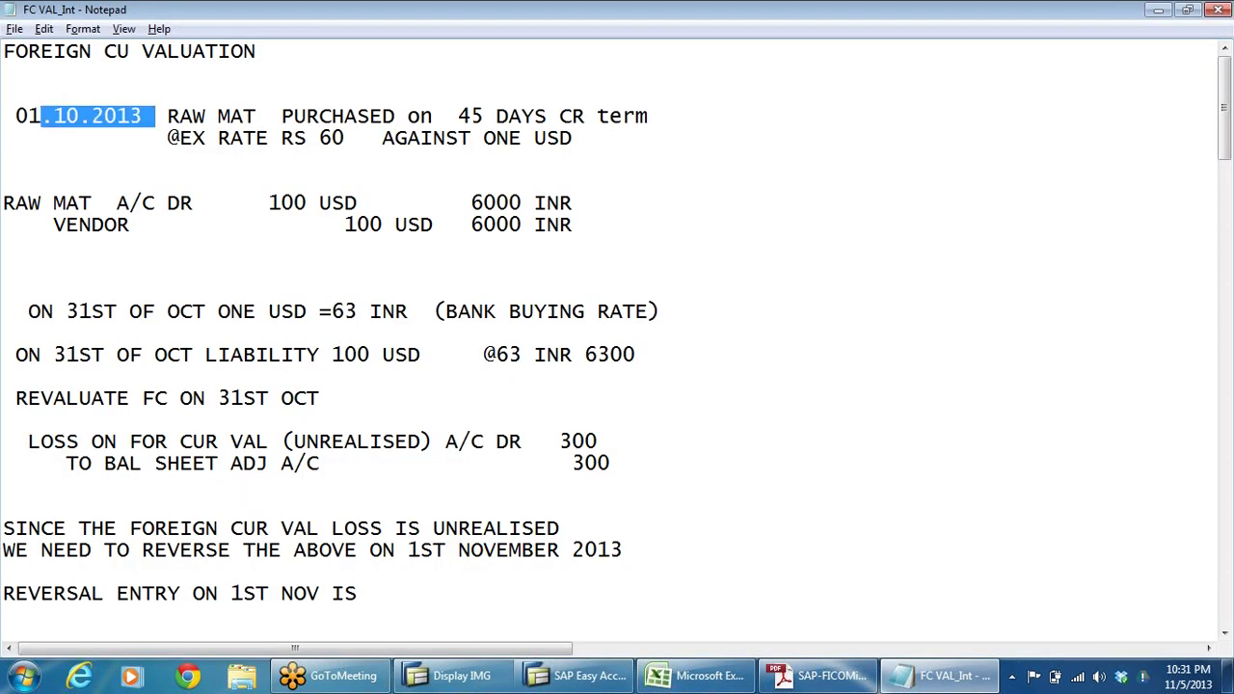
{"action": "left_click_drag", "start_coordinate": [319, 138], "coordinate": [370, 138]}
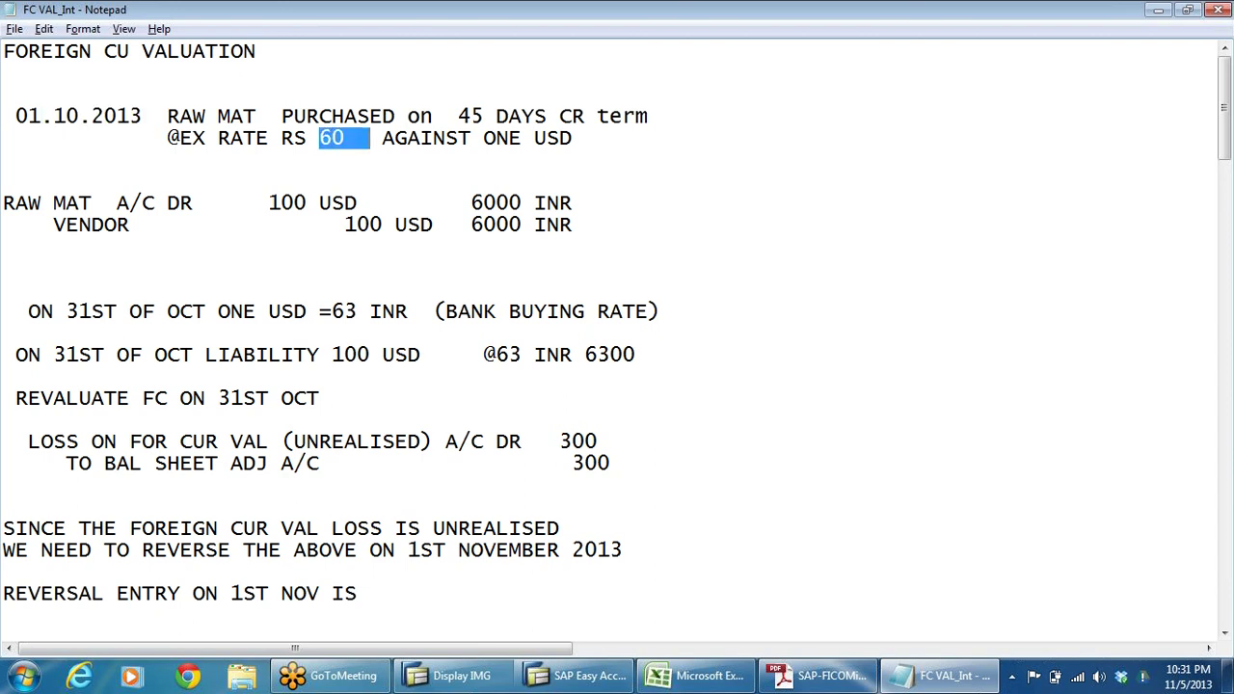
{"action": "left_click_drag", "start_coordinate": [2, 311], "coordinate": [245, 310]}
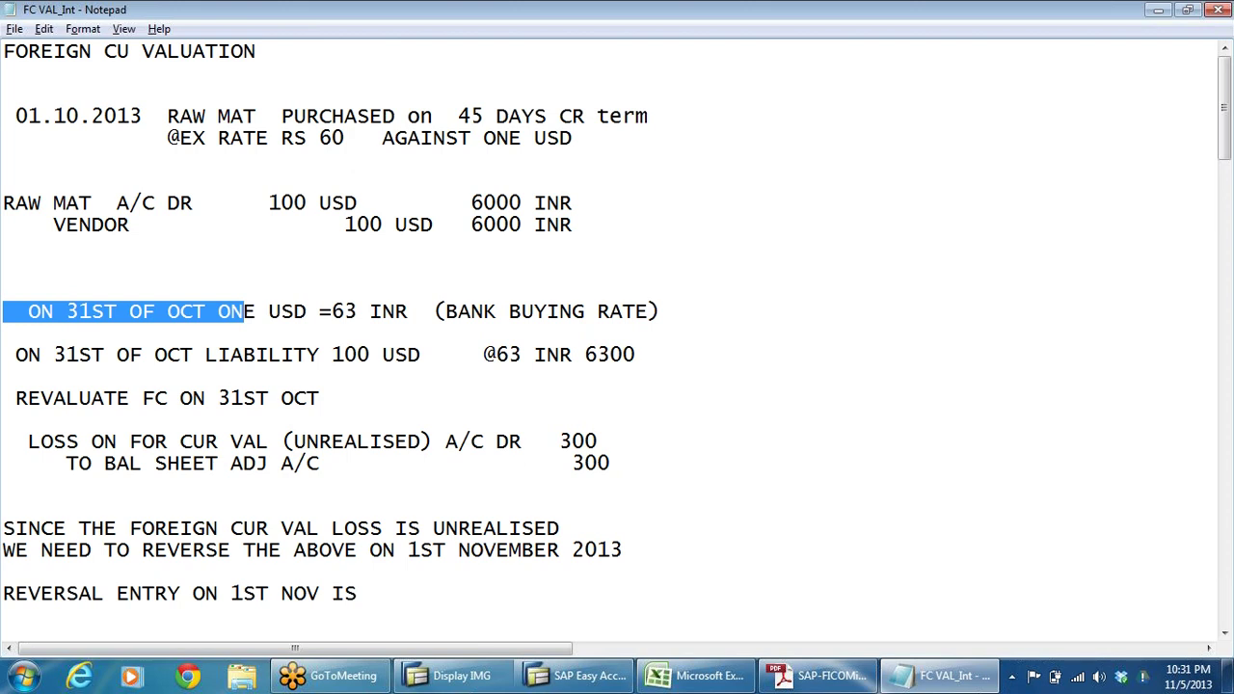
{"action": "left_click_drag", "start_coordinate": [332, 310], "coordinate": [357, 311]}
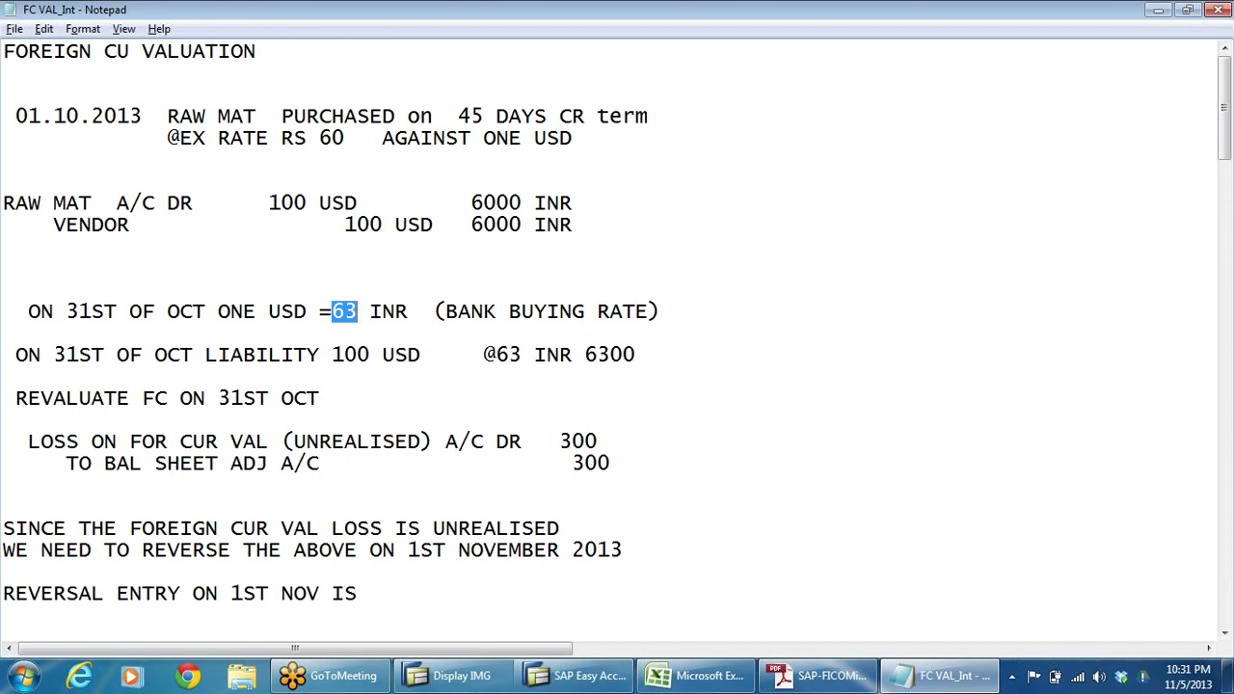
{"action": "key", "text": "alt+Tab"}
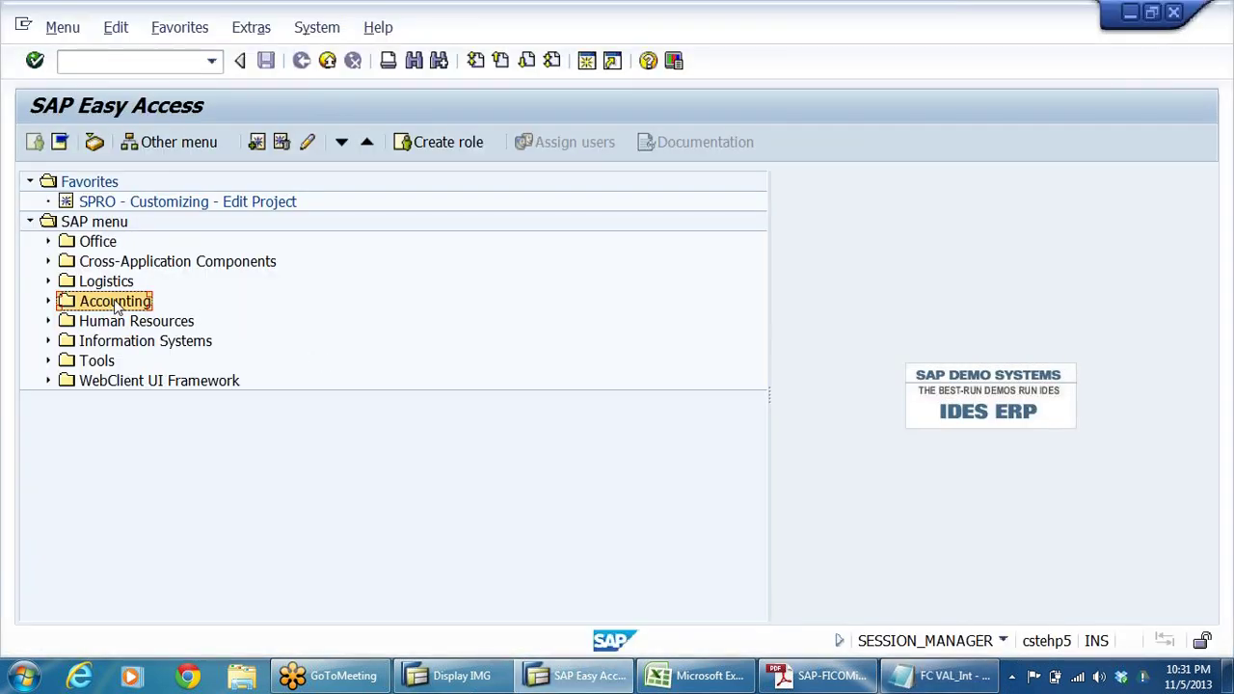
Open transaction F-43 Invoice - General from the Accounts Payable document entry folder under Financial Accounting.
{"action": "key", "text": "Right"}
{"action": "key", "text": "Right"}
{"action": "key", "text": "Right"}
{"action": "key", "text": "Right"}
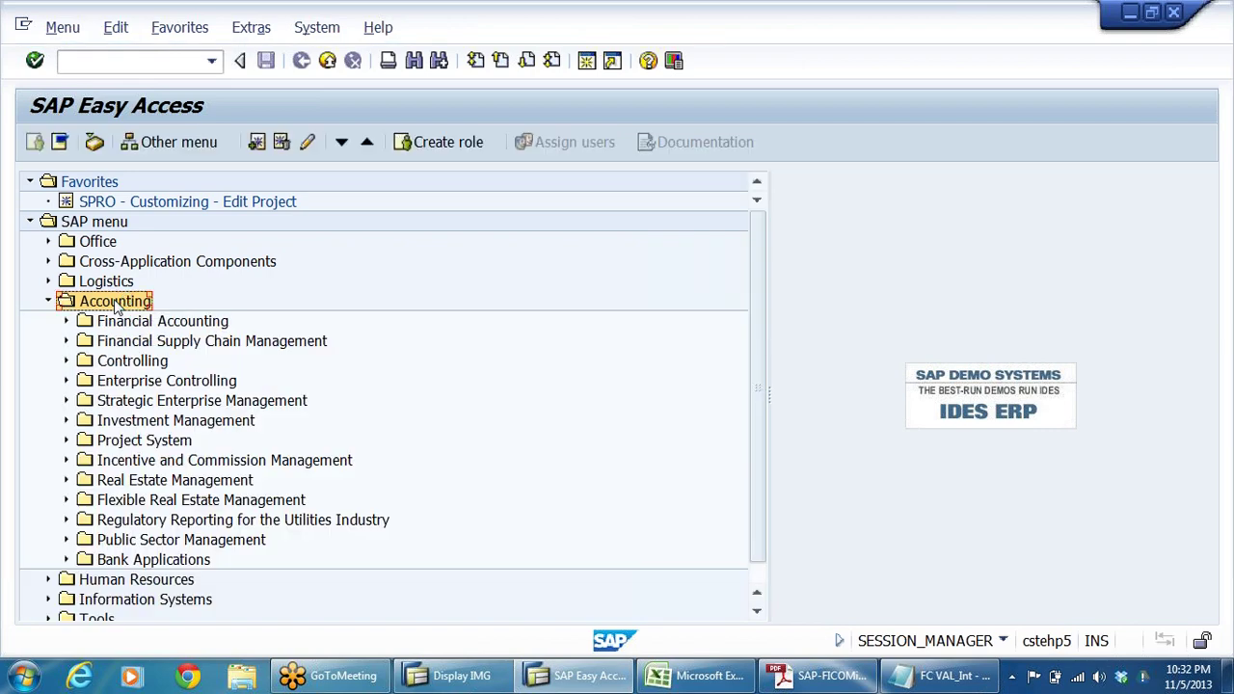
{"action": "key", "text": "Down"}
{"action": "key", "text": "Down"}
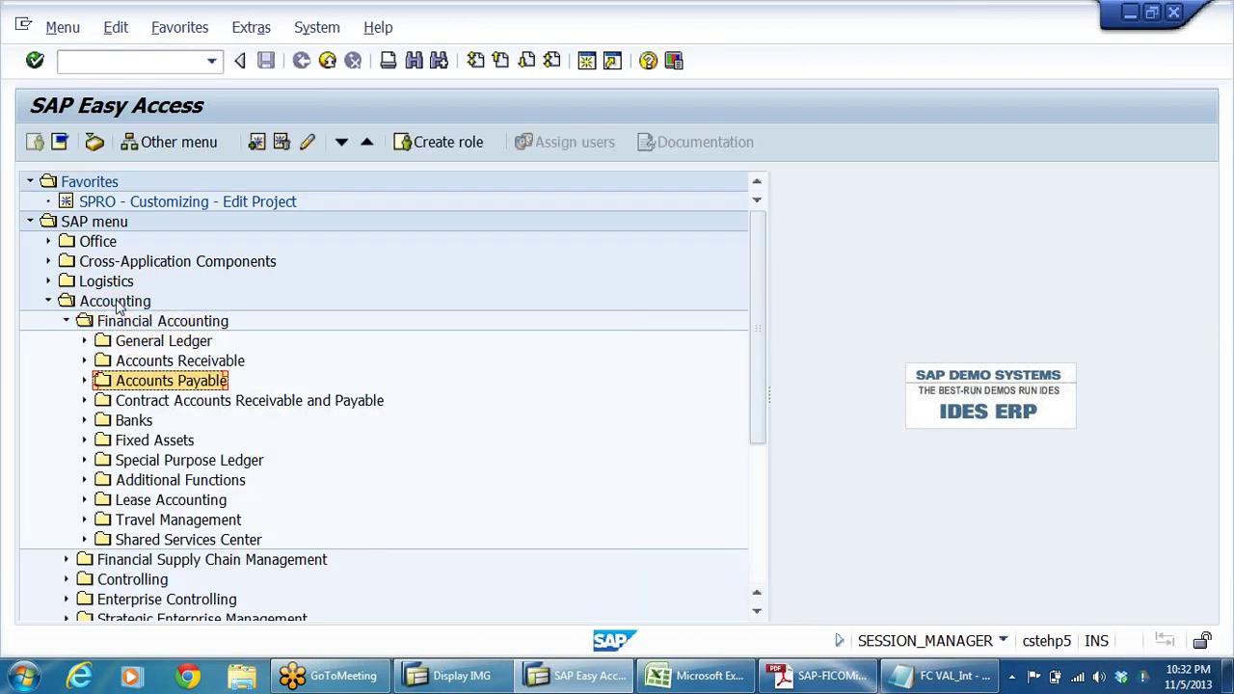
{"action": "key", "text": "Right"}
{"action": "key", "text": "Right"}
{"action": "key", "text": "Right"}
{"action": "key", "text": "Right"}
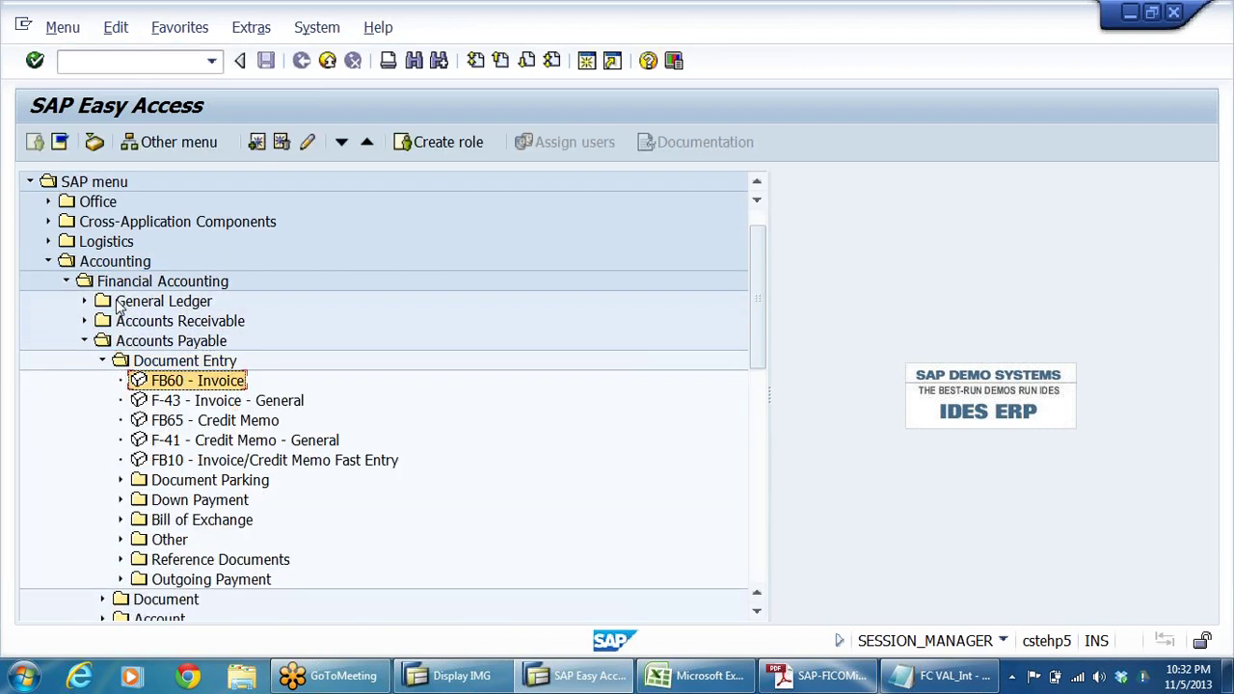
{"action": "key", "text": "Down"}
{"action": "key", "text": "Return"}
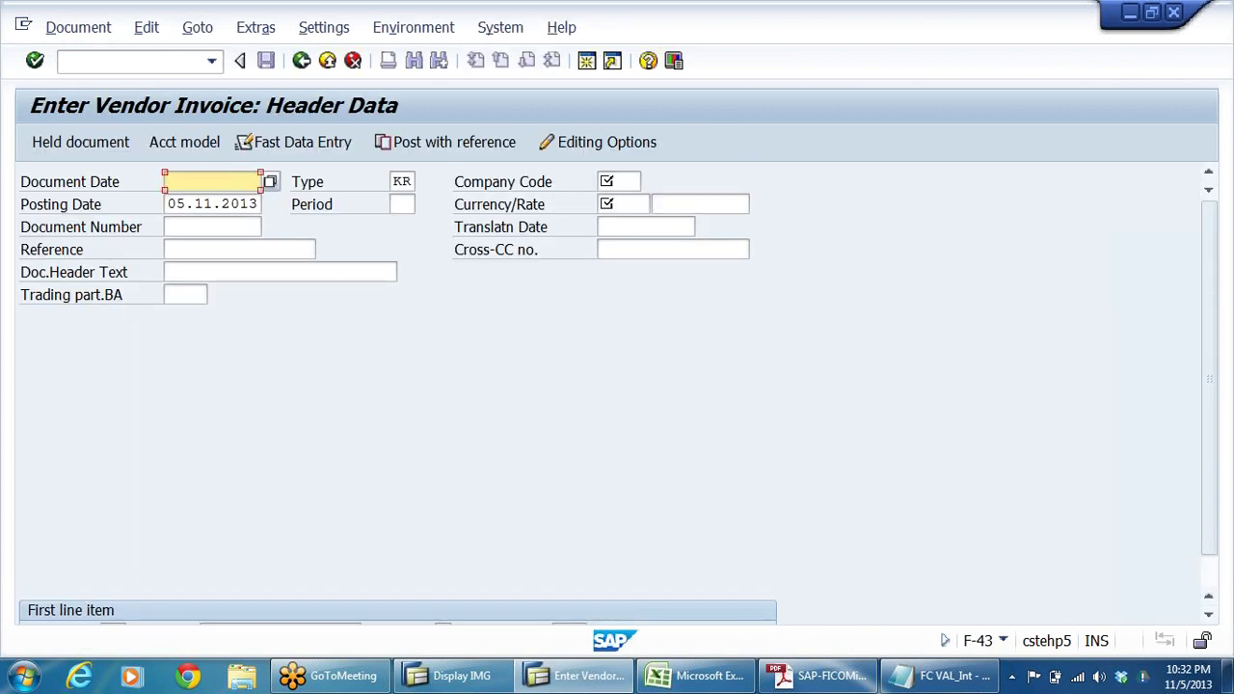
Set both the document date and the posting date of the vendor invoice to 01102013.
{"action": "type", "text": "01"}
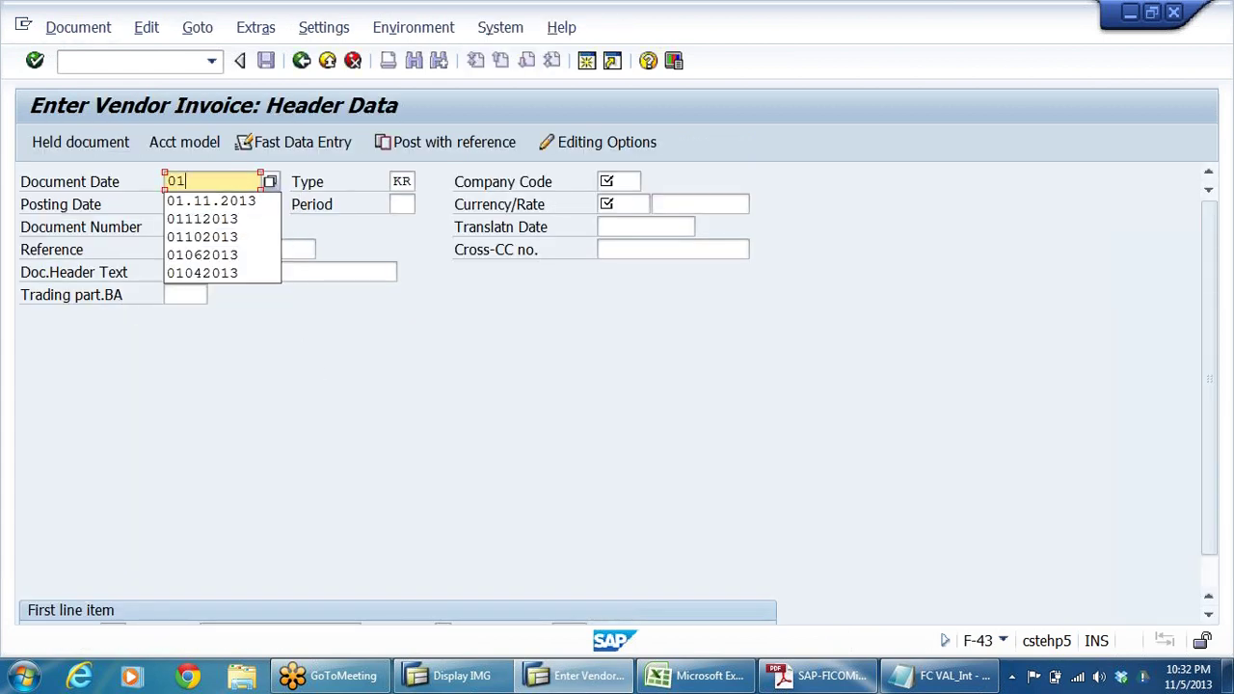
{"action": "type", "text": "1020"}
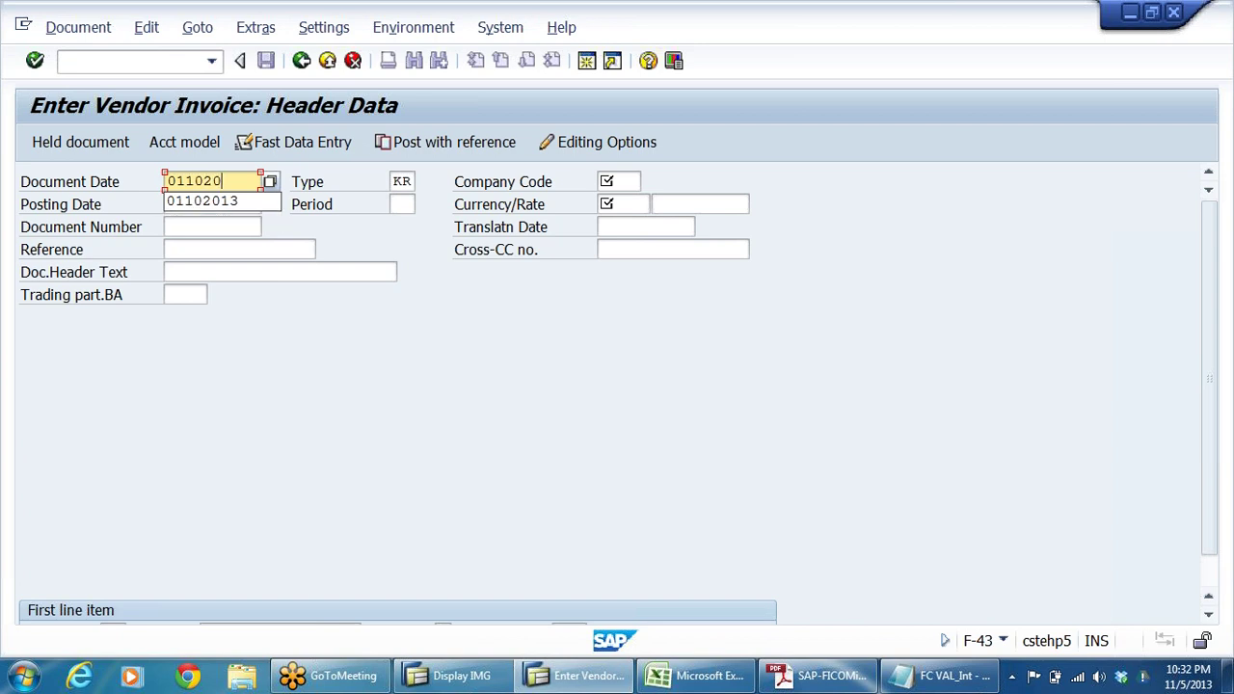
{"action": "key", "text": "Down"}
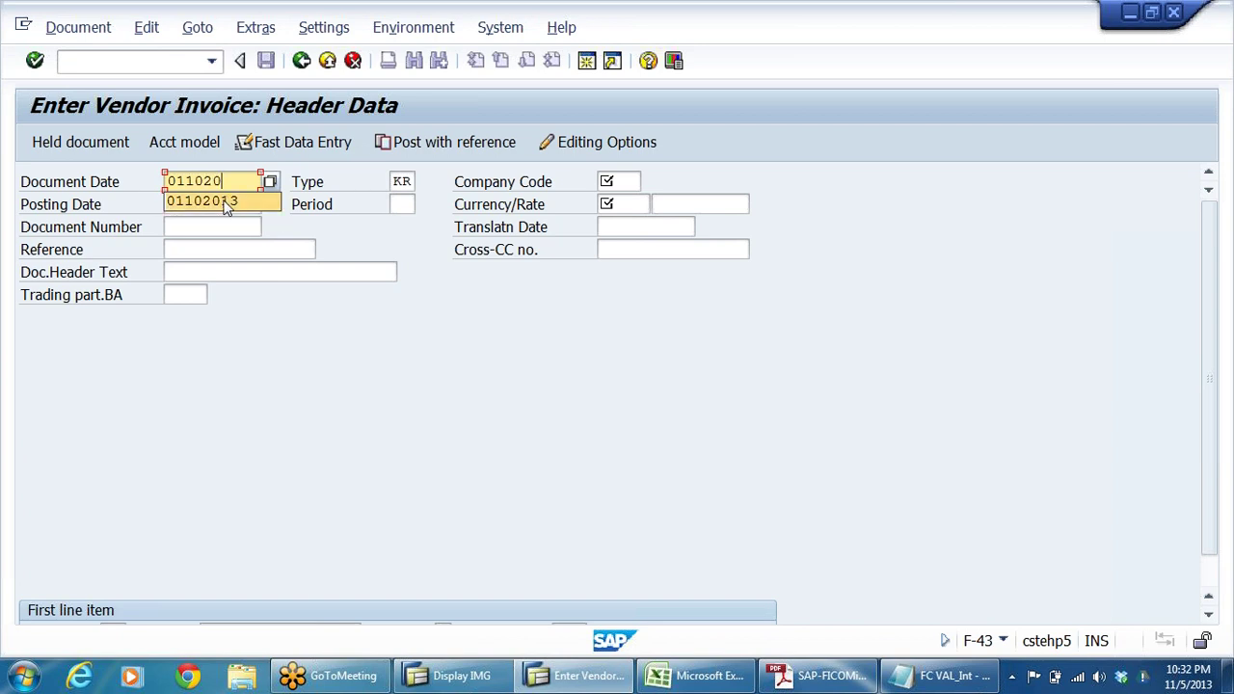
{"action": "key", "text": "Return"}
{"action": "key", "text": "shift+Left"}
{"action": "key", "text": "shift+Left"}
{"action": "key", "text": "shift+Left"}
{"action": "key", "text": "shift+Left"}
{"action": "key", "text": "shift+Left"}
{"action": "key", "text": "shift+Left"}
{"action": "key", "text": "shift+Left"}
{"action": "key", "text": "shift+Left"}
{"action": "key", "text": "ctrl+c"}
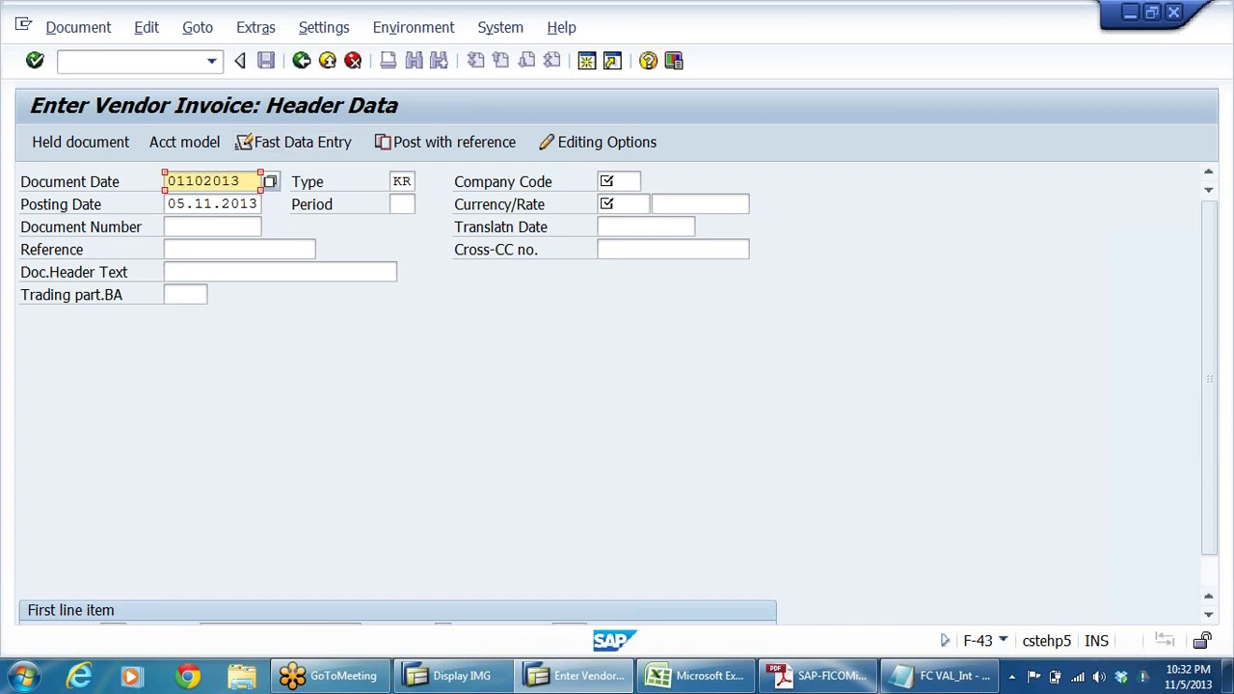
{"action": "key", "text": "Tab"}
{"action": "key", "text": "ctrl+v"}
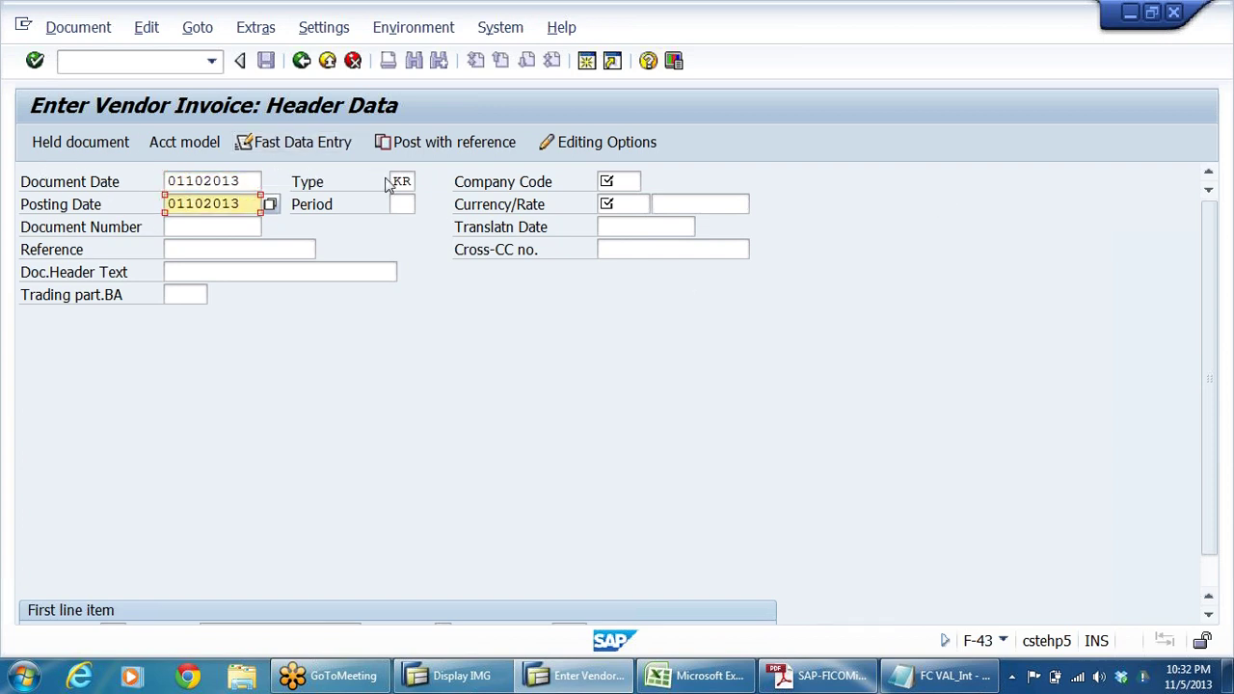
Enter company code DRLB and currency USD in the vendor invoice header.
{"action": "left_click", "coordinate": [618, 181]}
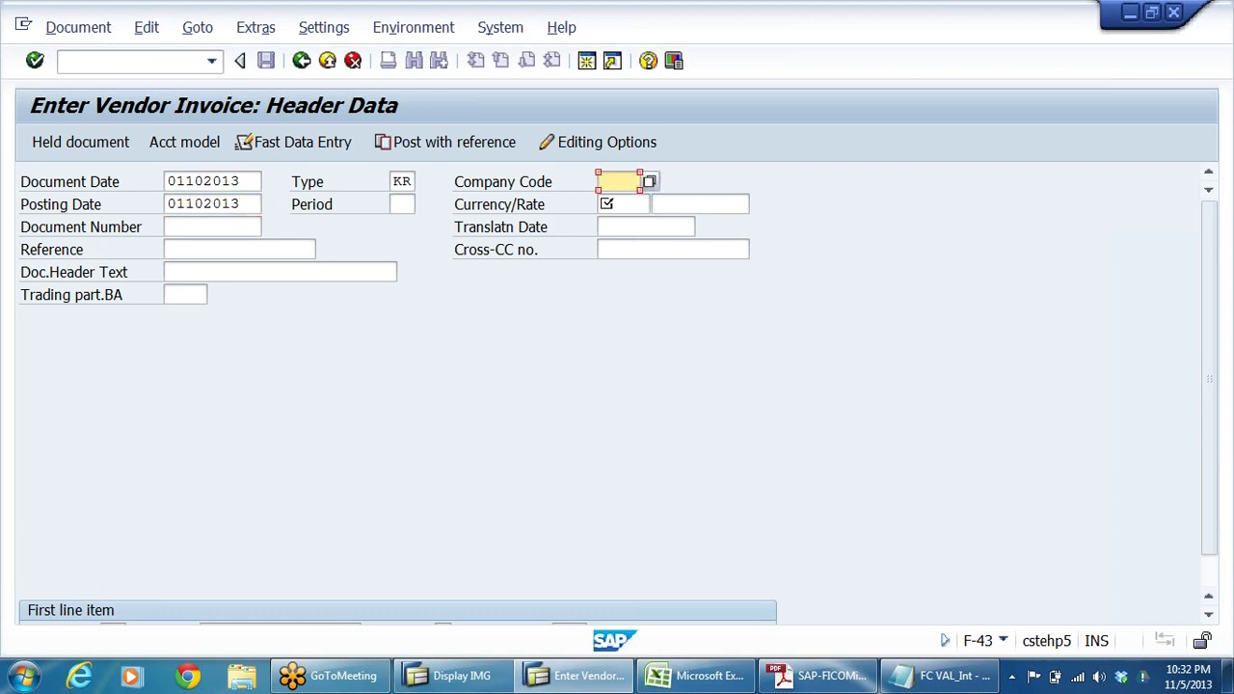
{"action": "type", "text": "D"}
{"action": "left_click", "coordinate": [624, 199]}
{"action": "left_click", "coordinate": [607, 204]}
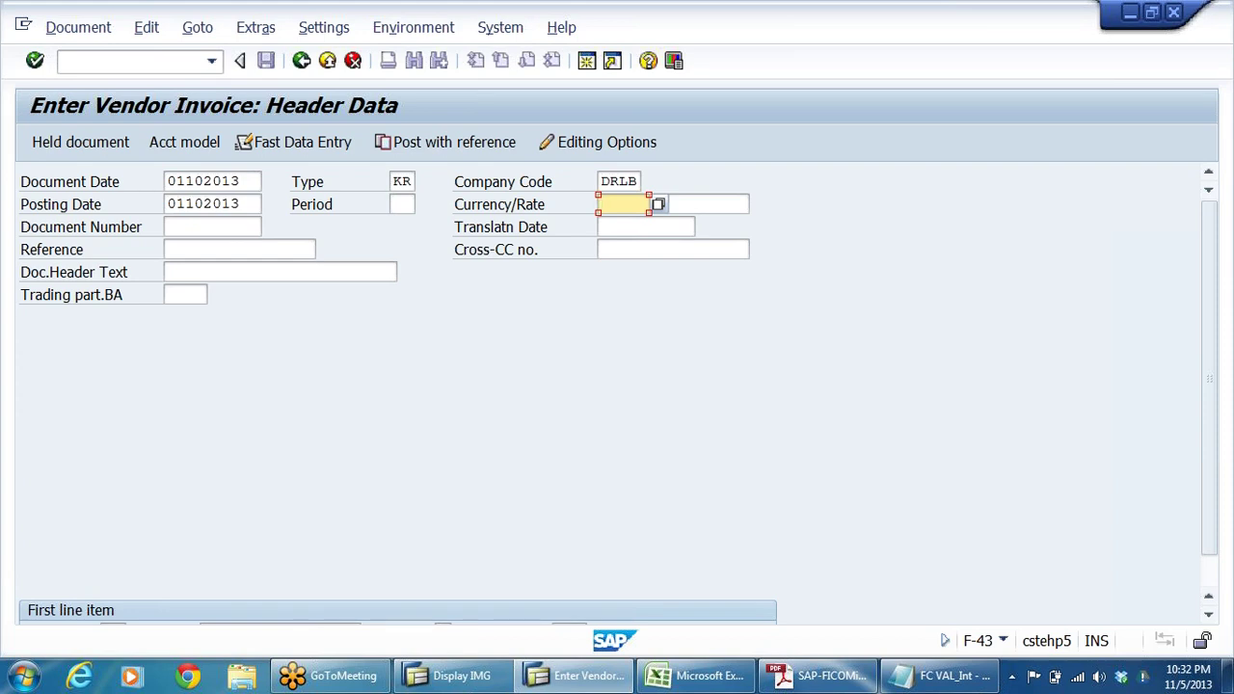
{"action": "type", "text": "USD"}
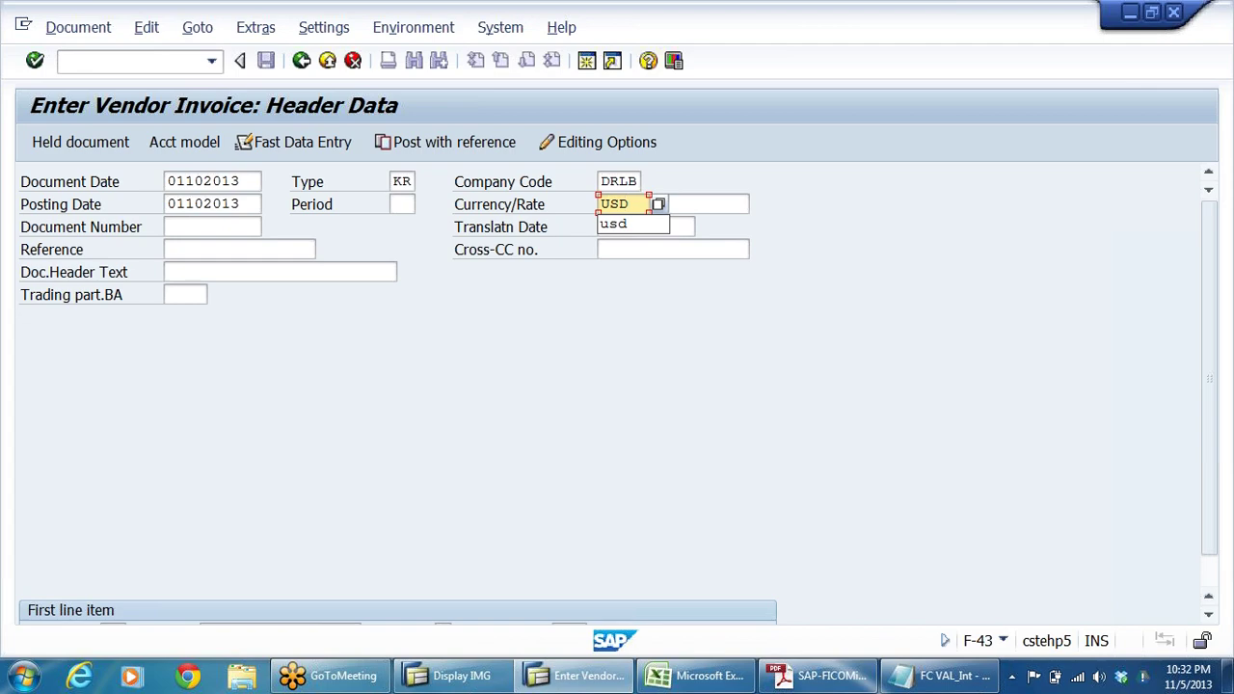
{"action": "key", "text": "Tab"}
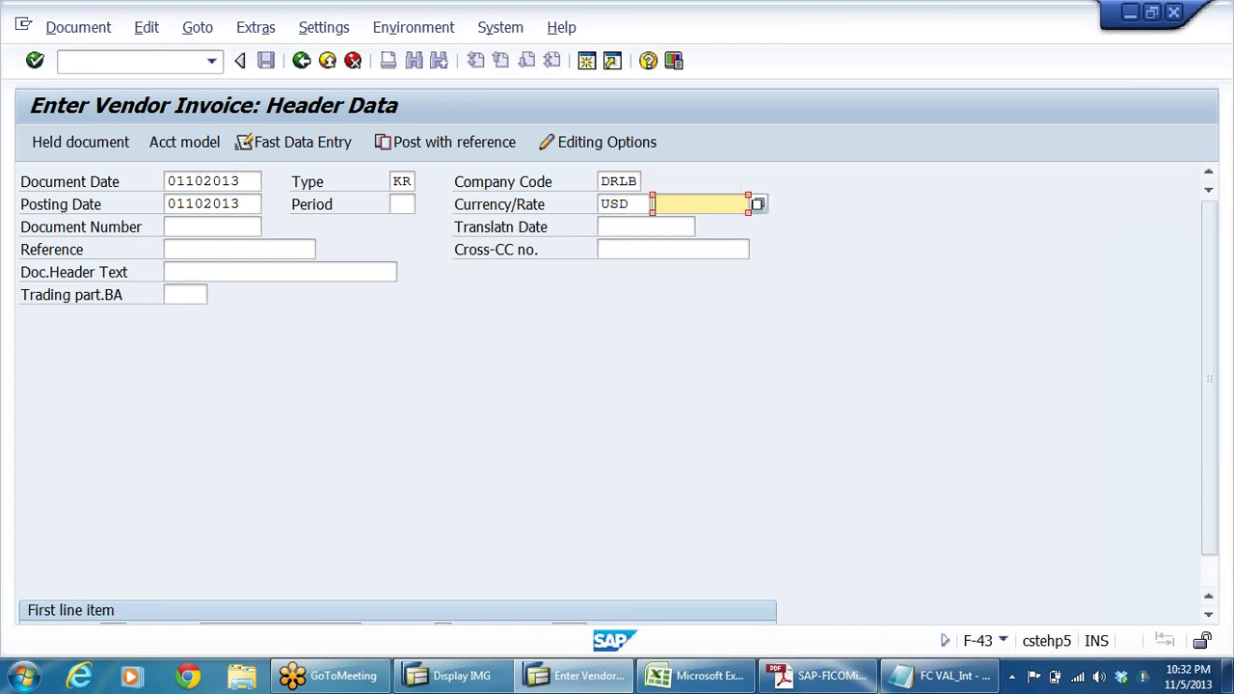
Check the exchange rate of the raw material purchase in the Notepad notes and return to the vendor invoice header.
{"action": "key", "text": "alt+Tab"}
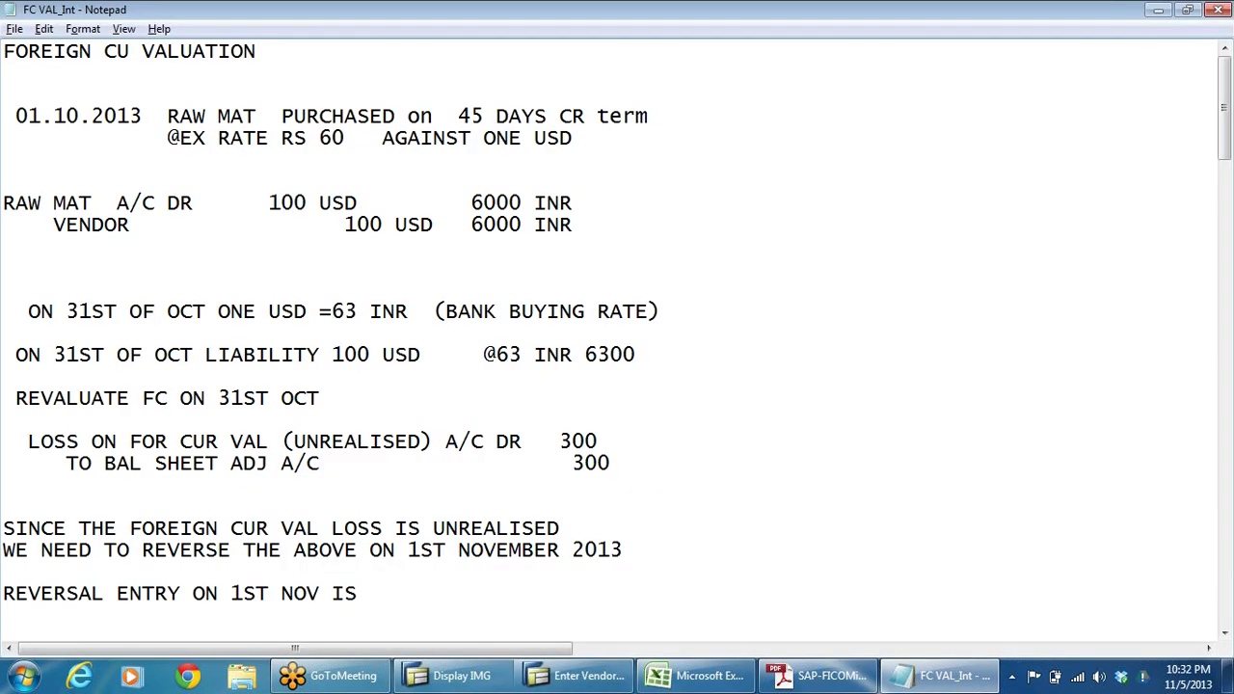
{"action": "left_click_drag", "start_coordinate": [319, 138], "coordinate": [421, 138]}
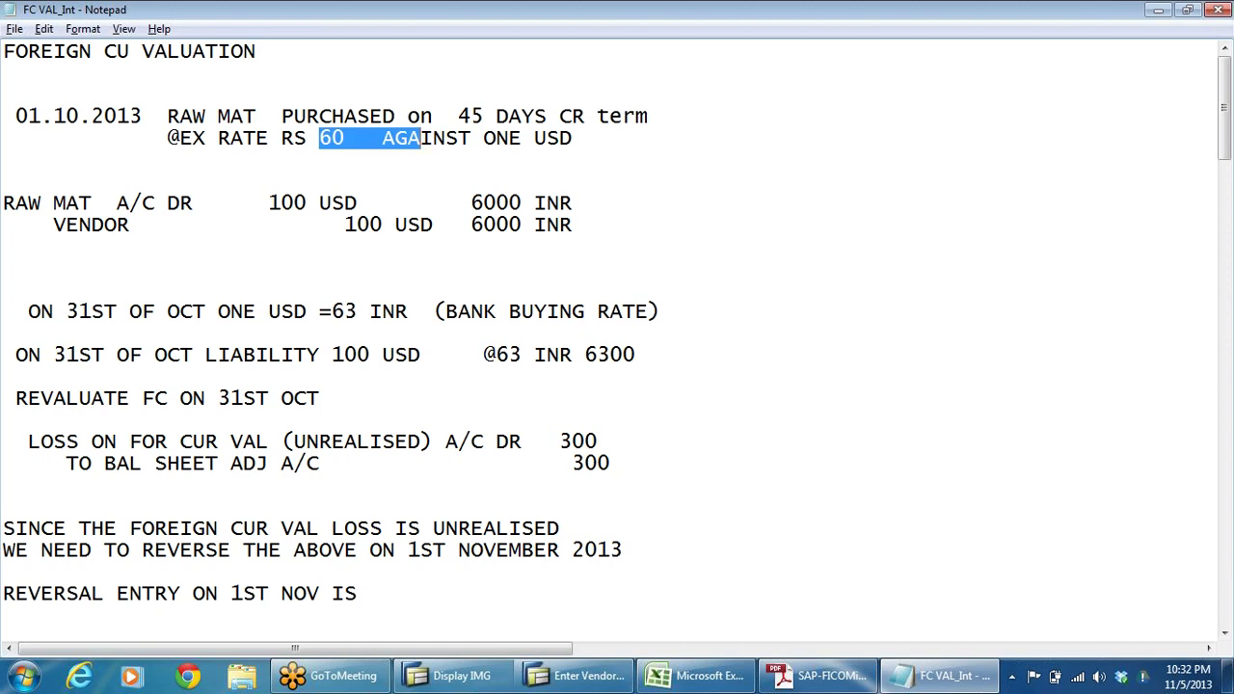
{"action": "left_click", "coordinate": [407, 138]}
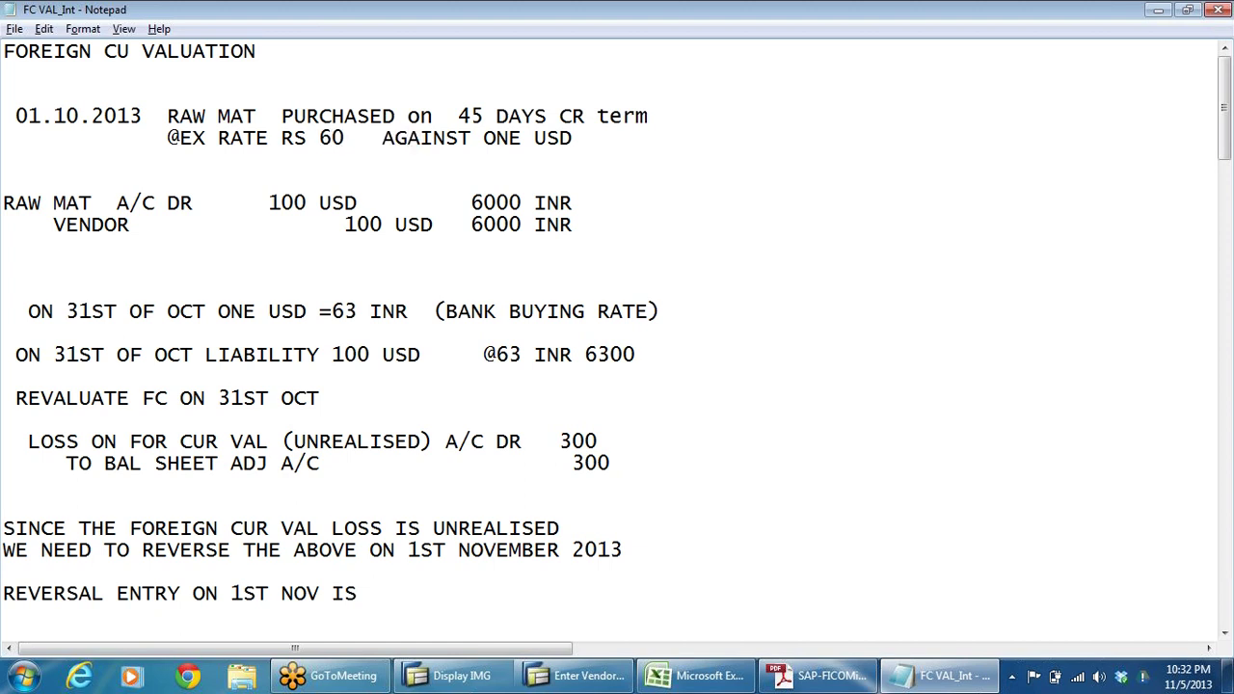
{"action": "left_click_drag", "start_coordinate": [319, 138], "coordinate": [407, 138]}
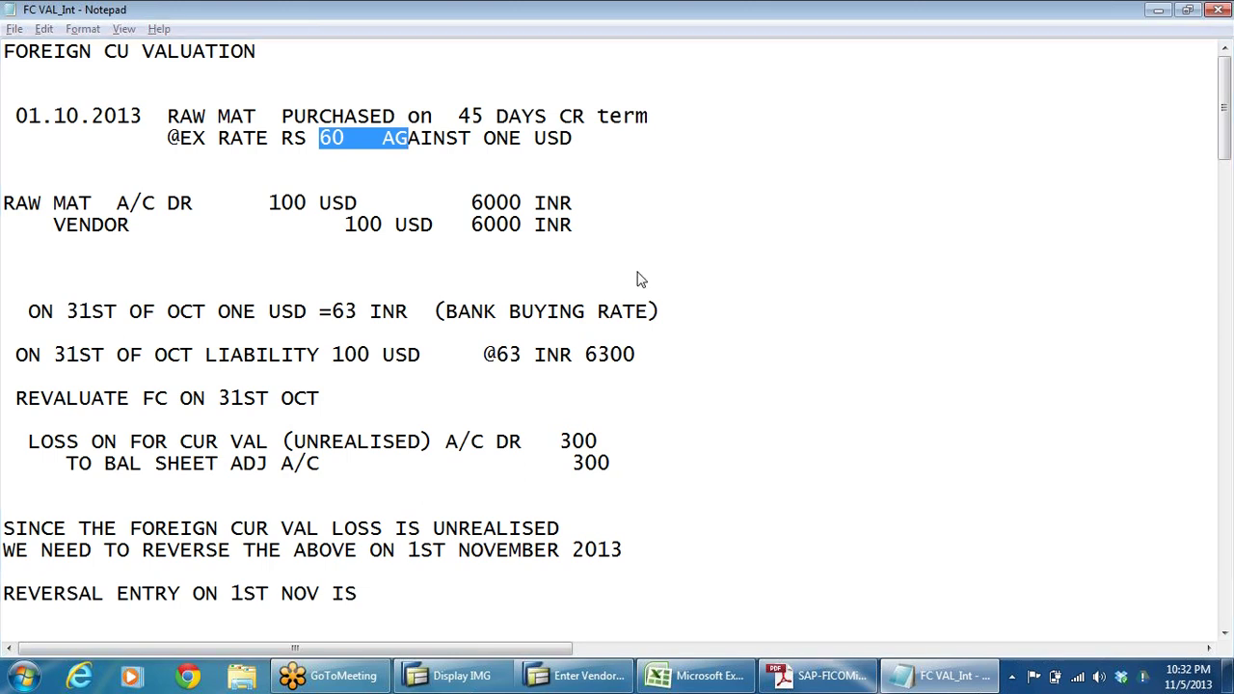
{"action": "key", "text": "alt+Tab"}
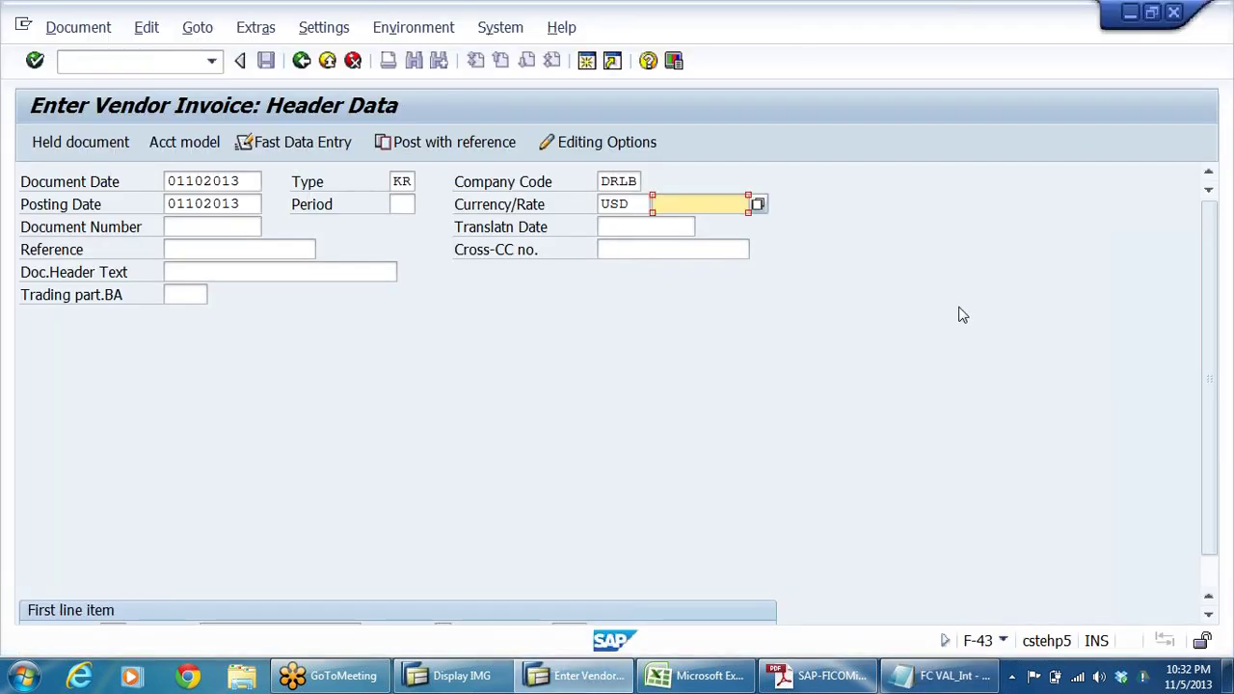
Set the invoice exchange rate to 60, pick vendor ABC RAW MATERIAL SUPPLIERS for the first line item, and proceed to the vendor item.
{"action": "type", "text": "60"}
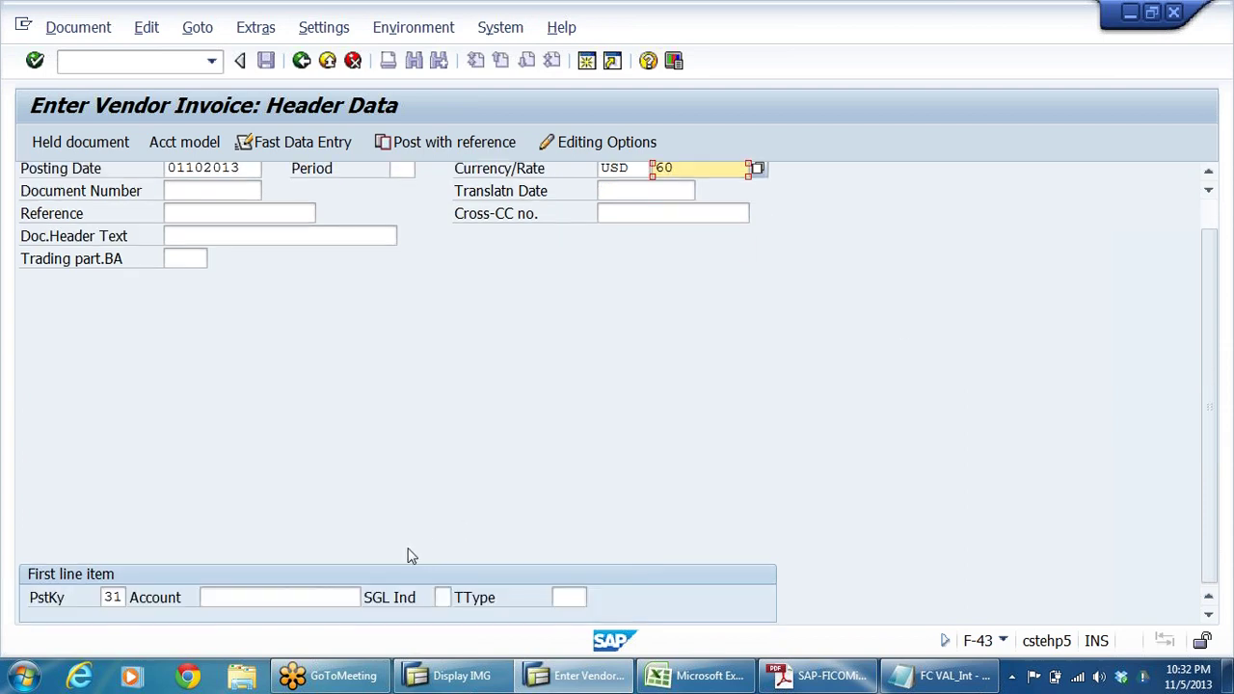
{"action": "left_click", "coordinate": [357, 598]}
{"action": "key", "text": "F4"}
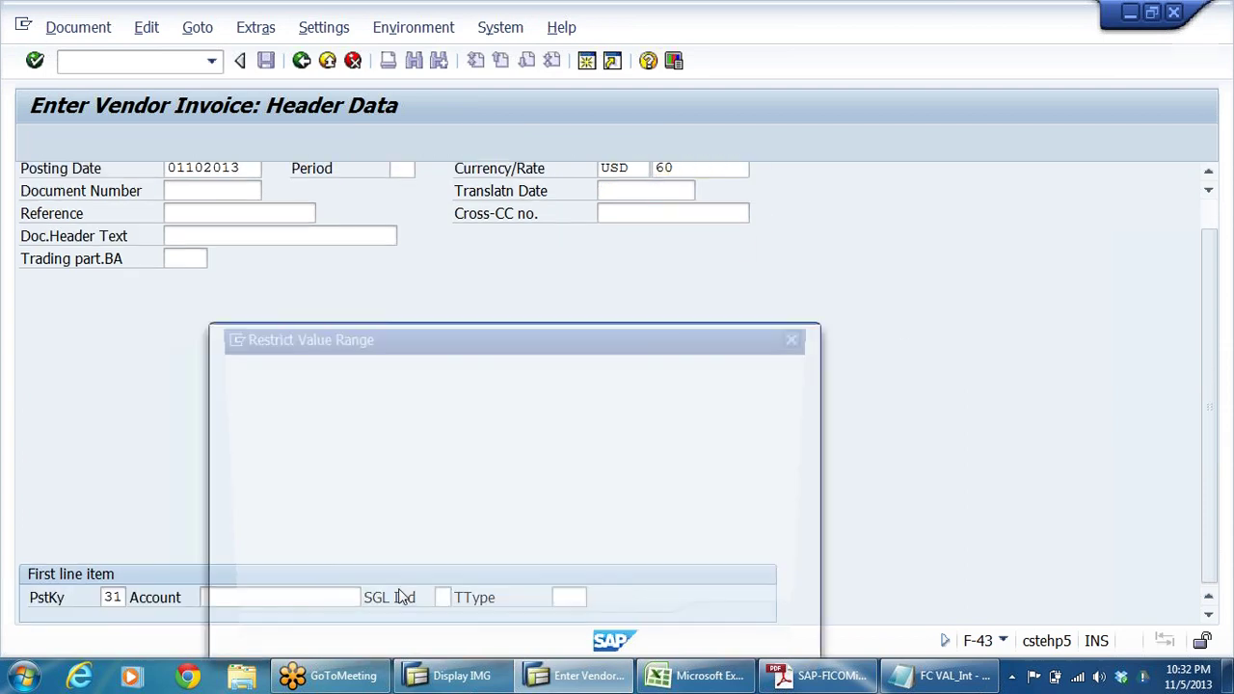
{"action": "key", "text": "Return"}
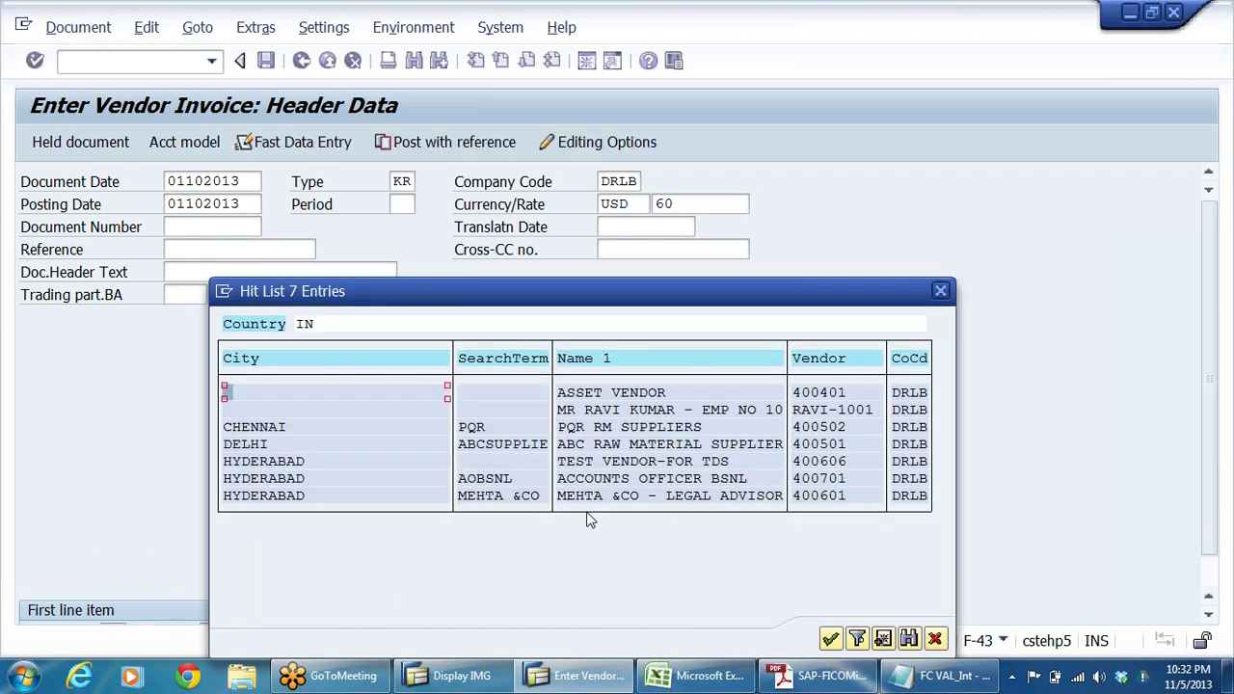
{"action": "left_click", "coordinate": [615, 446]}
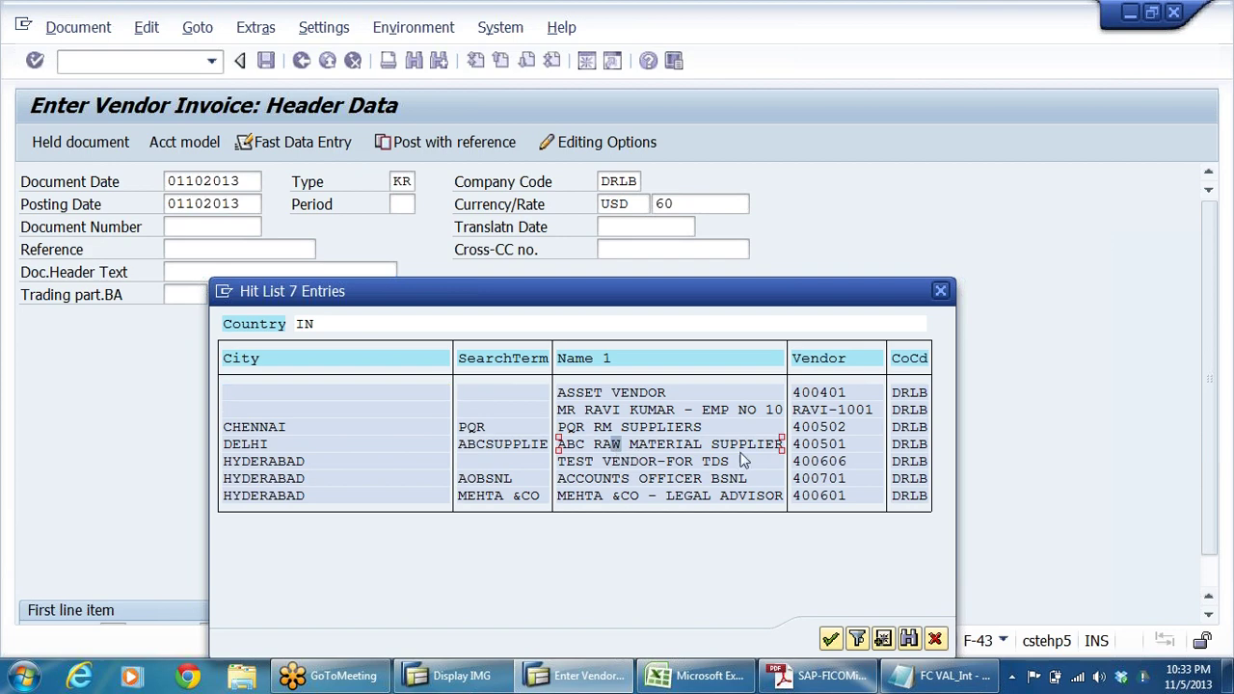
{"action": "left_click", "coordinate": [834, 448]}
{"action": "double_click", "coordinate": [744, 448]}
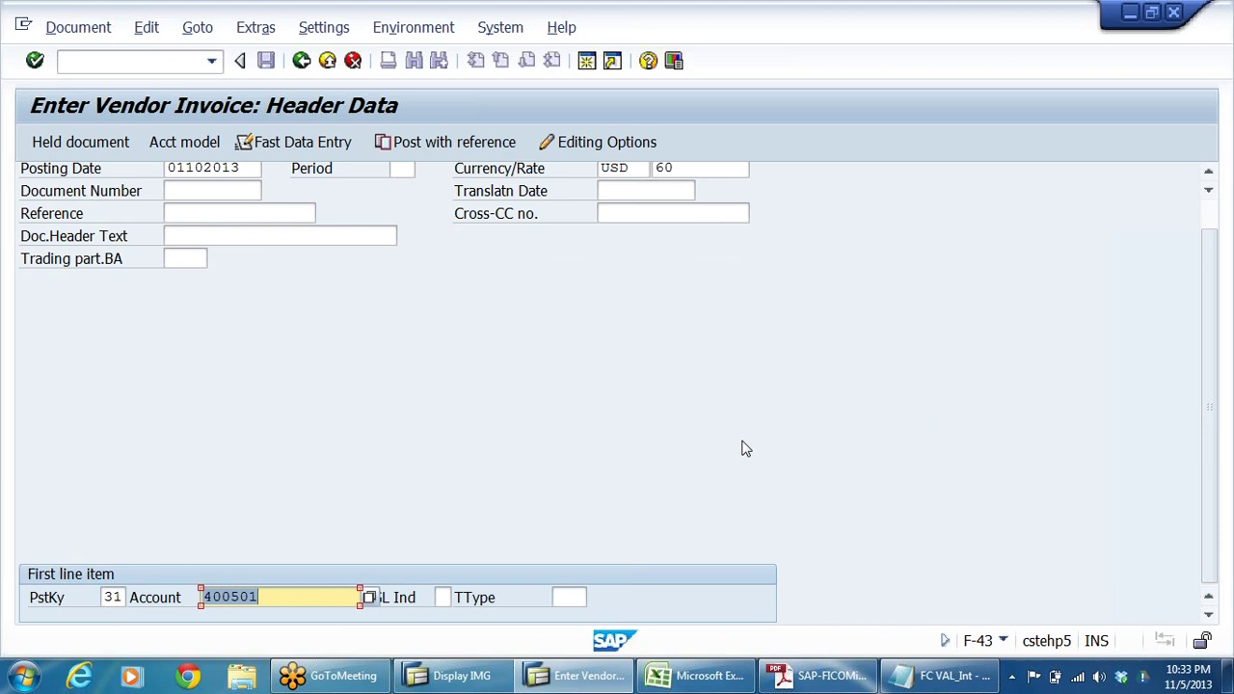
{"action": "key", "text": "Return"}
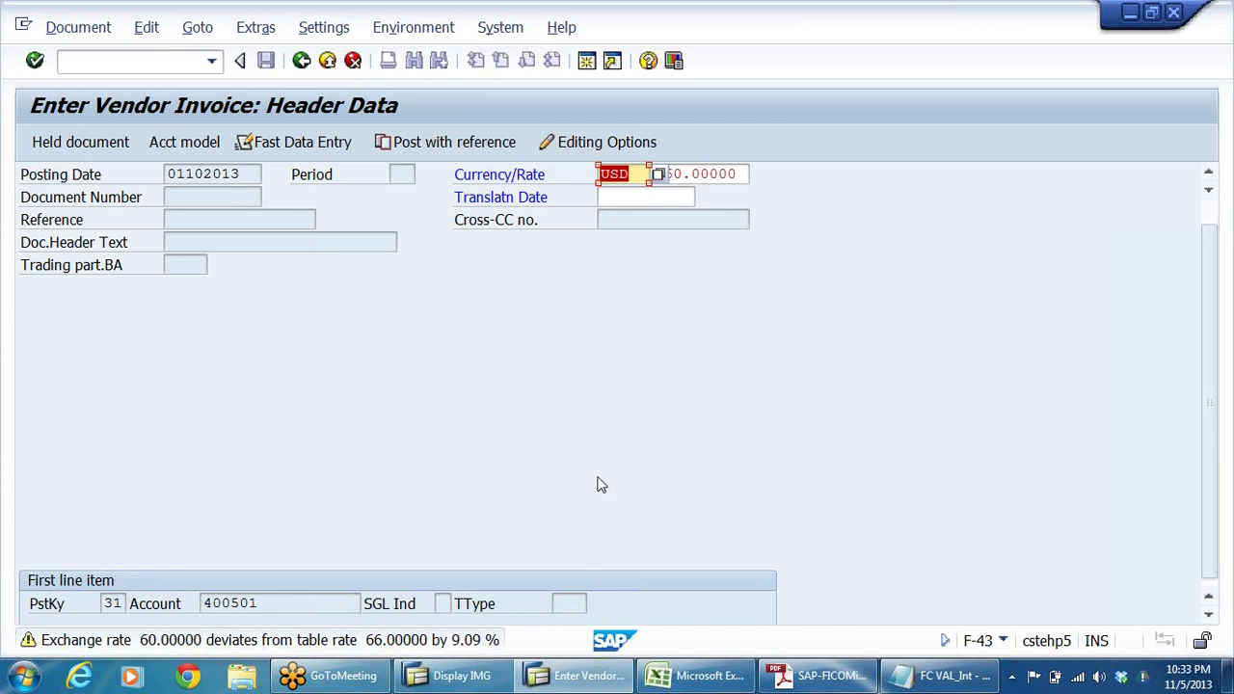
{"action": "key", "text": "Return"}
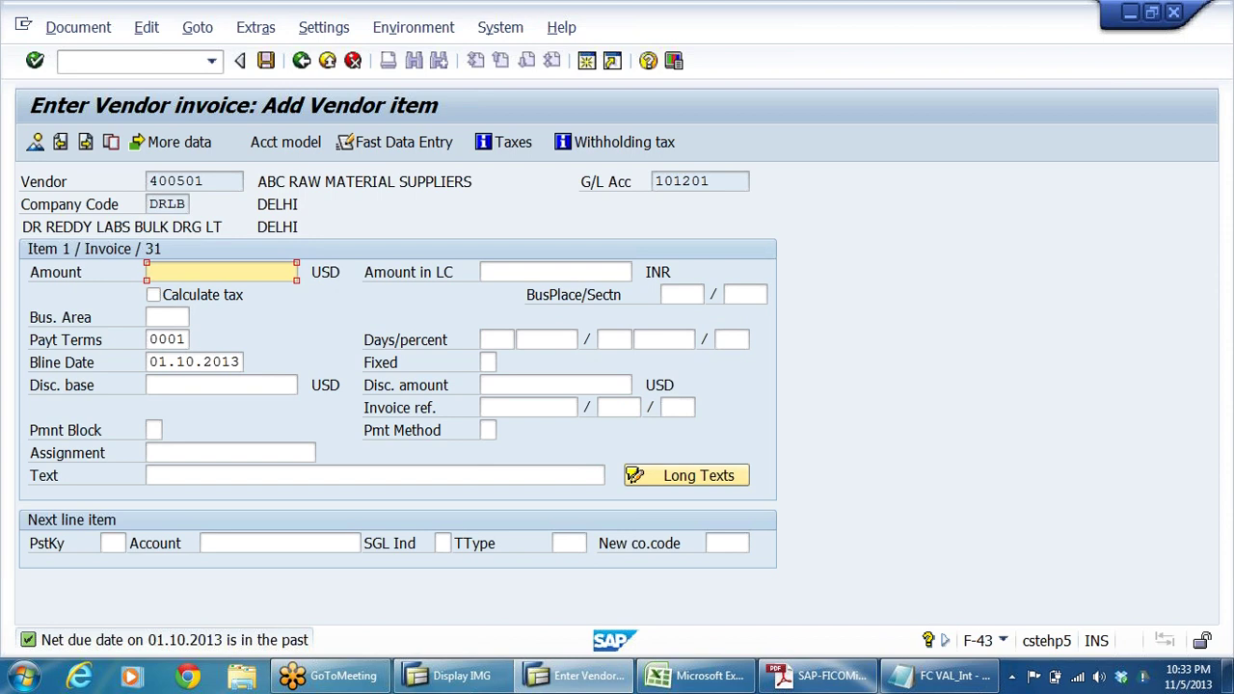
Enter amount 100 USD and the text "TEST FOR FOR CURRENCY VALUATON" in the vendor item.
{"action": "type", "text": "100"}
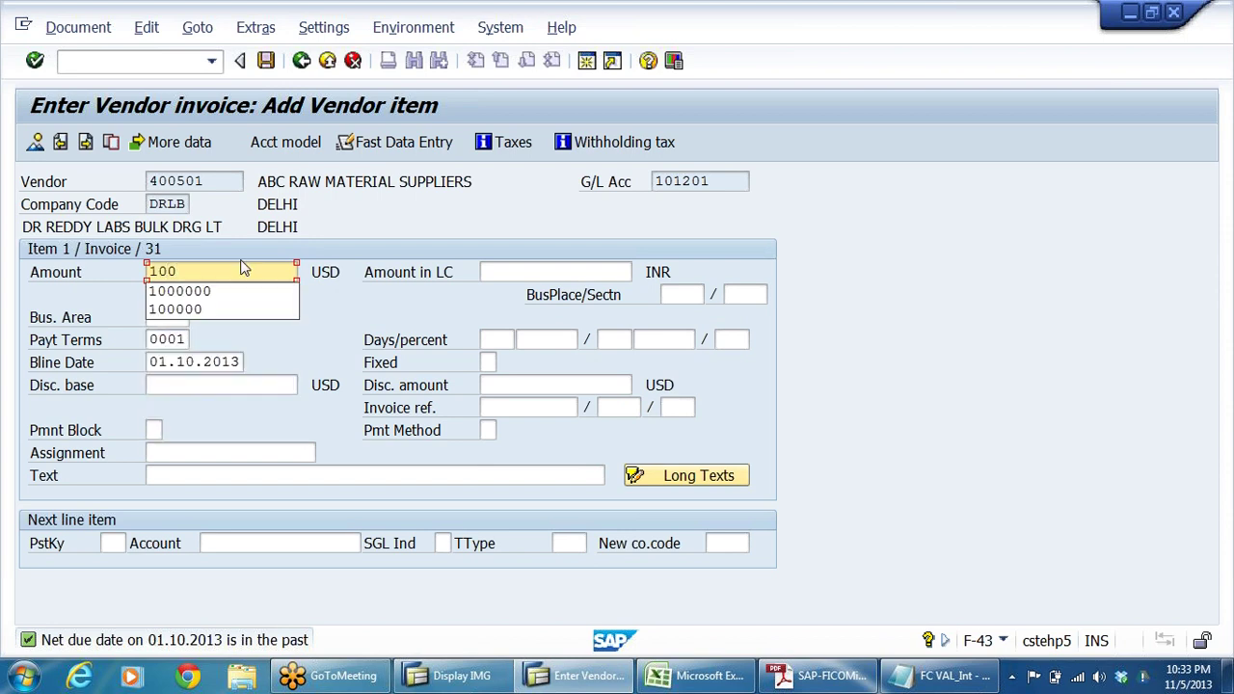
{"action": "key", "text": "Escape"}
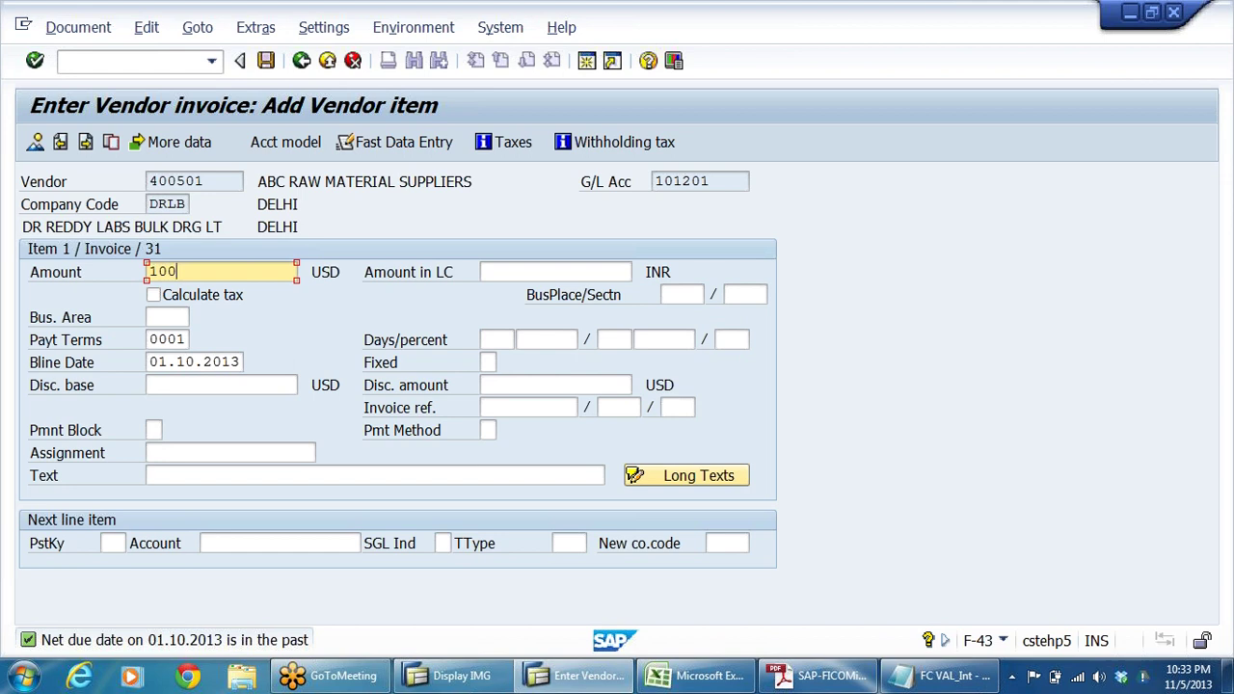
{"action": "left_click", "coordinate": [593, 476]}
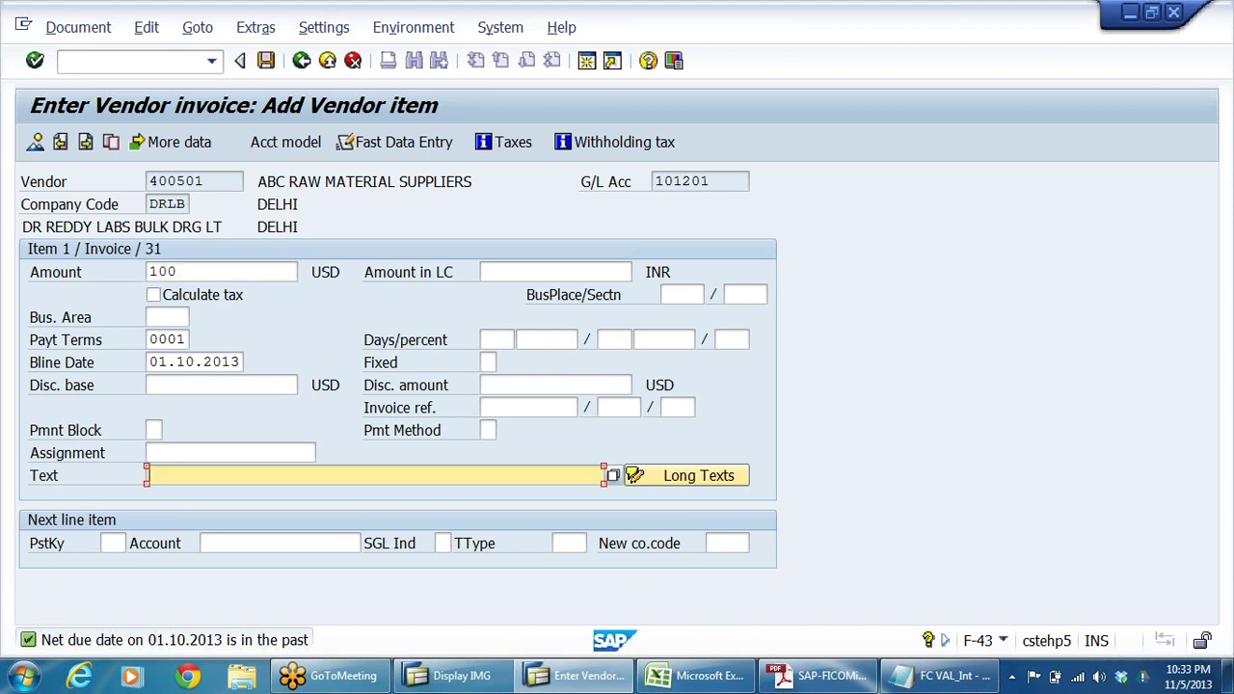
{"action": "type", "text": "TEST "}
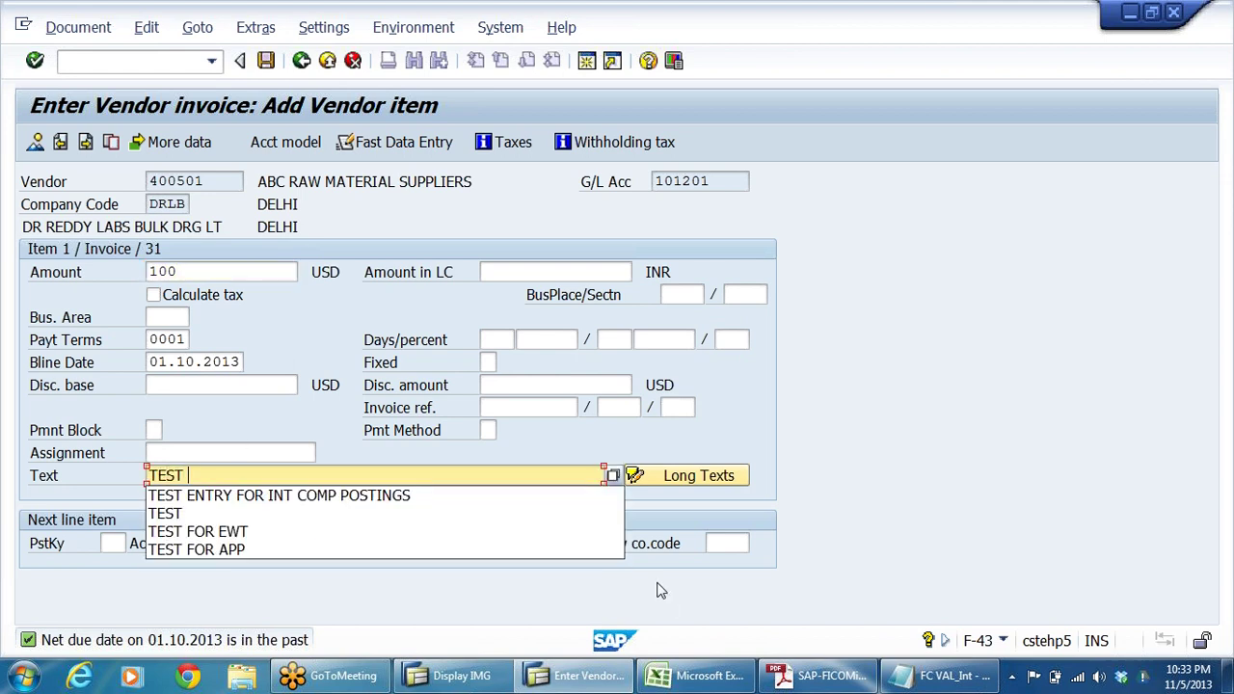
{"action": "type", "text": "FOR F"}
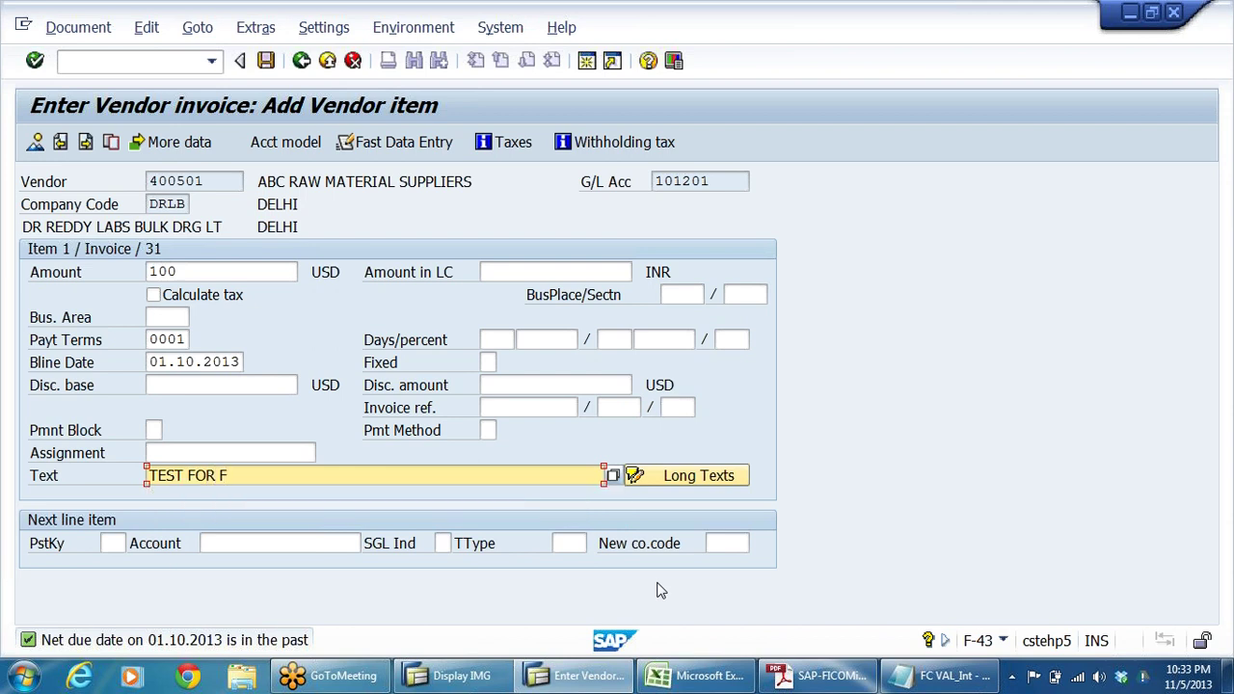
{"action": "type", "text": "OR CURRENCY"}
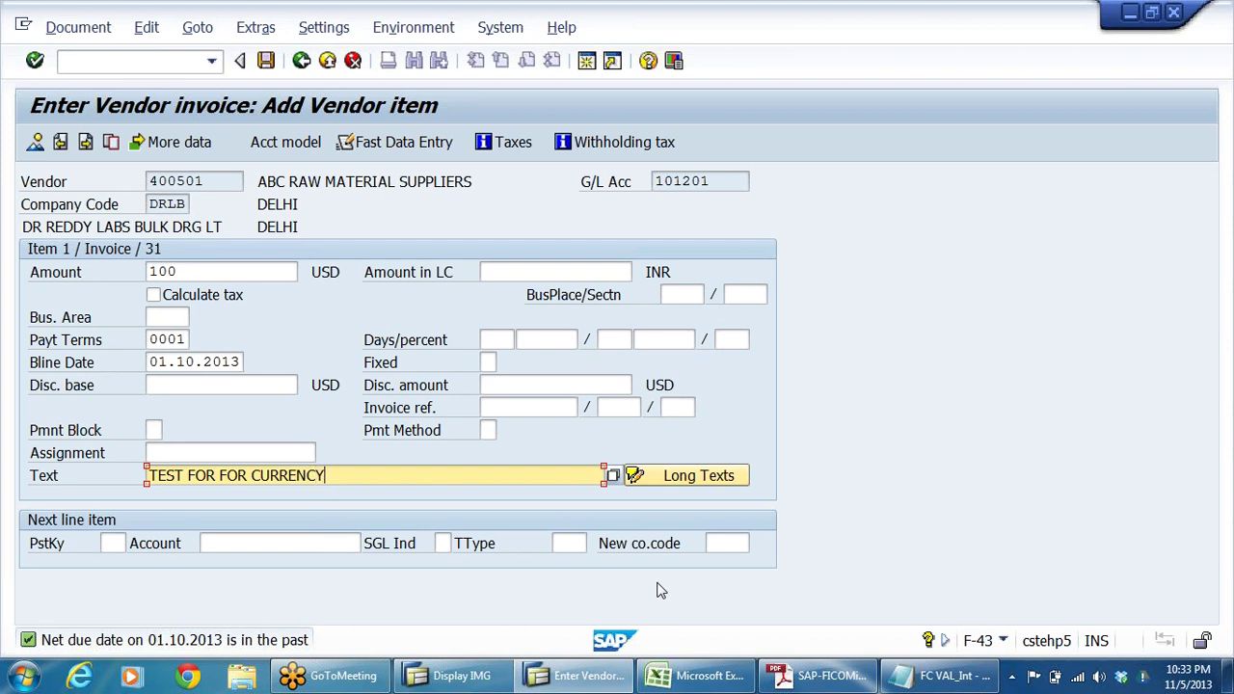
{"action": "type", "text": " VALUATON"}
Set the posting key of the next line item to 40.
{"action": "left_click", "coordinate": [112, 543]}
{"action": "left_click", "coordinate": [204, 181]}
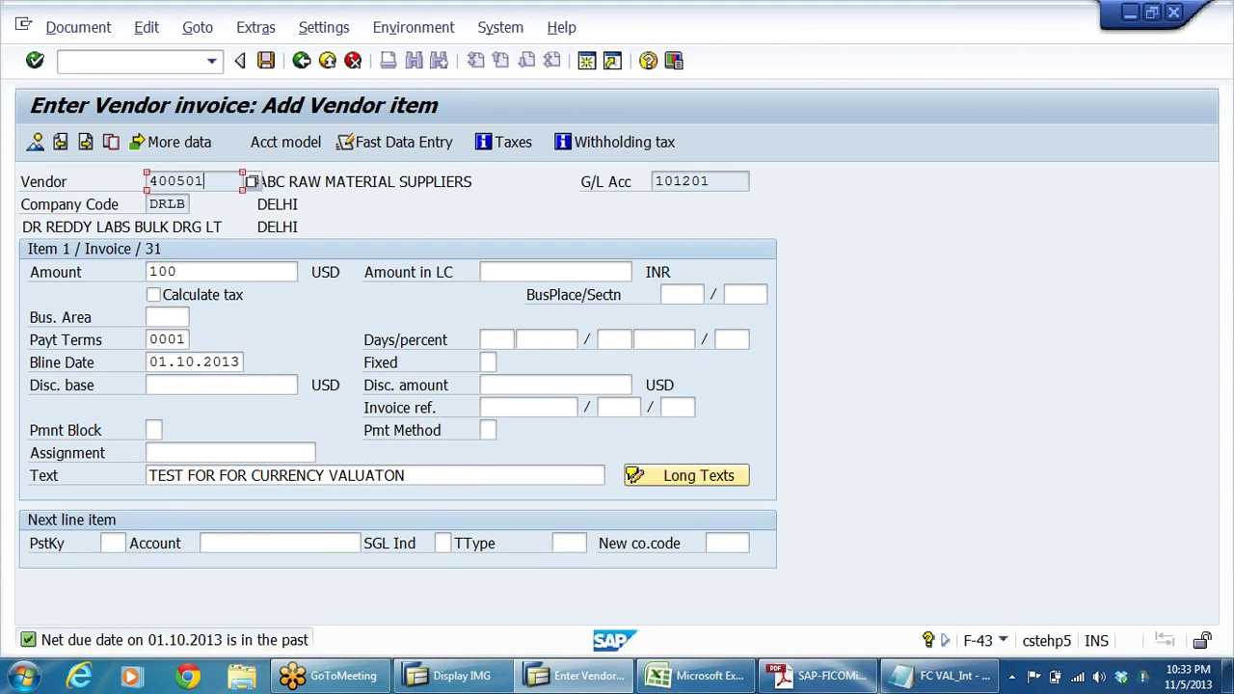
{"action": "left_click", "coordinate": [112, 543]}
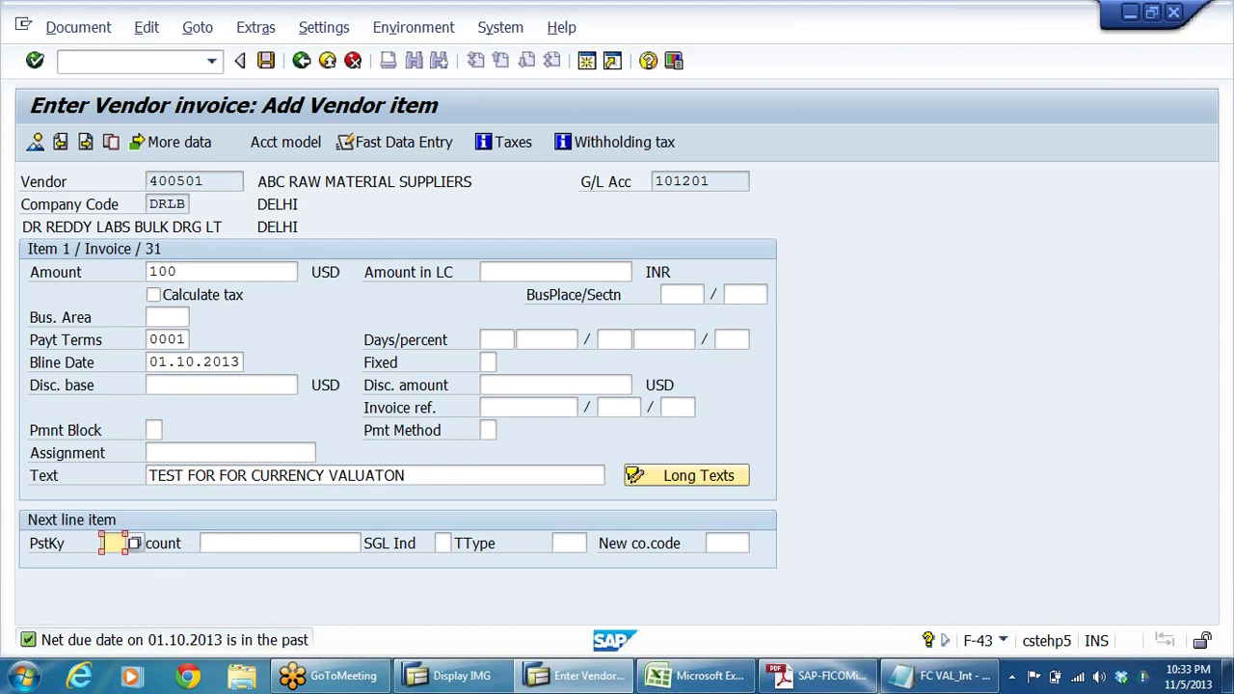
{"action": "type", "text": "40"}
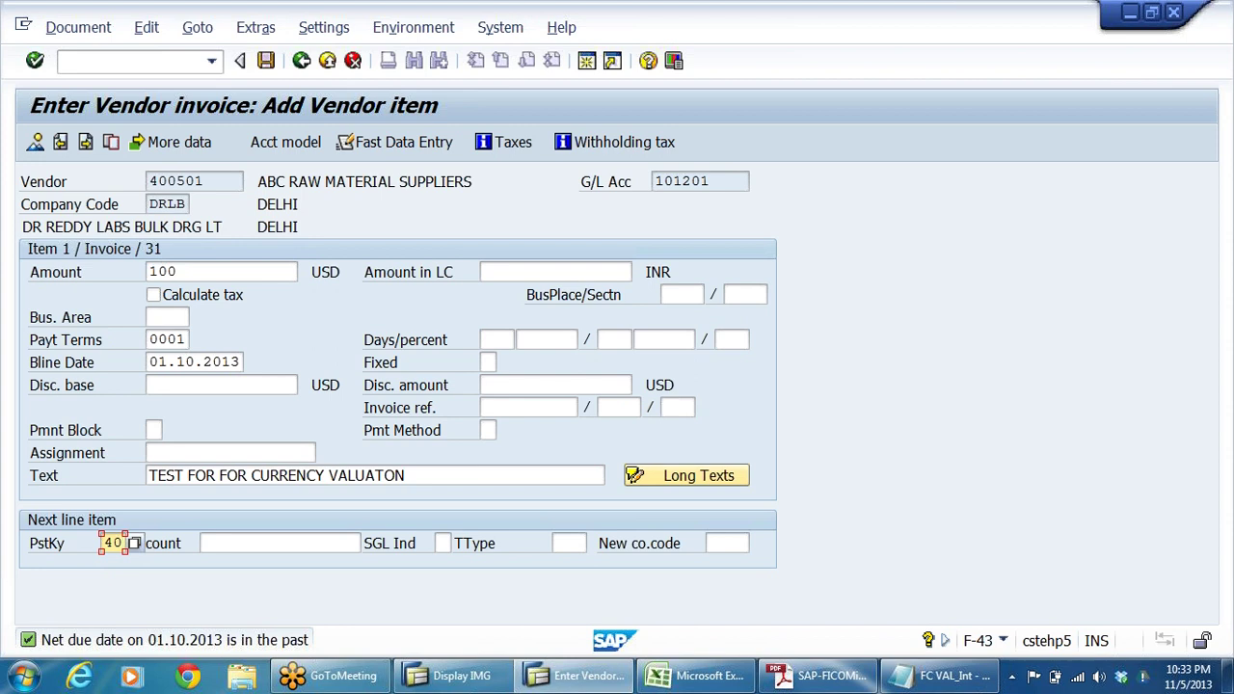
{"action": "key", "text": "Tab"}
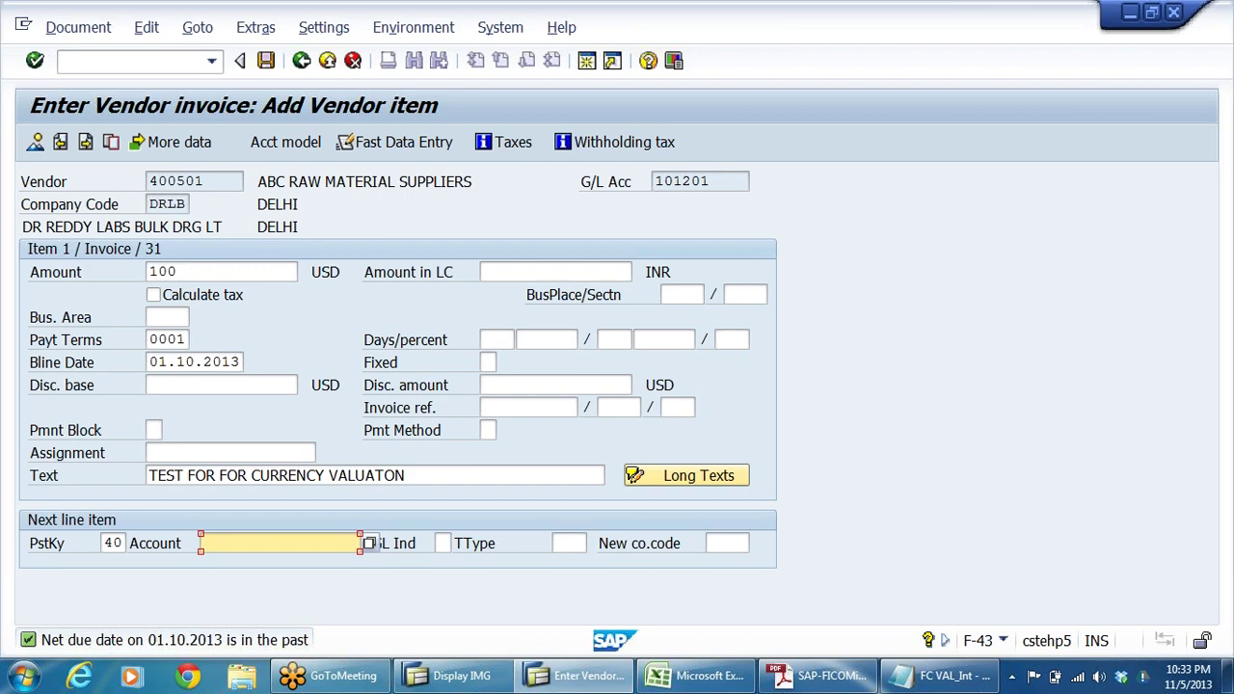
Choose the INVENTORY OF RAW MATERIALS G/L account for the next line item and proceed to that item.
{"action": "left_click", "coordinate": [371, 545]}
{"action": "key", "text": "Return"}
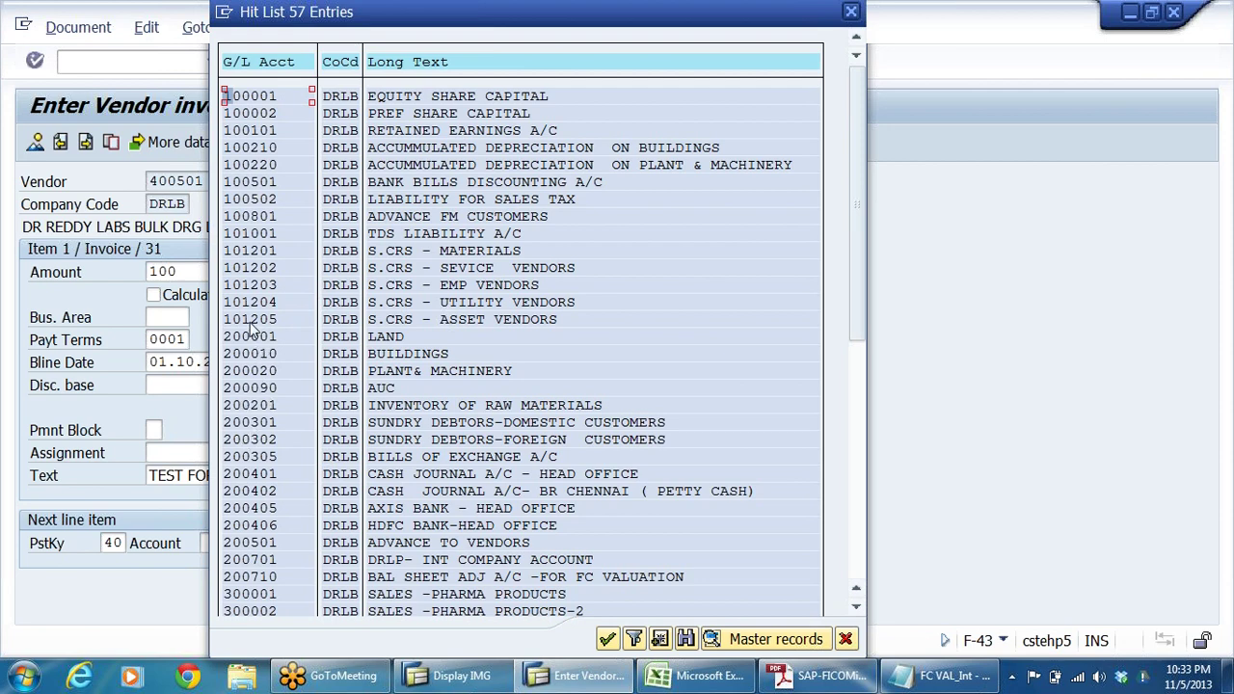
{"action": "left_click", "coordinate": [255, 252]}
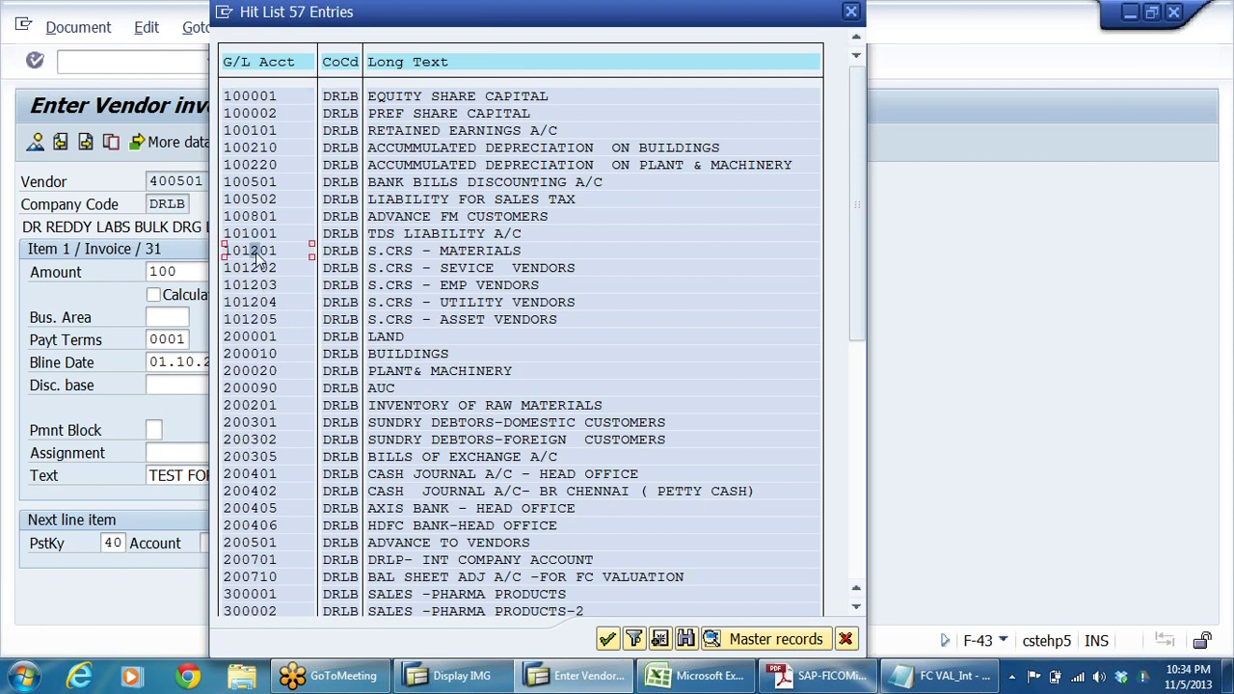
{"action": "left_click", "coordinate": [451, 250]}
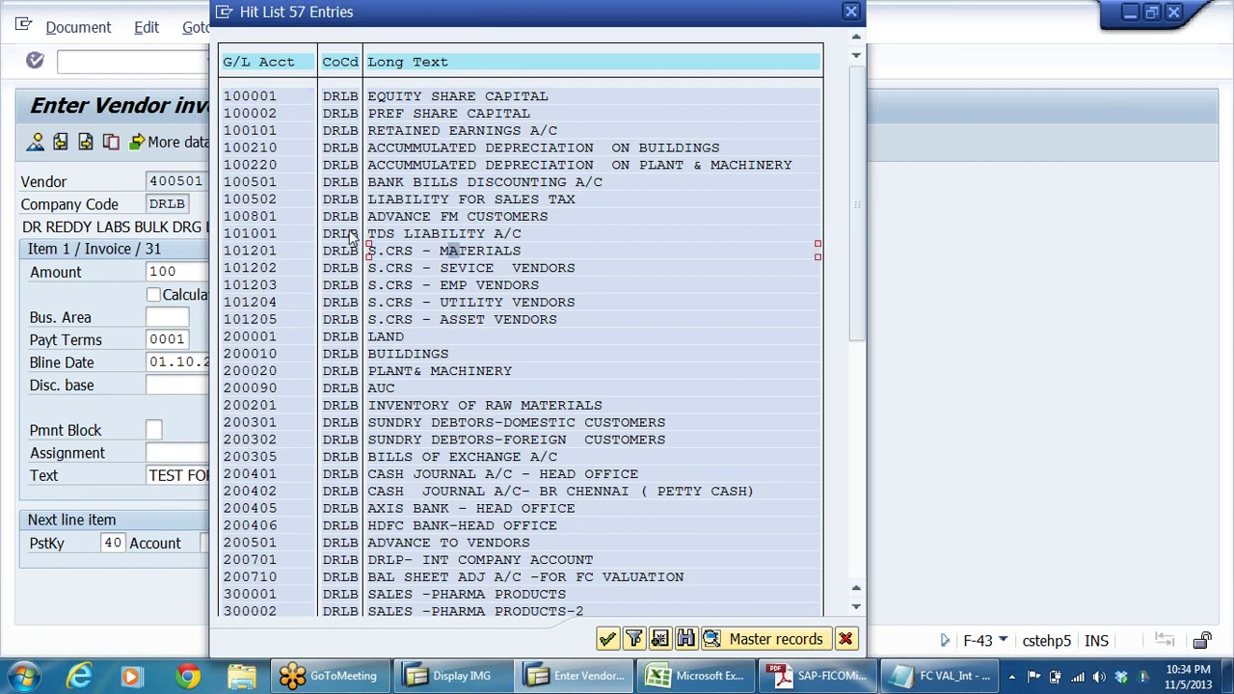
{"action": "left_click", "coordinate": [269, 407]}
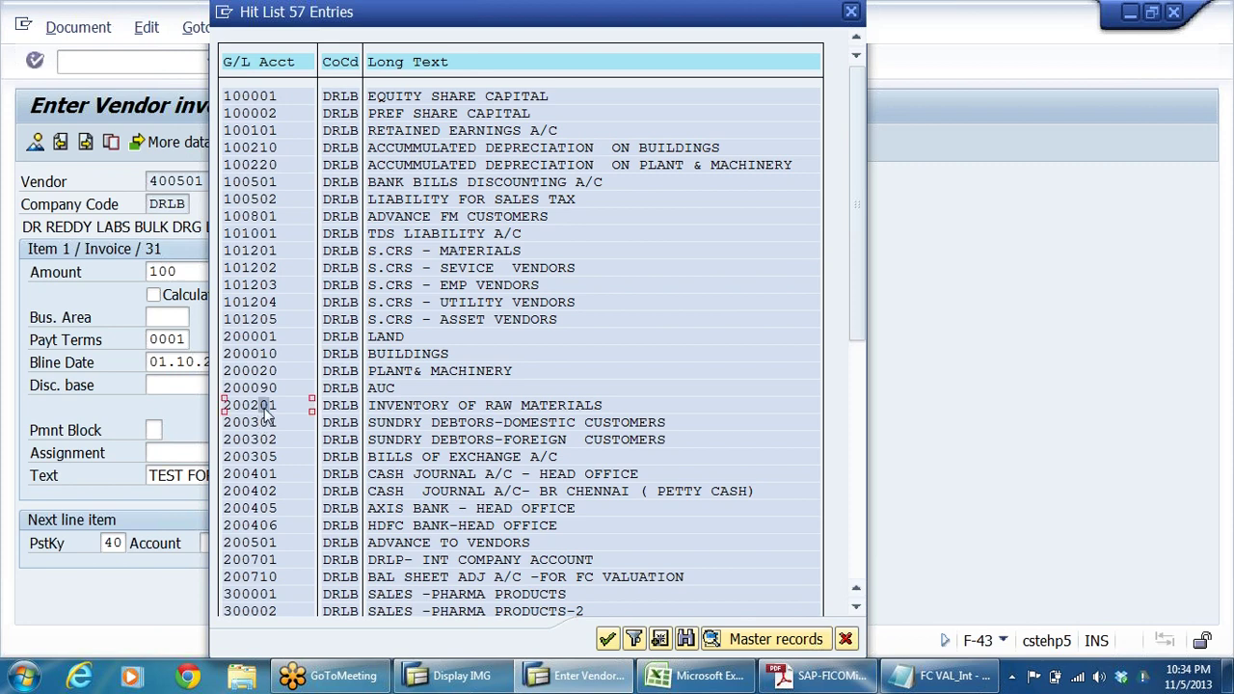
{"action": "left_click", "coordinate": [453, 407]}
{"action": "double_click", "coordinate": [436, 407]}
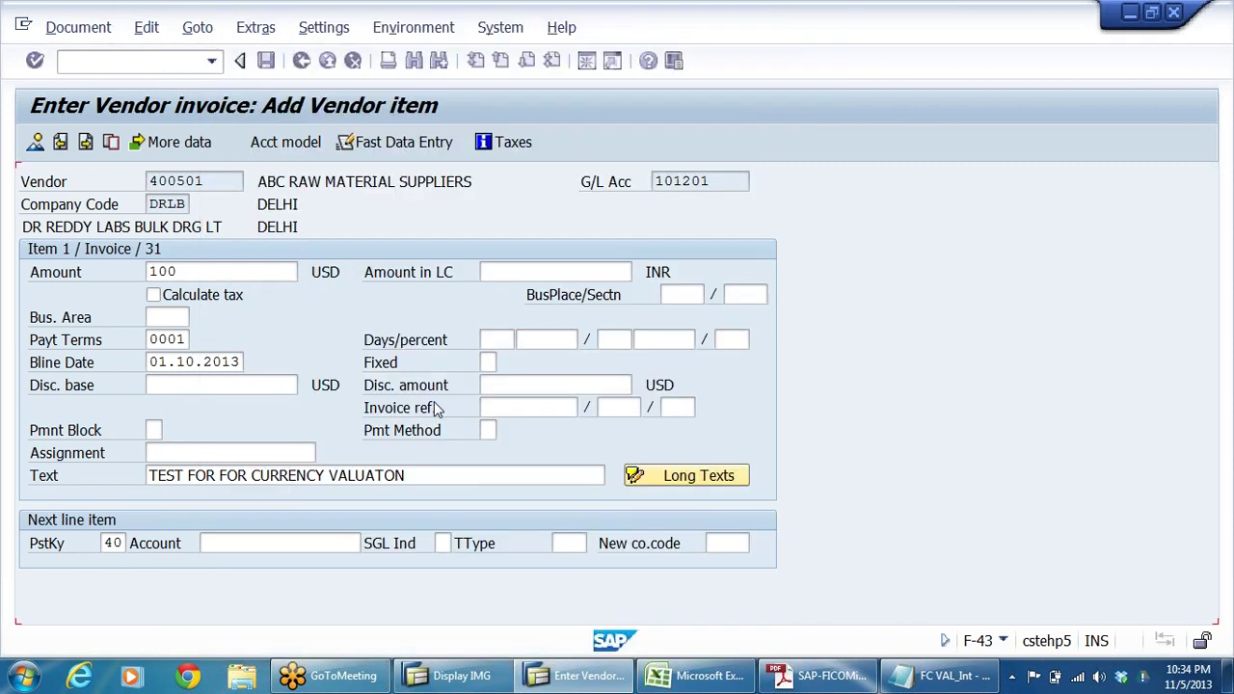
{"action": "key", "text": "End"}
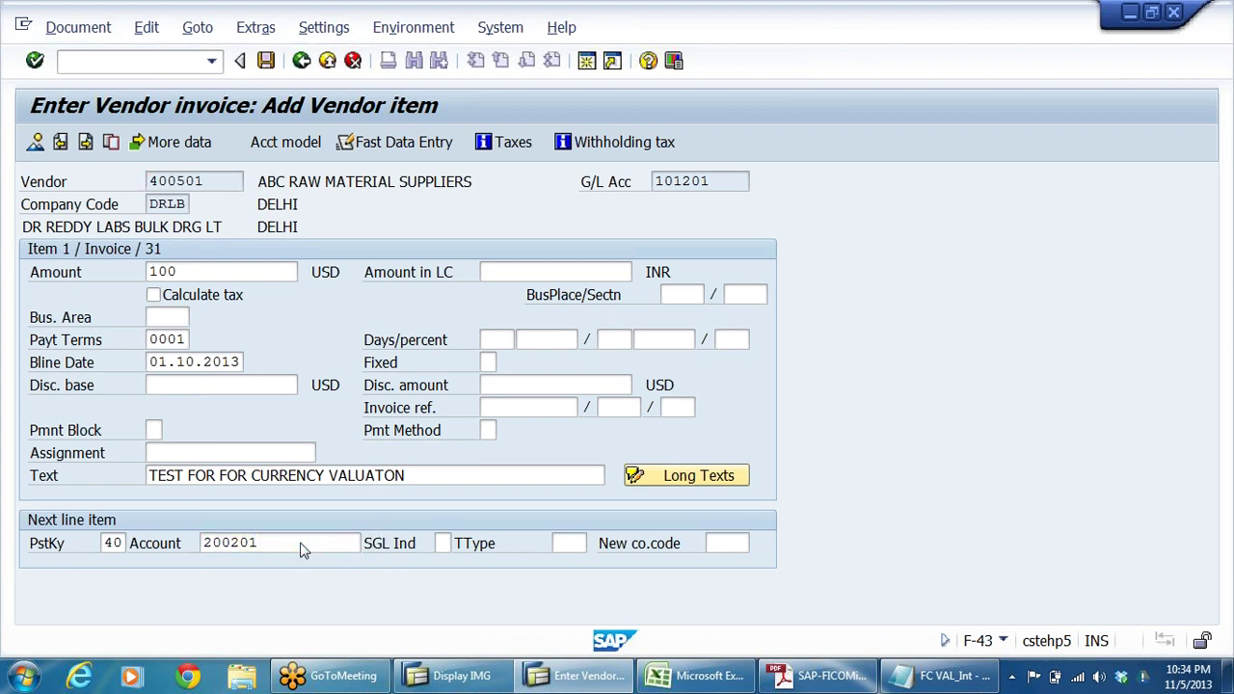
{"action": "key", "text": "Return"}
Enter amount 100 and the text "TEST FOR FOR CURRENCY VALUATON" in the debit item, then check its amount in local currency.
{"action": "left_click", "coordinate": [231, 273]}
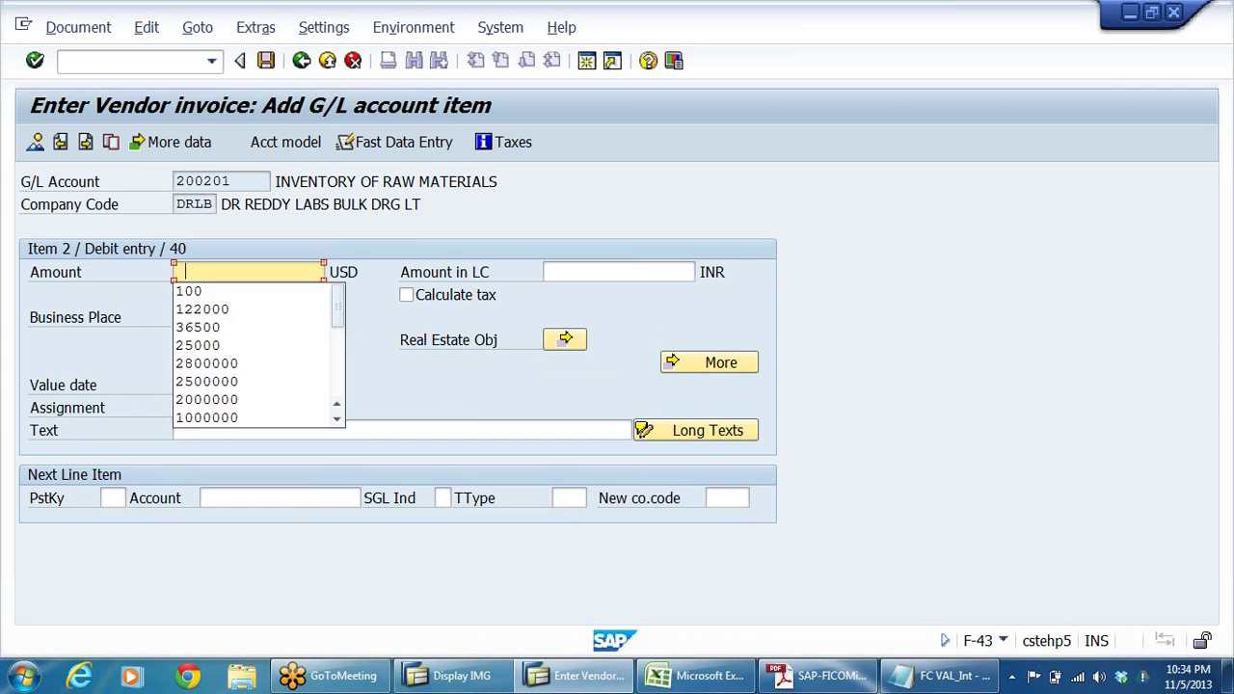
{"action": "left_click", "coordinate": [231, 288]}
{"action": "left_click", "coordinate": [230, 430]}
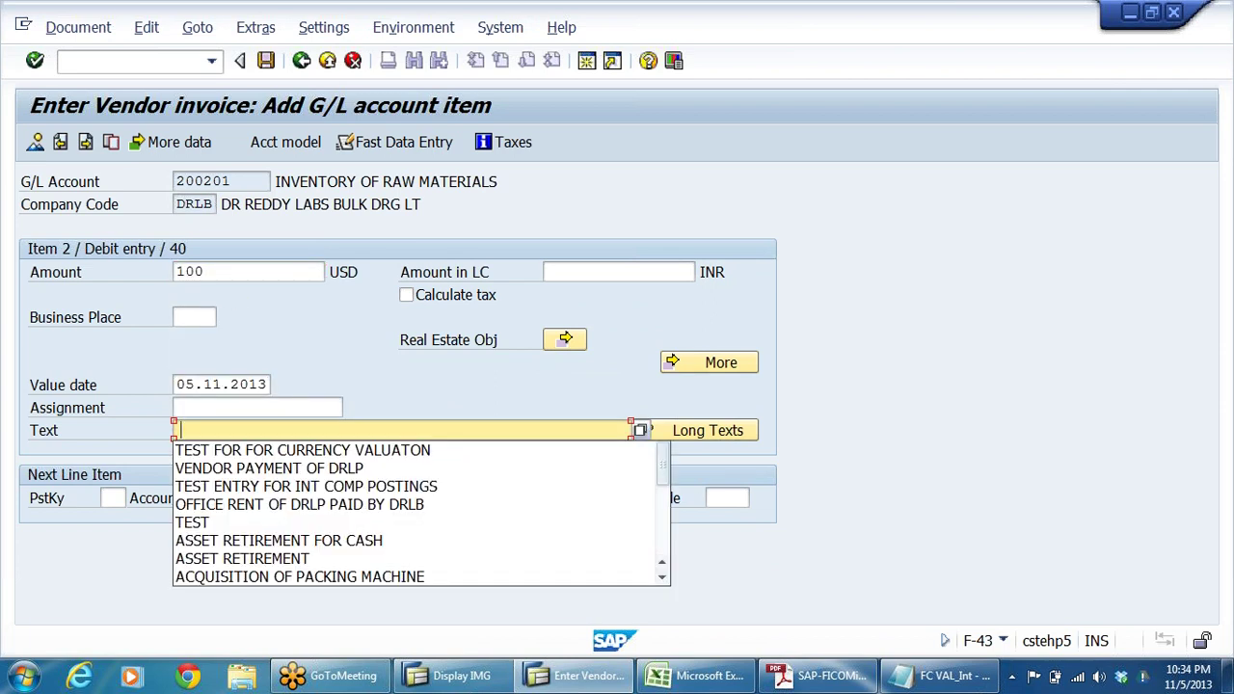
{"action": "left_click", "coordinate": [222, 449]}
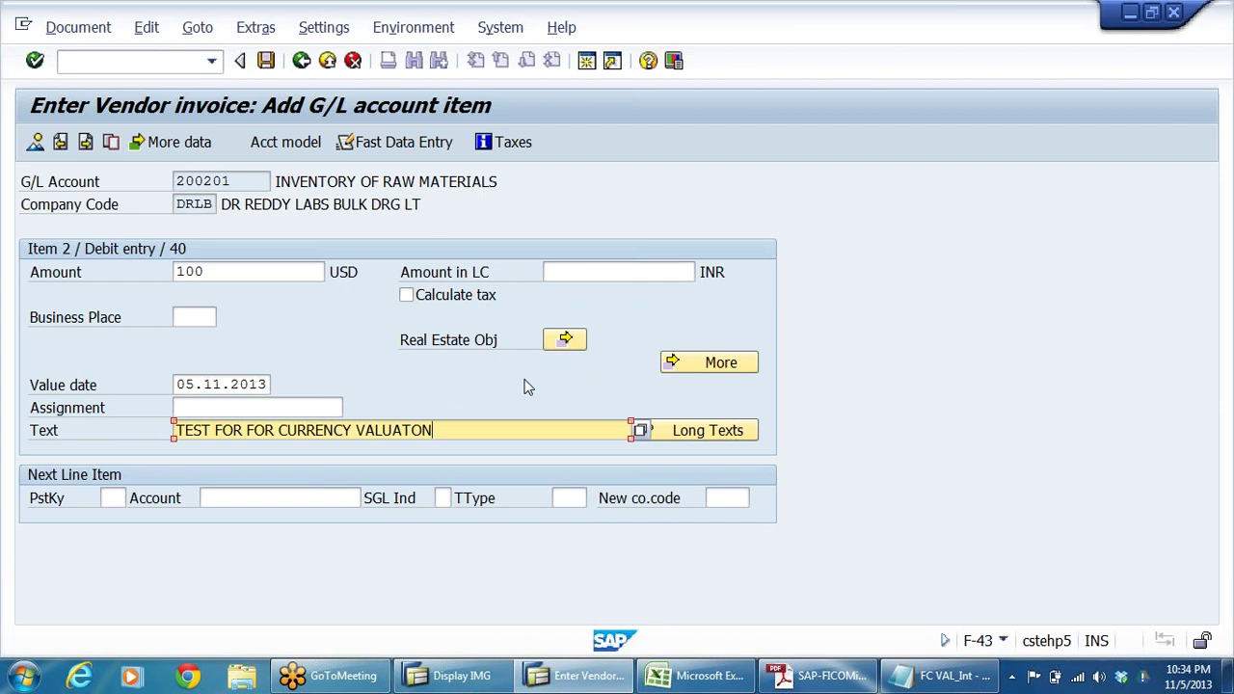
{"action": "key", "text": "Return"}
{"action": "key", "text": "Tab"}
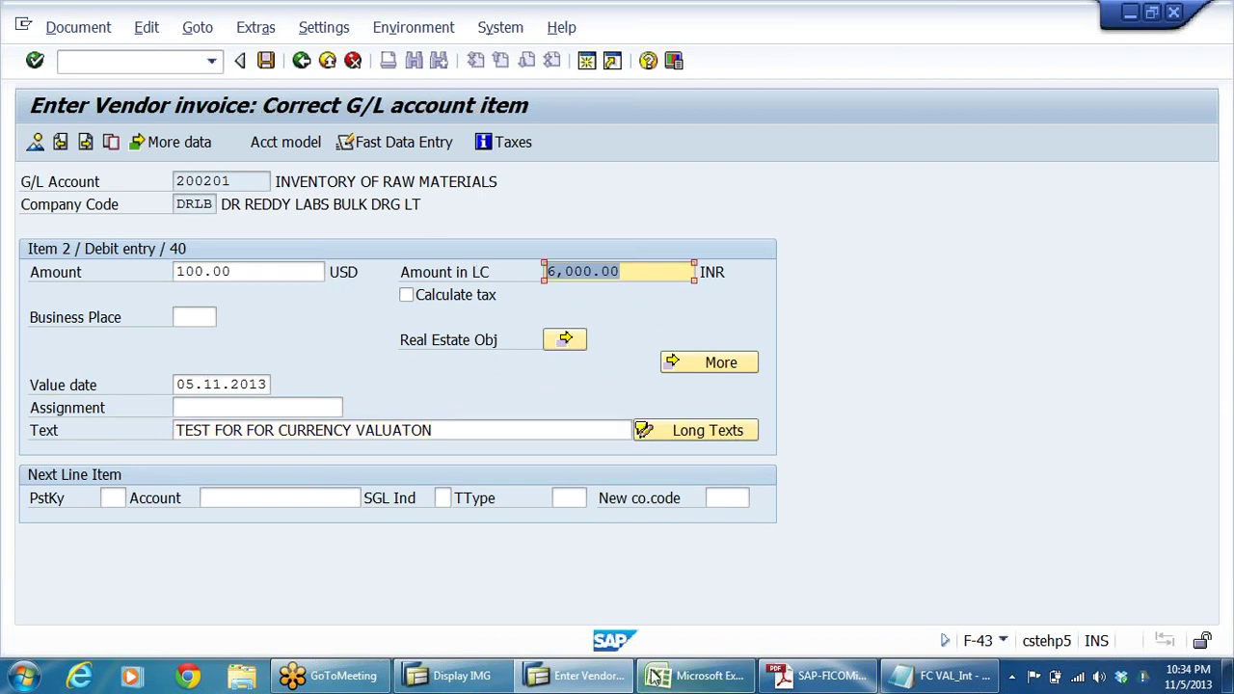
{"action": "key", "text": "shift+Tab"}
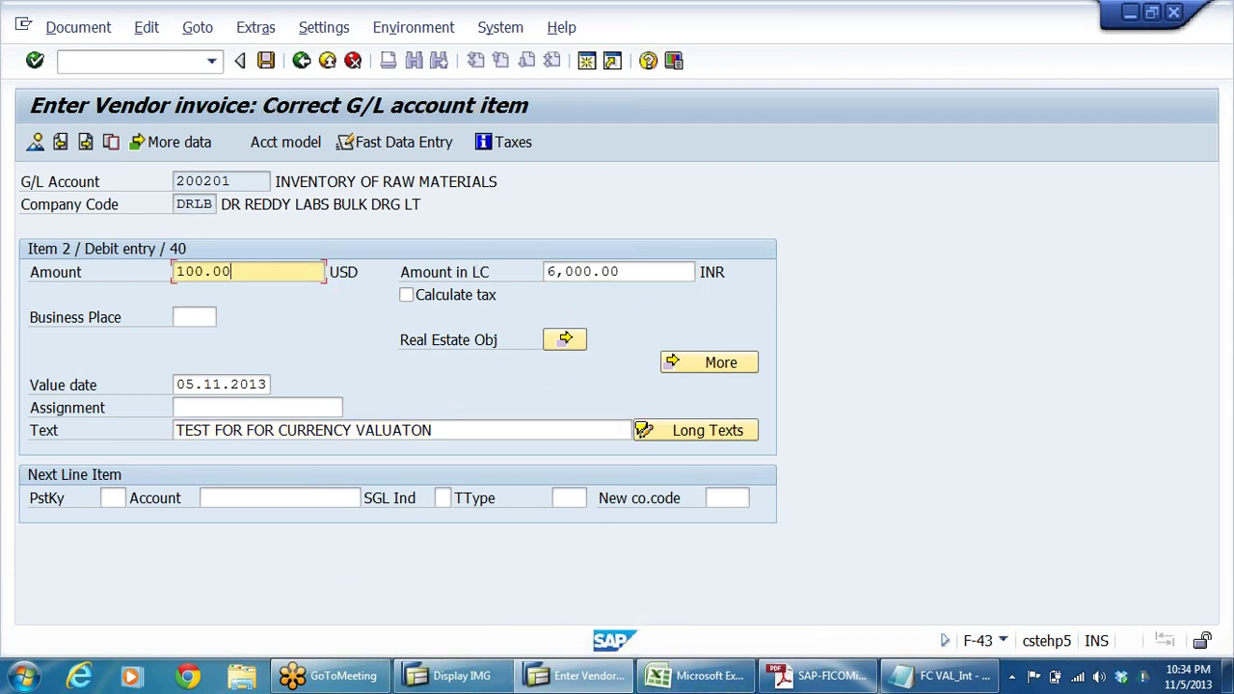
{"action": "key", "text": "shift+Home"}
{"action": "key", "text": "Tab"}
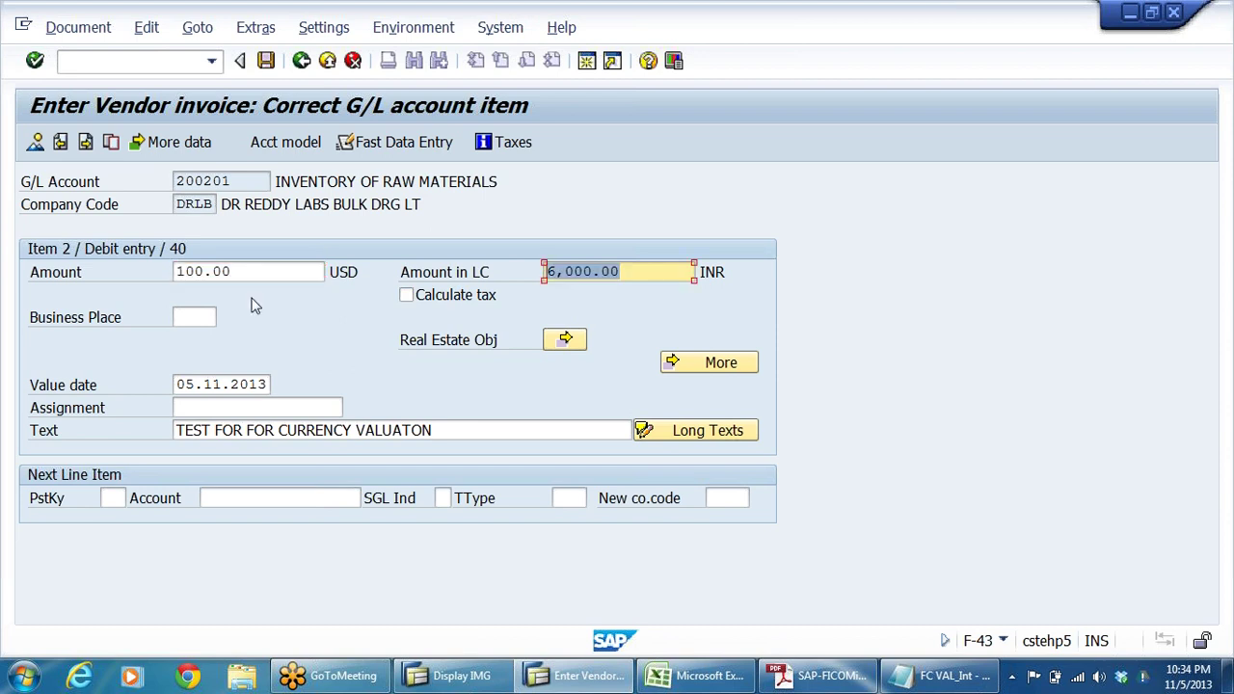
Review both line items in the document overview and post the vendor invoice.
{"action": "left_click", "coordinate": [35, 141]}
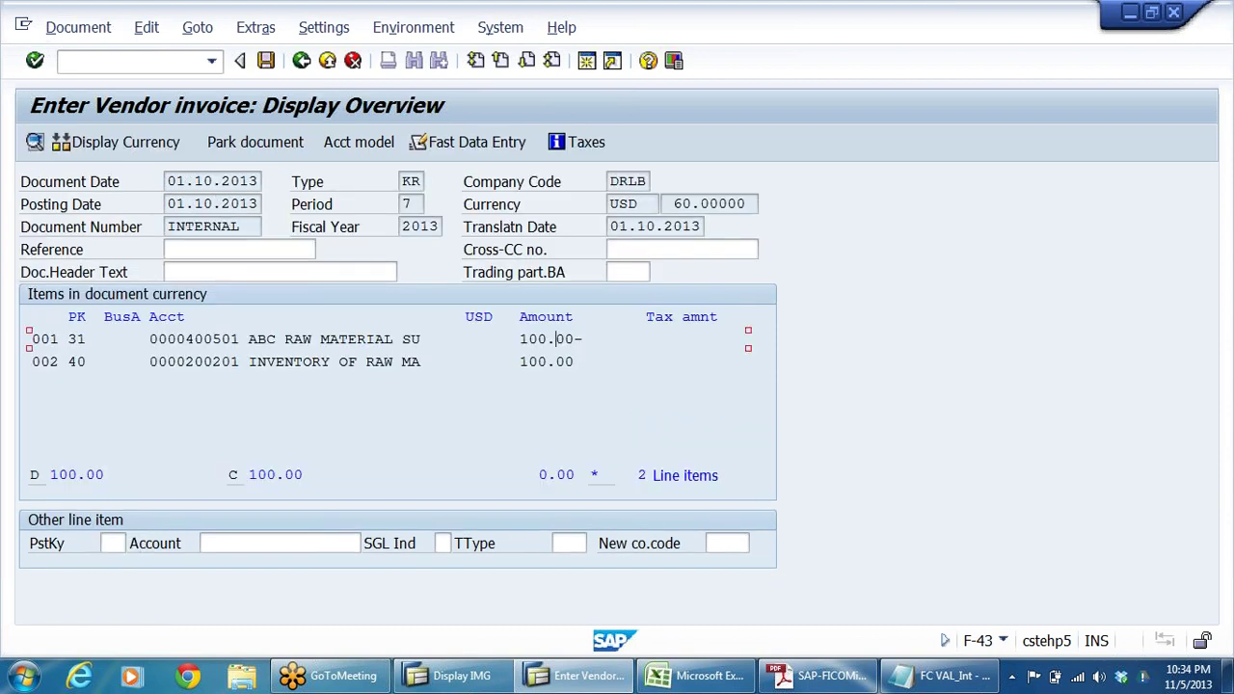
{"action": "left_click", "coordinate": [556, 362]}
{"action": "left_click", "coordinate": [267, 59]}
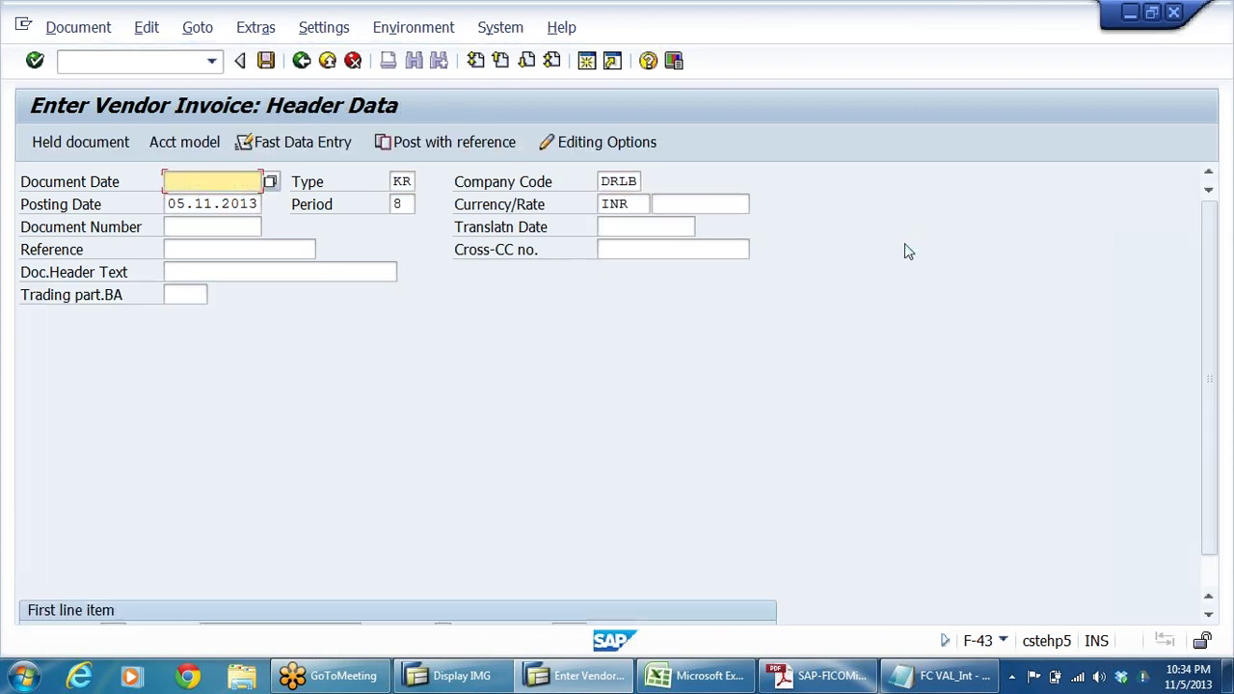
Display the posted vendor invoice, examine its USD line items, and switch the display currency to INR.
{"action": "left_click", "coordinate": [85, 29]}
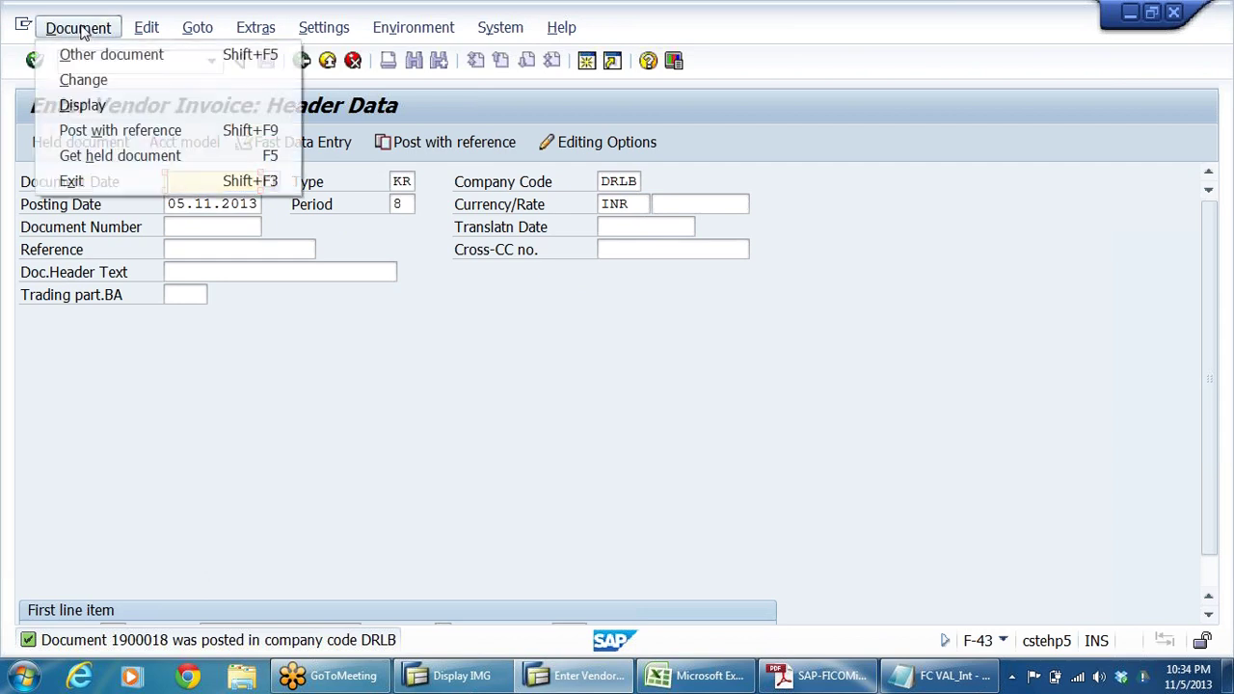
{"action": "left_click", "coordinate": [84, 106]}
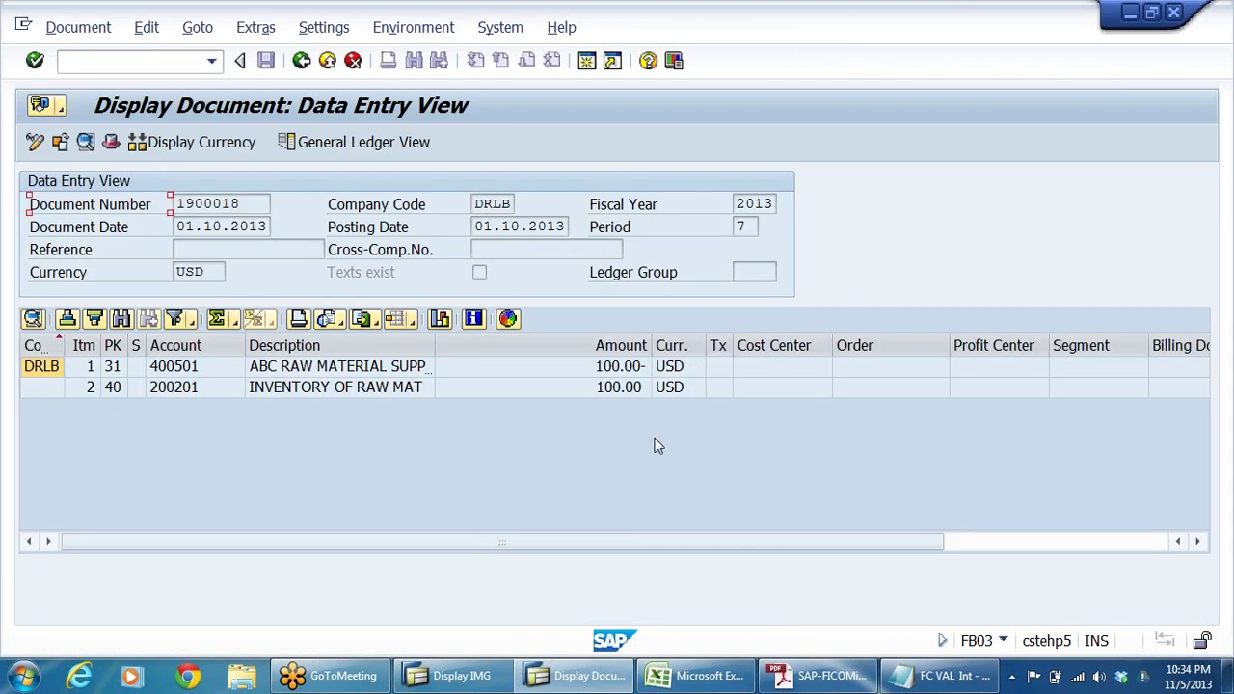
{"action": "left_click", "coordinate": [691, 366]}
{"action": "left_click", "coordinate": [613, 388]}
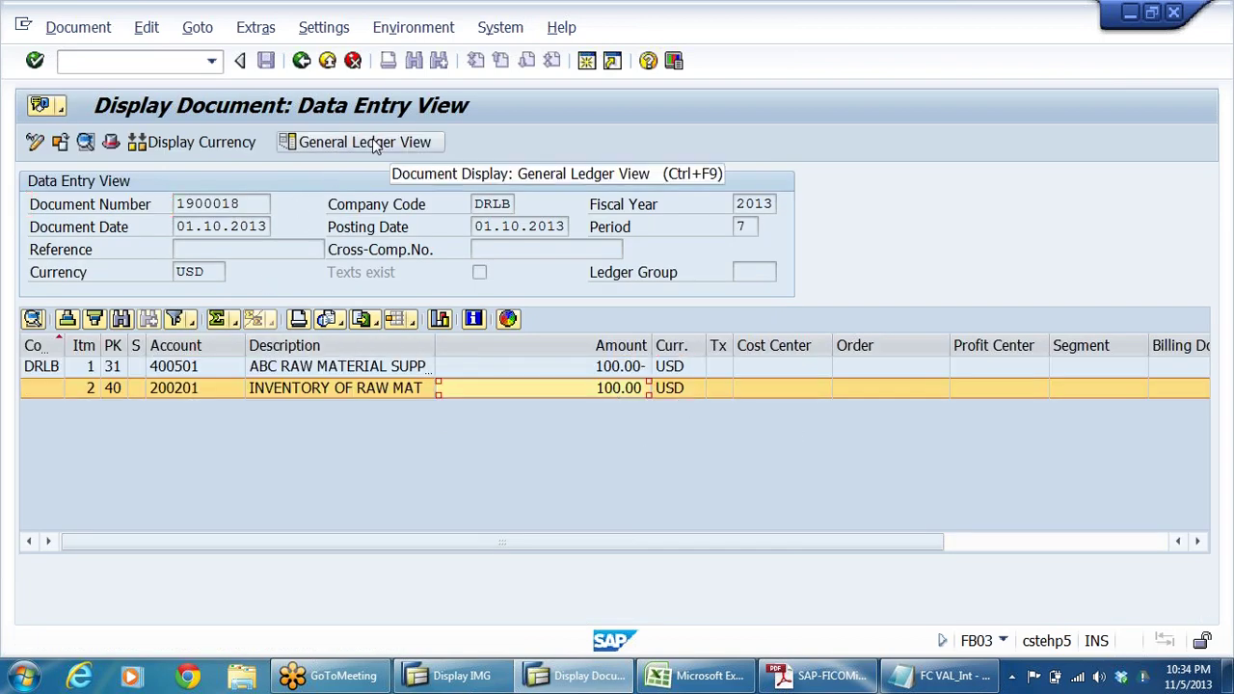
{"action": "left_click", "coordinate": [202, 143]}
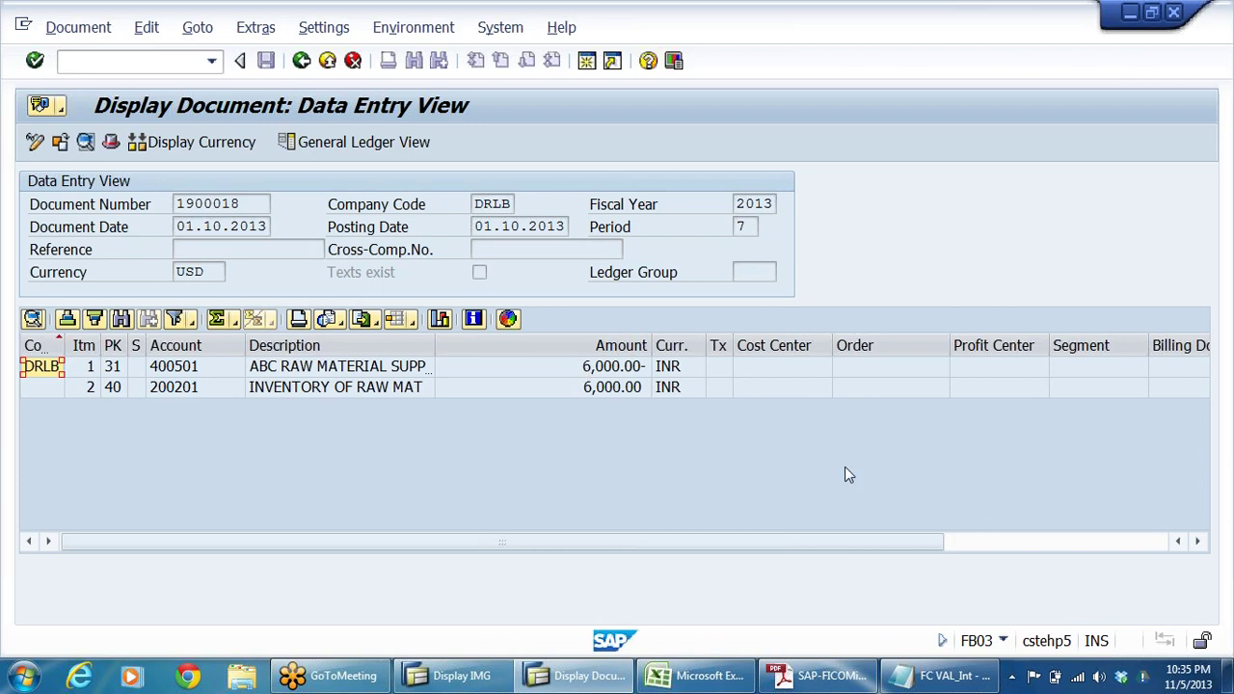
Leave the document display and exit vendor invoice entry, confirming that the unsaved header data can be lost.
{"action": "left_click", "coordinate": [301, 61]}
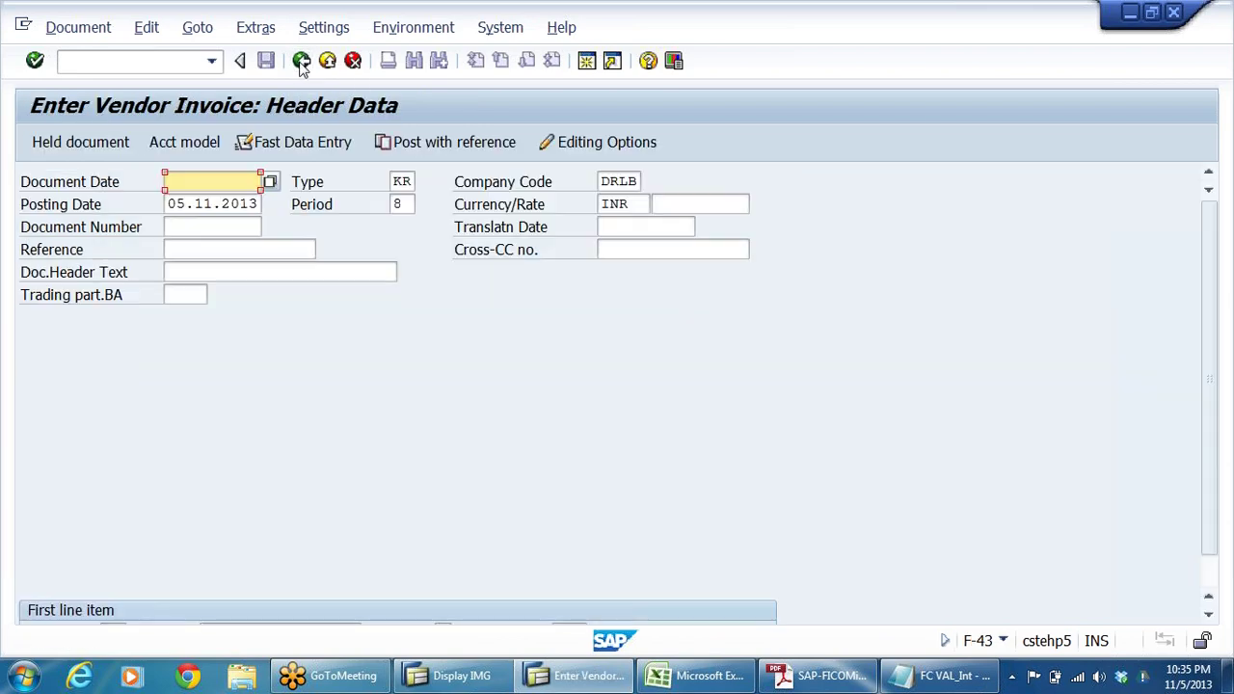
{"action": "left_click", "coordinate": [301, 62]}
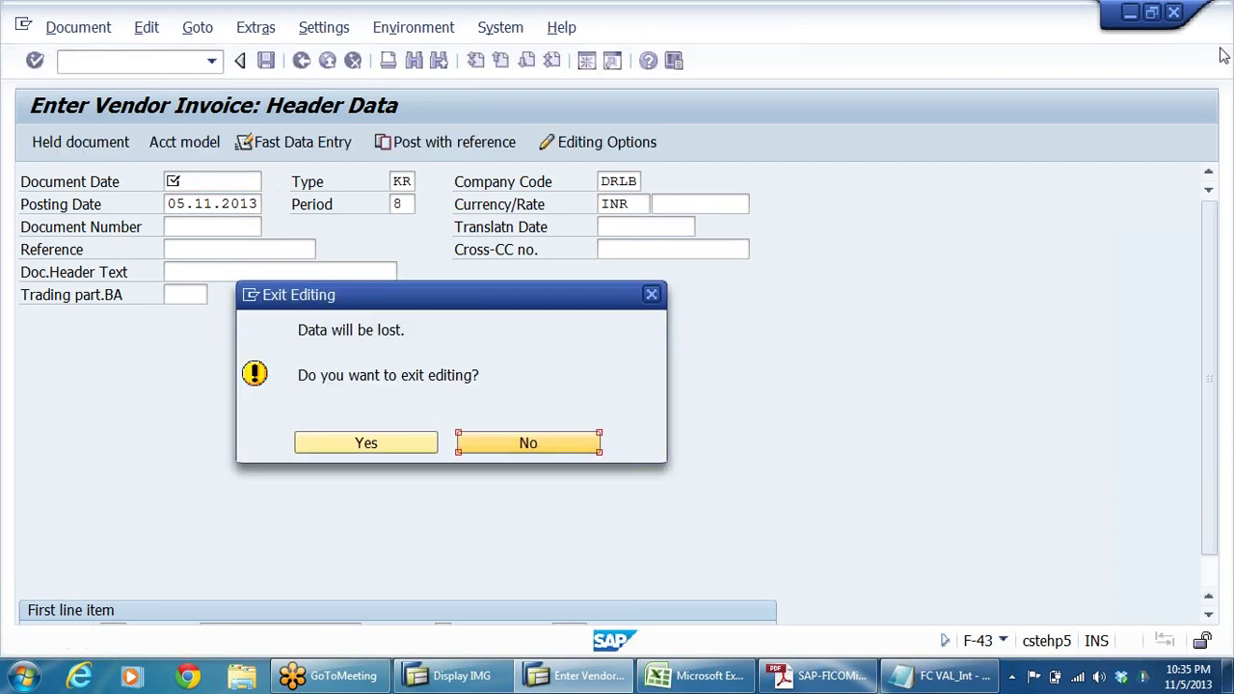
{"action": "left_click", "coordinate": [391, 446]}
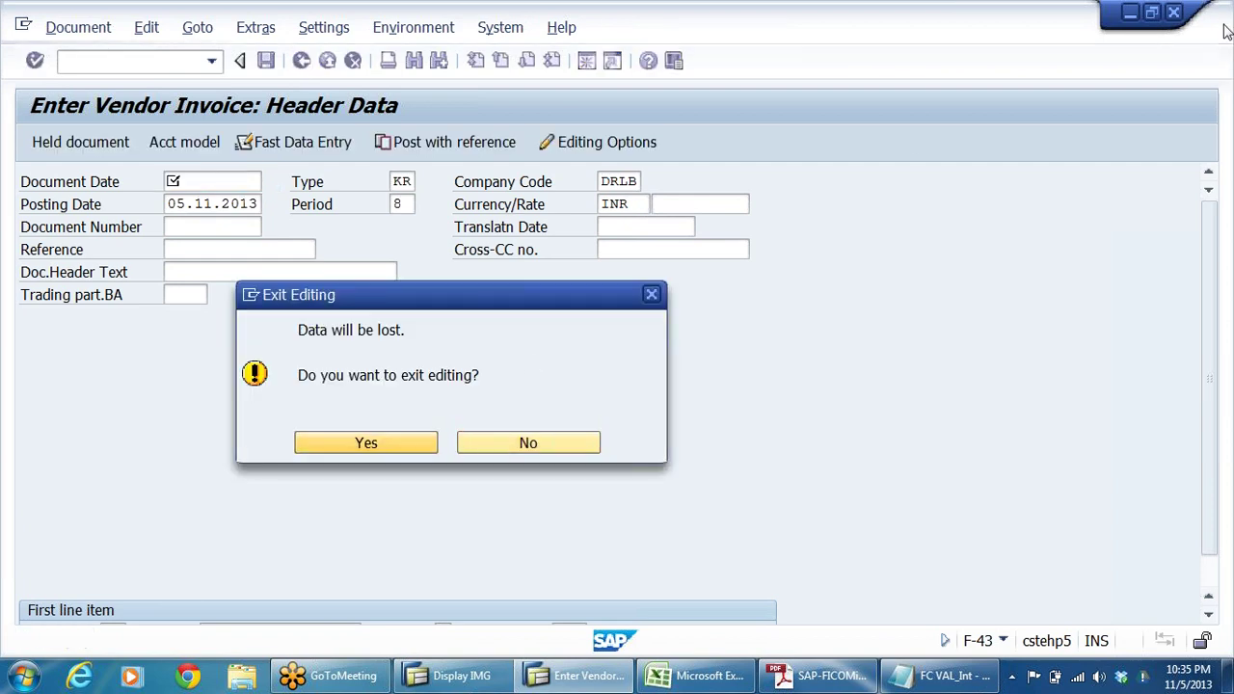